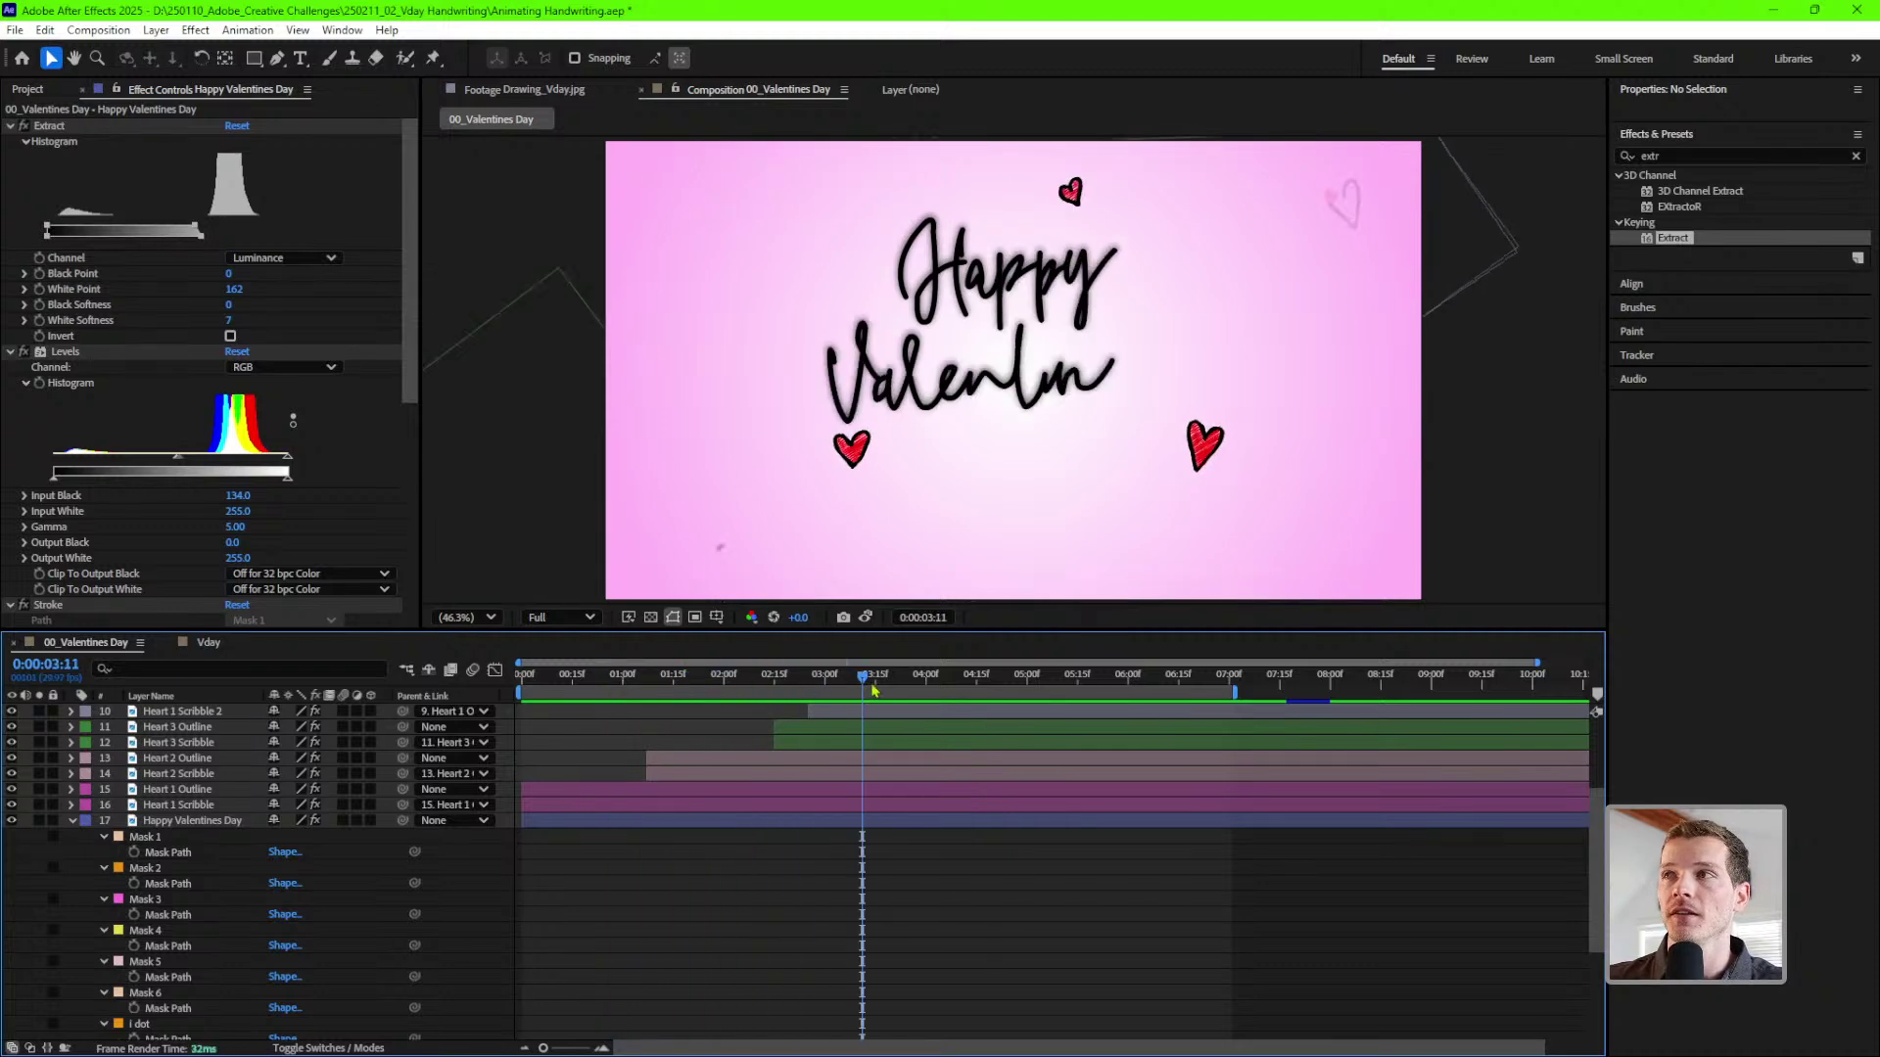
- Review the Drawing_Vday.jpg footage and the existing Vday composition, and close that composition to return to 00_Valentines Day
left_click(510, 91)
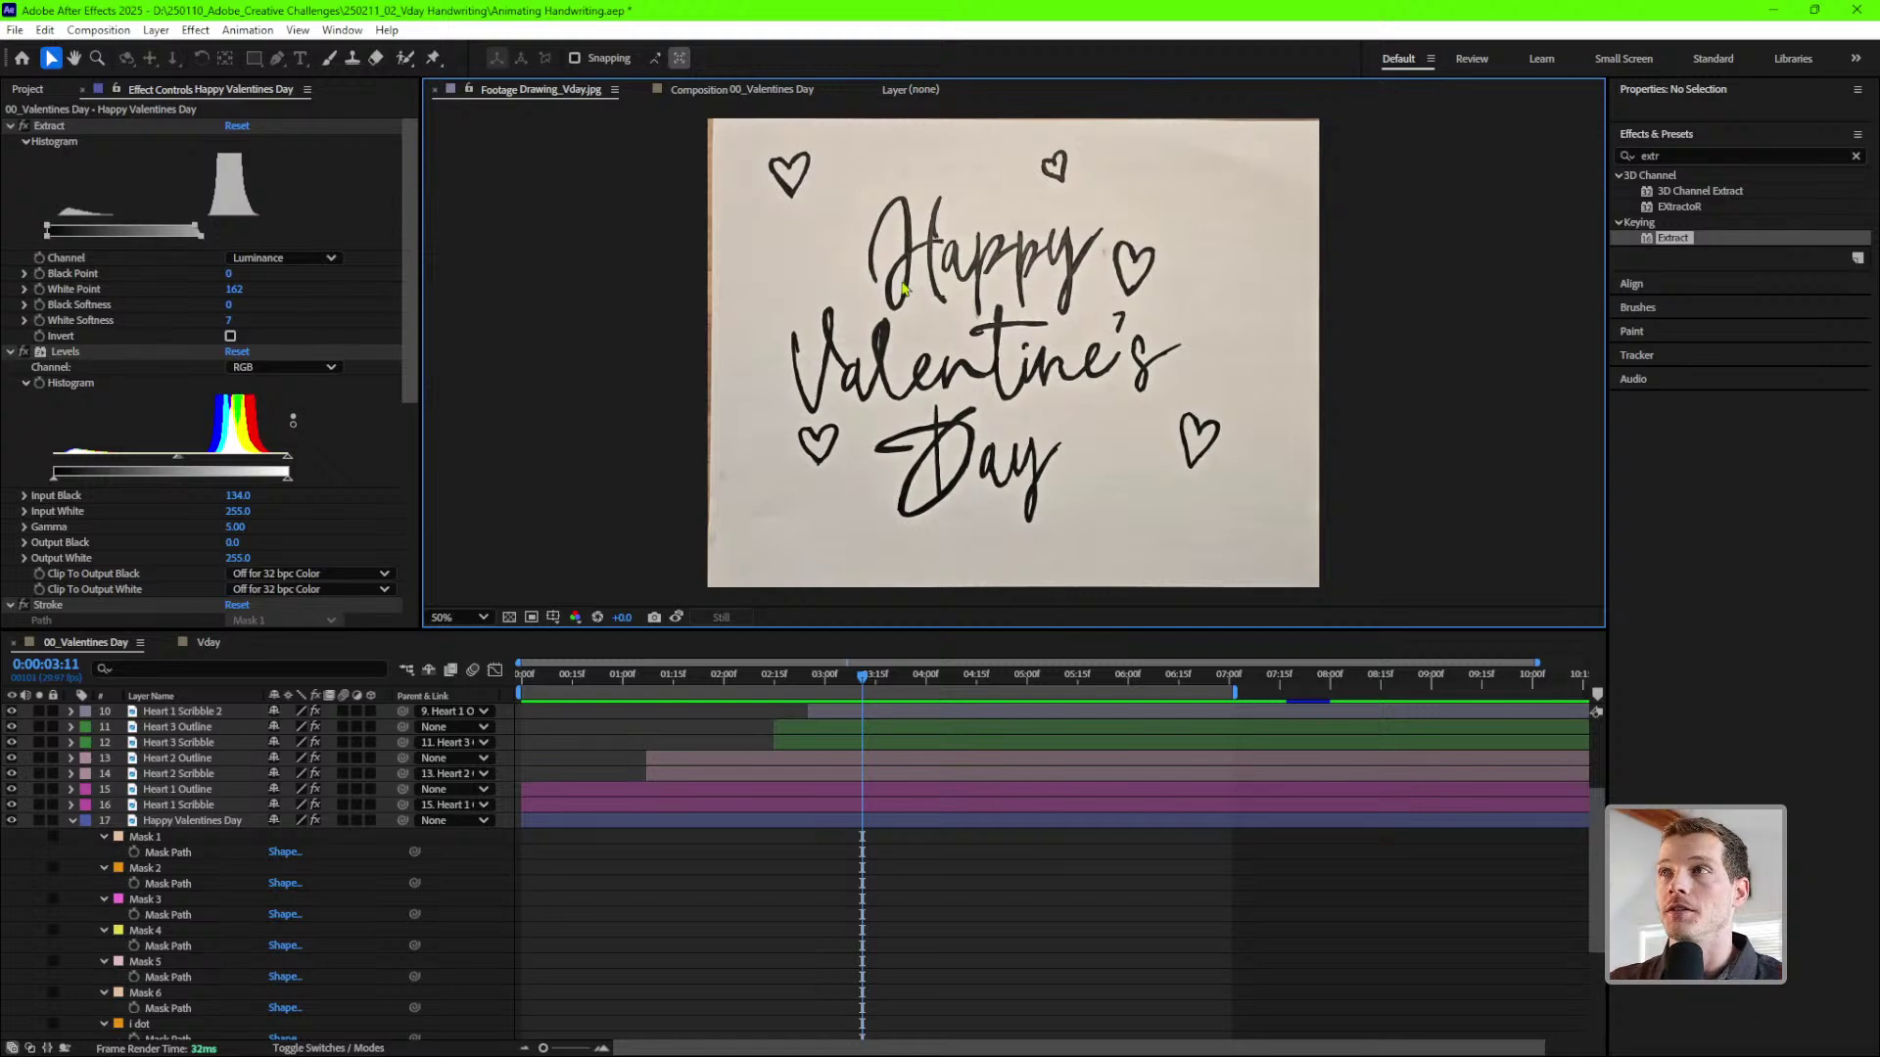
left_click(209, 642)
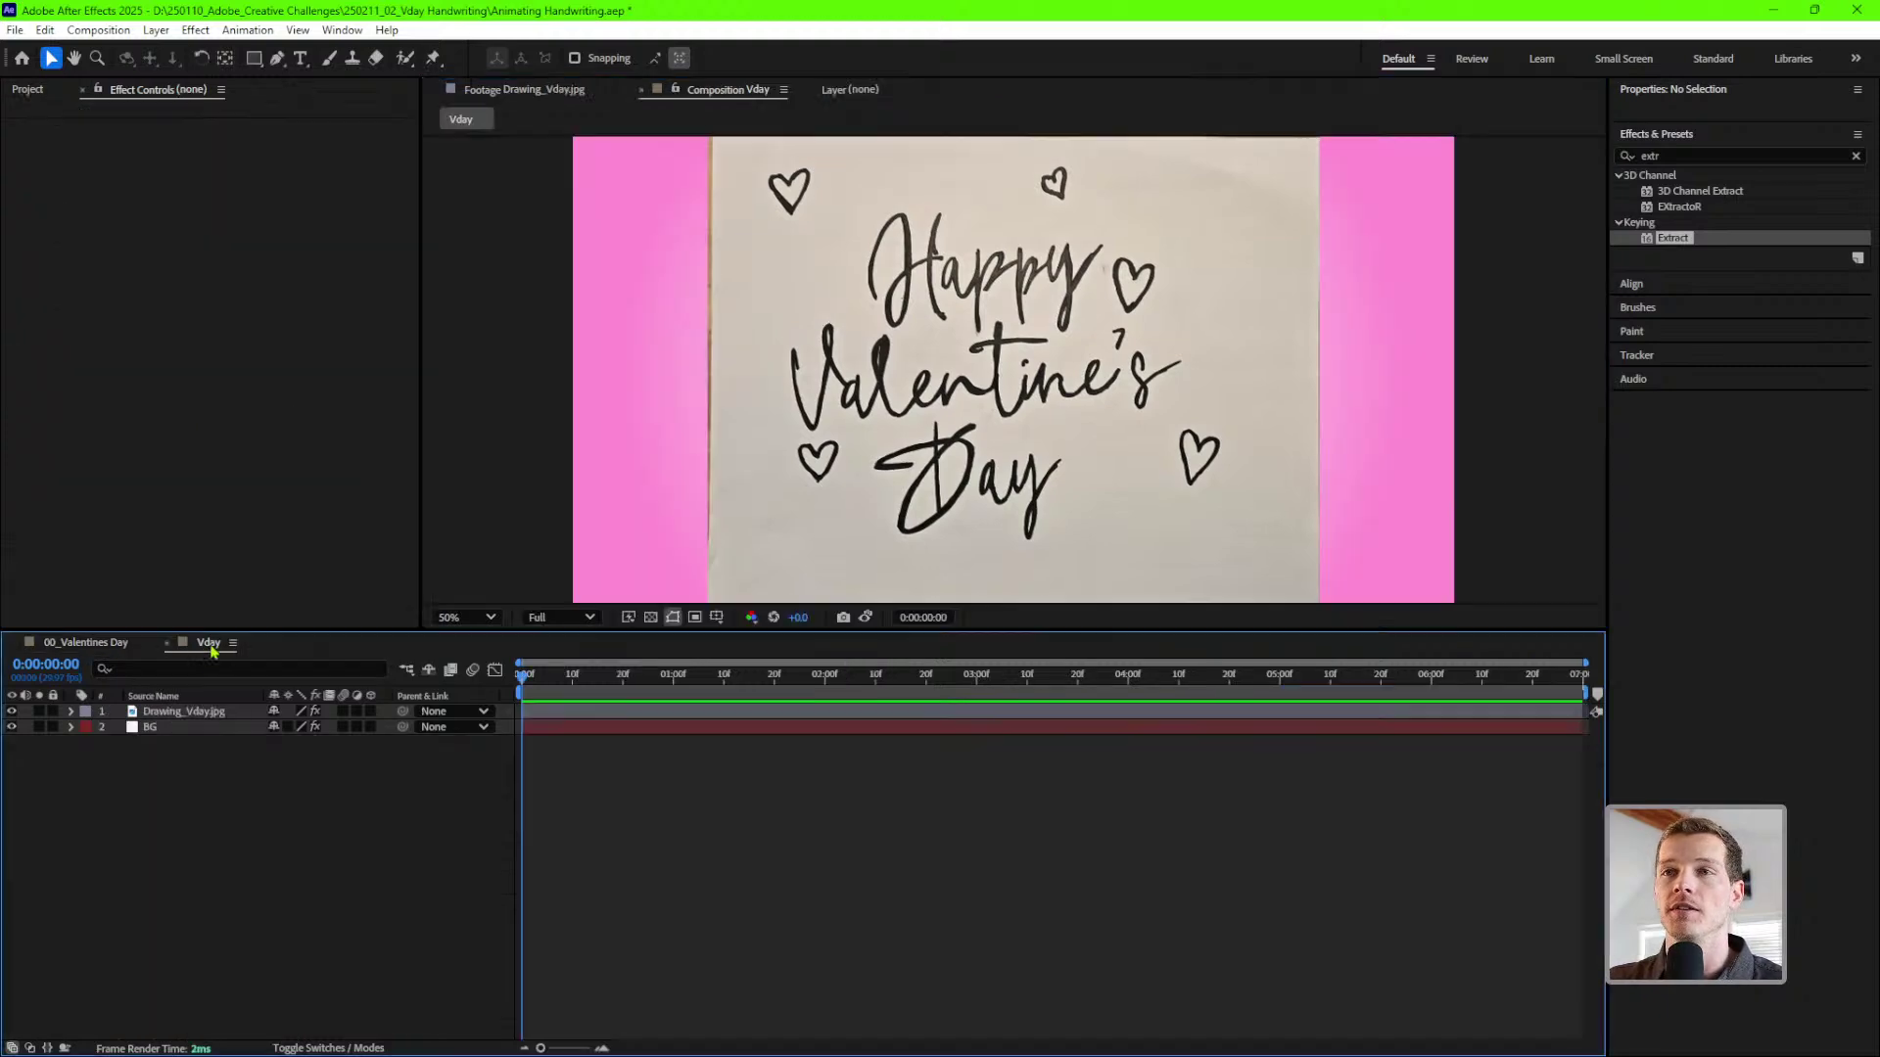
left_click_drag(582, 699, 609, 699)
left_click(83, 643)
left_click(166, 642)
left_click(195, 454)
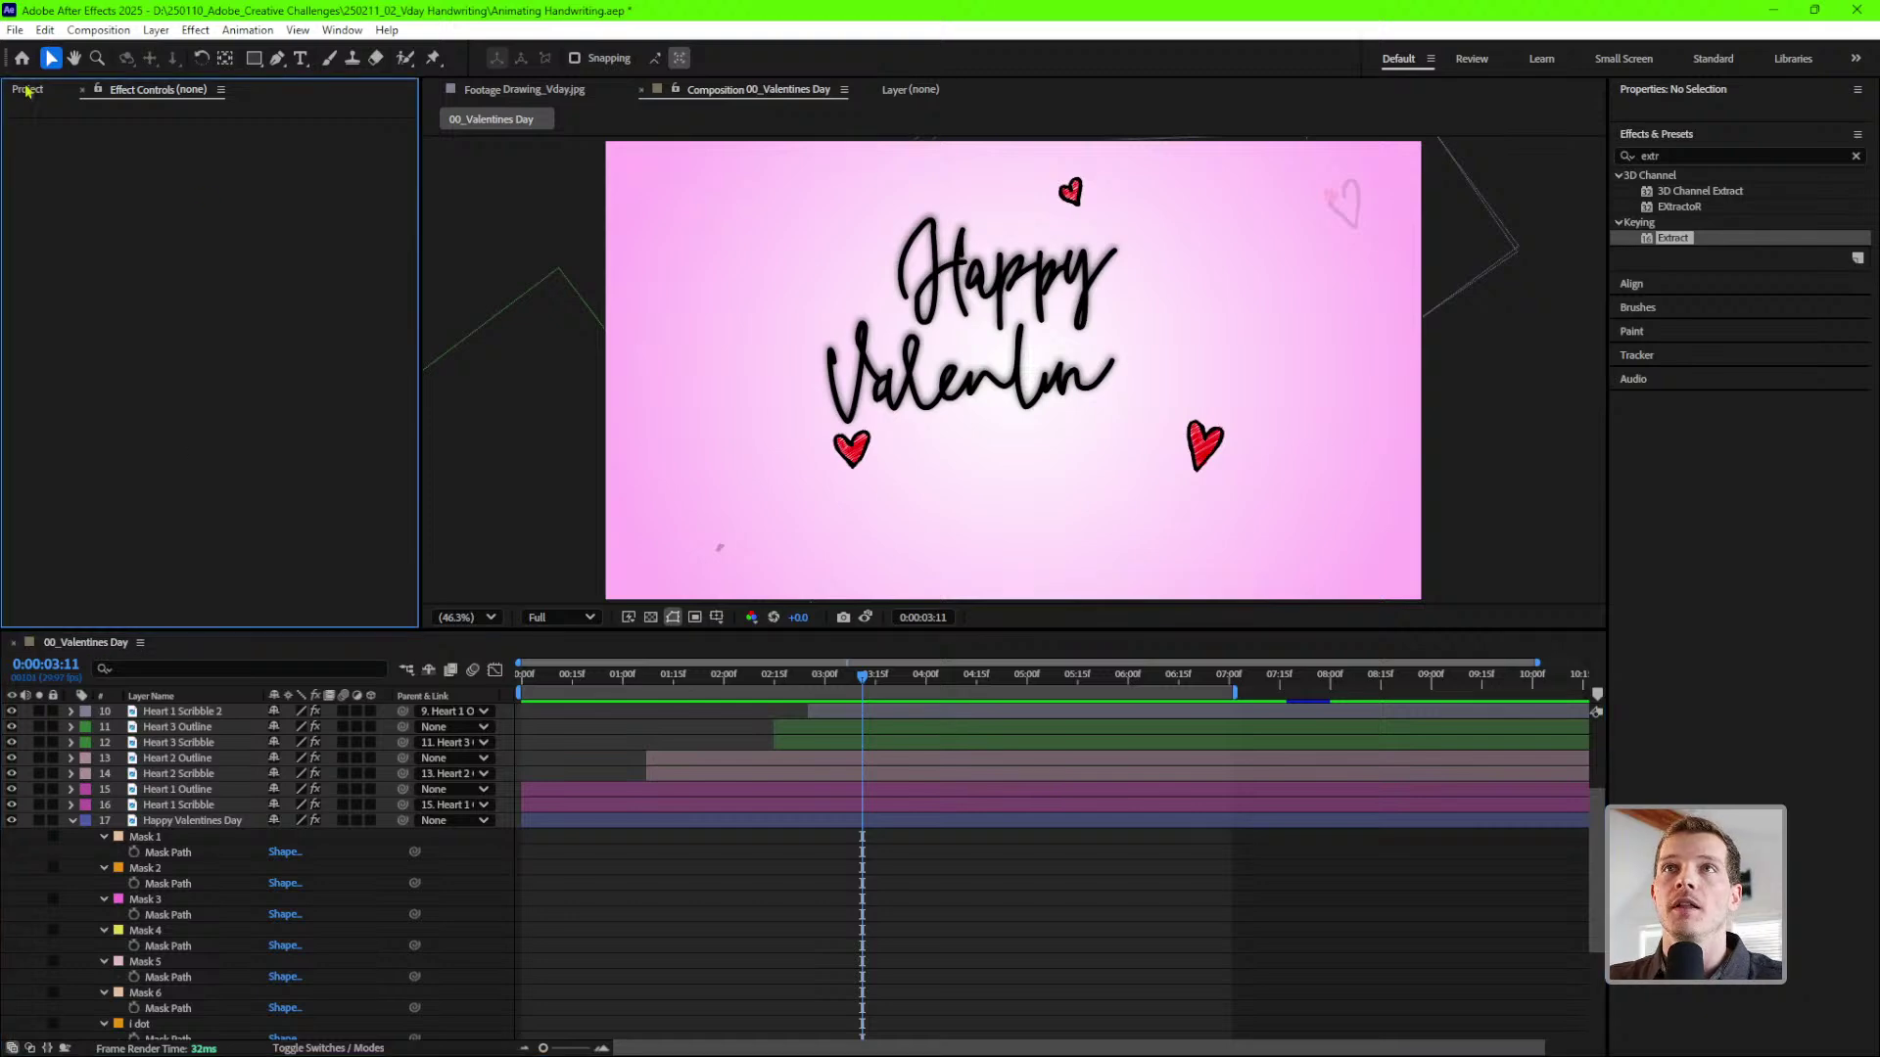
- Return 00_Valentines Day to its first frame and delete the old Vday composition from the project
left_click(27, 90)
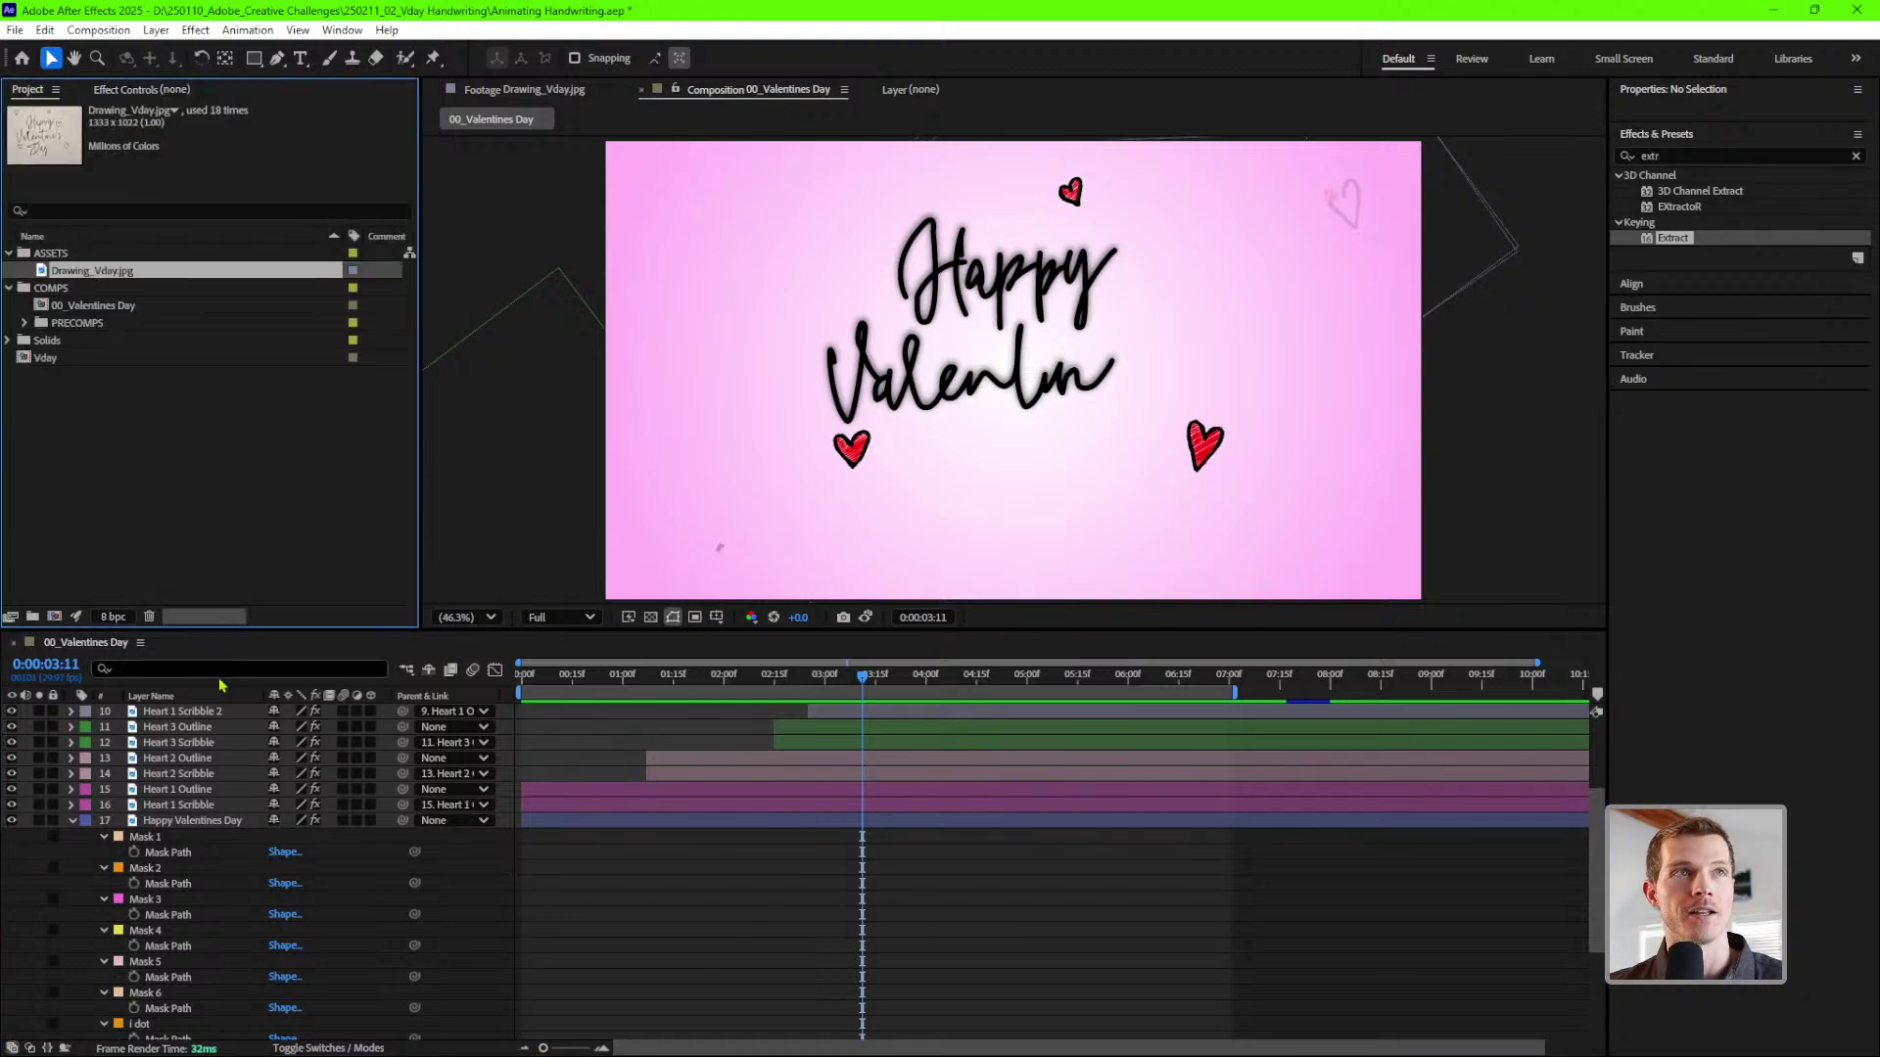
left_click(299, 533)
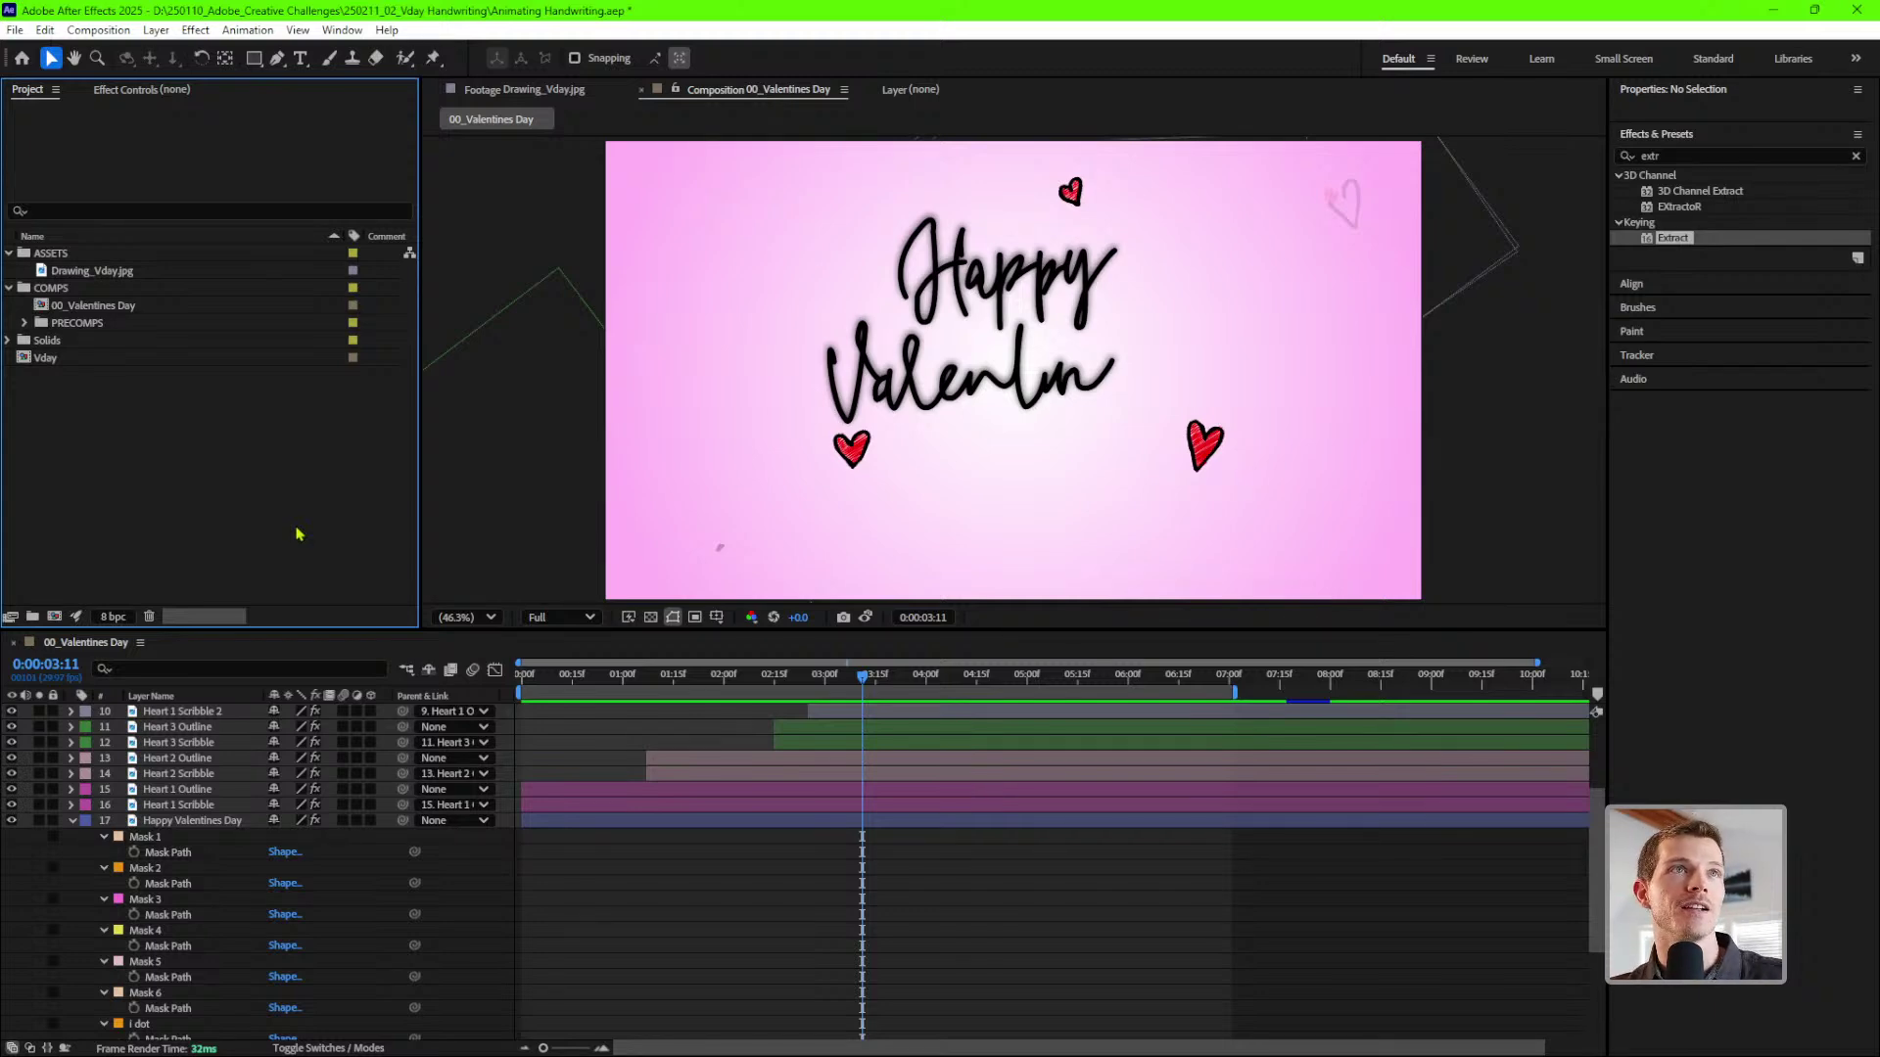
mouse_move(862, 675)
left_mouse_down()
mouse_move(591, 675)
mouse_move(803, 703)
mouse_move(627, 703)
mouse_move(727, 715)
mouse_move(685, 720)
mouse_move(838, 728)
mouse_move(519, 729)
left_mouse_up()
left_click(186, 457)
left_click(47, 358)
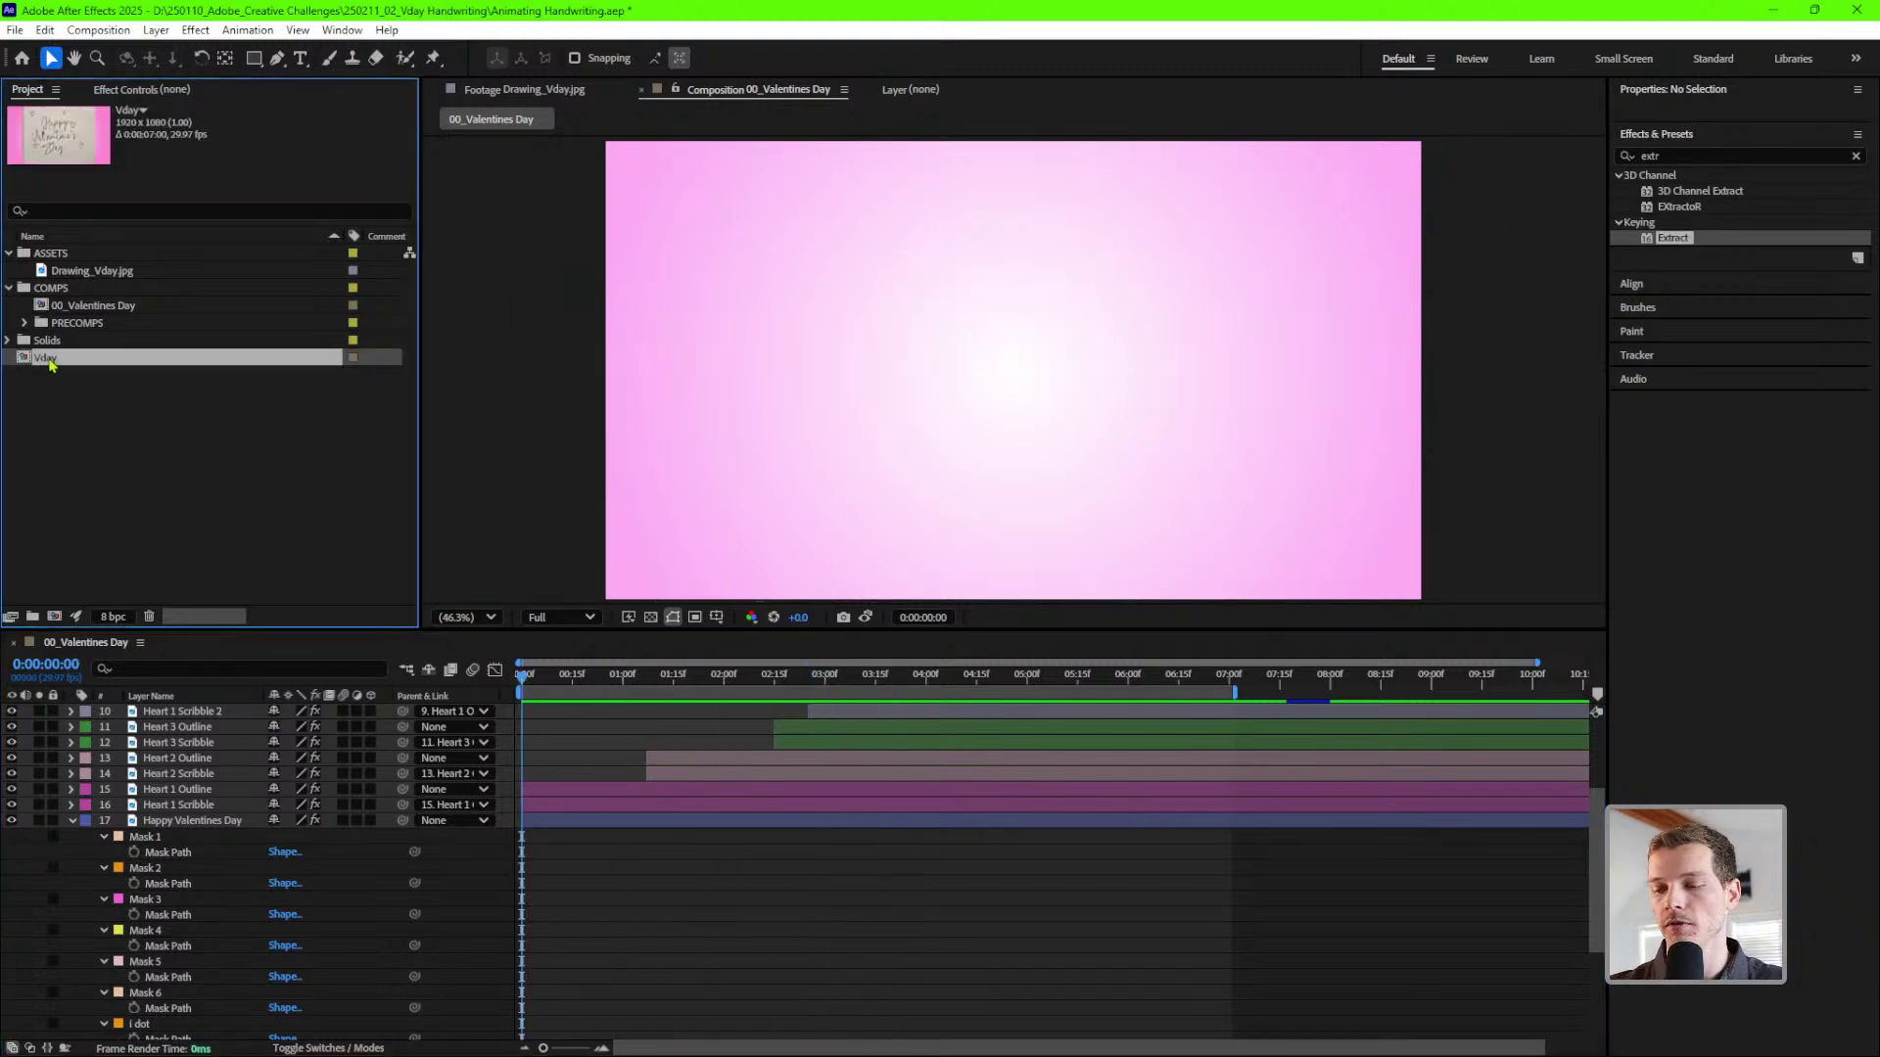
key("Delete")
left_click(993, 593)
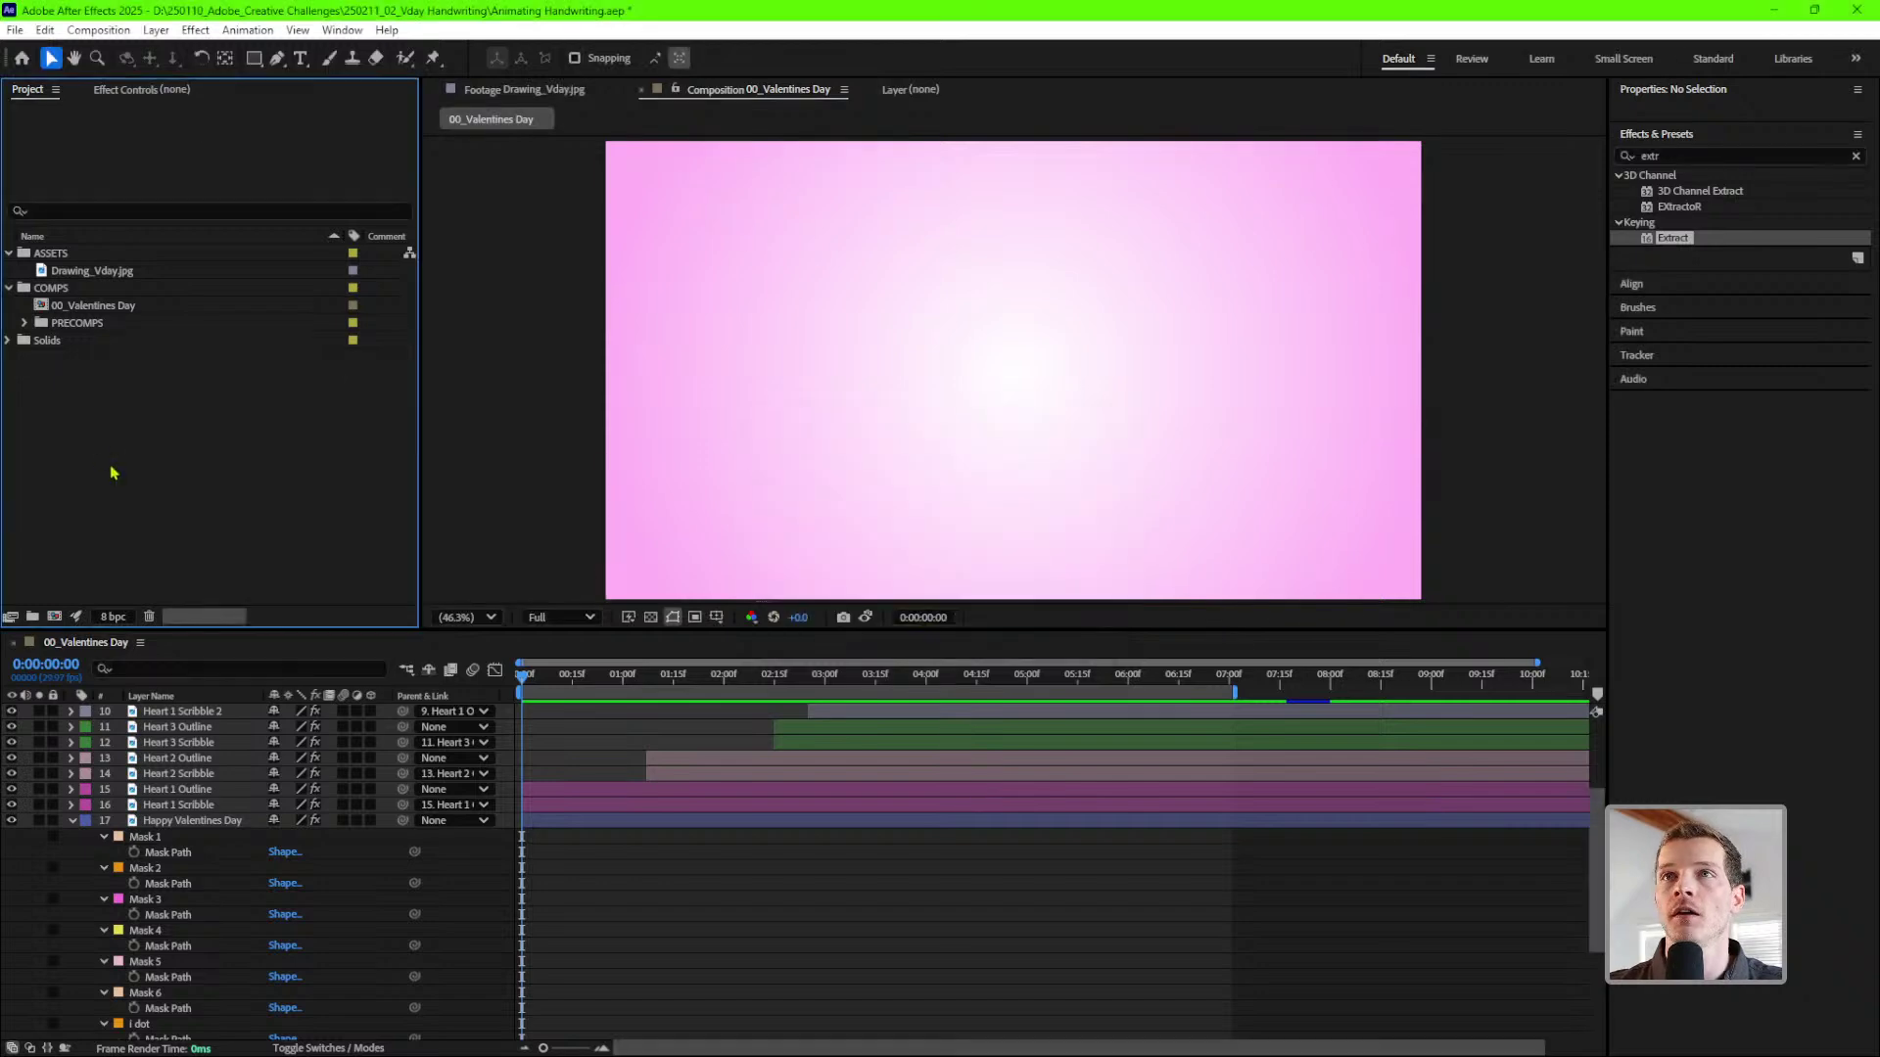
- Create a new 1920x1080 composition named Vday at 29.97 fps with a 7-second duration
key("ctrl+n")
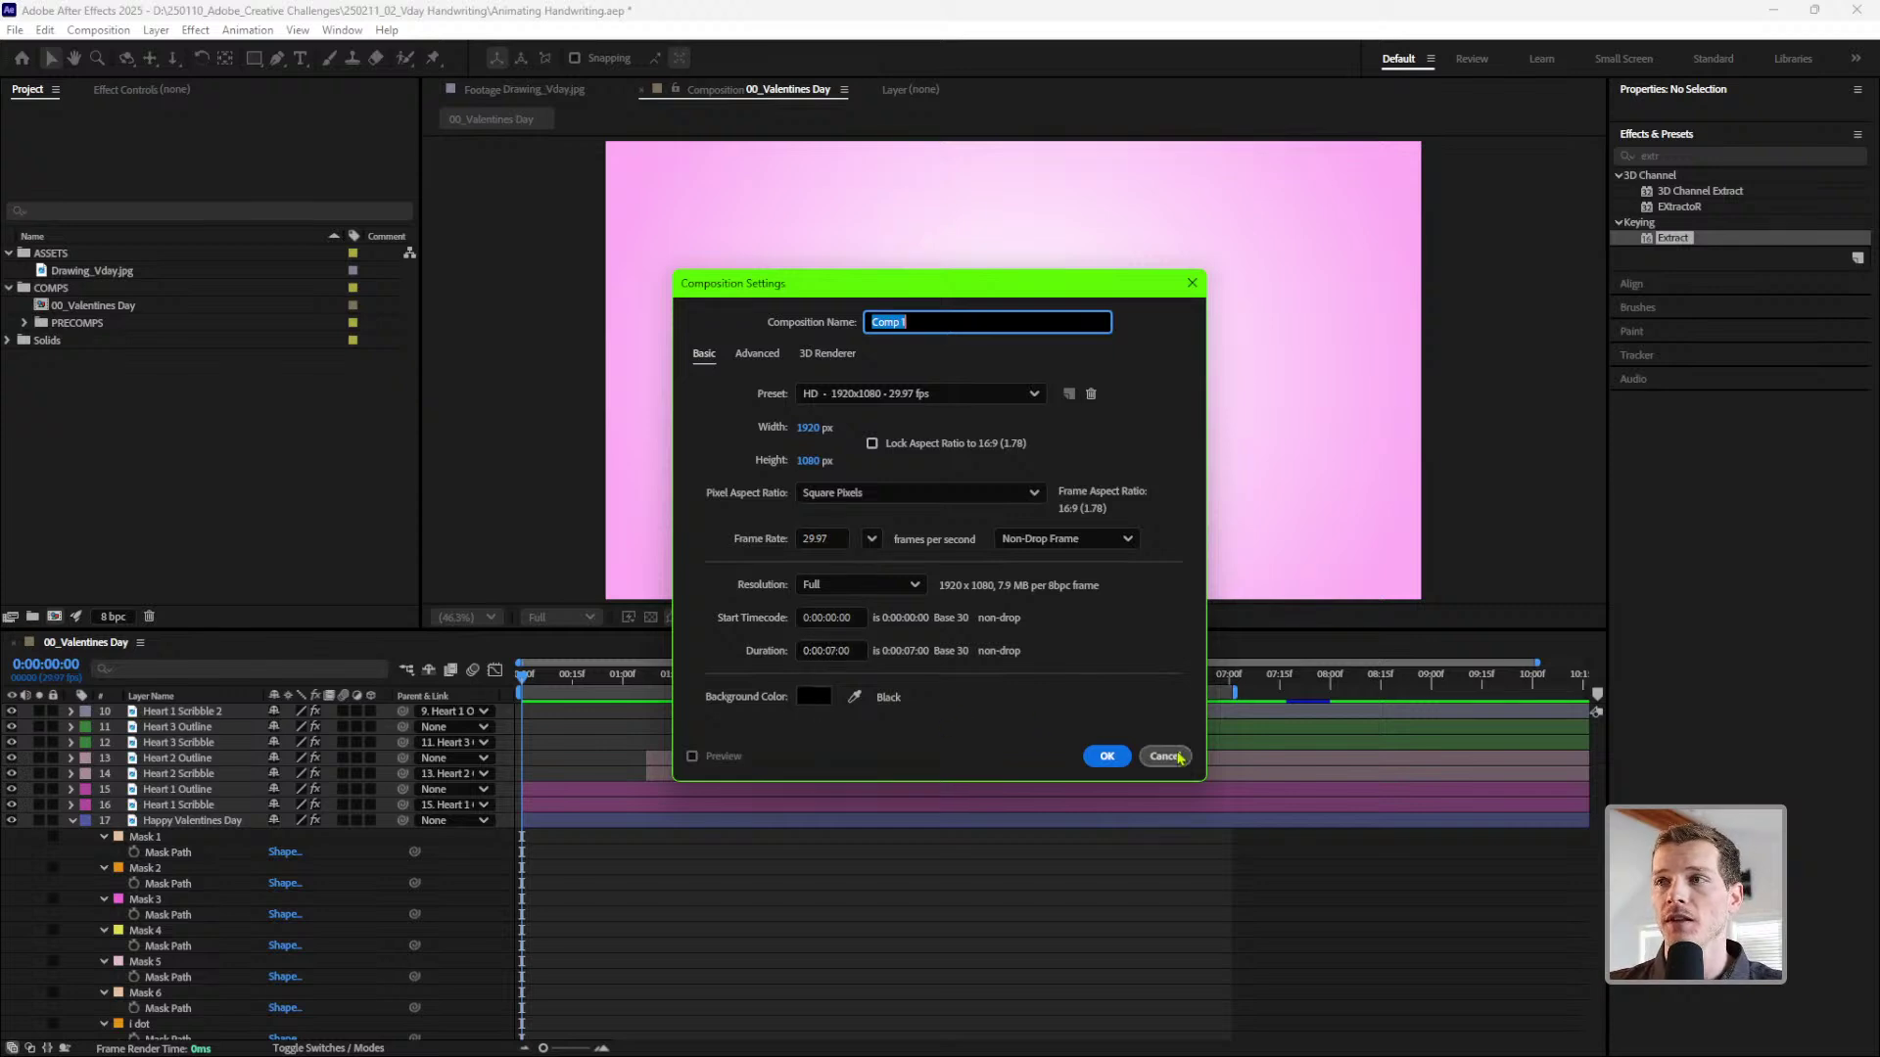
type("Vday")
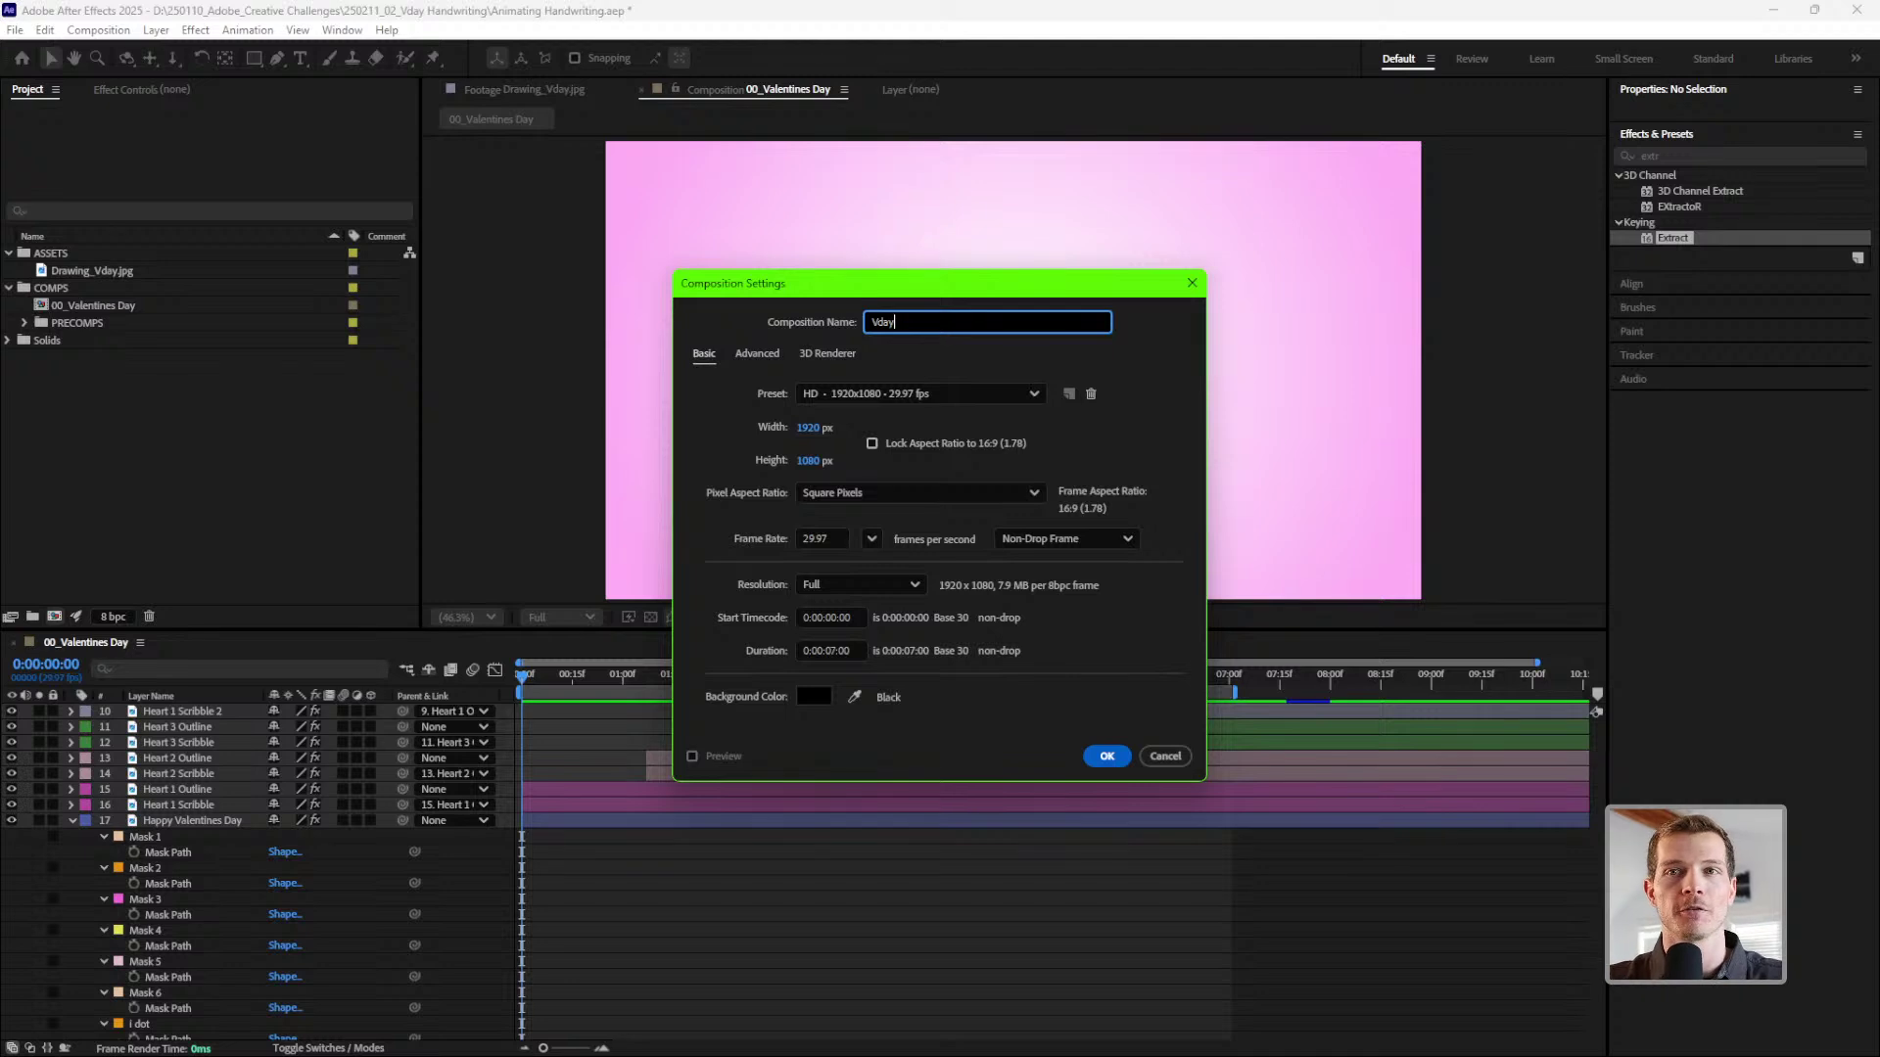
left_click(1111, 762)
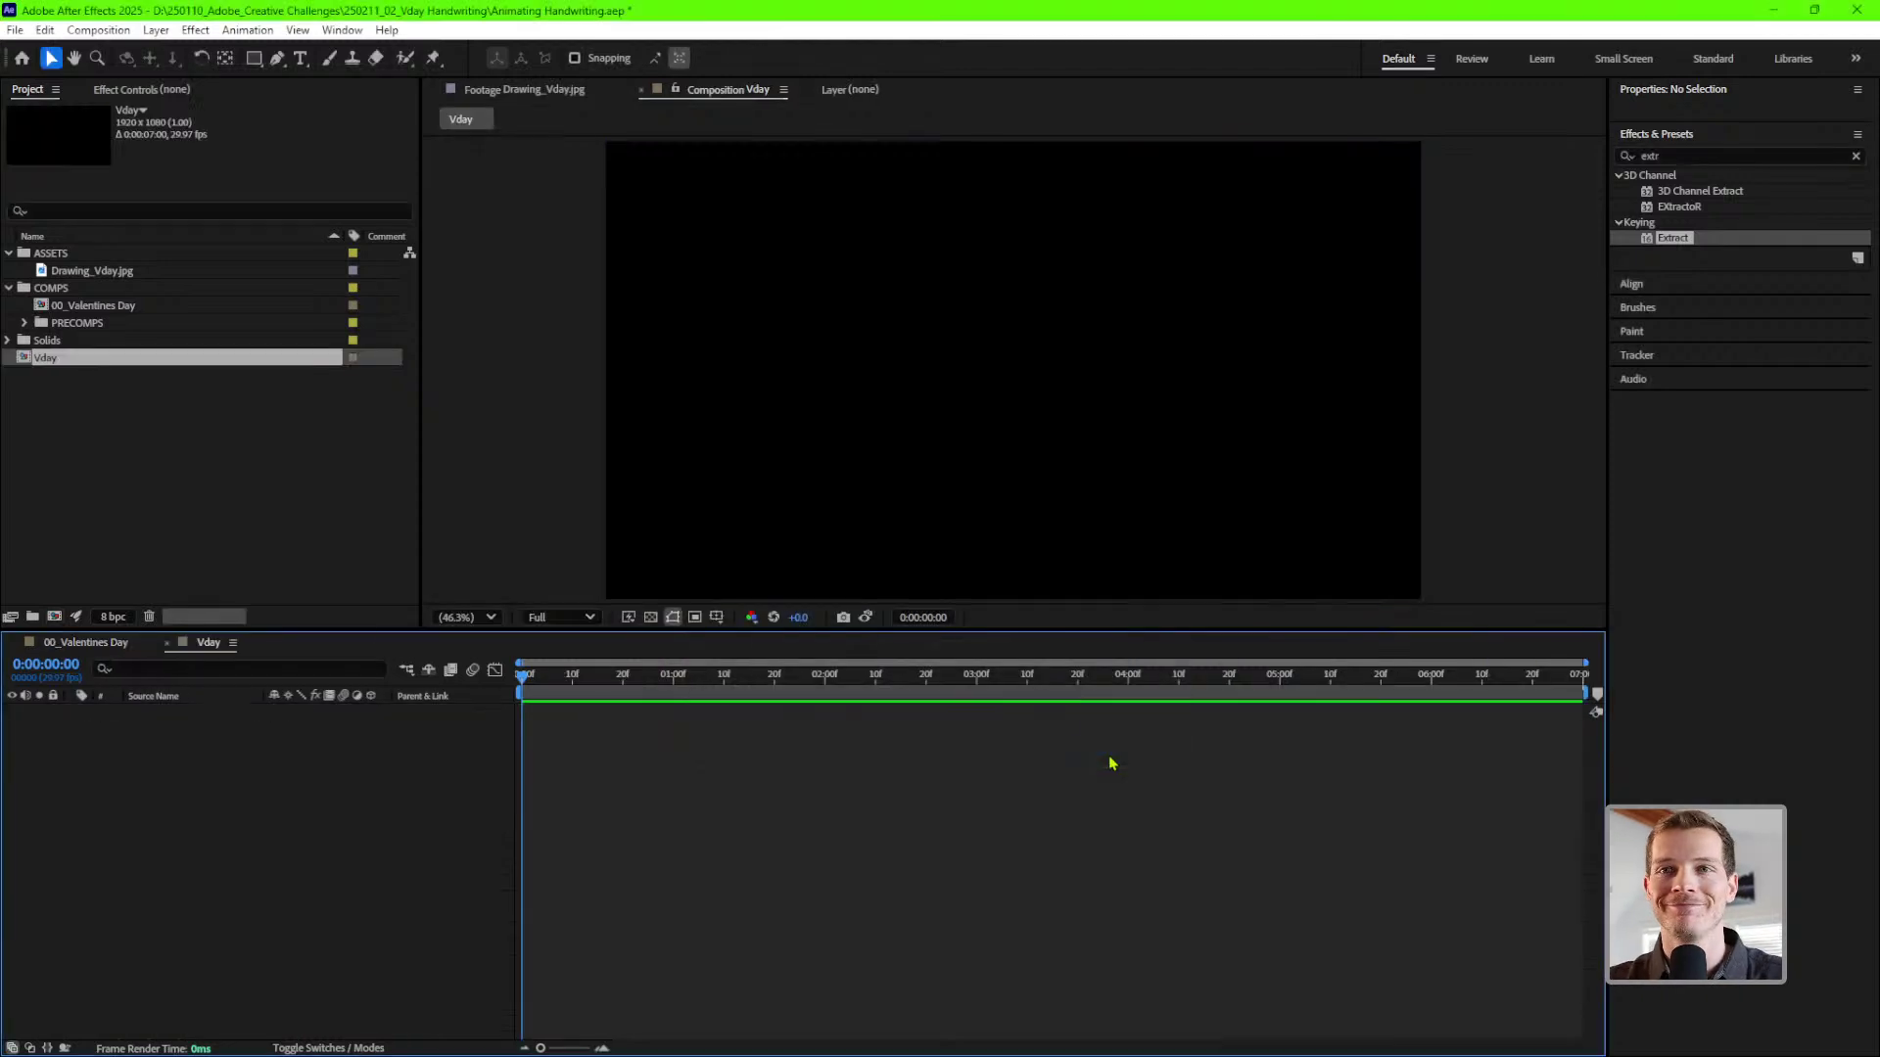
left_click(30, 430)
left_click(96, 836)
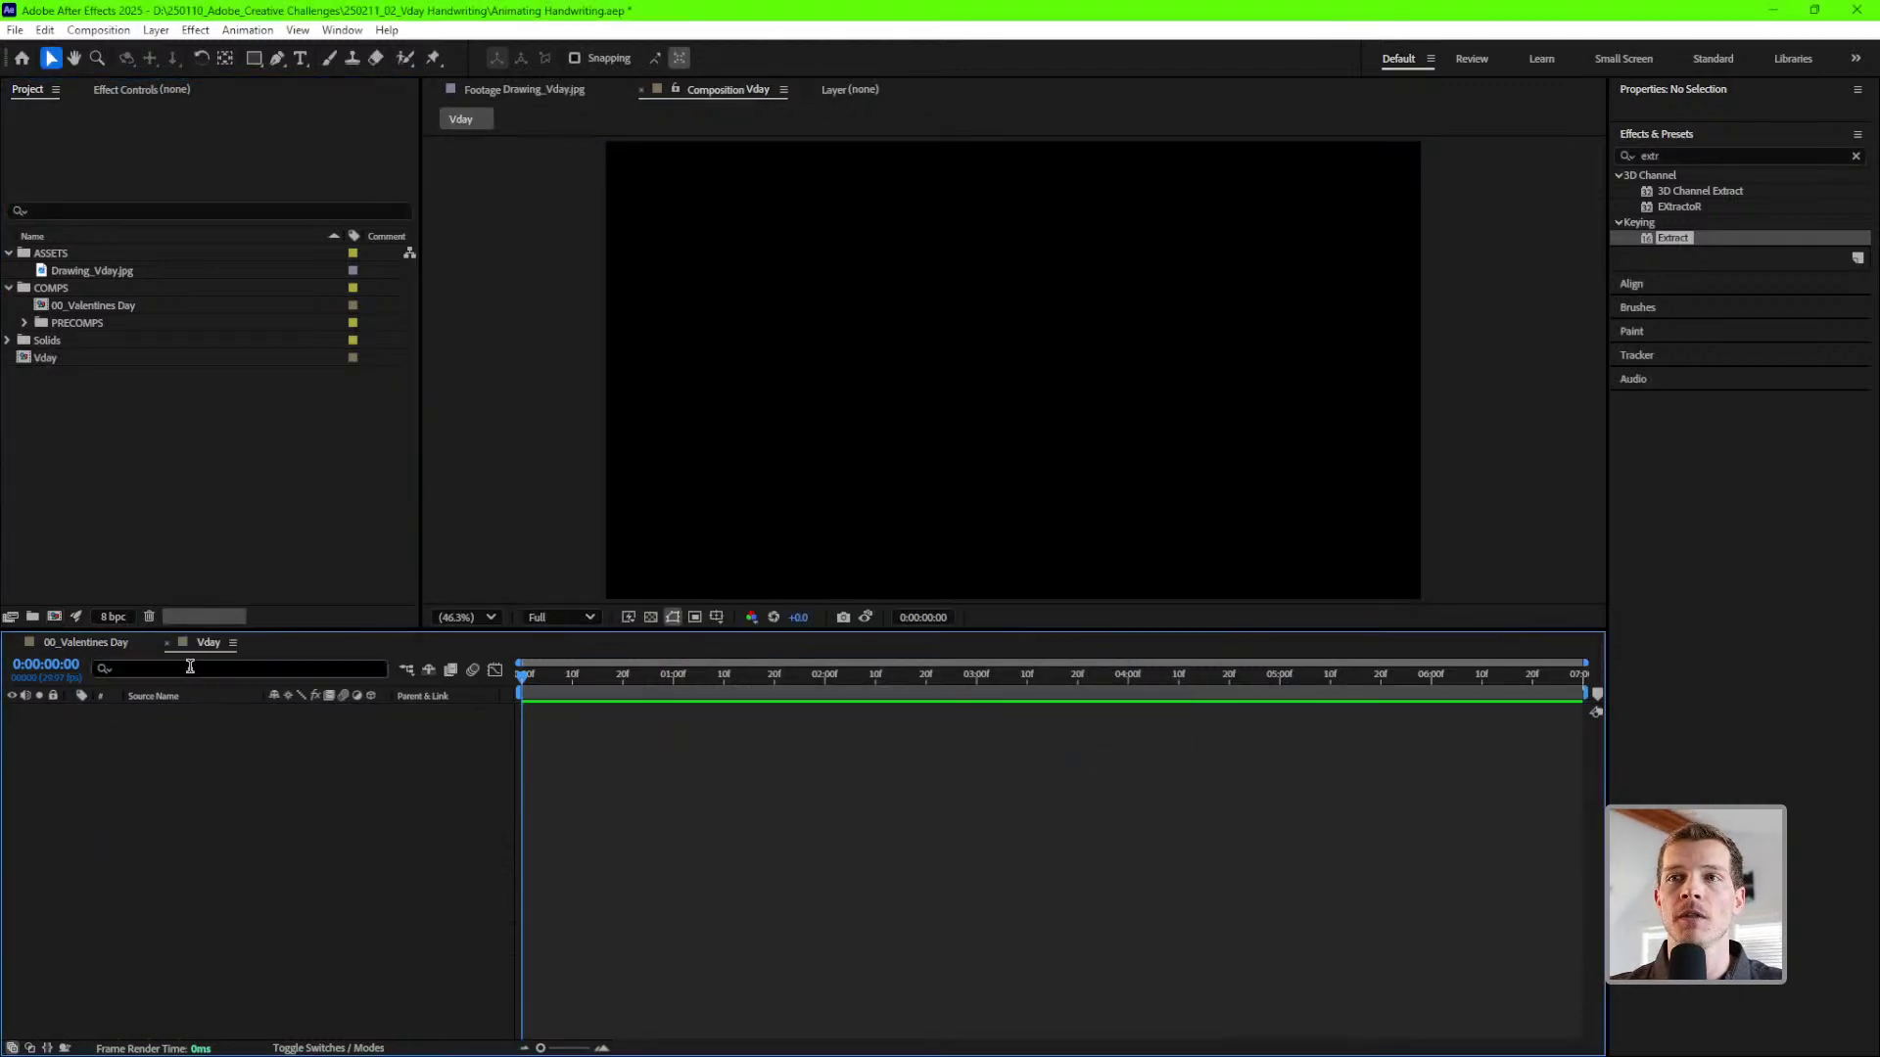
- Add a white solid layer matching the composition size to Vday
left_click(159, 31)
mouse_move(200, 50)
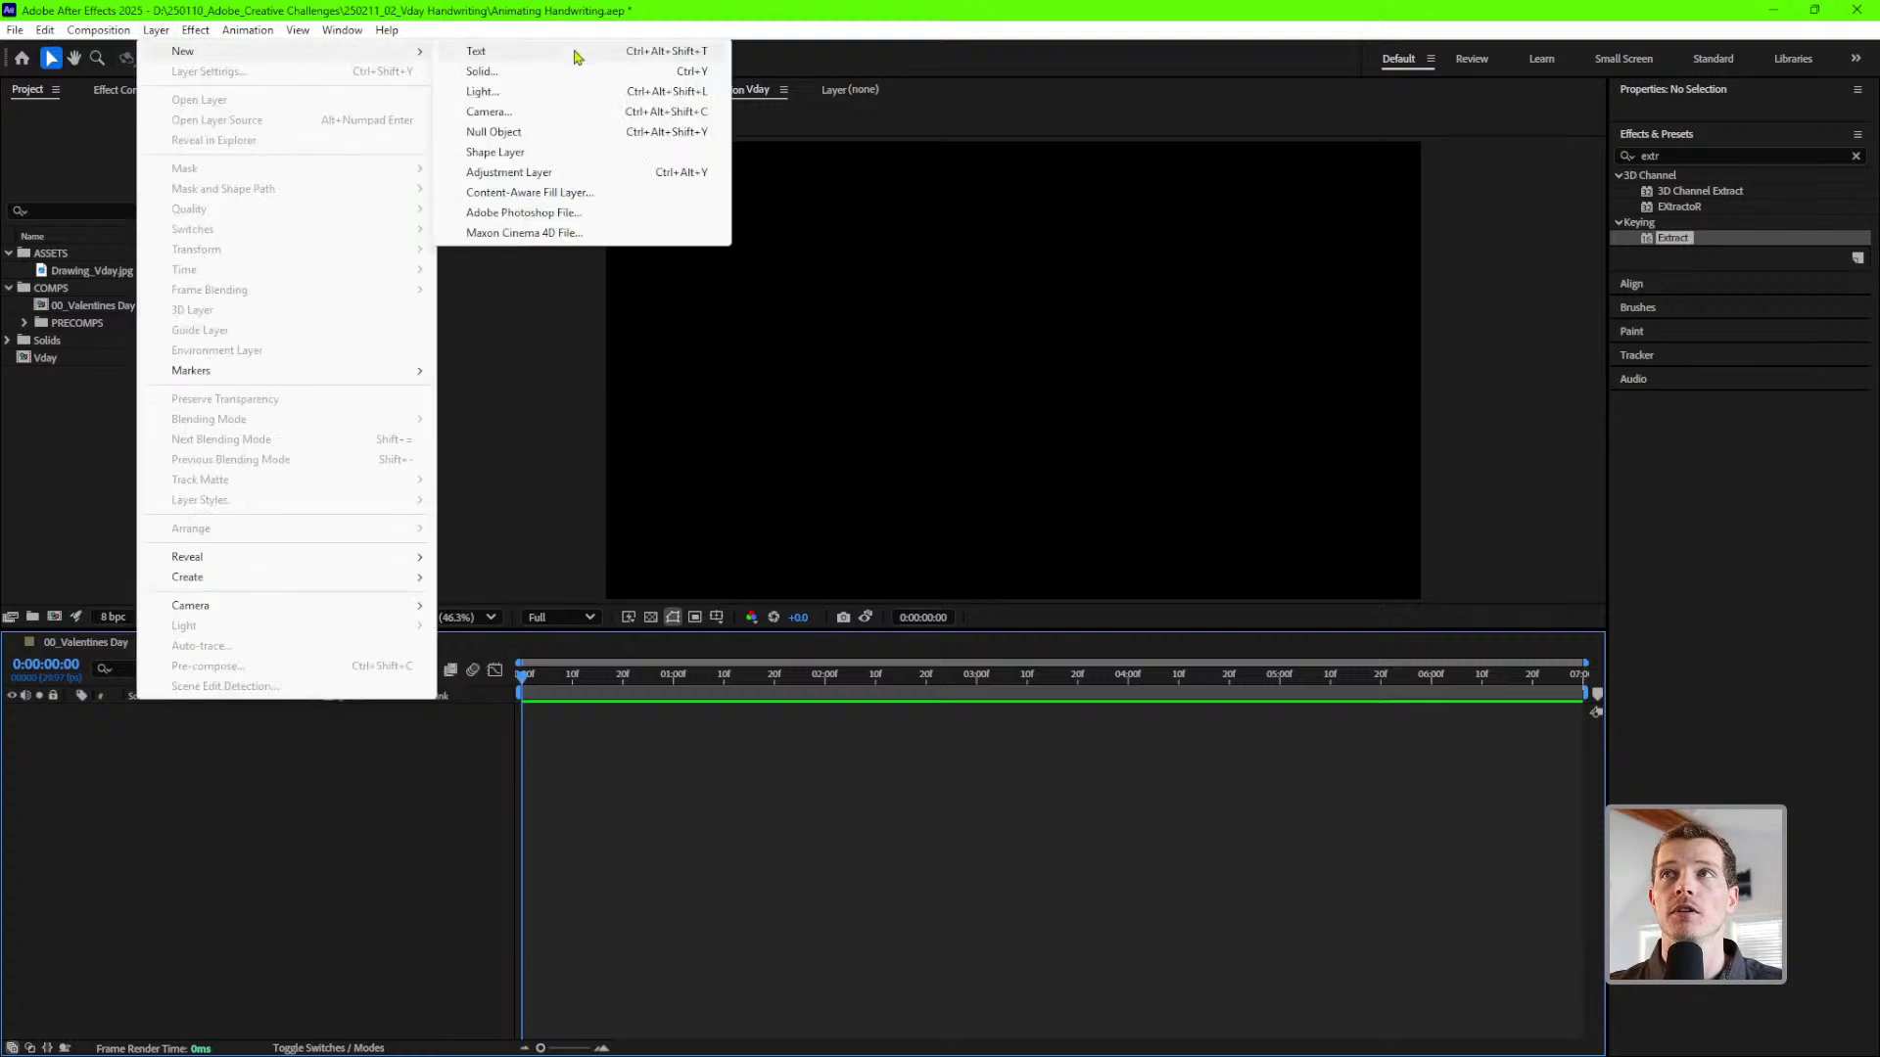
left_click(573, 75)
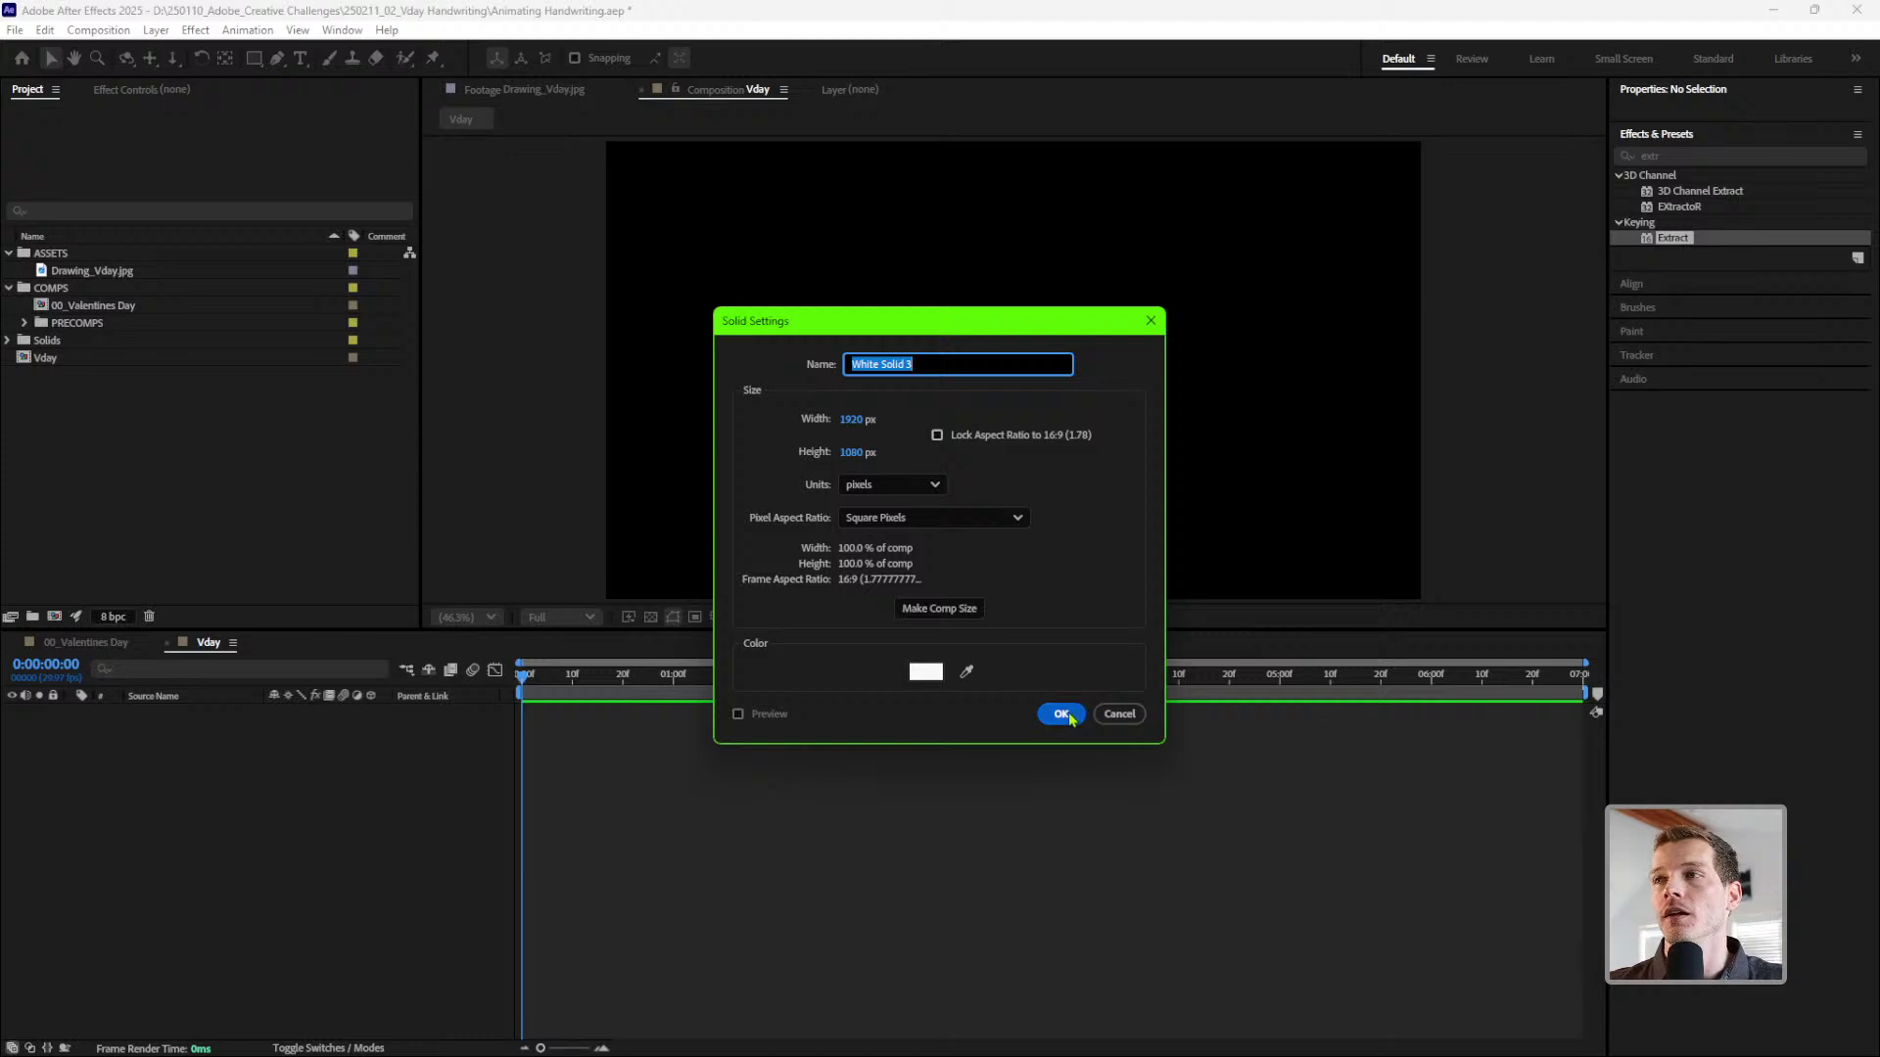
left_click(962, 617)
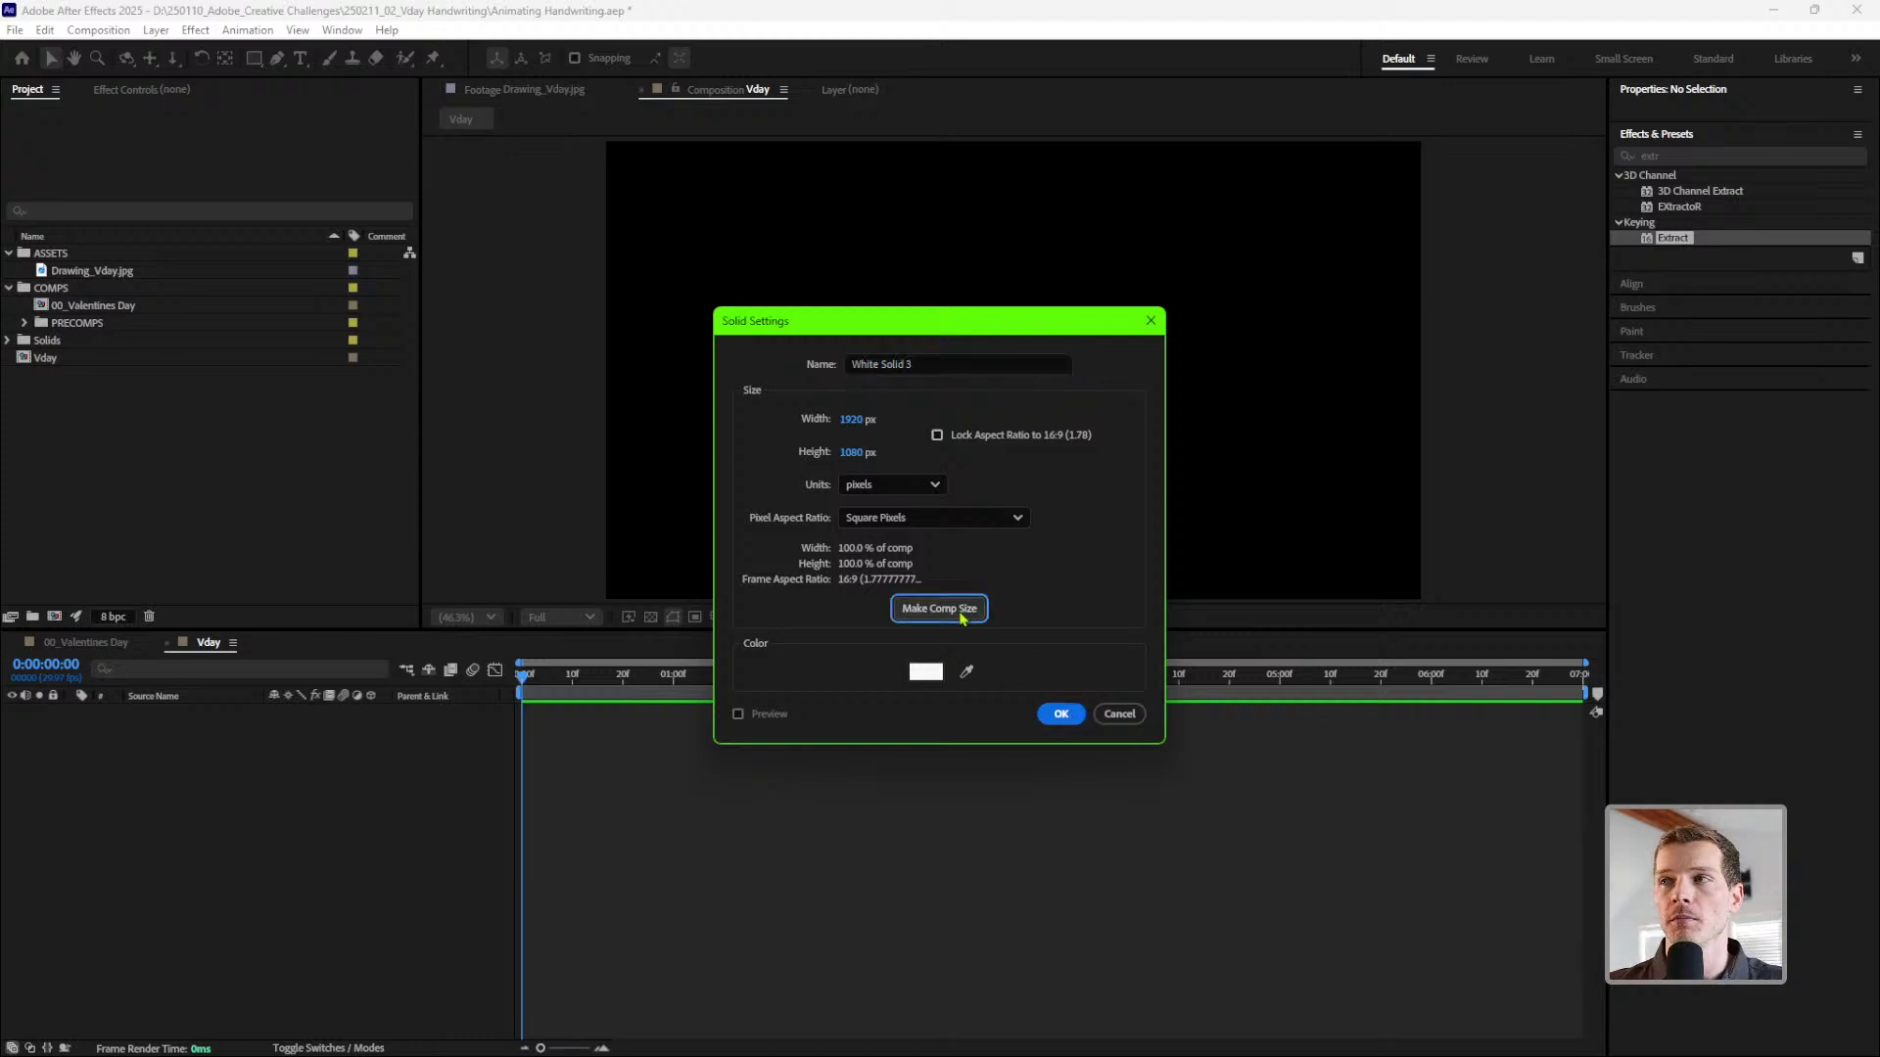
left_click(1062, 717)
left_click(230, 886)
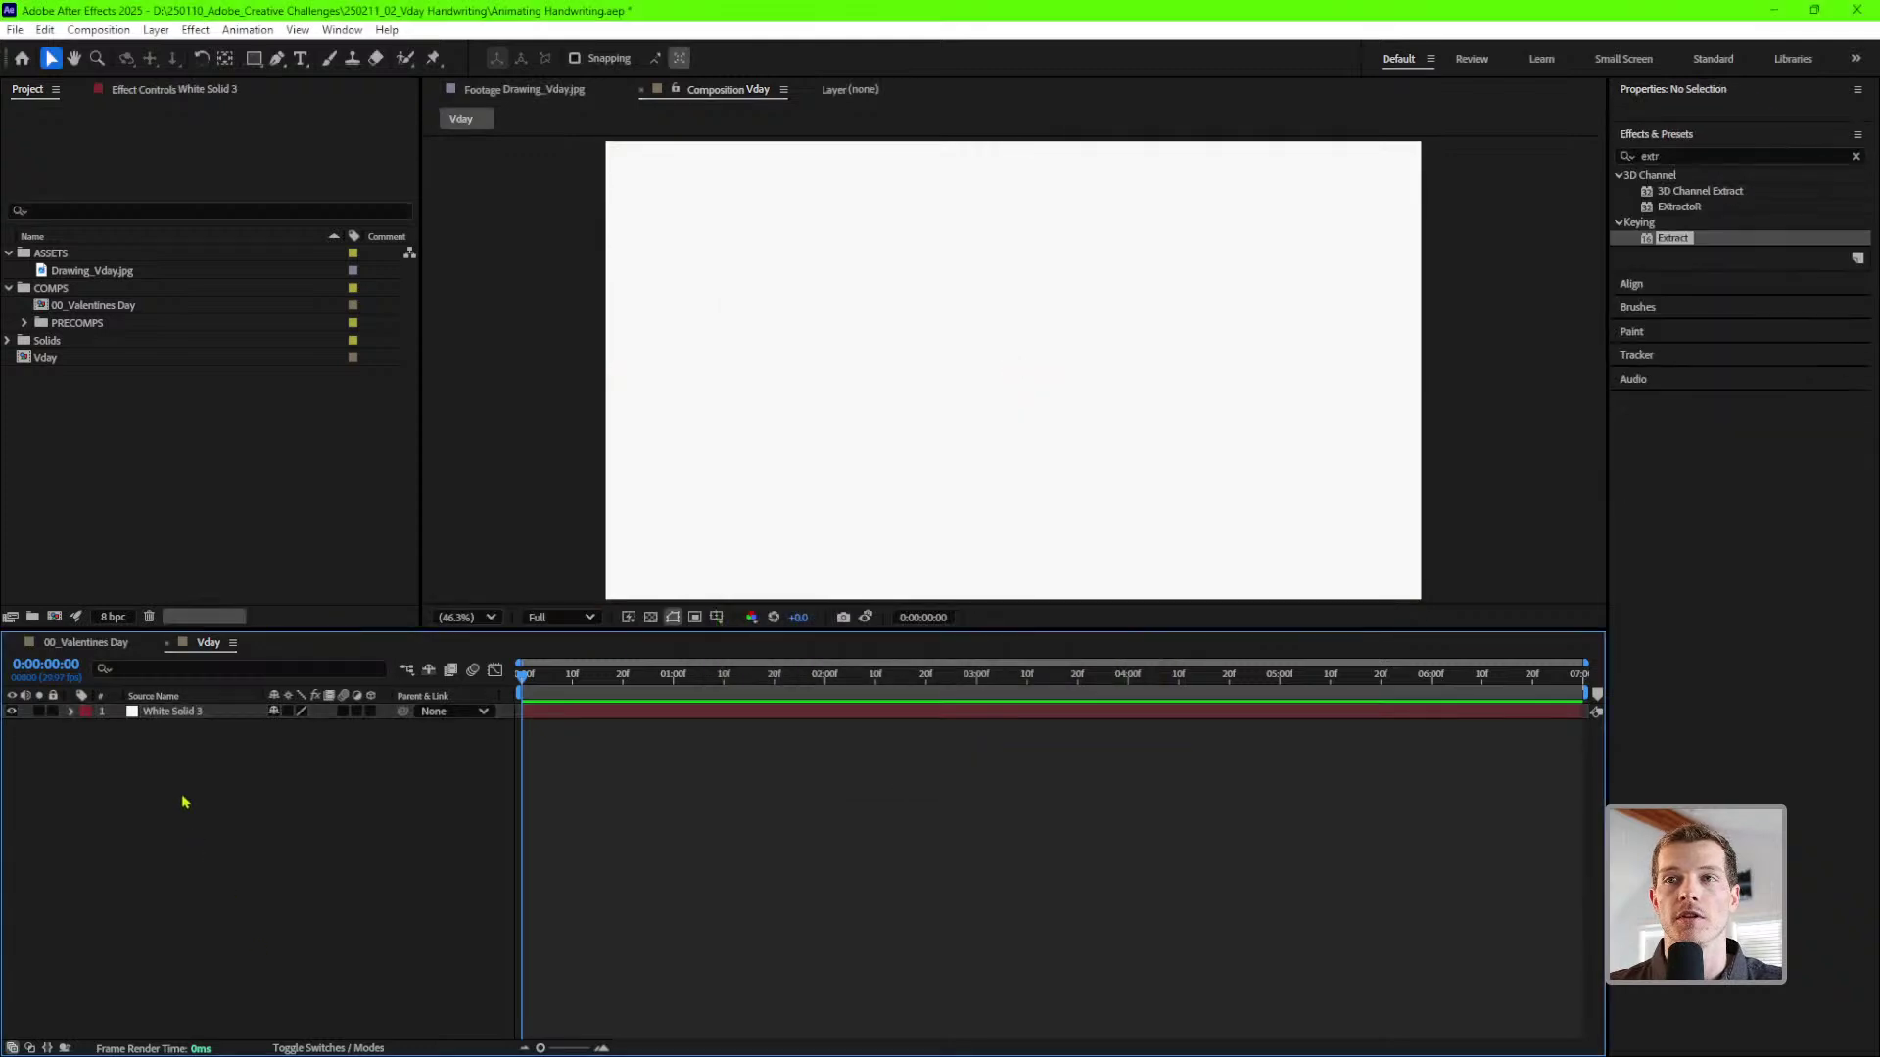
- Preview the finished animation in the 00_Valentines Day composition and return to Vday
left_click(98, 643)
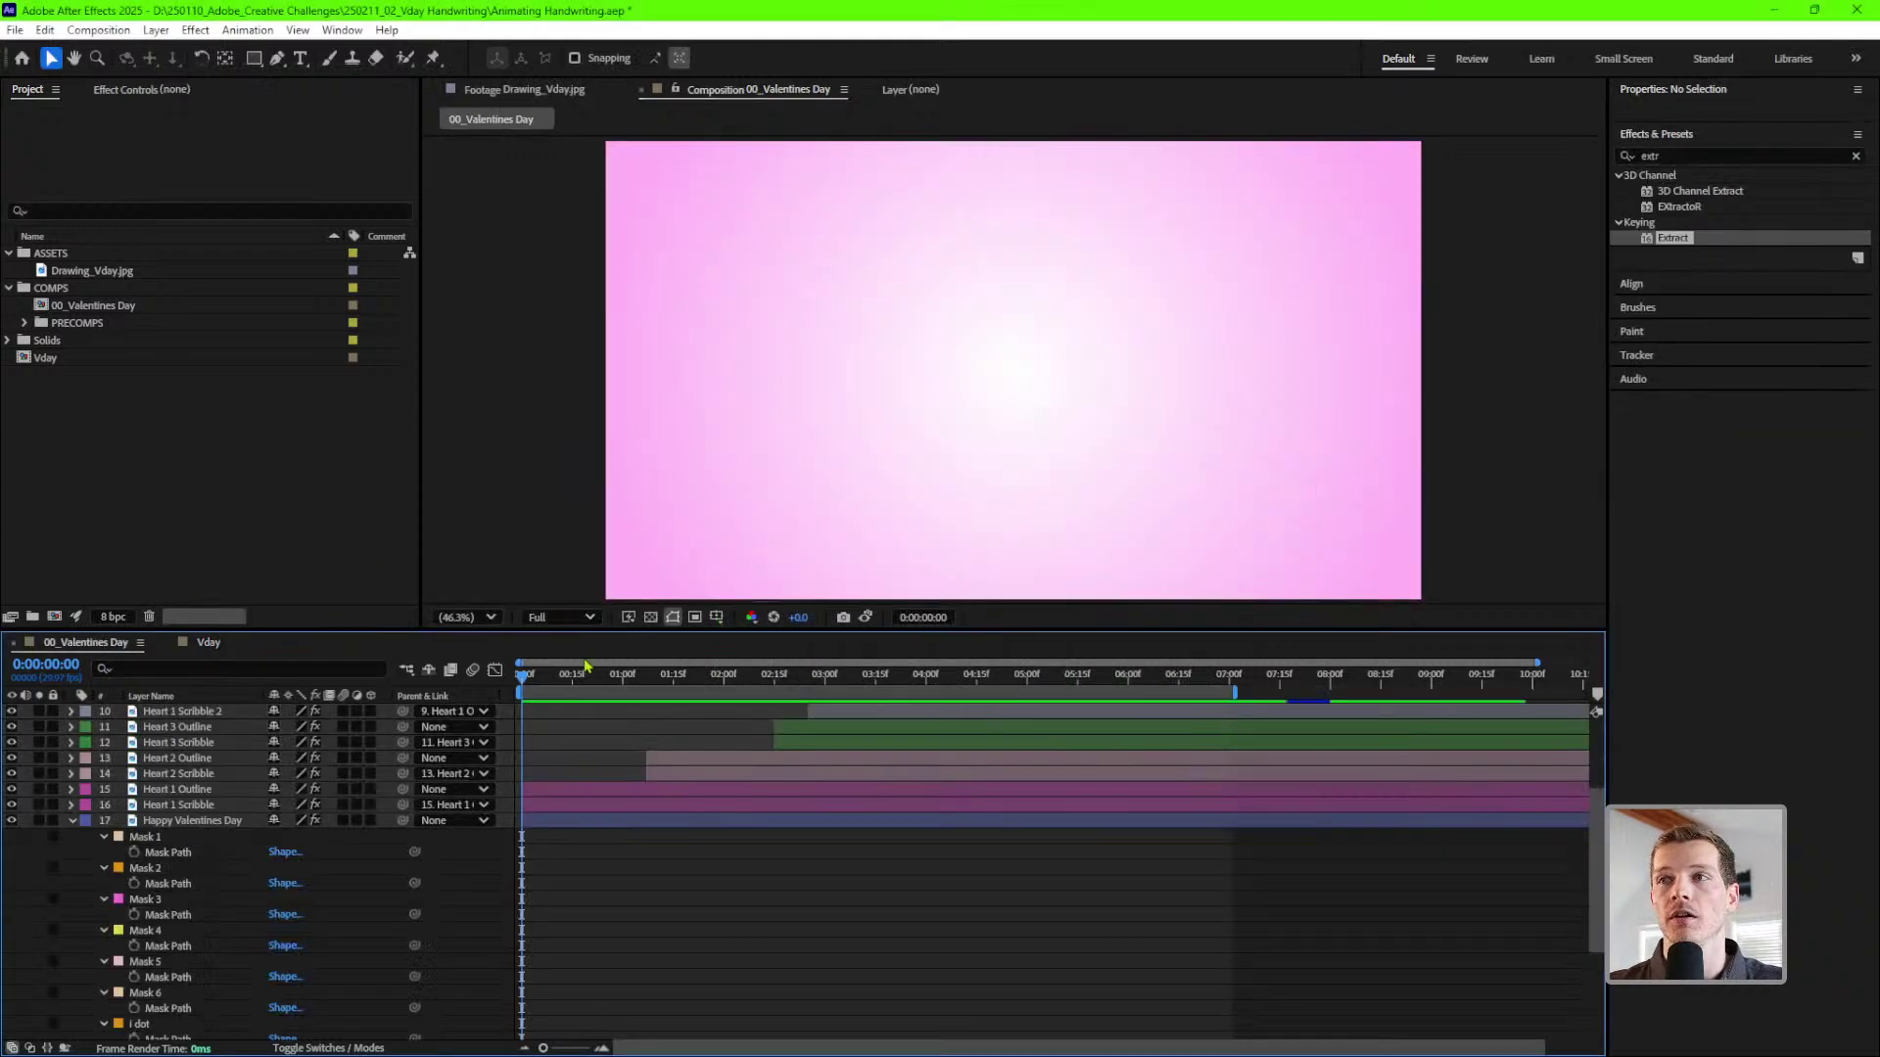
key("space")
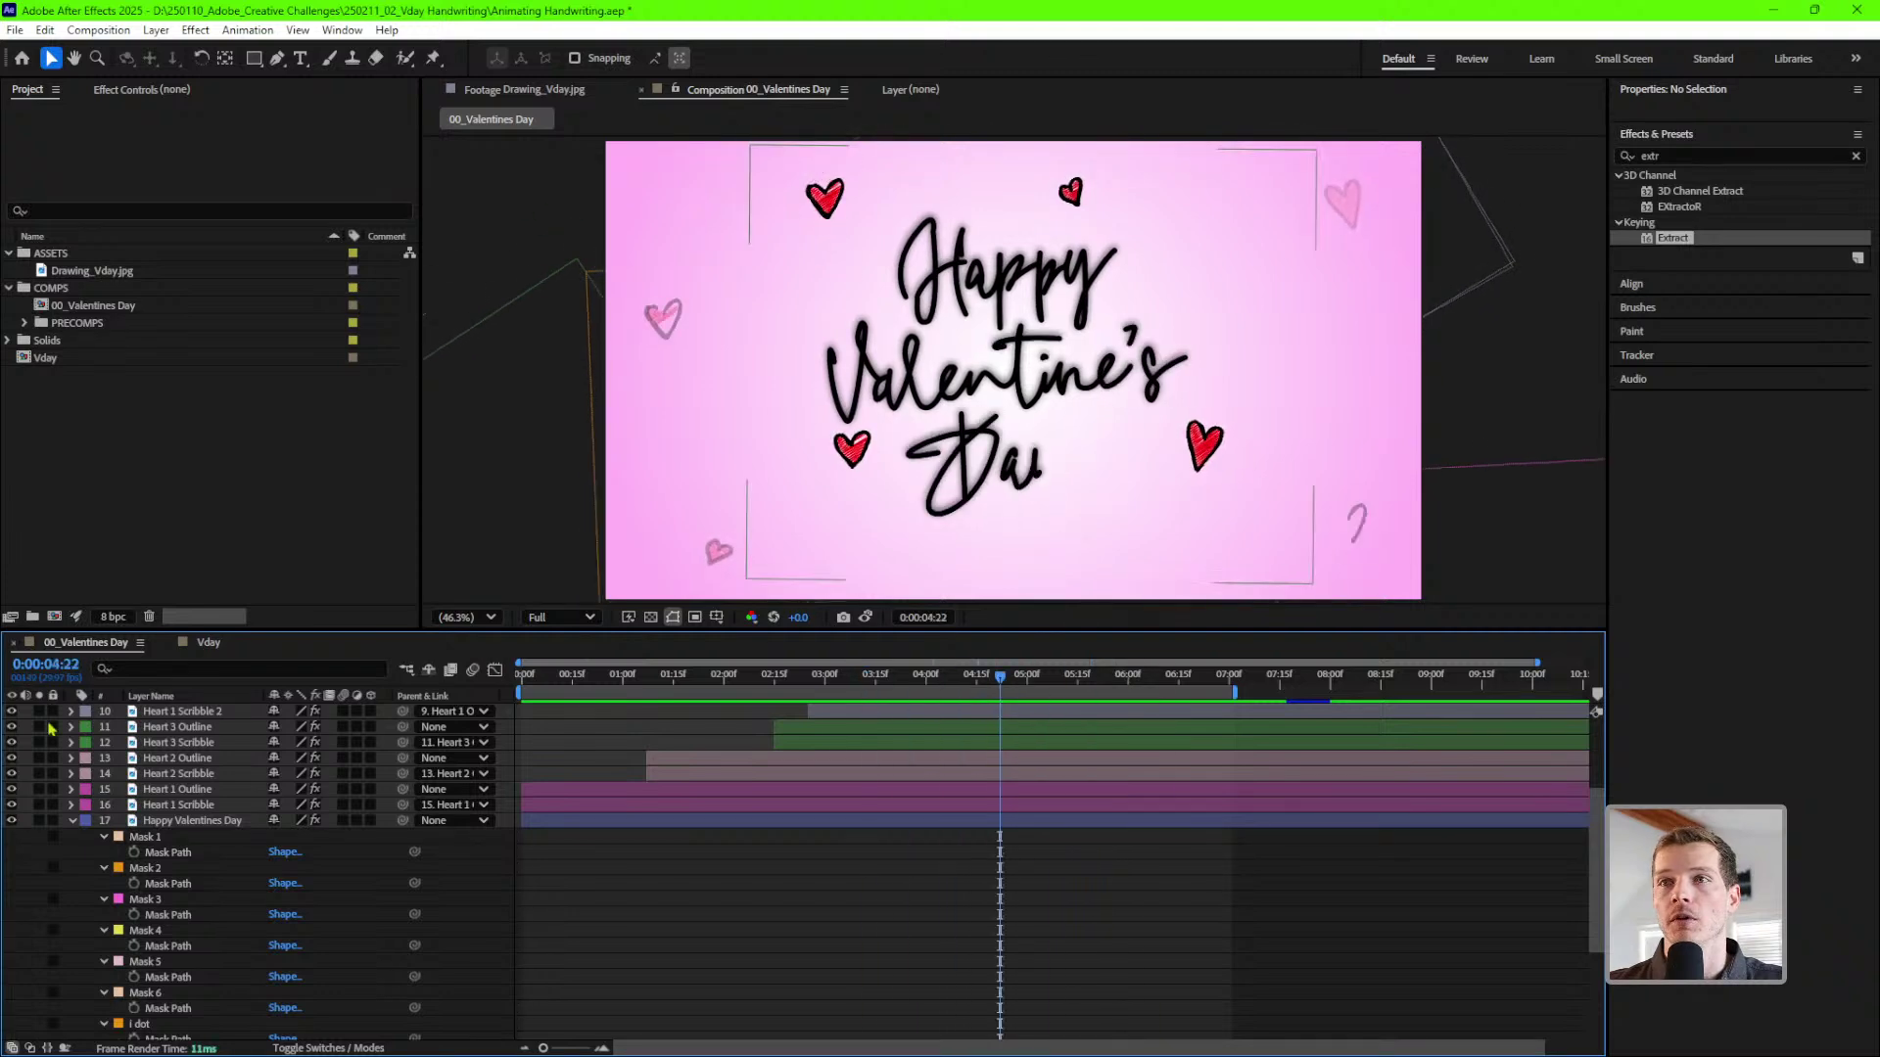
left_click(206, 643)
- Find the Gradient Ramp effect and apply it to the white solid layer
left_click(172, 712)
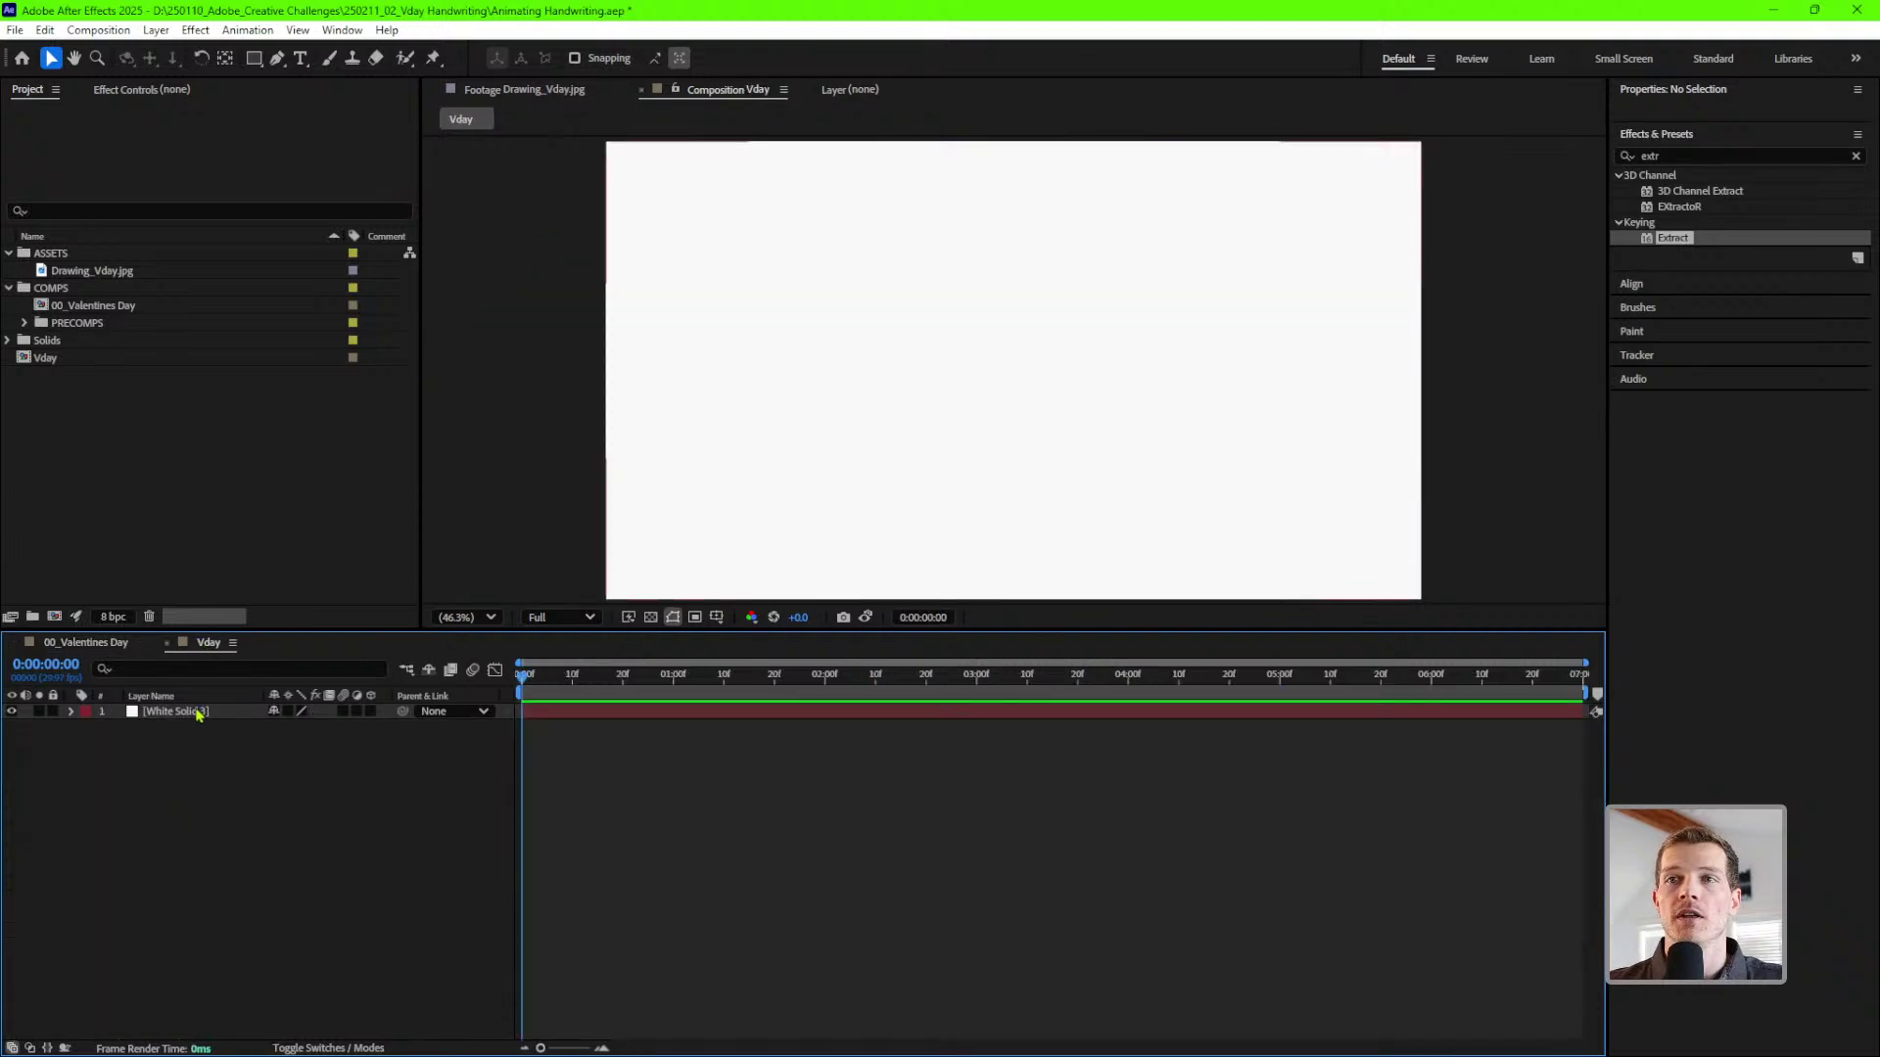
left_click(1701, 267)
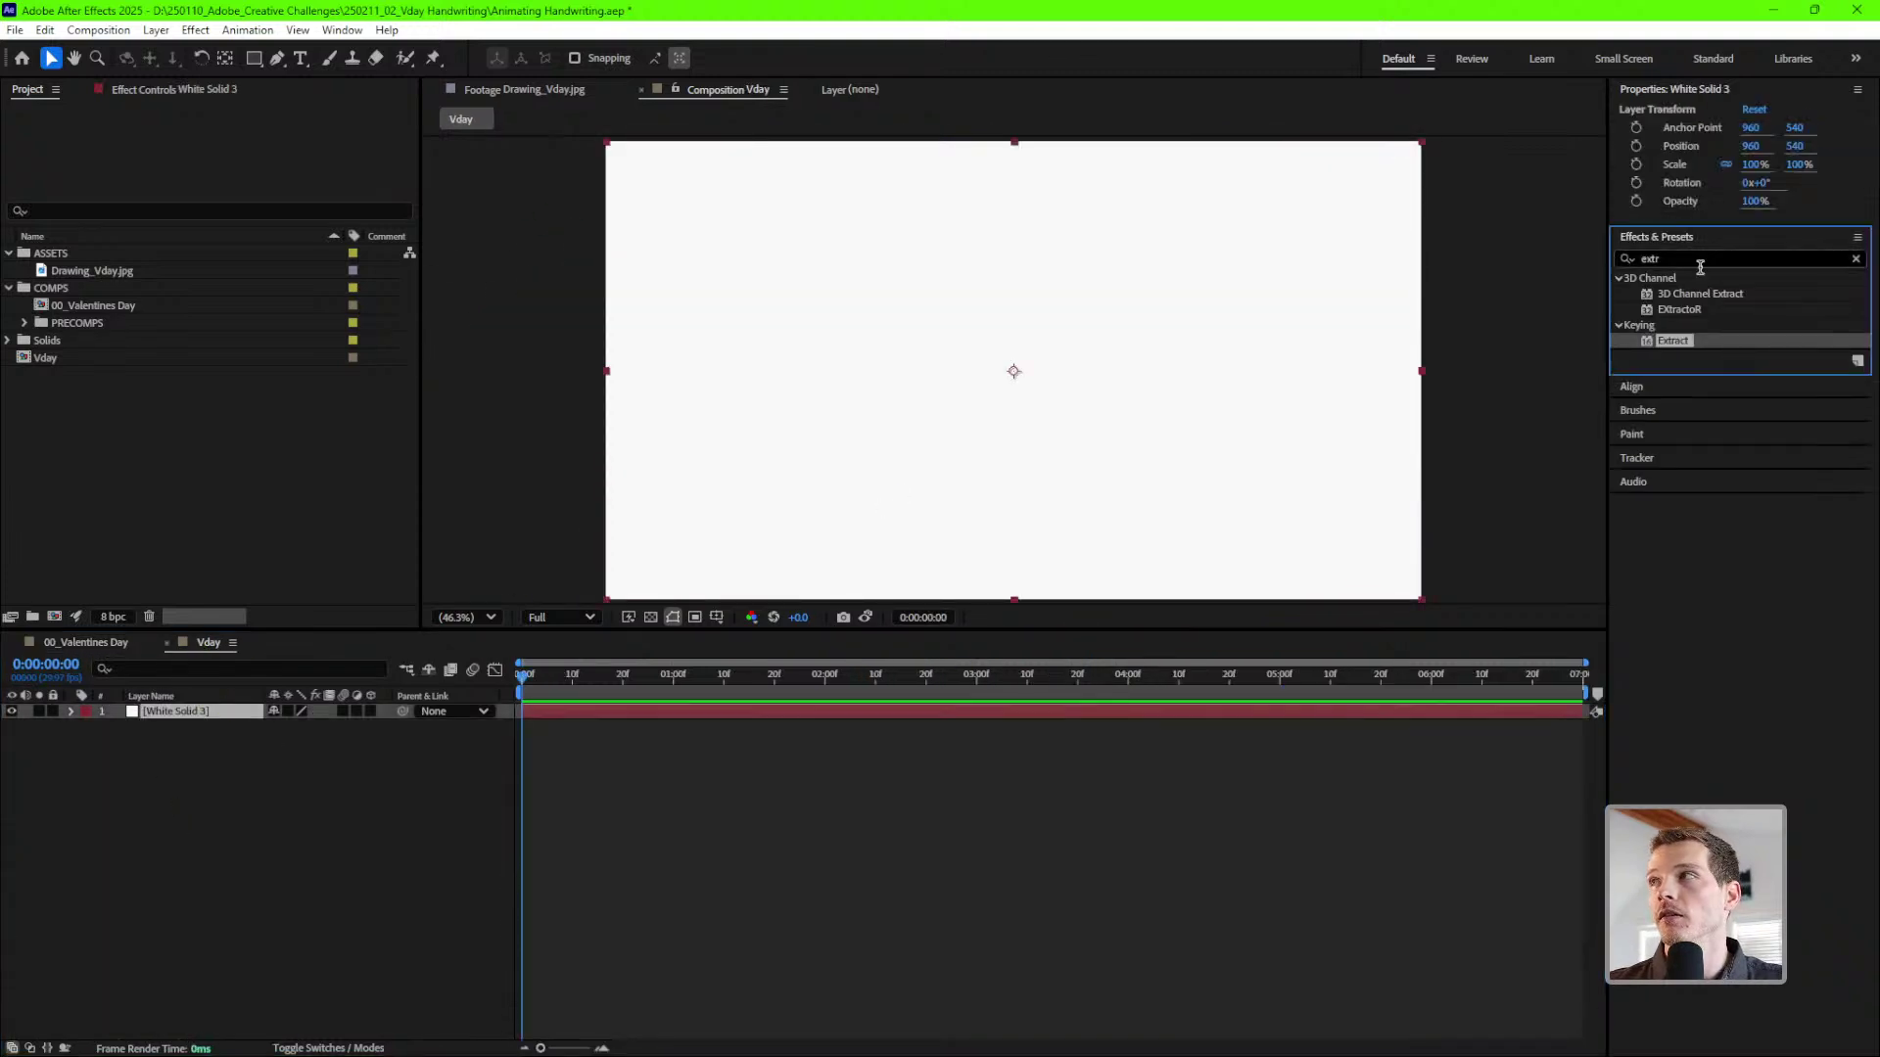
left_click(1699, 259)
type("gra")
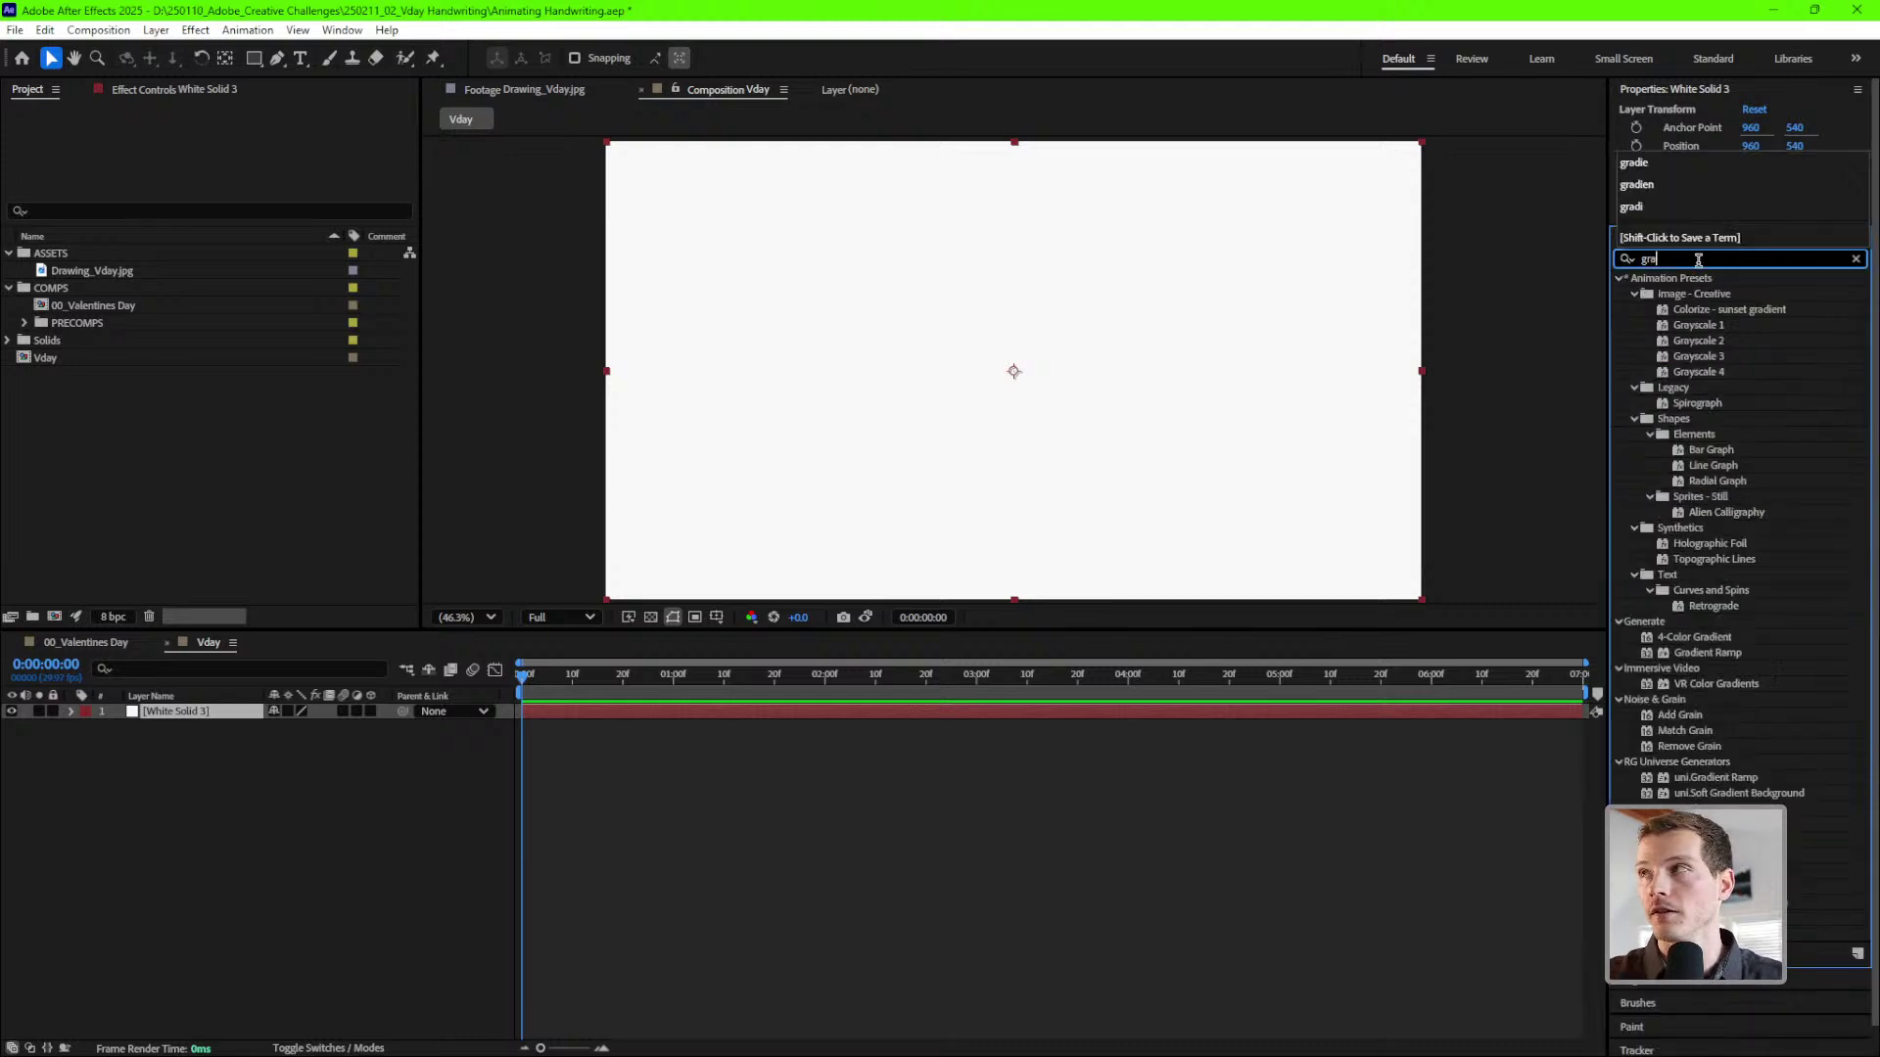
type("di")
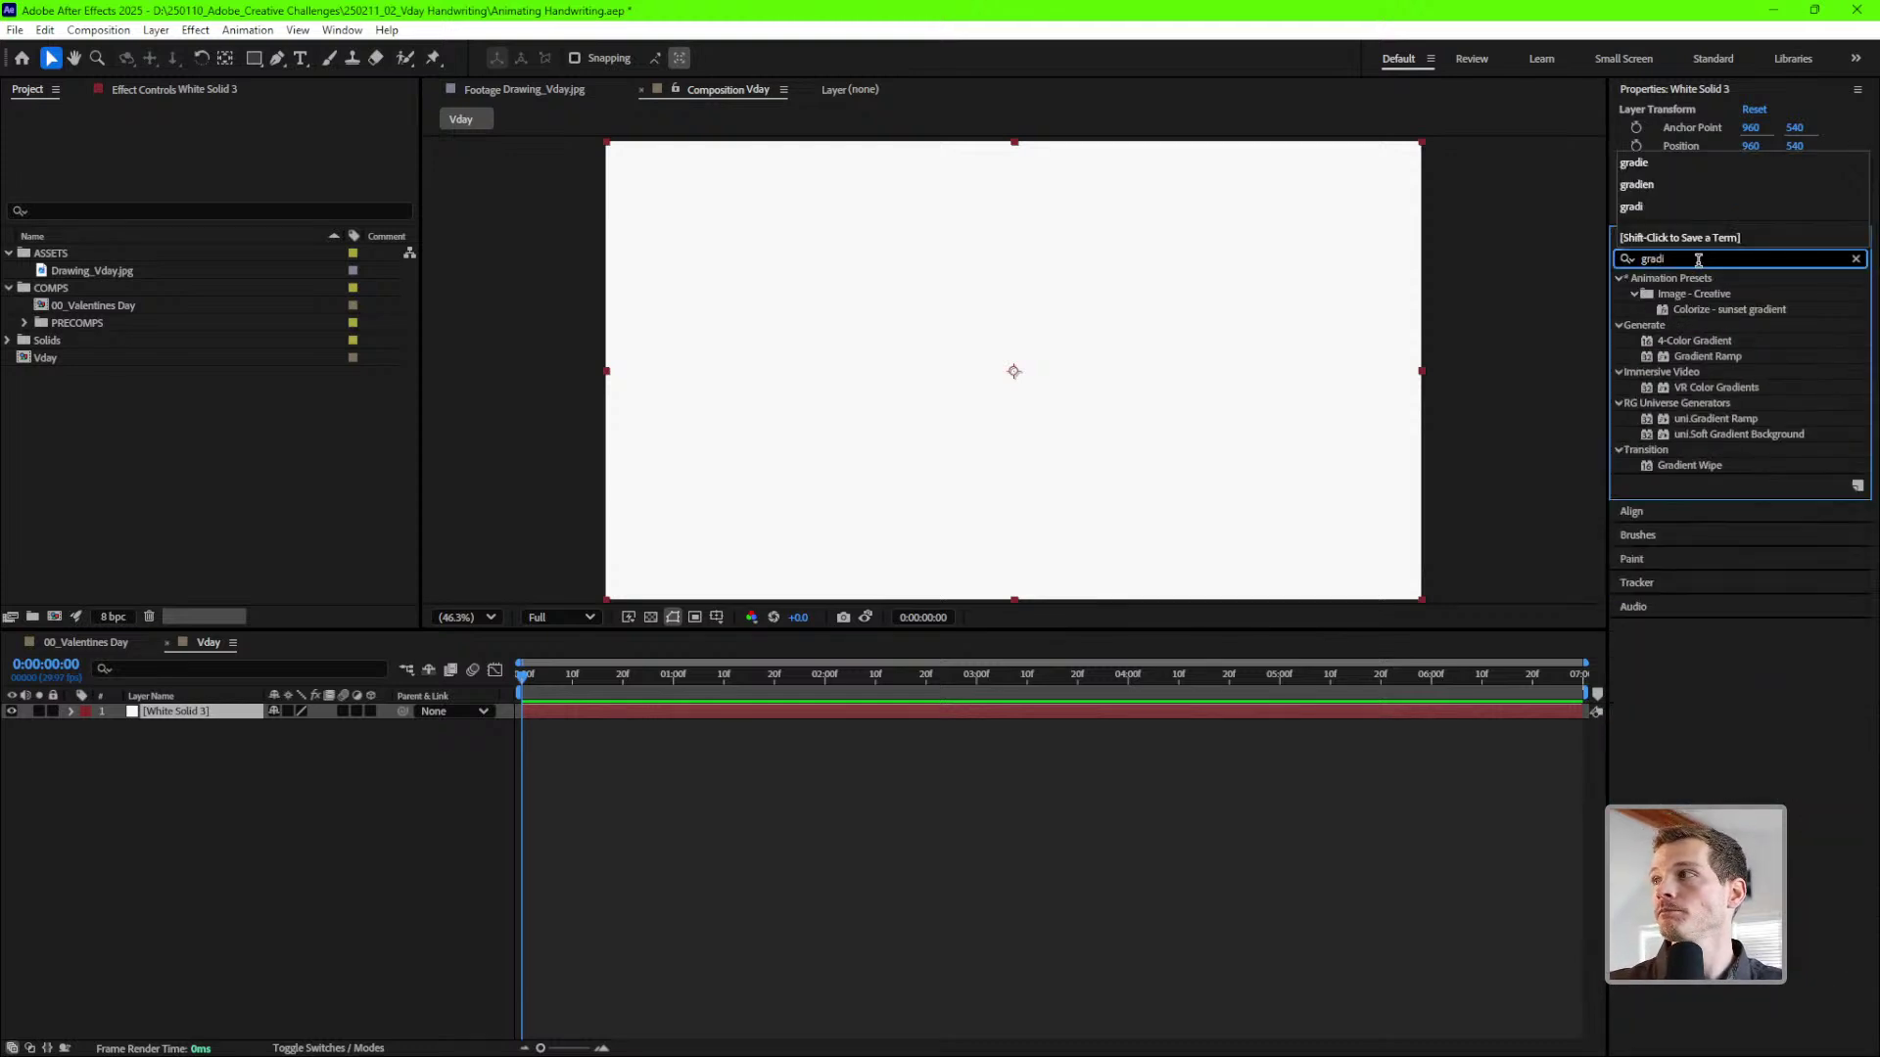
left_click_drag(1711, 360, 991, 460)
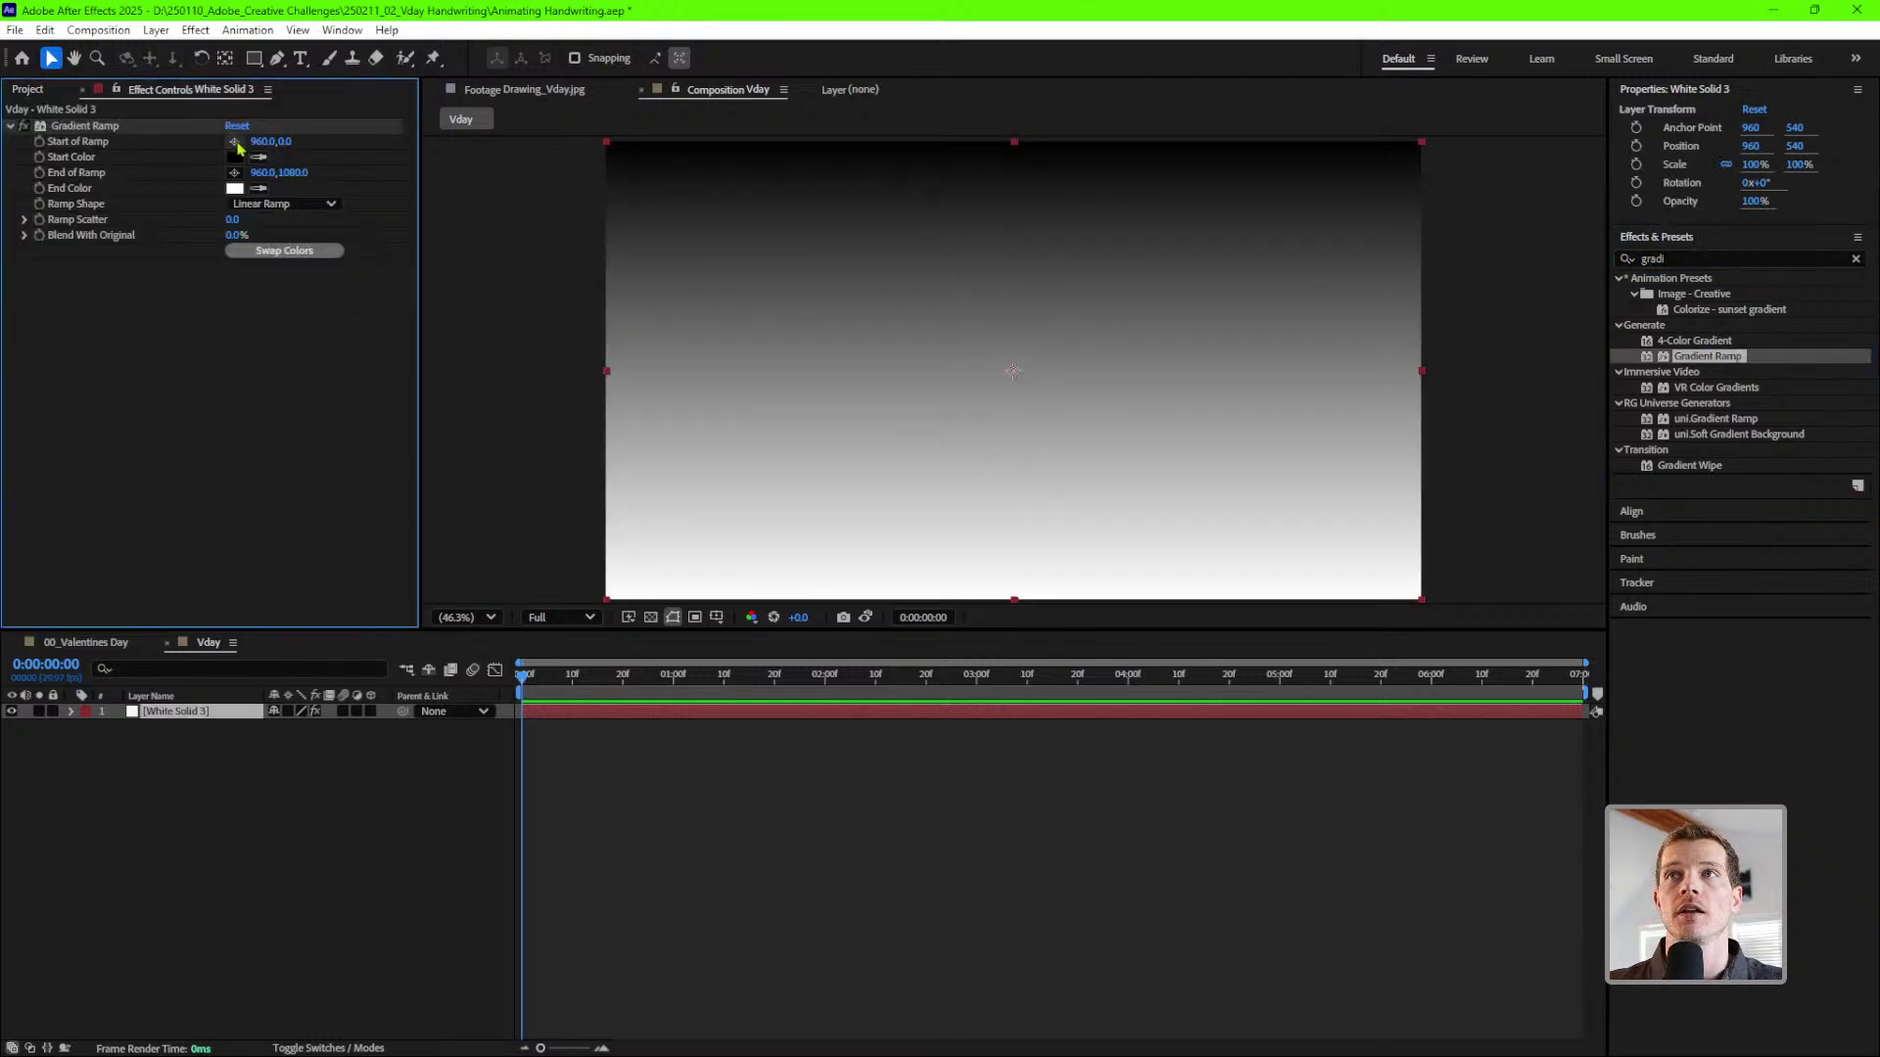
- Make the gradient a Radial Ramp starting near the frame's center at about 952, 540 and ending below the frame at about 1000, 1252
scroll(1016, 375, "down", 2)
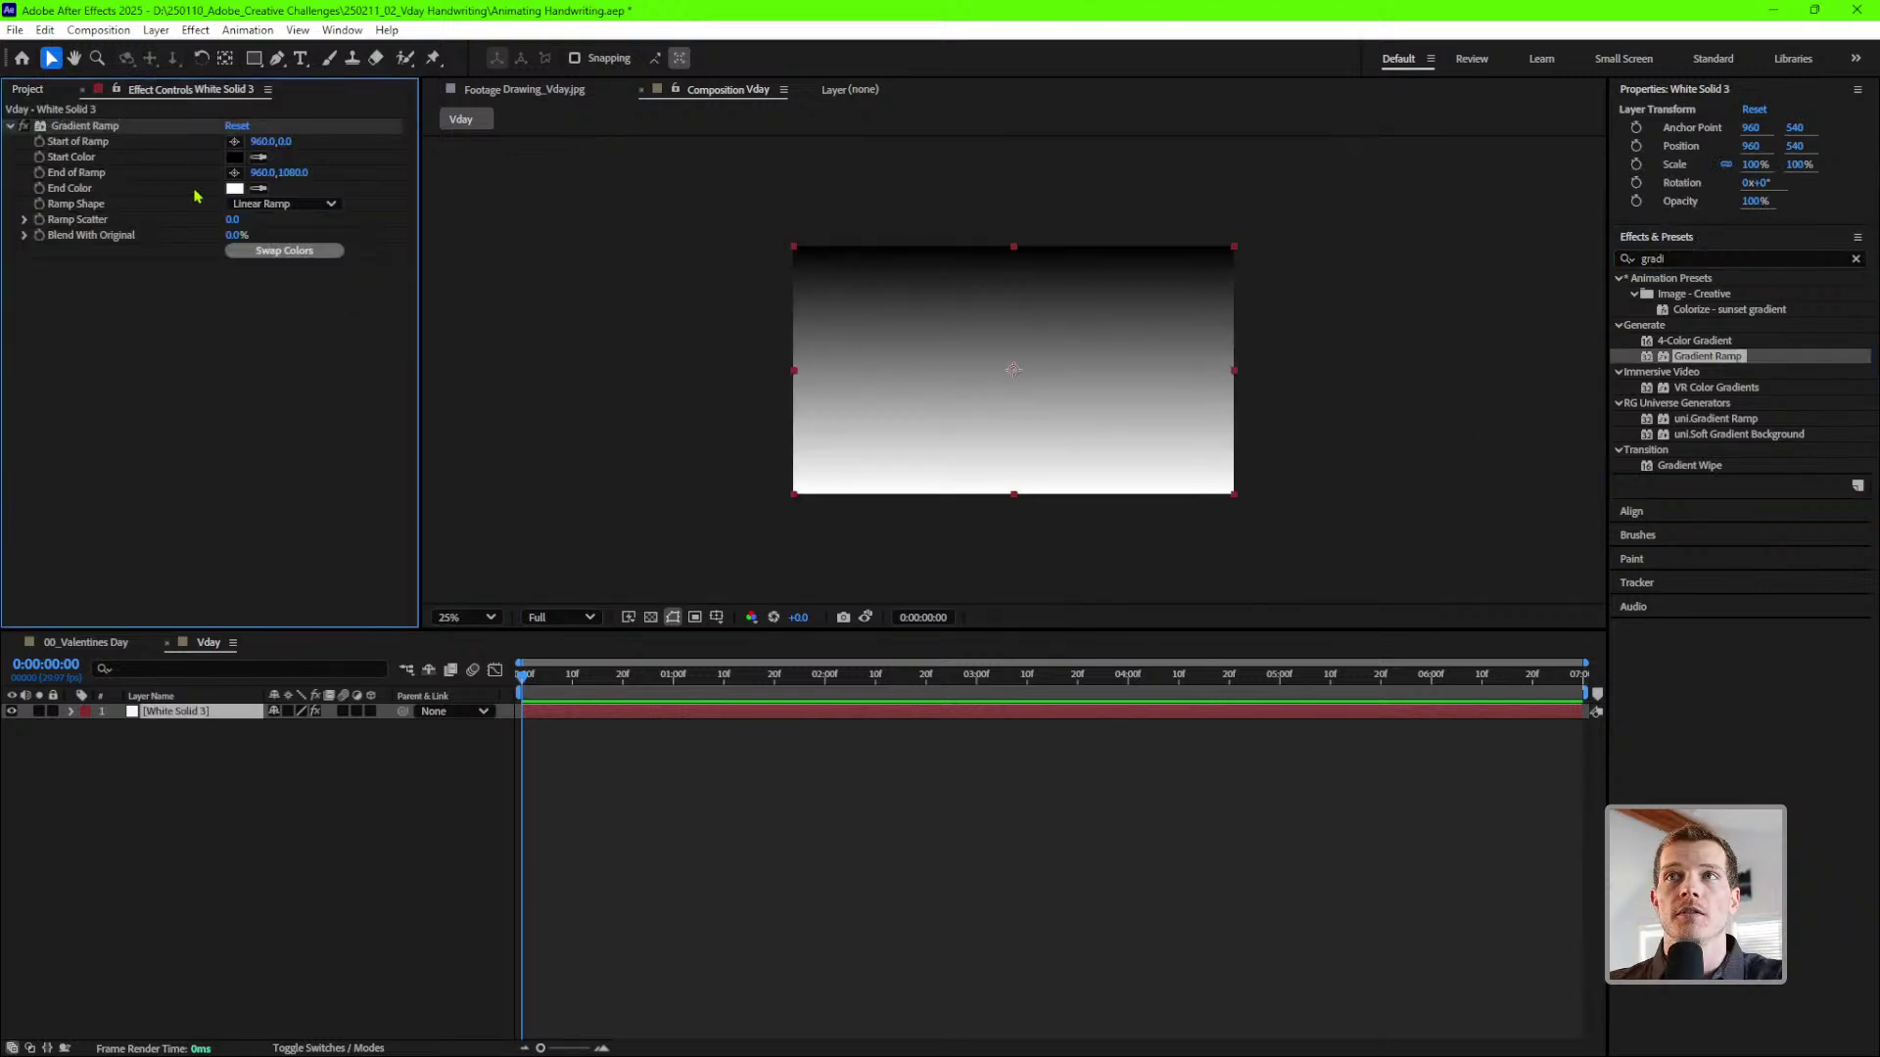
left_click(273, 204)
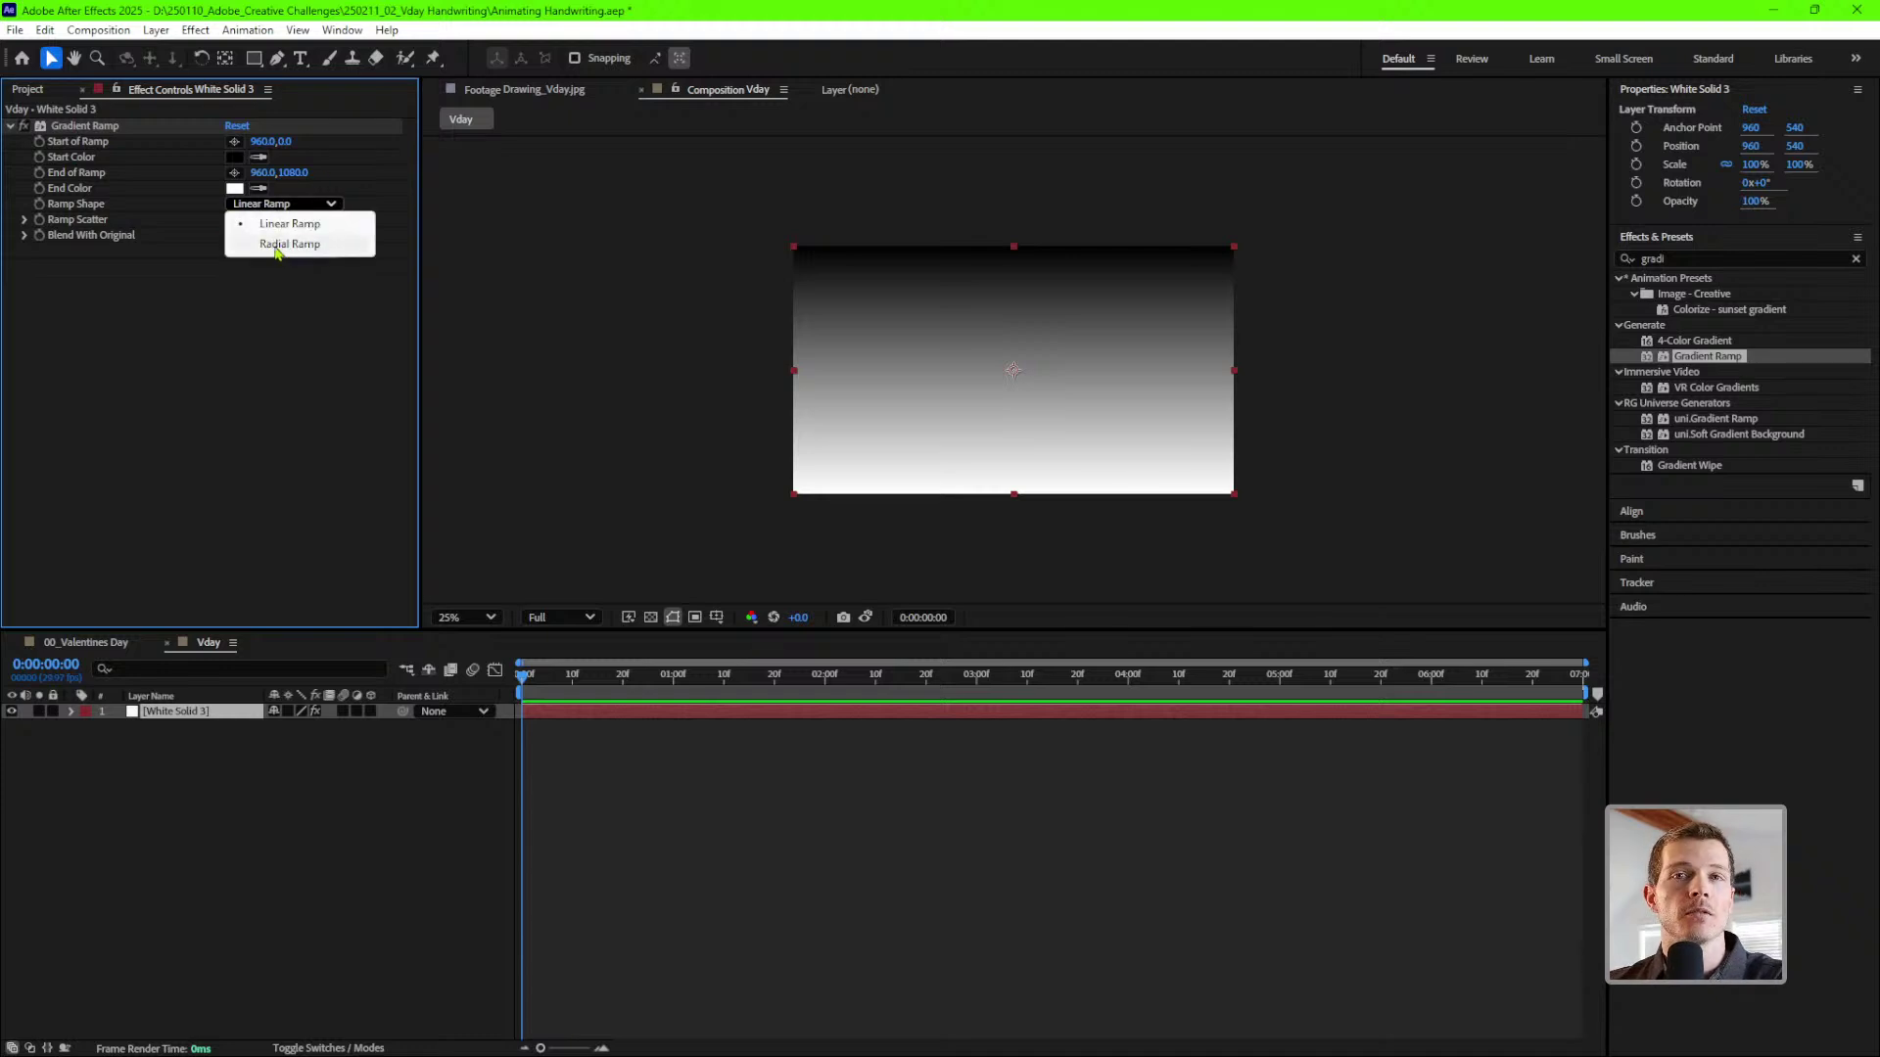
left_click(277, 245)
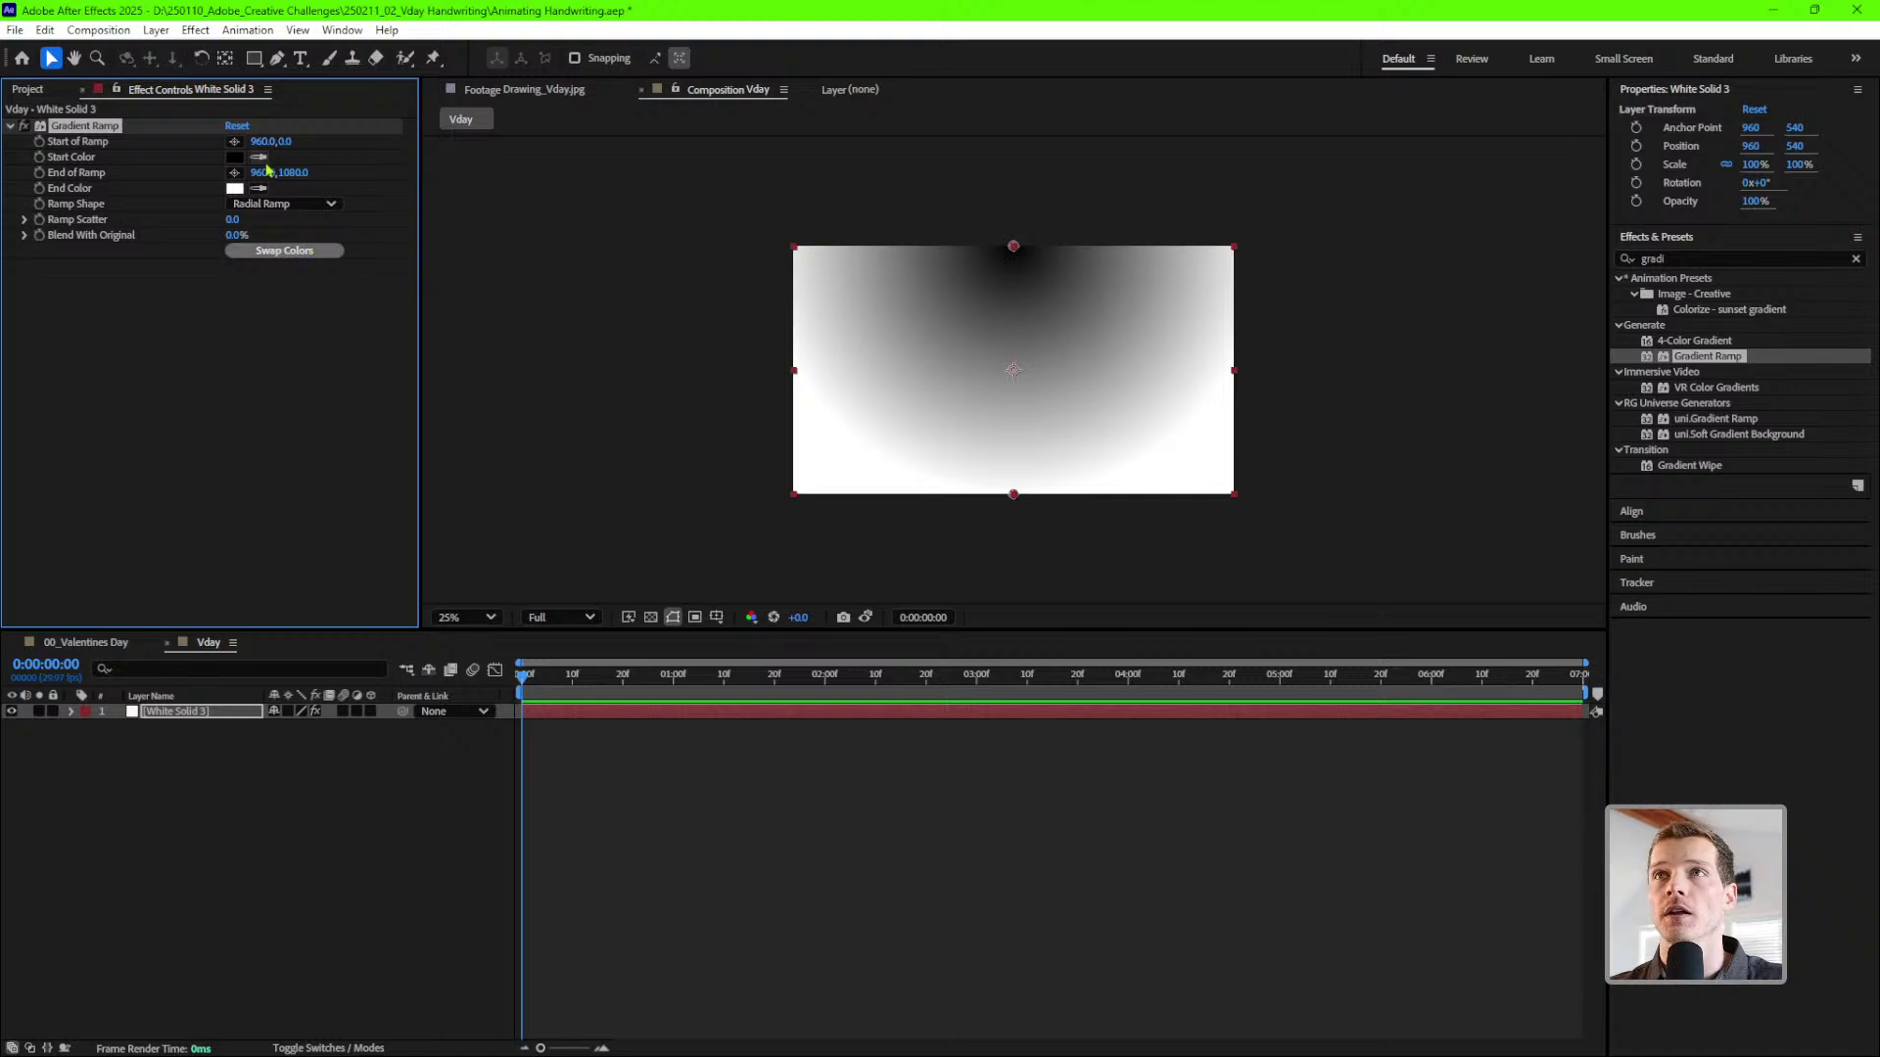
left_click(234, 141)
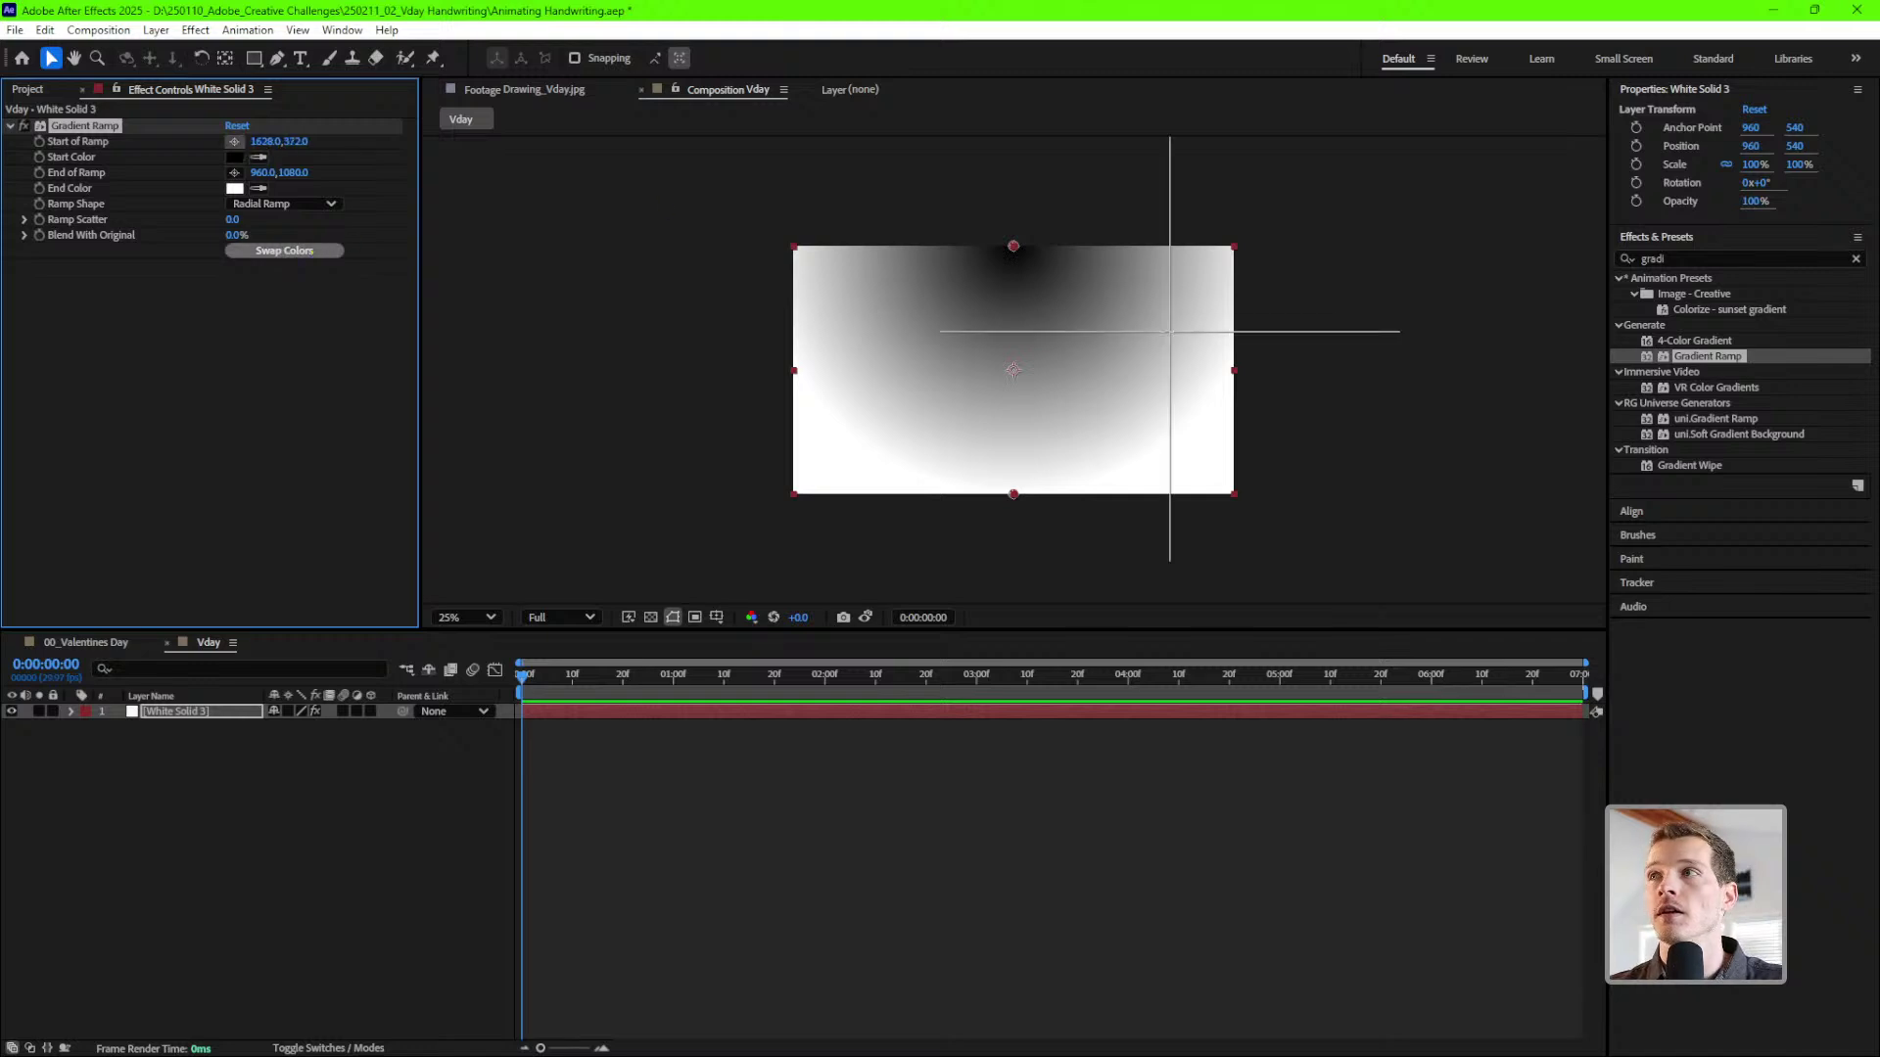
left_click(1011, 370)
left_click(234, 172)
left_click(1018, 550)
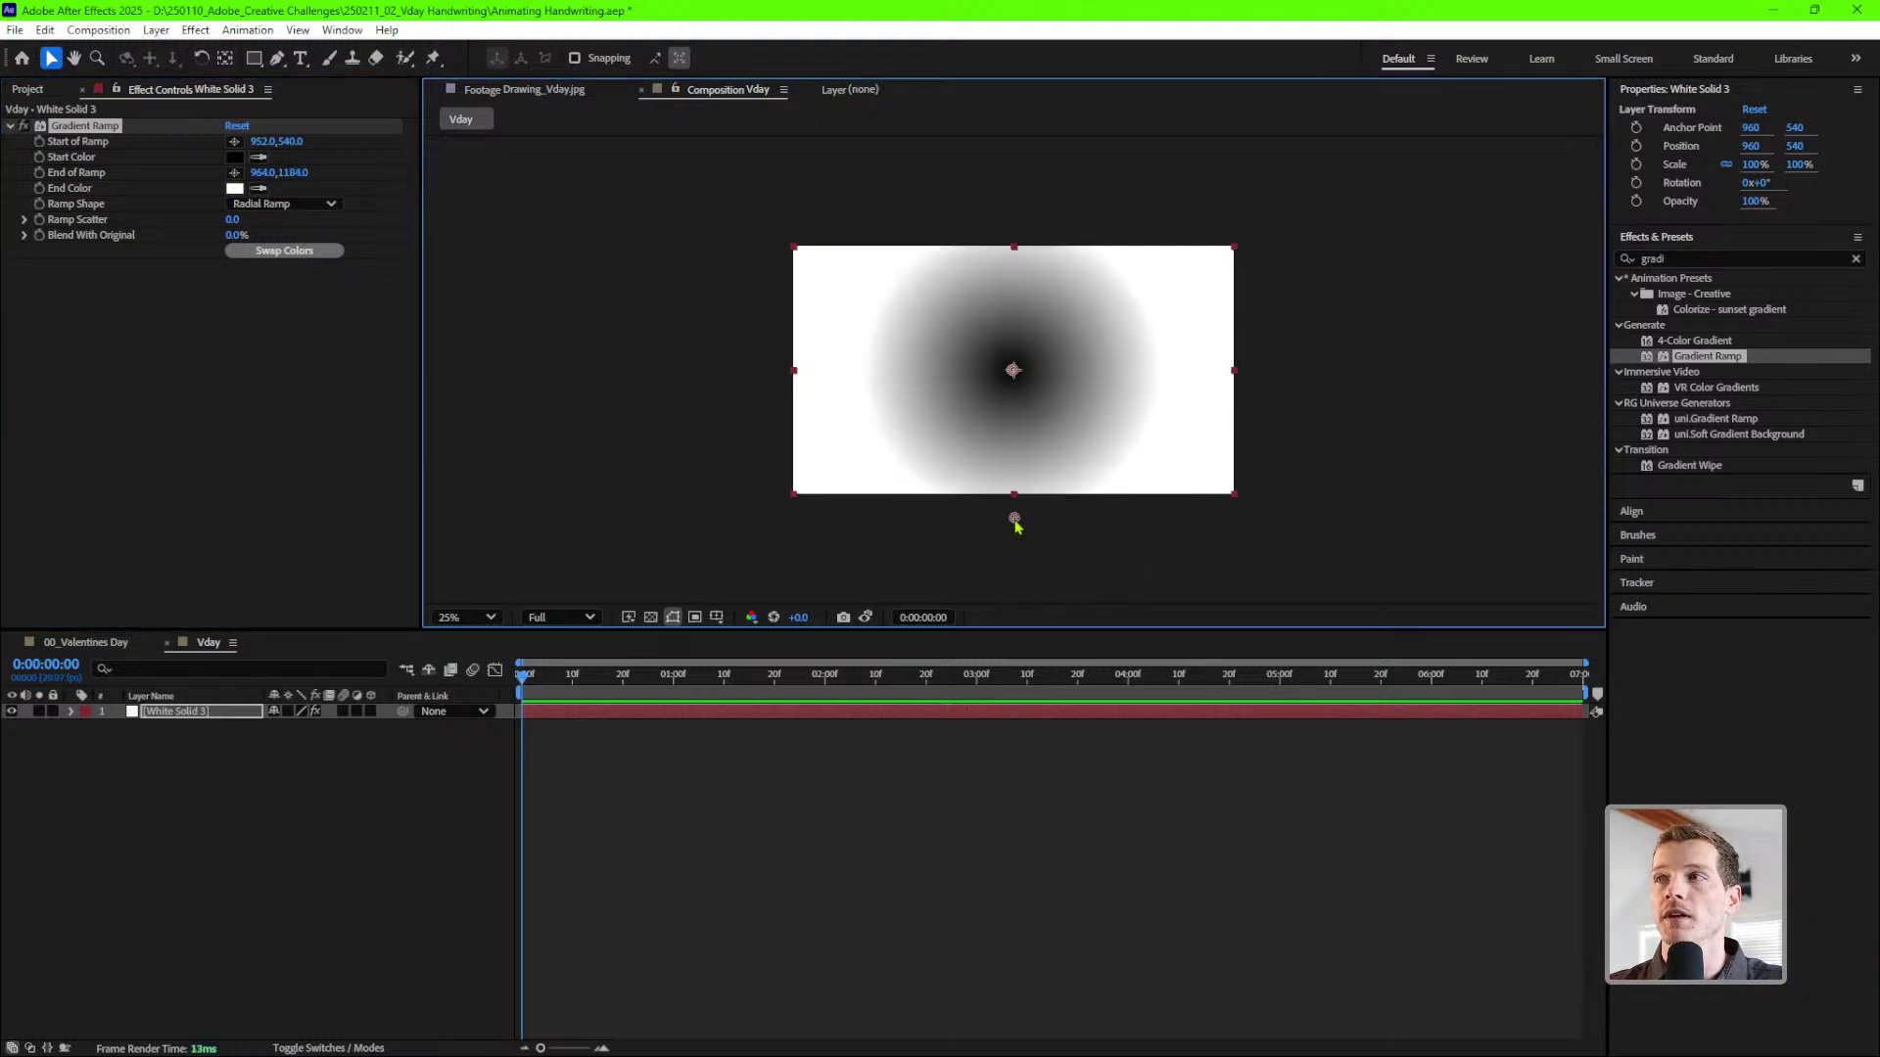
left_click_drag(1018, 555, 1022, 534)
- Set the gradient's start color to white (FFFFFF) and its end color to pink
left_click(235, 156)
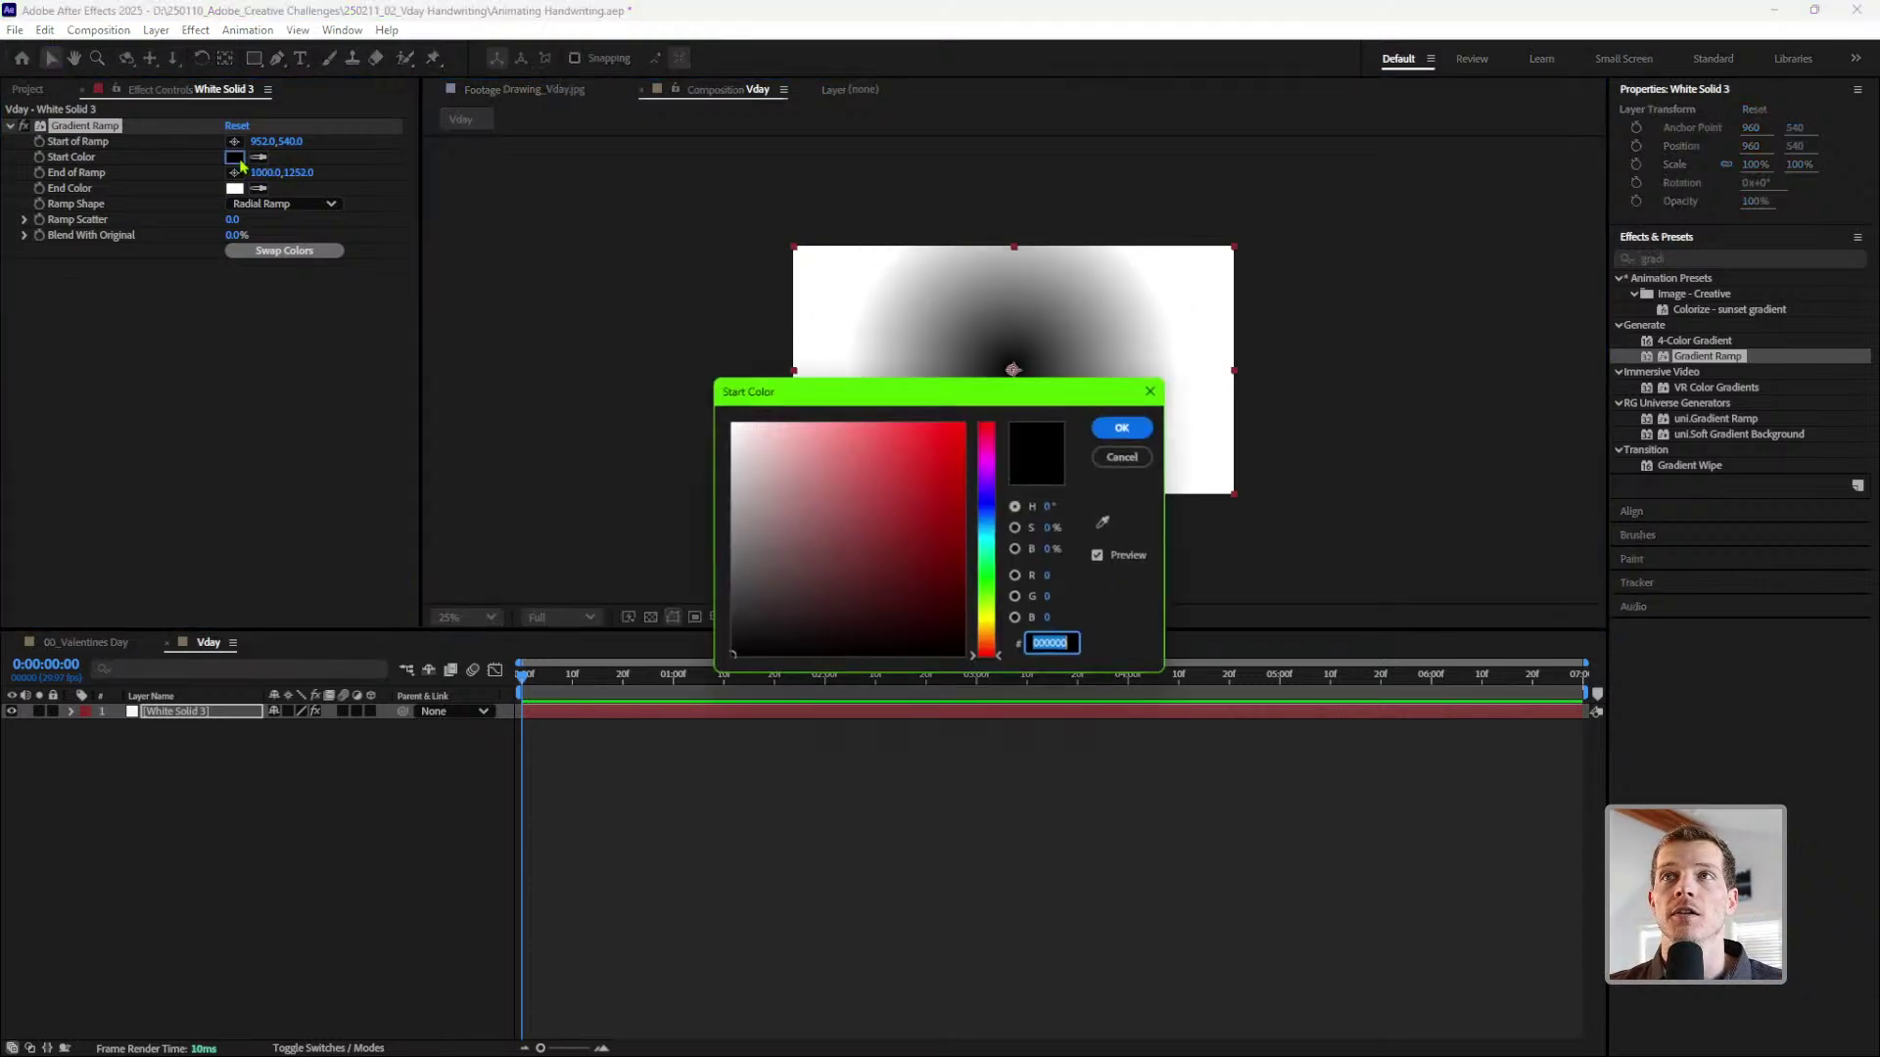
left_click_drag(960, 450, 686, 382)
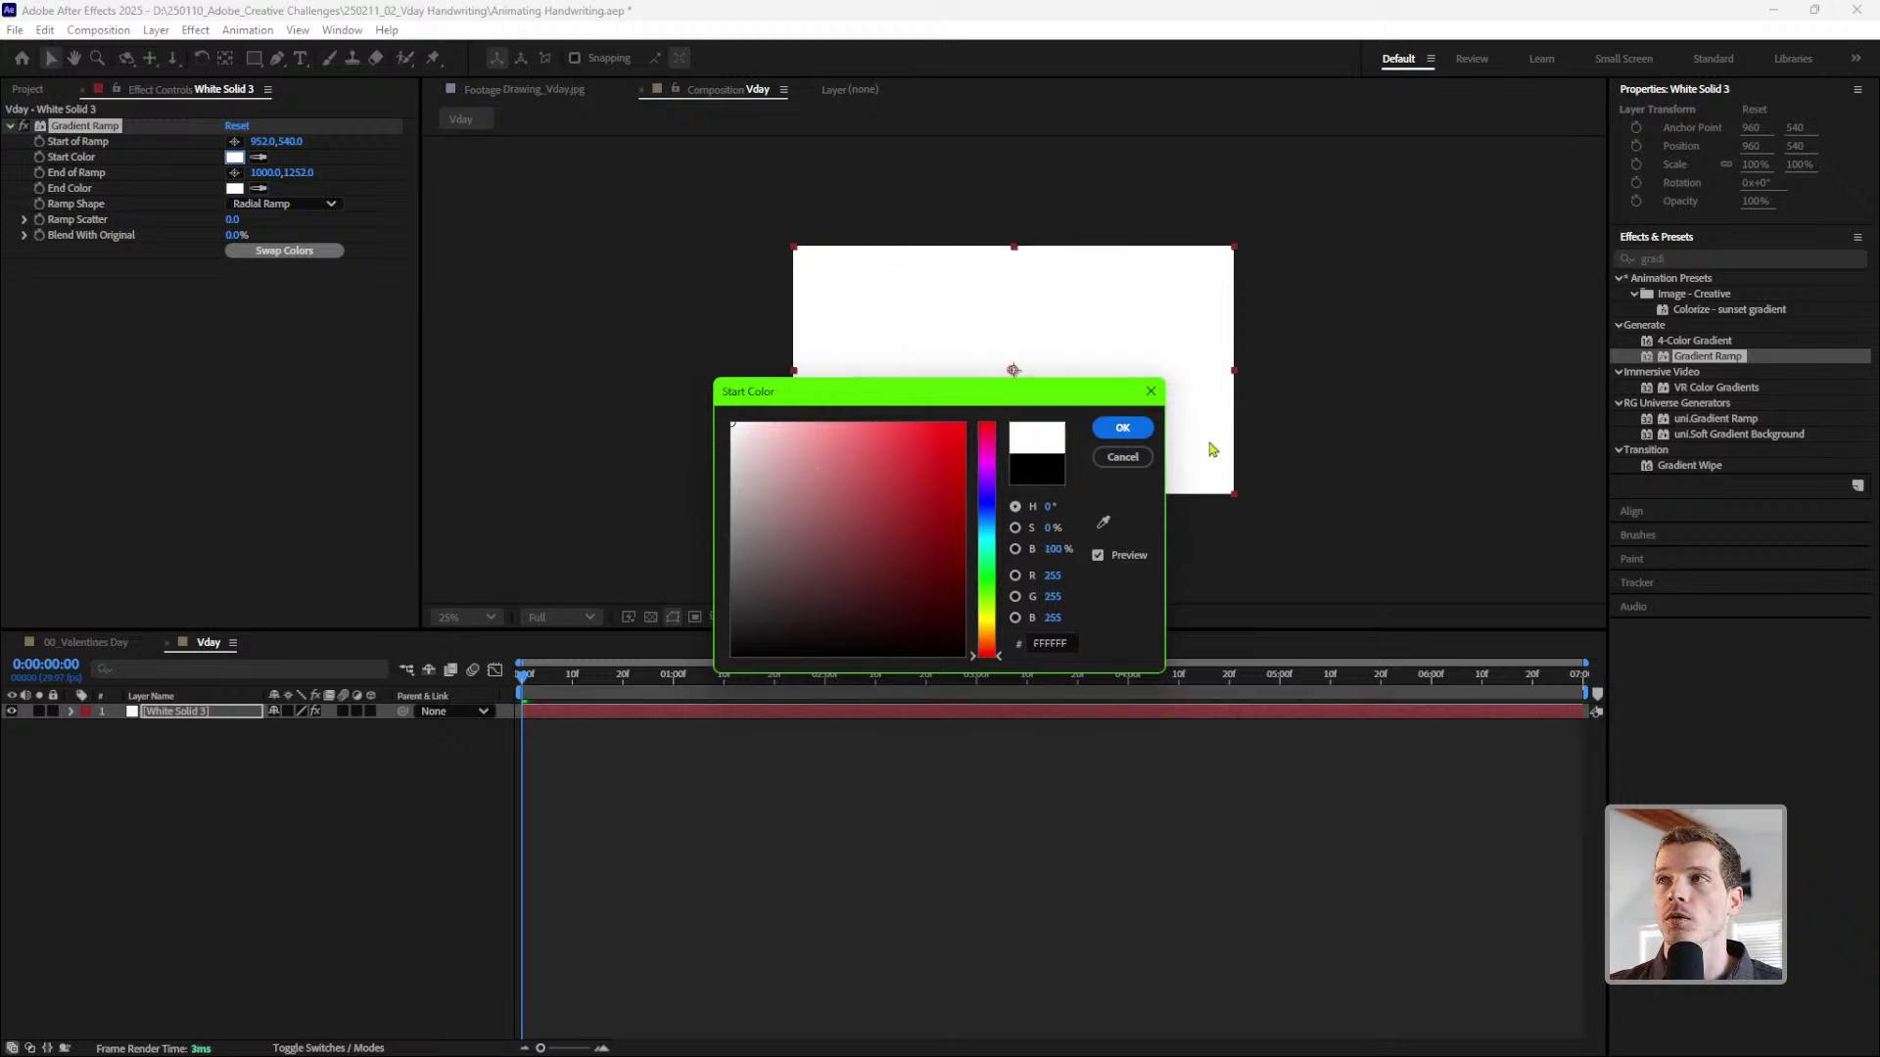
left_click(1122, 428)
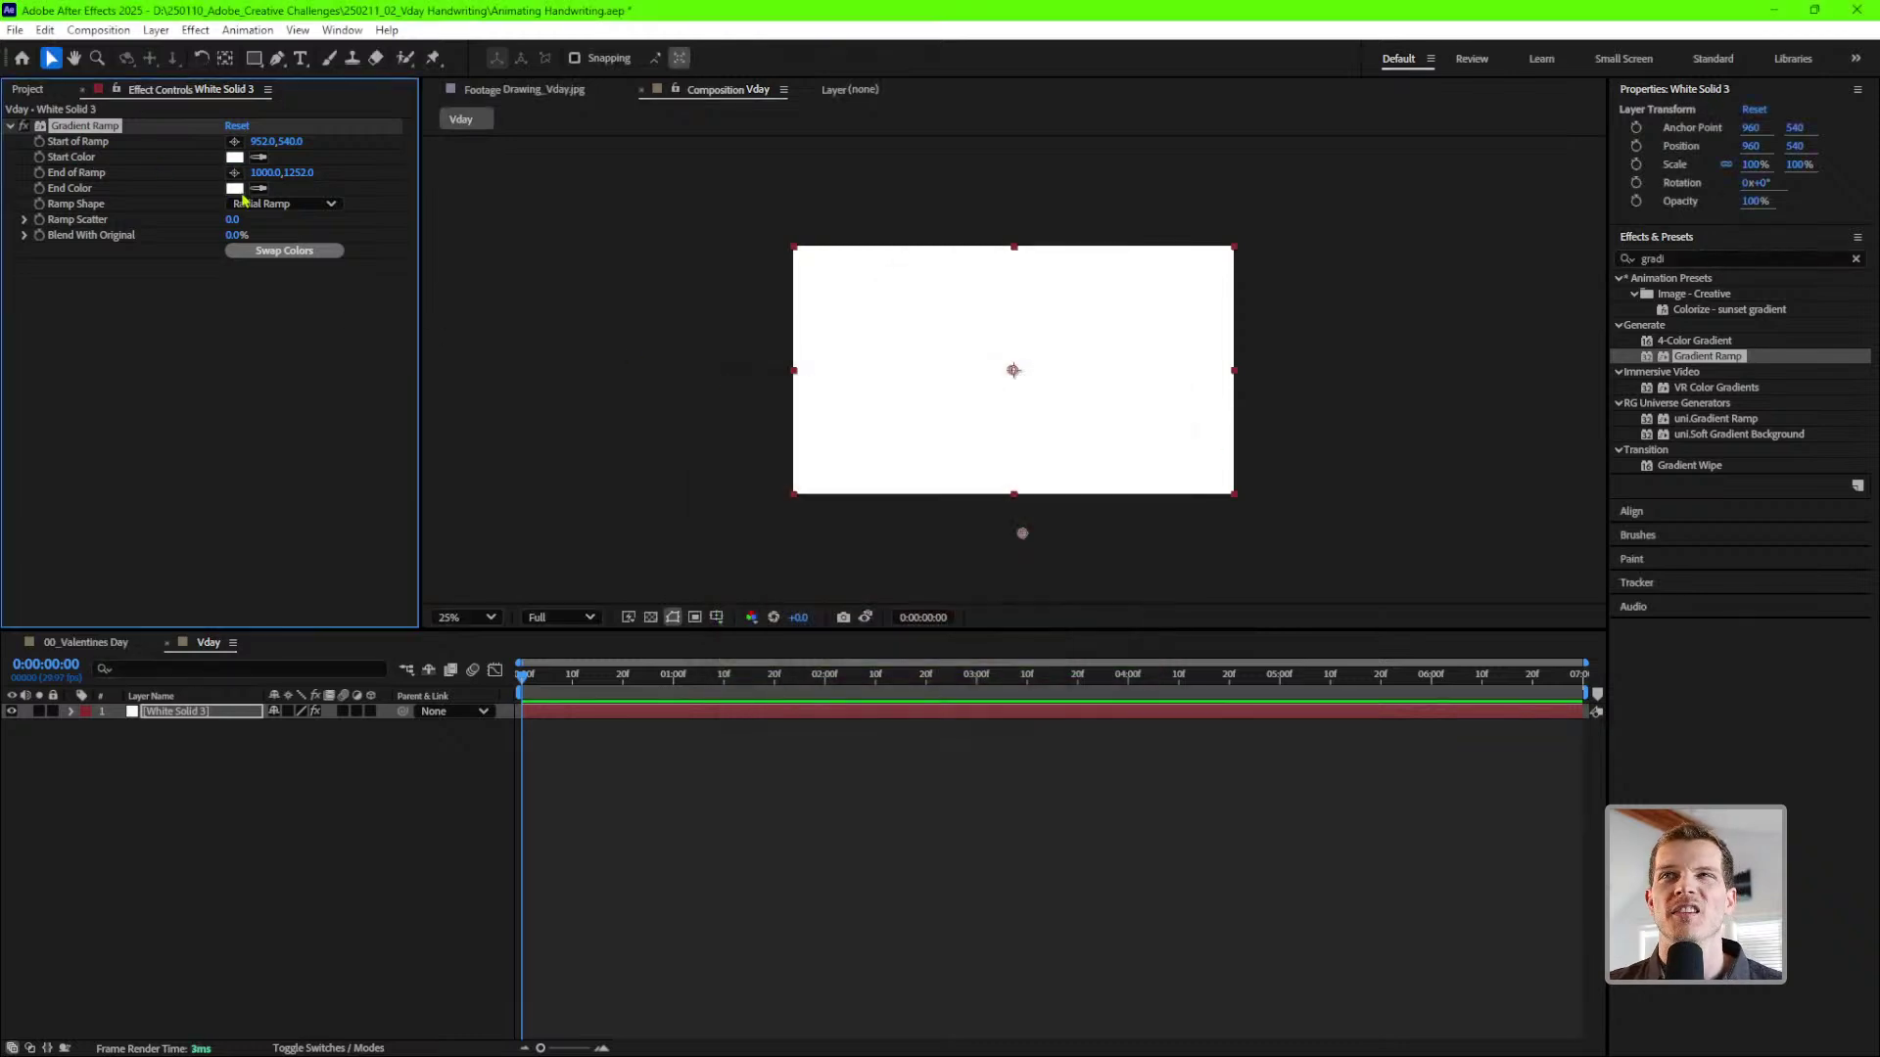
left_click(235, 188)
mouse_move(944, 516)
left_mouse_down()
mouse_move(797, 519)
mouse_move(880, 442)
mouse_move(873, 423)
left_mouse_up()
mouse_move(987, 462)
left_mouse_down()
mouse_move(987, 439)
mouse_move(823, 424)
left_mouse_up()
left_click(1123, 428)
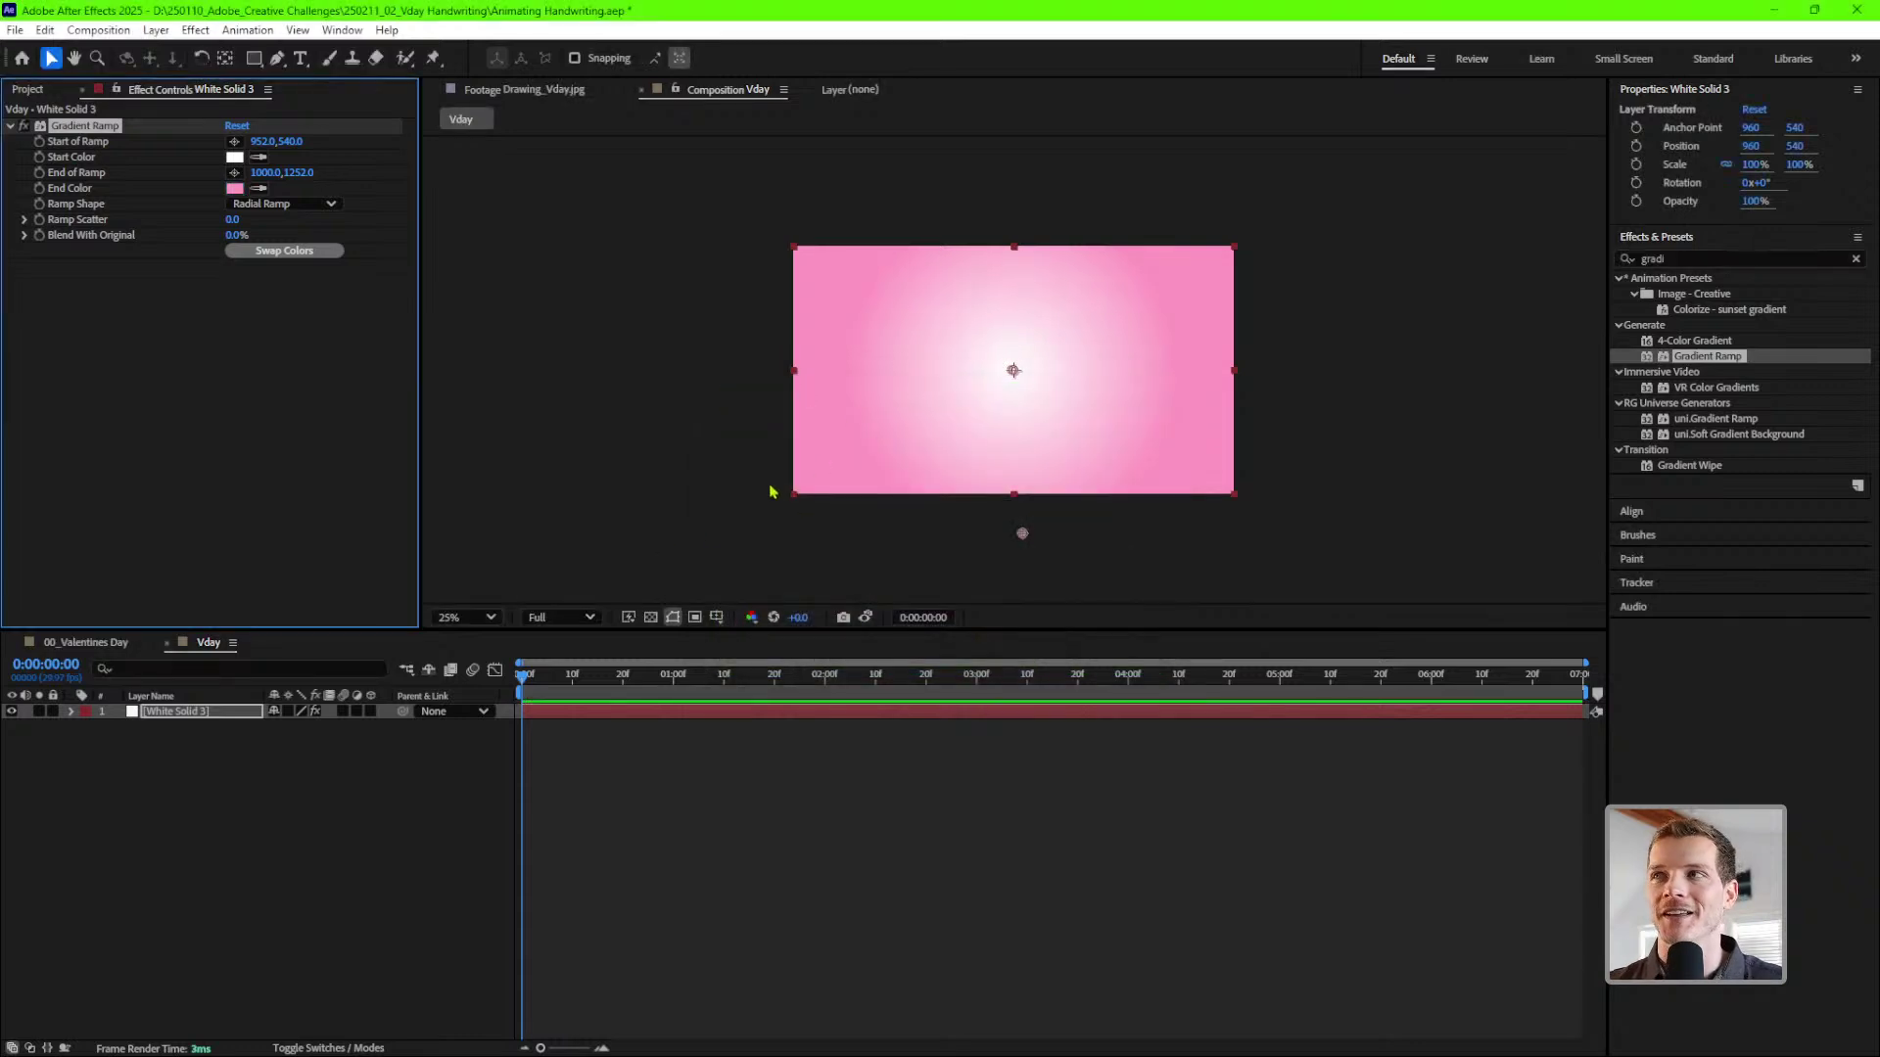
left_click(341, 758)
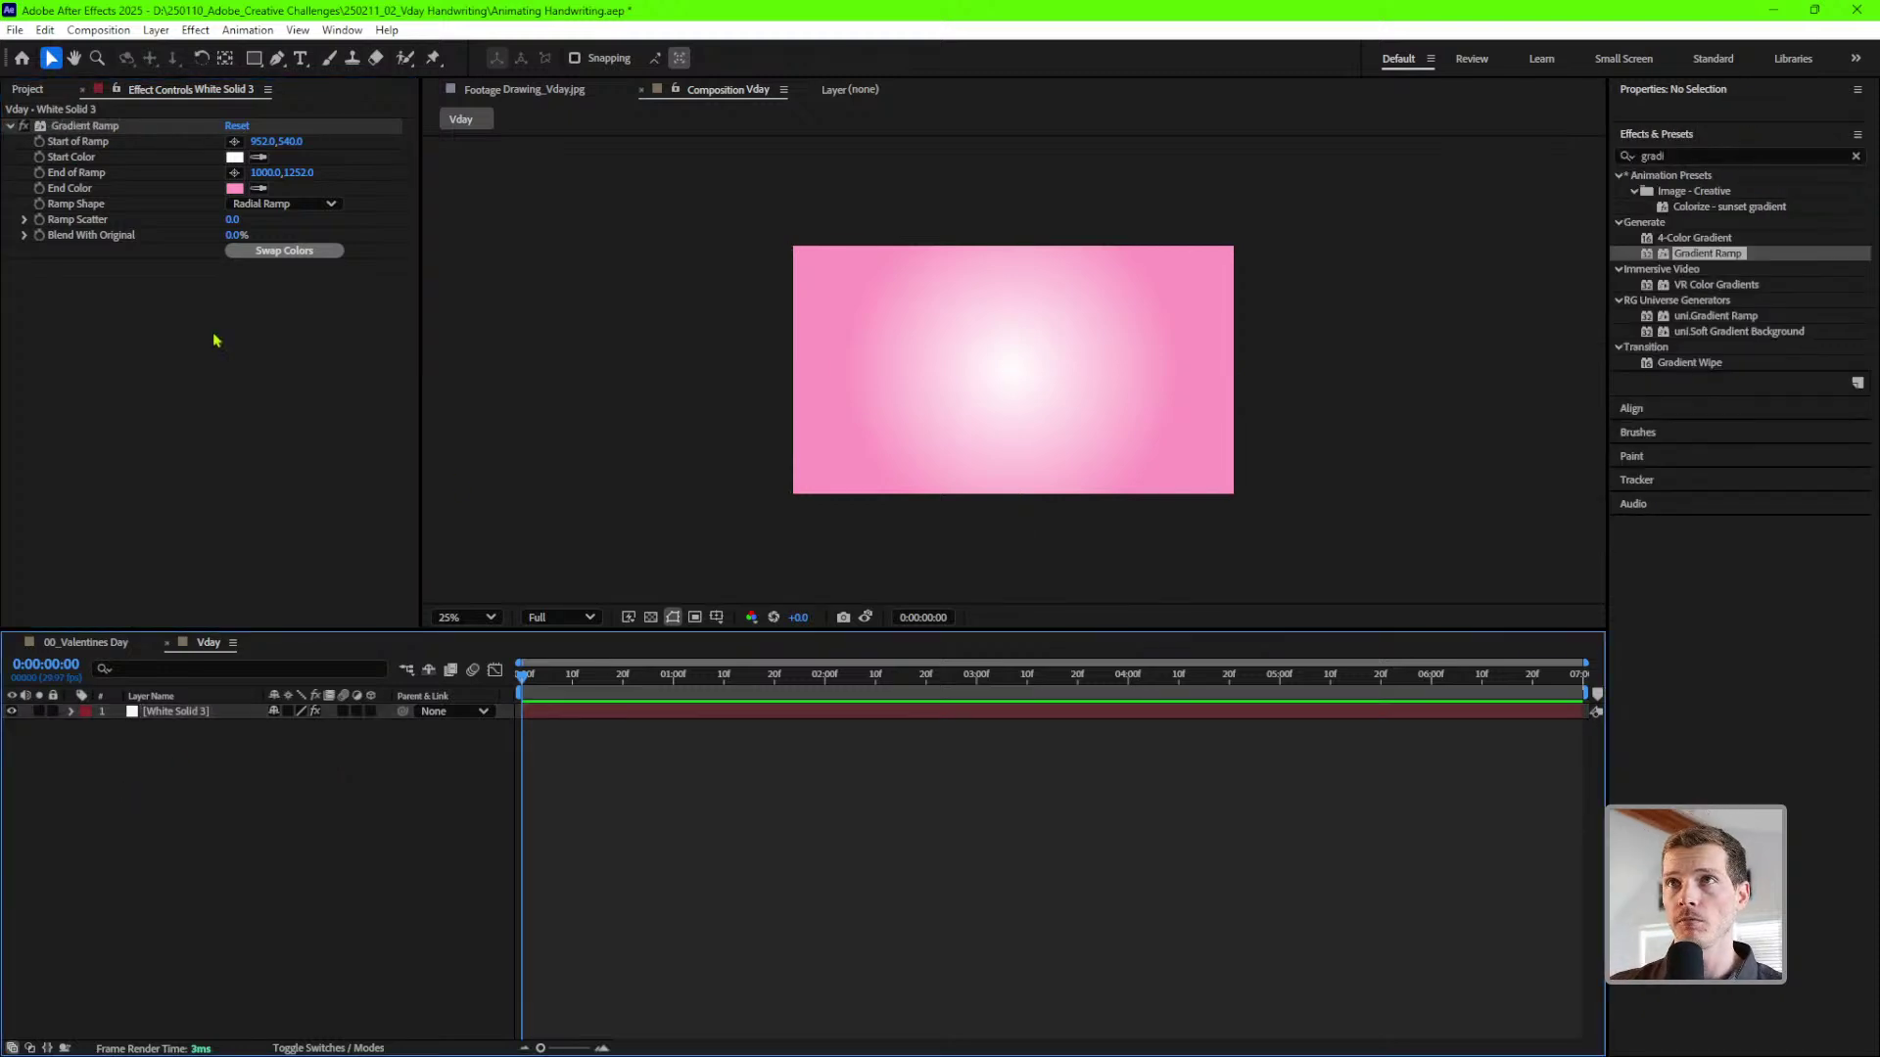
- Add Drawing_Vday.jpg from the project assets to the Vday composition, above the gradient solid
left_click(29, 90)
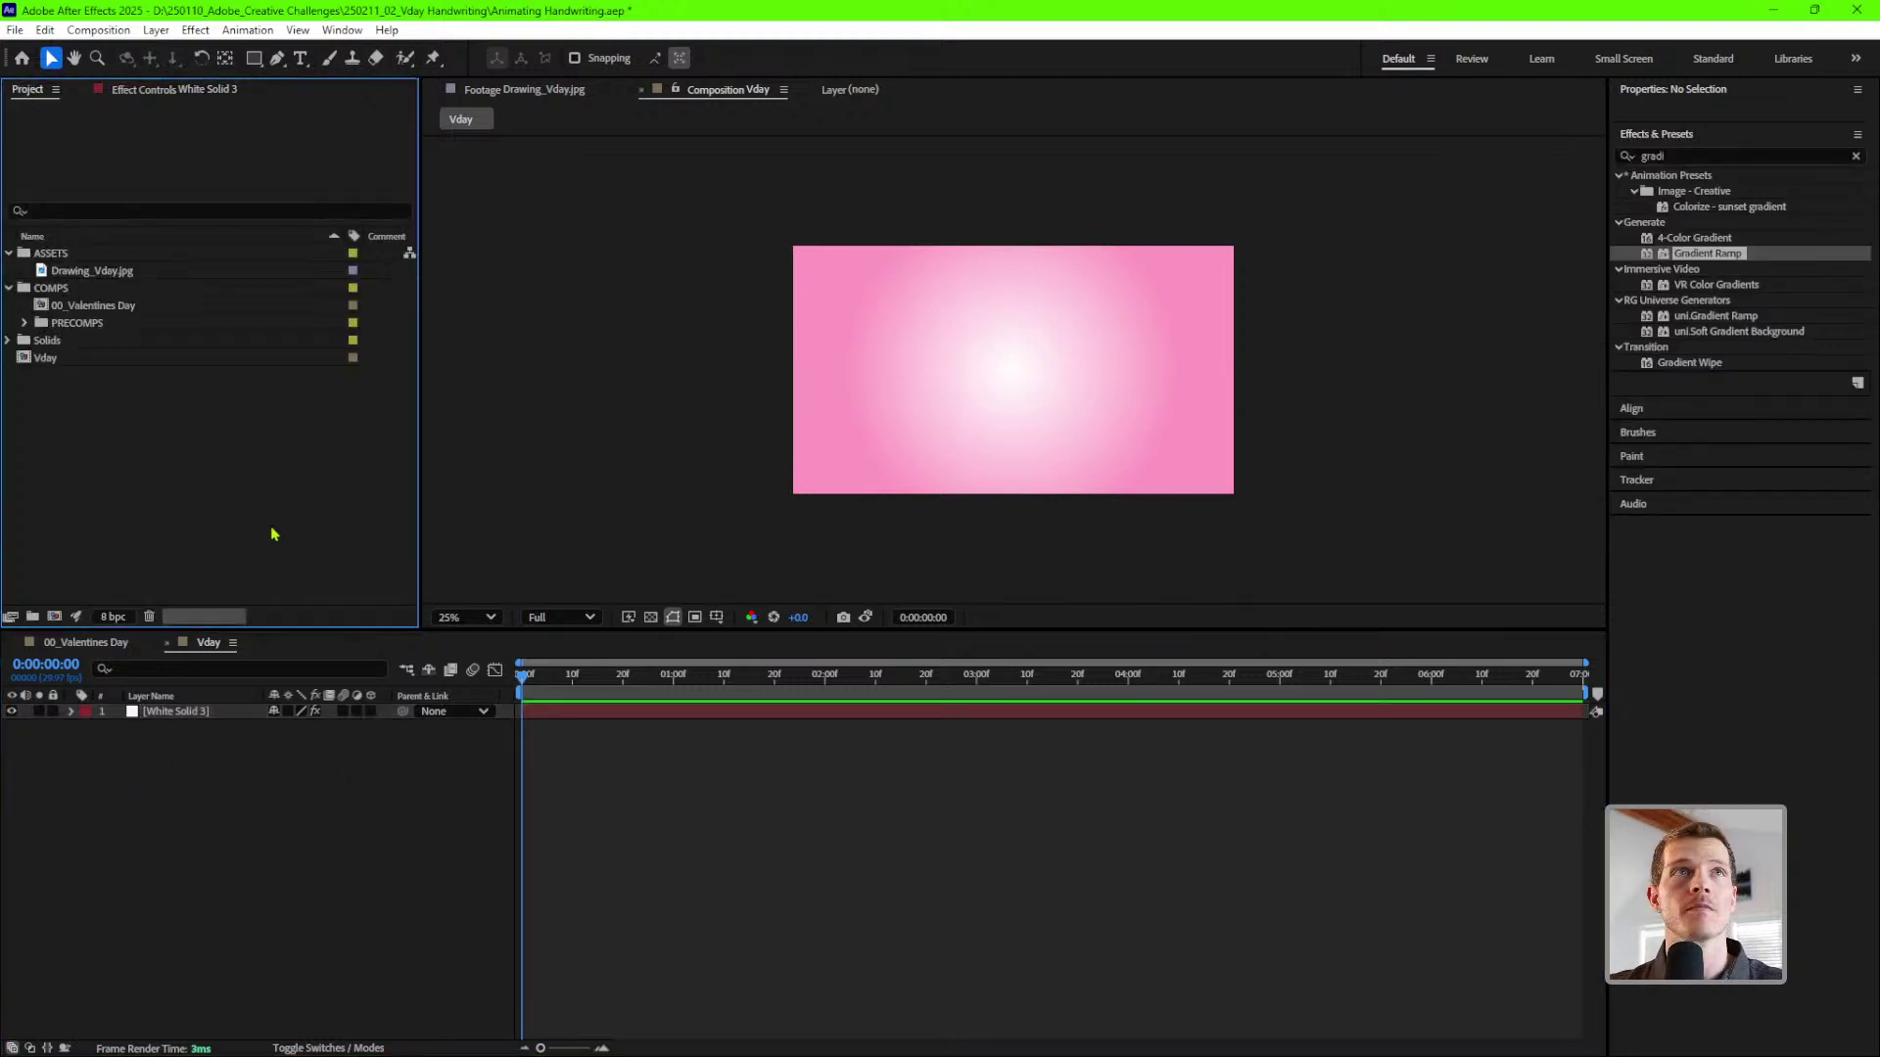
left_click(106, 273)
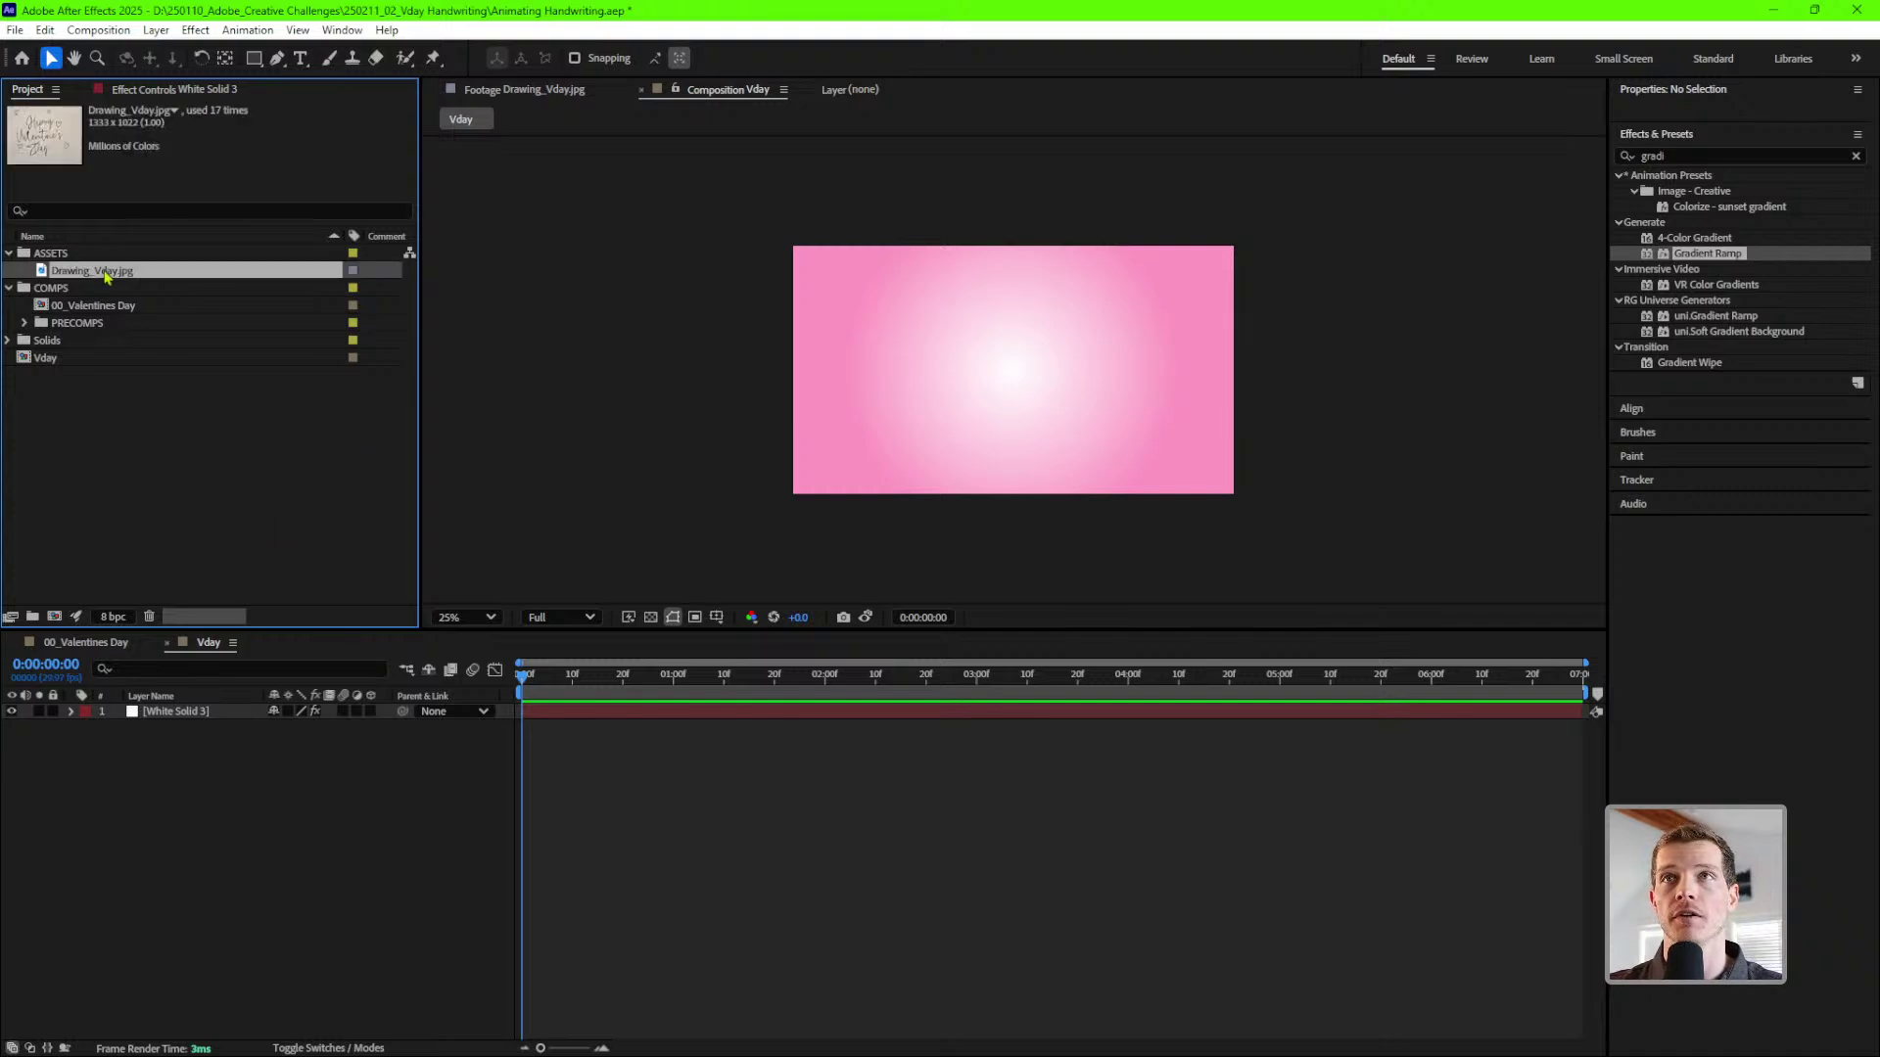
double_click(105, 273)
left_click_drag(117, 273, 194, 716)
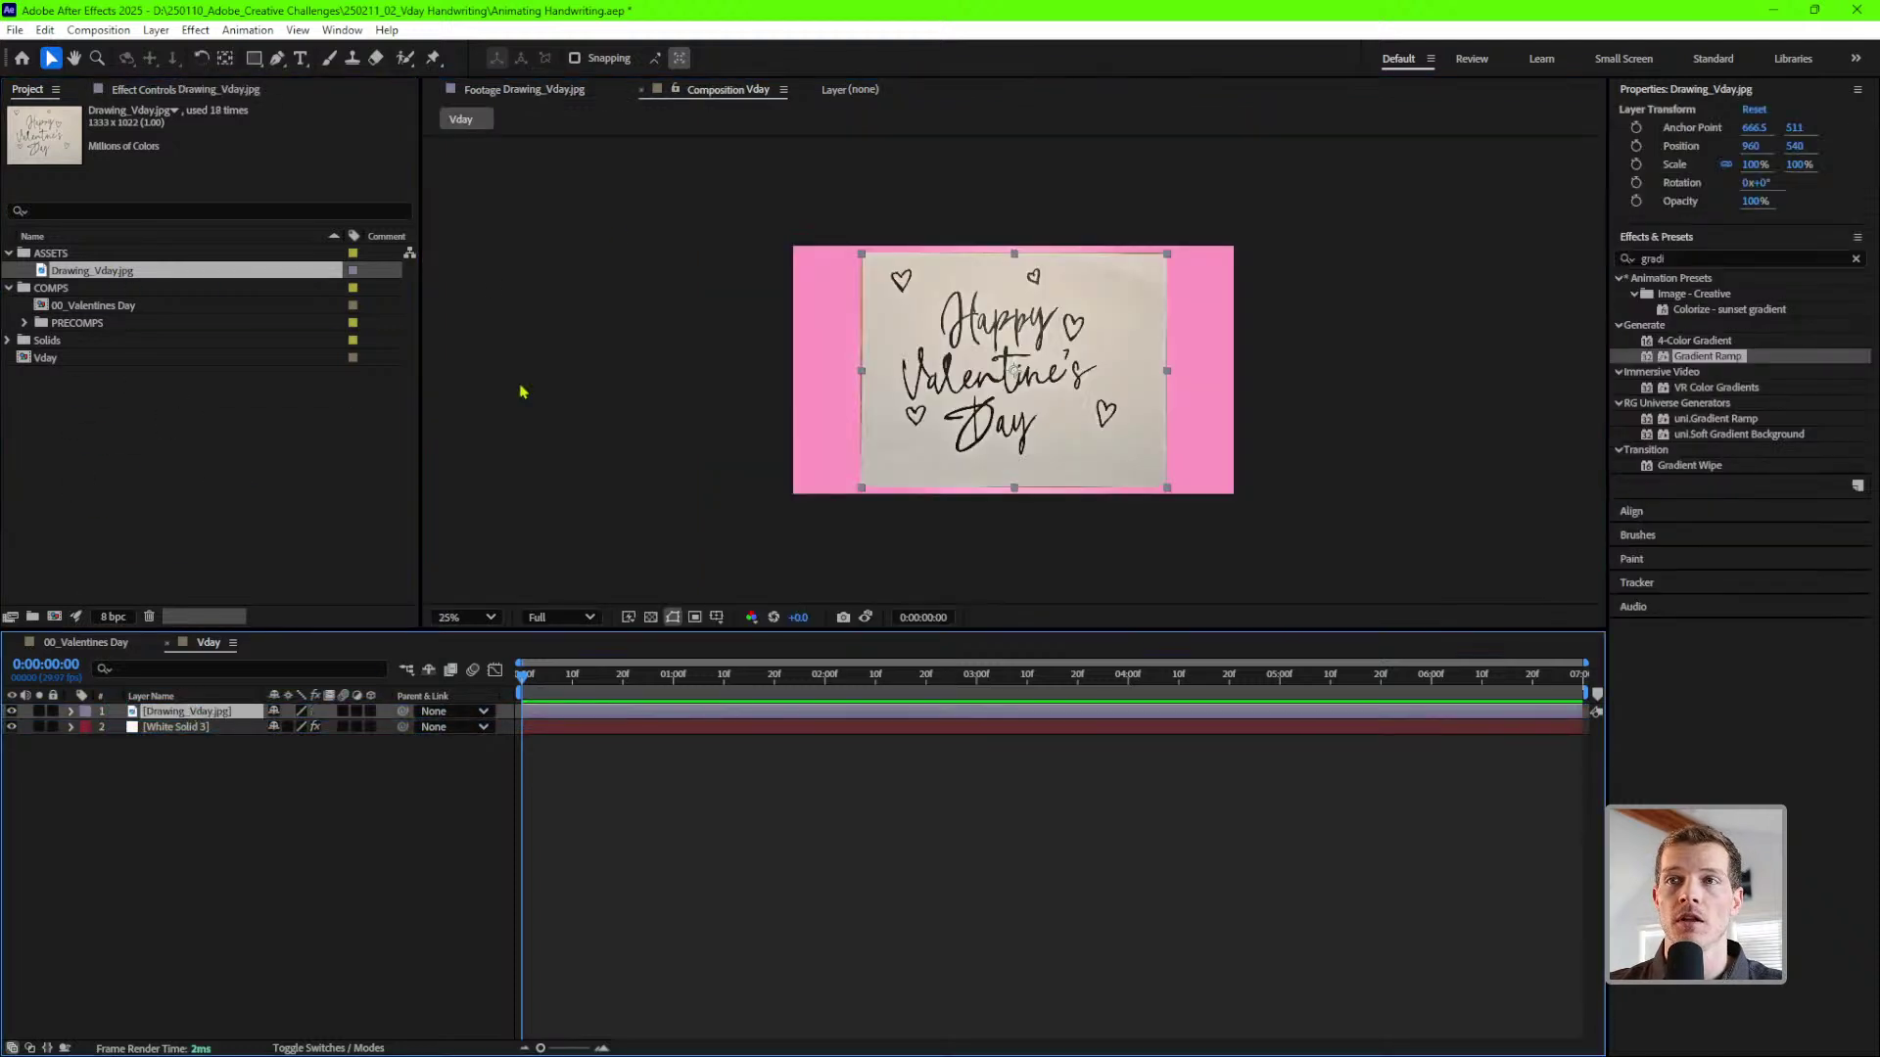
- Find the Extract effect and apply it to the Drawing_Vday.jpg layer
key("period")
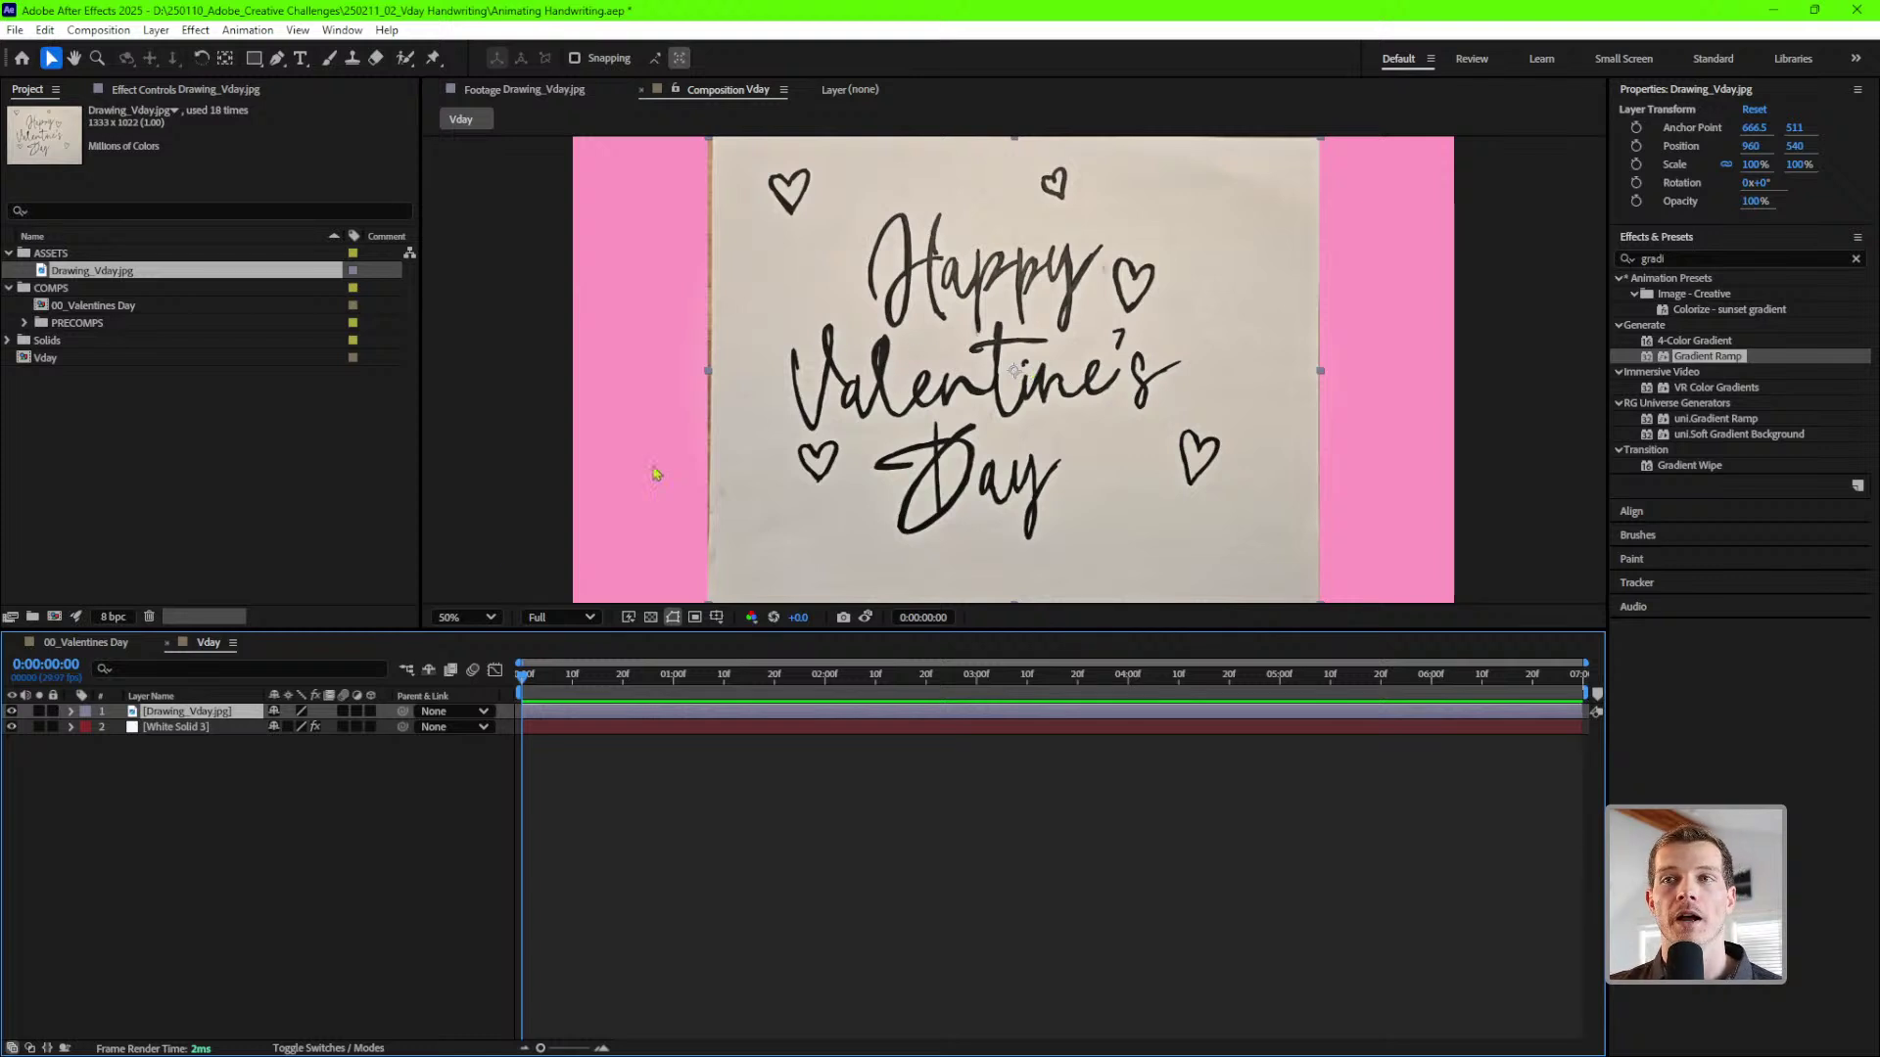
left_click(1693, 256)
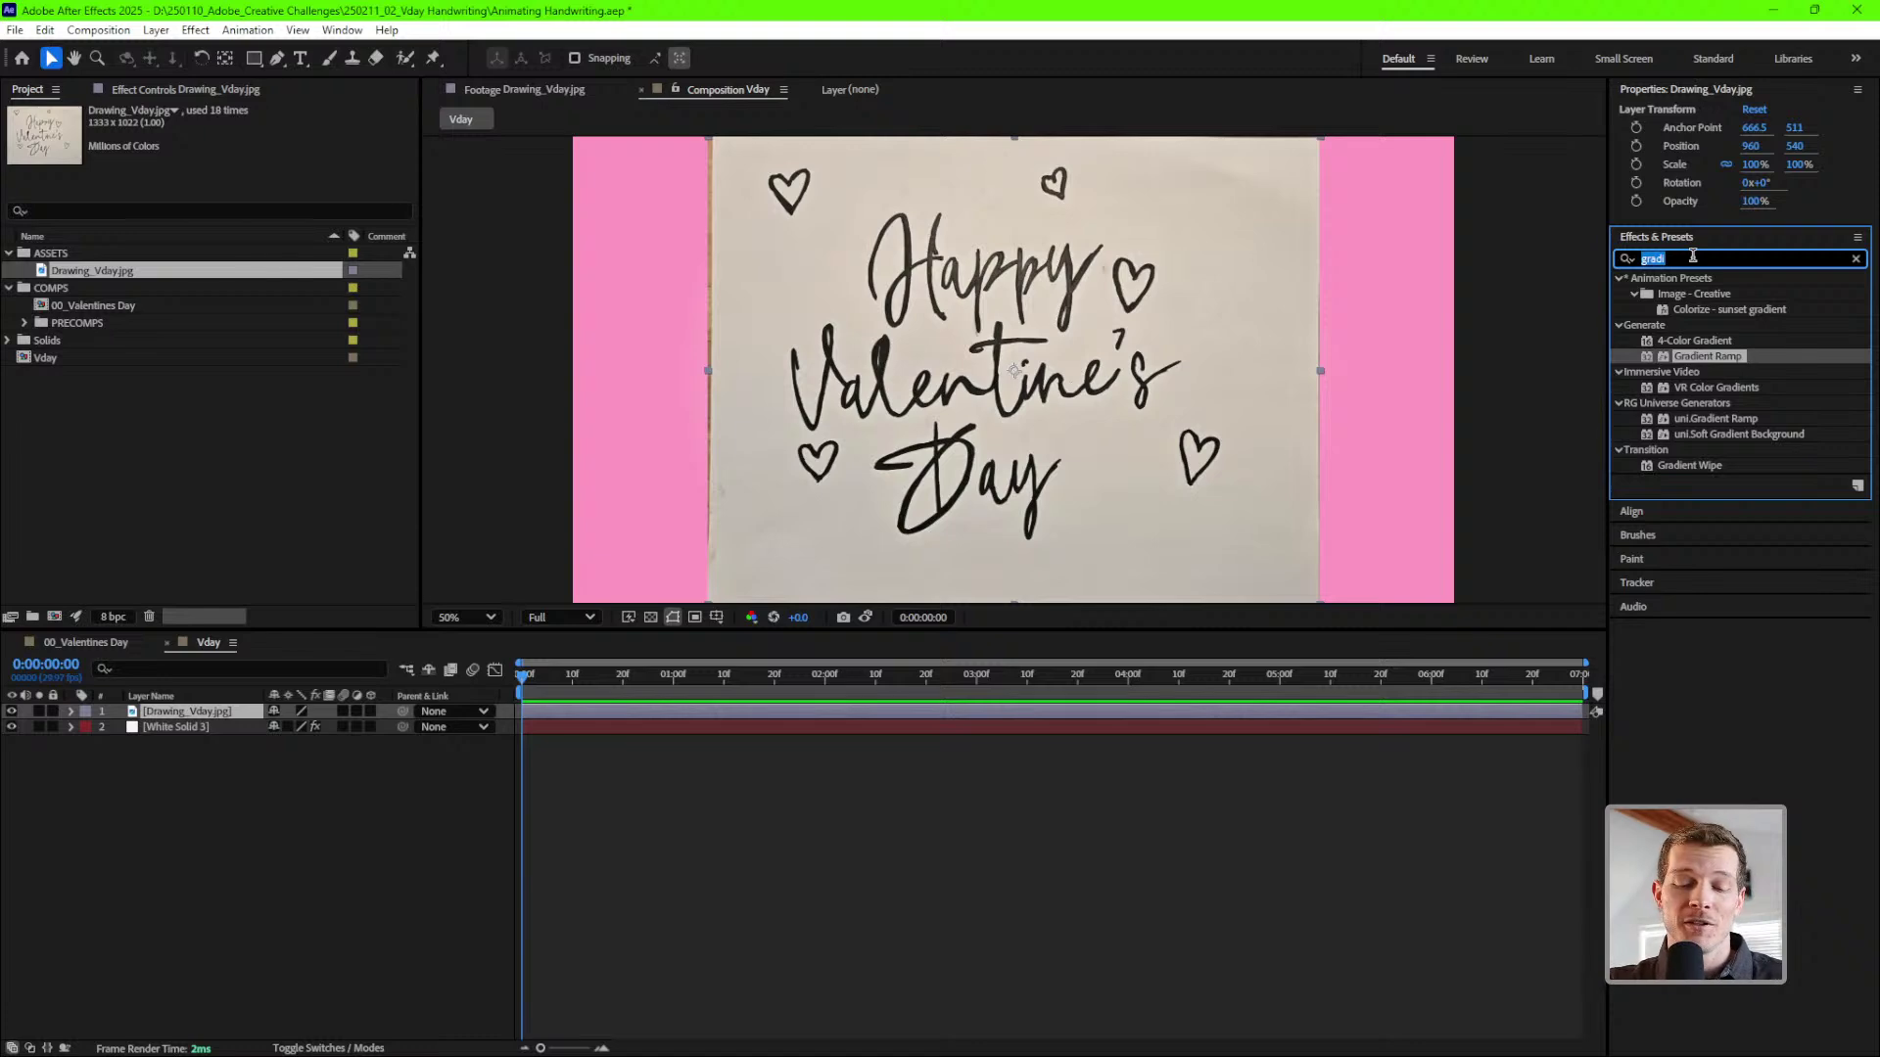
type("extr")
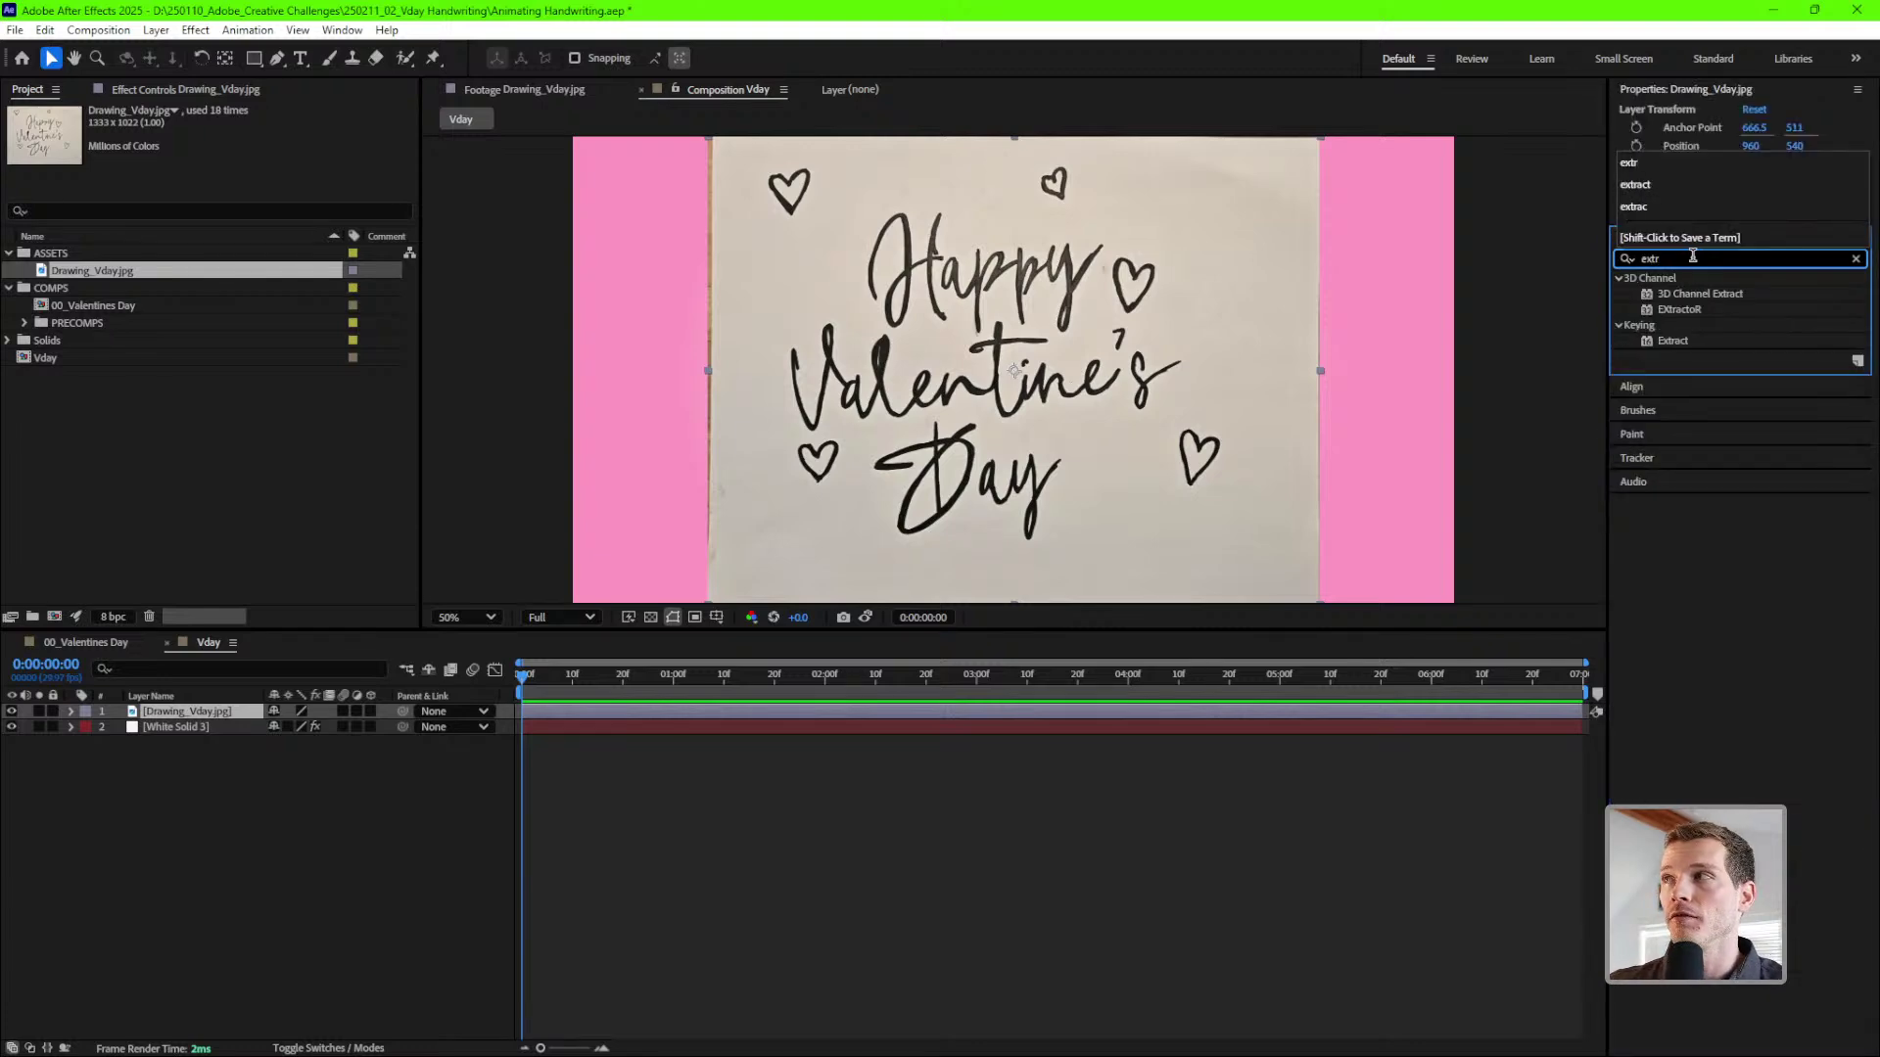
left_click_drag(1676, 345, 188, 718)
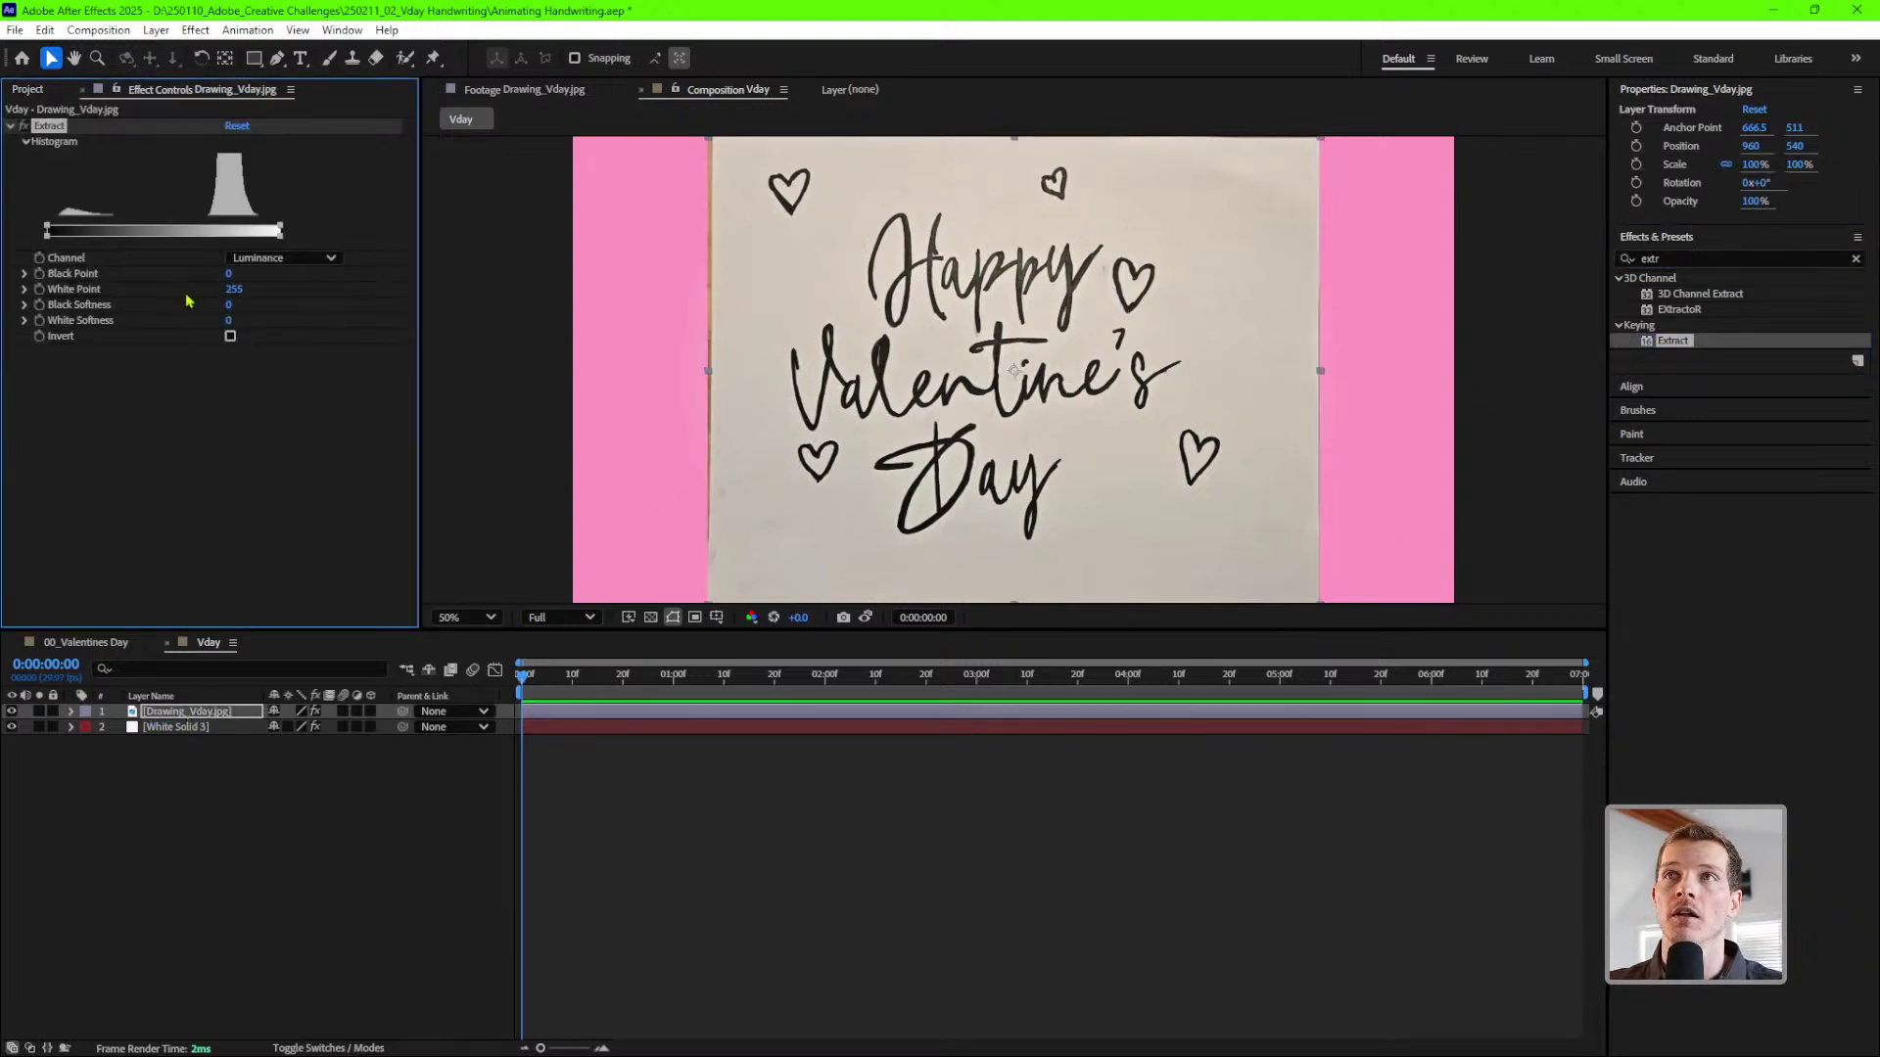
- Key out the drawing's paper background by lowering Extract's White Point to 142 and setting White Softness to 8
left_click_drag(419, 201, 275, 231)
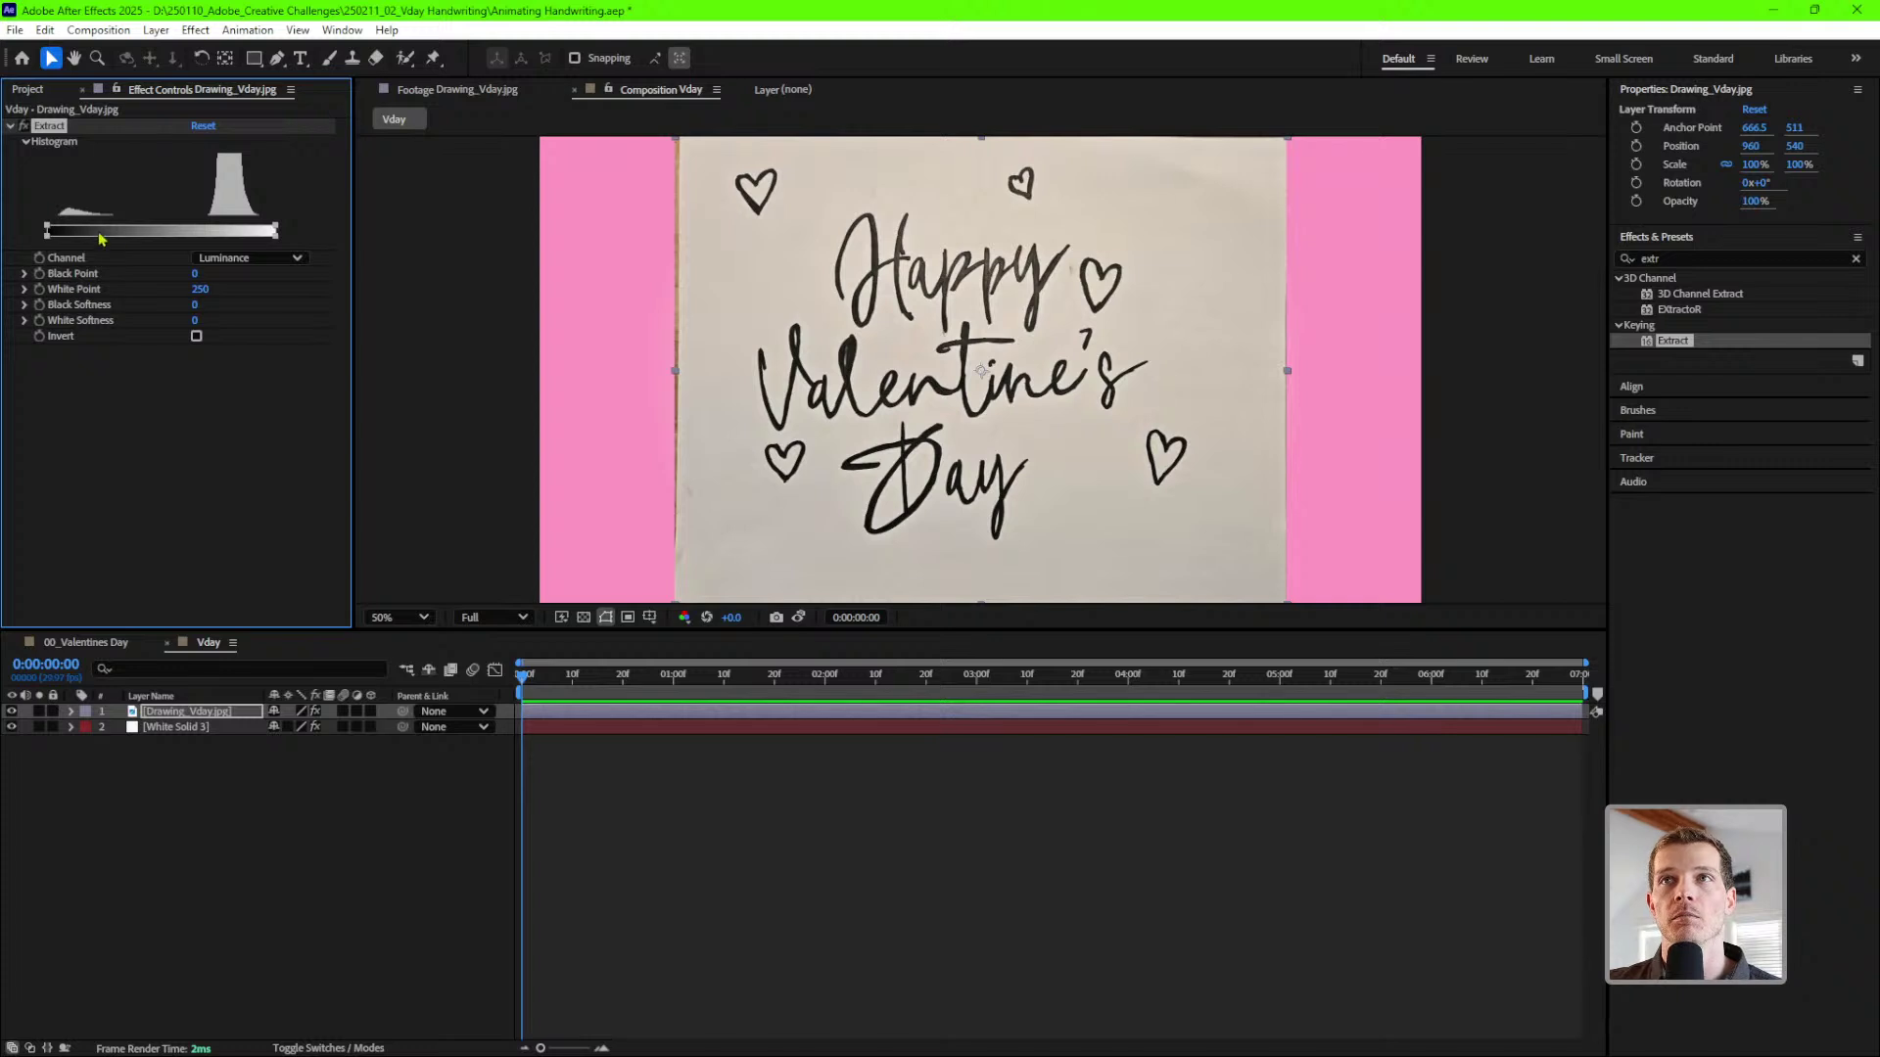
left_click_drag(278, 231, 182, 231)
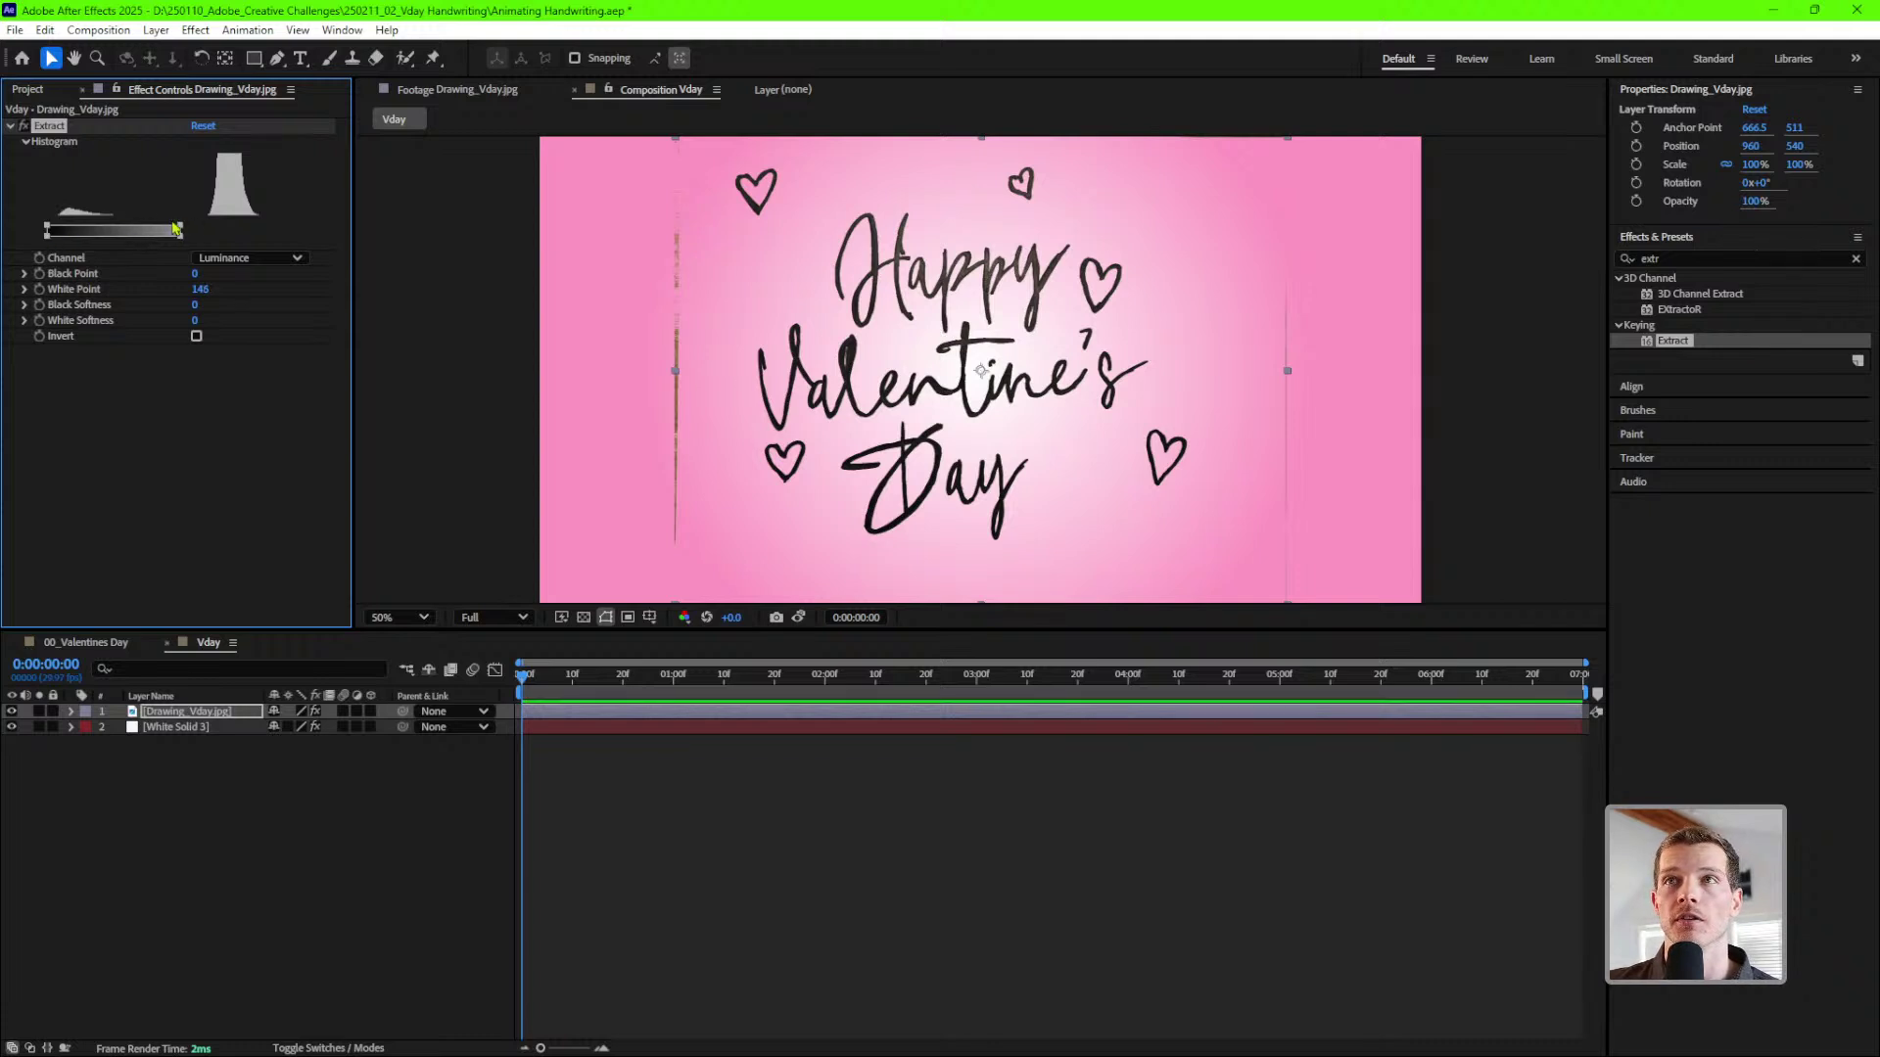
left_click_drag(180, 231, 184, 238)
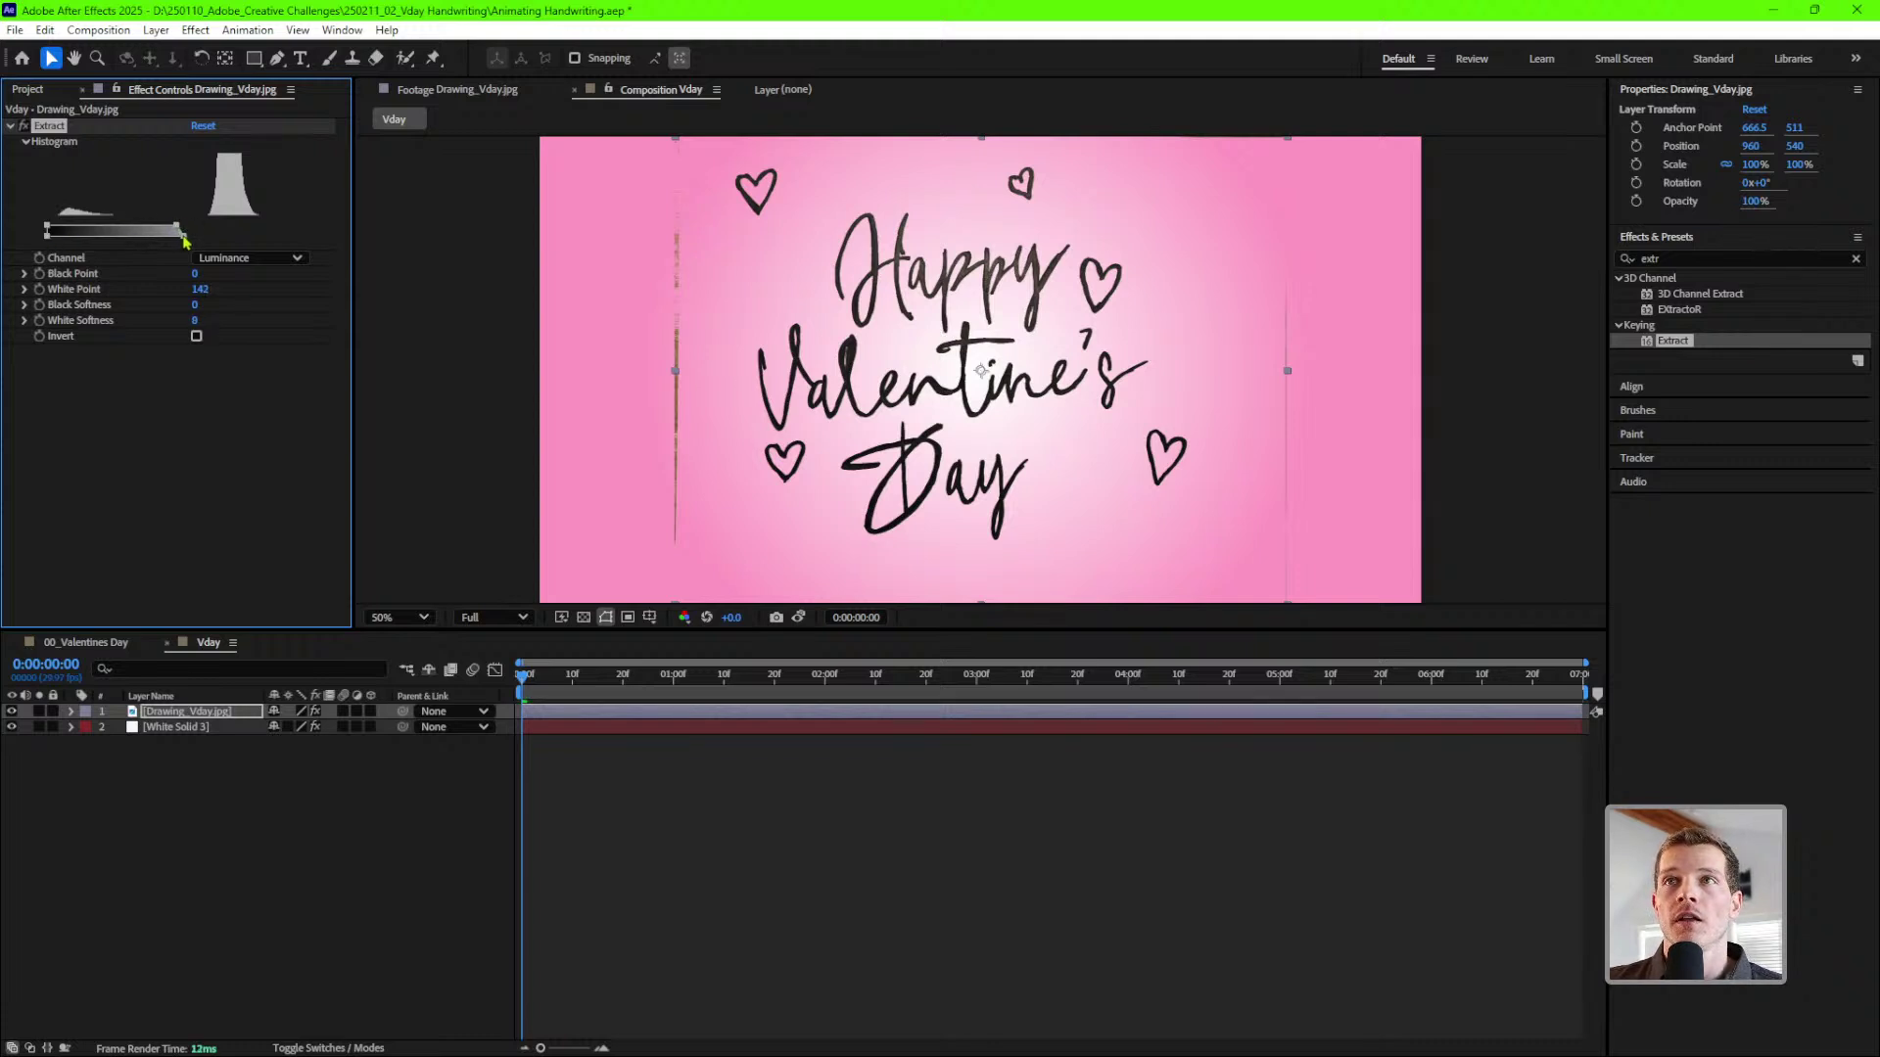
- Check the lettering of Happy up close and fine-tune Extract's White Point, trying 72 and settling on 152
scroll(950, 284, "up", 2)
key("space")
left_click_drag(869, 242, 922, 388)
scroll(898, 288, "up", 1)
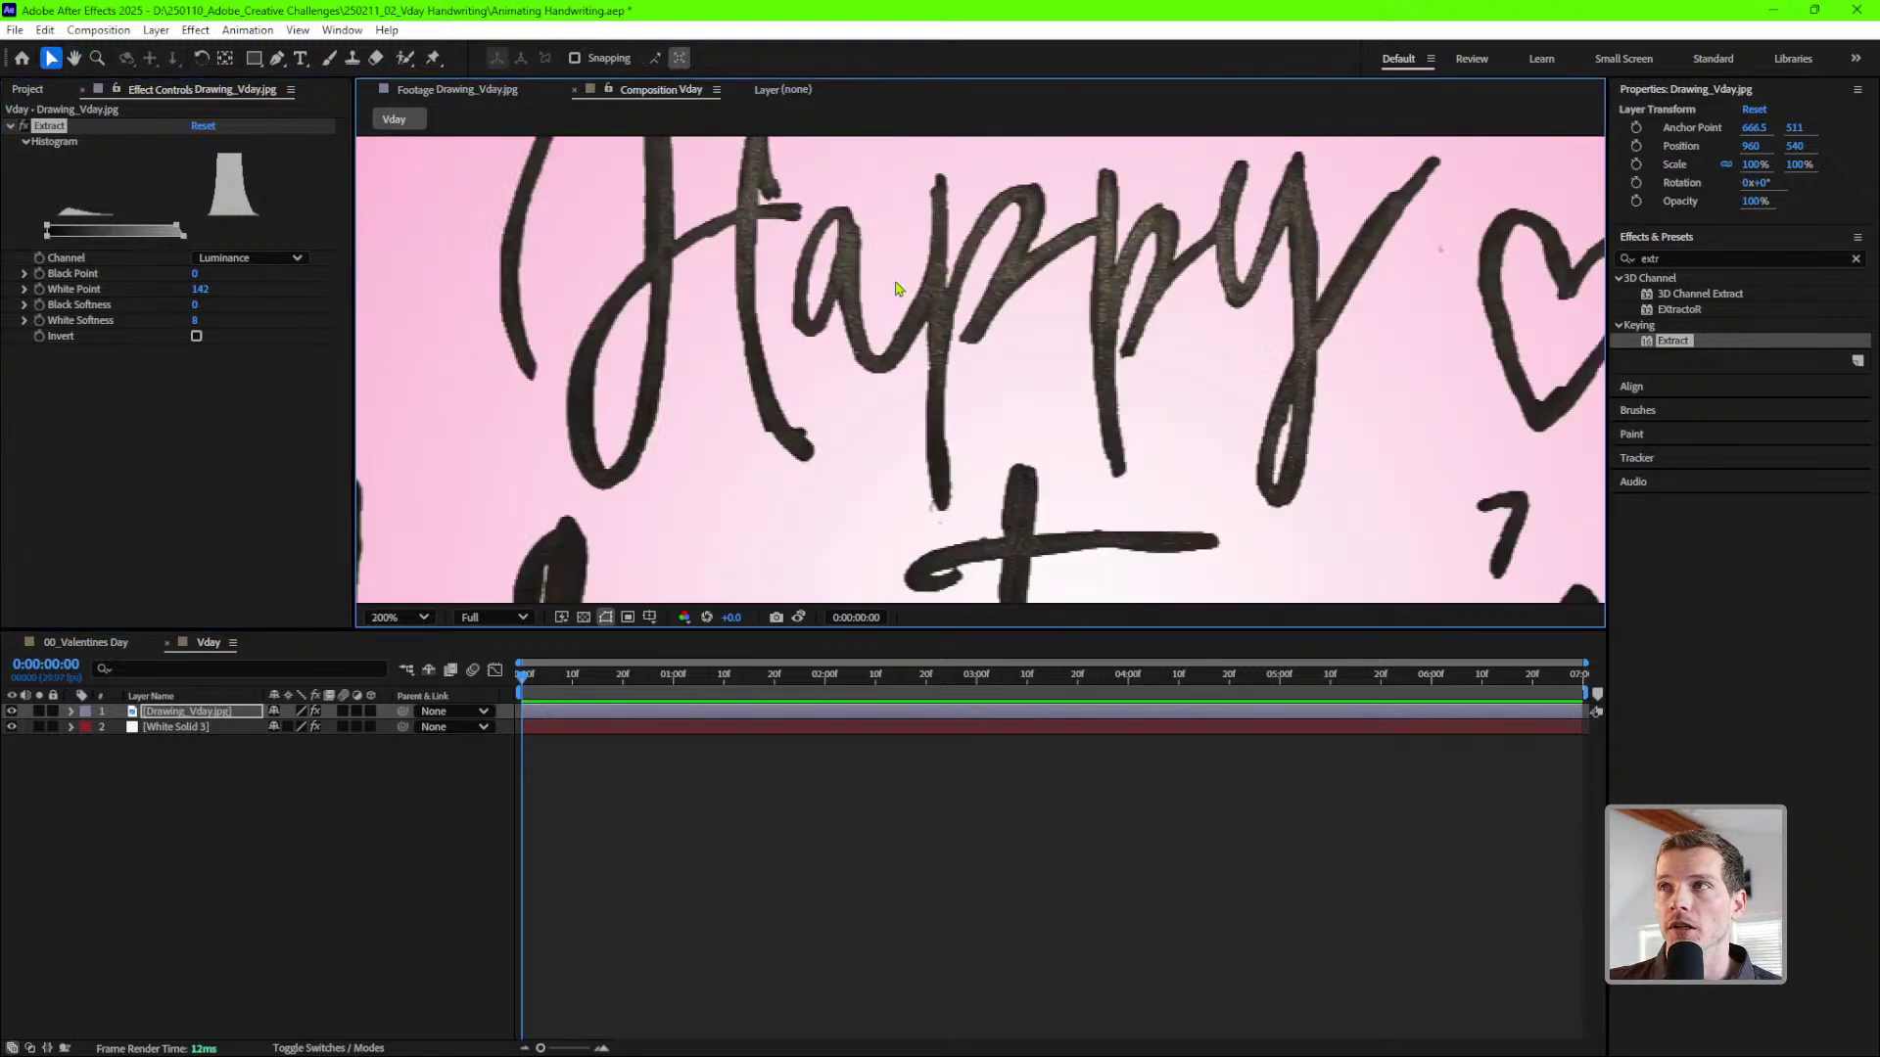
scroll(883, 393, "down", 1)
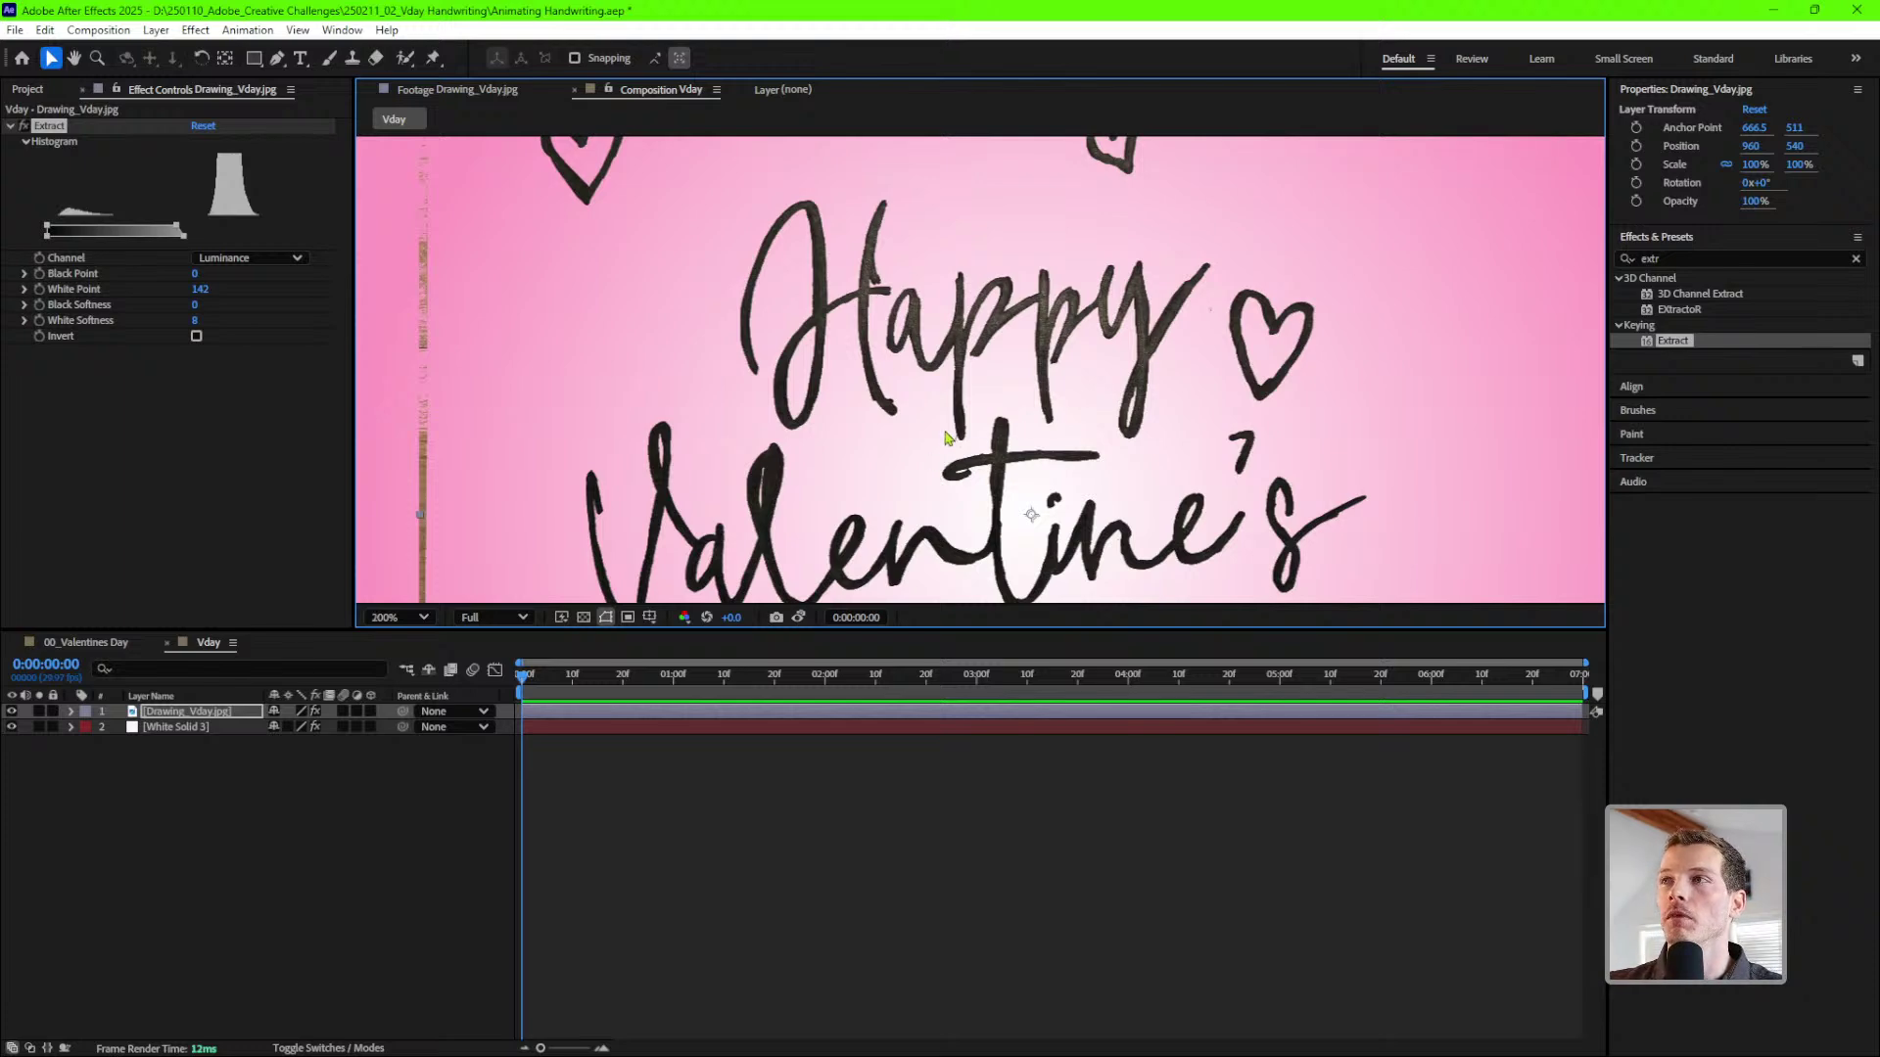
key("period")
left_click_drag(179, 231, 118, 231)
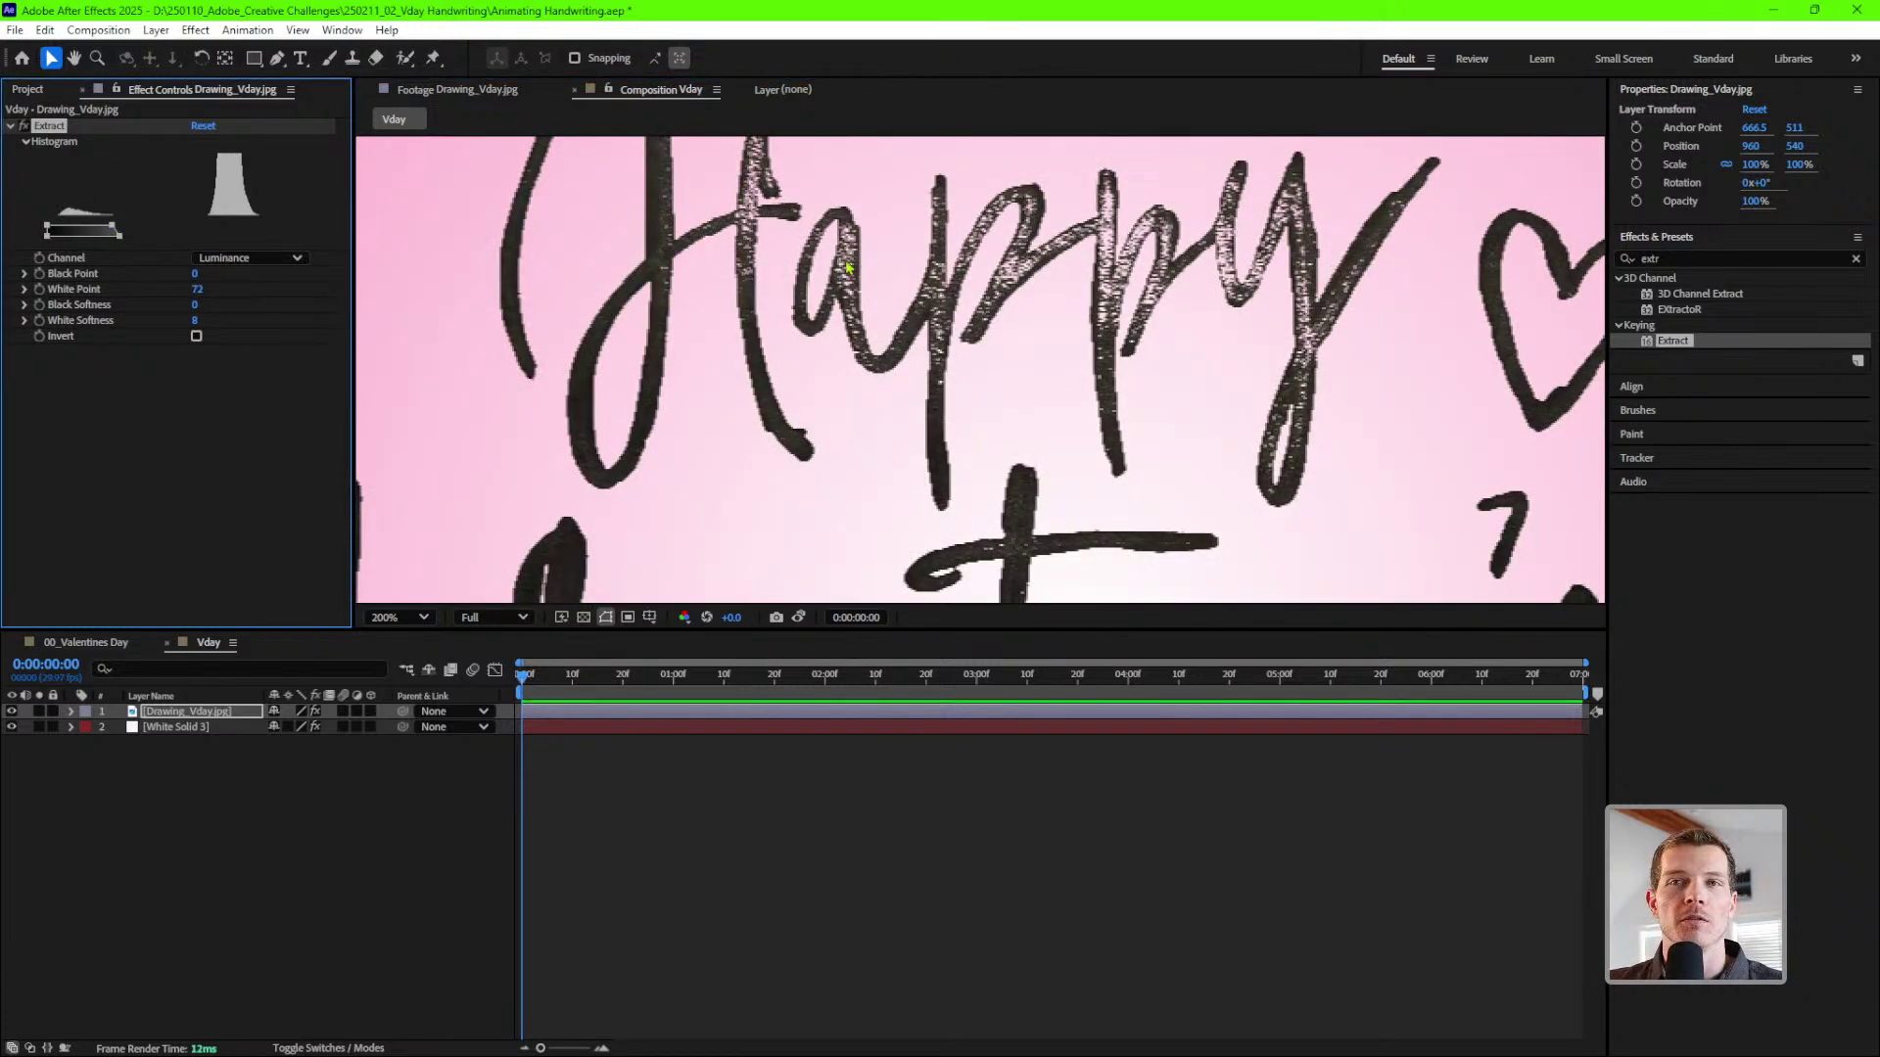
left_click_drag(115, 231, 186, 236)
- Find the Levels effect and add it below Extract on the drawing layer
left_click(1676, 258)
type("levels")
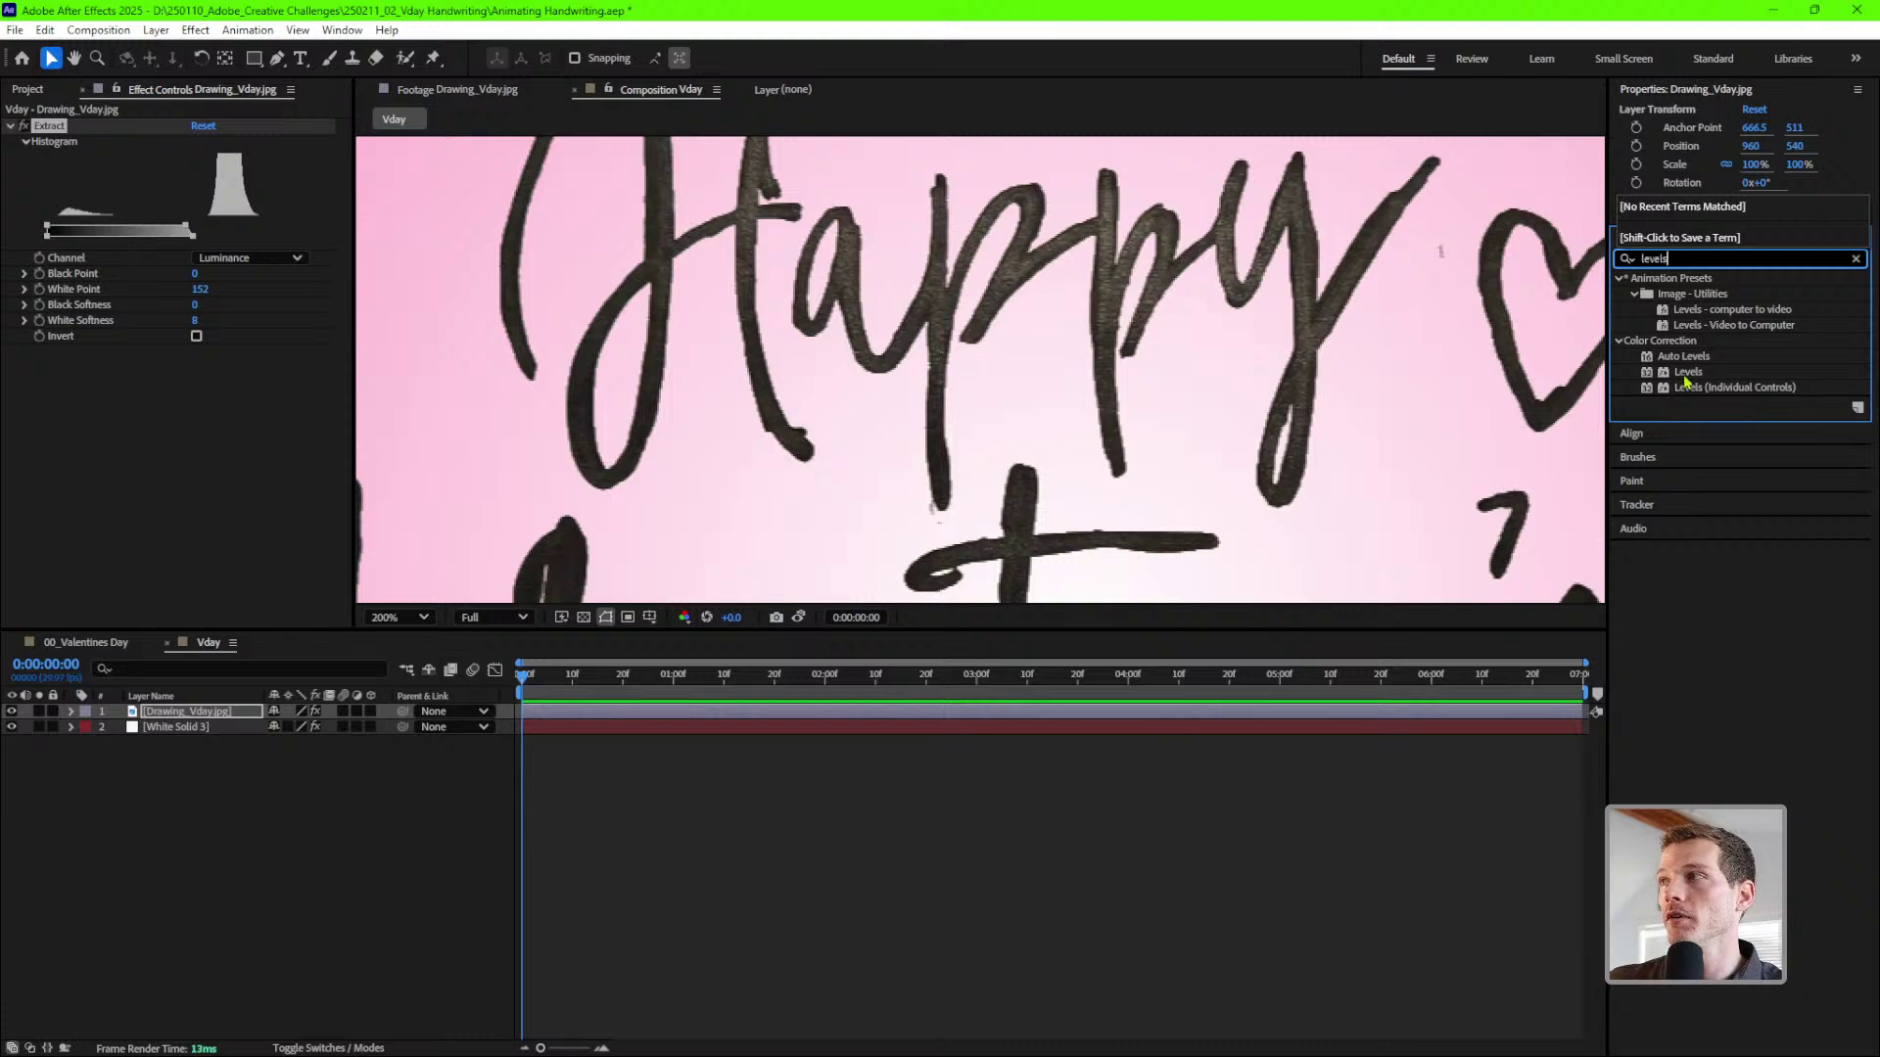
left_click_drag(1685, 377, 250, 428)
scroll(1129, 425, "down", 1)
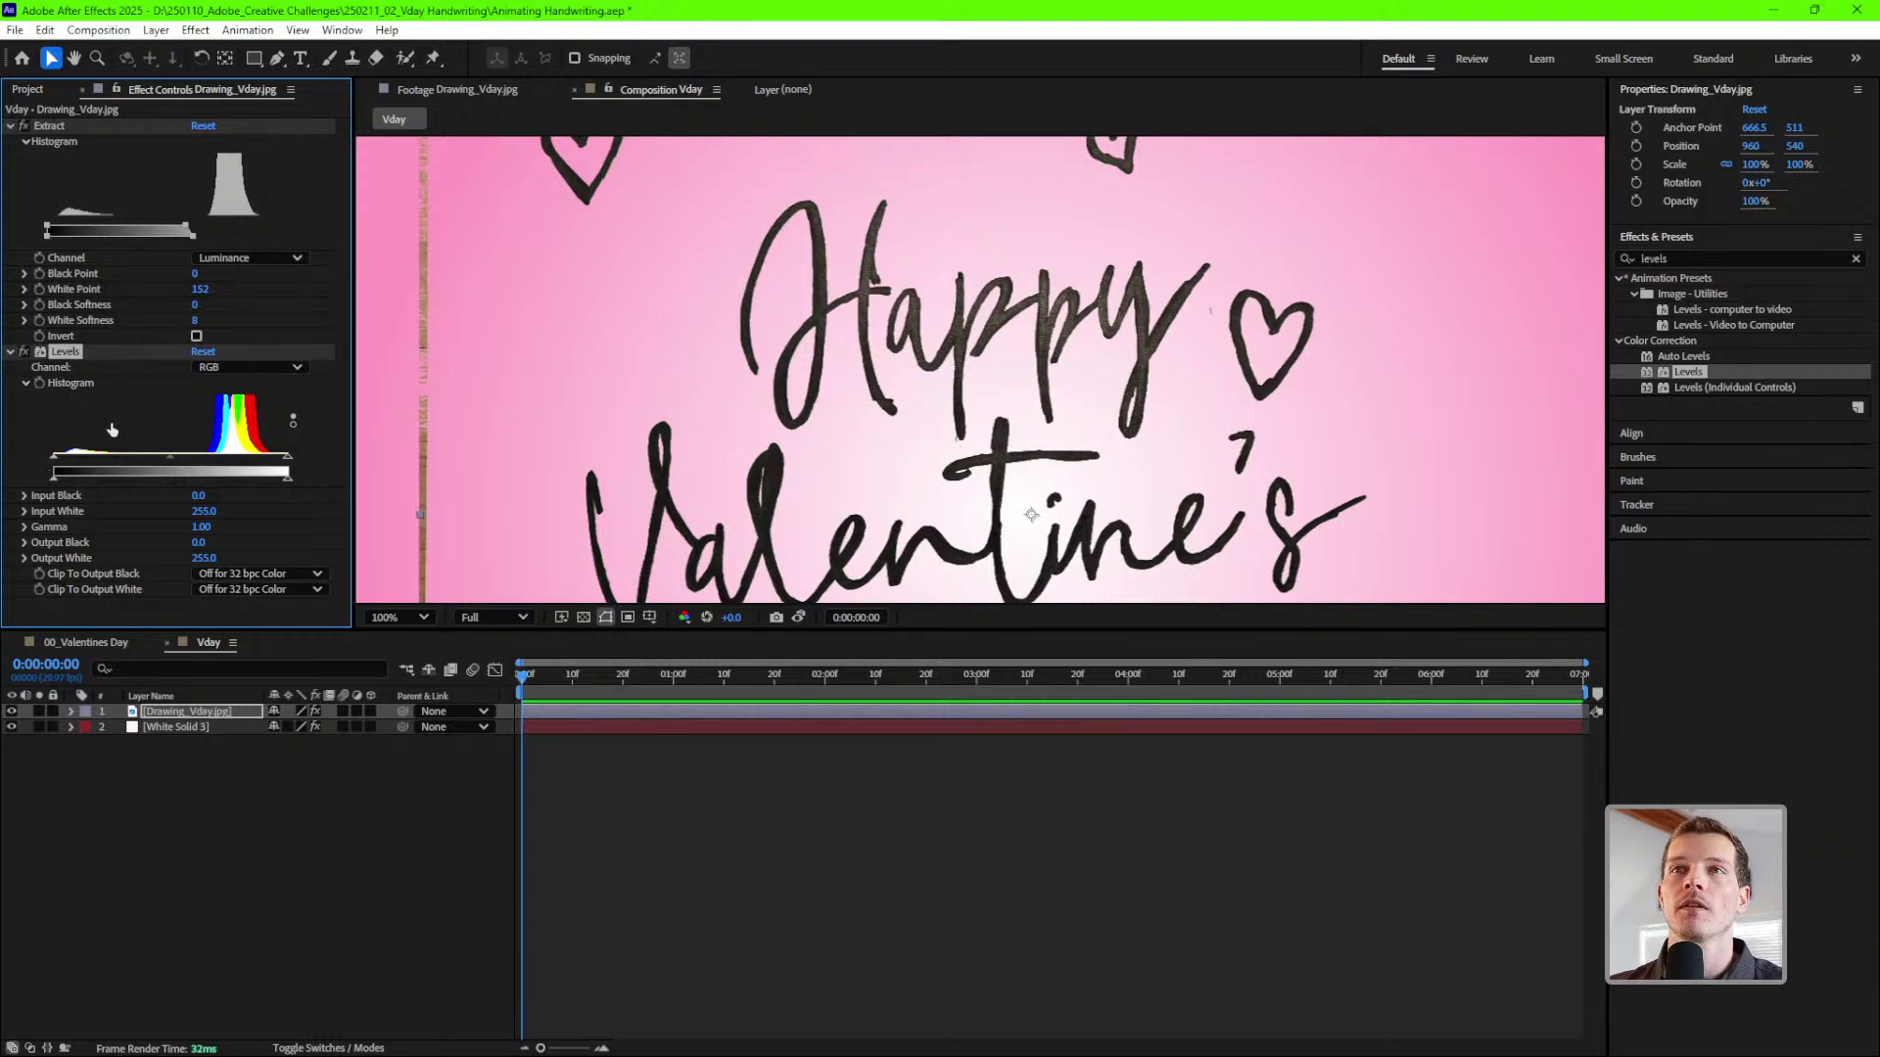
- Turn the lettering solid black by raising the Levels Input Black to 139 and Gamma to 2.27
left_click_drag(287, 460, 265, 462)
key("ctrl+z")
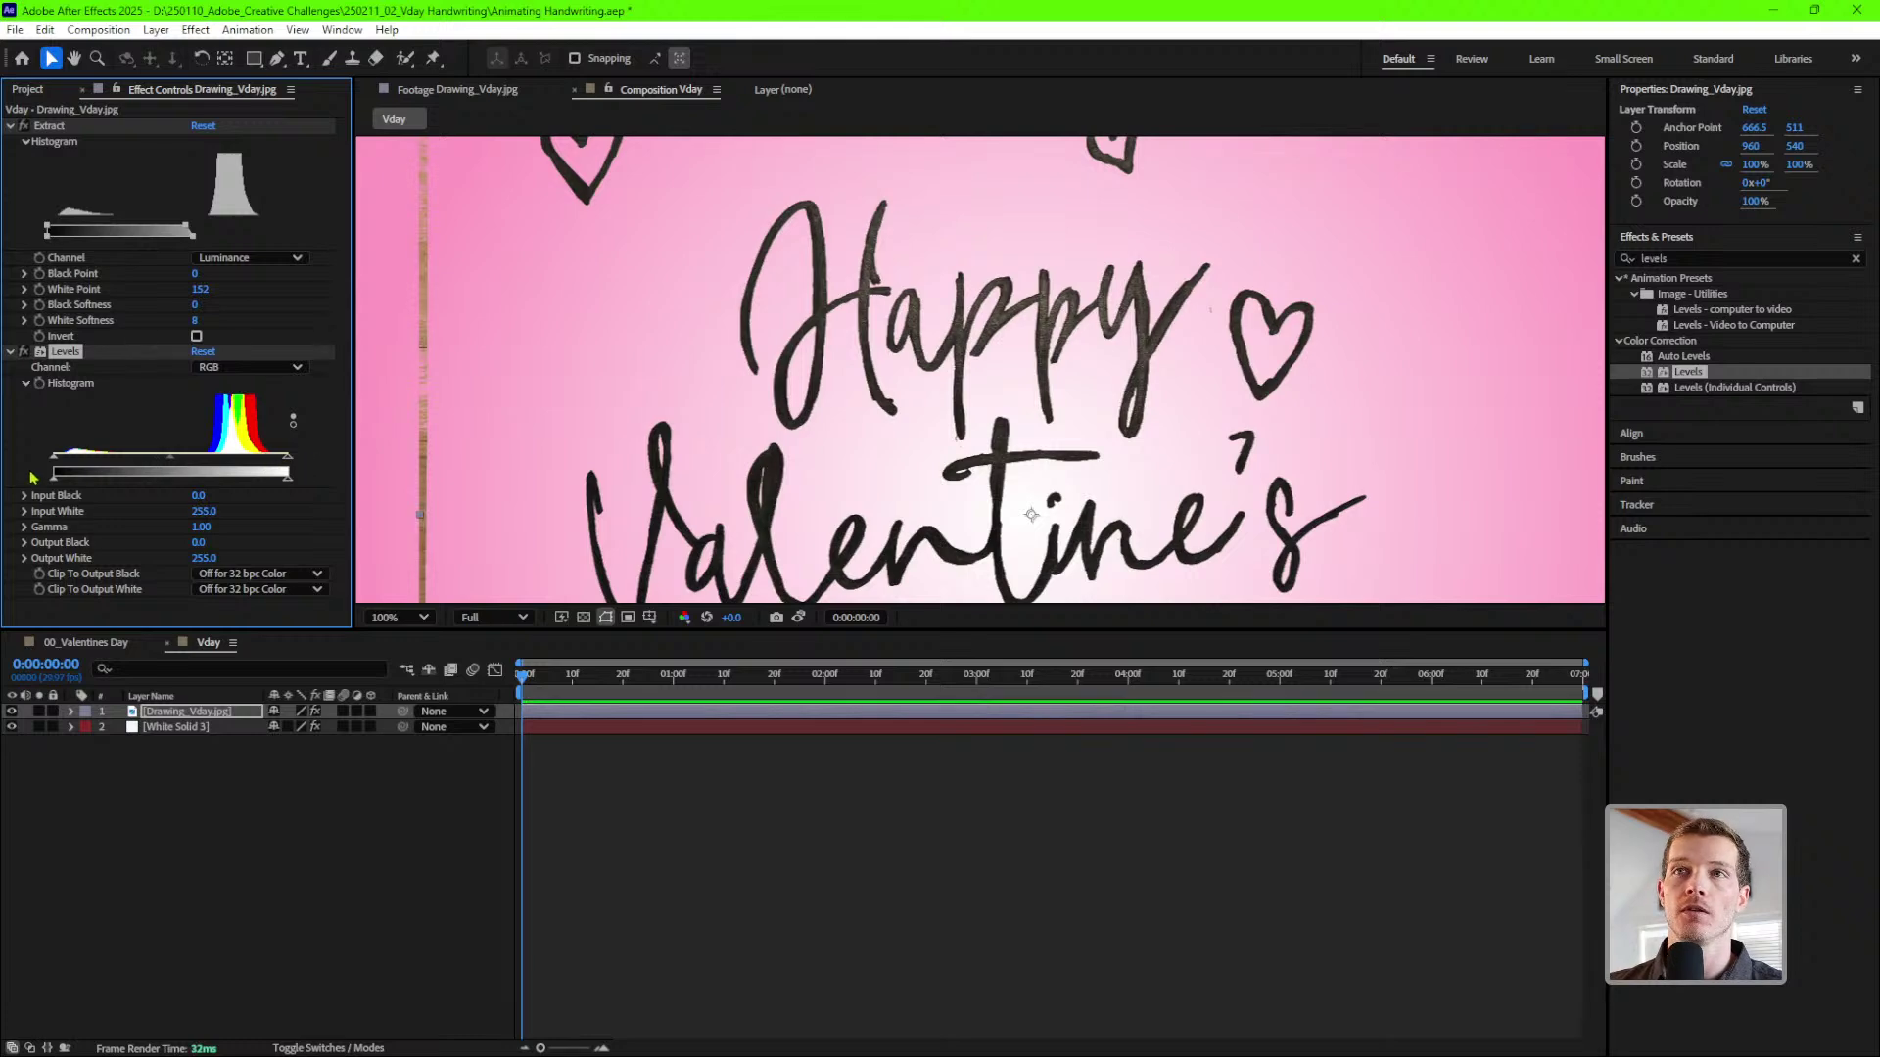
left_click(55, 461)
left_click_drag(61, 462, 123, 462)
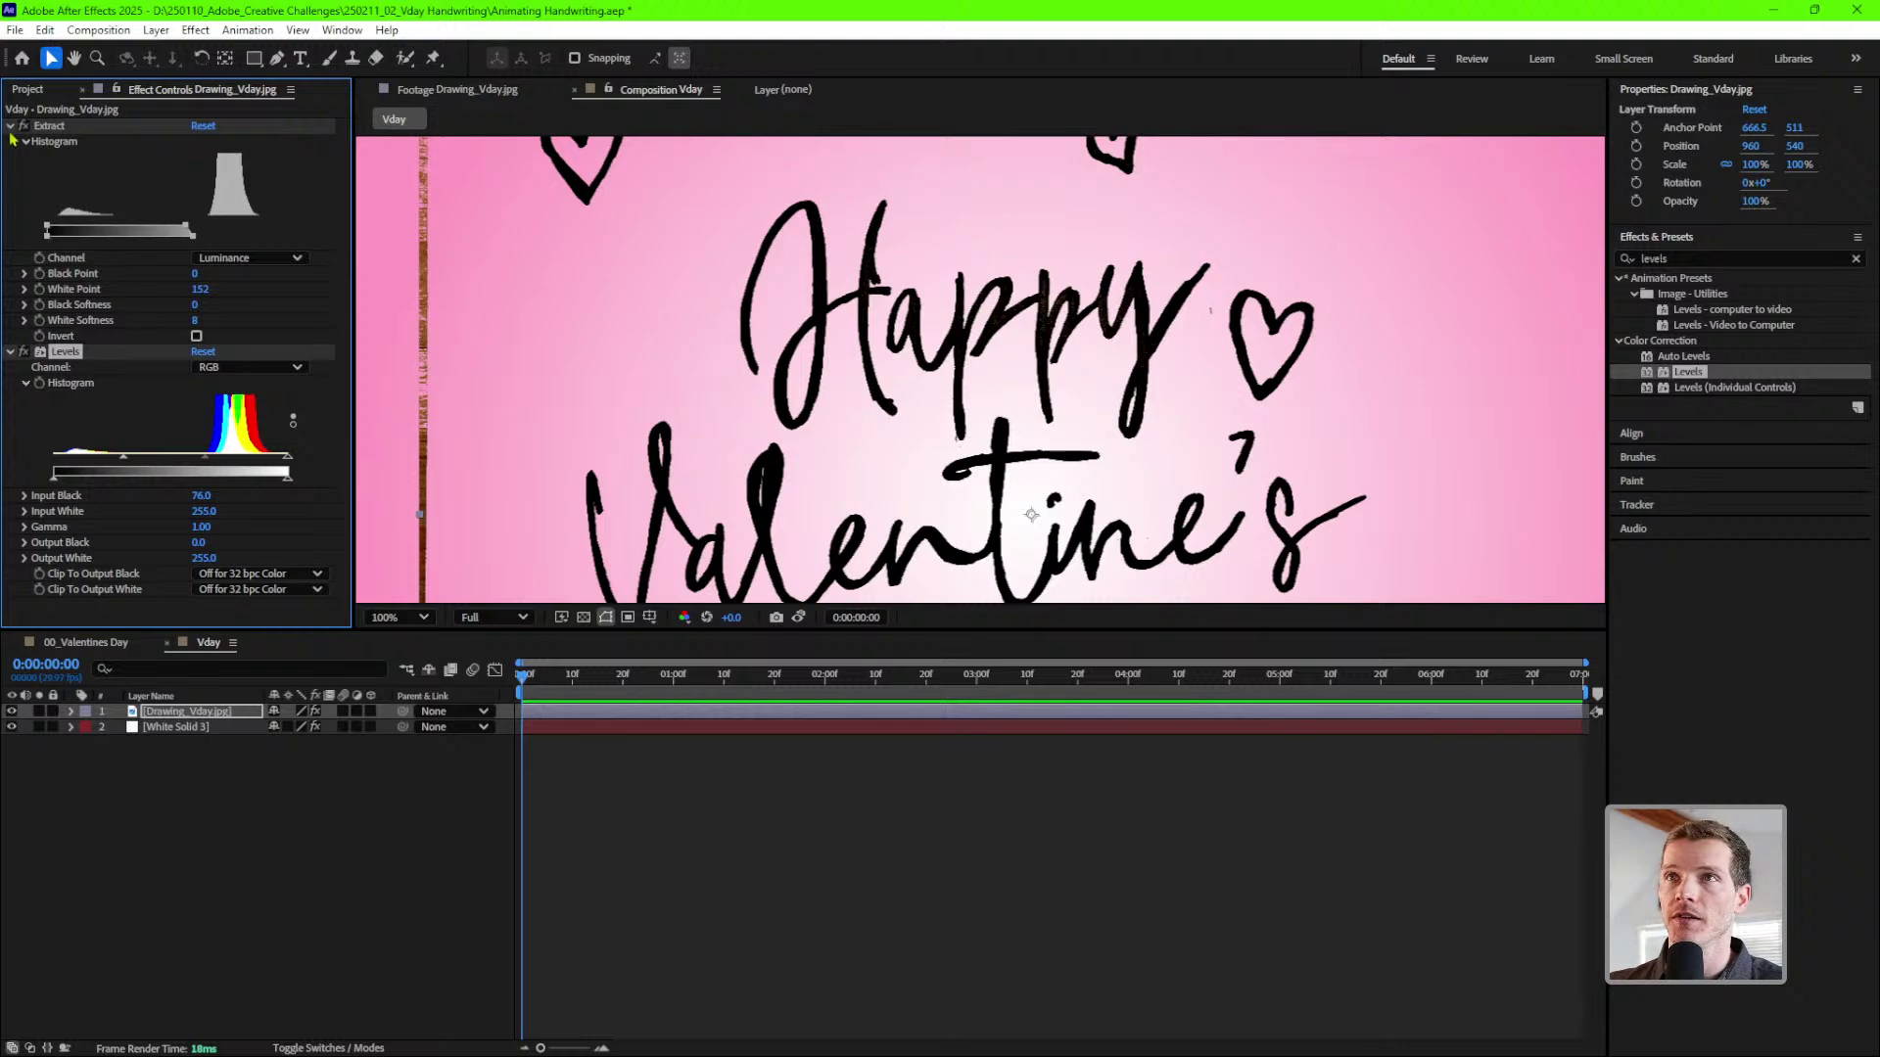
left_click_drag(117, 459, 206, 467)
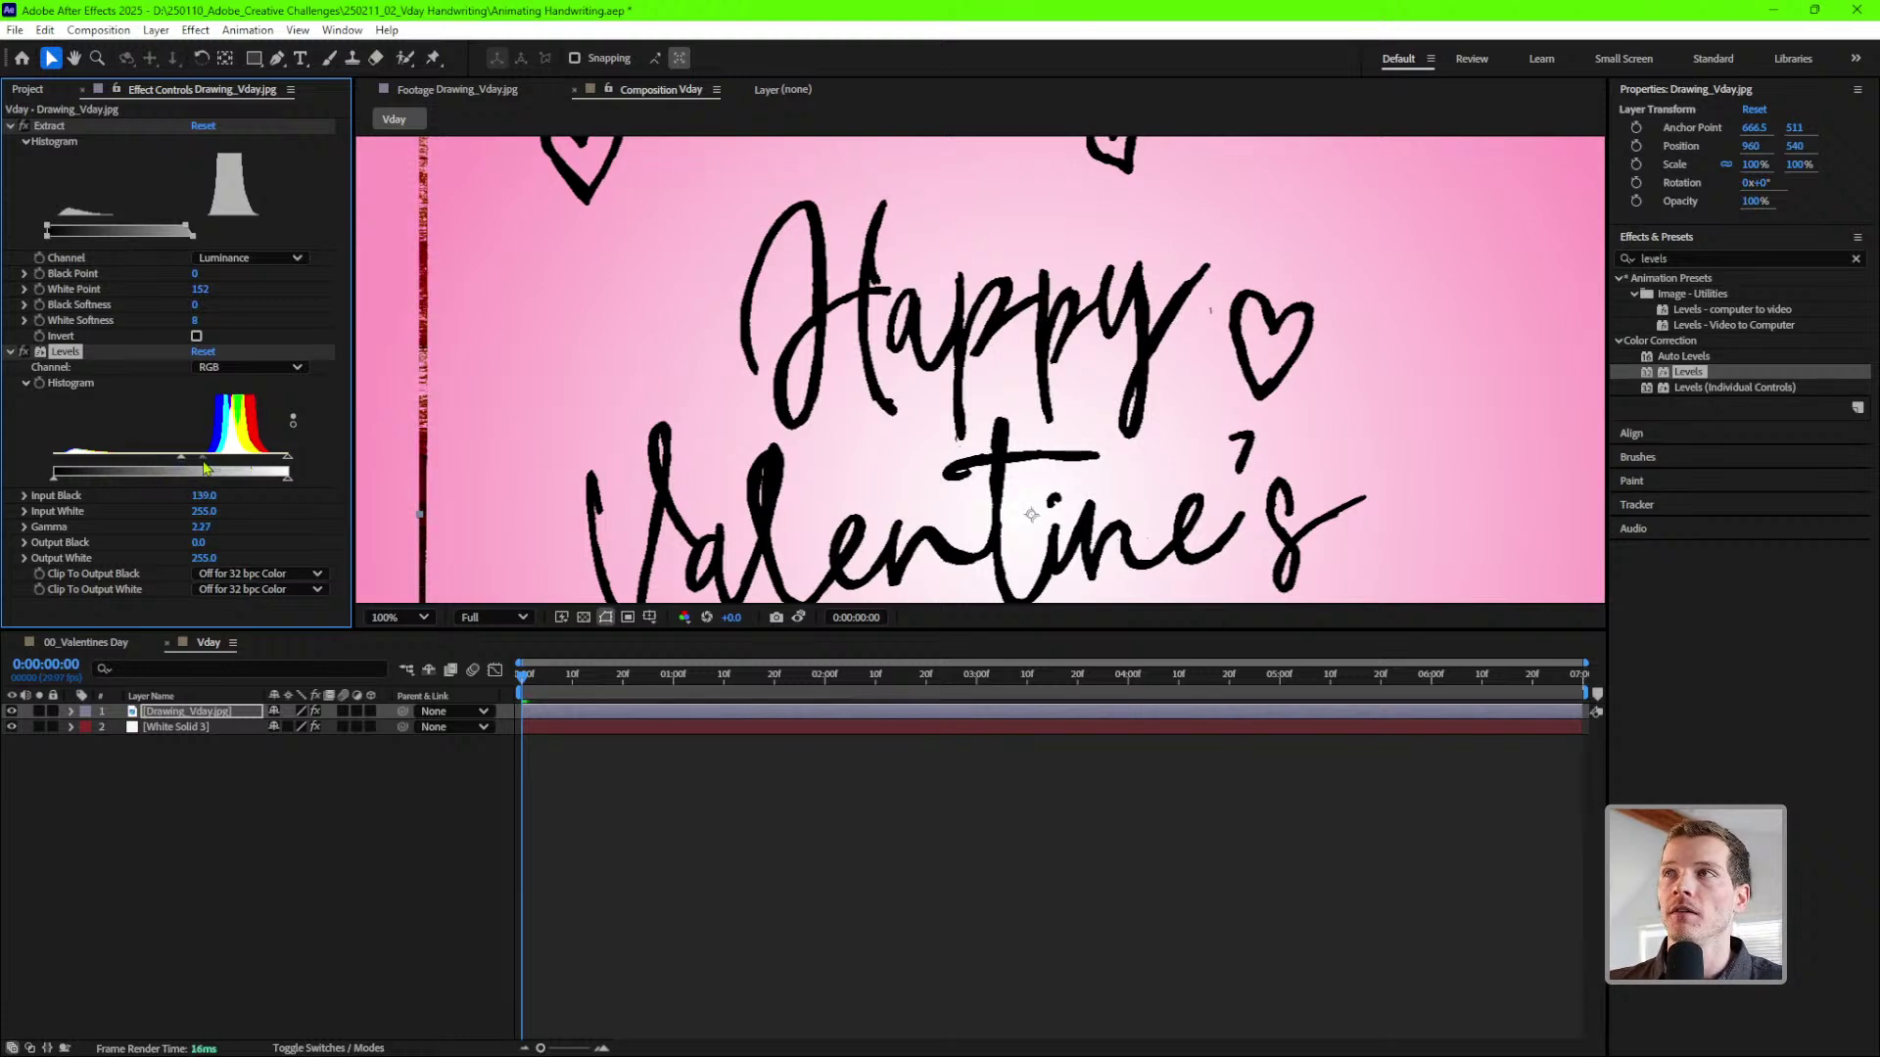
key("period")
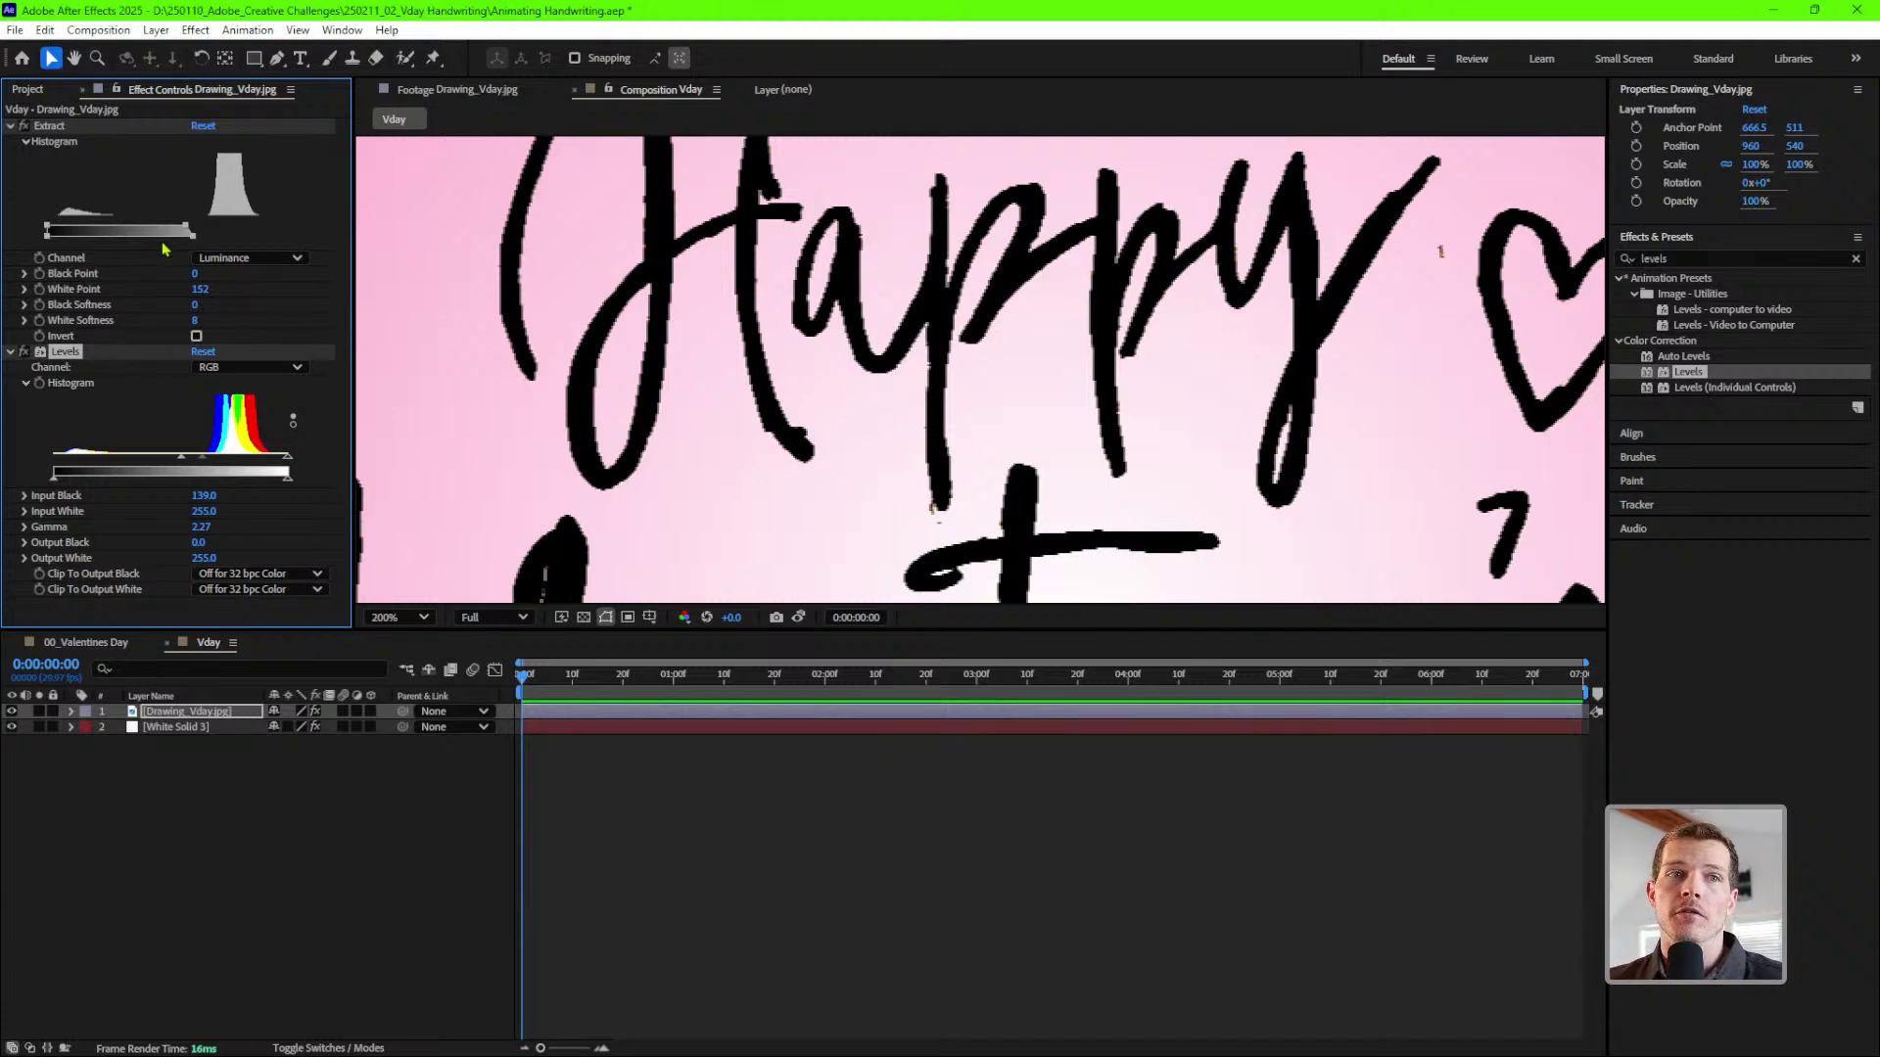
key("comma")
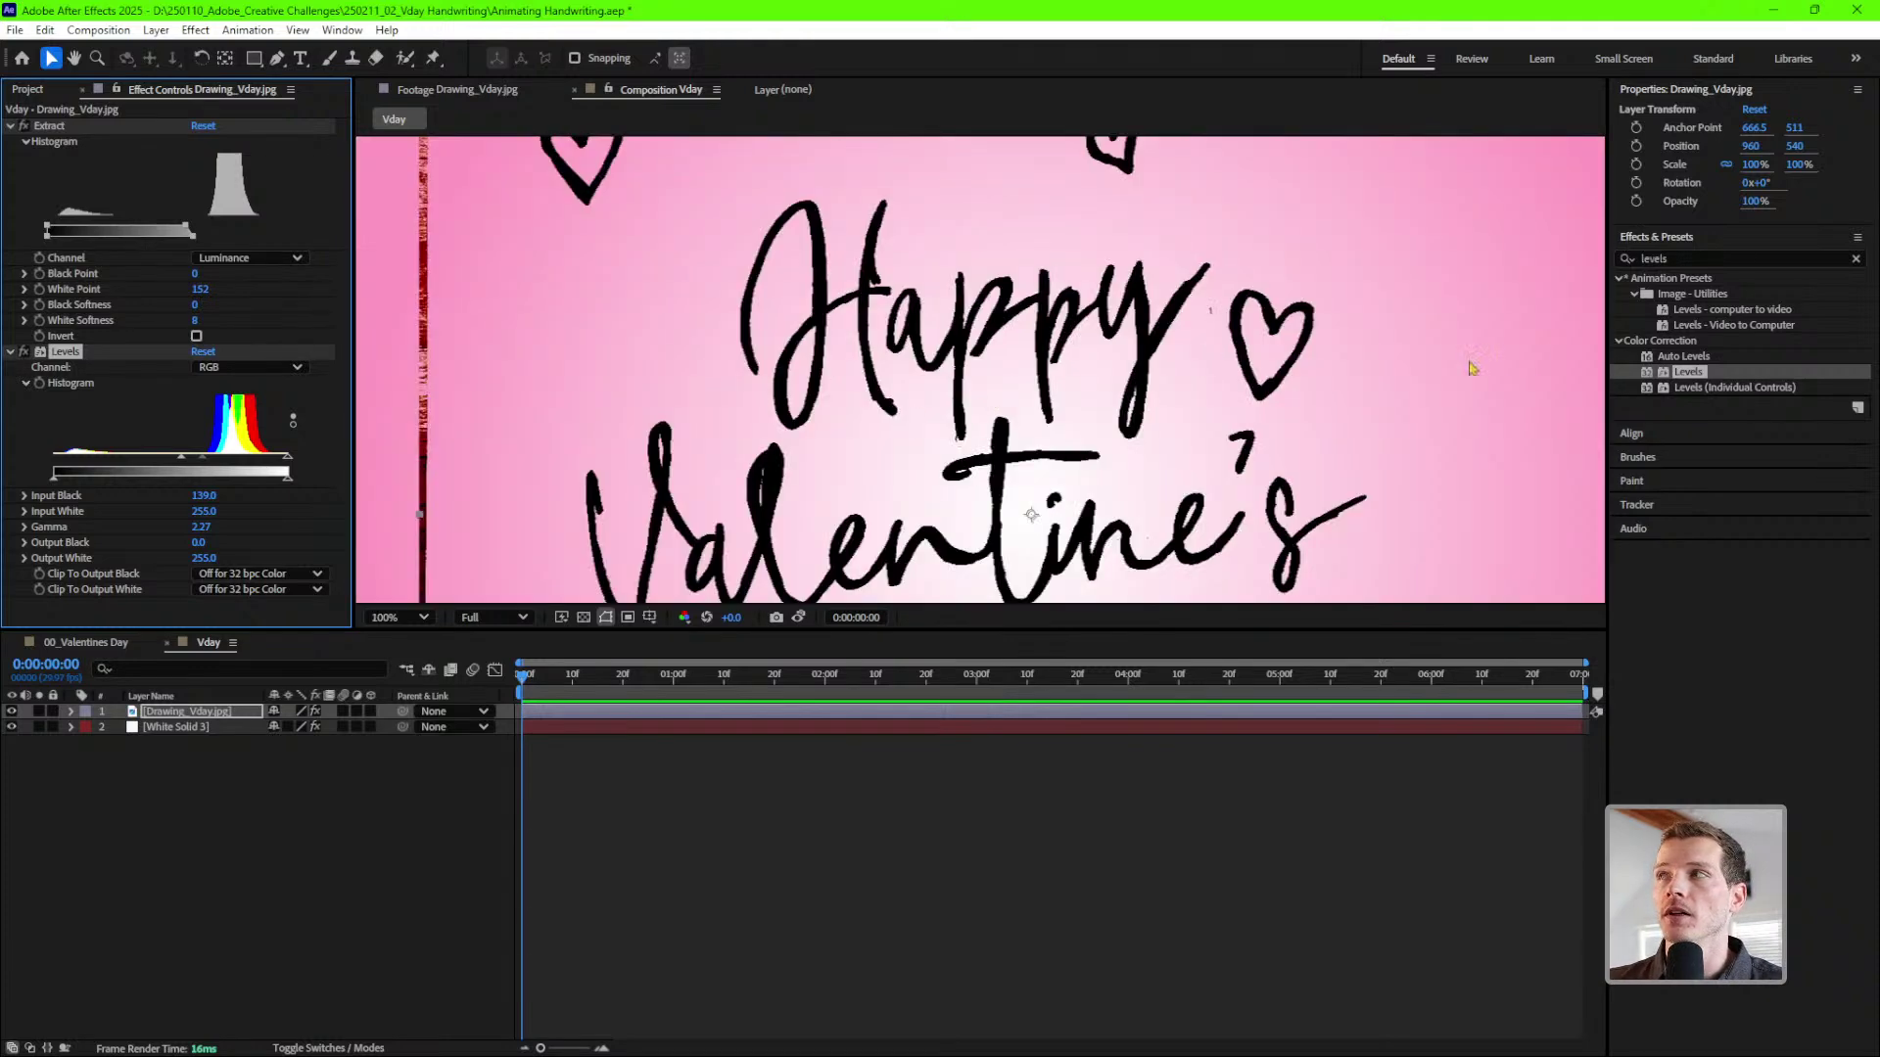
- Find the Matte Choker effect and add it below Levels on the drawing layer
left_click(1705, 259)
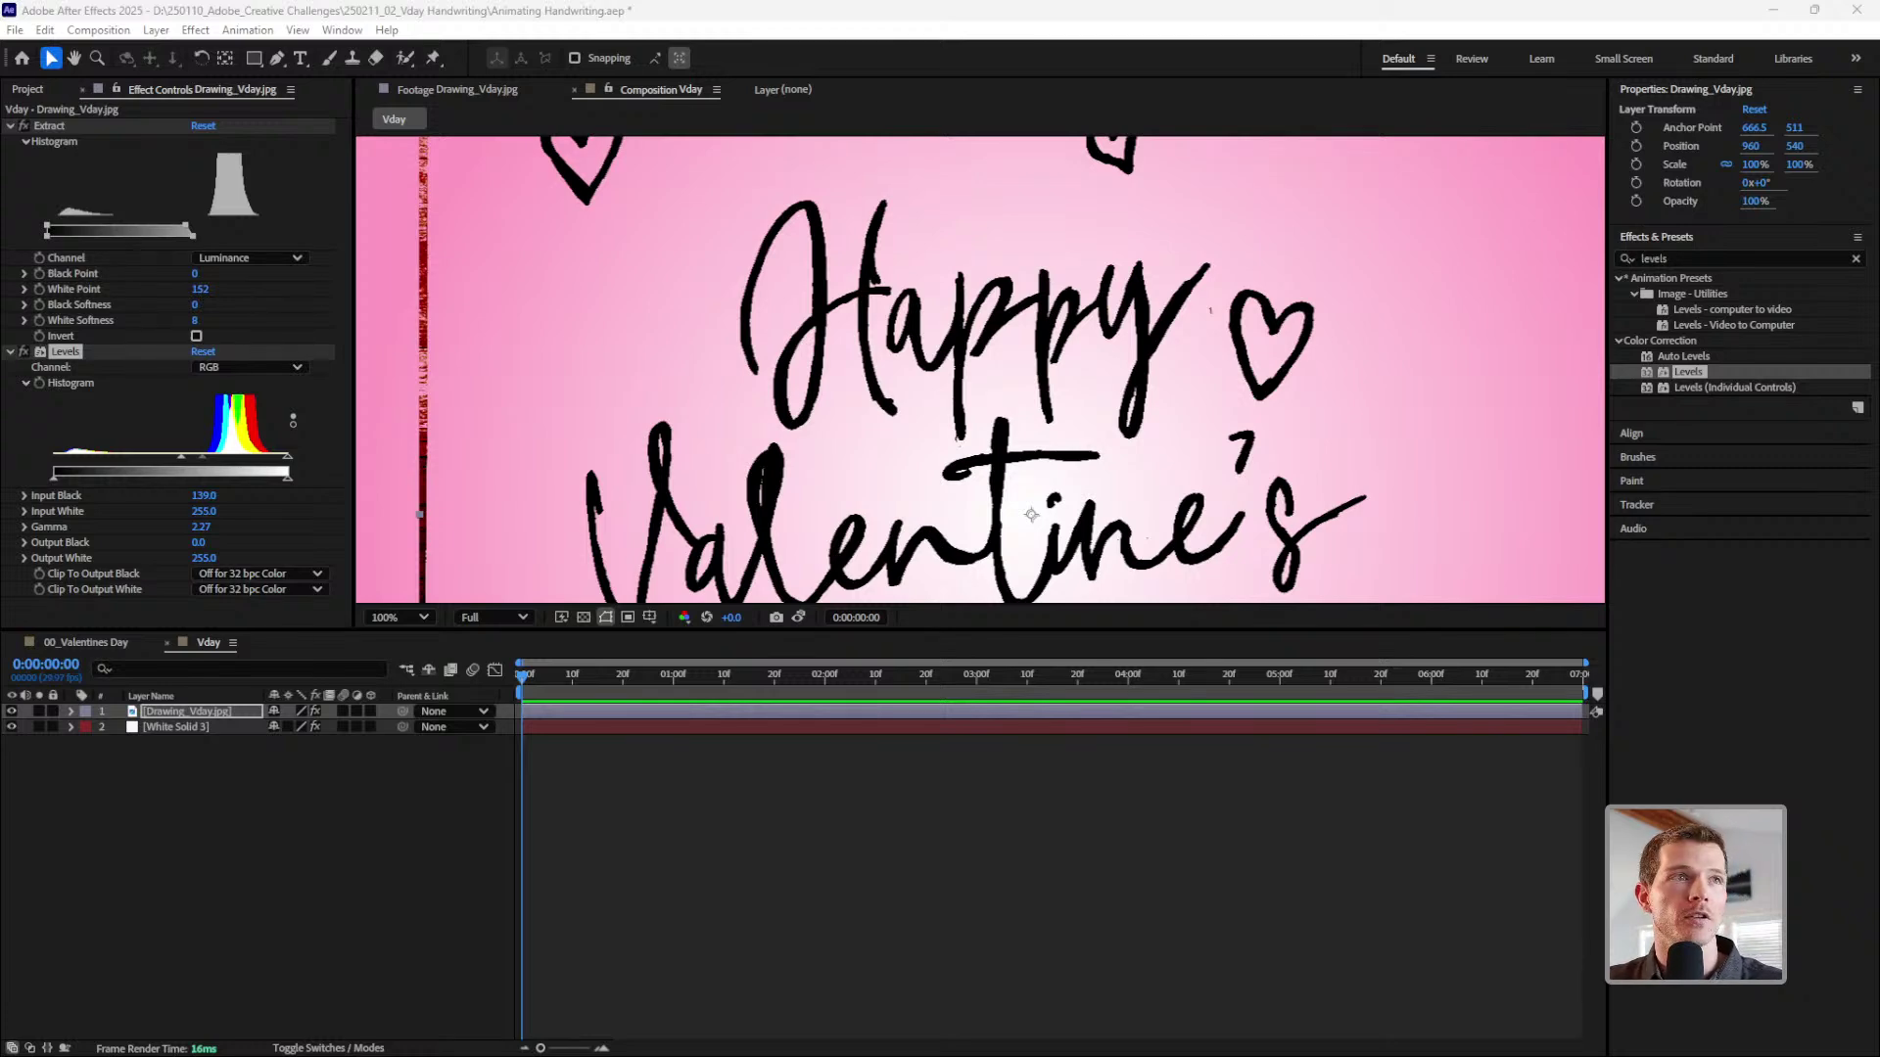
left_click(1689, 257)
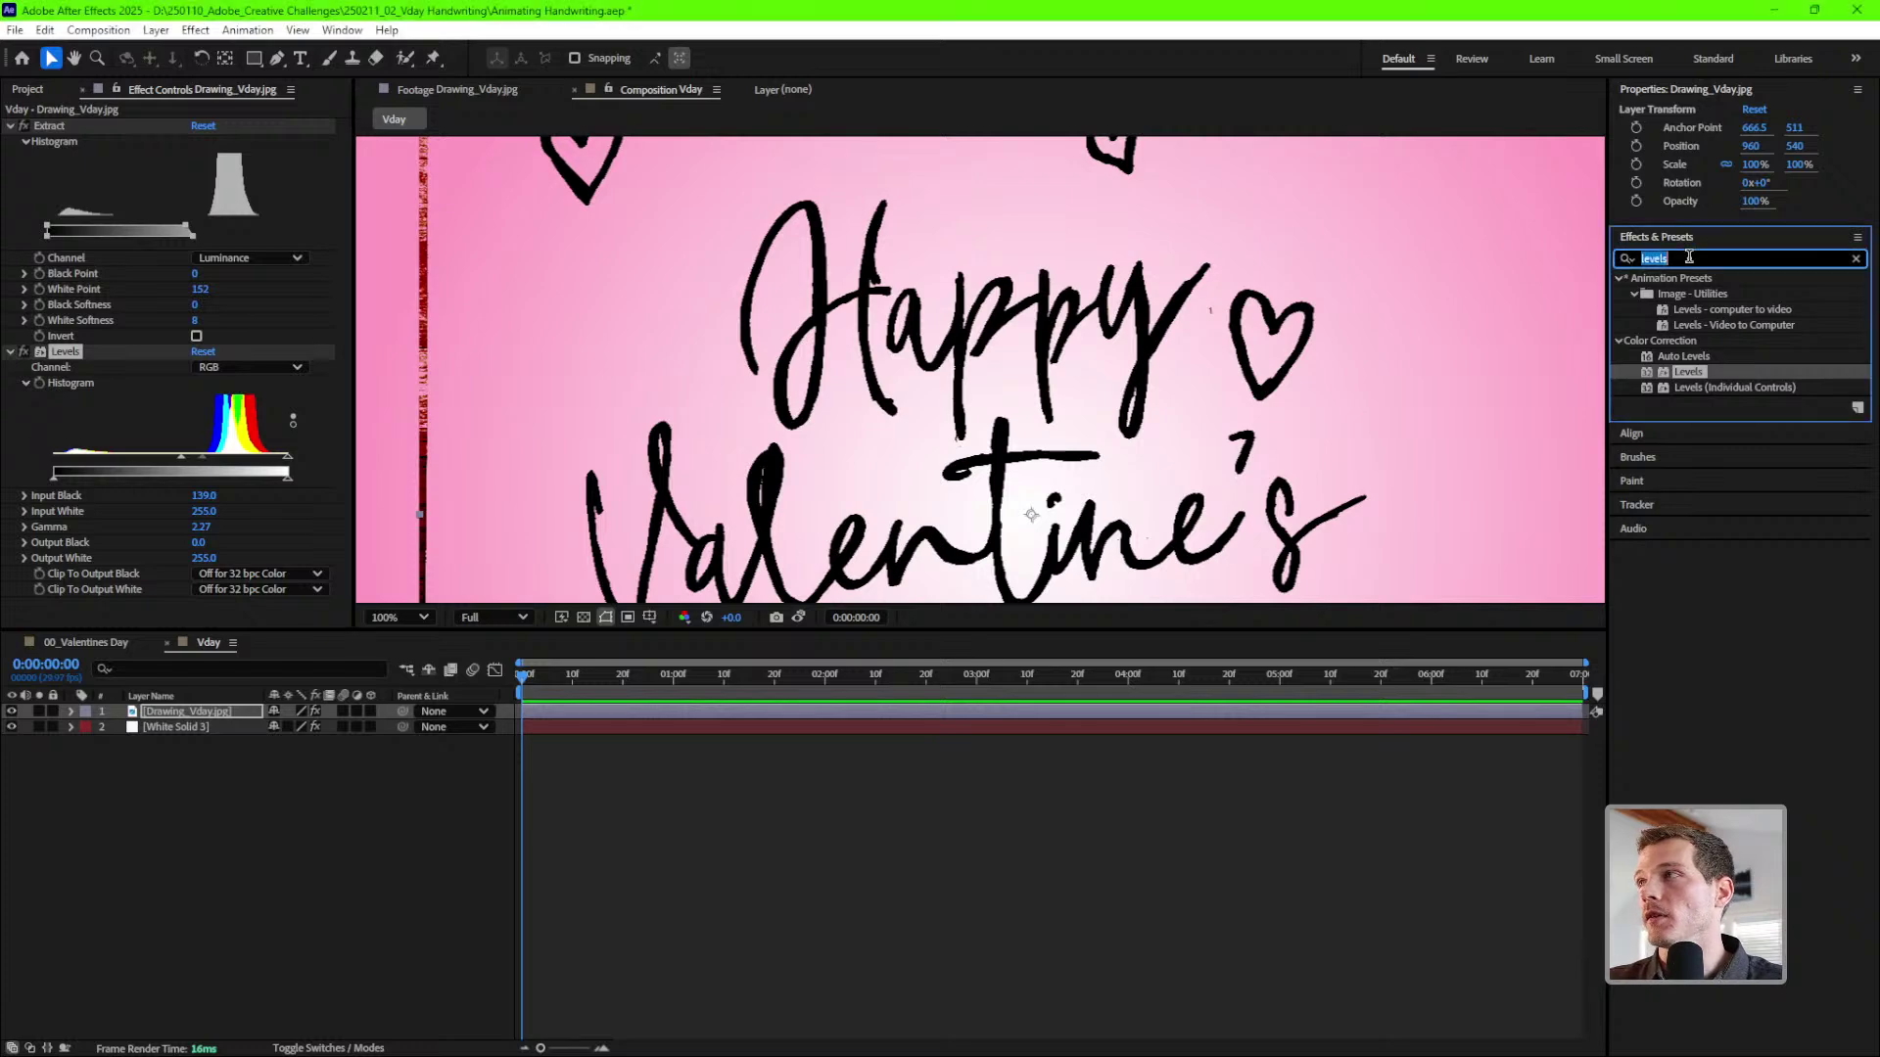
type("matte")
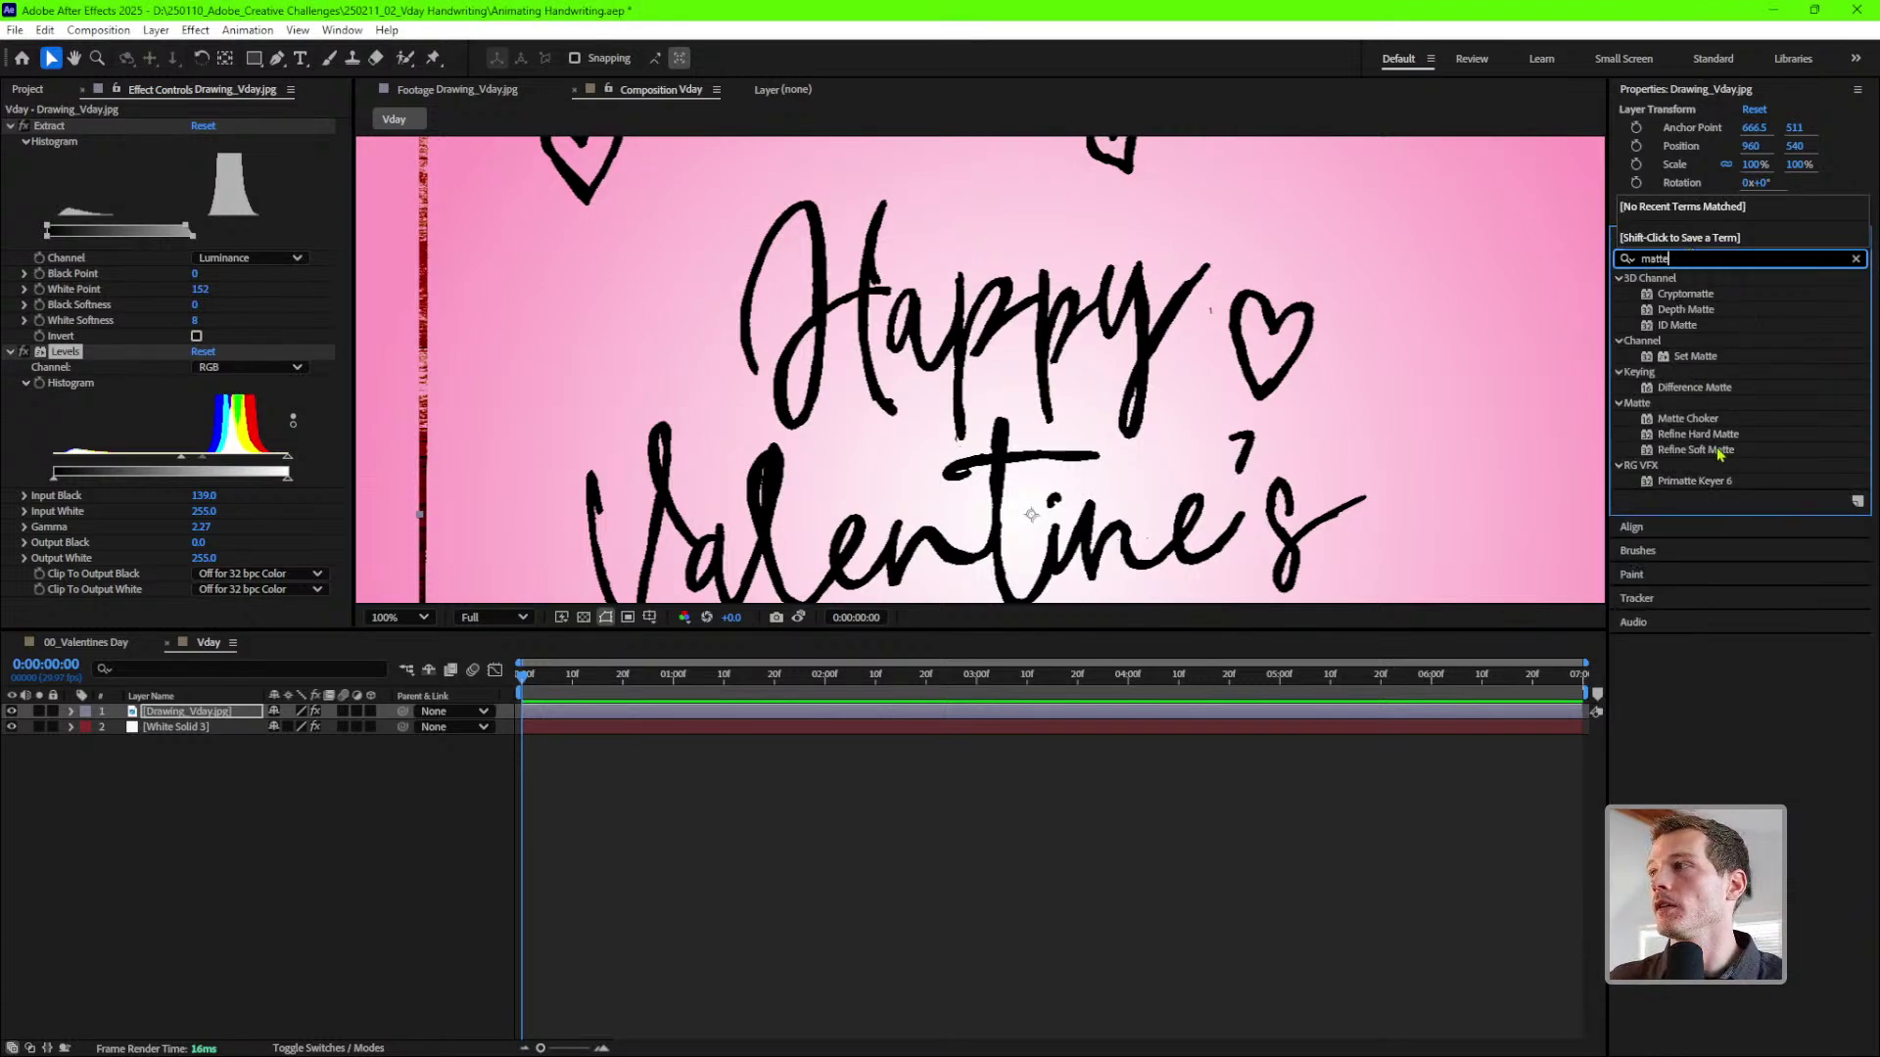
left_click(1690, 419)
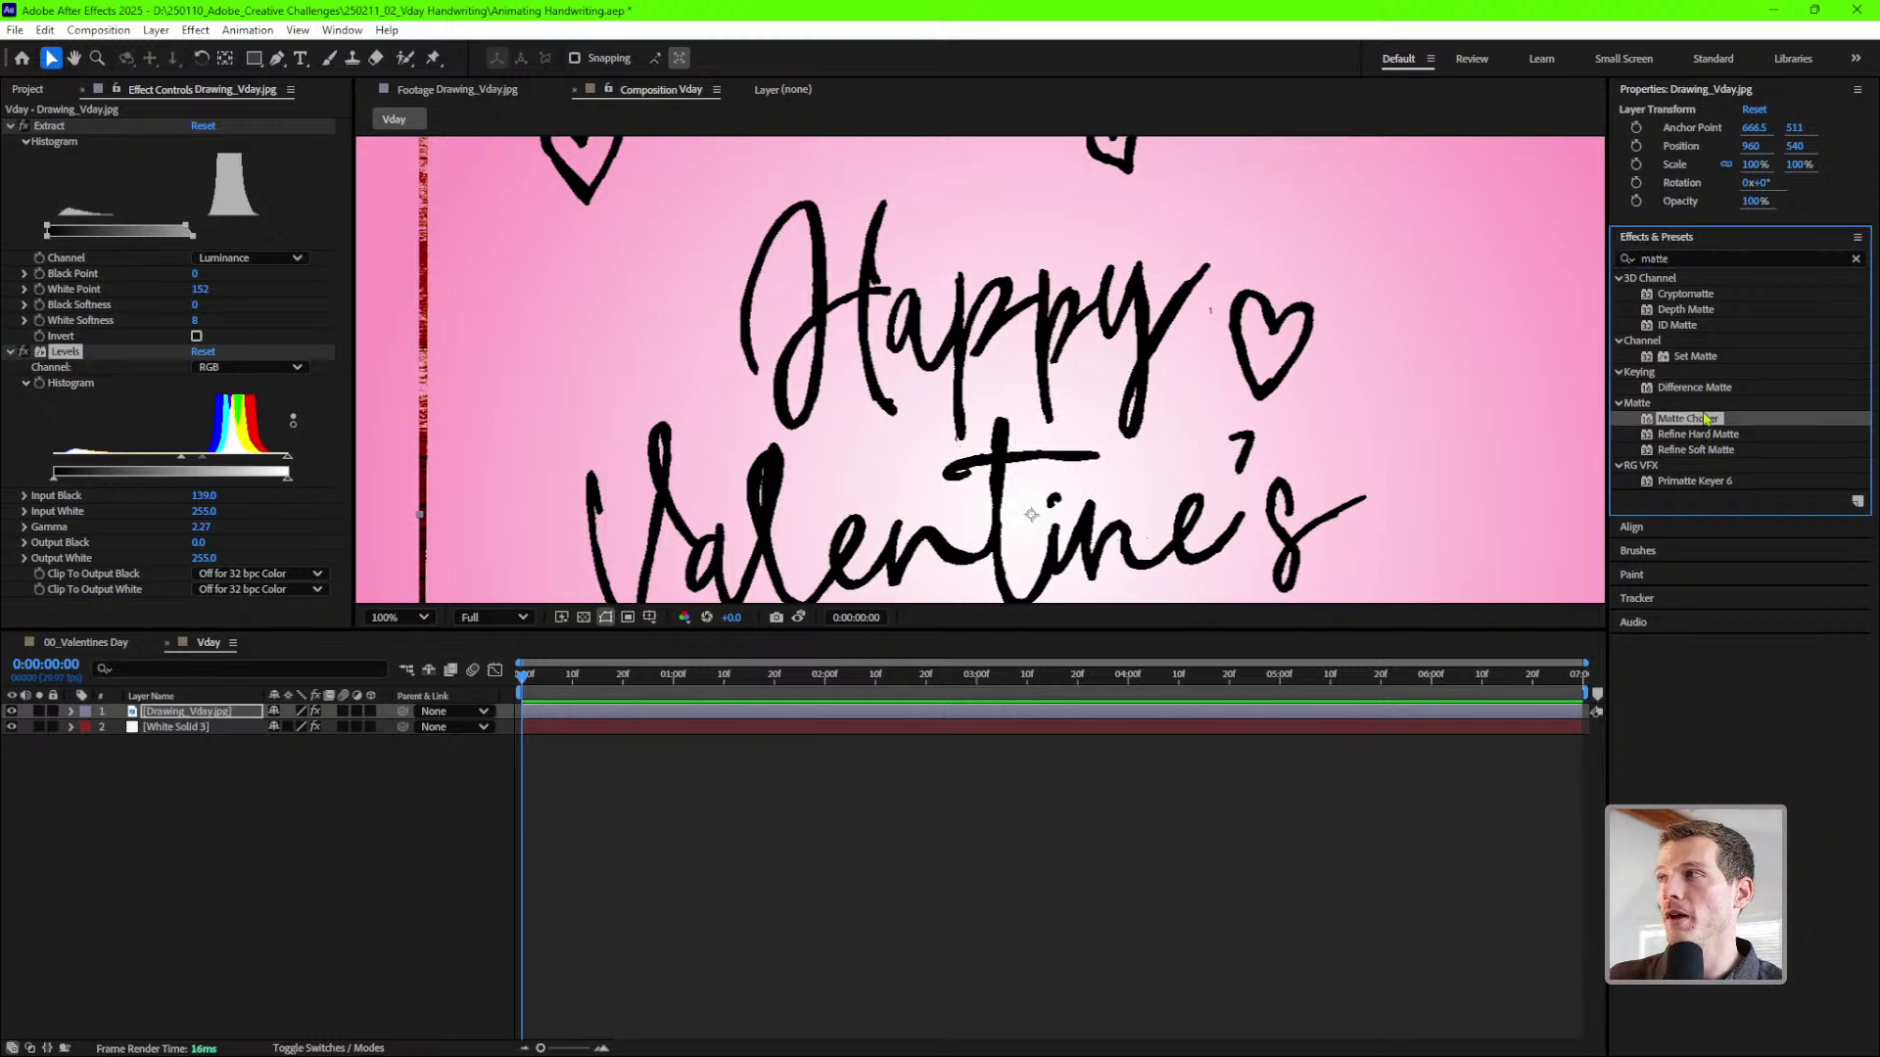
left_click_drag(1704, 428, 206, 545)
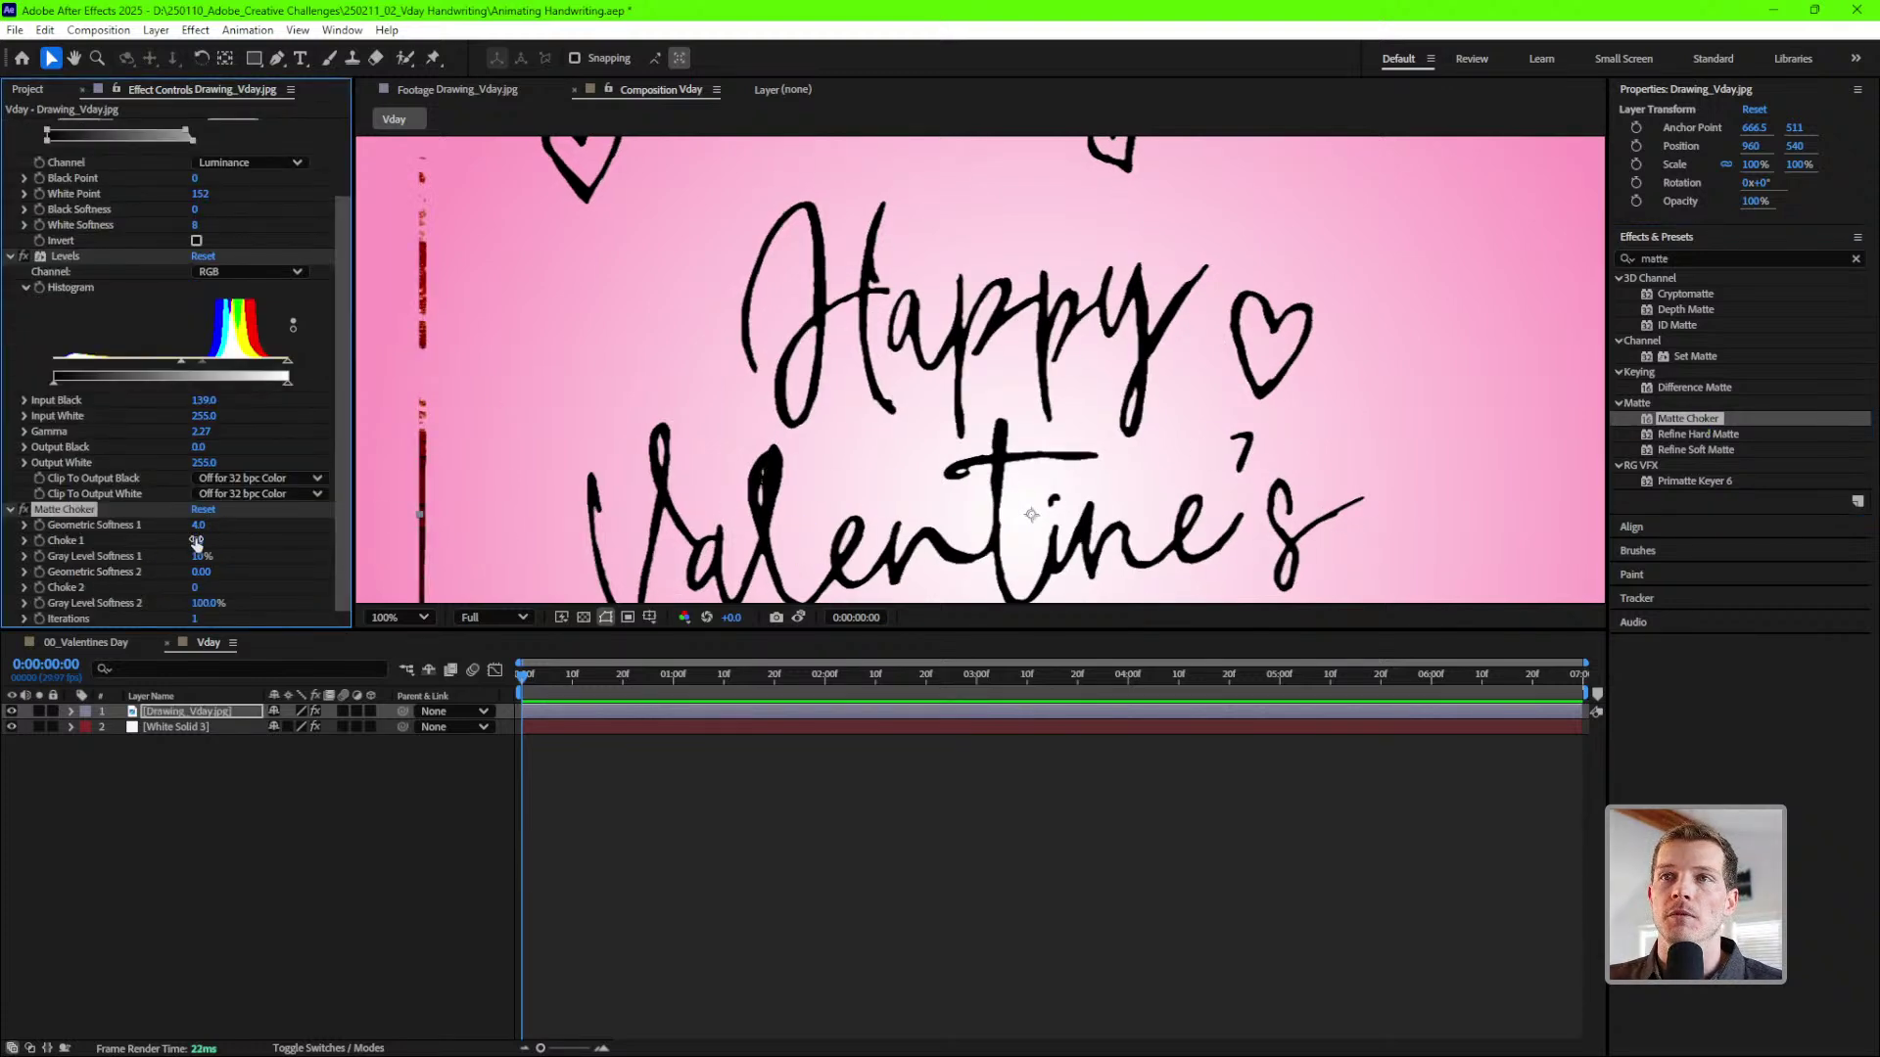
- Smooth the lettering's edges by setting Matte Choker's Choke 1 to 28
left_click_drag(203, 539, 157, 542)
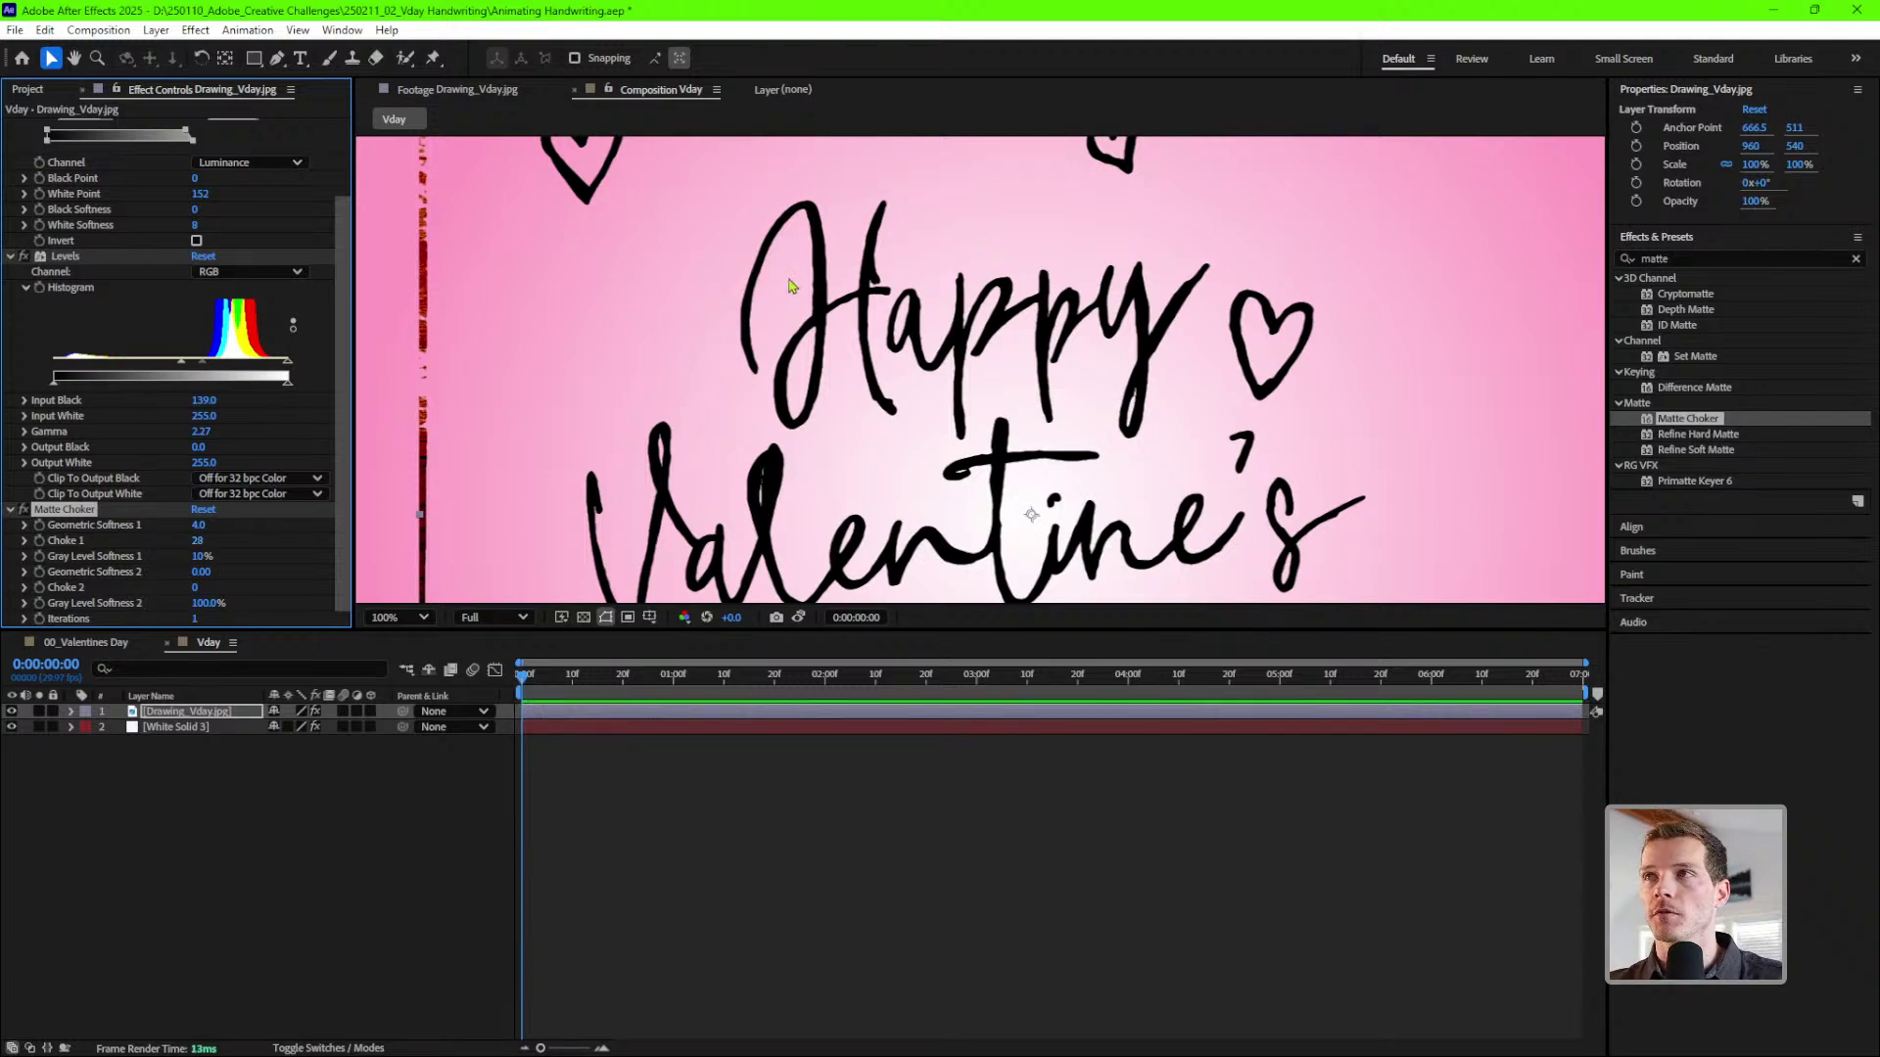
key("comma")
key("comma")
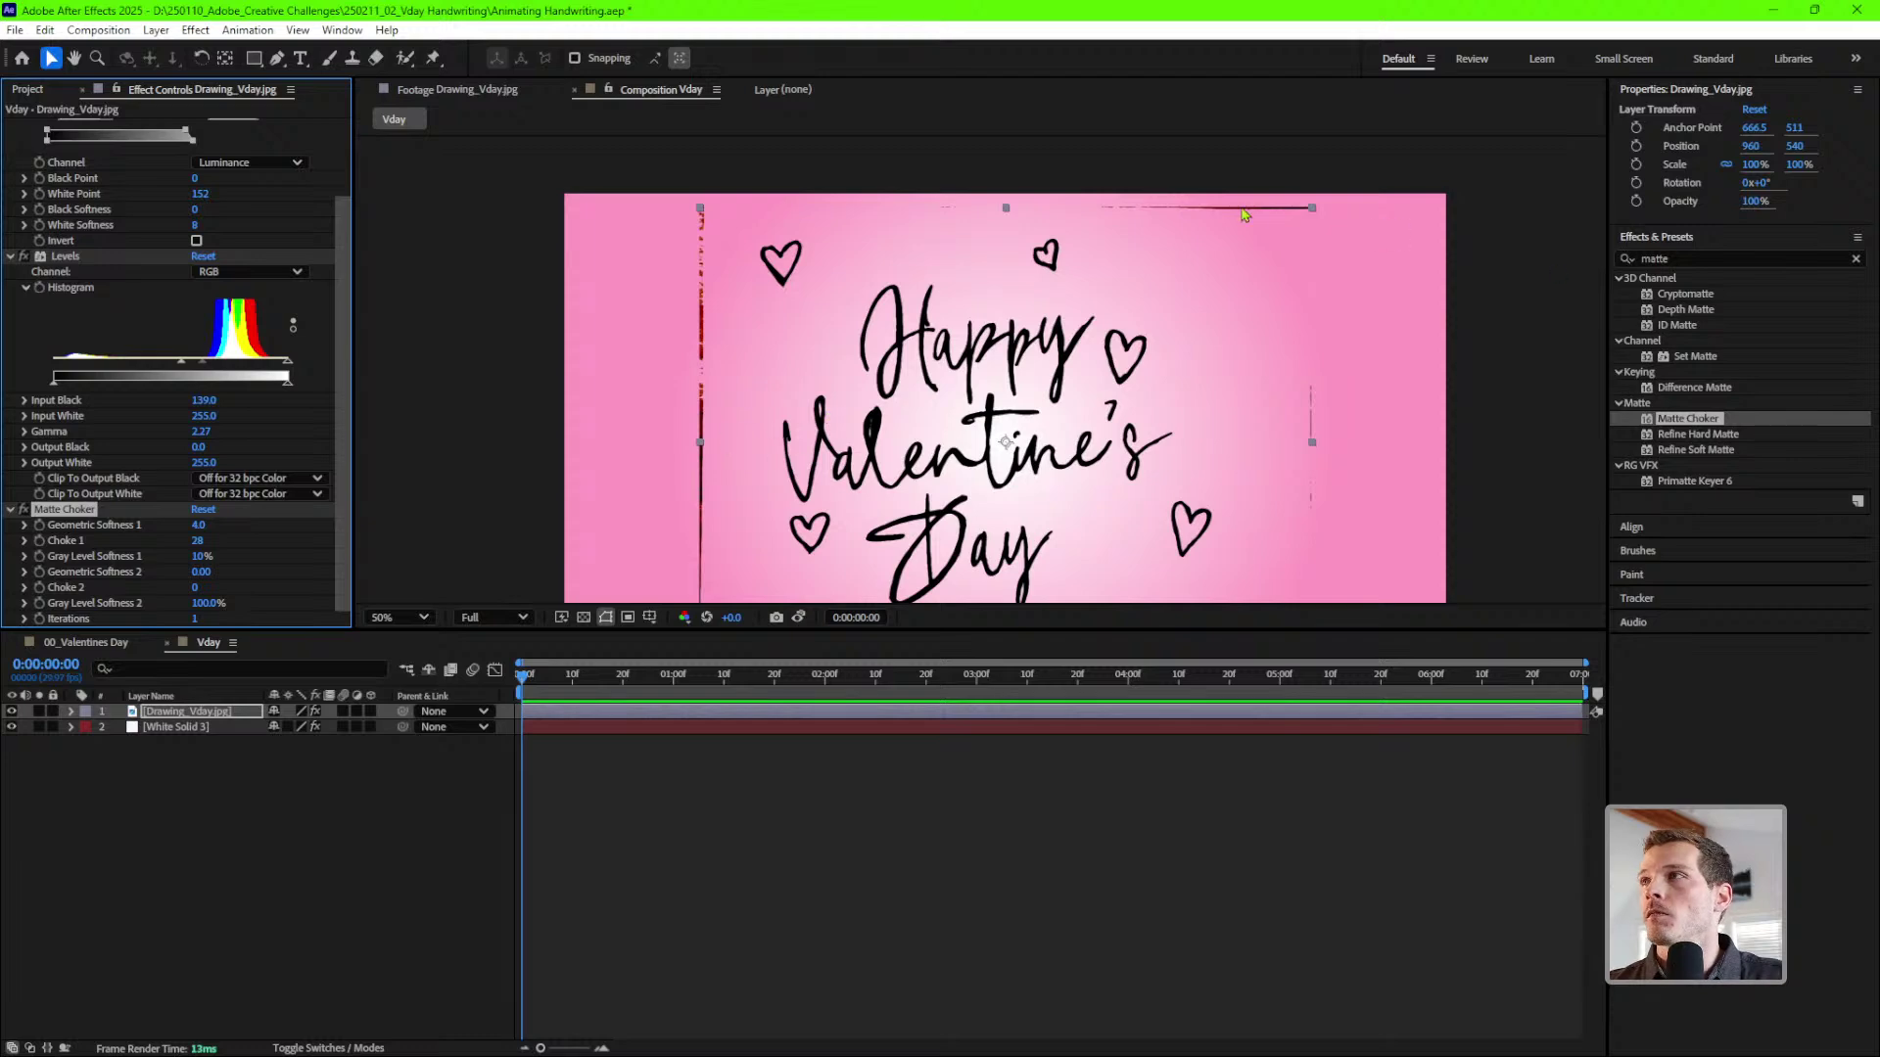
- In the finished 00_Valentines Day composition, examine how the mask paths trace the letter strokes on the Happy Valentines Day layer
left_click(205, 813)
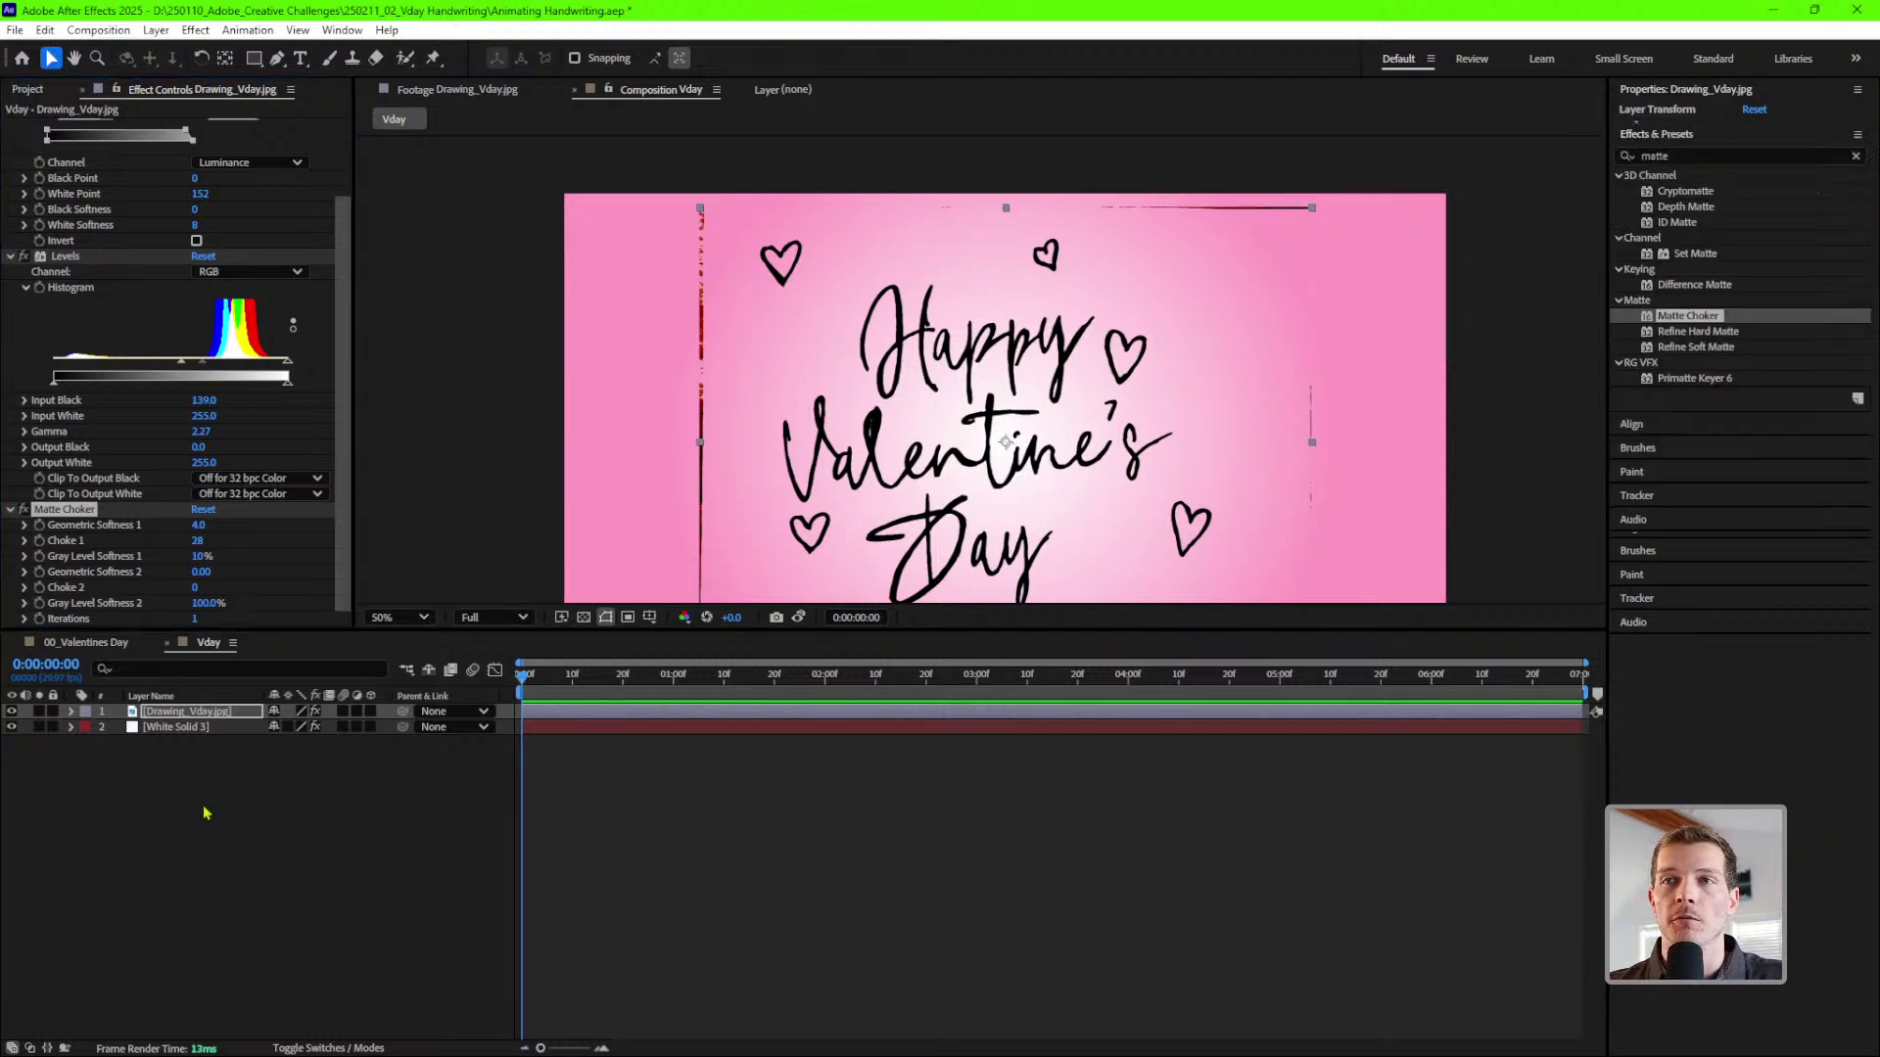
left_click(86, 644)
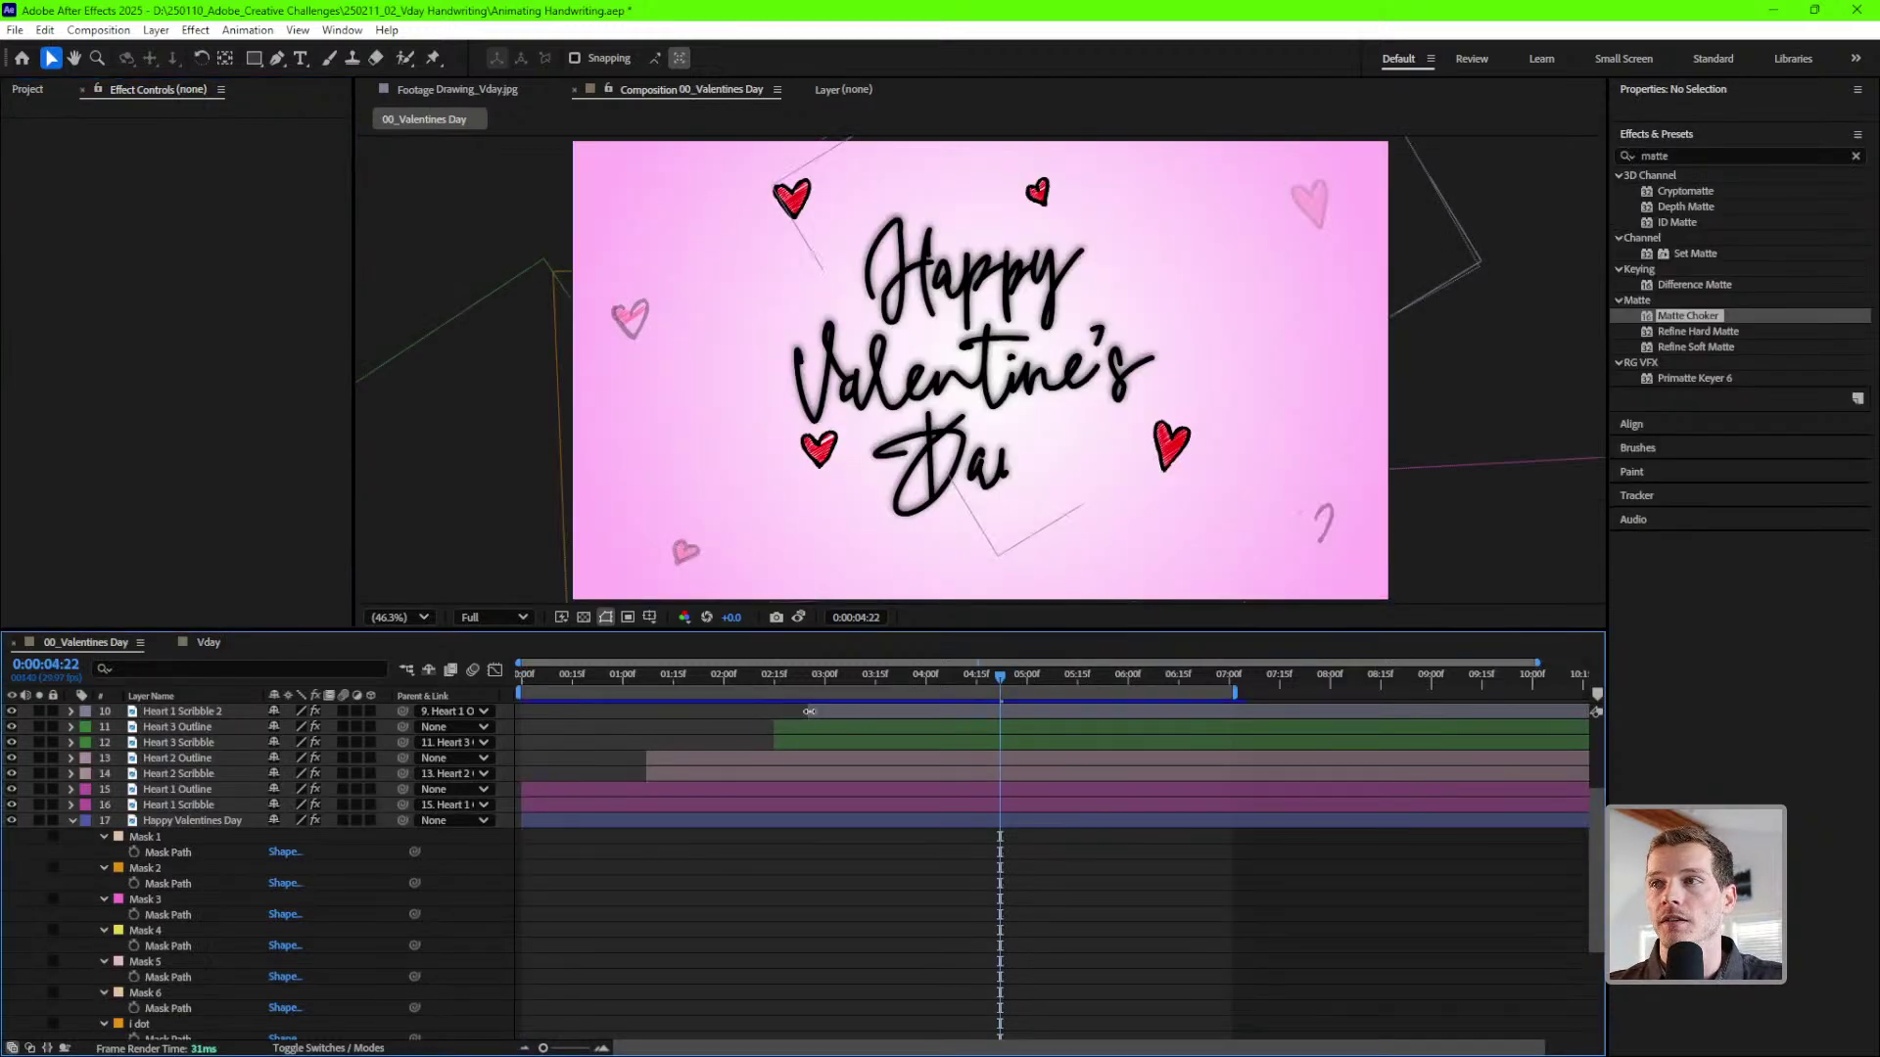
left_click(656, 686)
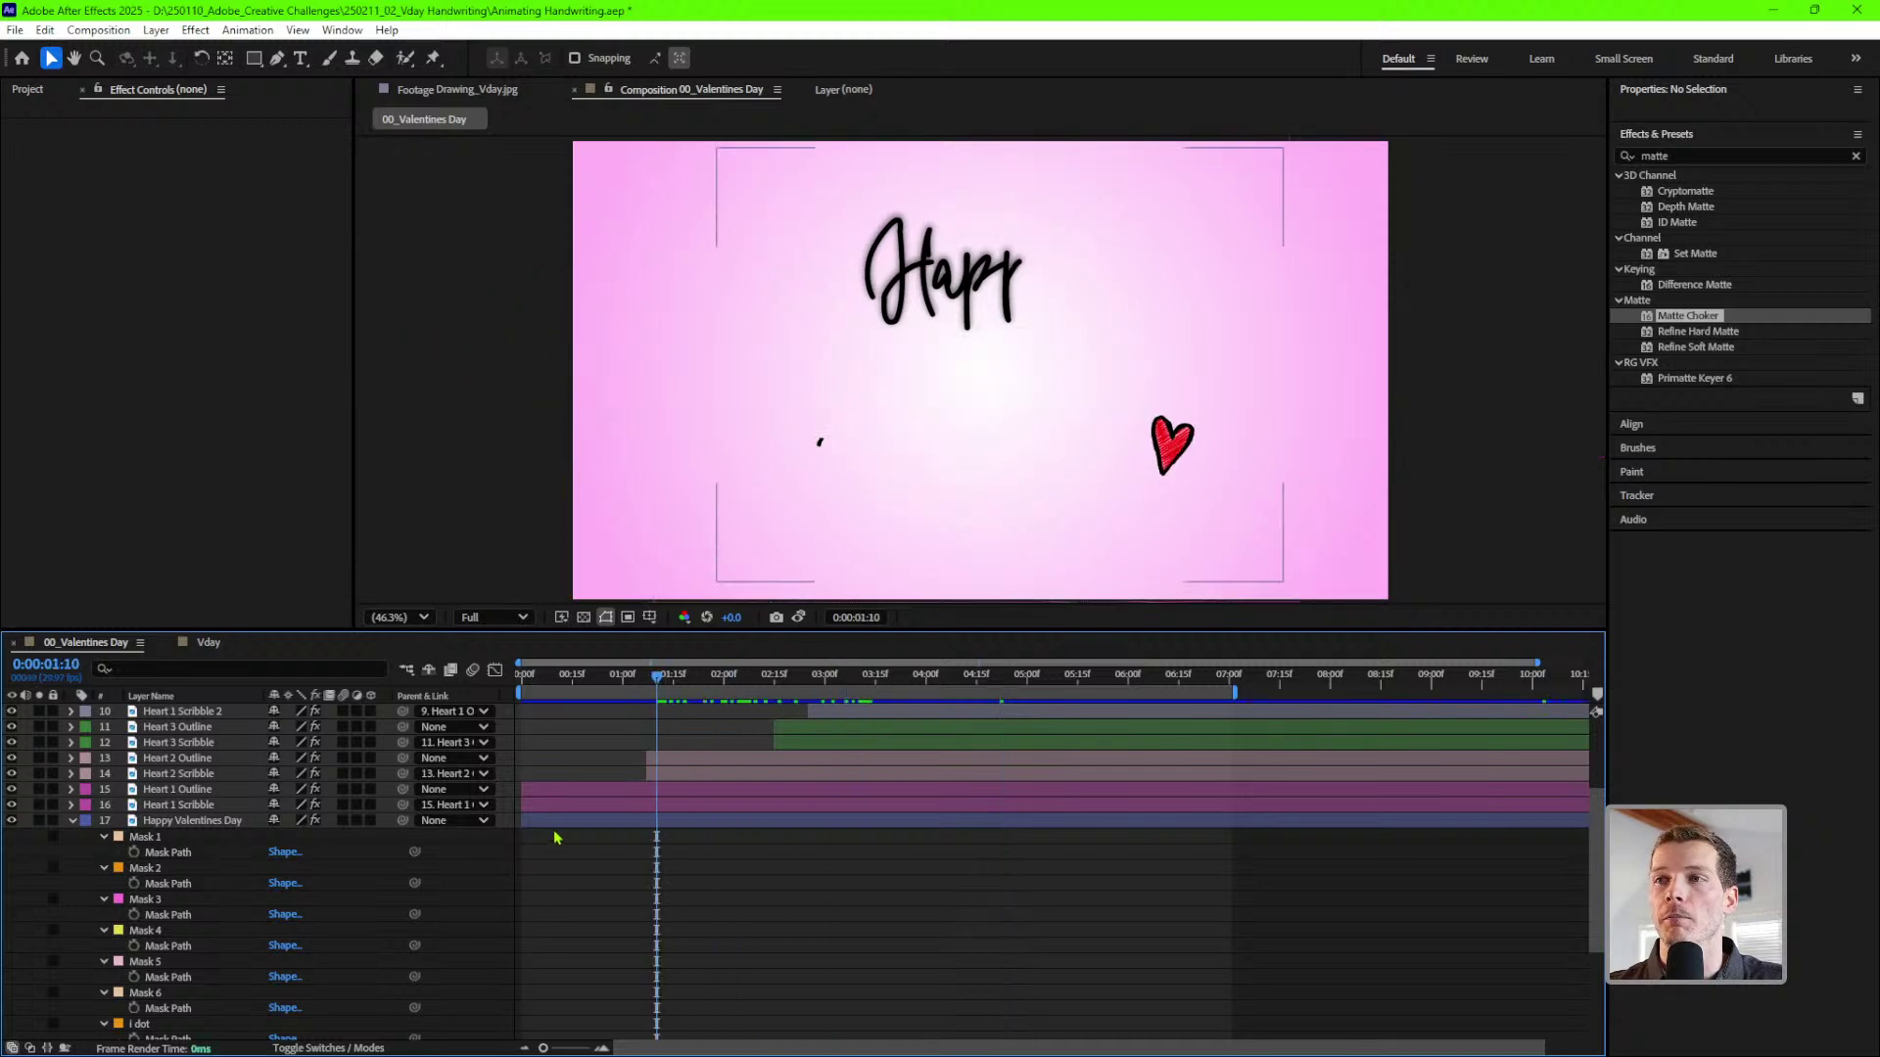
left_click(156, 839)
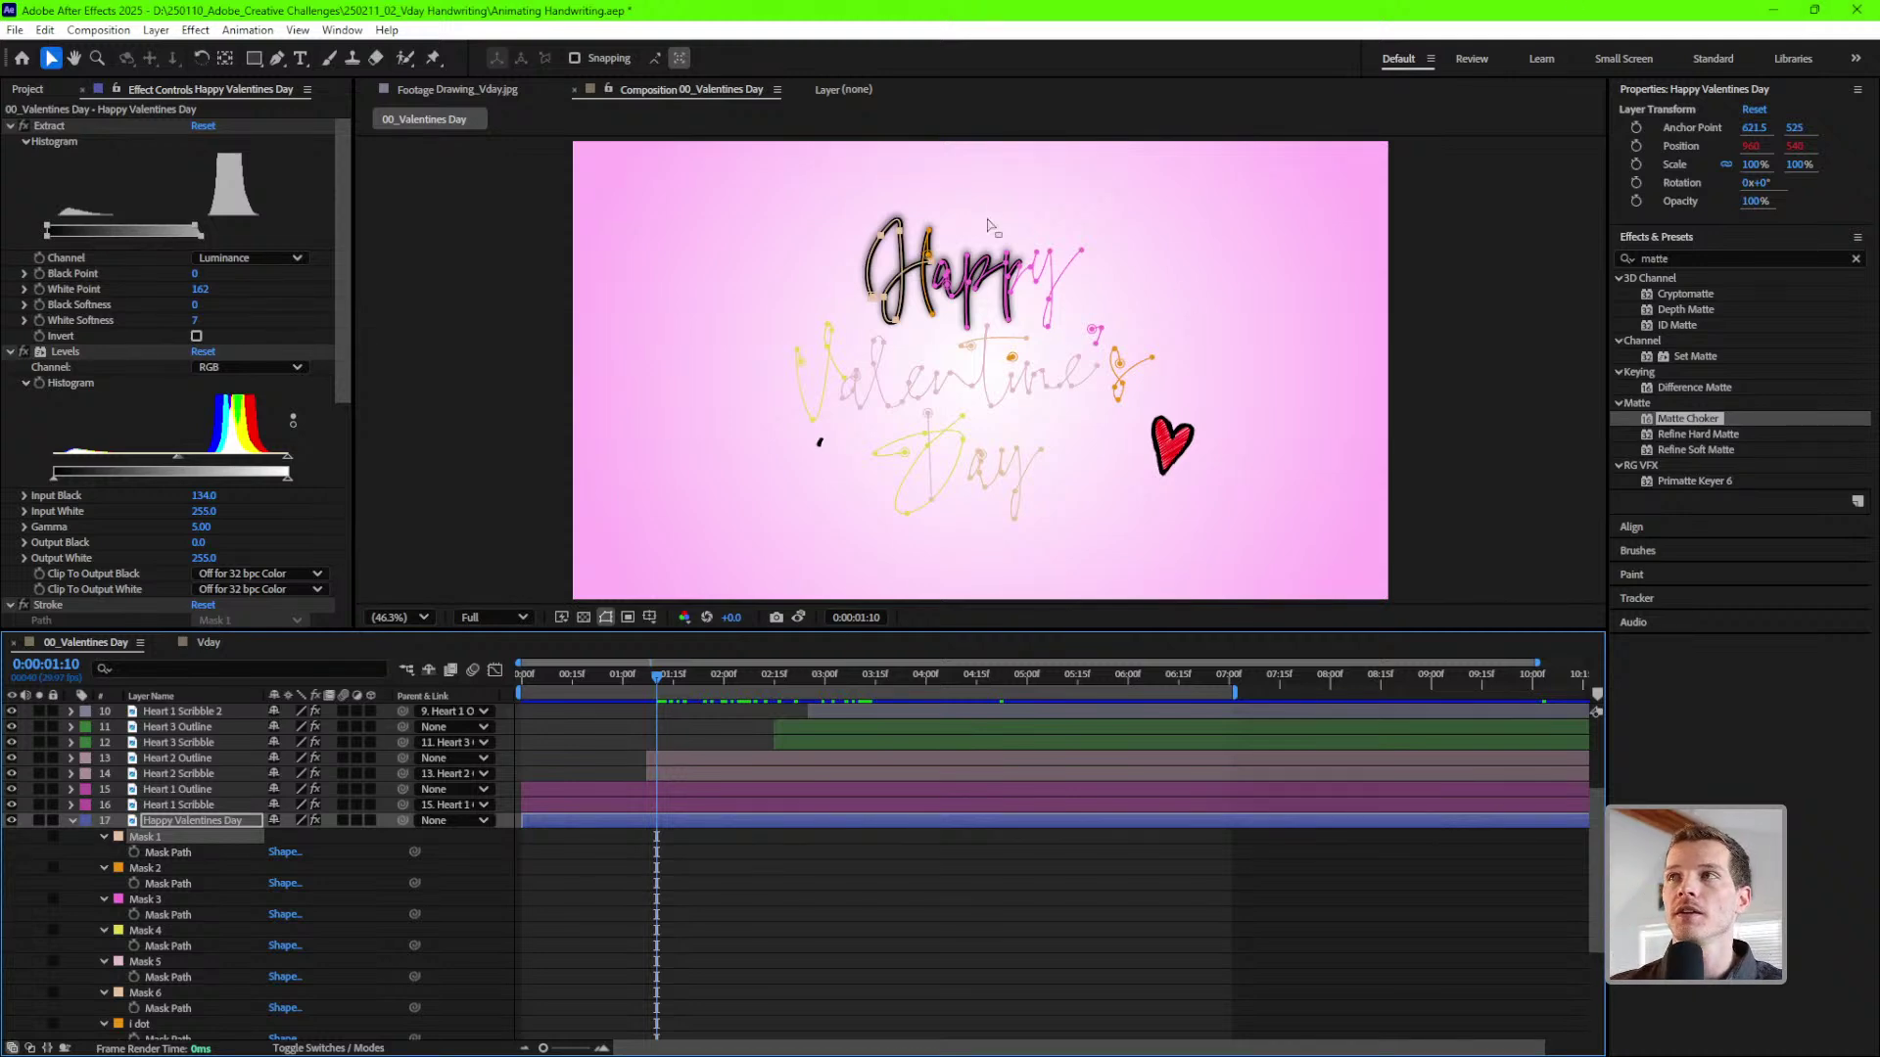
scroll(929, 257, "up", 1)
scroll(871, 266, "up", 2)
left_click_drag(726, 231, 942, 770)
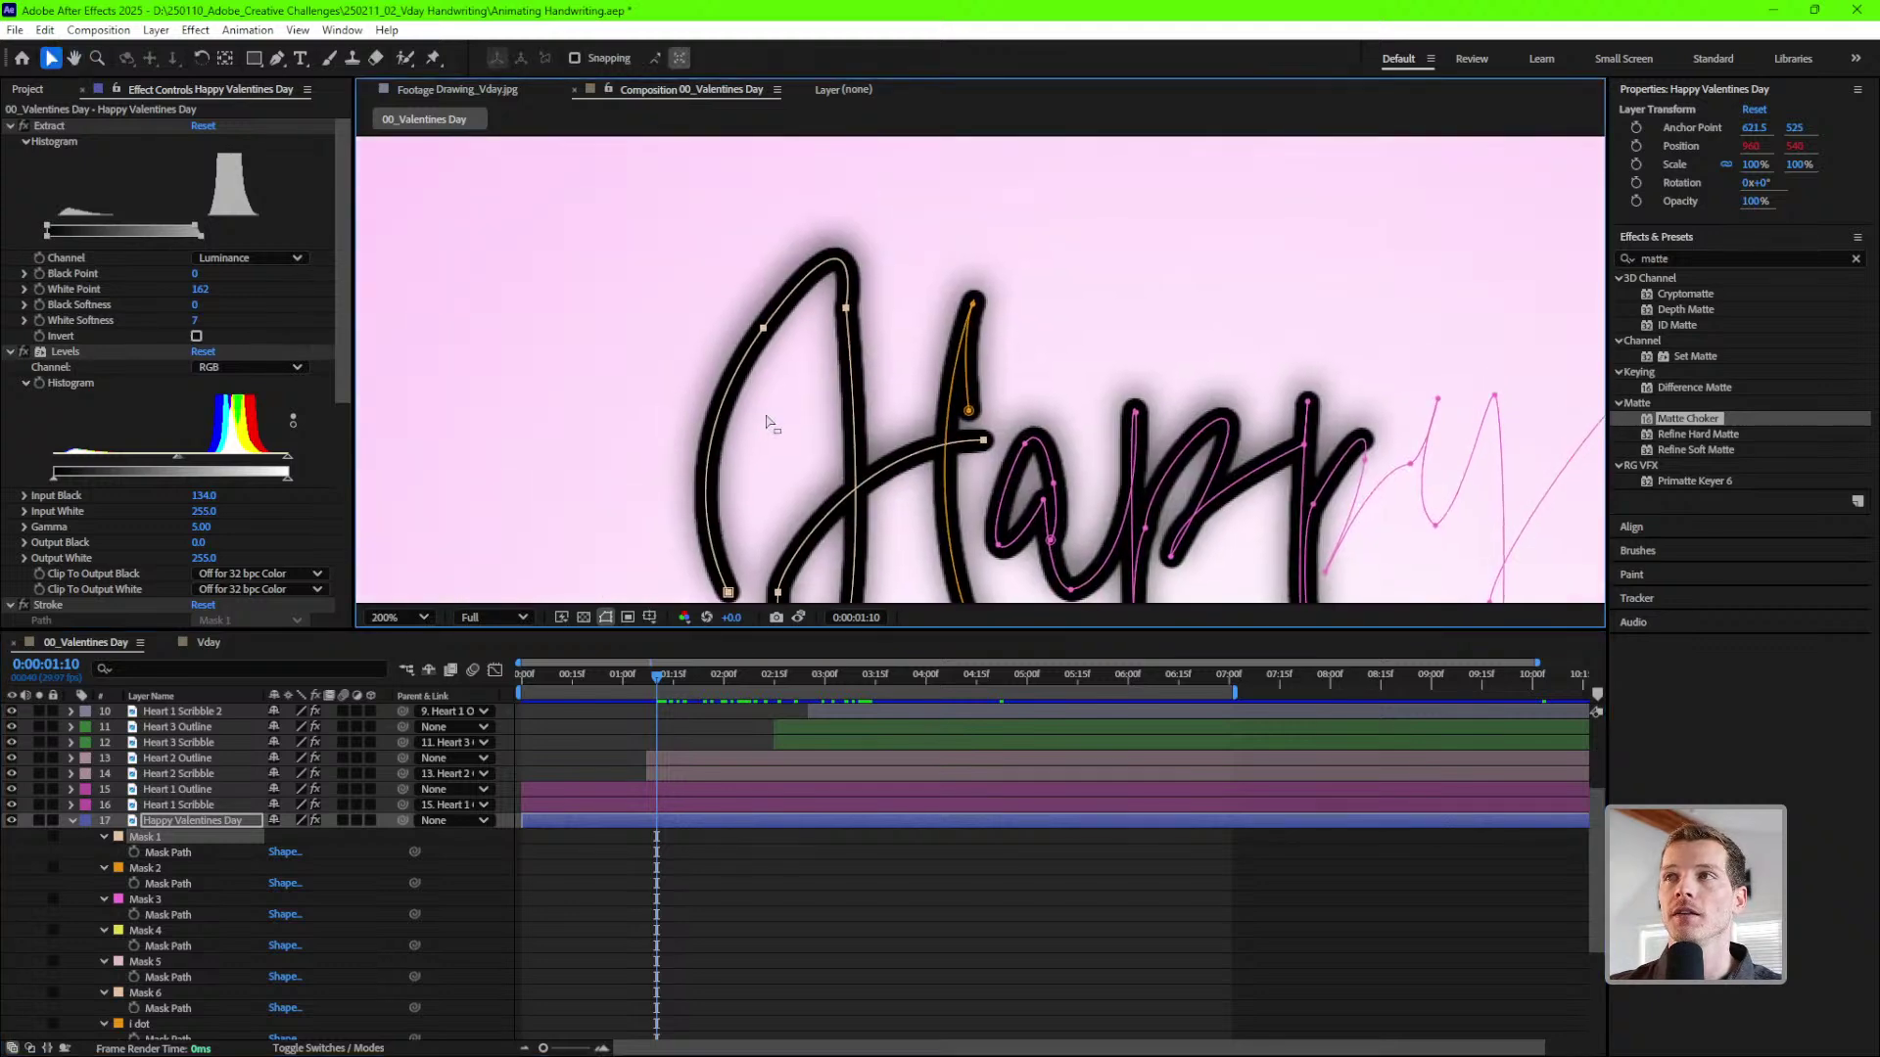
- Return to the Vday composition and activate the Pen tool with the Drawing_Vday.jpg layer selected
left_click(208, 643)
left_click(161, 710)
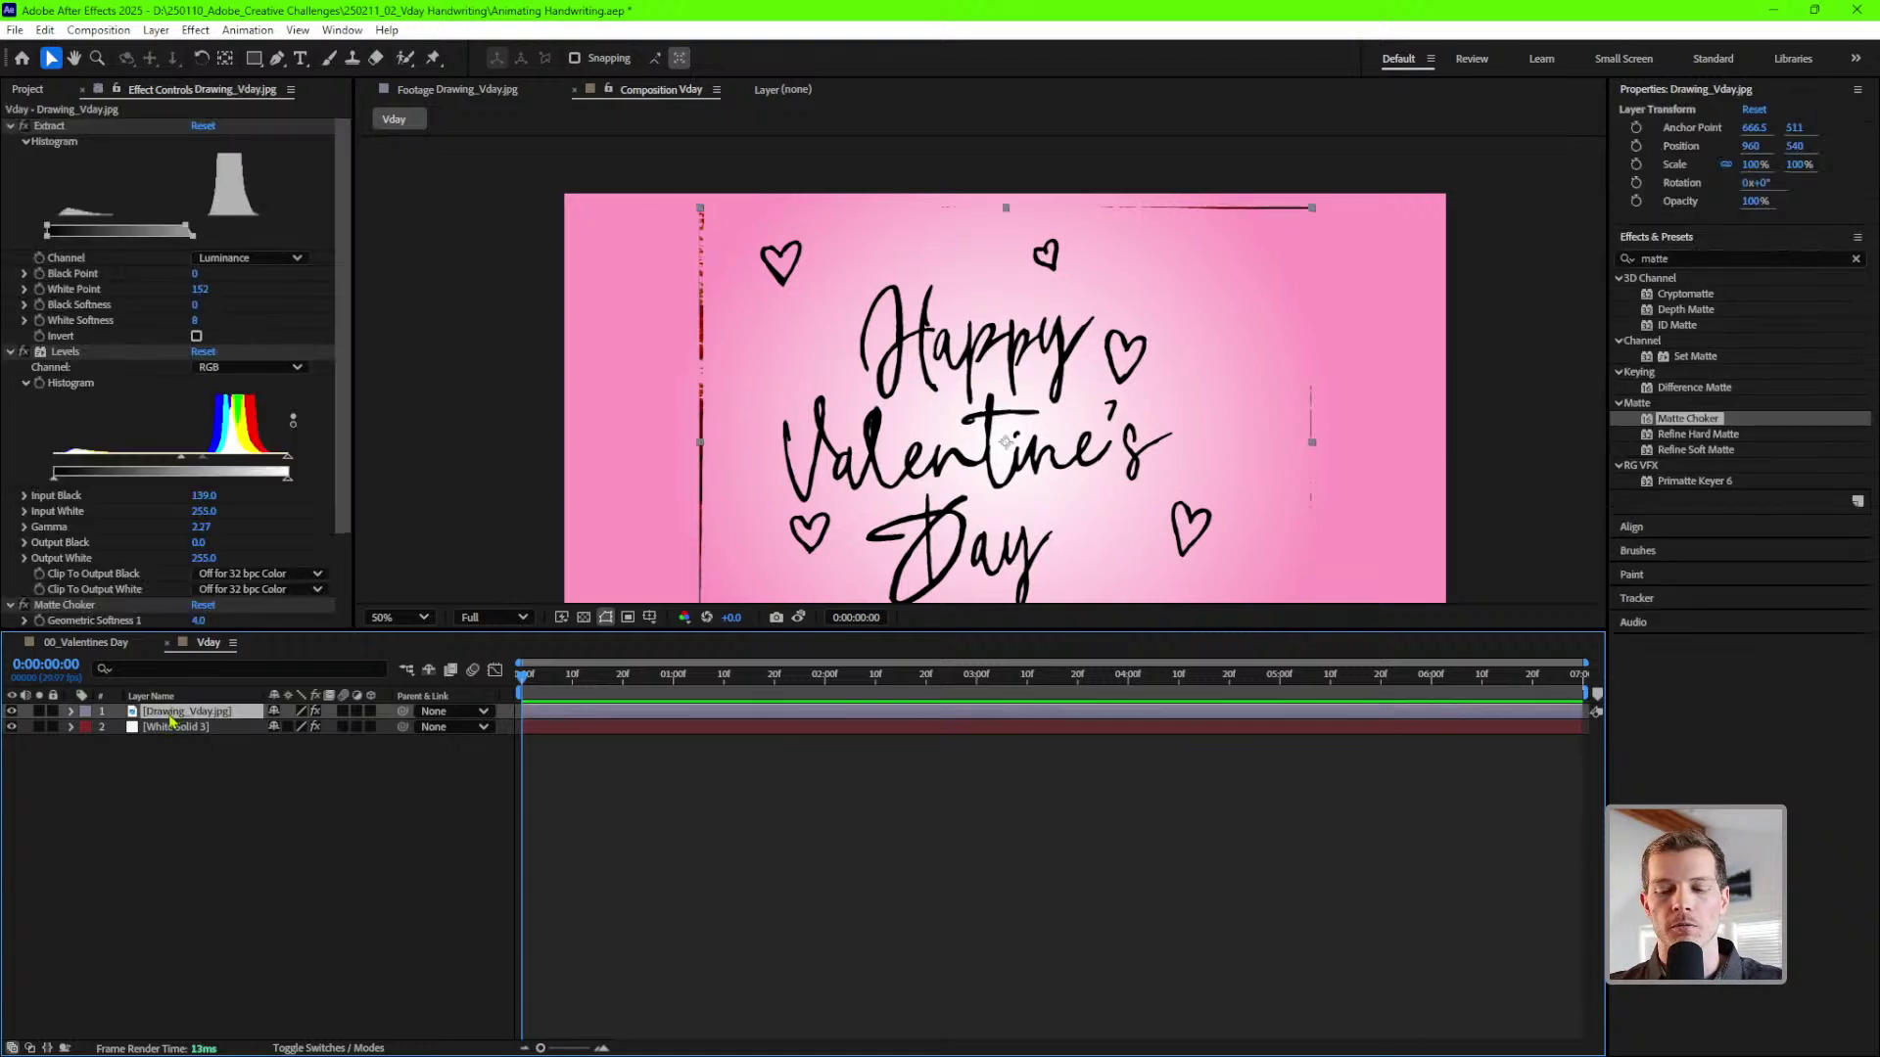
left_click(277, 59)
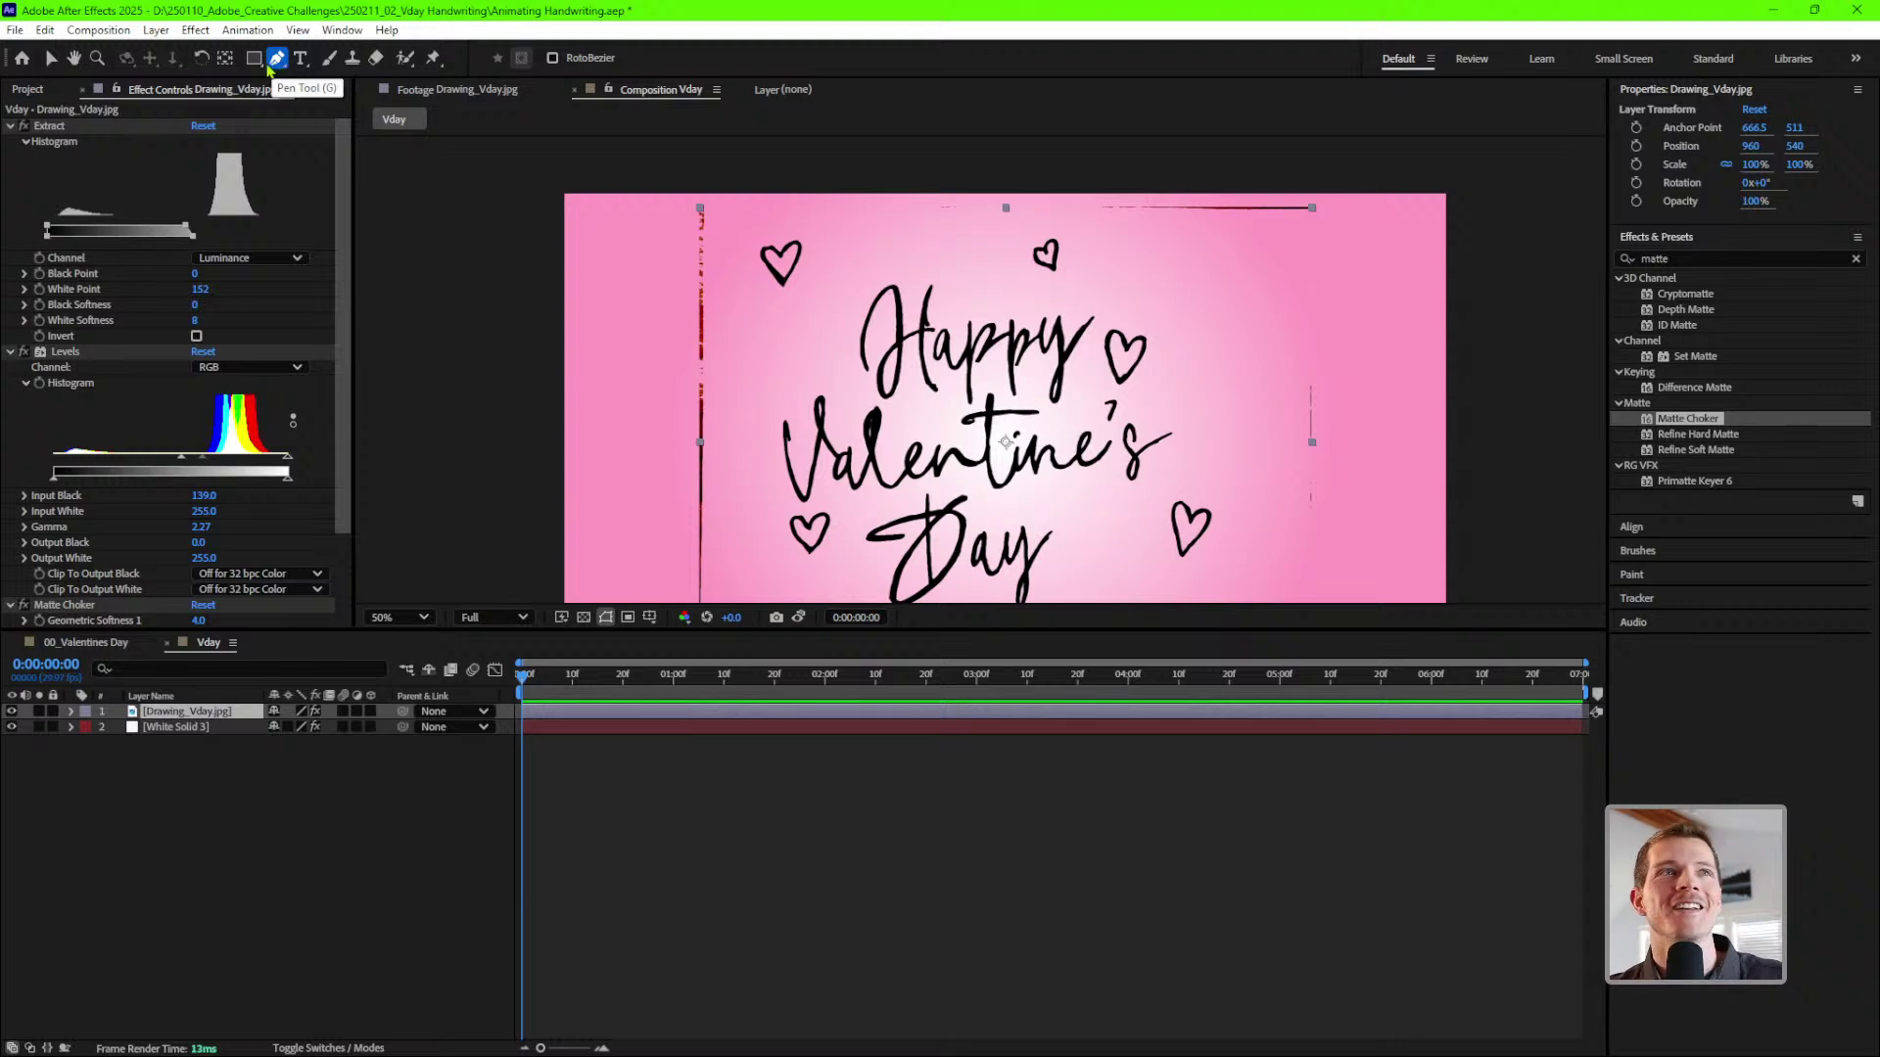
scroll(982, 364, "up", 2)
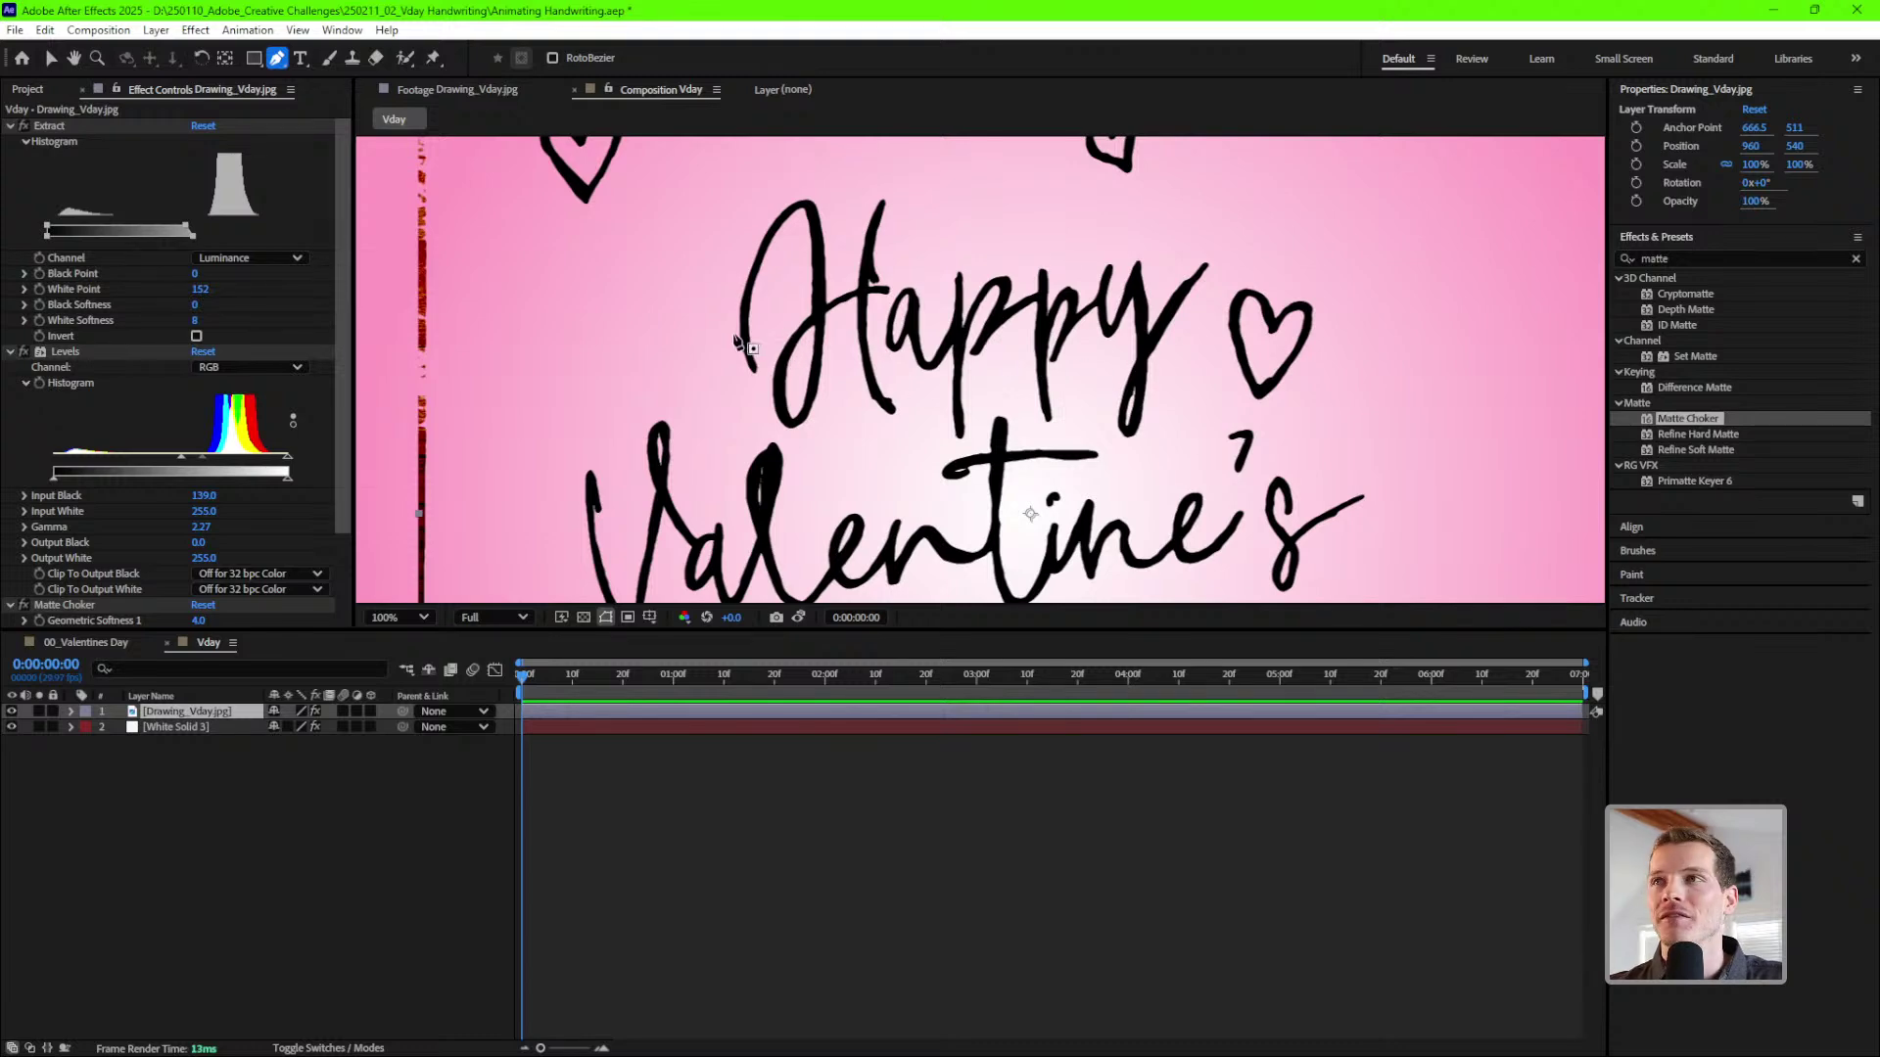
left_click(190, 715)
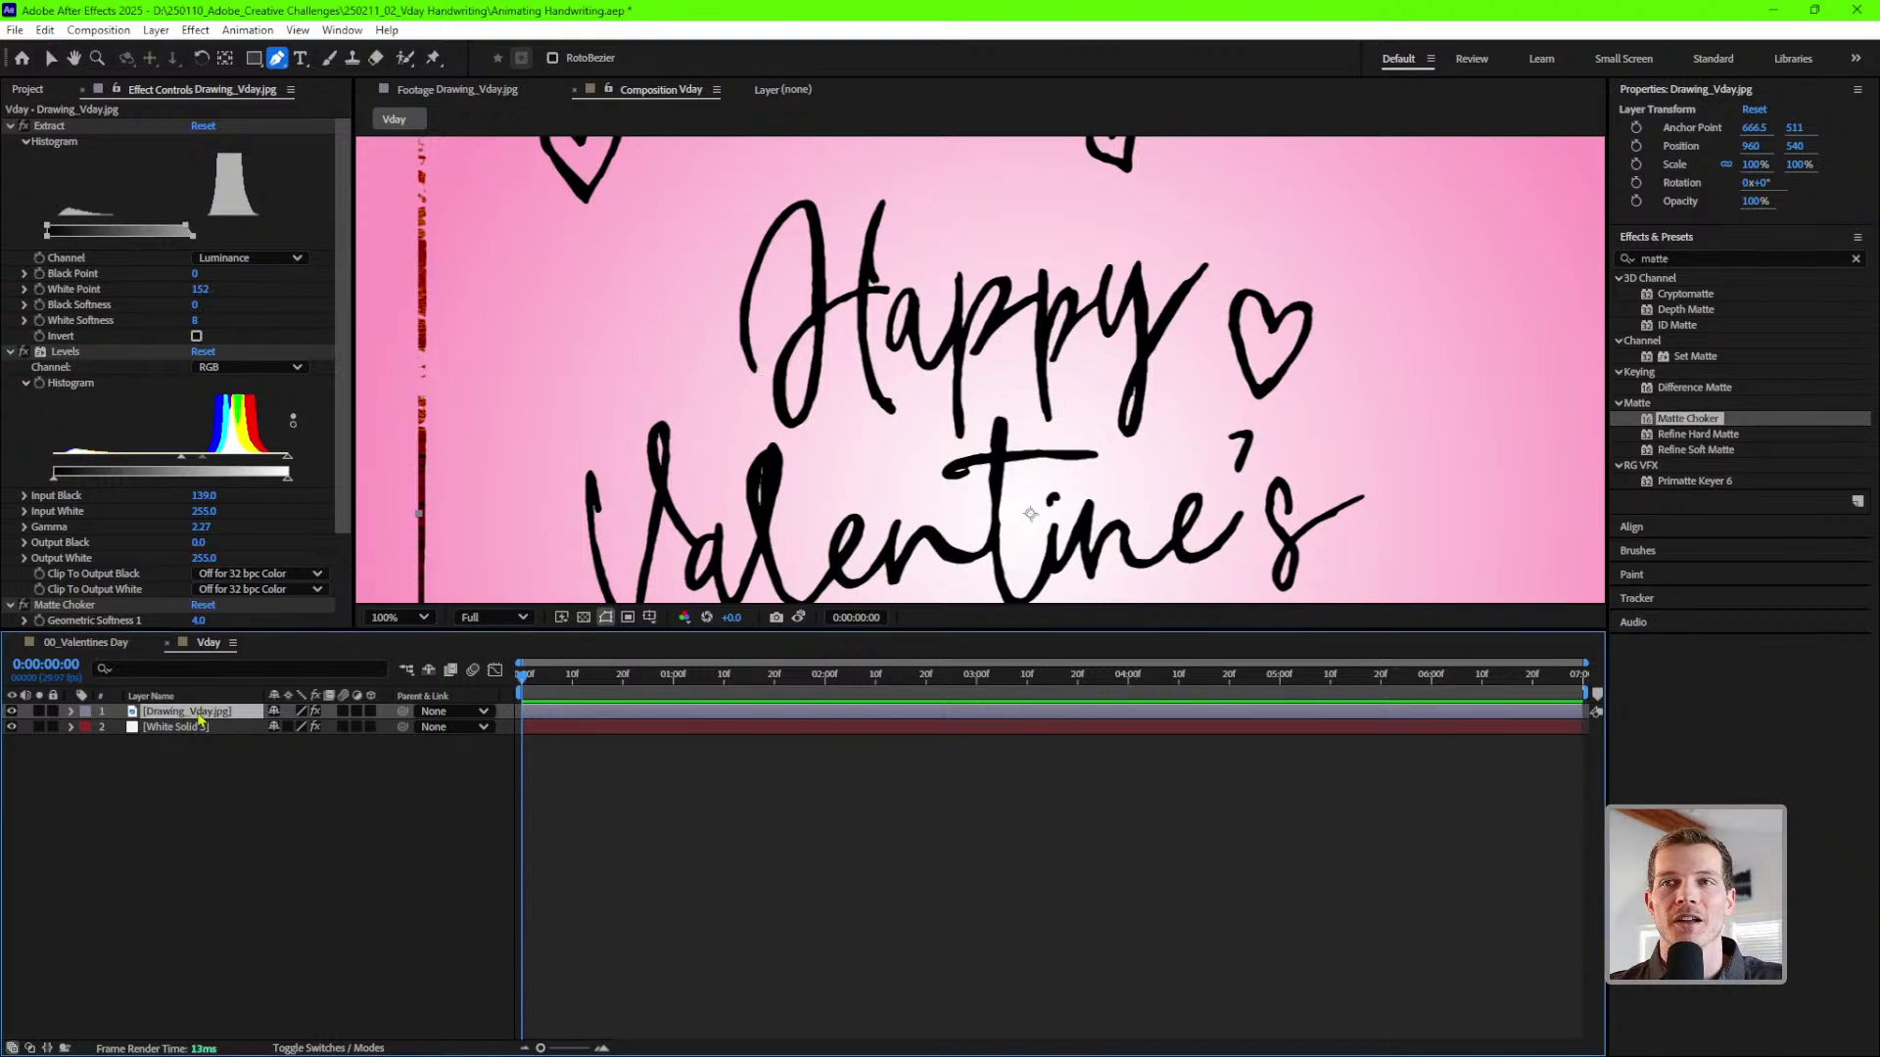
- With no layer selected, draw an open four-point curved path beside the H of Happy to create a shape layer
left_click(182, 756)
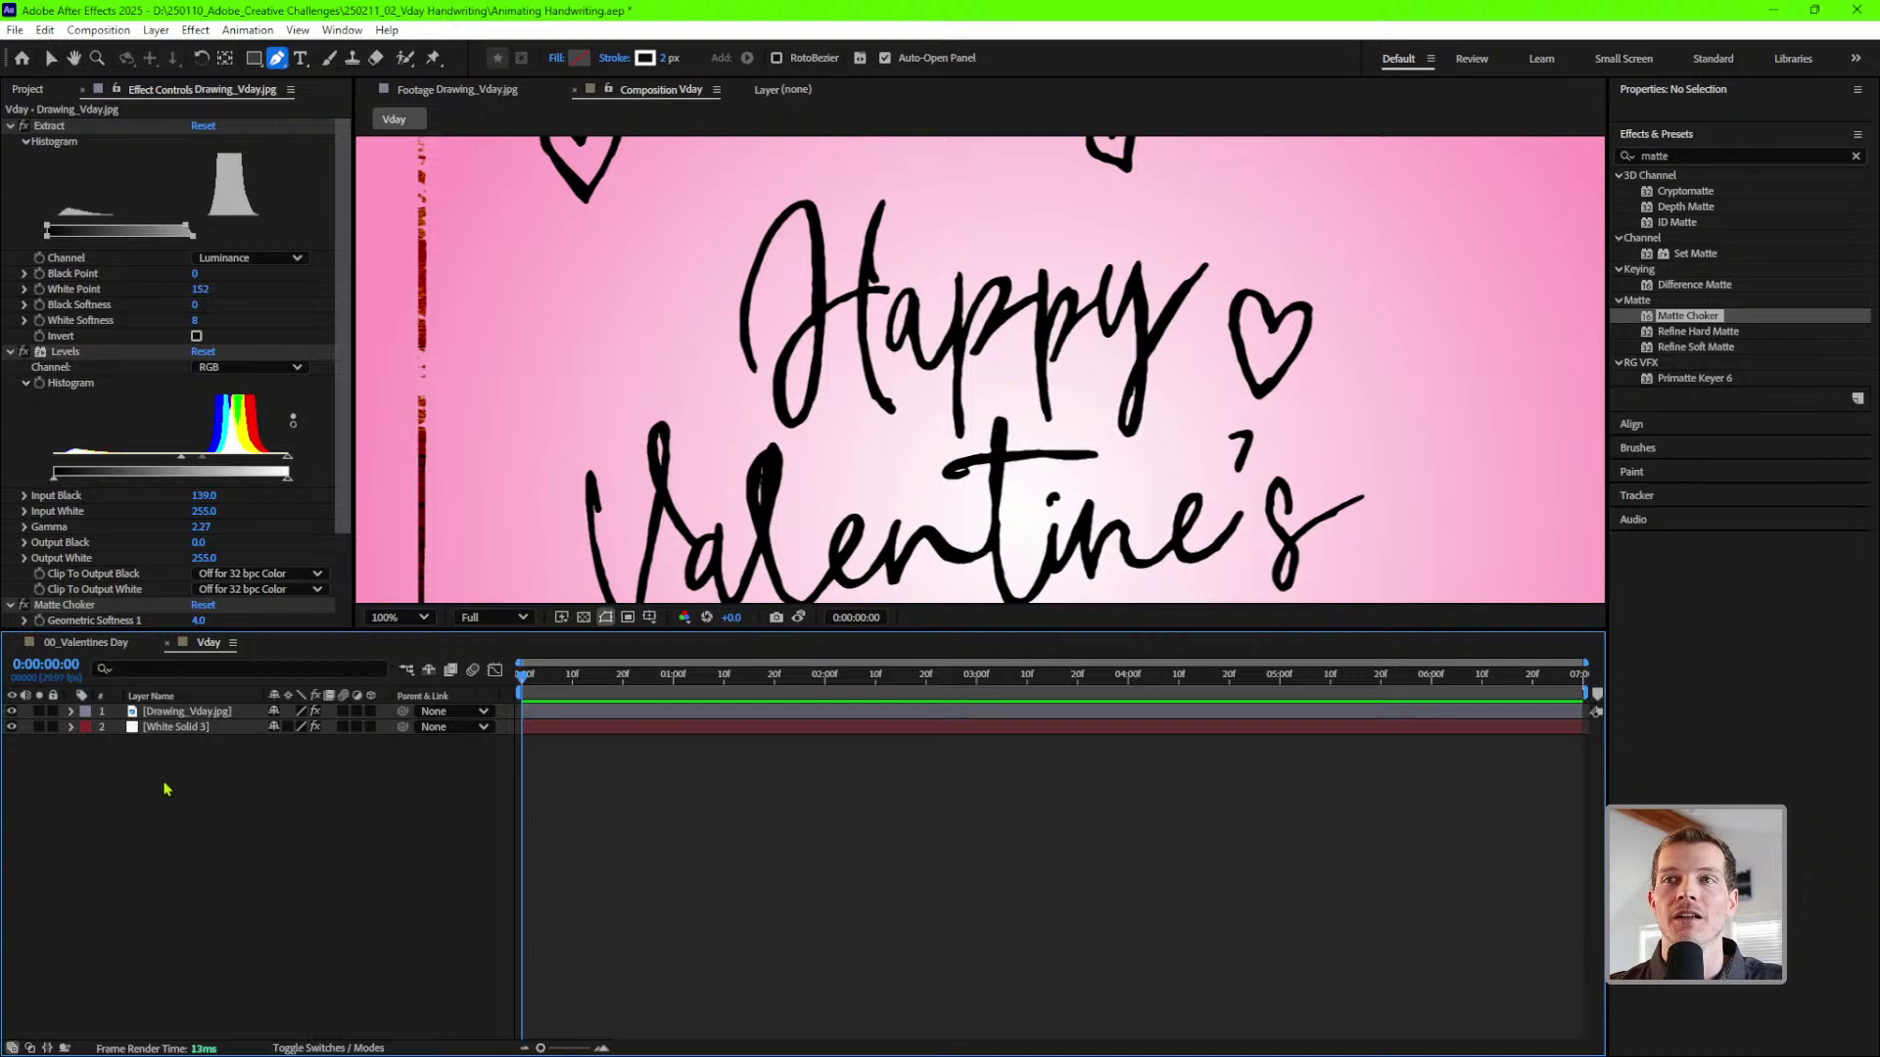
left_click(696, 307)
left_click_drag(746, 324, 744, 343)
left_click_drag(712, 392, 695, 395)
left_click(604, 362)
left_click(192, 718)
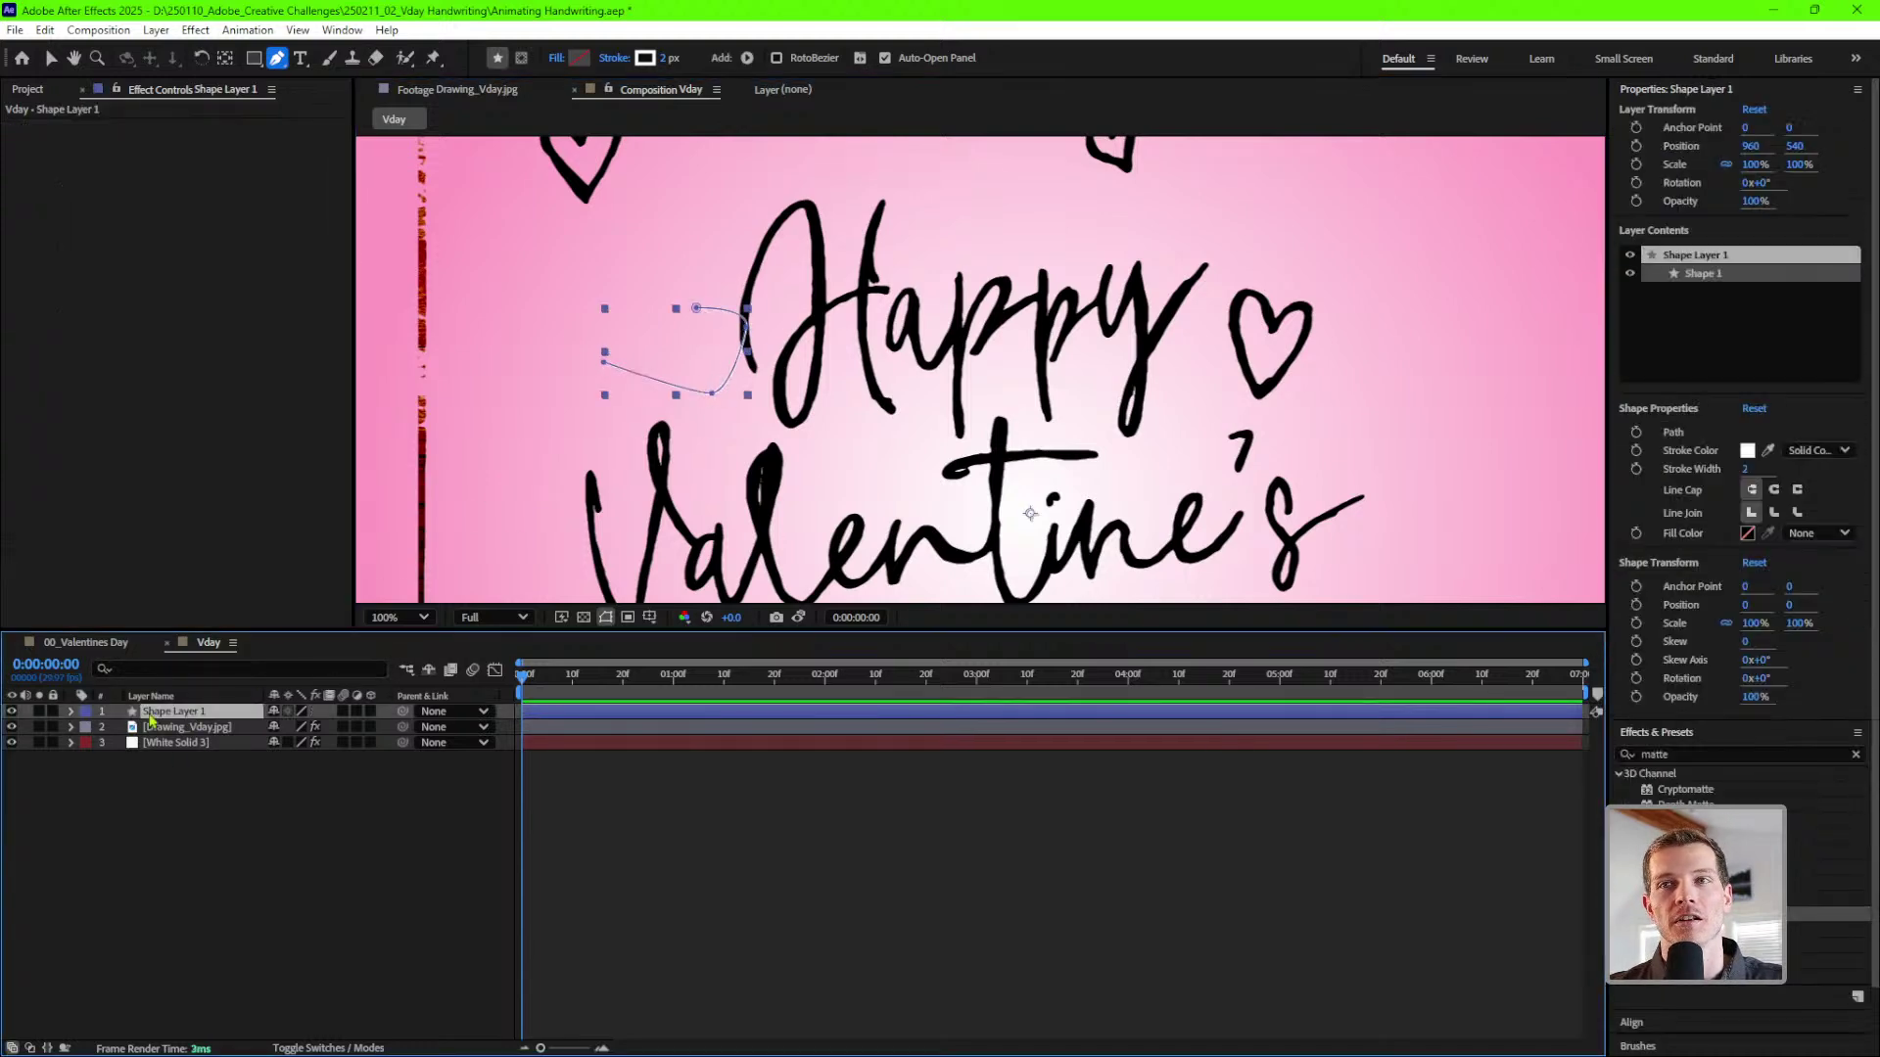
- Delete the test shape layer and ready the Pen tool on the Drawing_Vday.jpg layer
key("Delete")
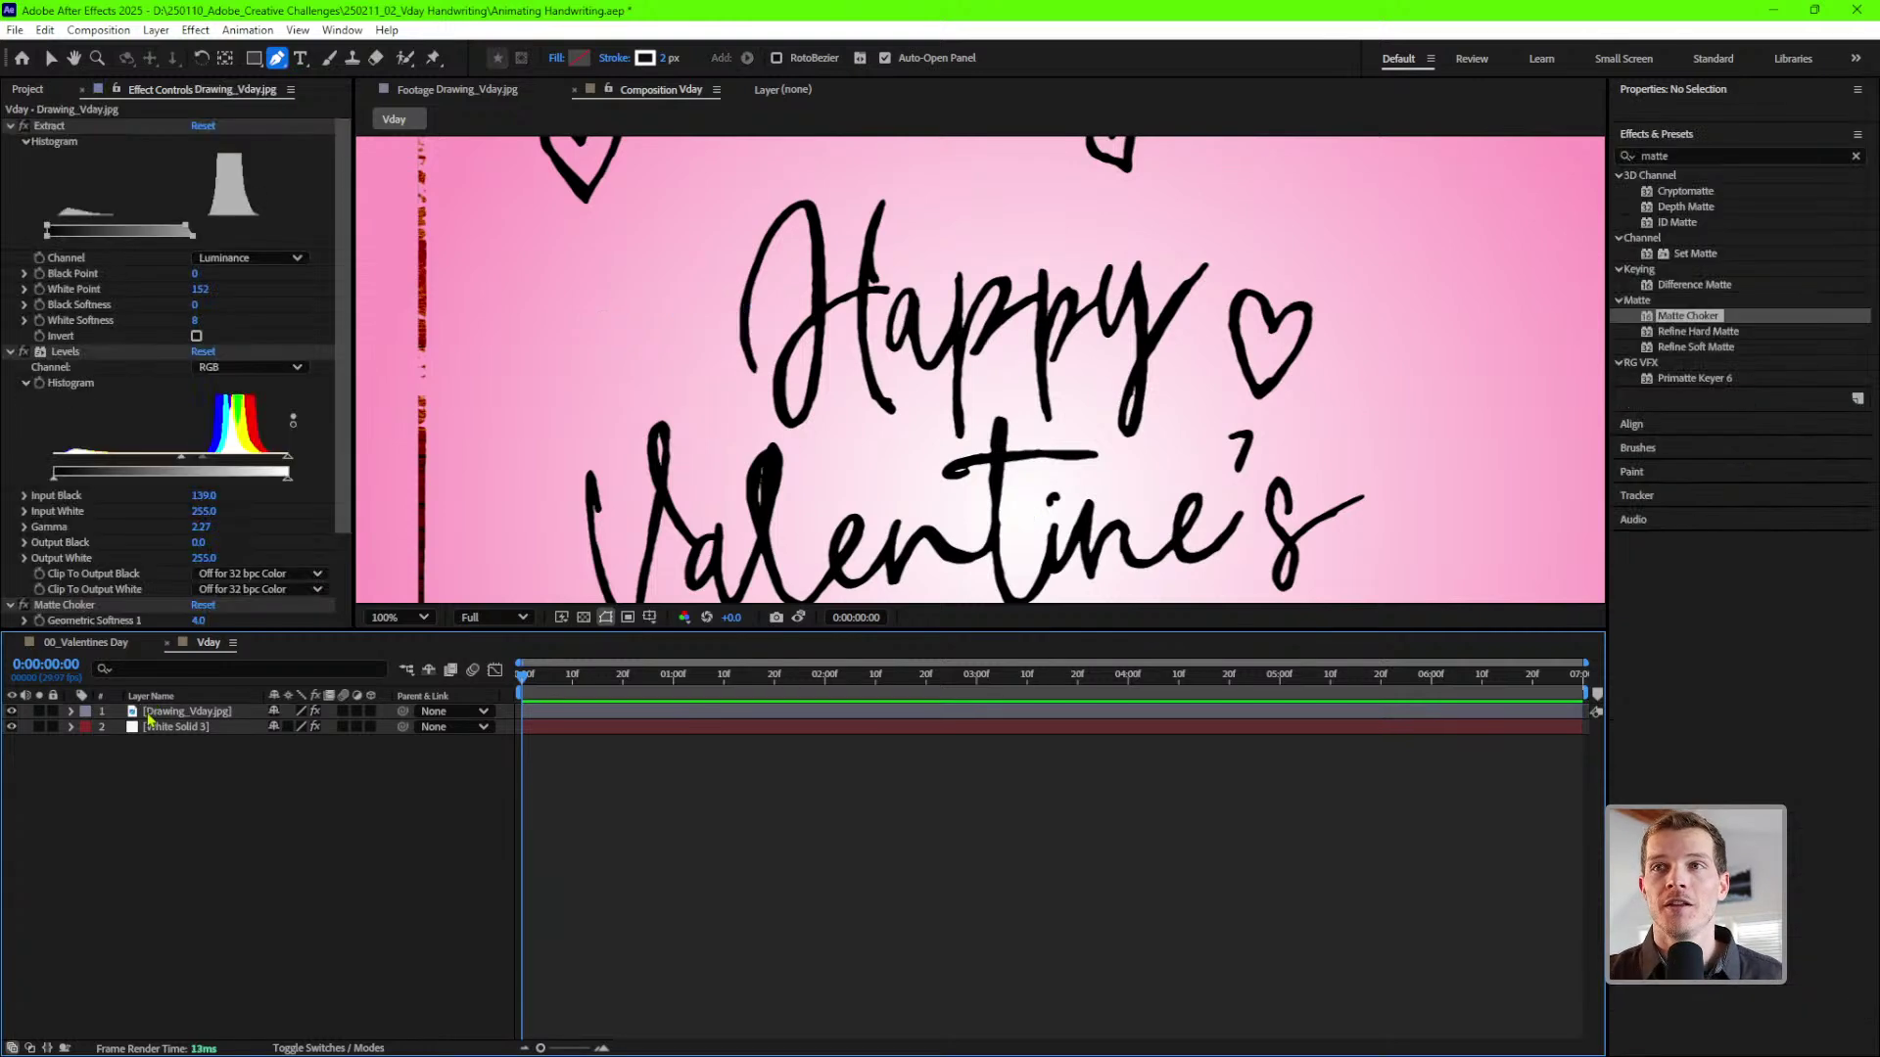
left_click(150, 719)
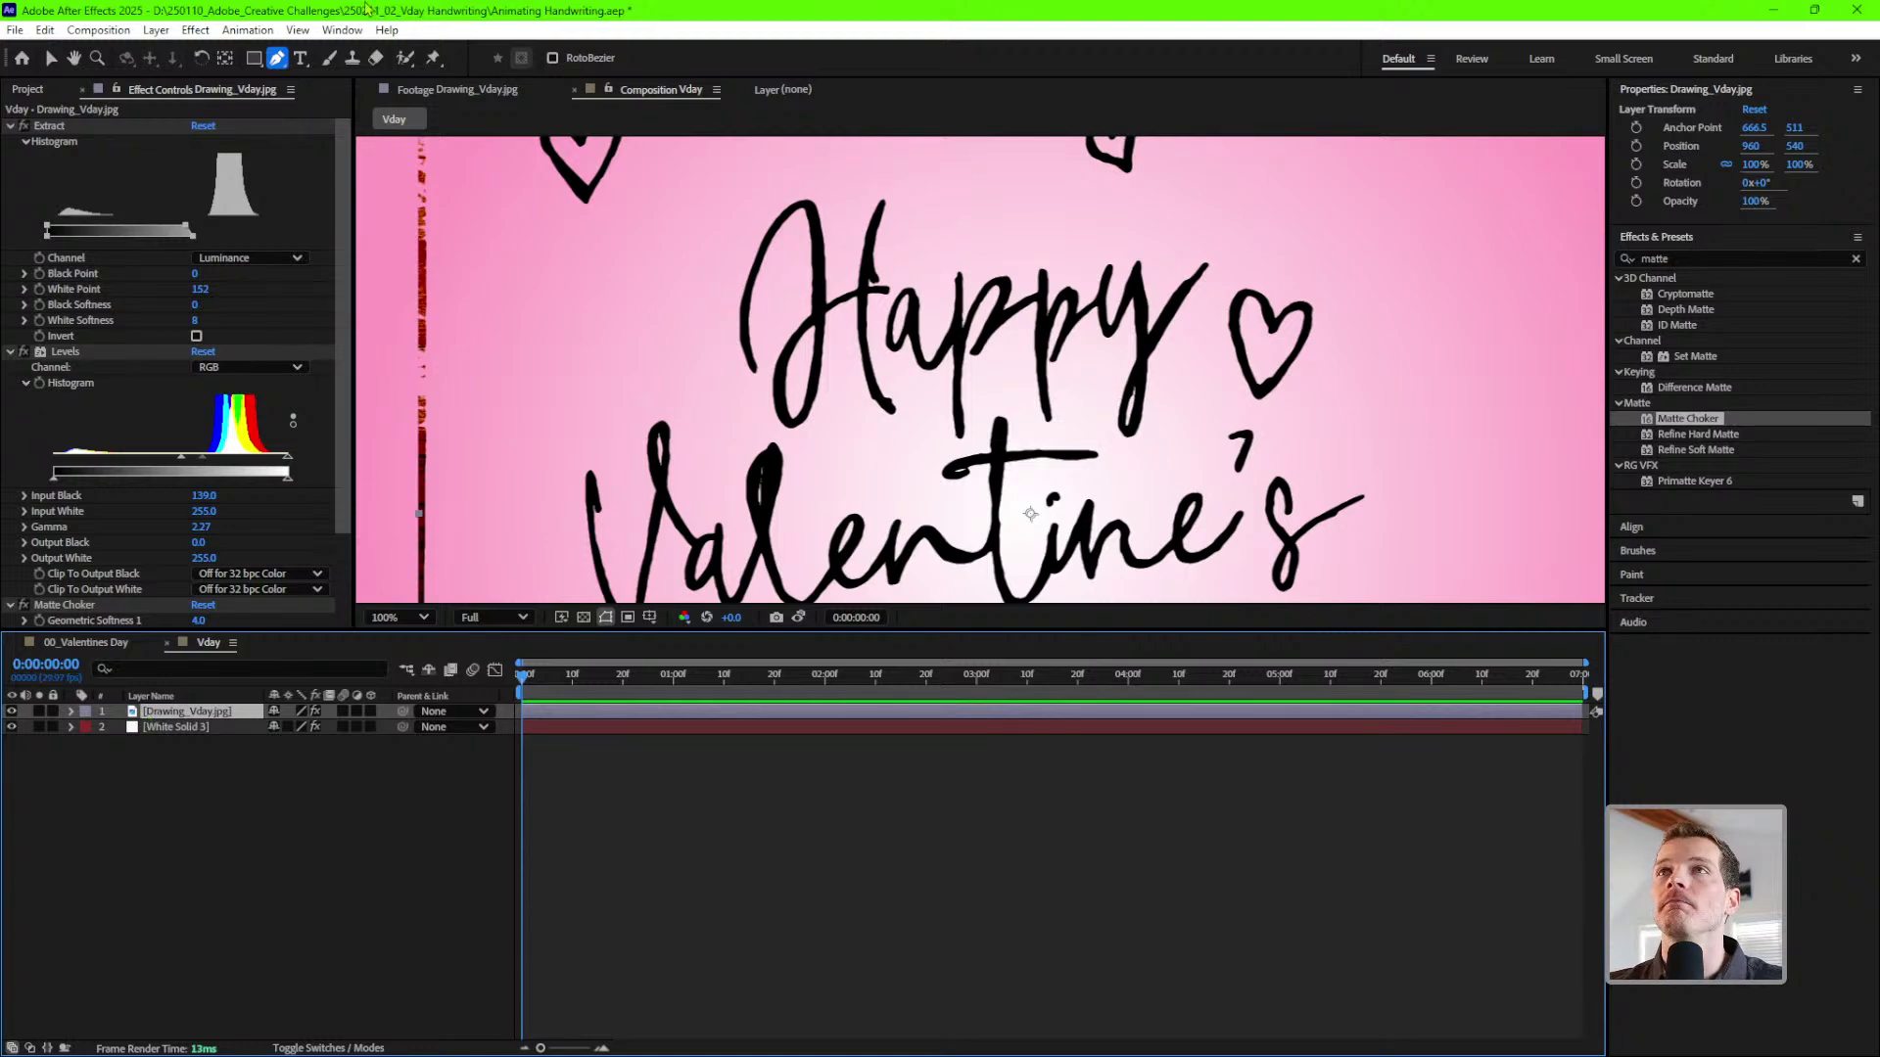
left_click(277, 60)
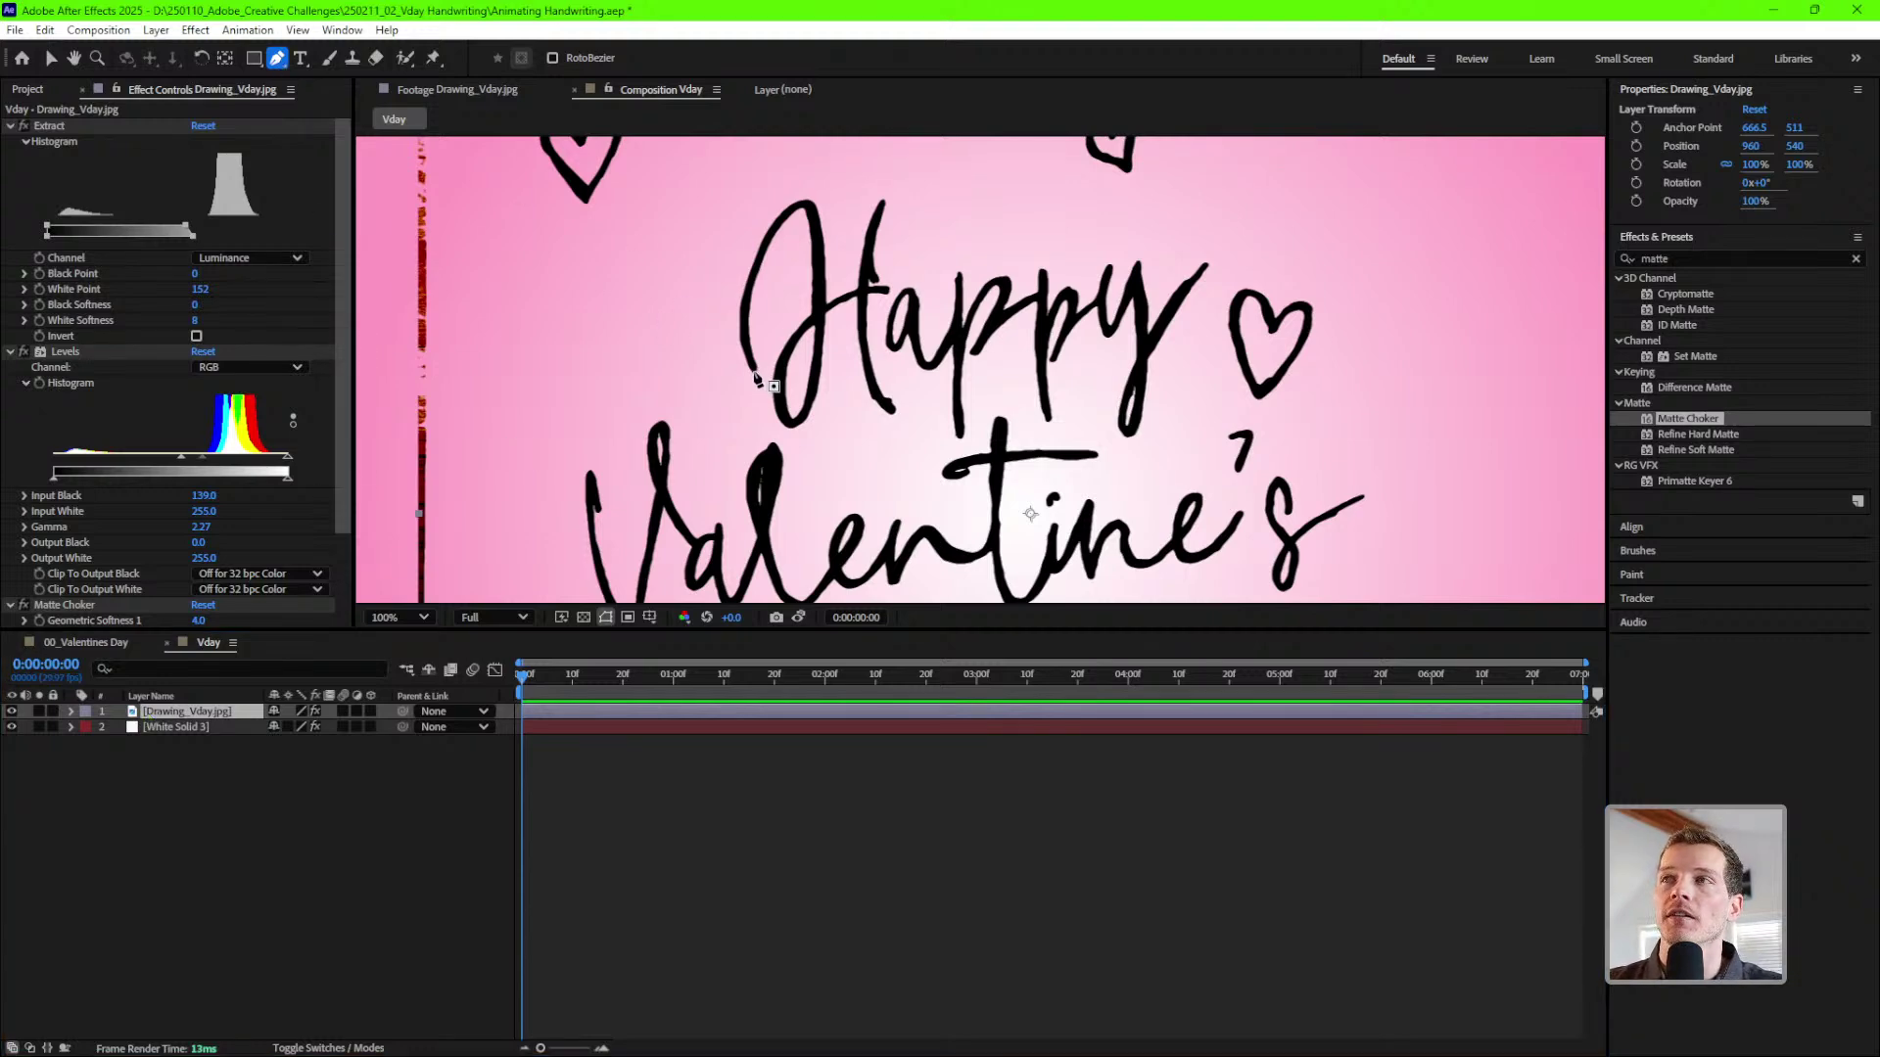
- Trace the H's looping left stroke and crossbar in Happy with an open curved mask path, finishing at the crossbar's end
scroll(754, 352, "up", 1)
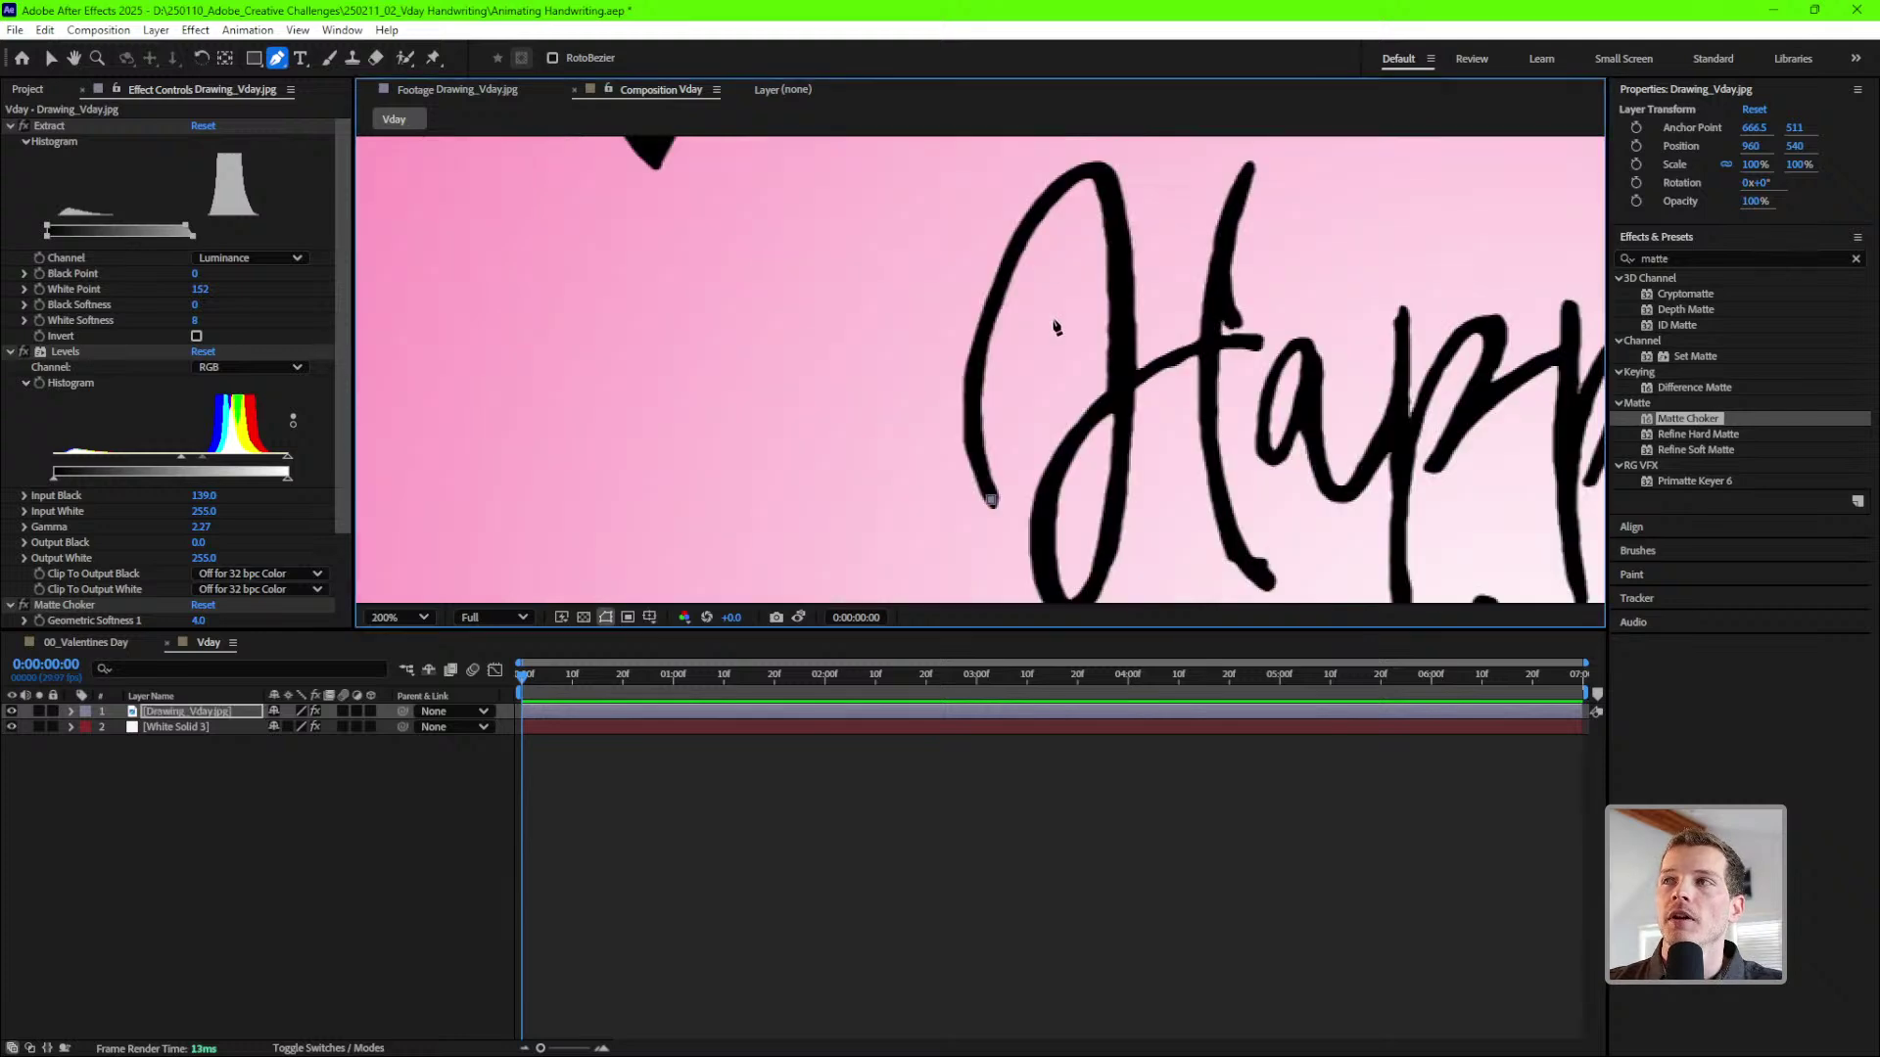
left_click_drag(893, 338, 767, 308)
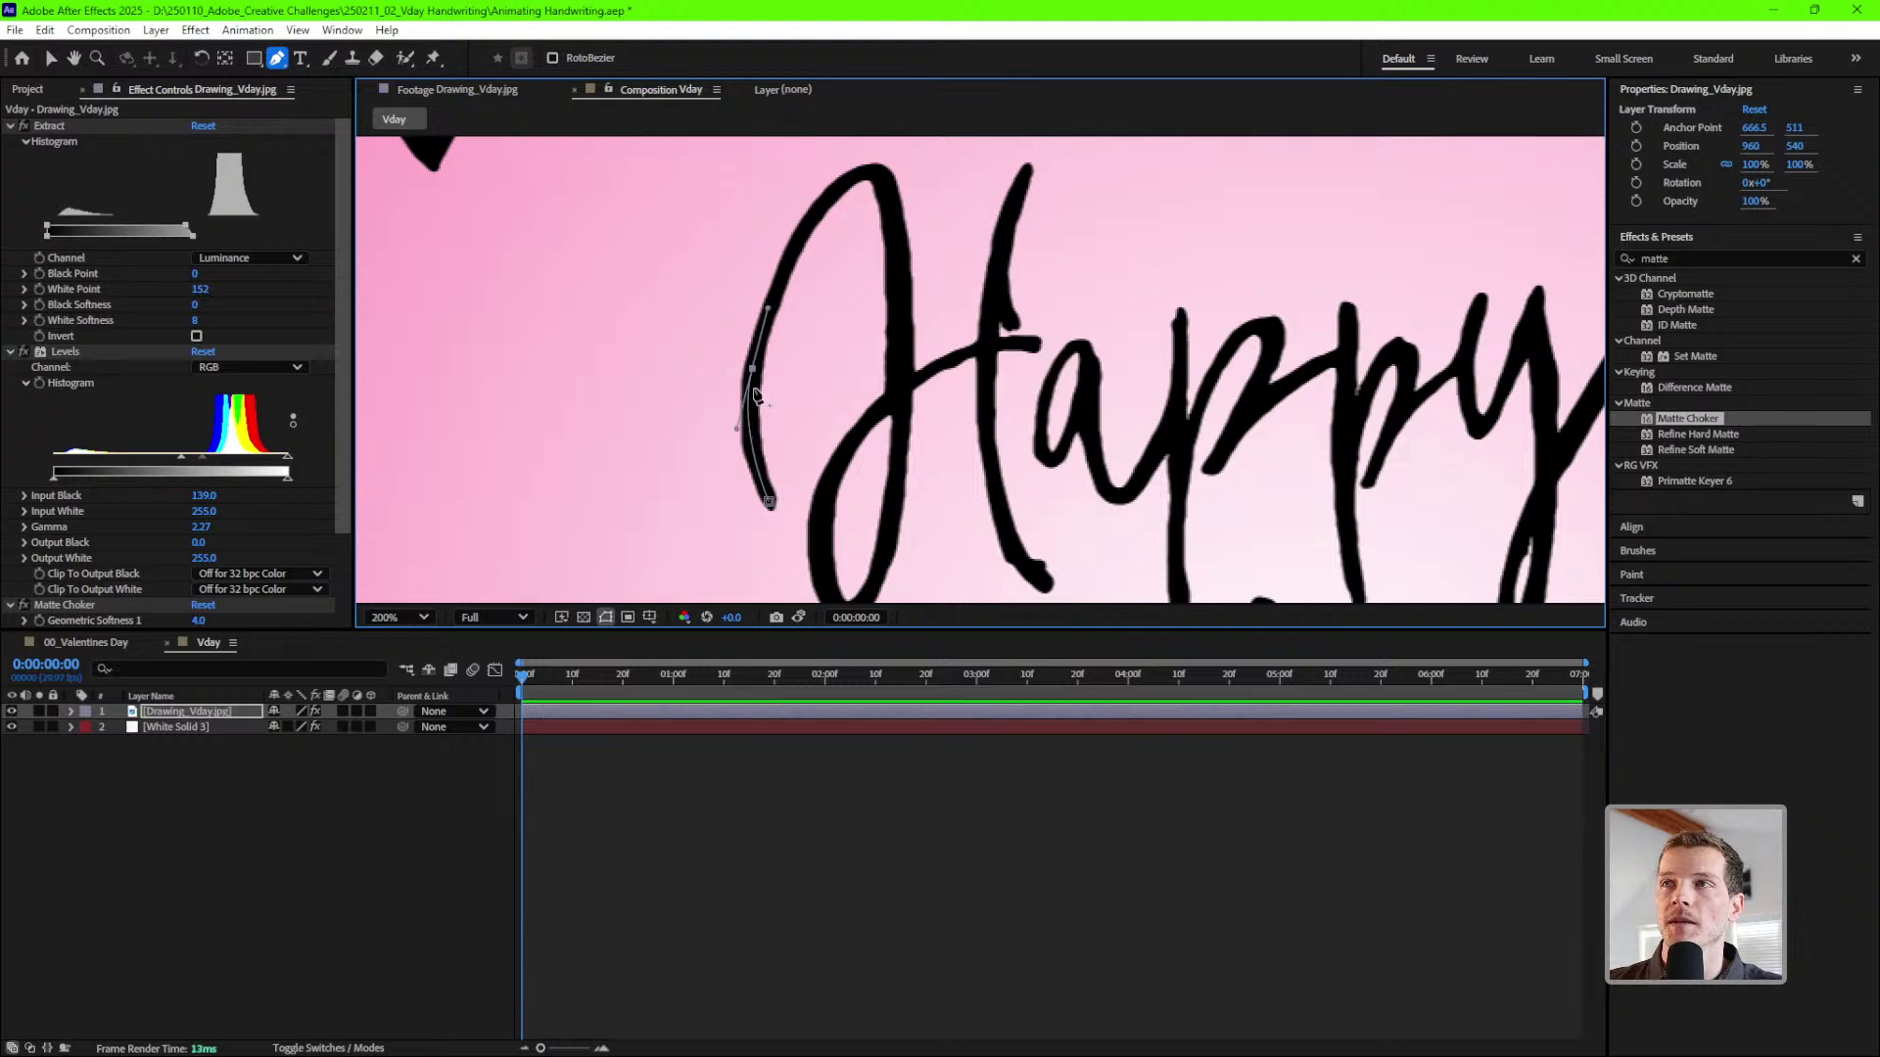
left_click_drag(797, 242, 804, 231)
left_click_drag(864, 175, 899, 239)
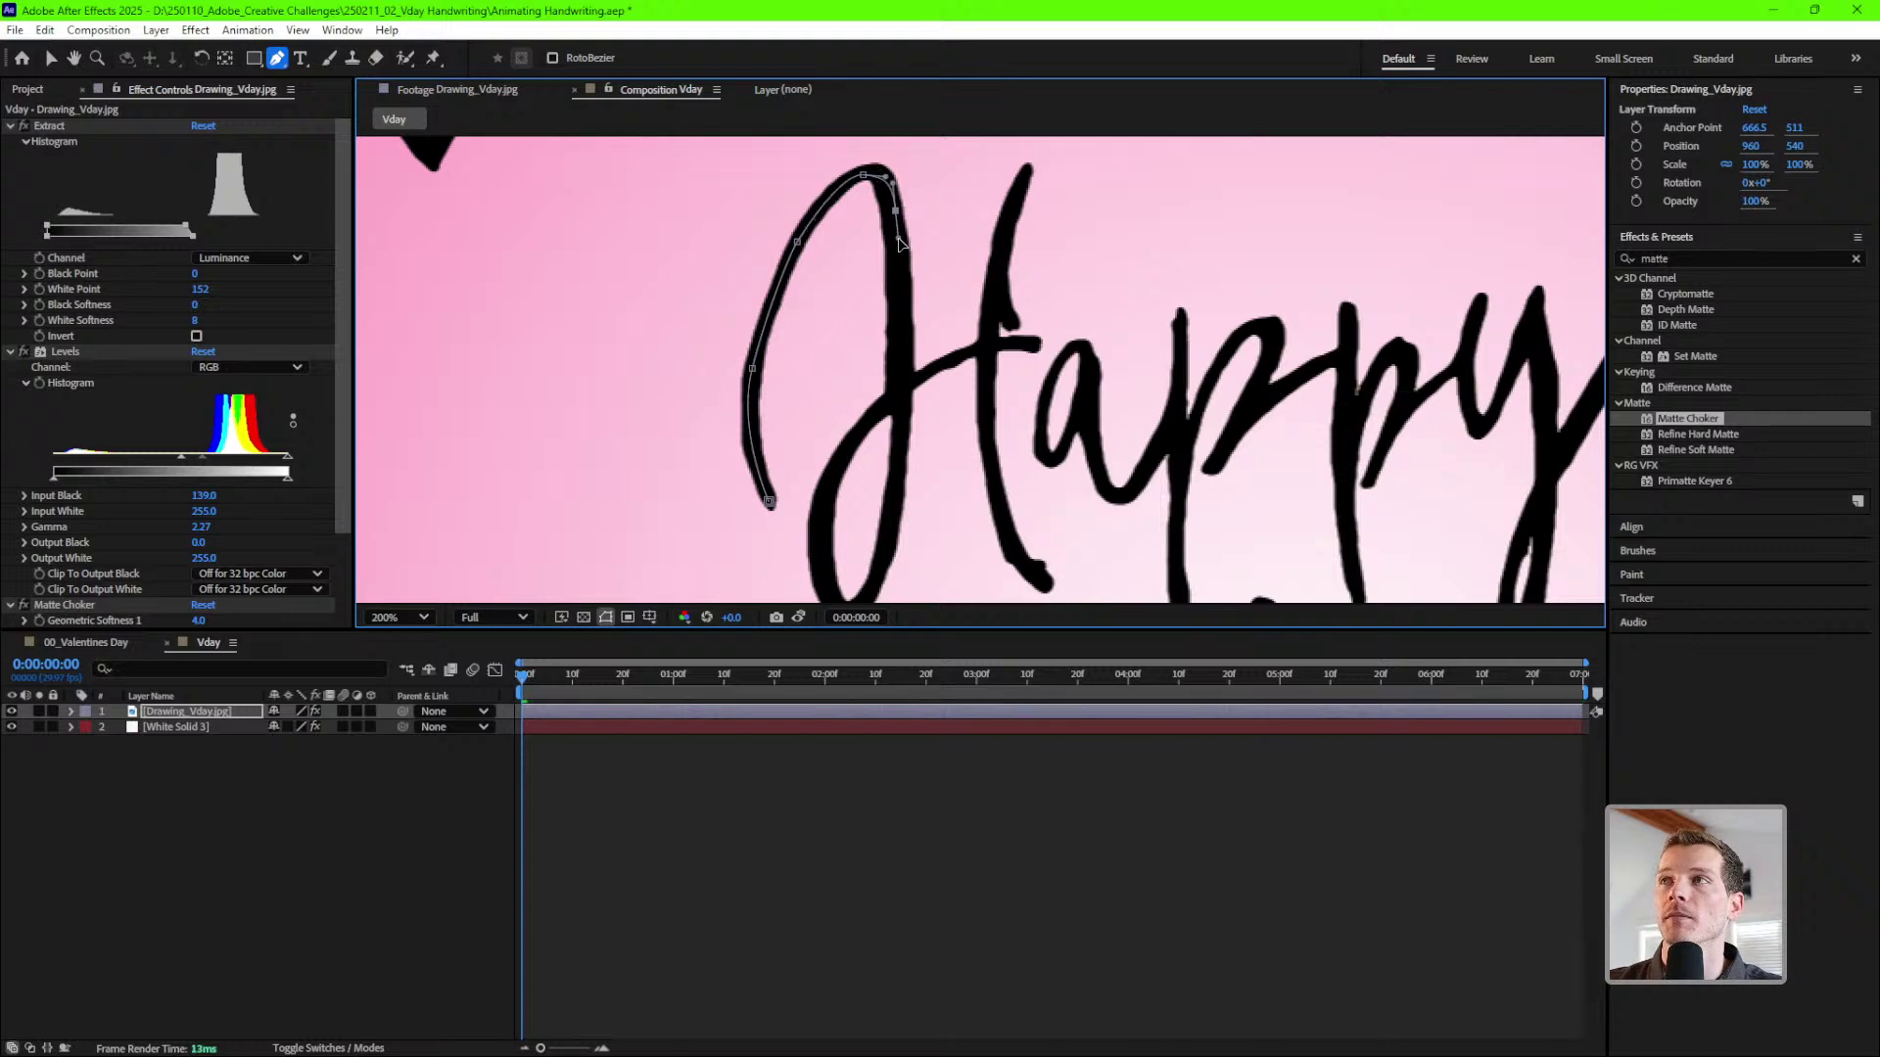
left_click(895, 452)
mouse_move(875, 558)
left_mouse_down()
mouse_move(869, 489)
mouse_move(860, 544)
mouse_move(823, 544)
mouse_move(814, 473)
left_mouse_up()
left_click_drag(843, 382, 856, 371)
mouse_move(938, 310)
left_mouse_down()
mouse_move(1031, 291)
mouse_move(891, 347)
left_mouse_up()
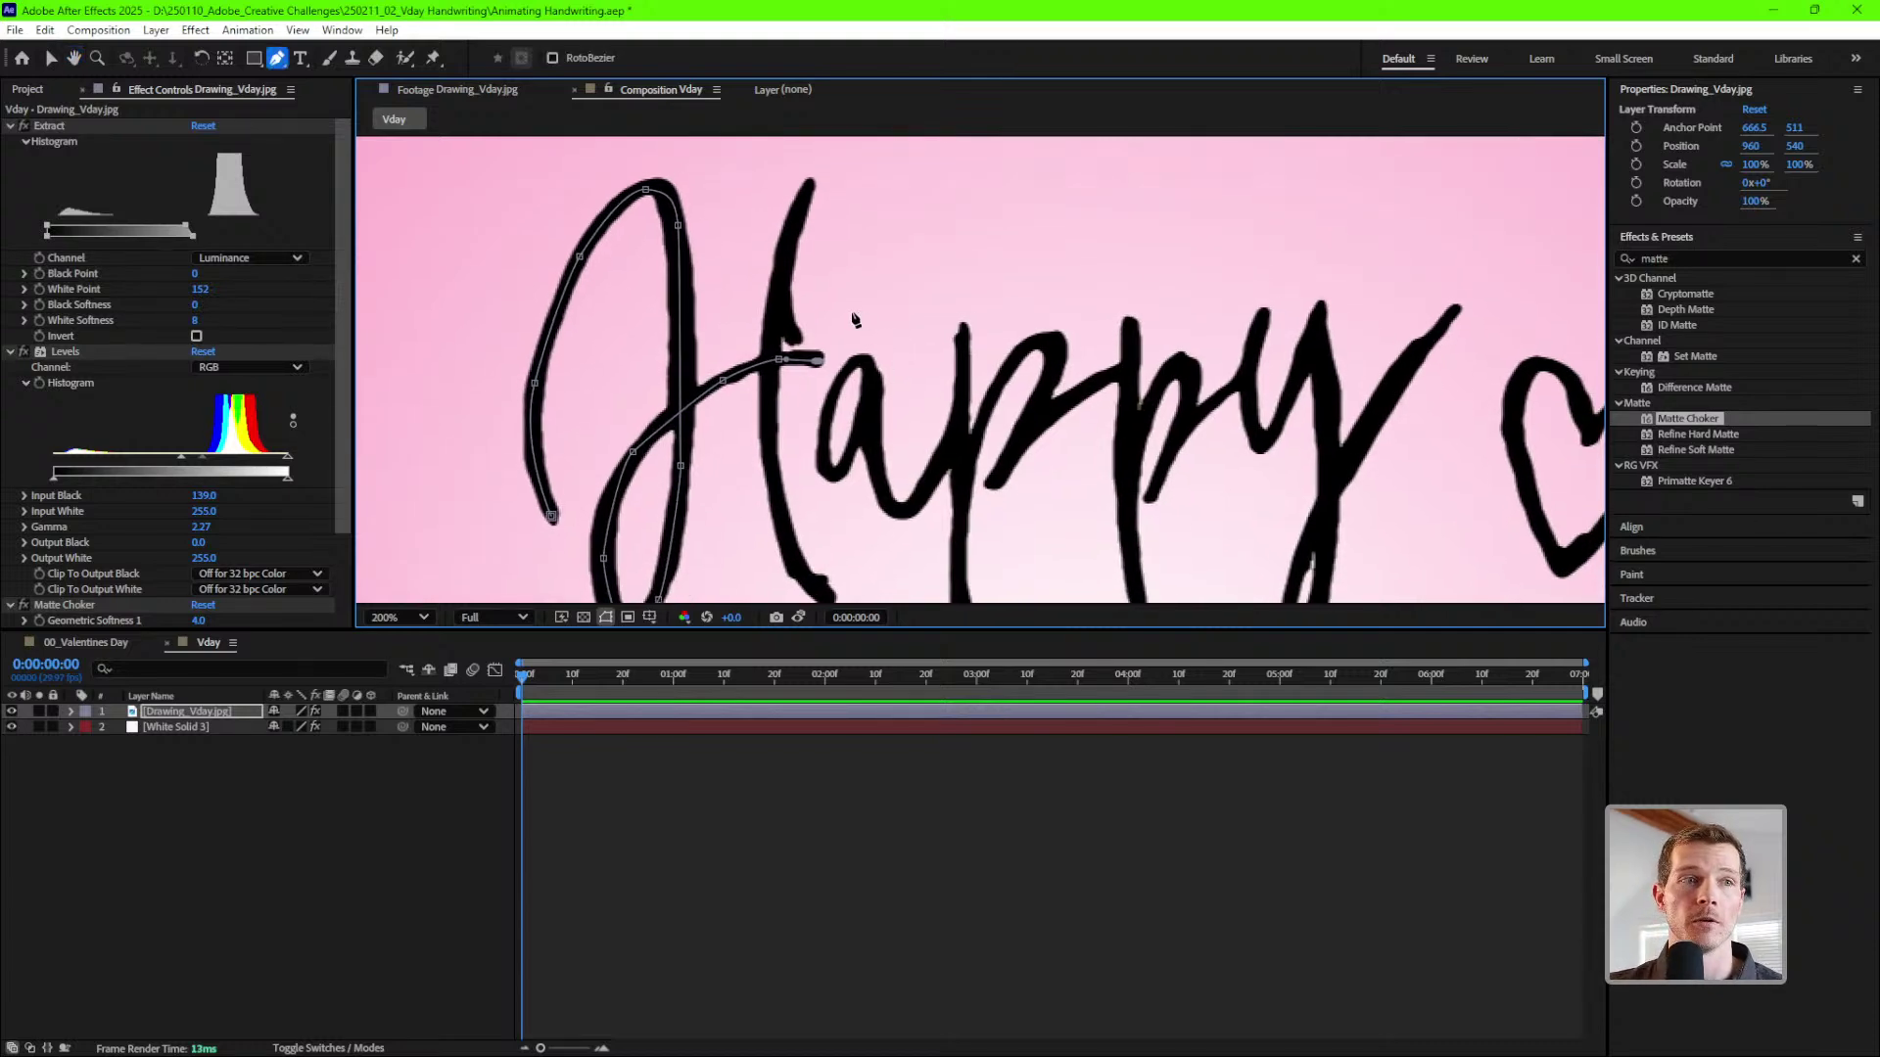
left_click_drag(848, 370, 829, 334)
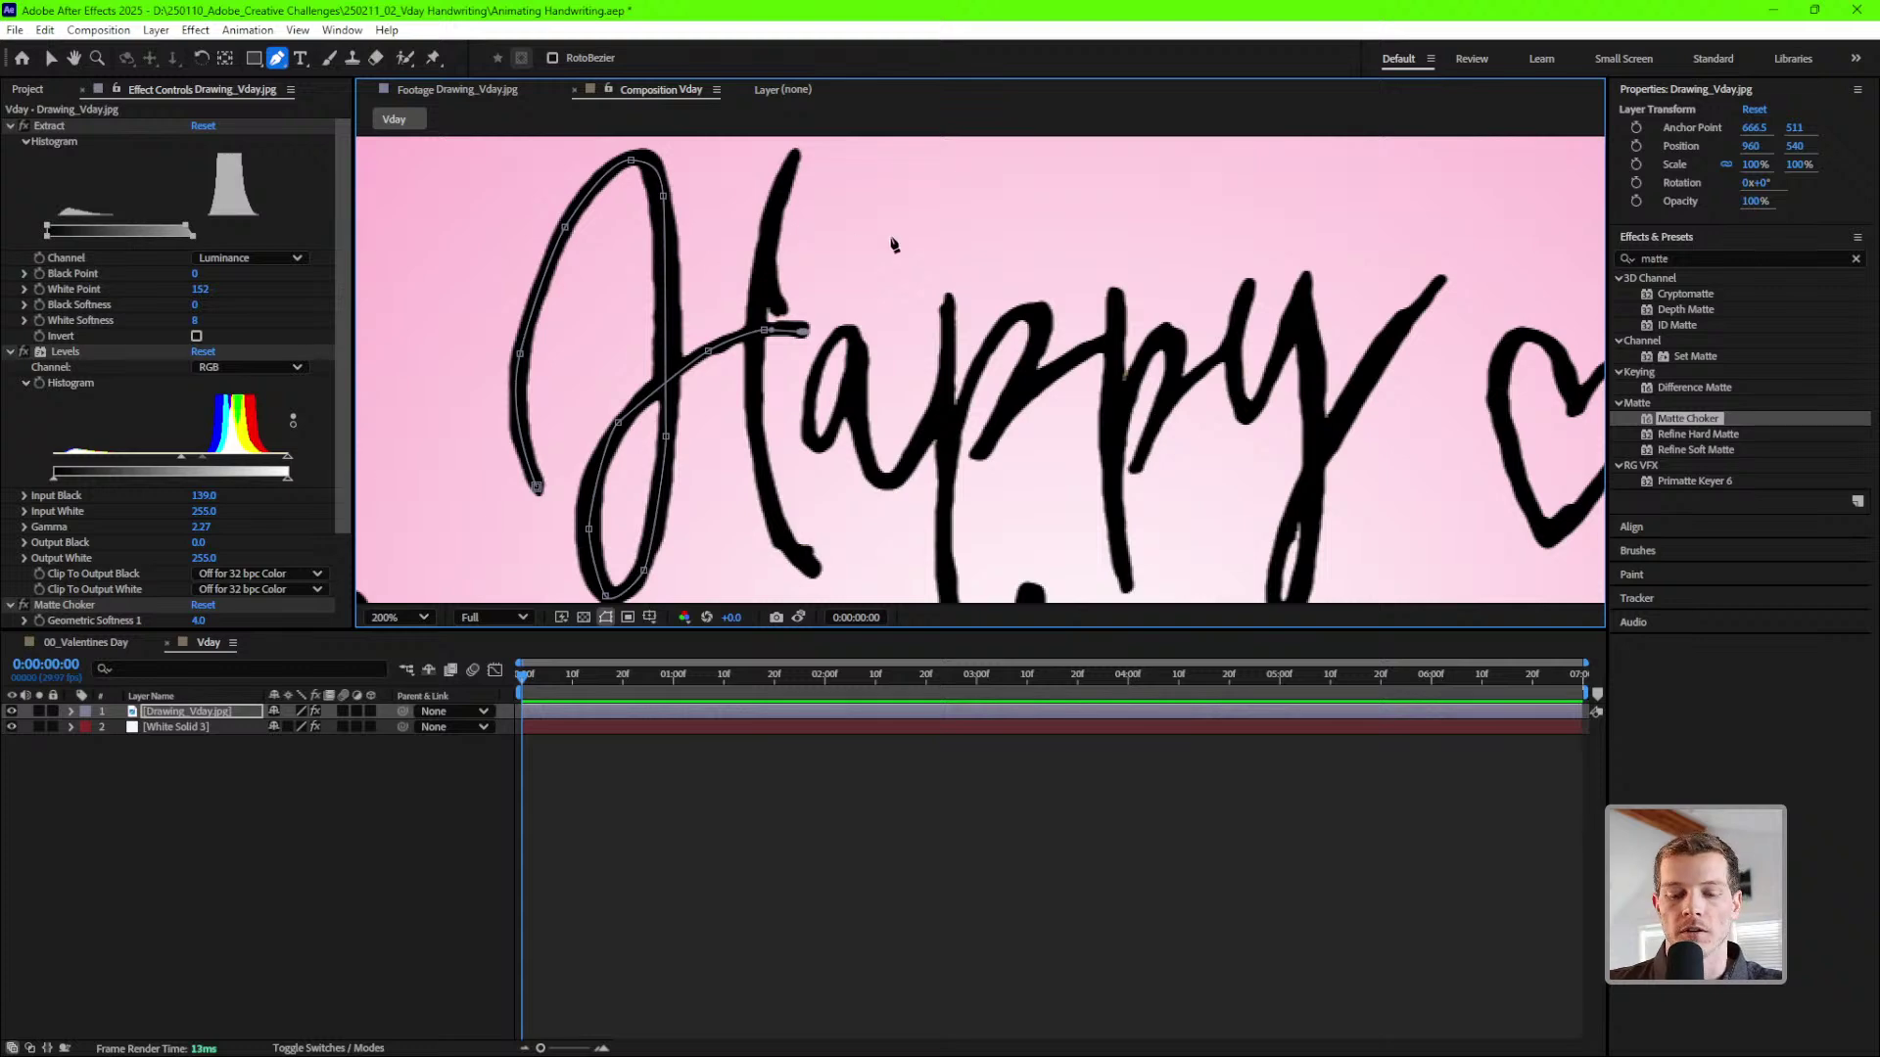
left_click(59, 62)
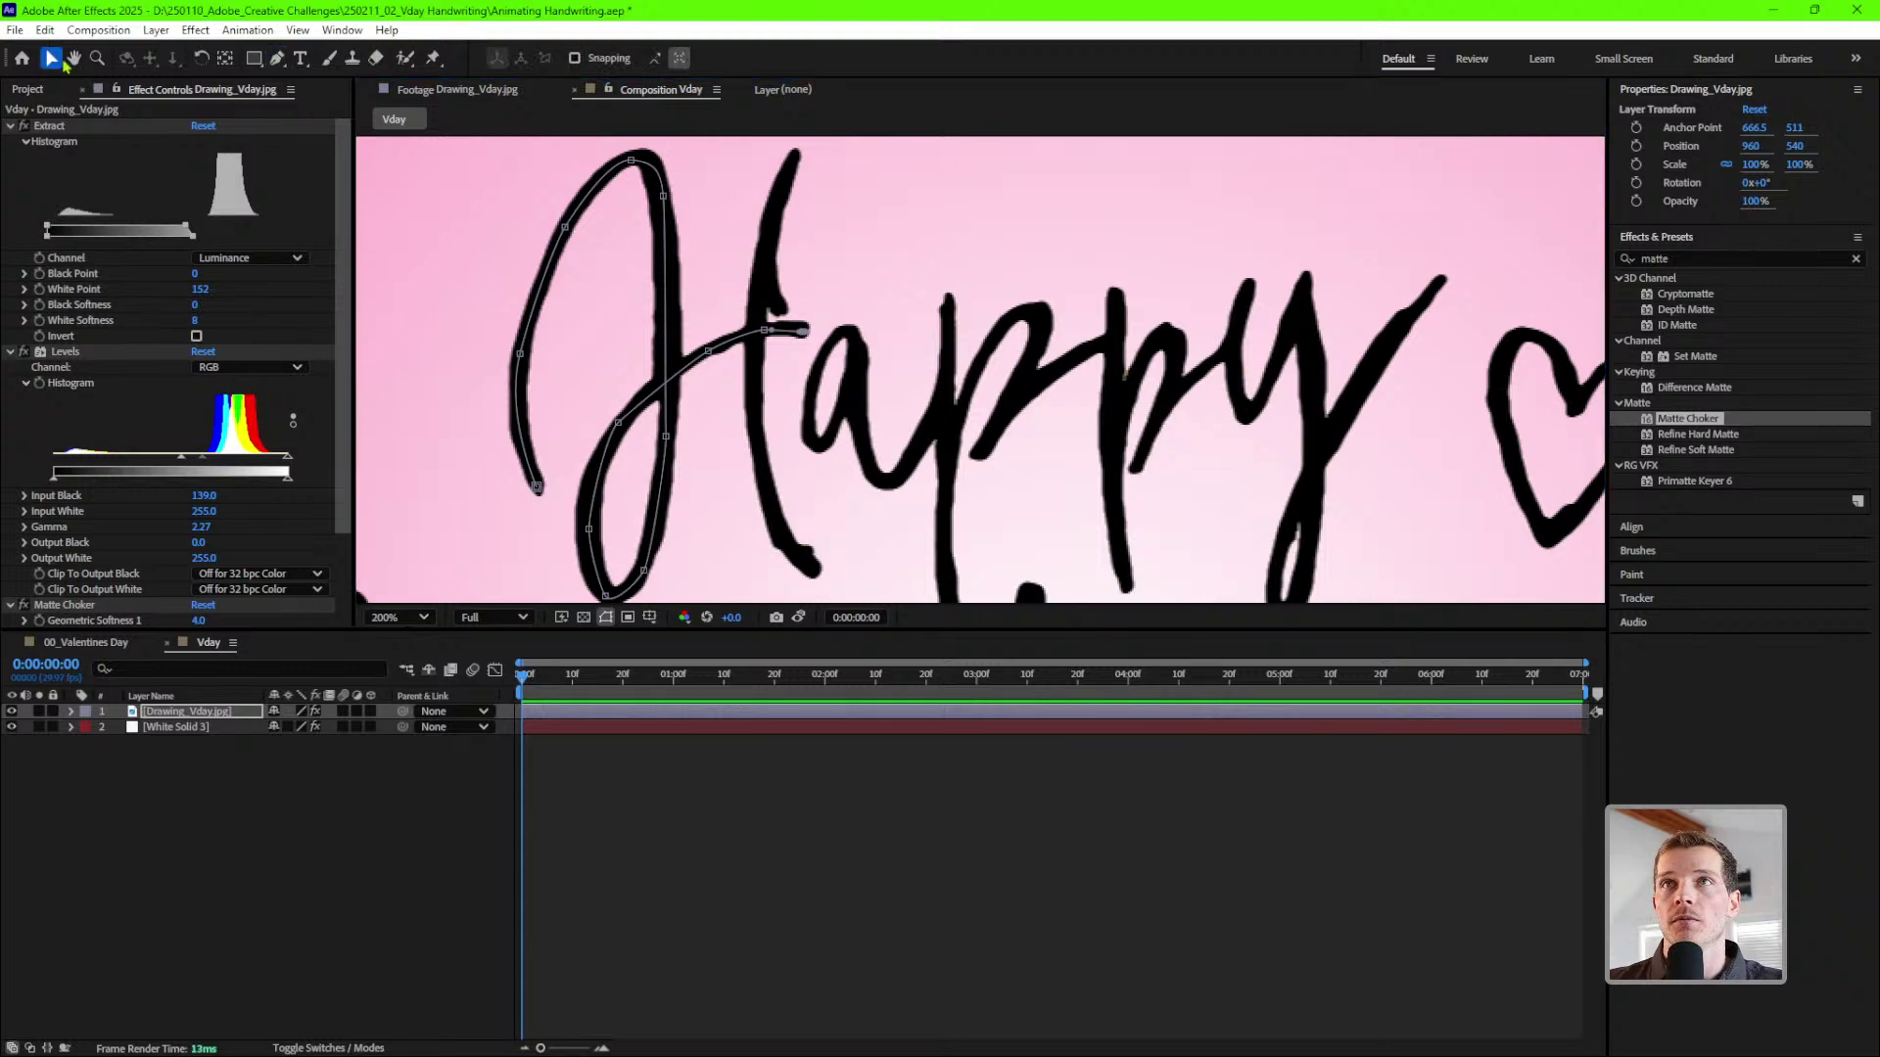
left_click(870, 221)
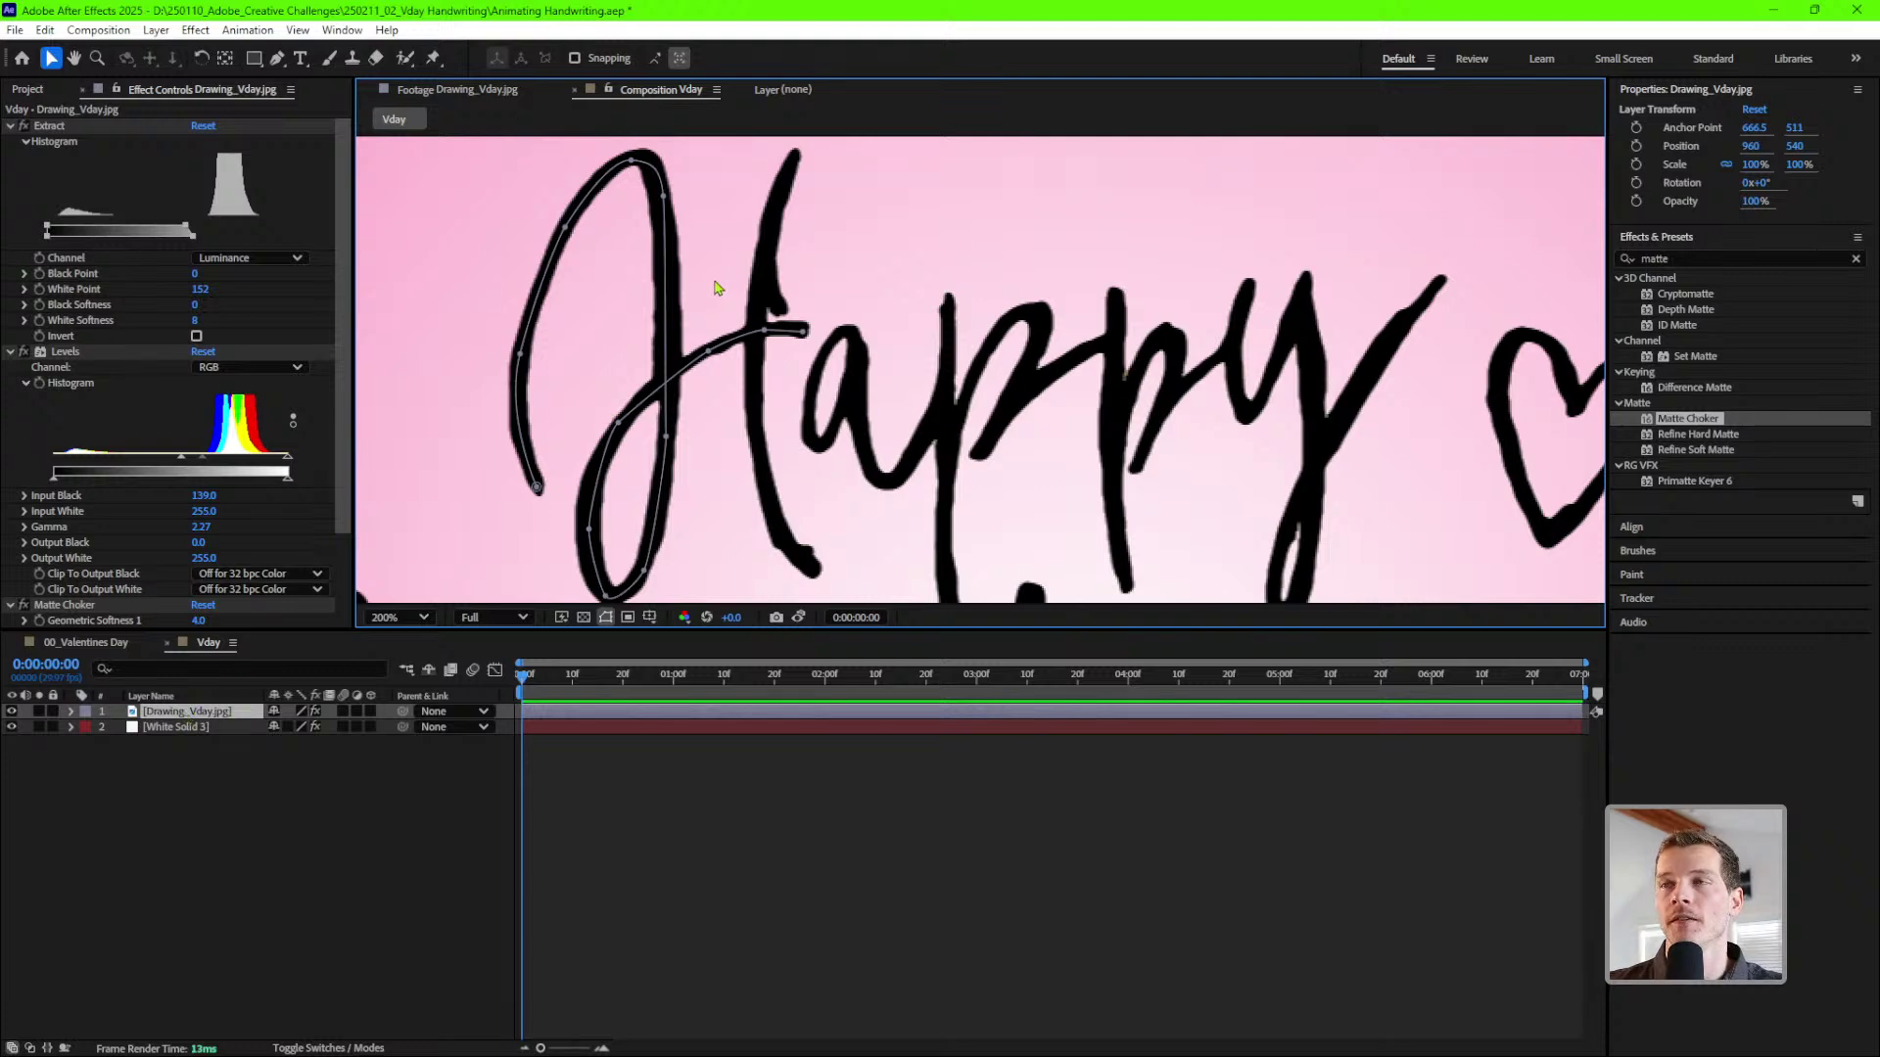
- Reveal the layer's mask path and trace the H's right stem from top to foot as a second open mask
left_click(278, 60)
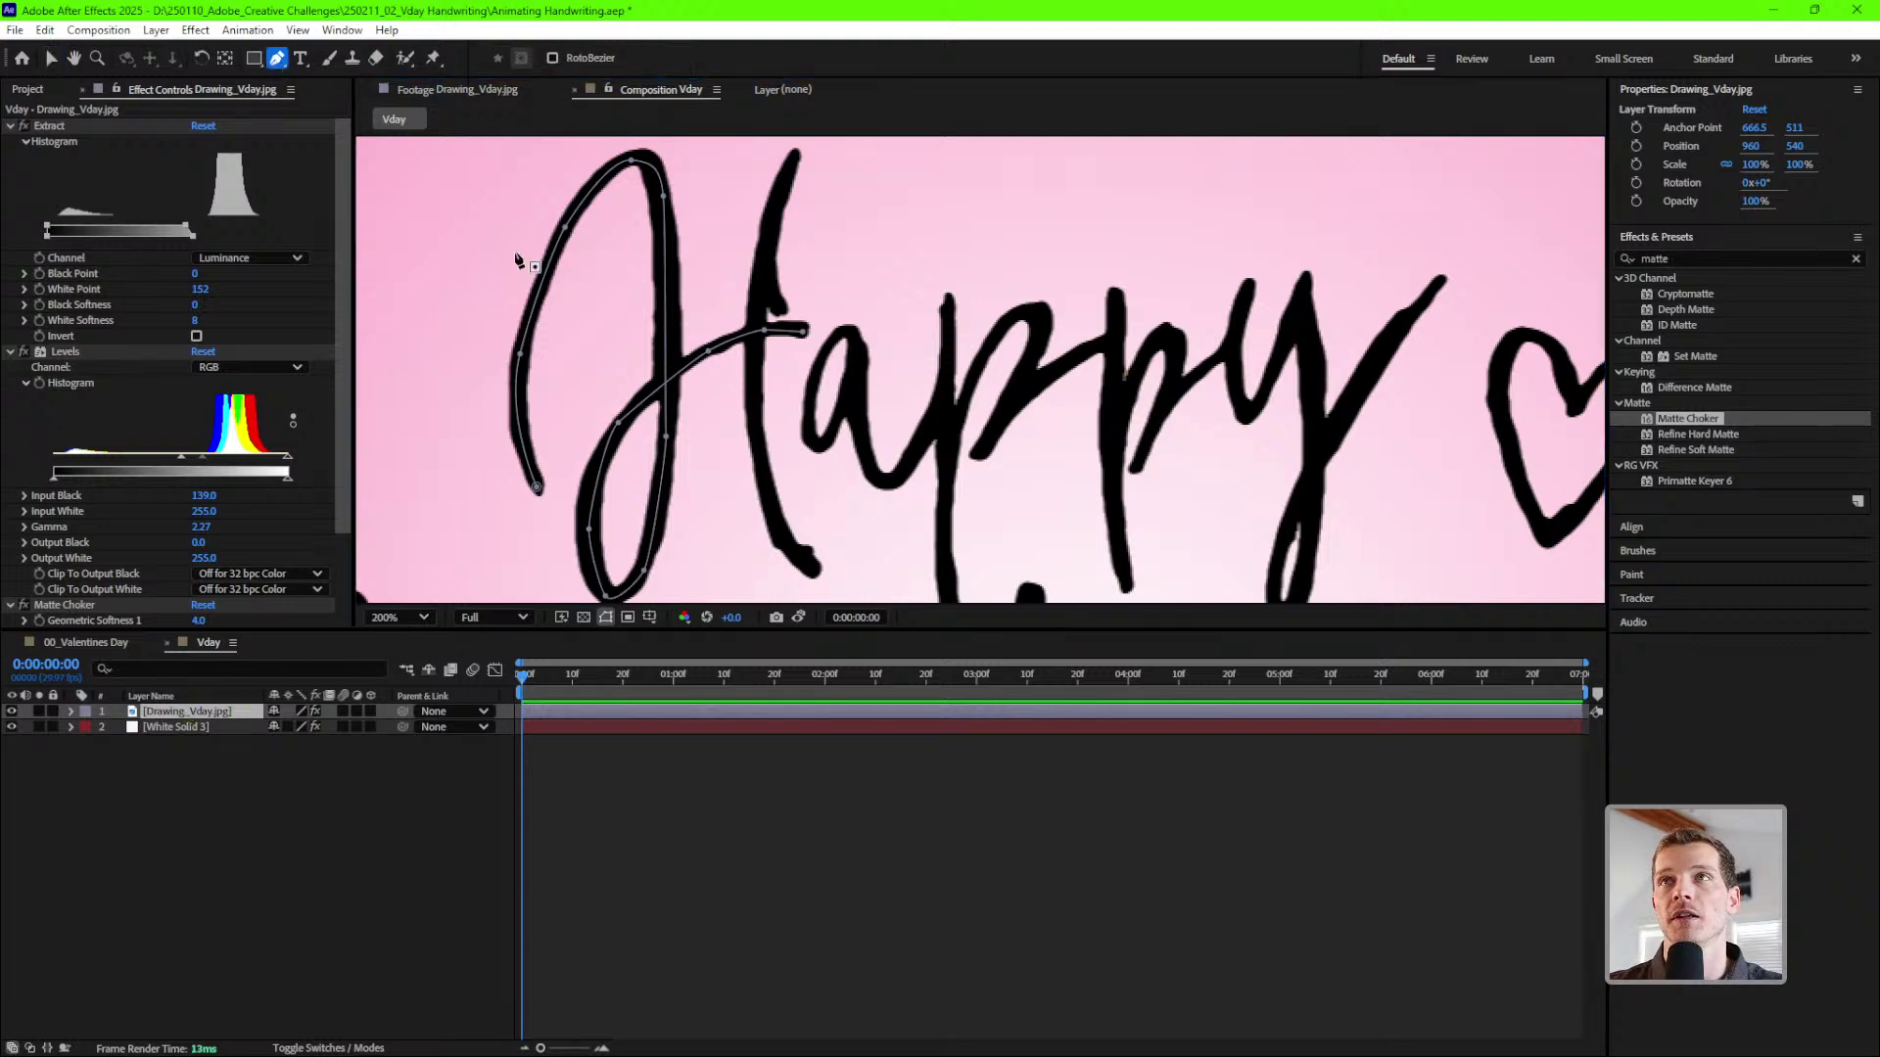
key("m")
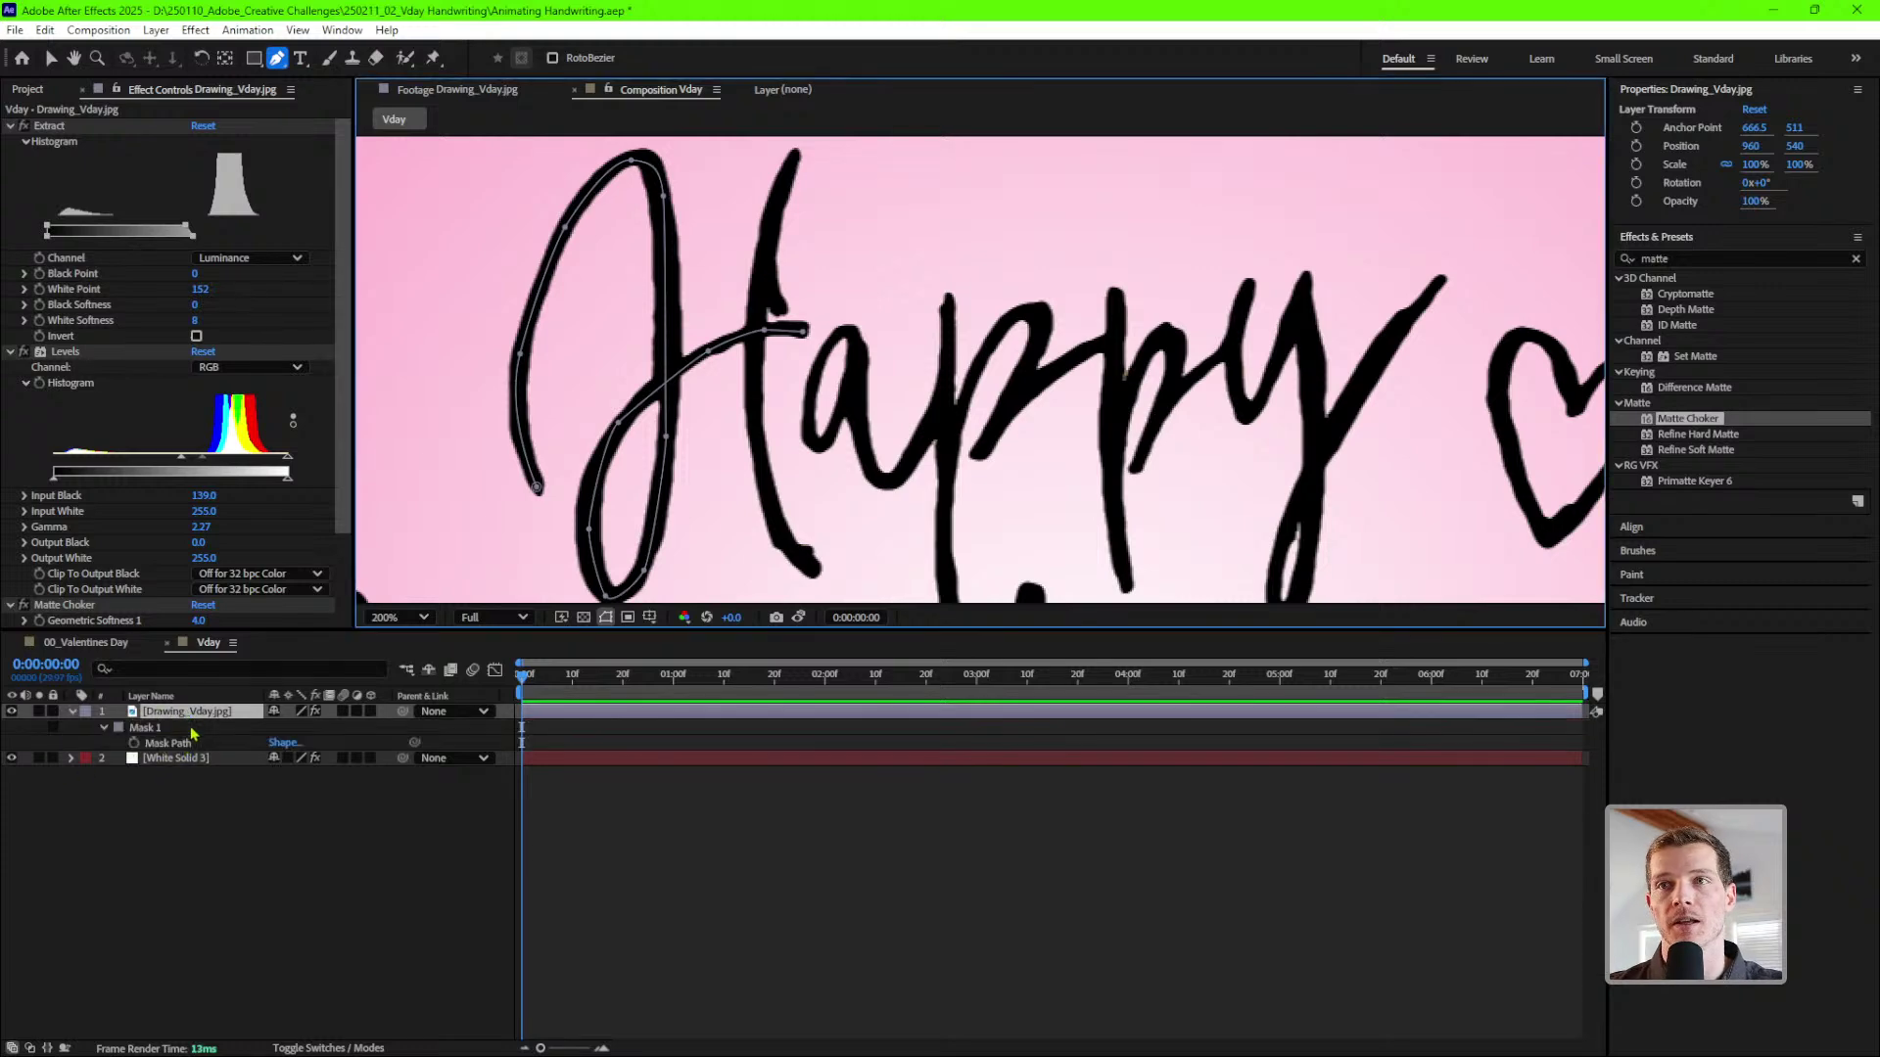
left_click(797, 155)
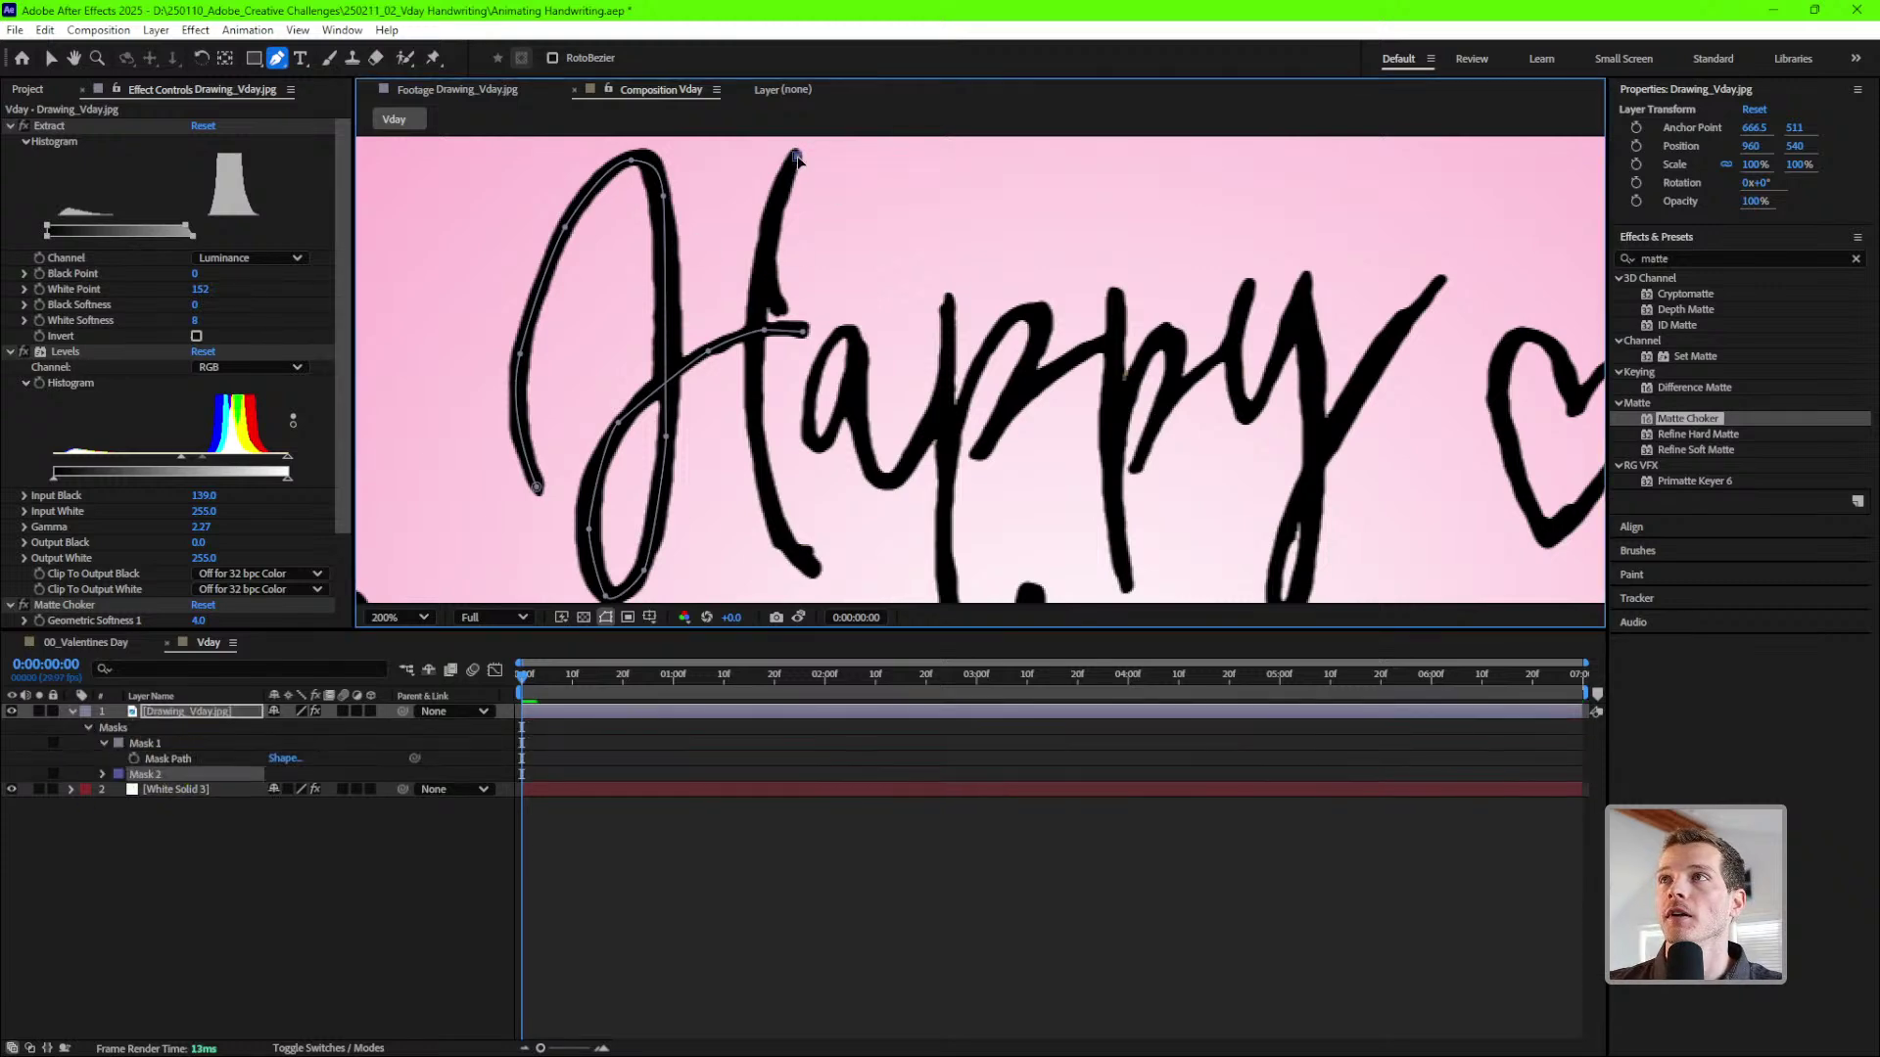
left_click_drag(775, 210, 775, 226)
left_click_drag(761, 291, 760, 304)
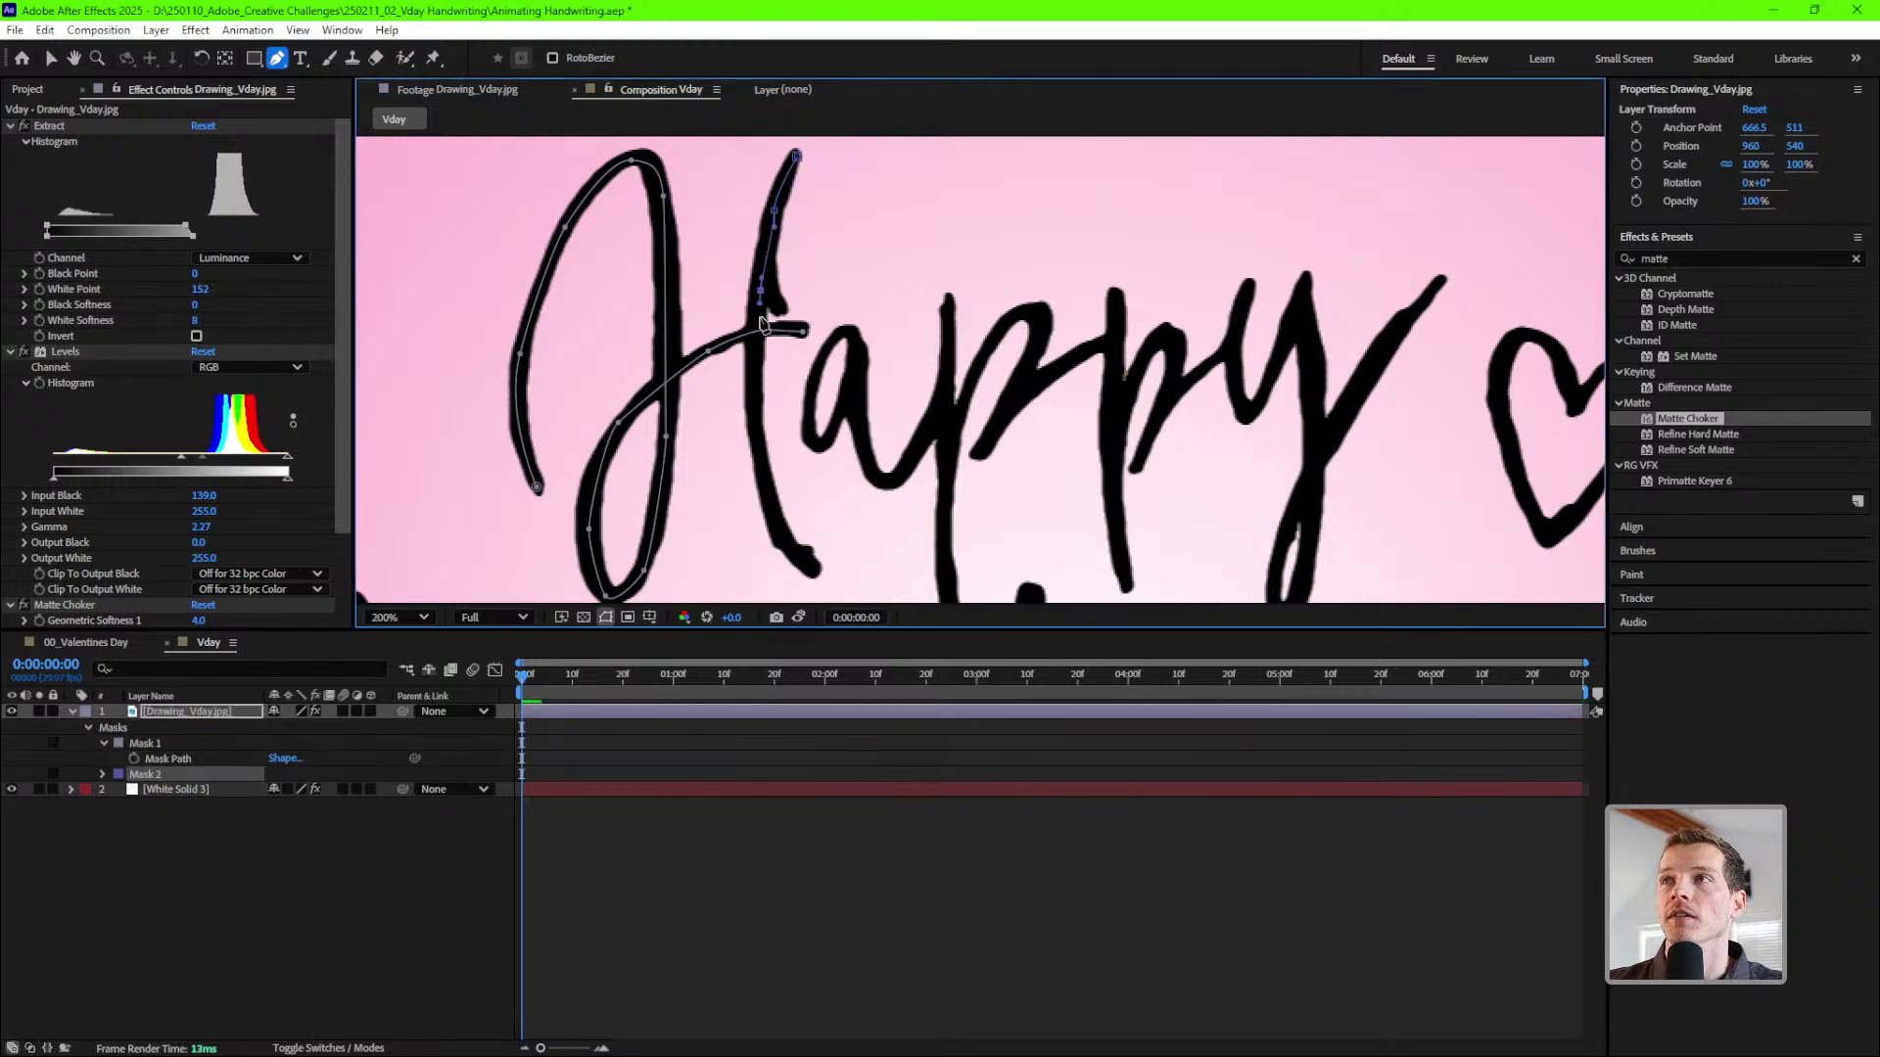
left_click(756, 440)
left_click(781, 512)
left_click(805, 564)
left_click_drag(780, 513, 774, 518)
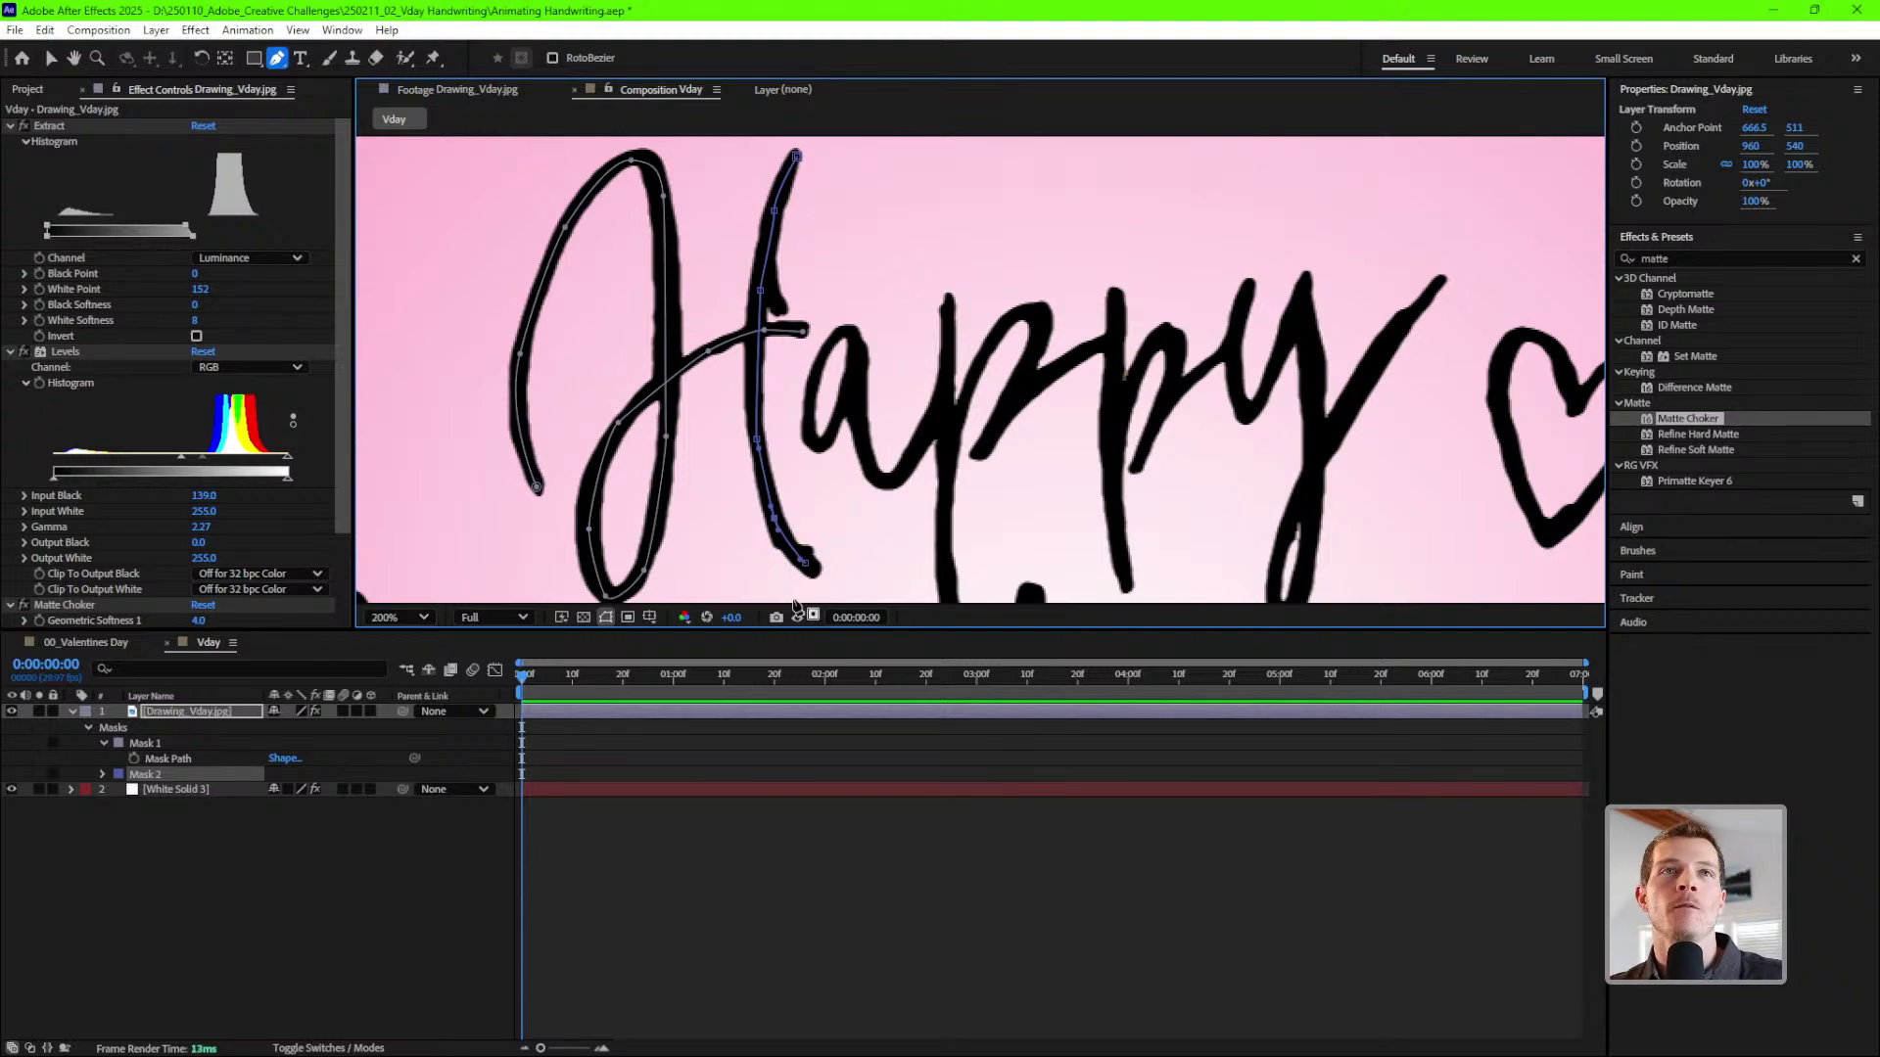
left_click_drag(547, 683, 519, 684)
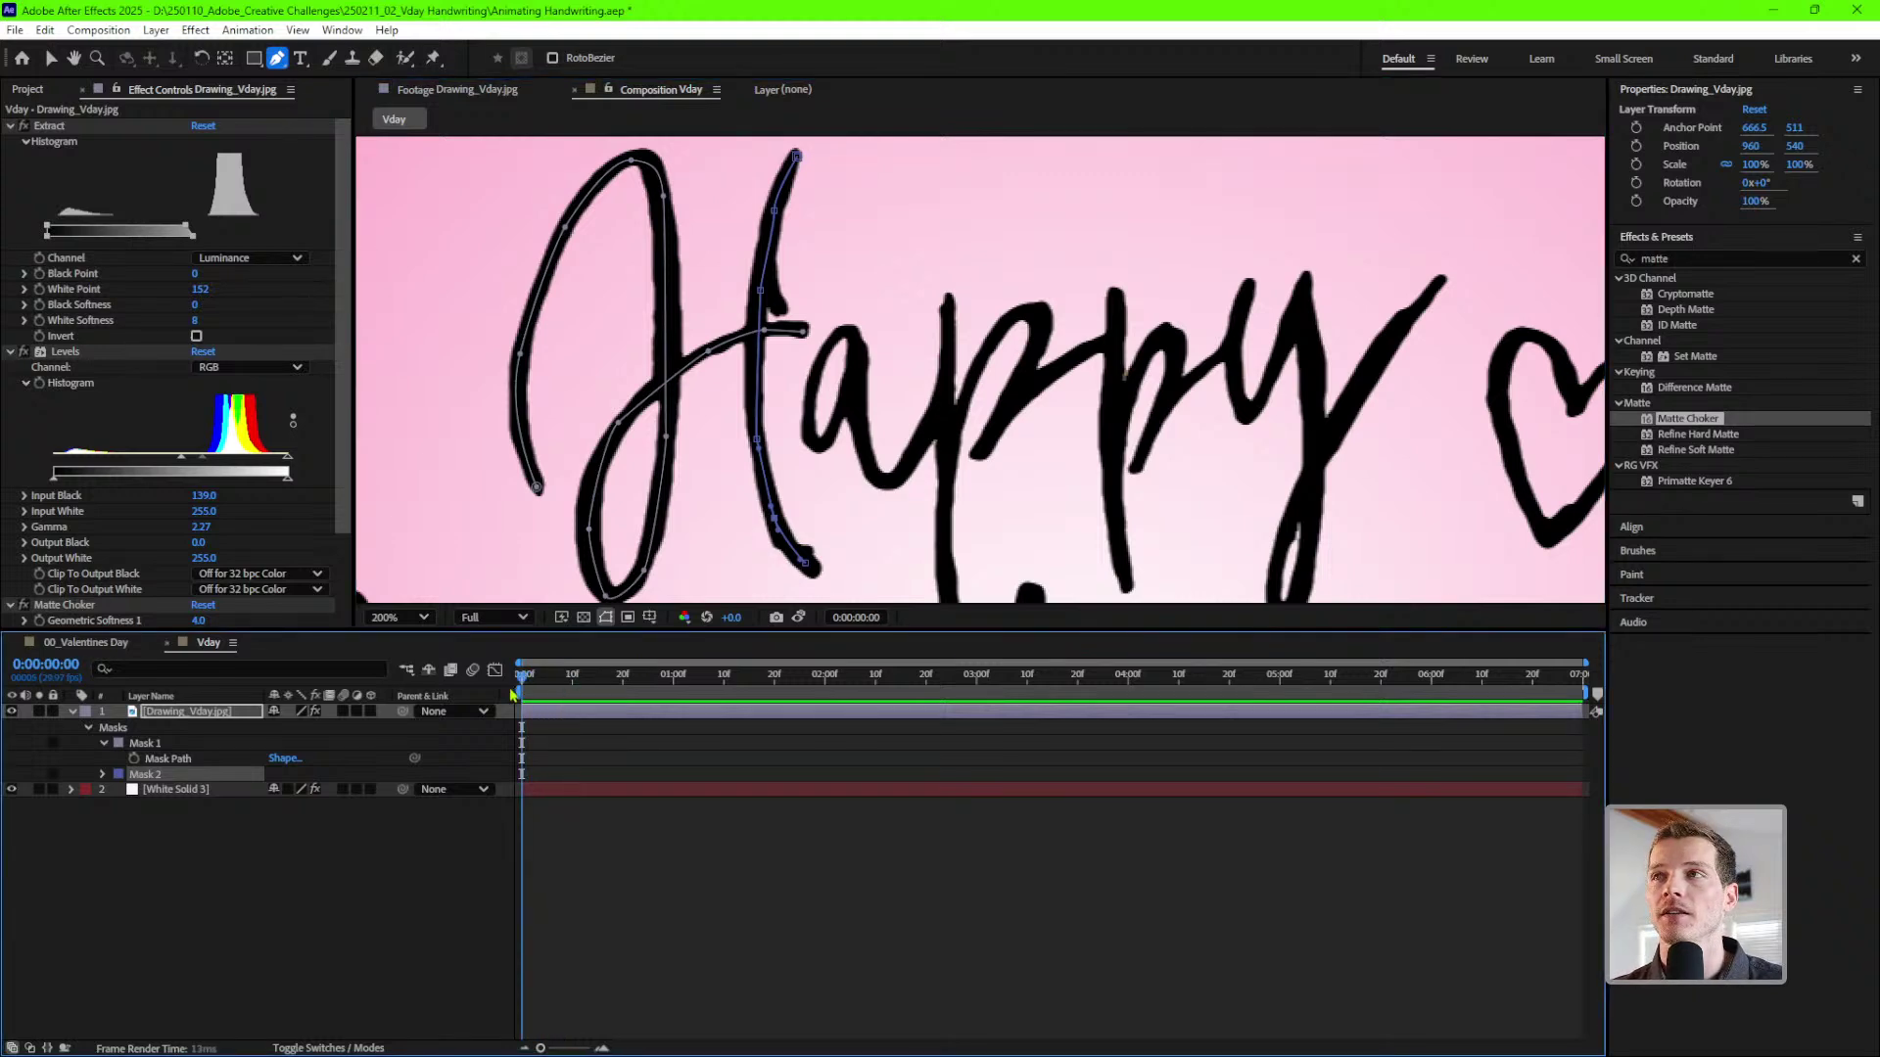
- Reselect the Drawing_Vday.jpg layer and start a third mask, tracing the bowl of the a in Happy without closing the path
left_click(196, 712)
left_click_drag(886, 470, 607, 462)
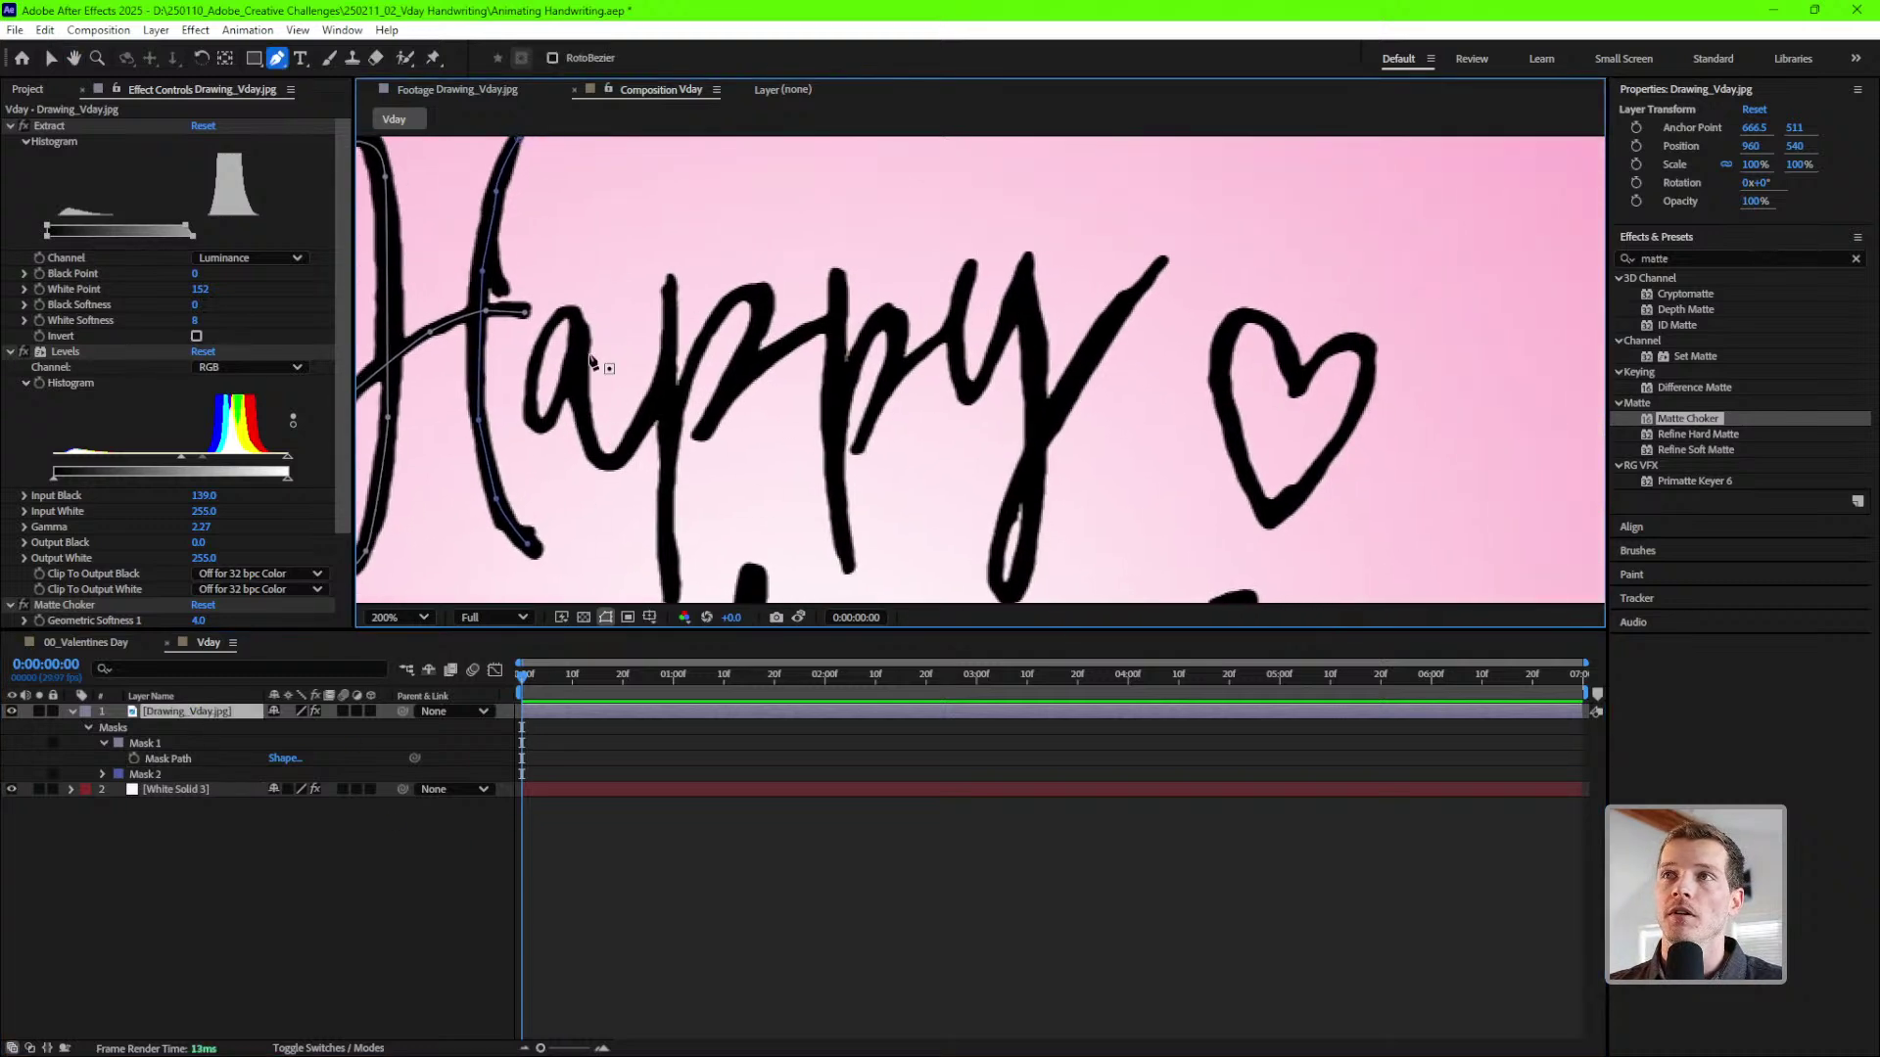
left_click(204, 714)
left_click(134, 880)
left_click(196, 716)
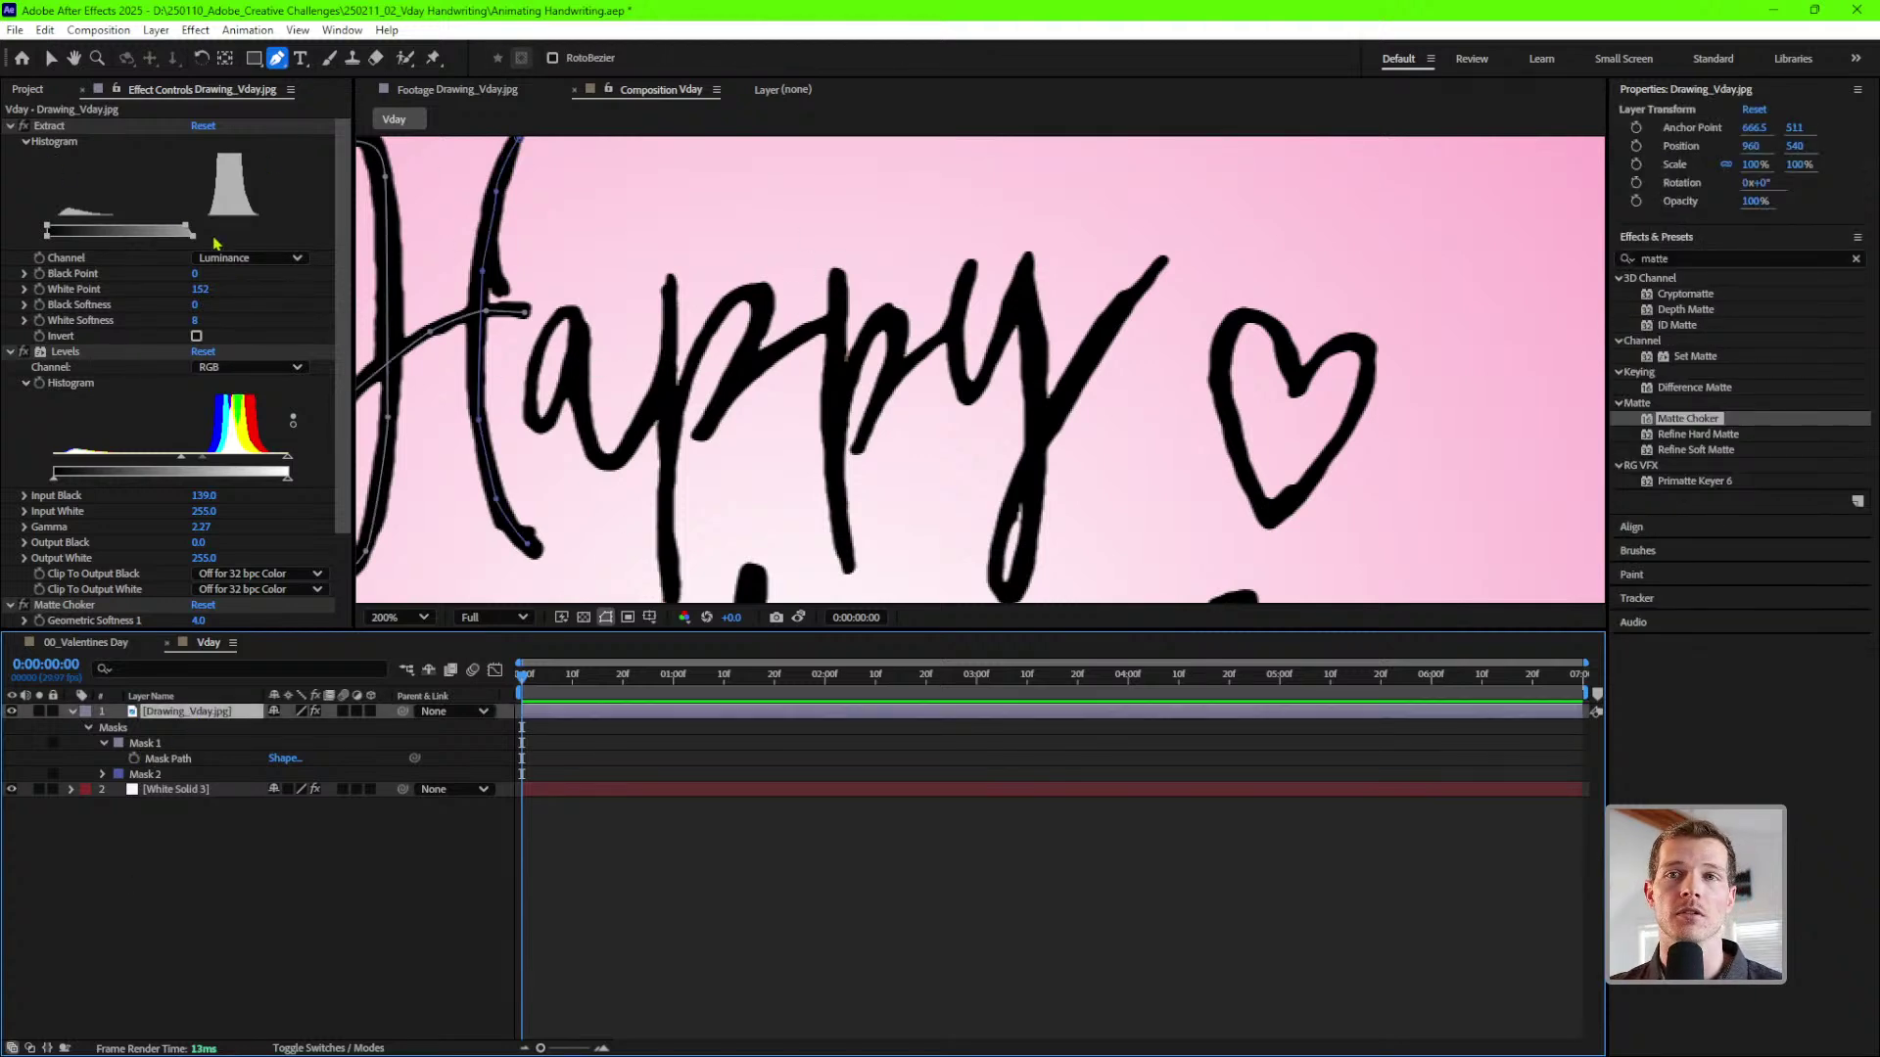
left_click_drag(582, 365, 543, 335)
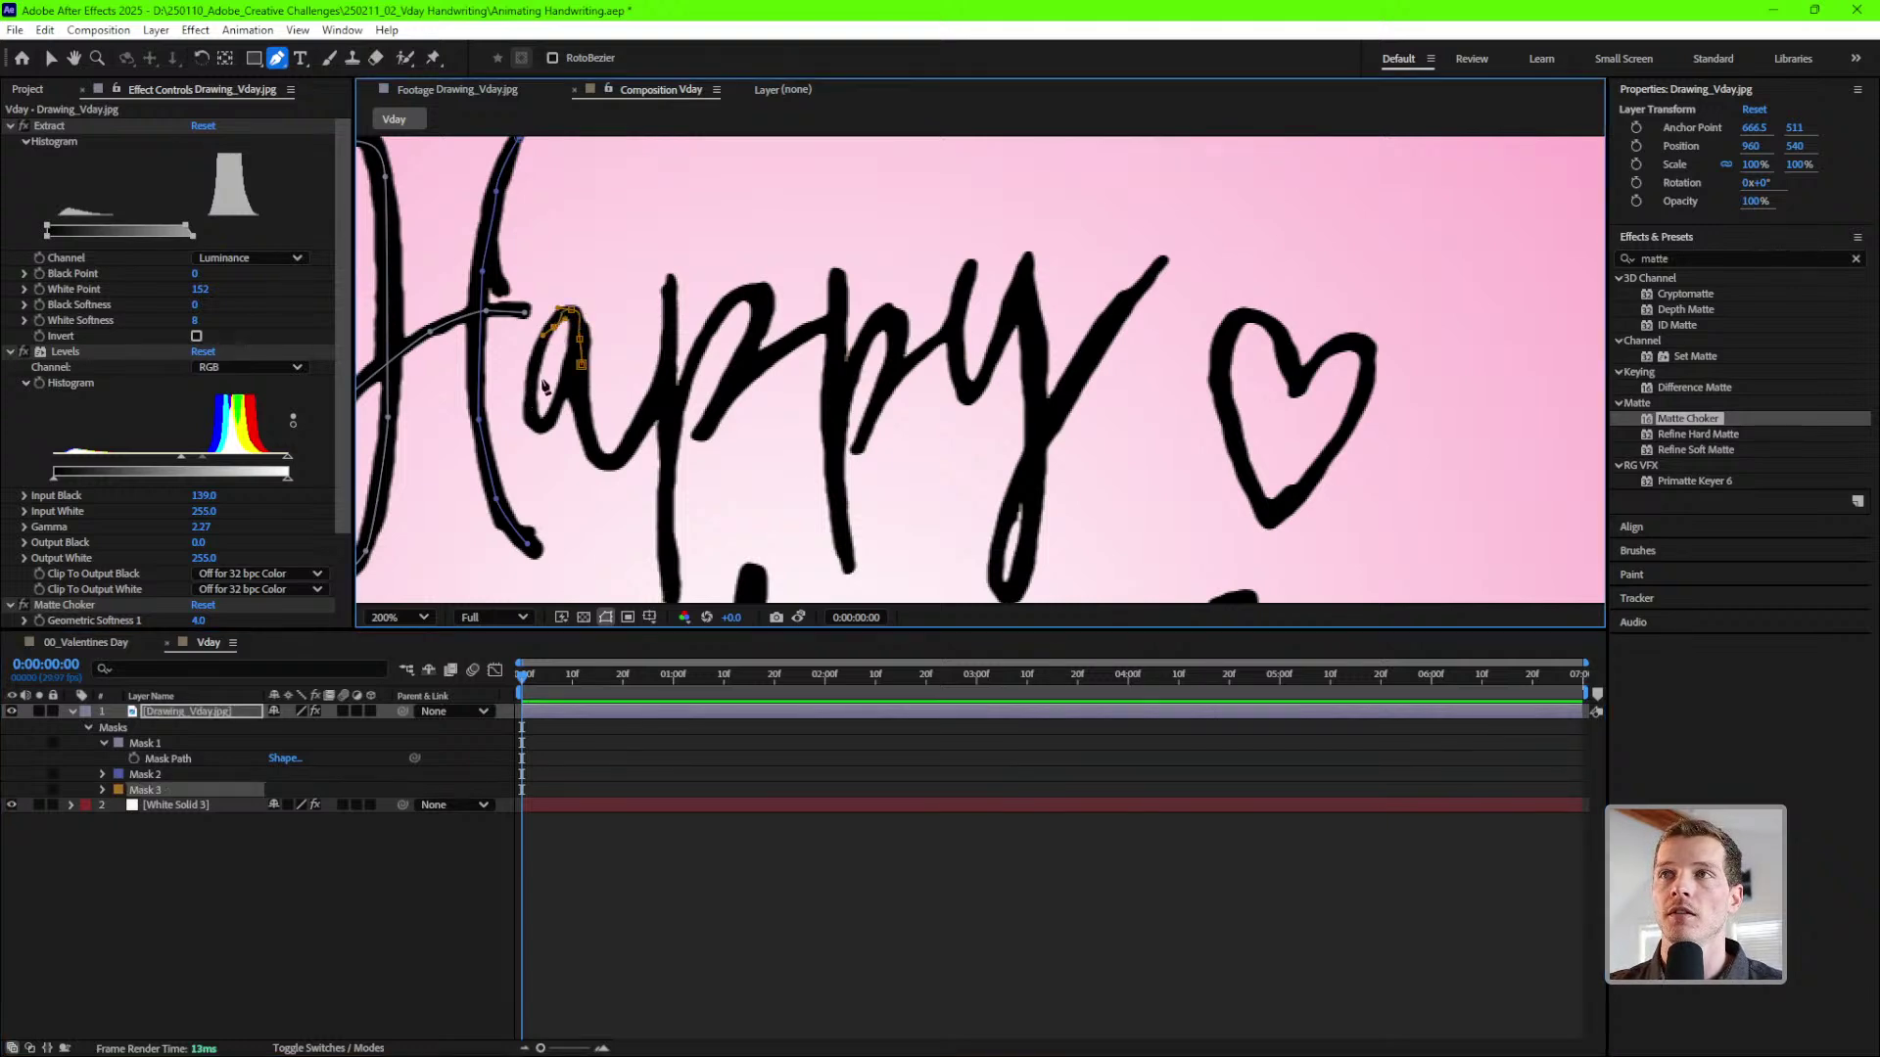
key("ctrl+z")
left_click_drag(533, 394, 530, 437)
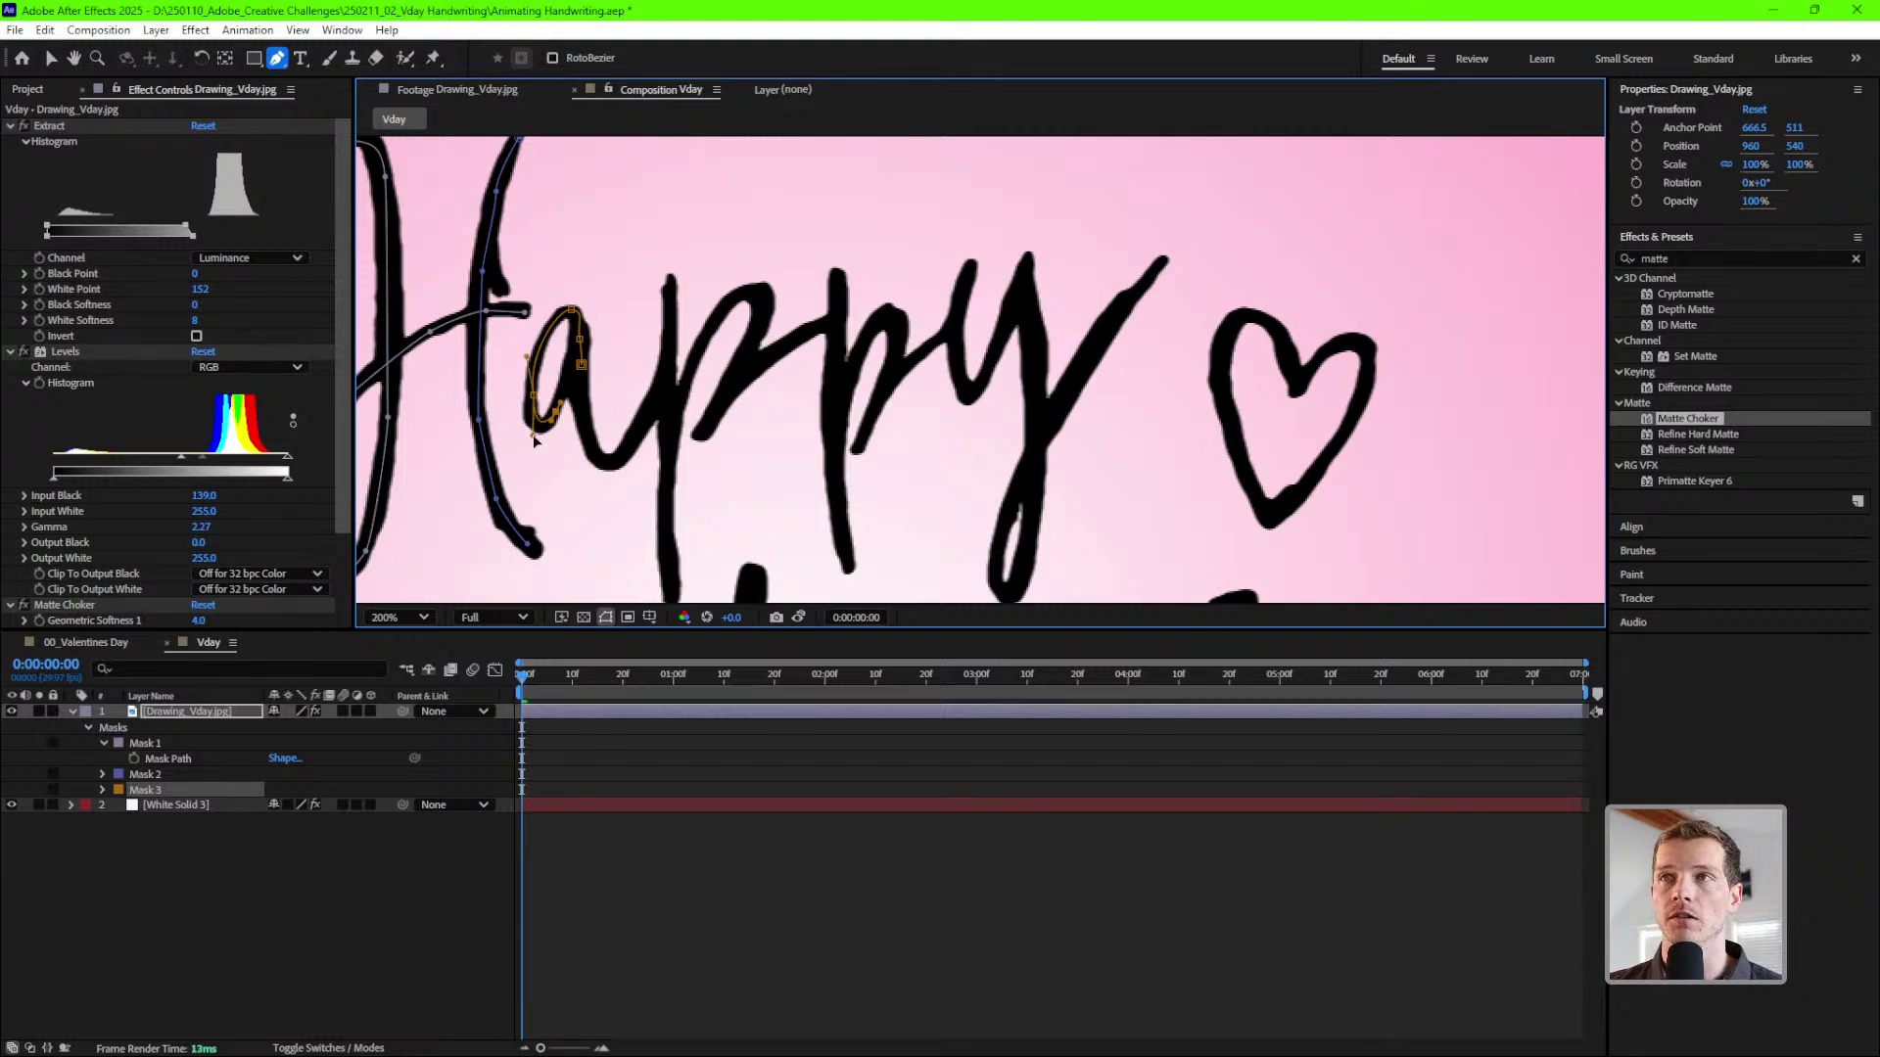
left_click(557, 407)
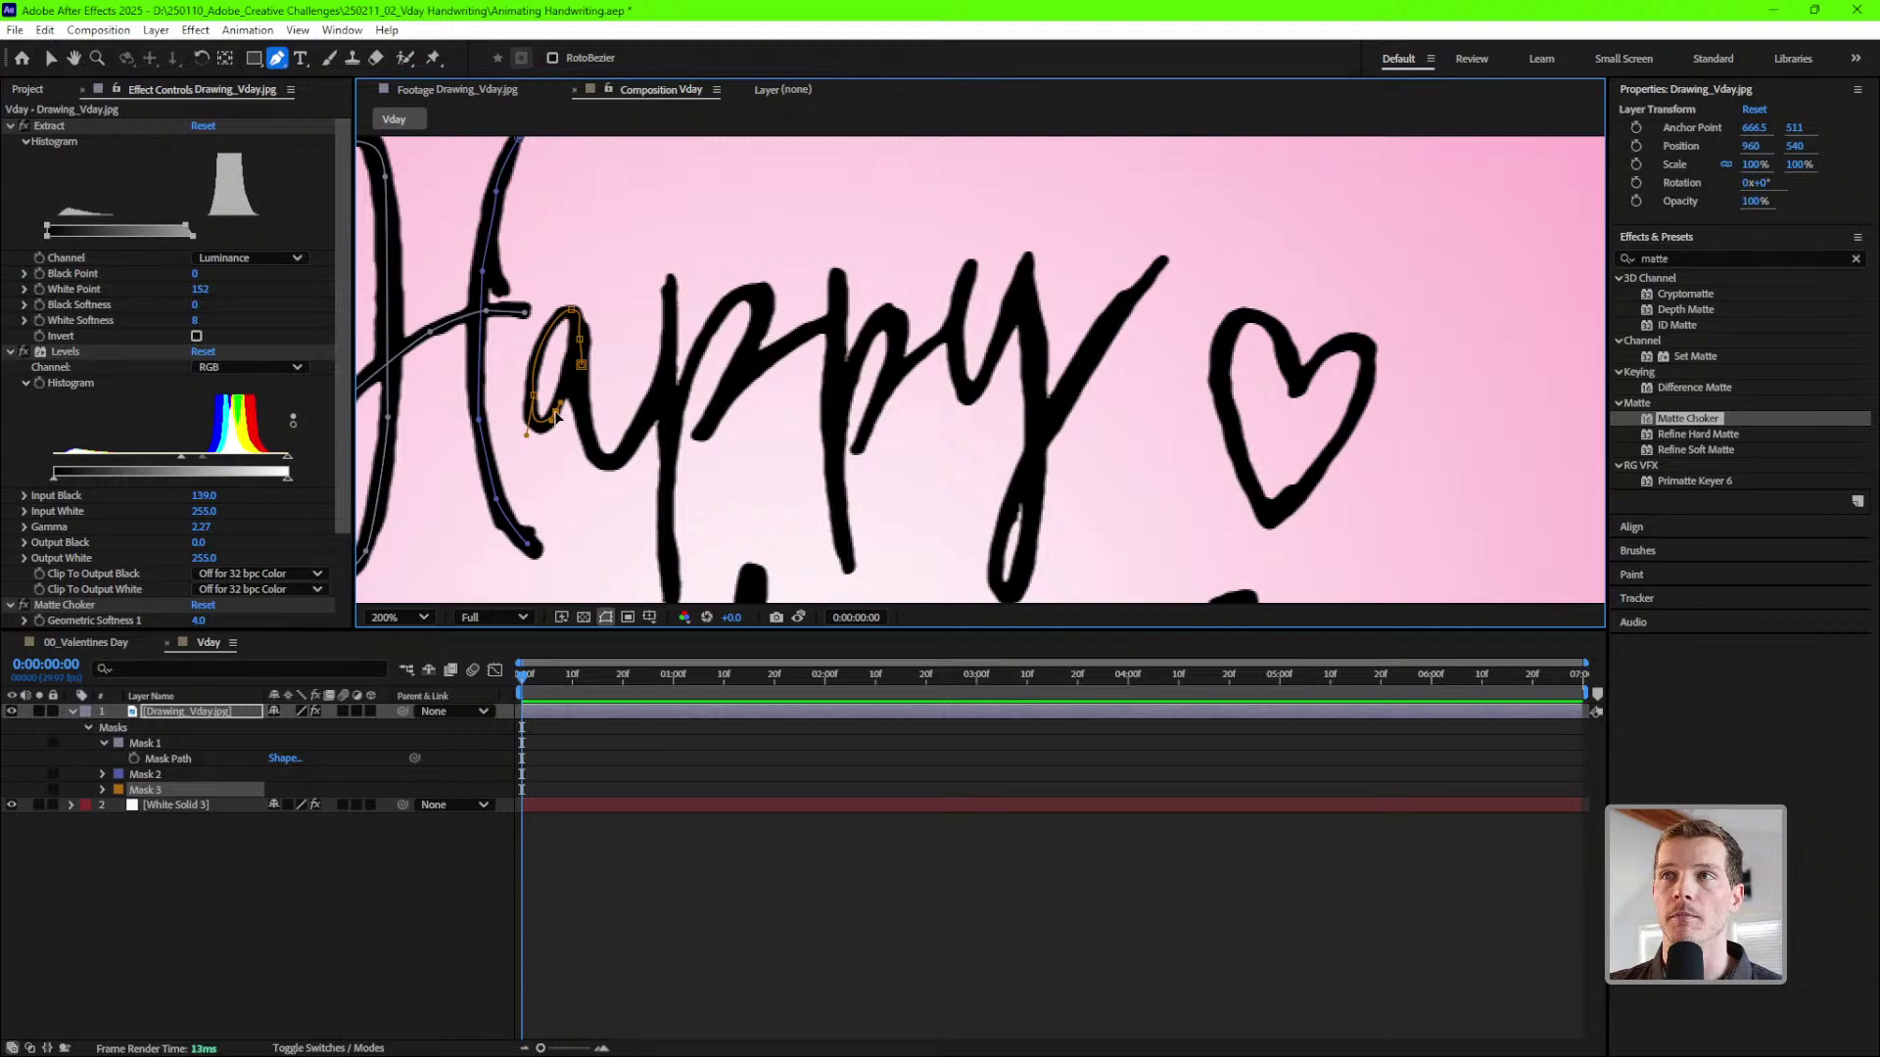
left_click(571, 382)
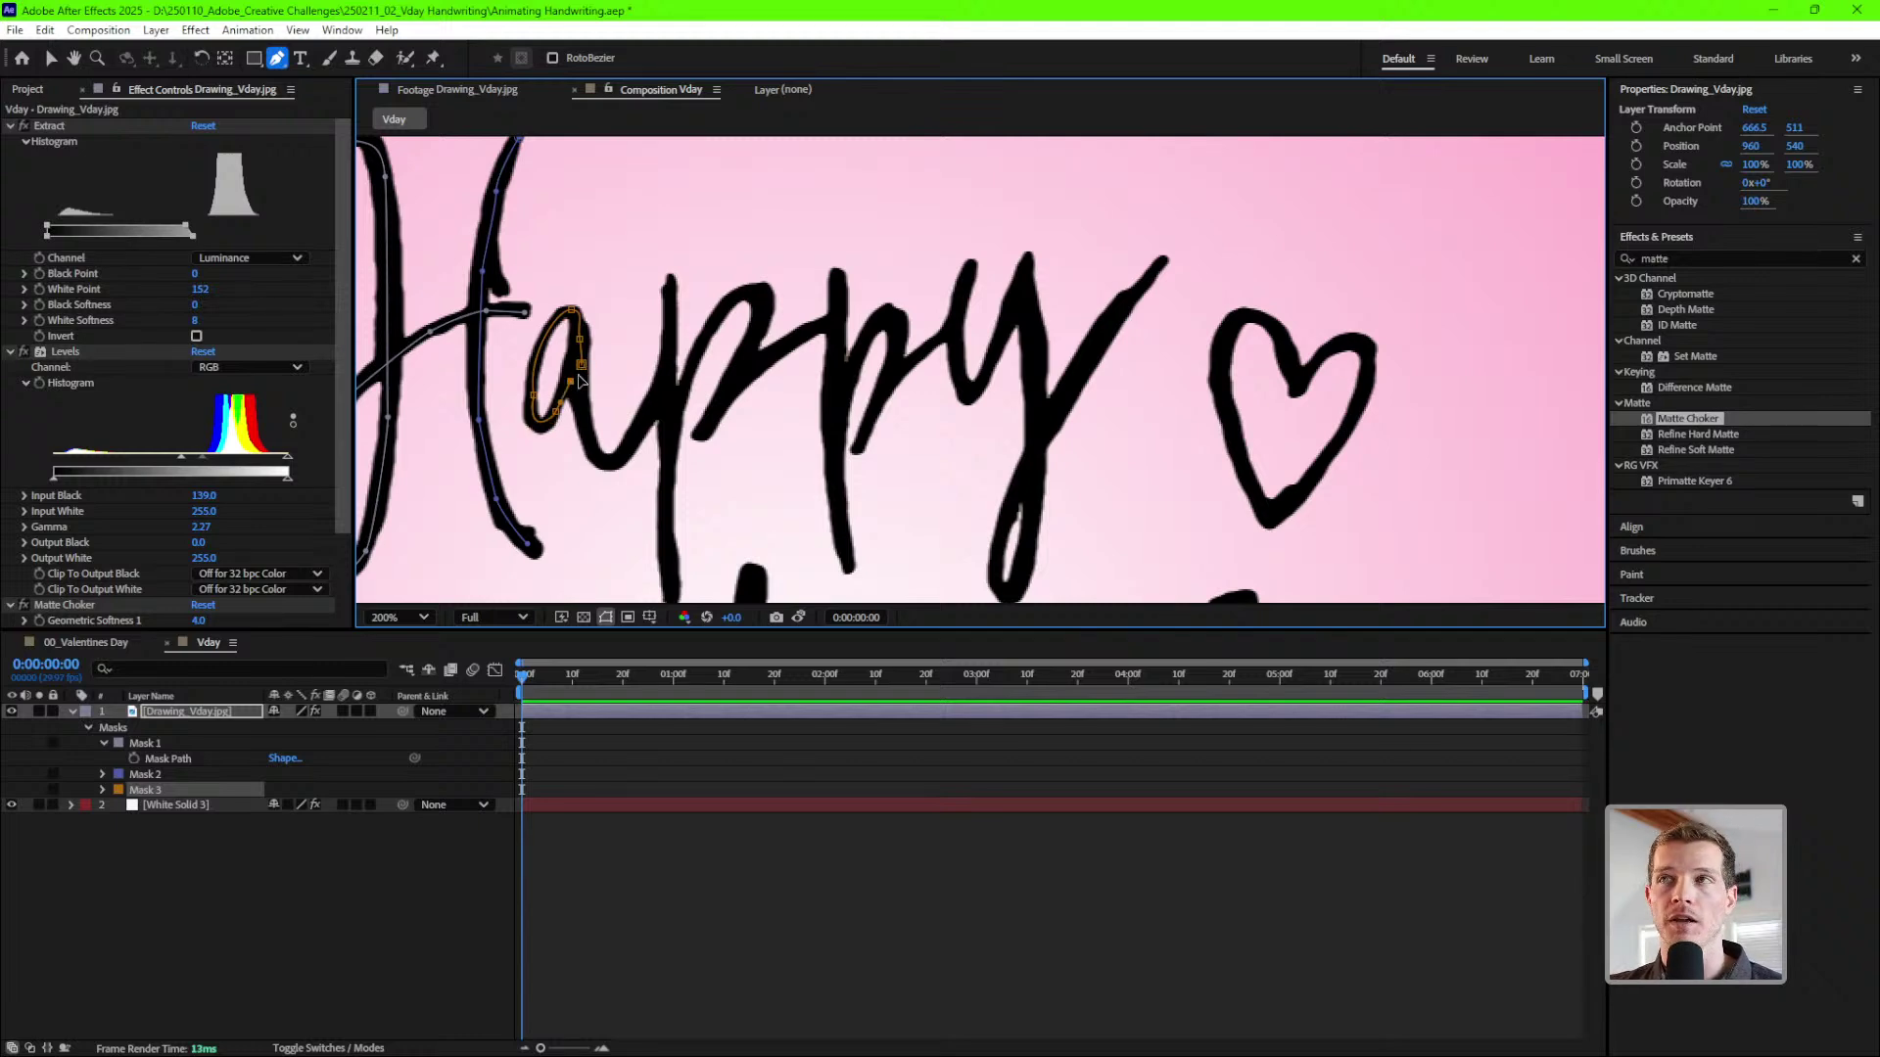
left_click(581, 369)
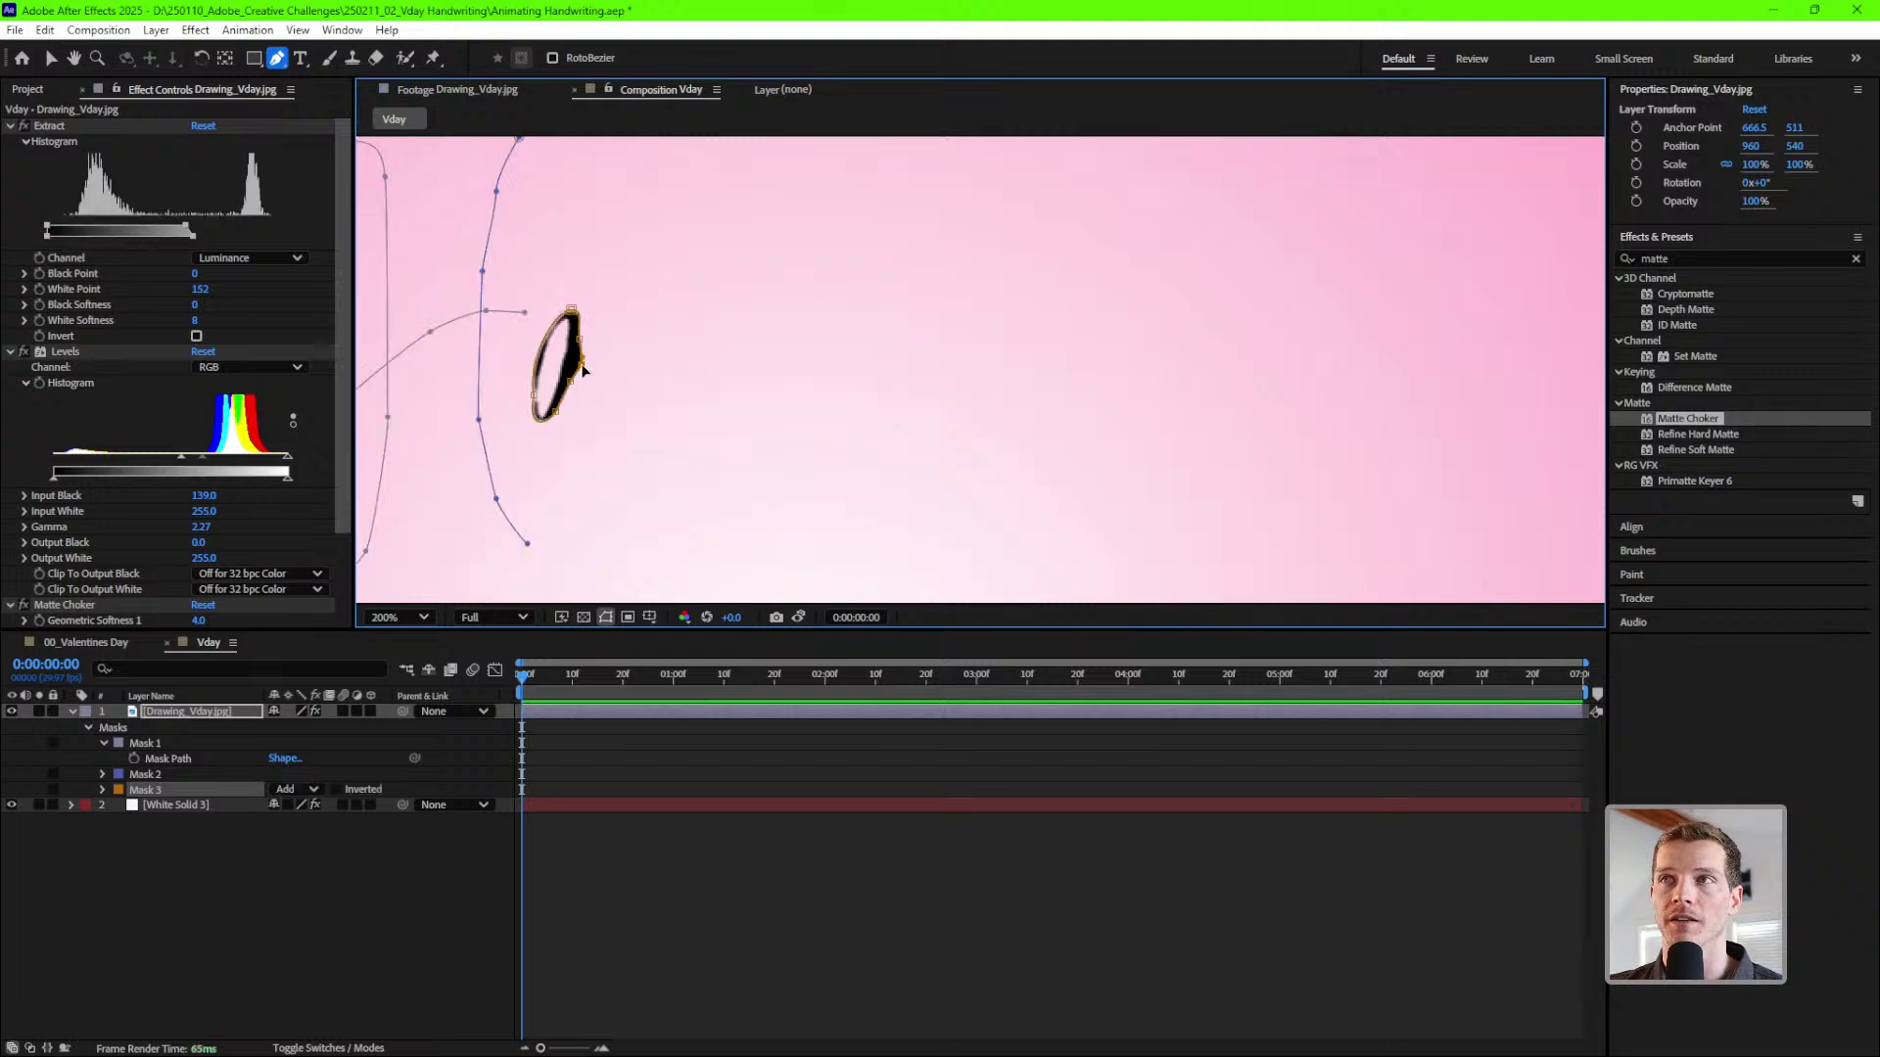
key("ctrl+z")
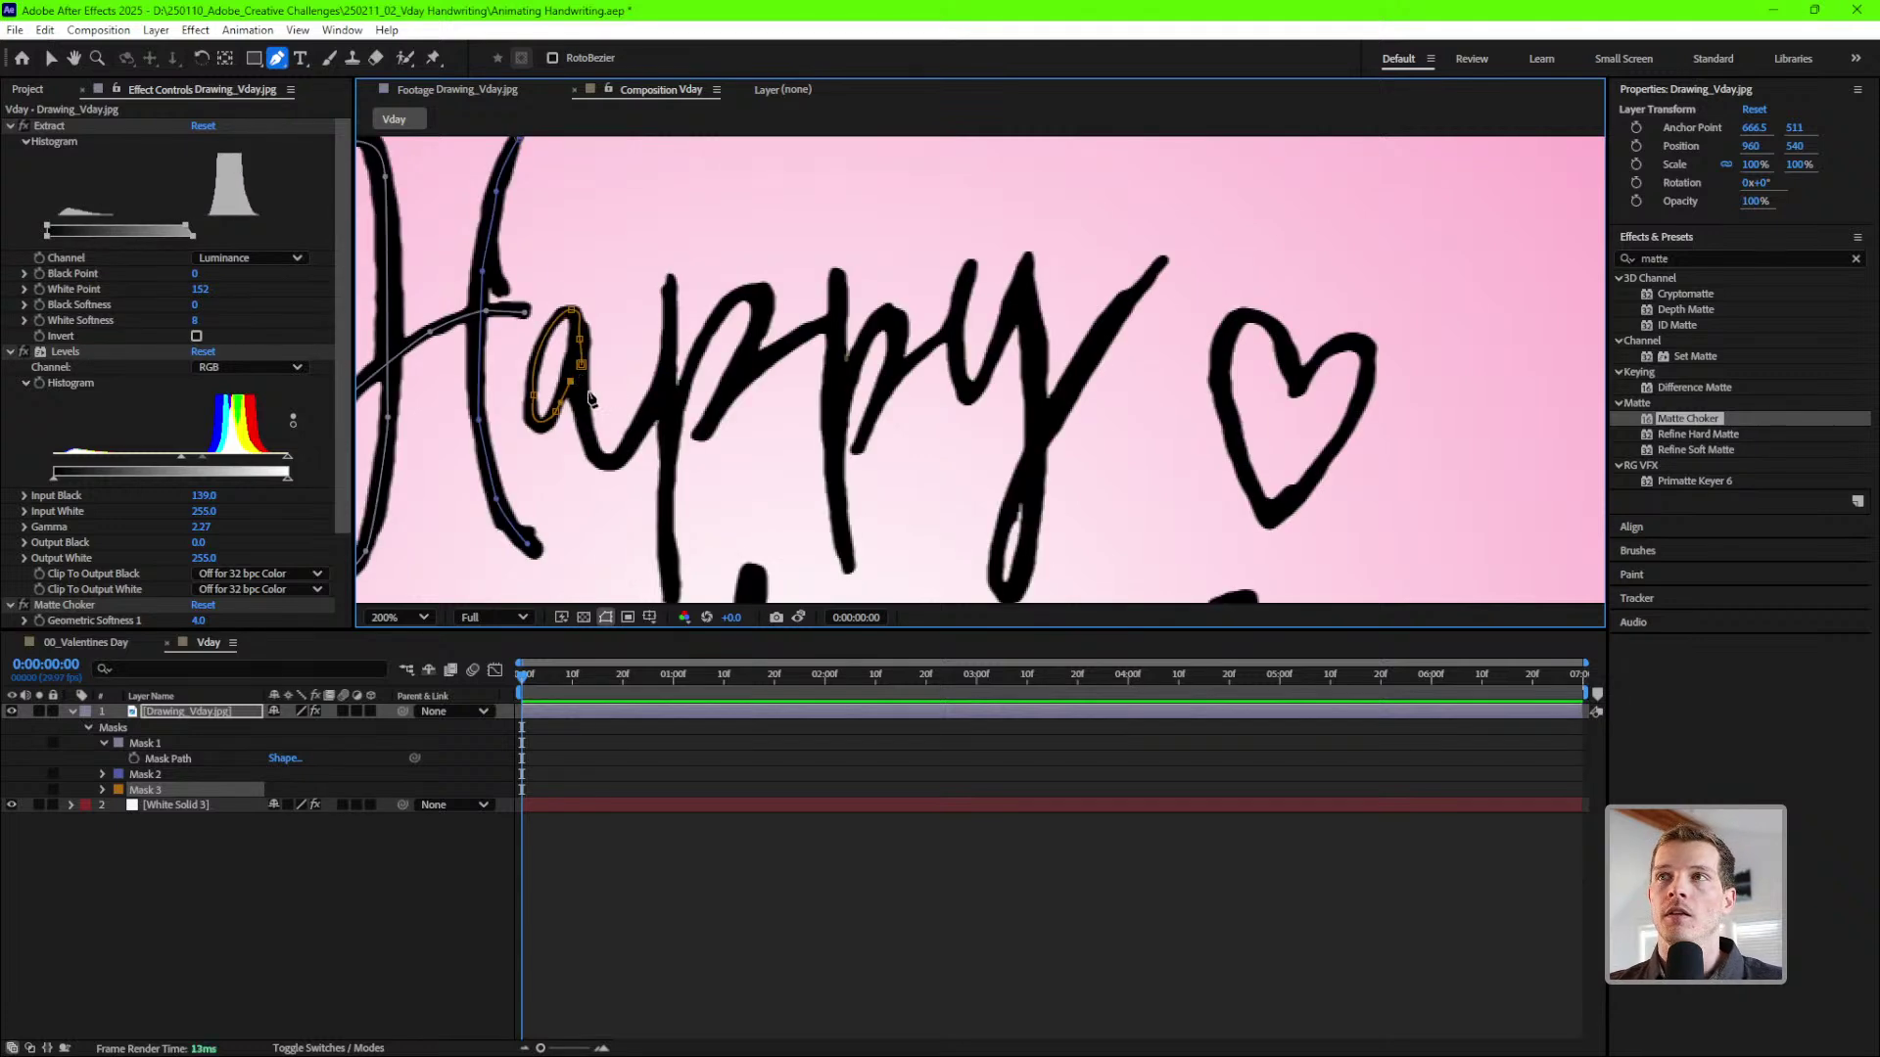
- Continue the third mask along the a's tail, up to the first p's top and down its stem
left_click(584, 396)
left_click(595, 448)
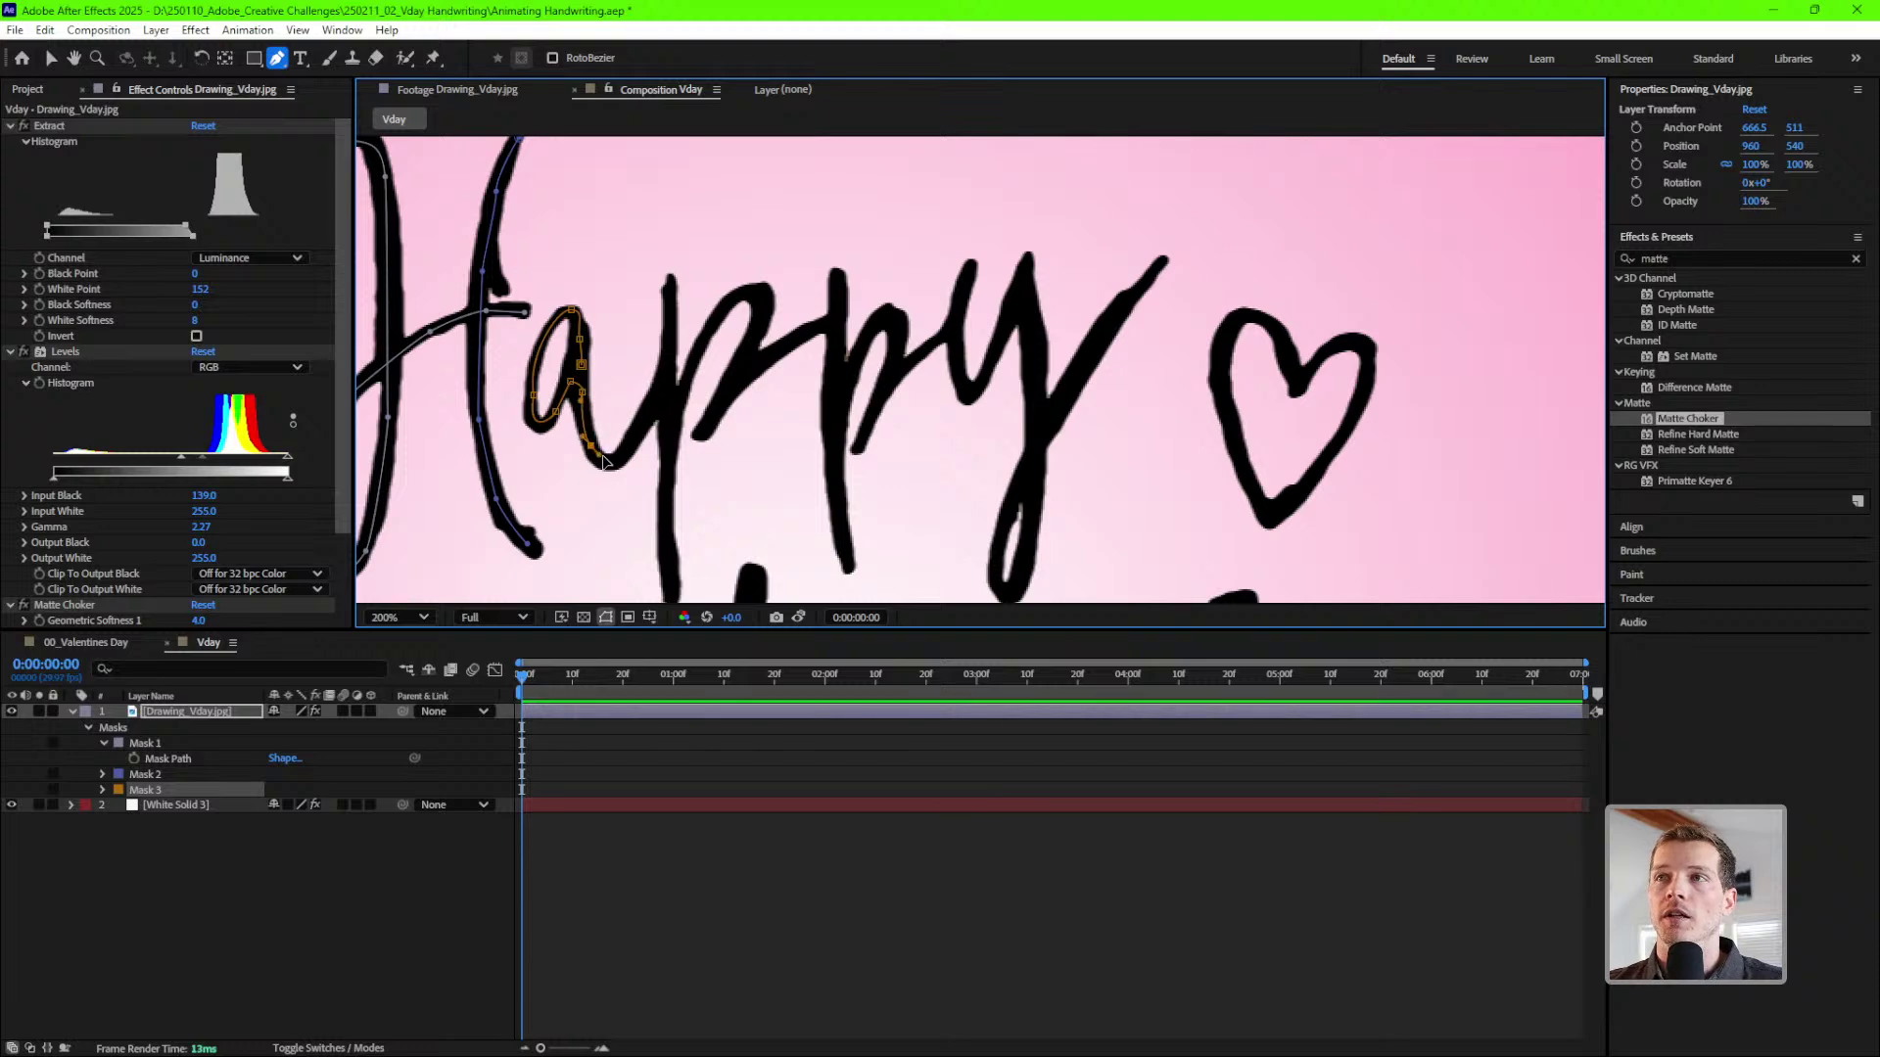
left_click_drag(647, 428, 673, 377)
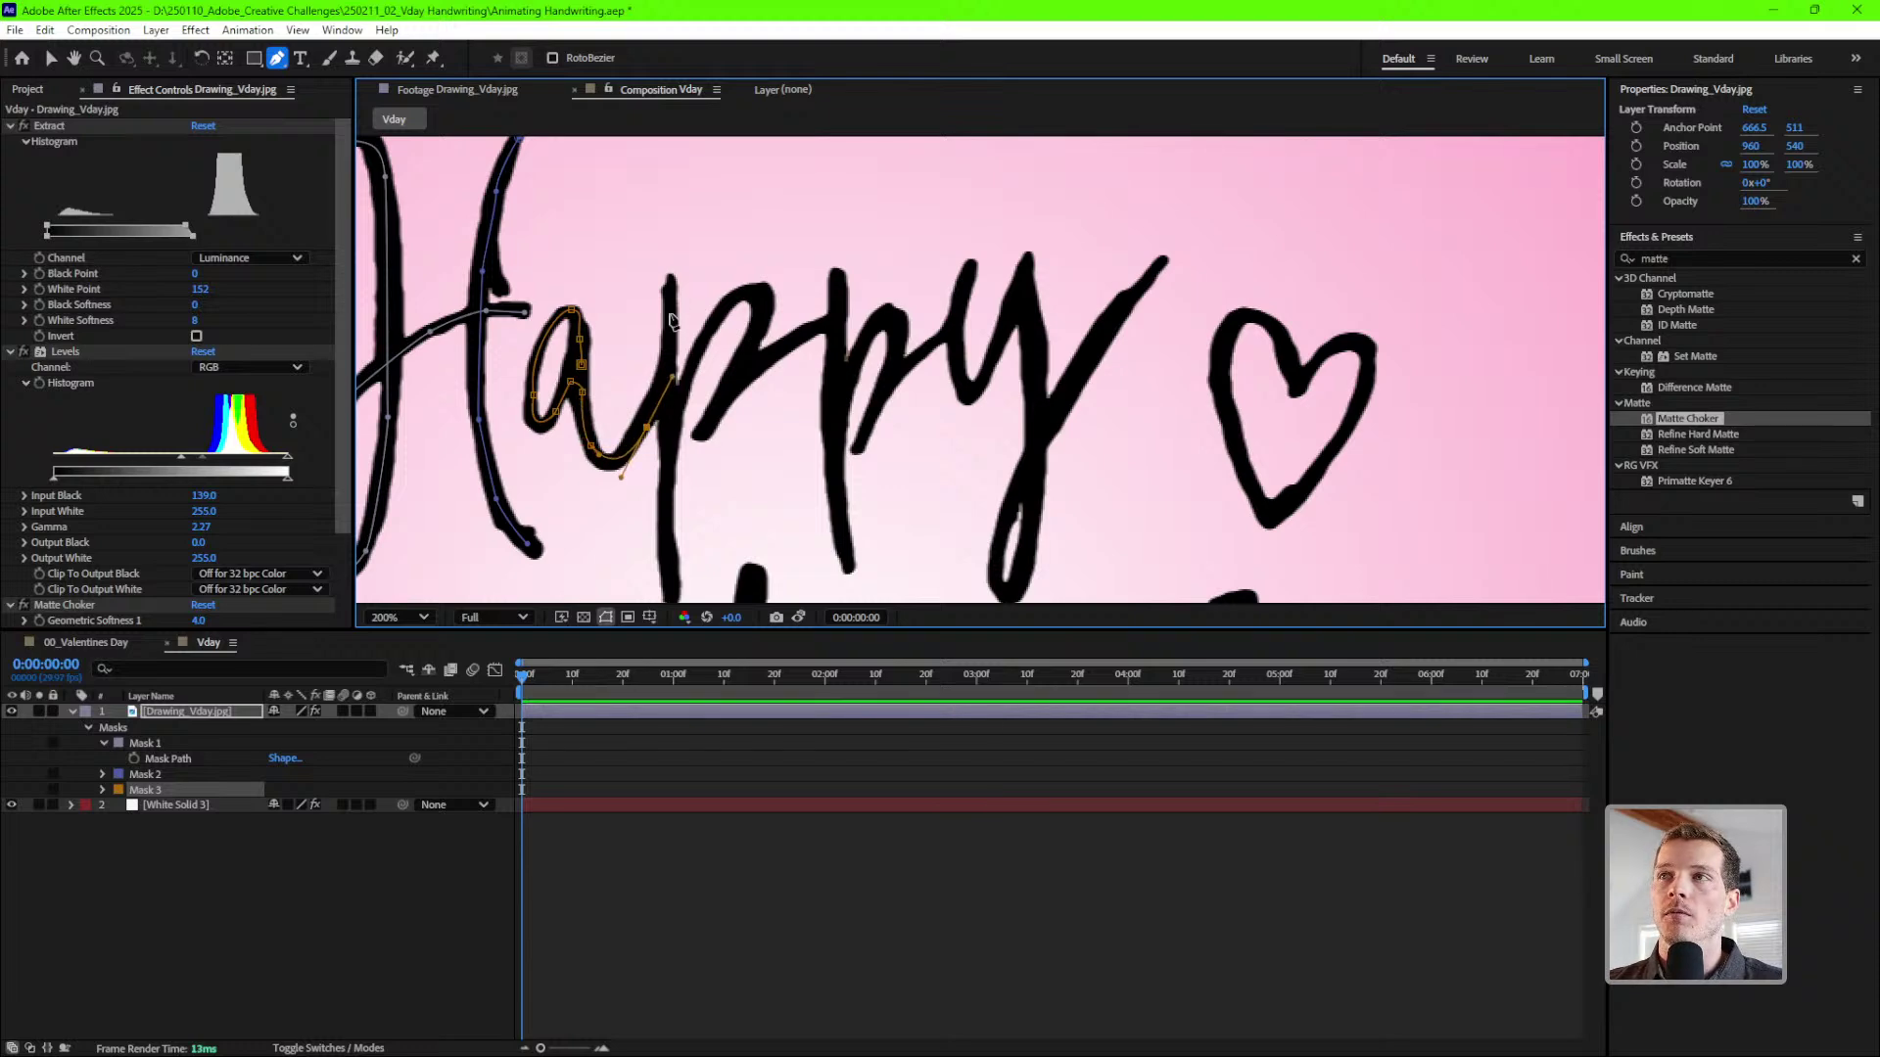
left_click(672, 284)
left_click_drag(667, 466, 653, 481)
left_click(669, 547)
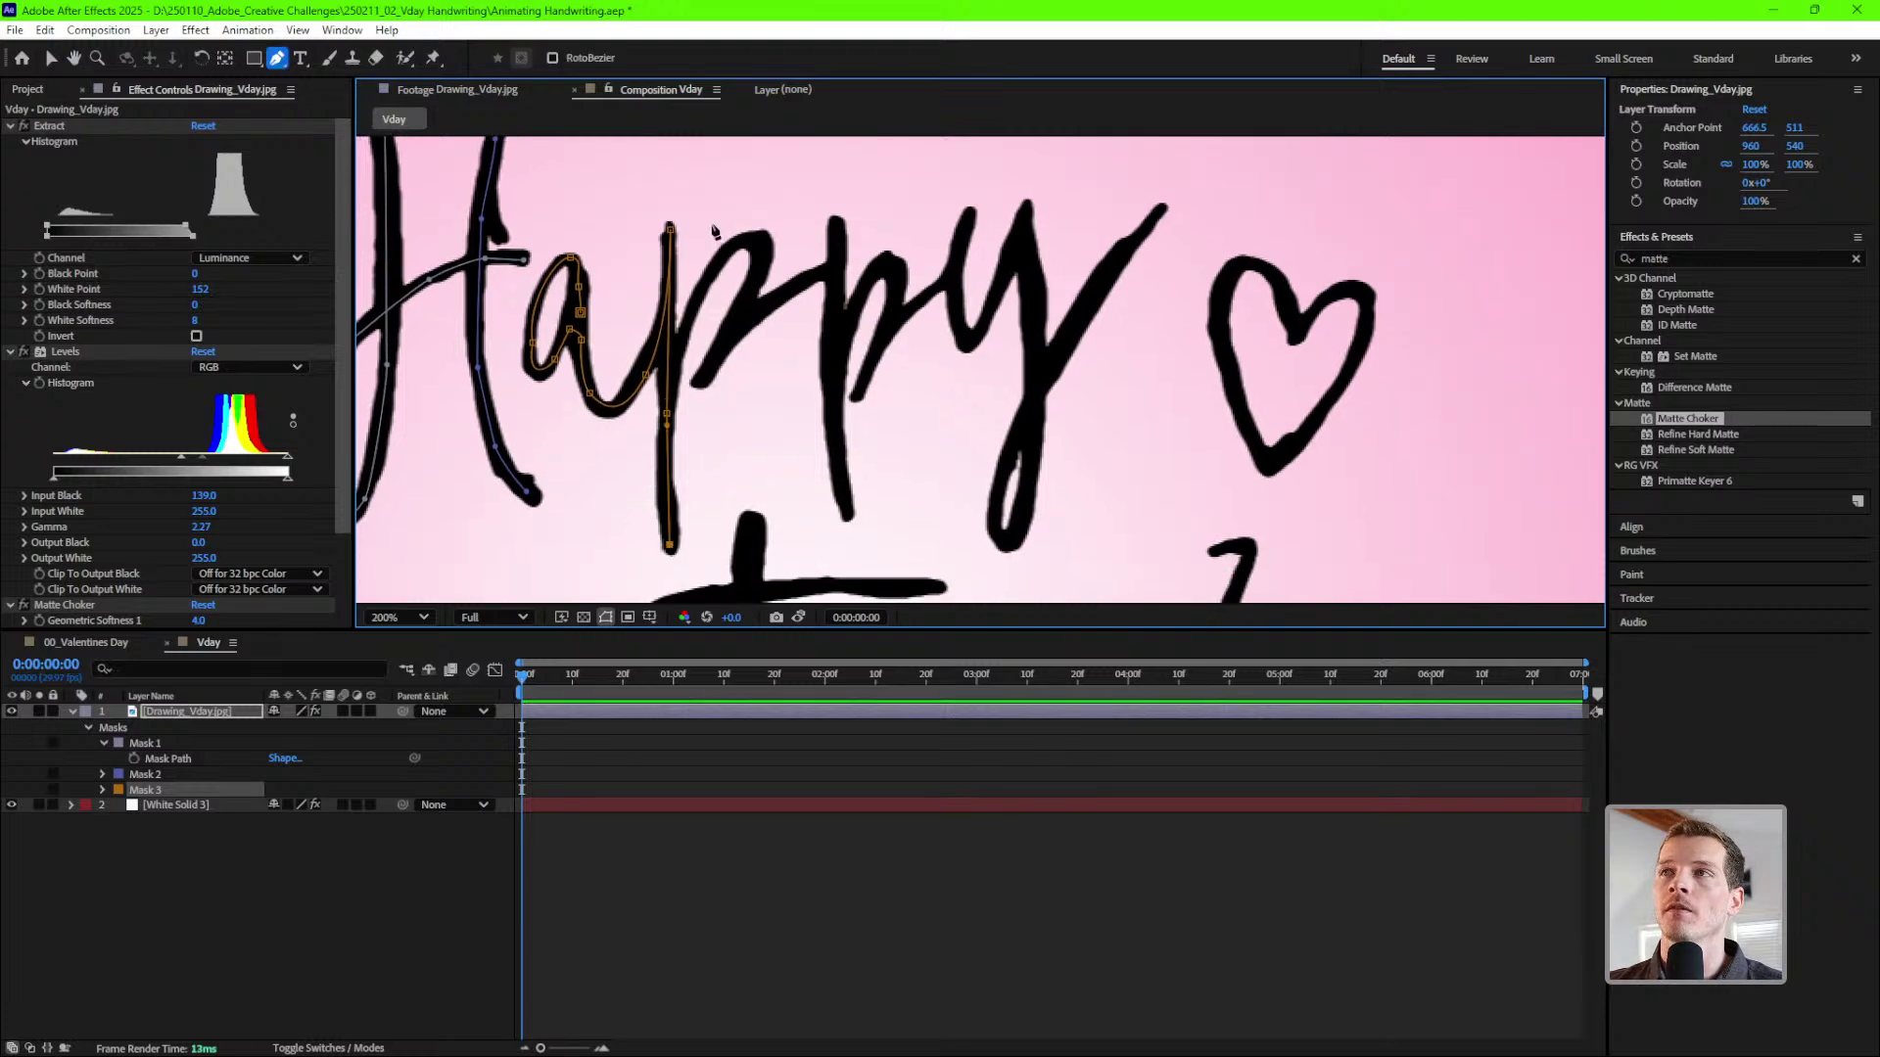
- Extend the third mask around the first p's bowl, across to the second p and down its stem
left_click(681, 347)
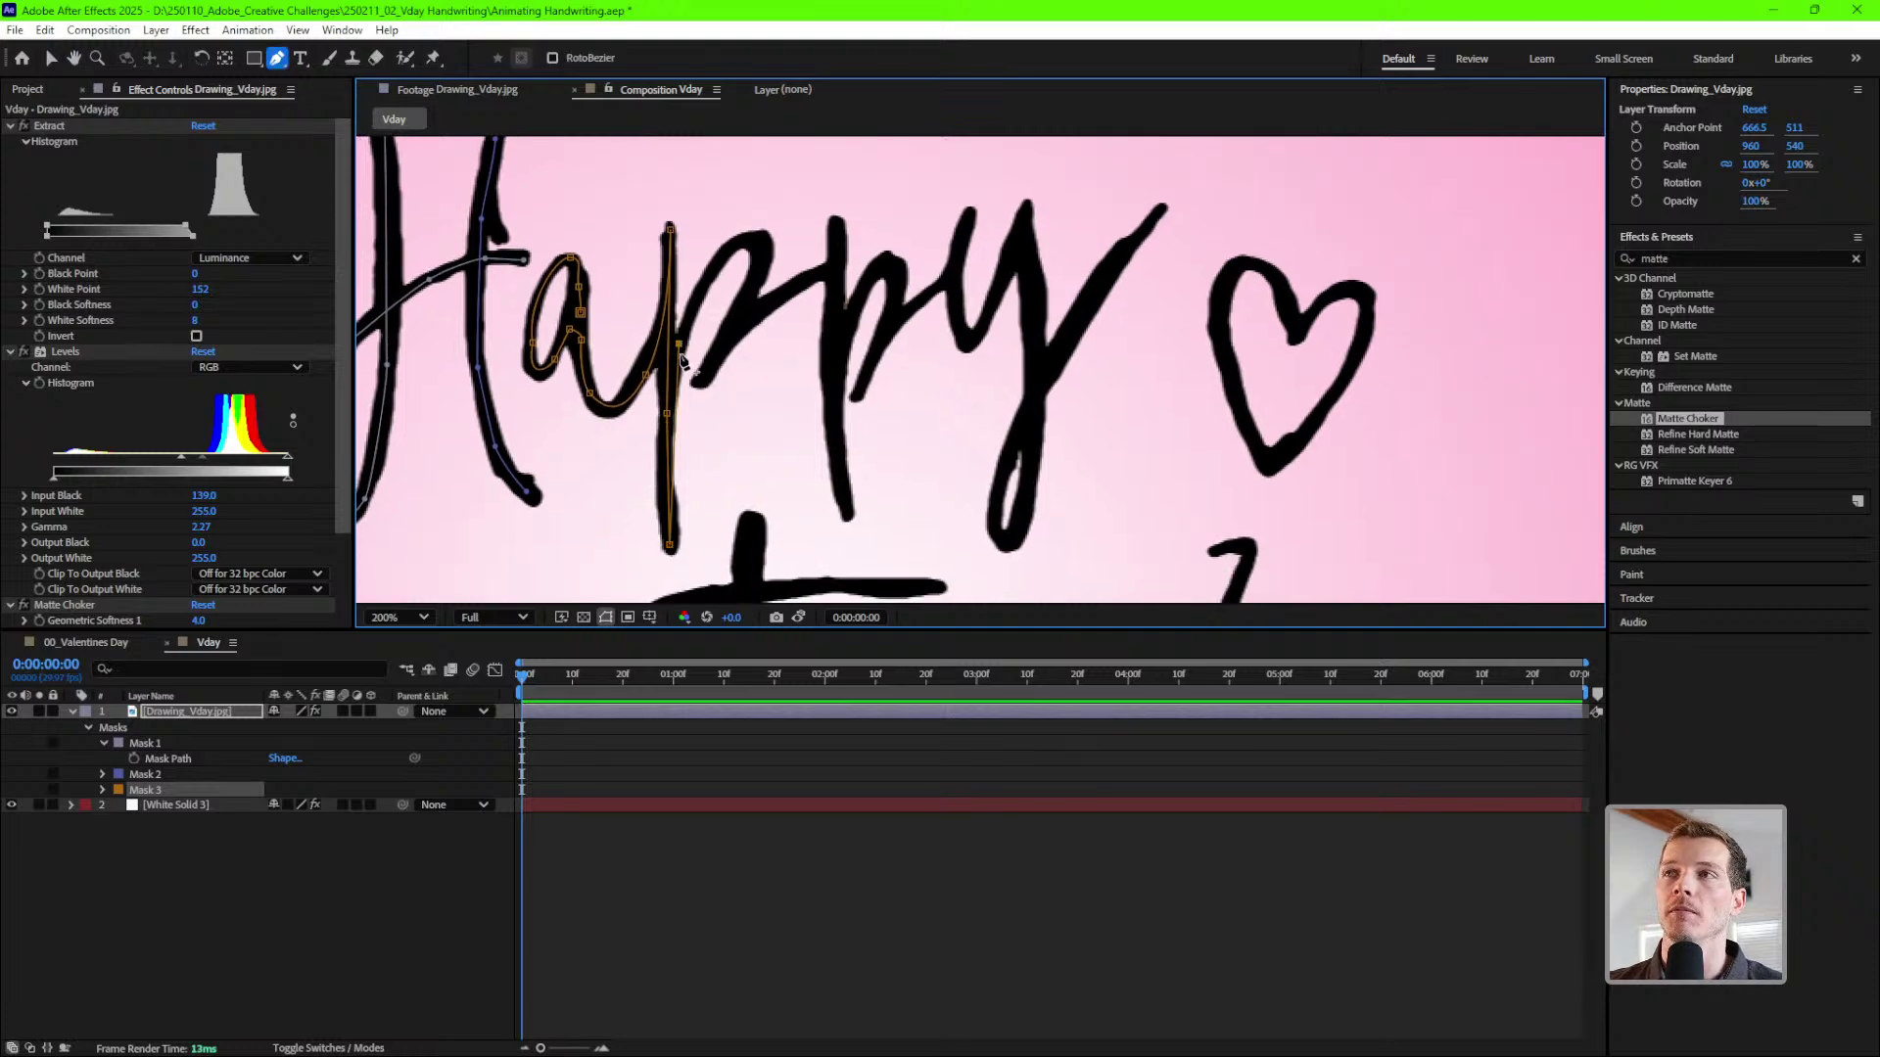
key("ctrl+z")
left_click_drag(675, 344, 694, 318)
left_click_drag(729, 252, 831, 363)
left_click(840, 231)
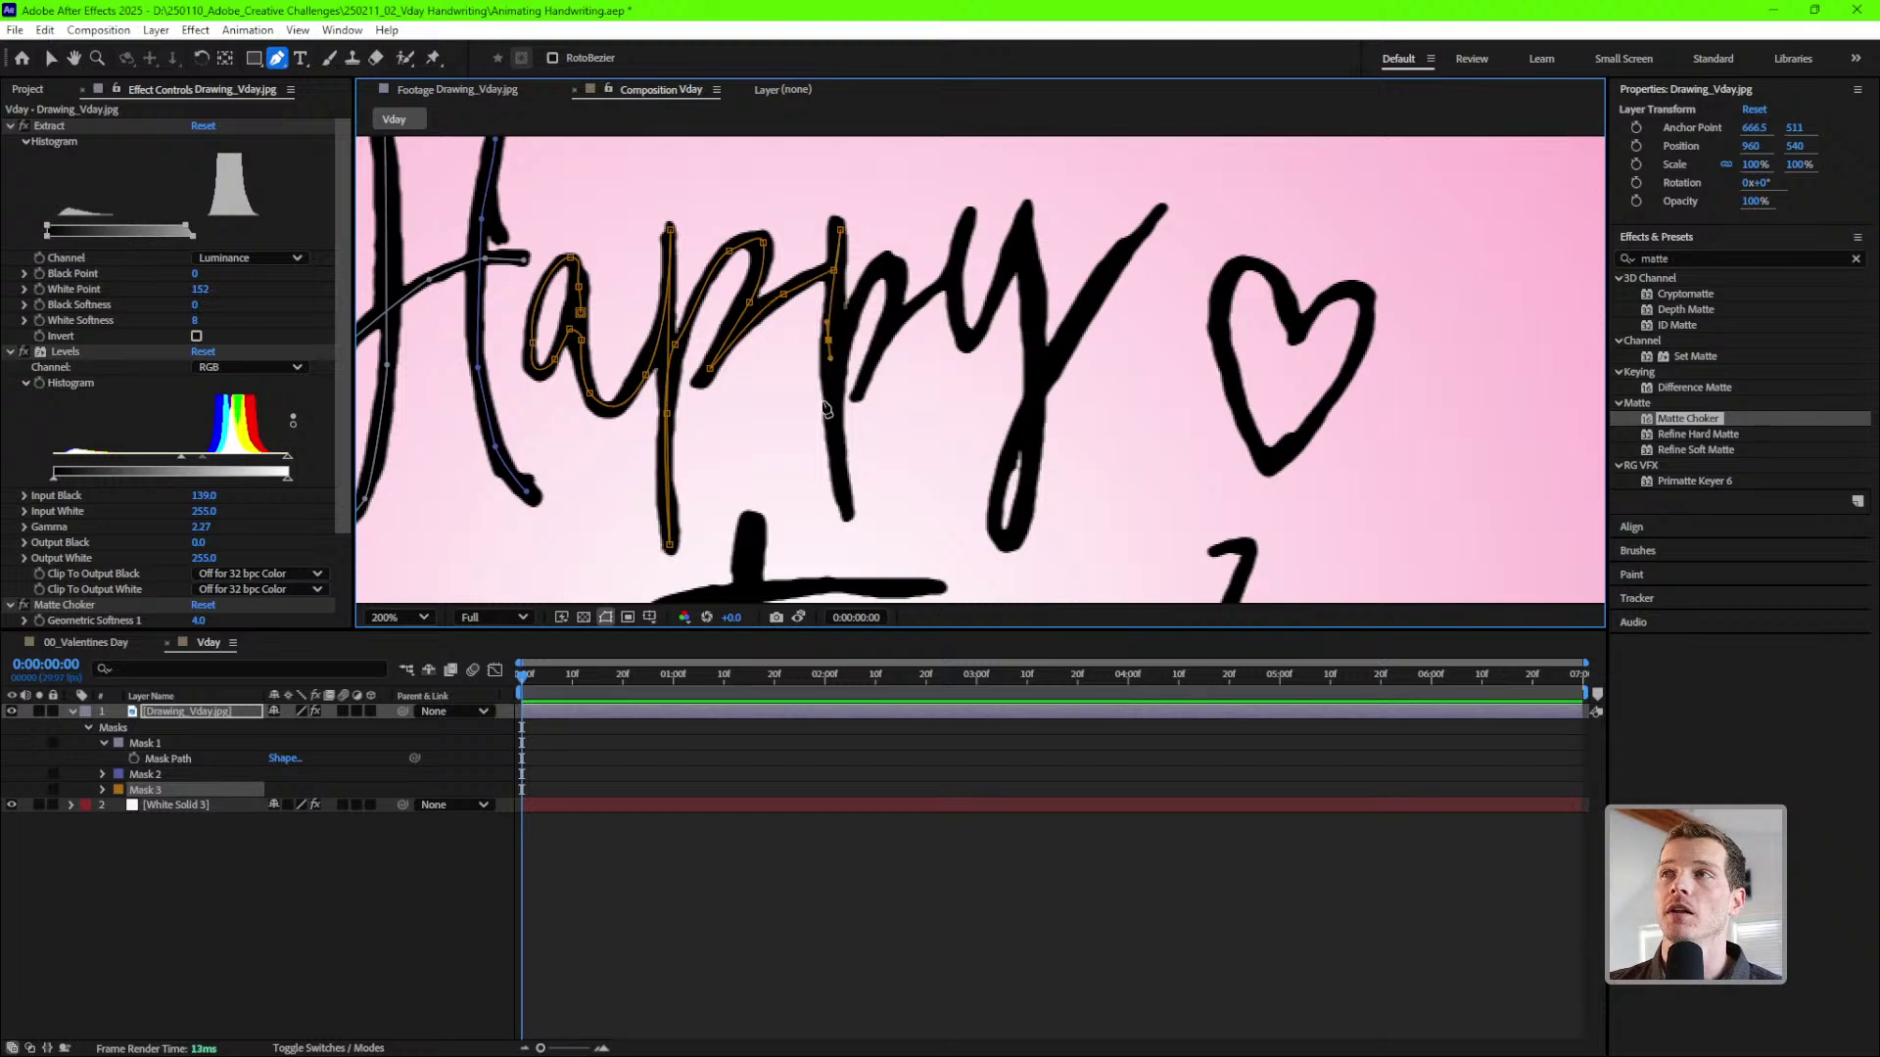
left_click(849, 511)
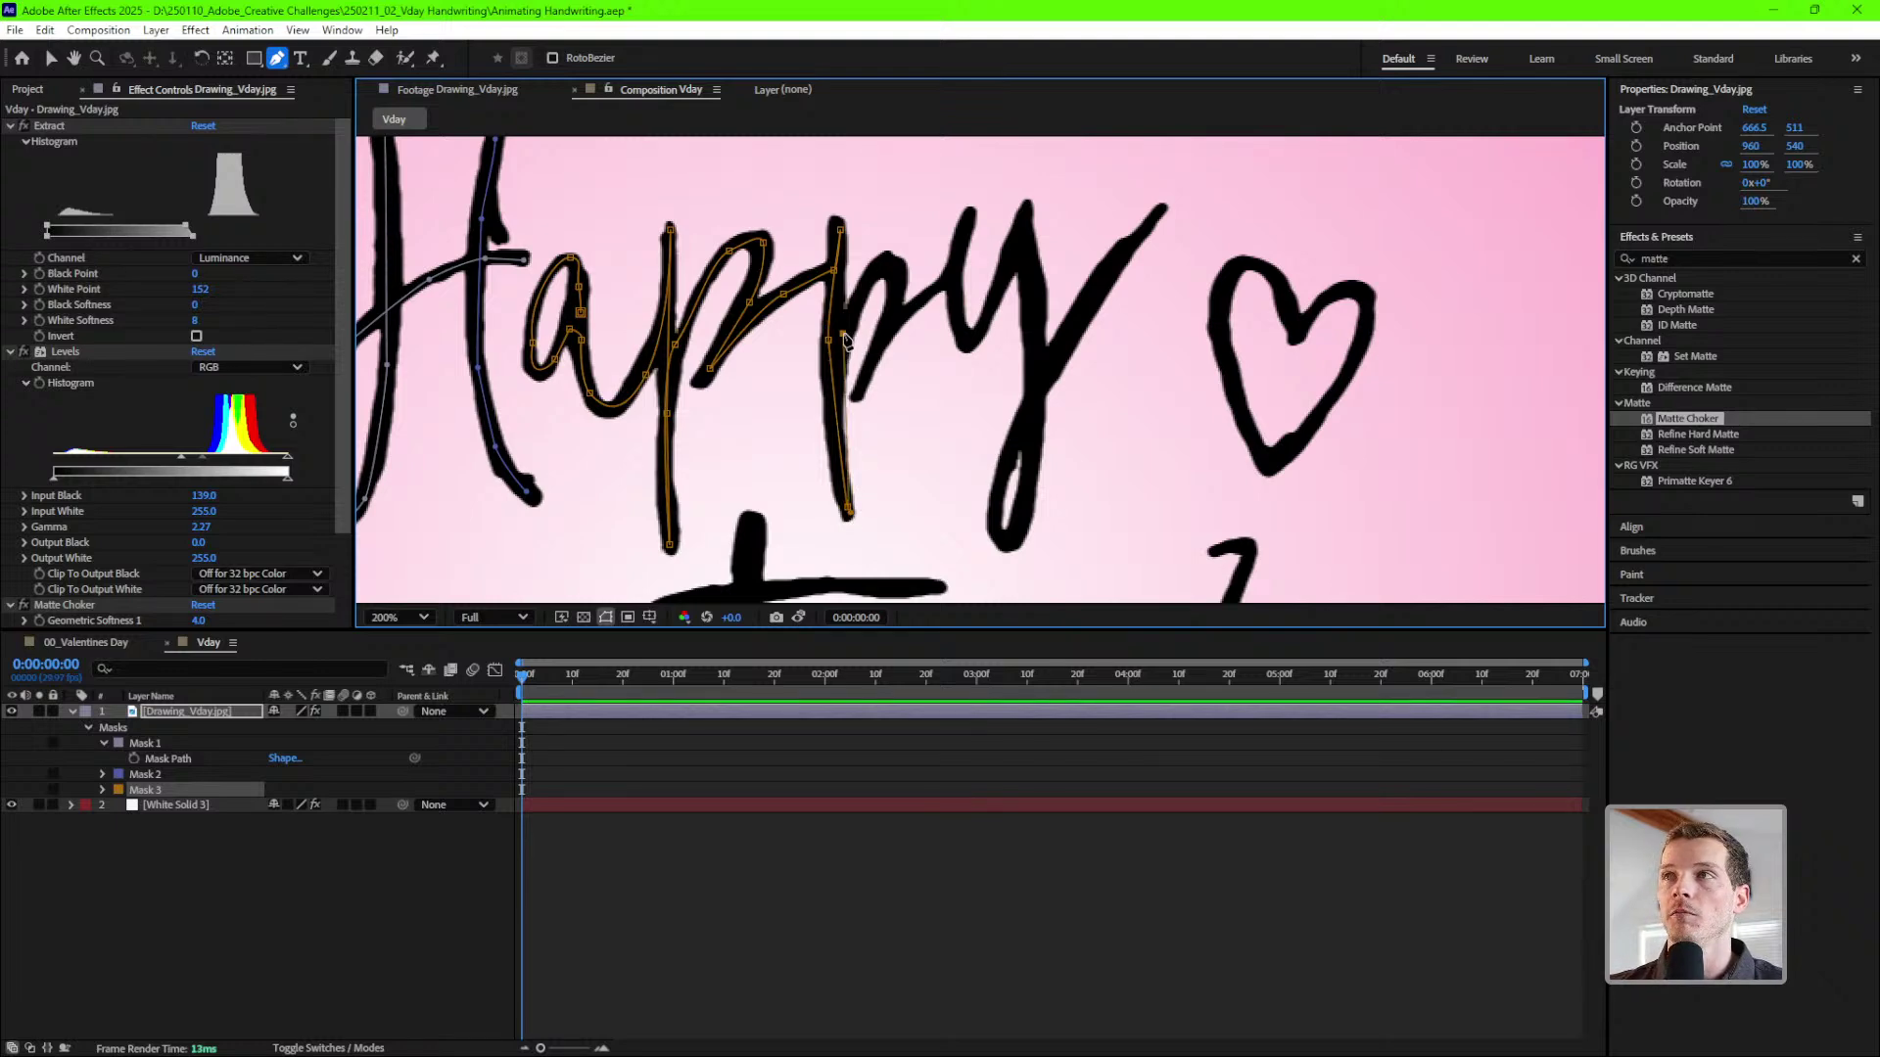
- Extend the third mask around the second p's bowl and through the y's cup to the top of its stem
mouse_move(843, 332)
left_mouse_down()
mouse_move(887, 263)
mouse_move(899, 294)
mouse_move(876, 351)
mouse_move(960, 241)
left_mouse_up()
left_click(862, 394)
left_click(967, 215)
left_click(966, 346)
left_click(1025, 221)
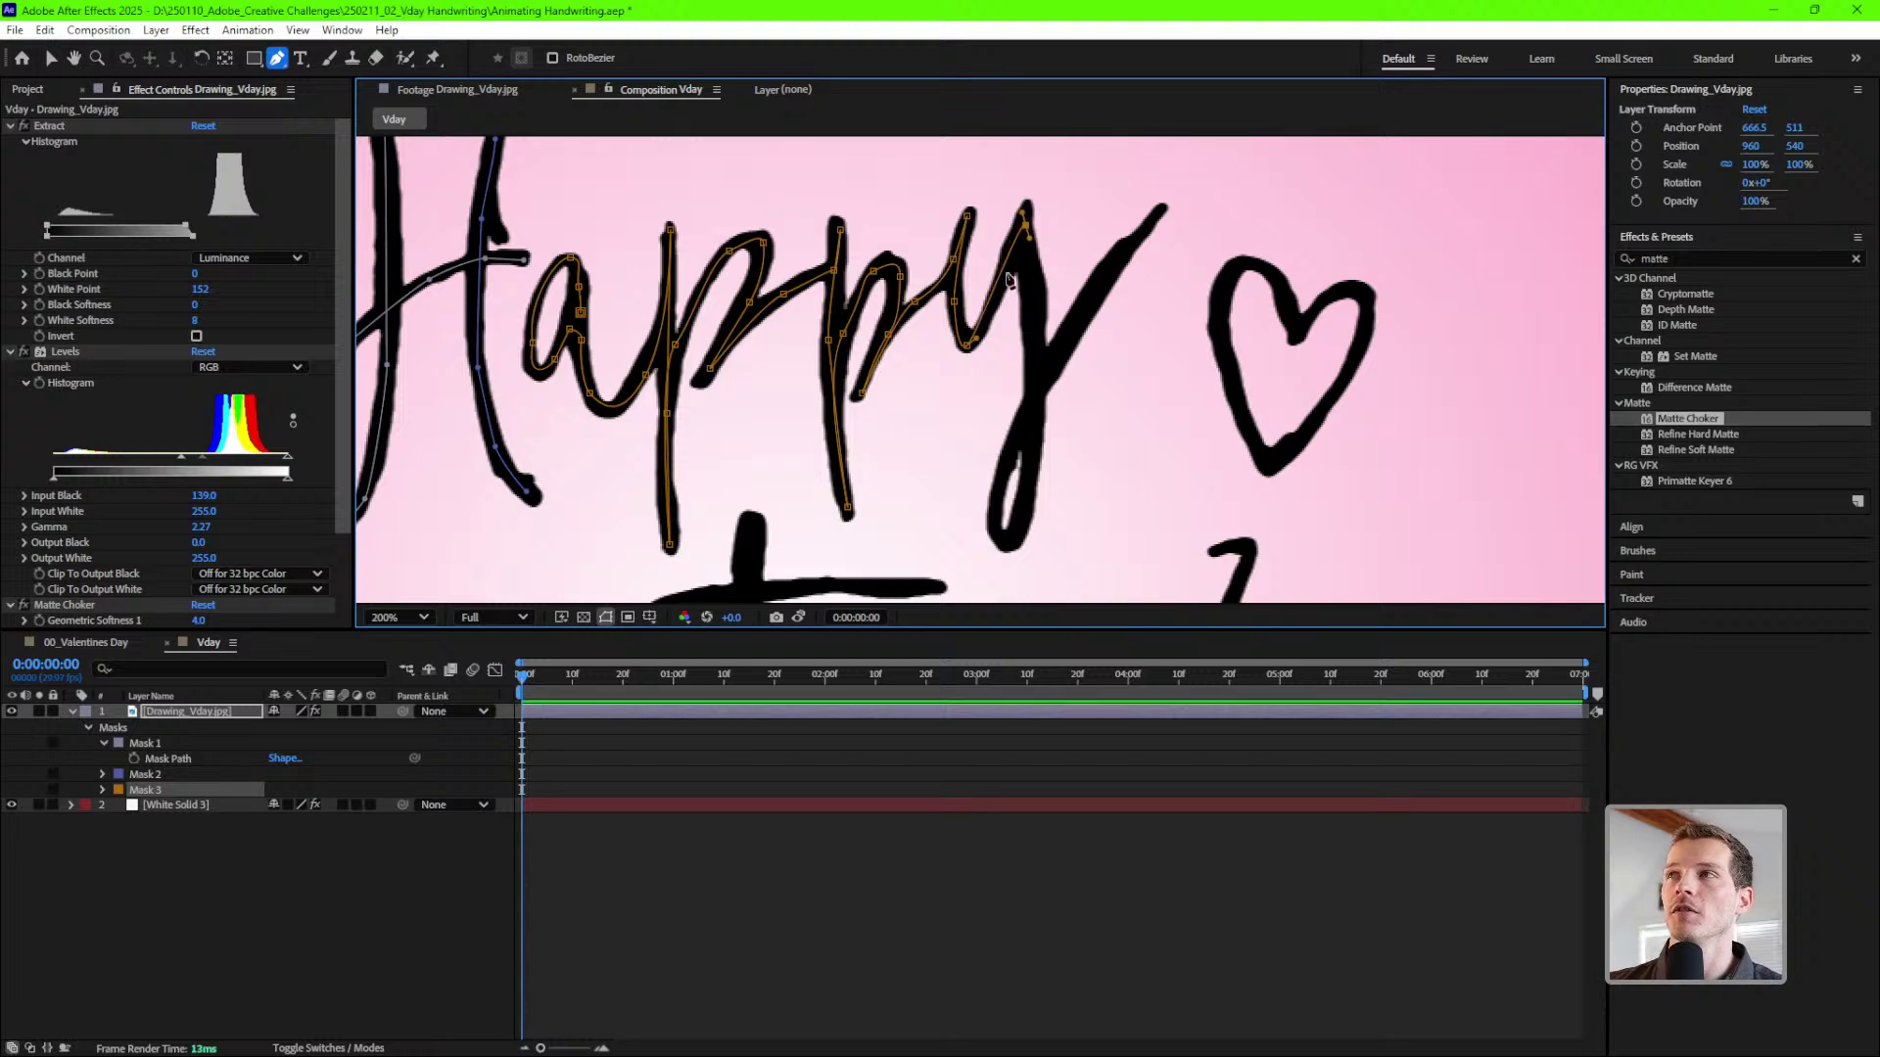
- Extend the third mask down the y's descender to the bottom of its loop
left_click(1031, 304)
left_click(1038, 437)
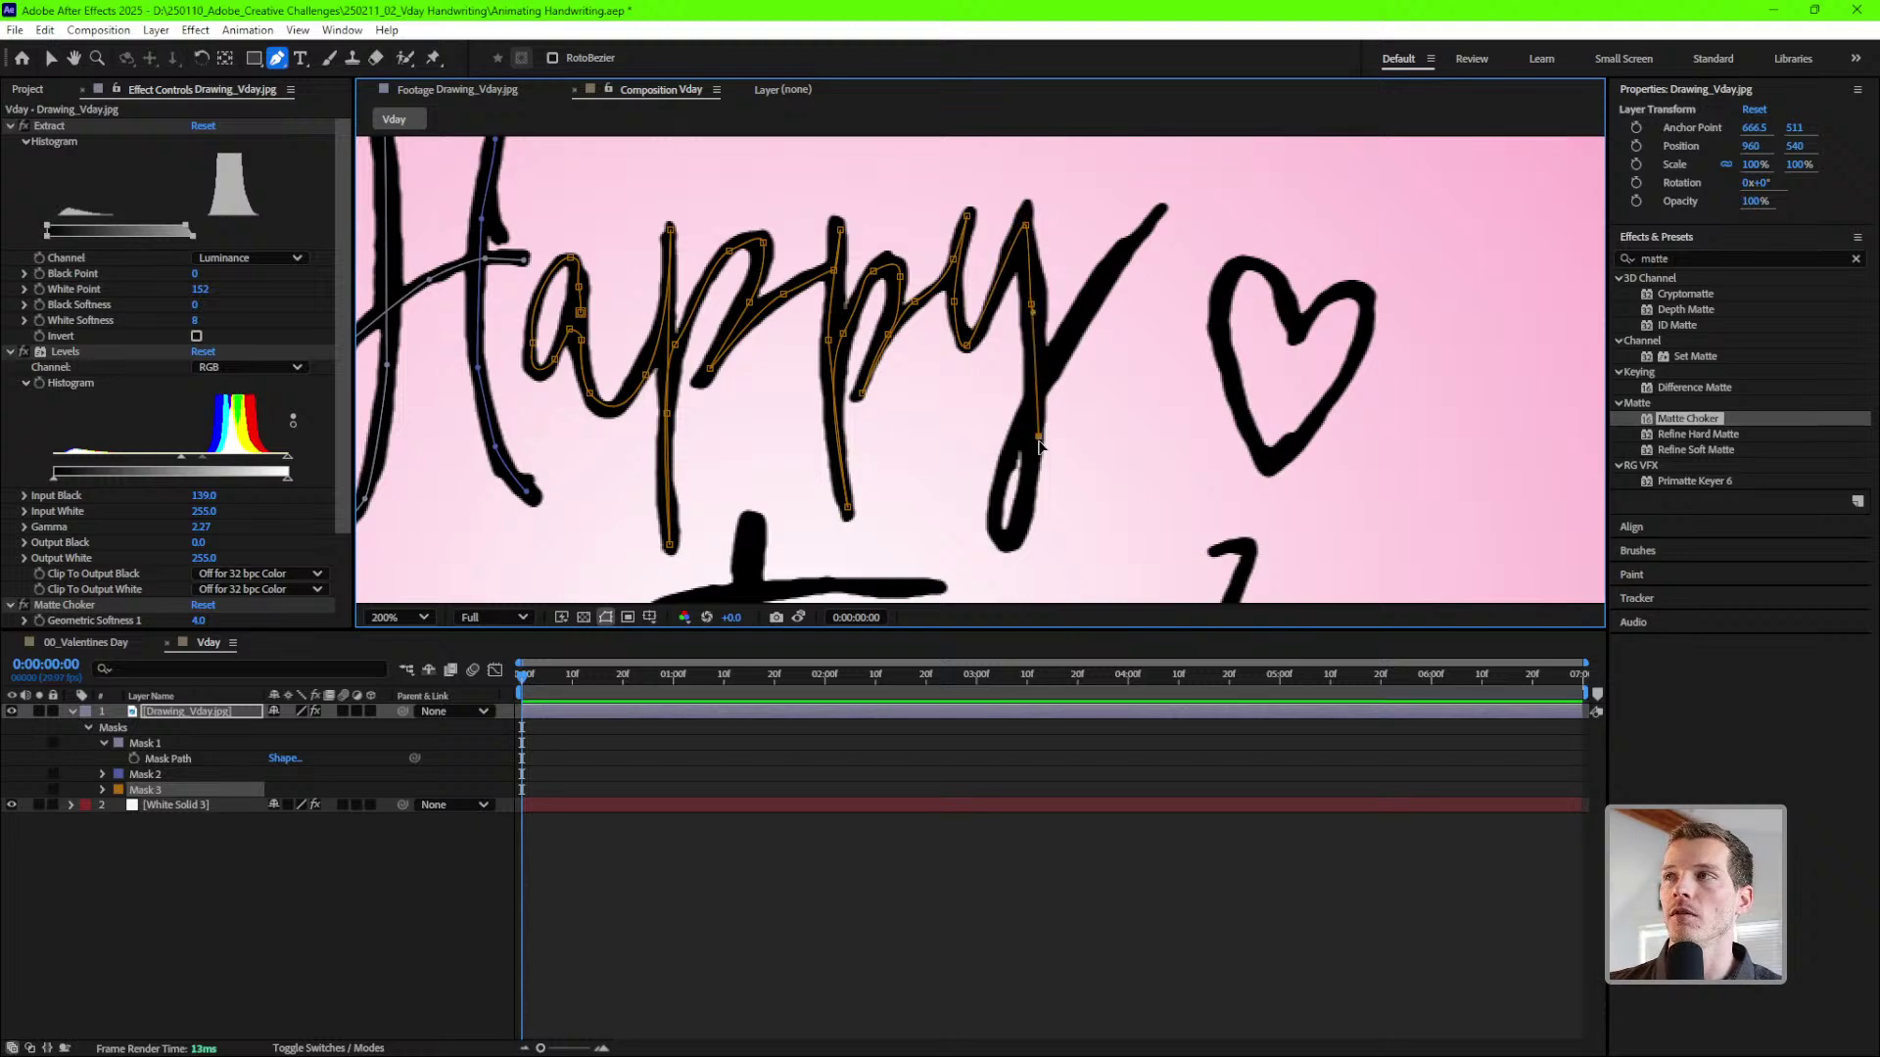
left_click(1025, 509)
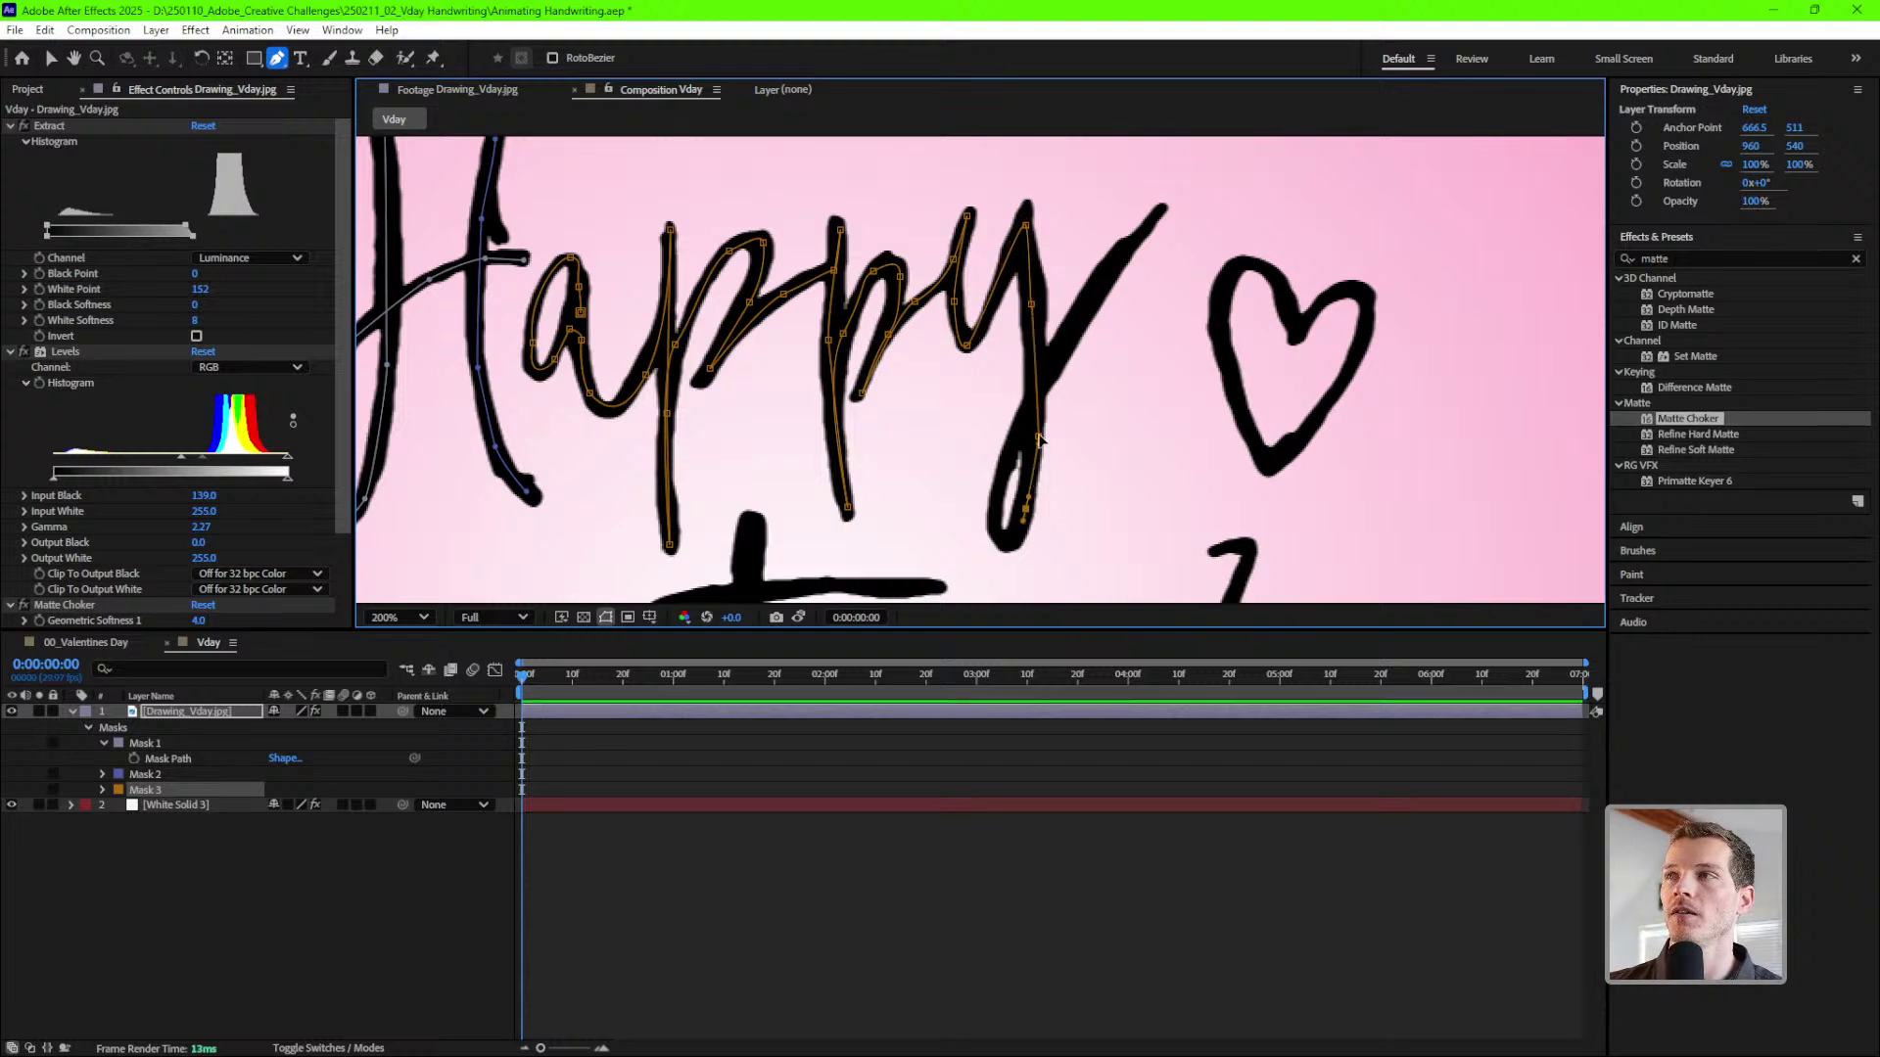
left_click(1001, 541)
key("ctrl+z")
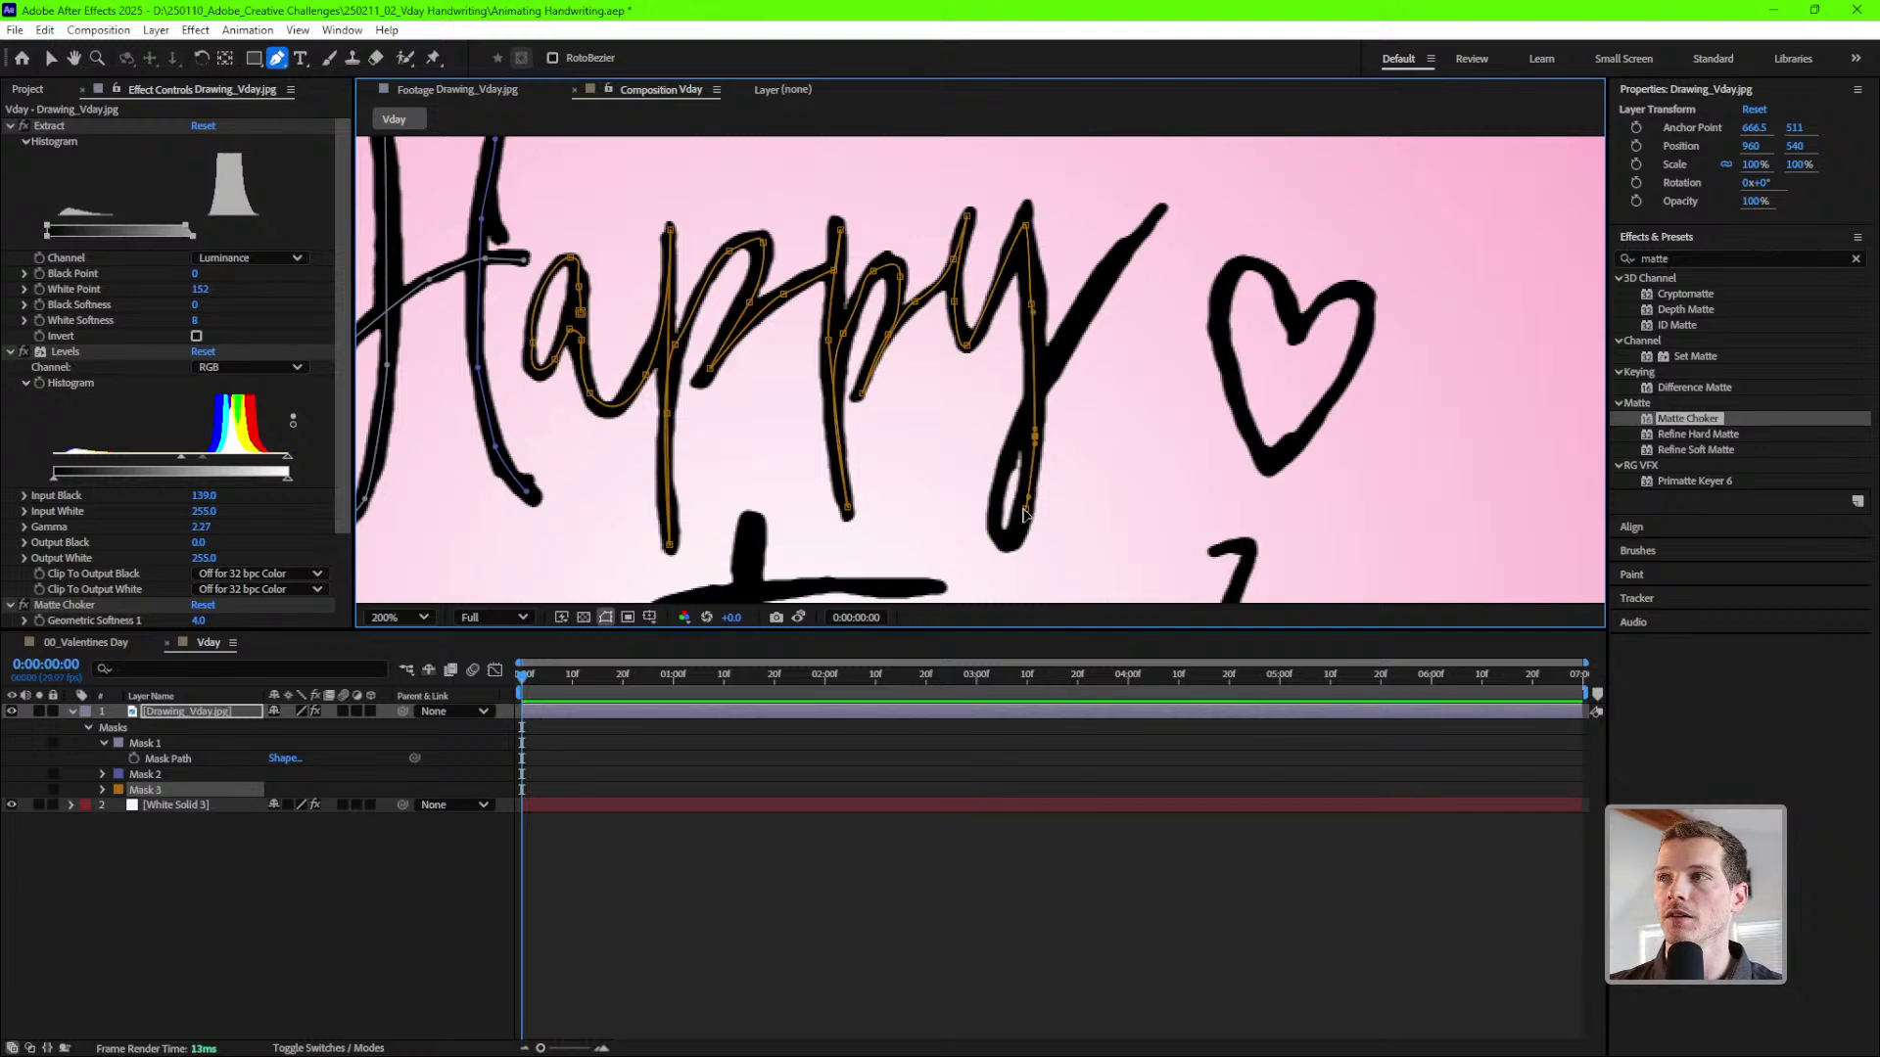
left_click_drag(1008, 543, 1002, 541)
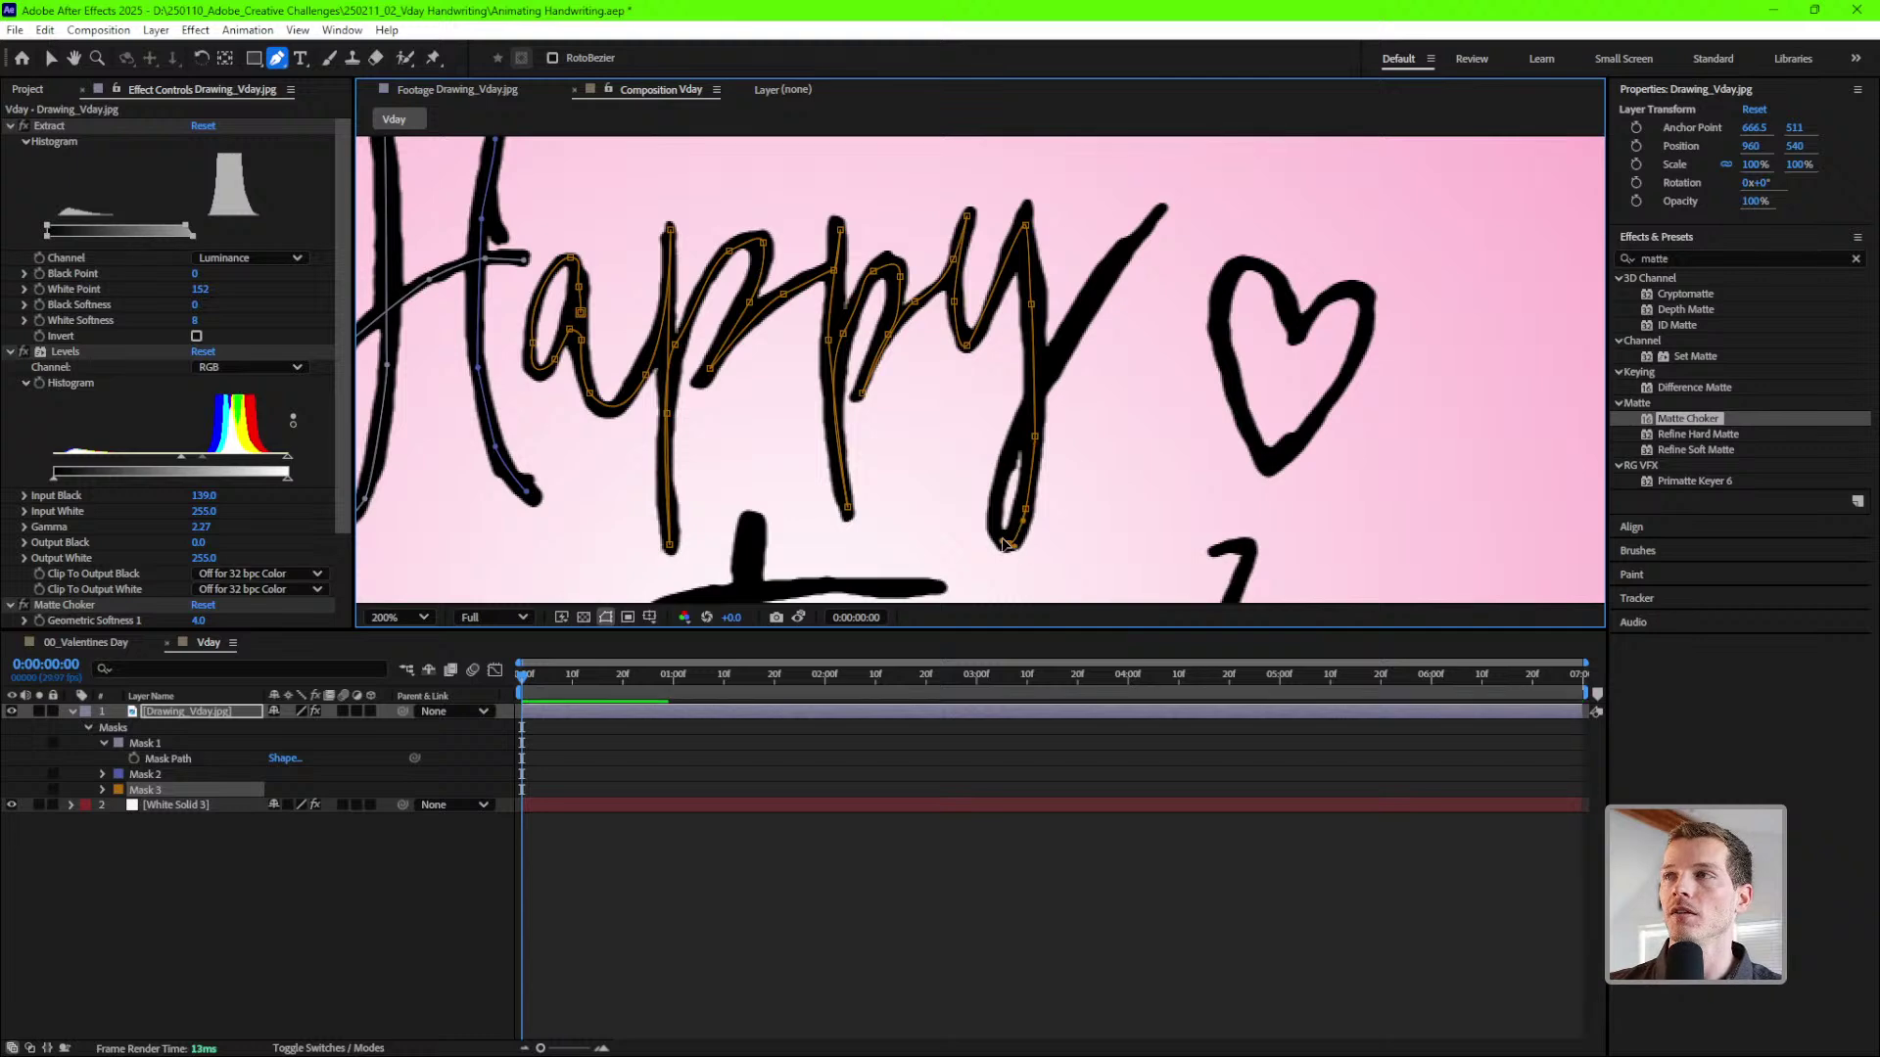
- Continue the third mask up through the y's loop and along the rising tail to its tip, leaving the path open
left_click_drag(1000, 476, 1011, 437)
left_click_drag(1093, 301, 1109, 279)
left_click(1125, 242)
left_click(1135, 232)
left_click(1160, 210)
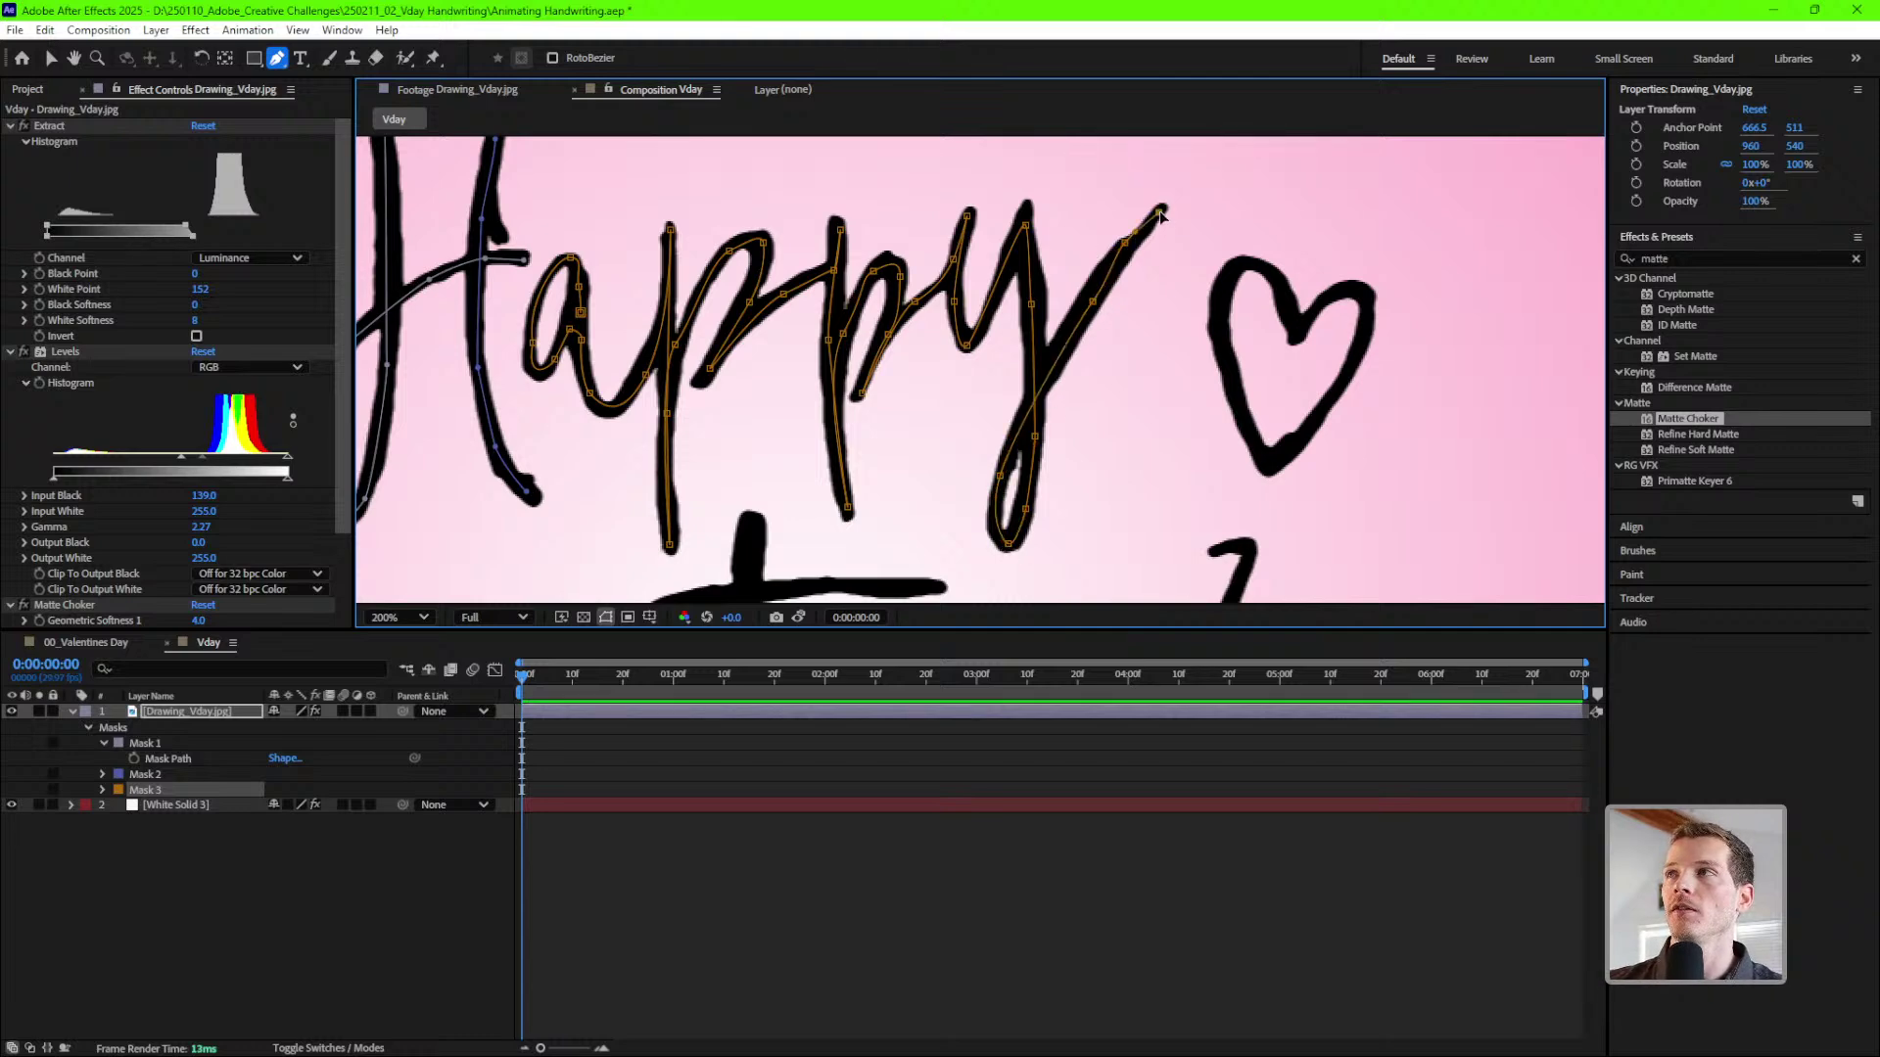
scroll(988, 408, "down", 2)
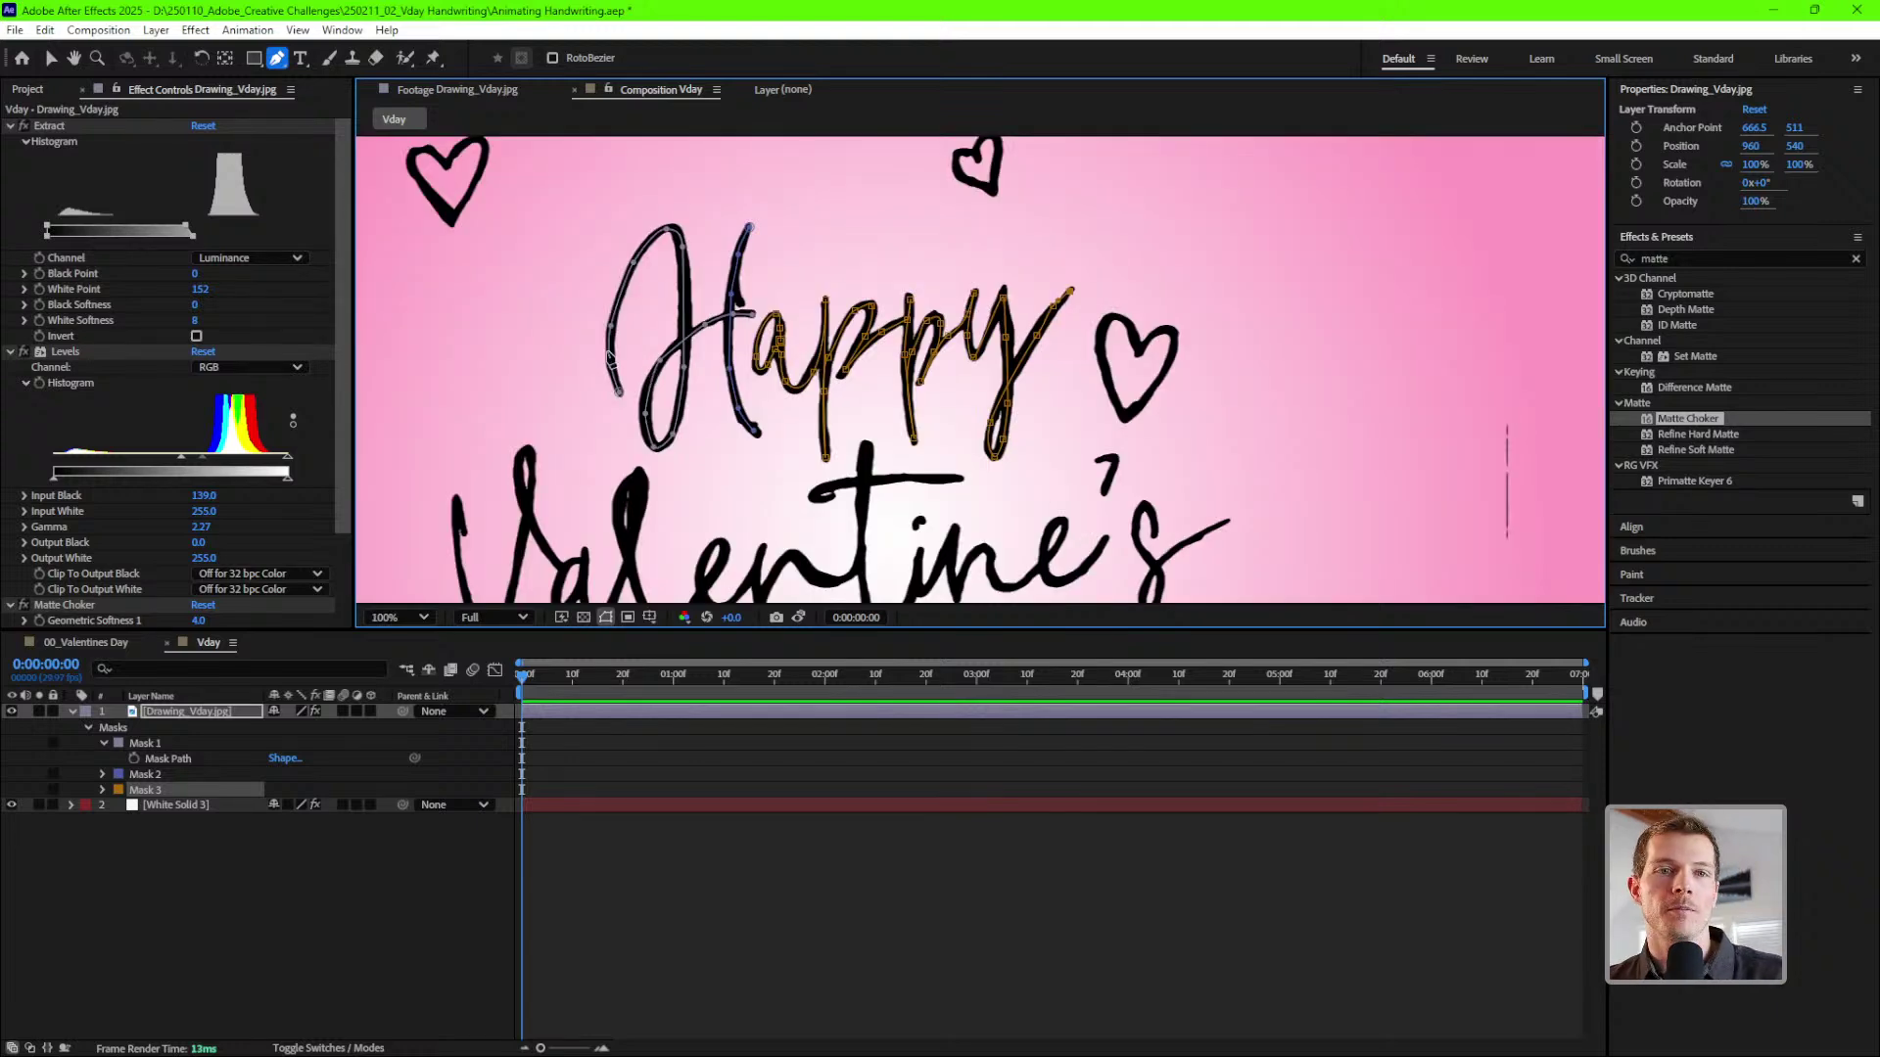
- Reselect the Drawing_Vday.jpg layer and toggle the mask outlines' visibility off and on again
left_click(116, 892)
left_click(172, 716)
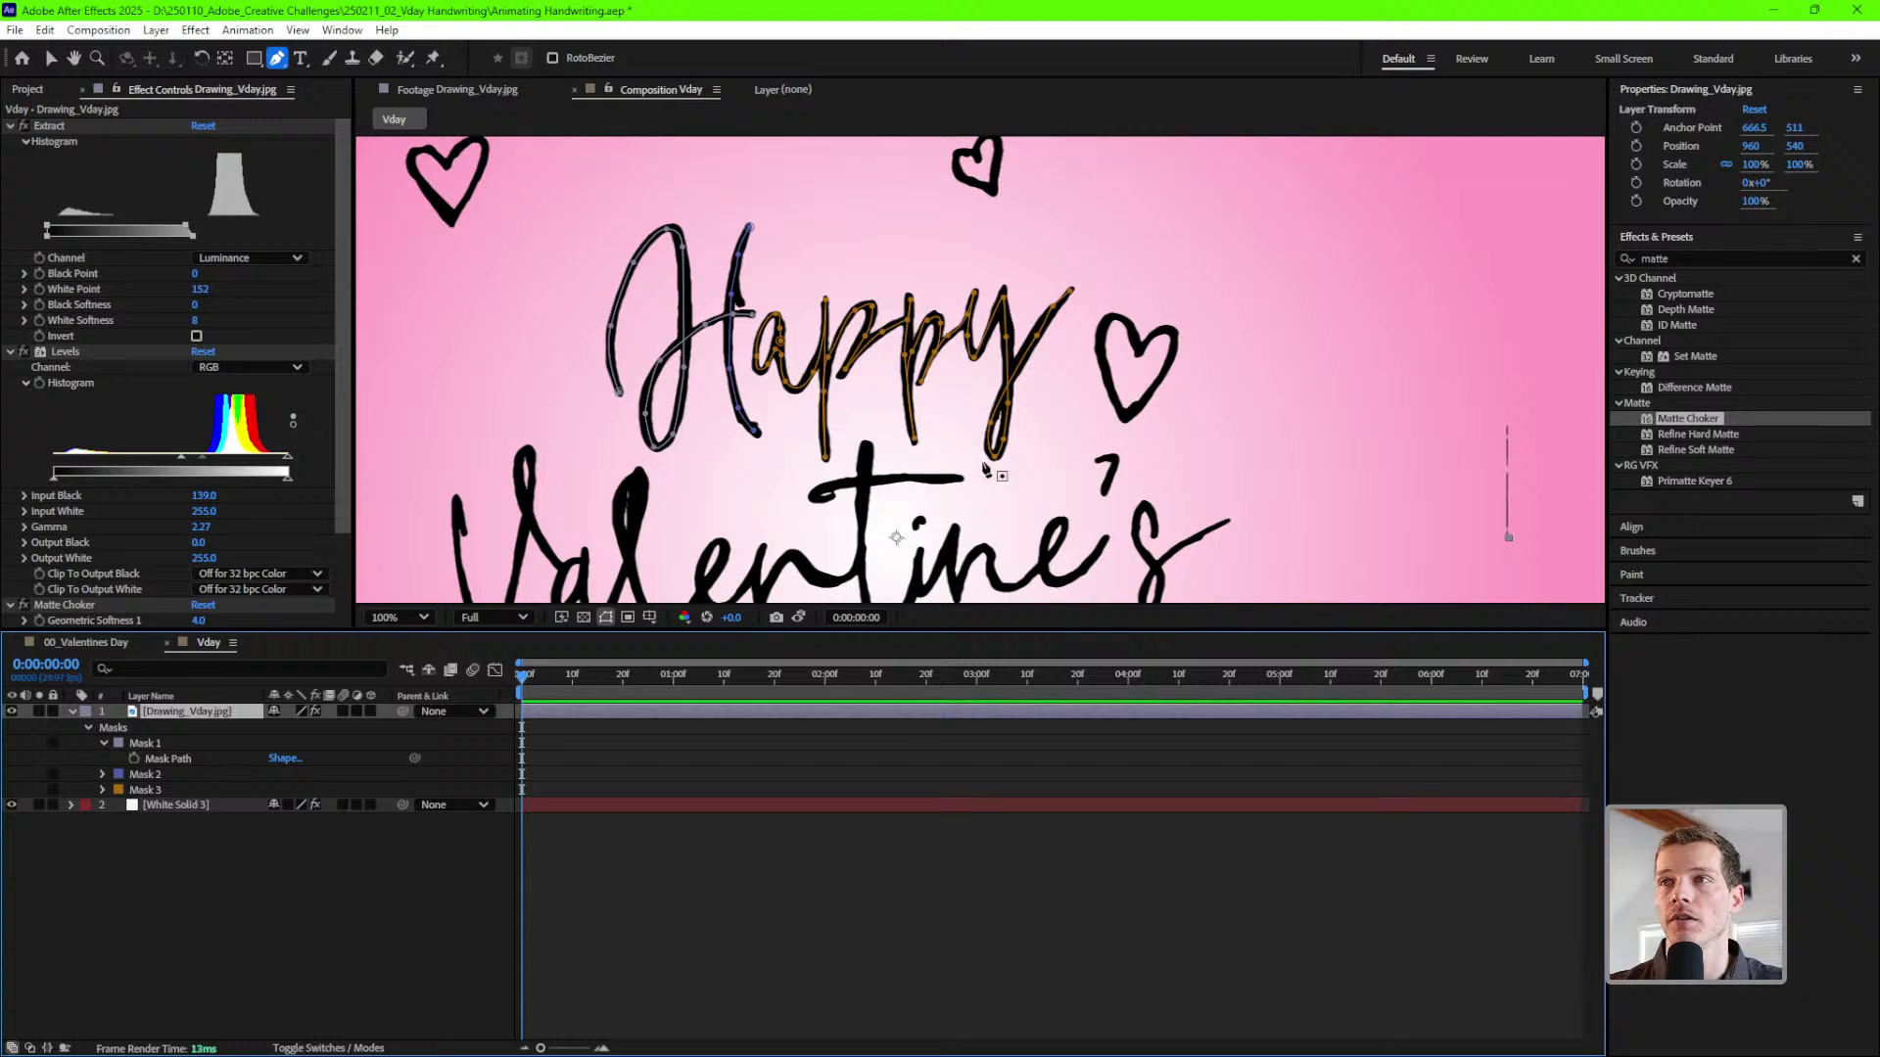
left_click(606, 620)
left_click(606, 619)
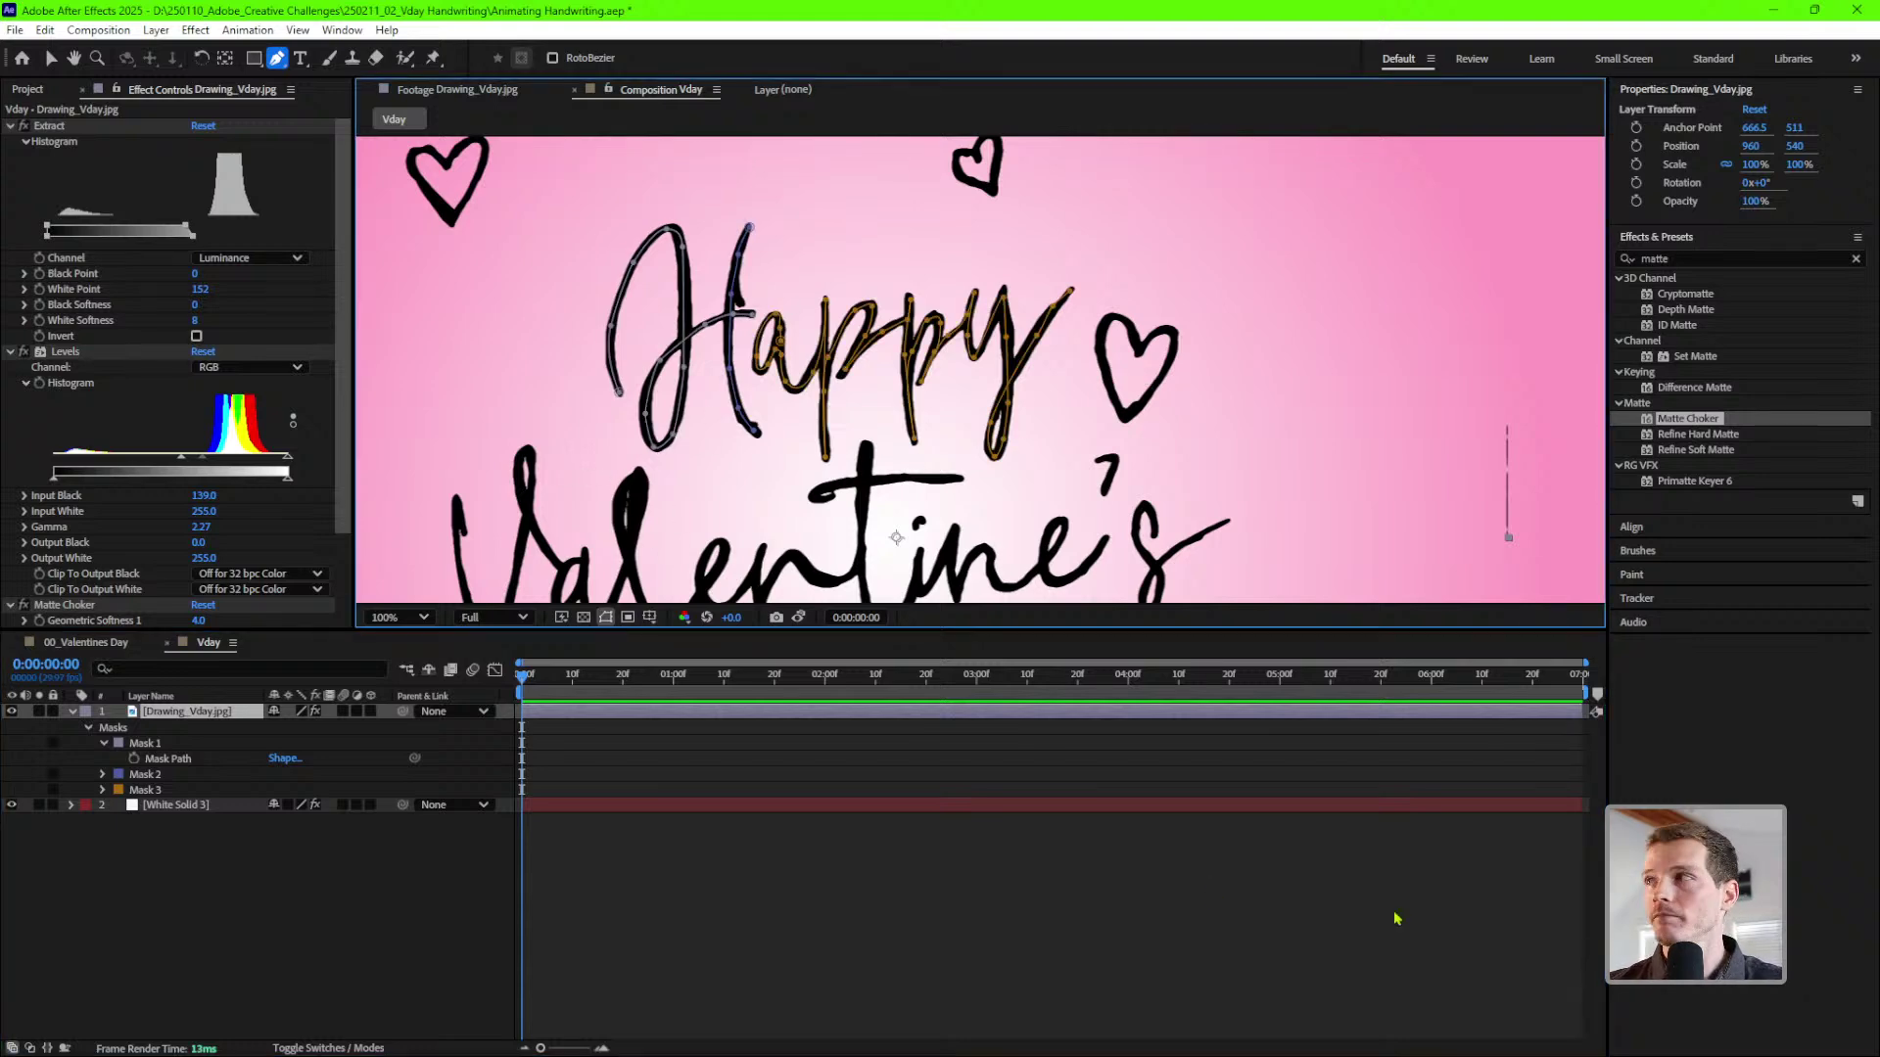
- Find the Stroke effect by searching for "stroke" and apply it to the Drawing_Vday.jpg layer
left_click(1660, 259)
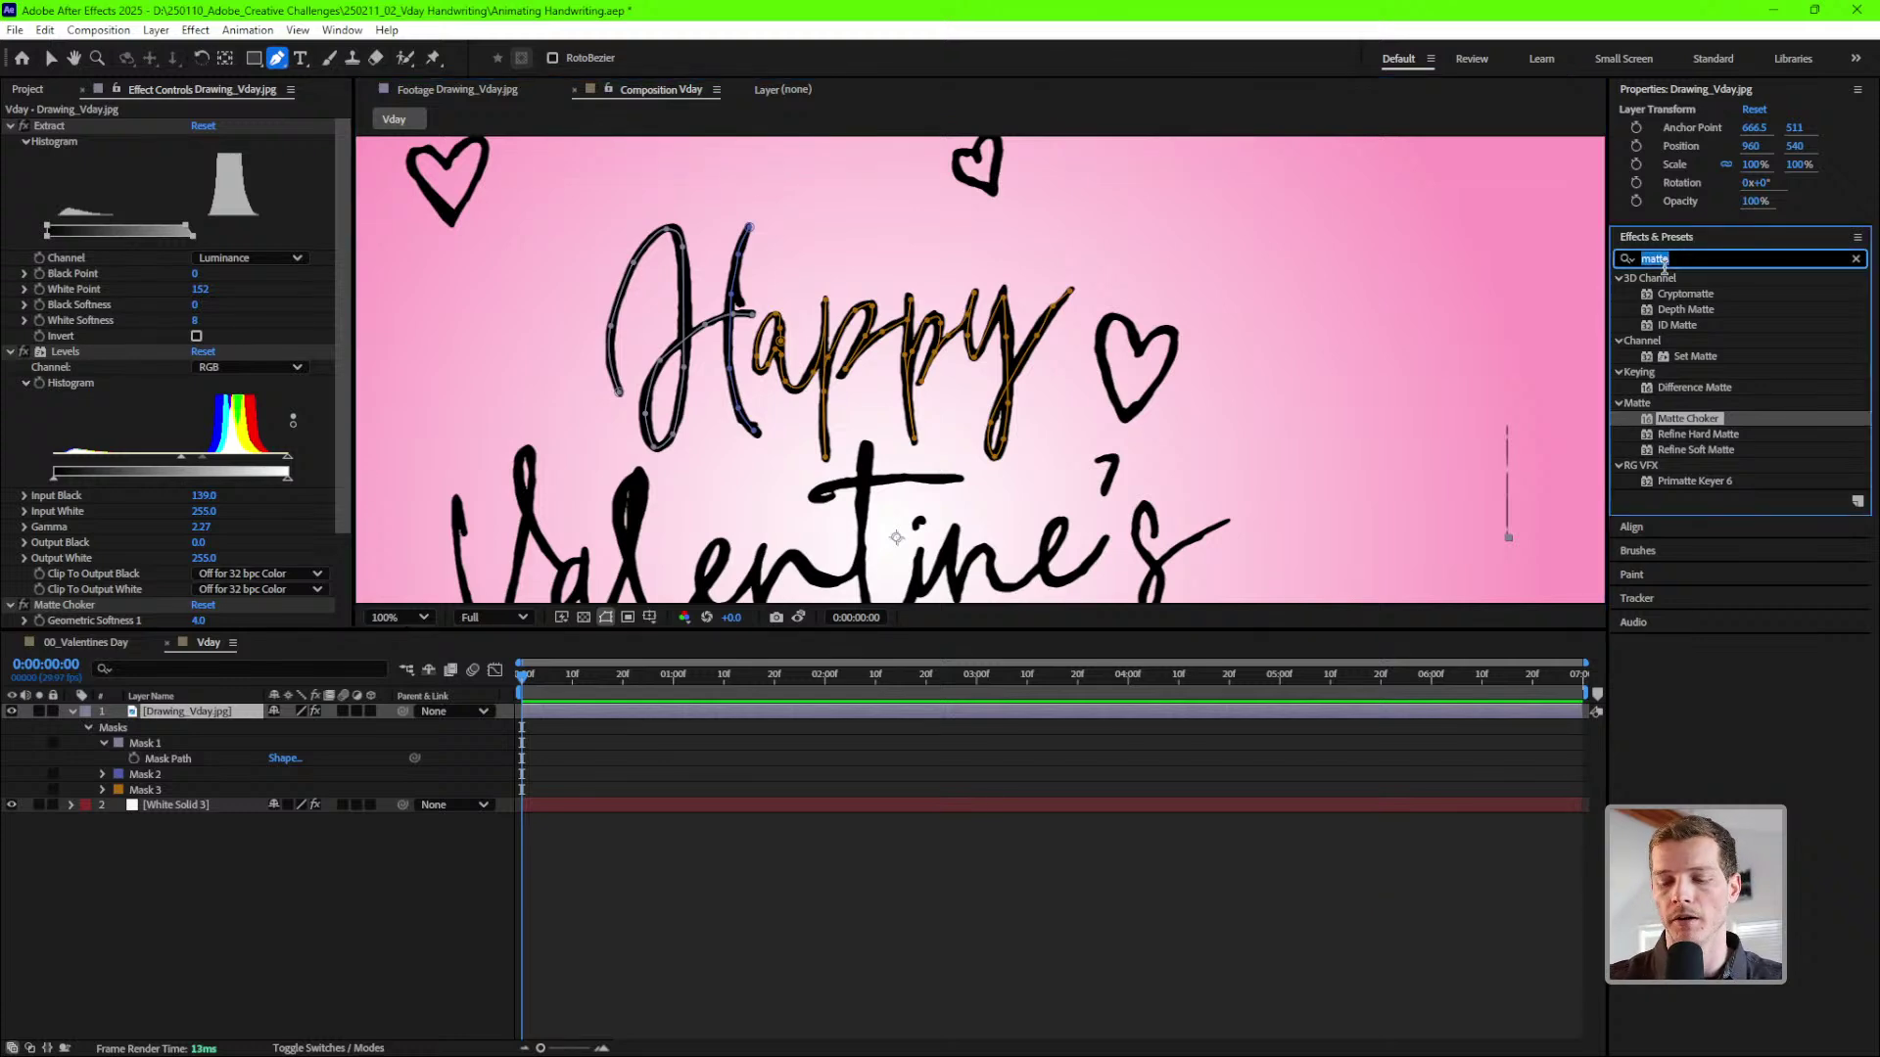
key("BackSpace")
type("st")
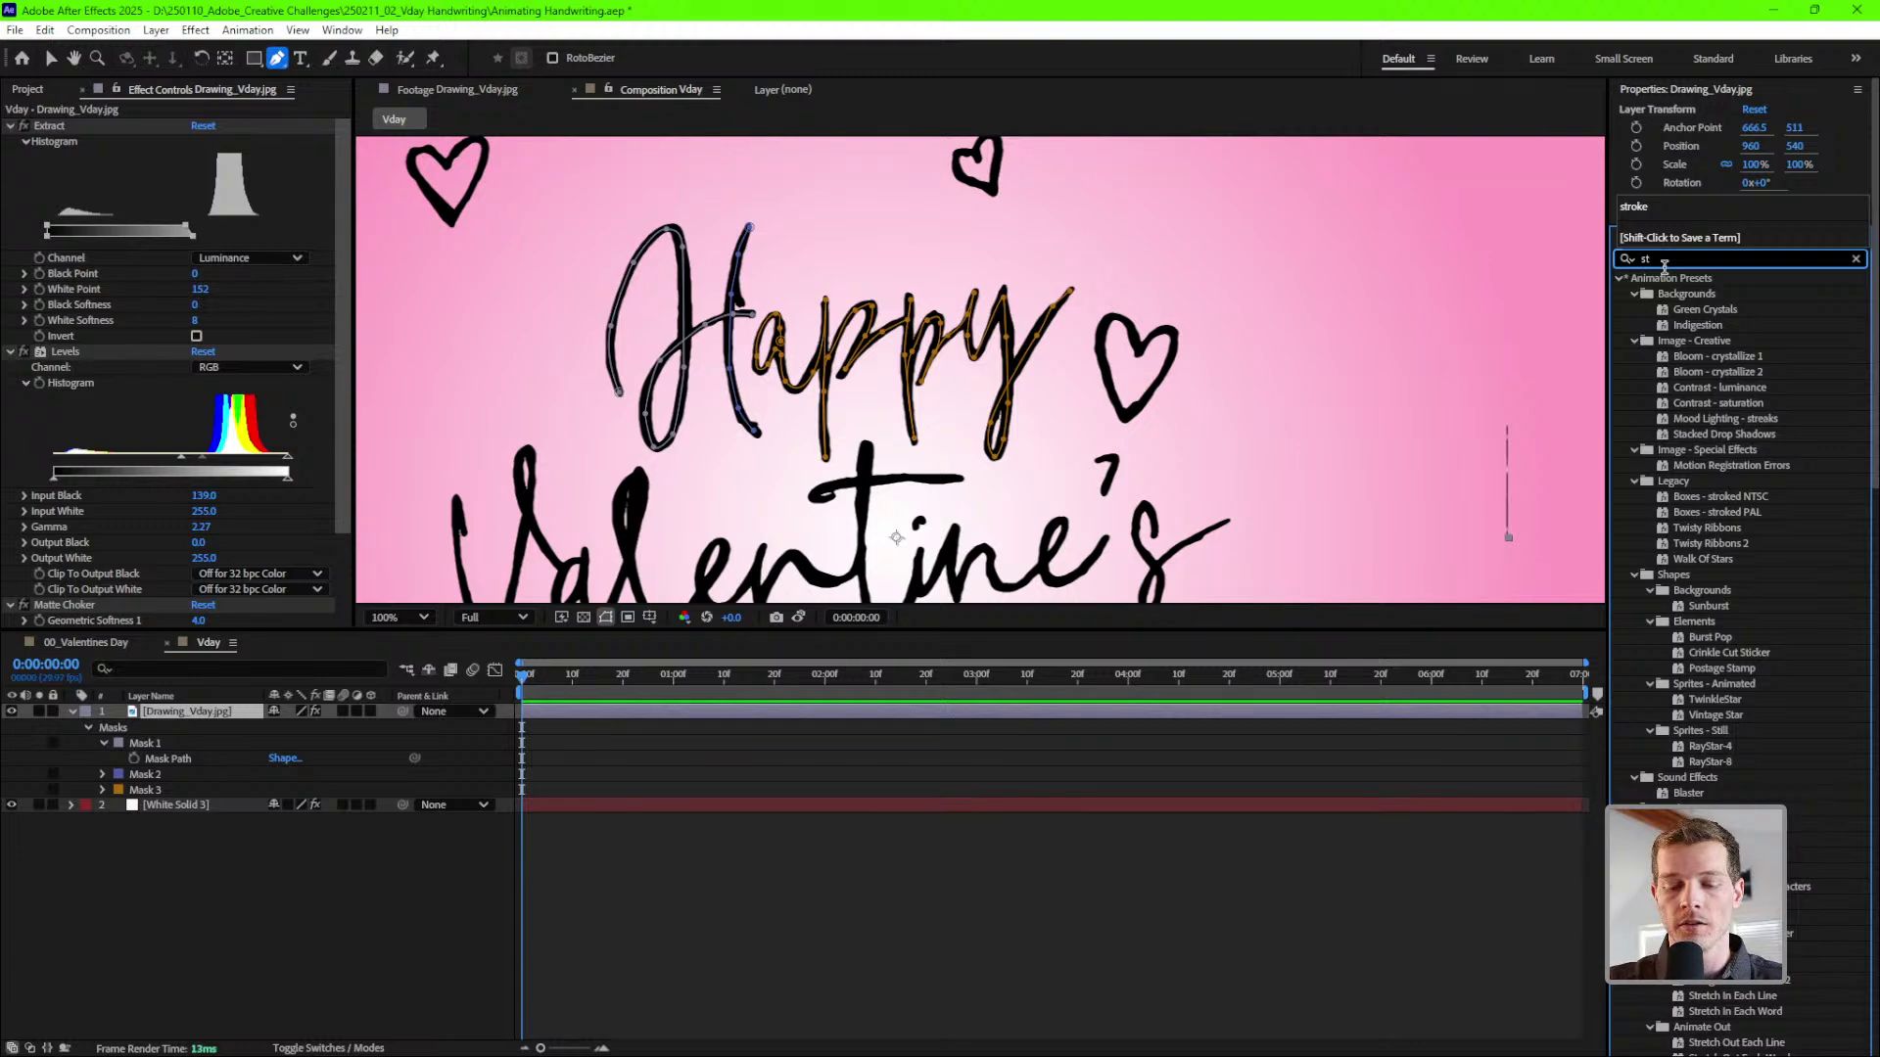
type("oke")
key("BackSpace")
key("BackSpace")
key("BackSpace")
type("roke")
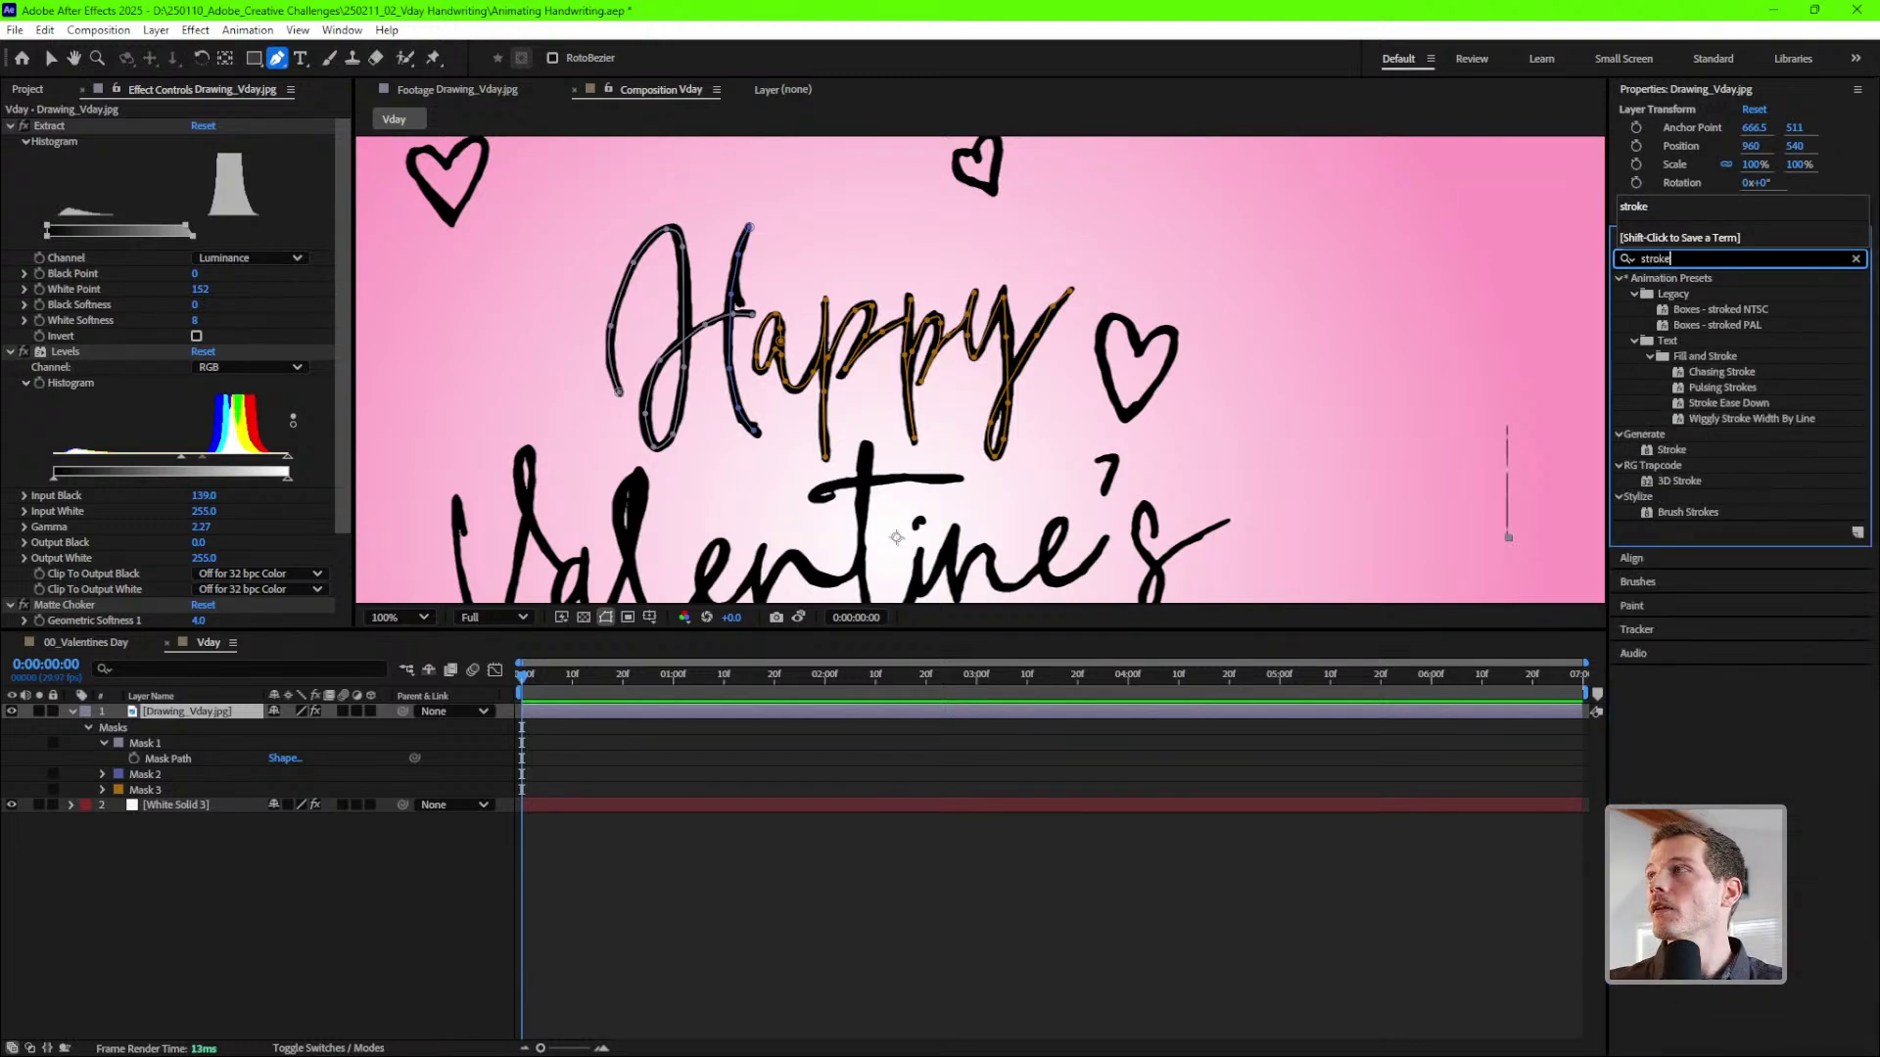
left_click_drag(1686, 451, 403, 524)
key("v")
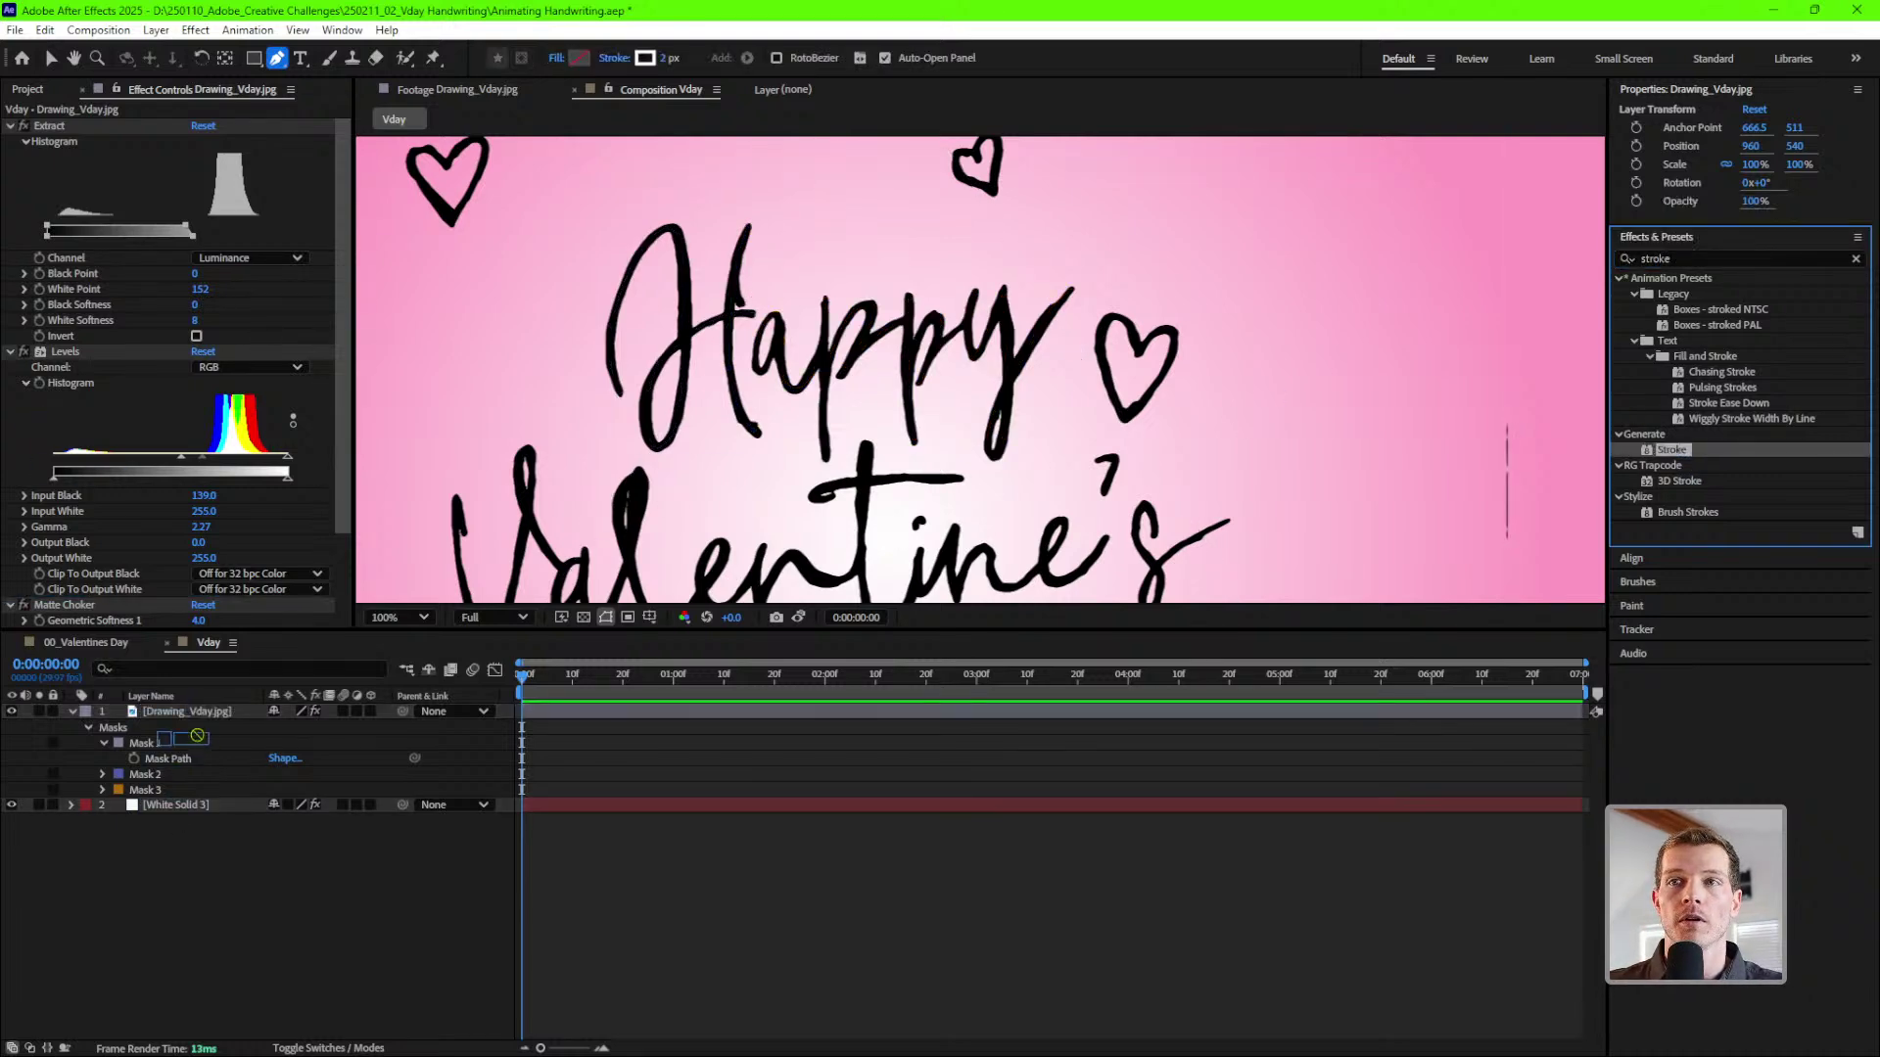
- Make the Stroke effect follow all masks and deselect the layer to view the lines without outlines
scroll(695, 296, "down", 2)
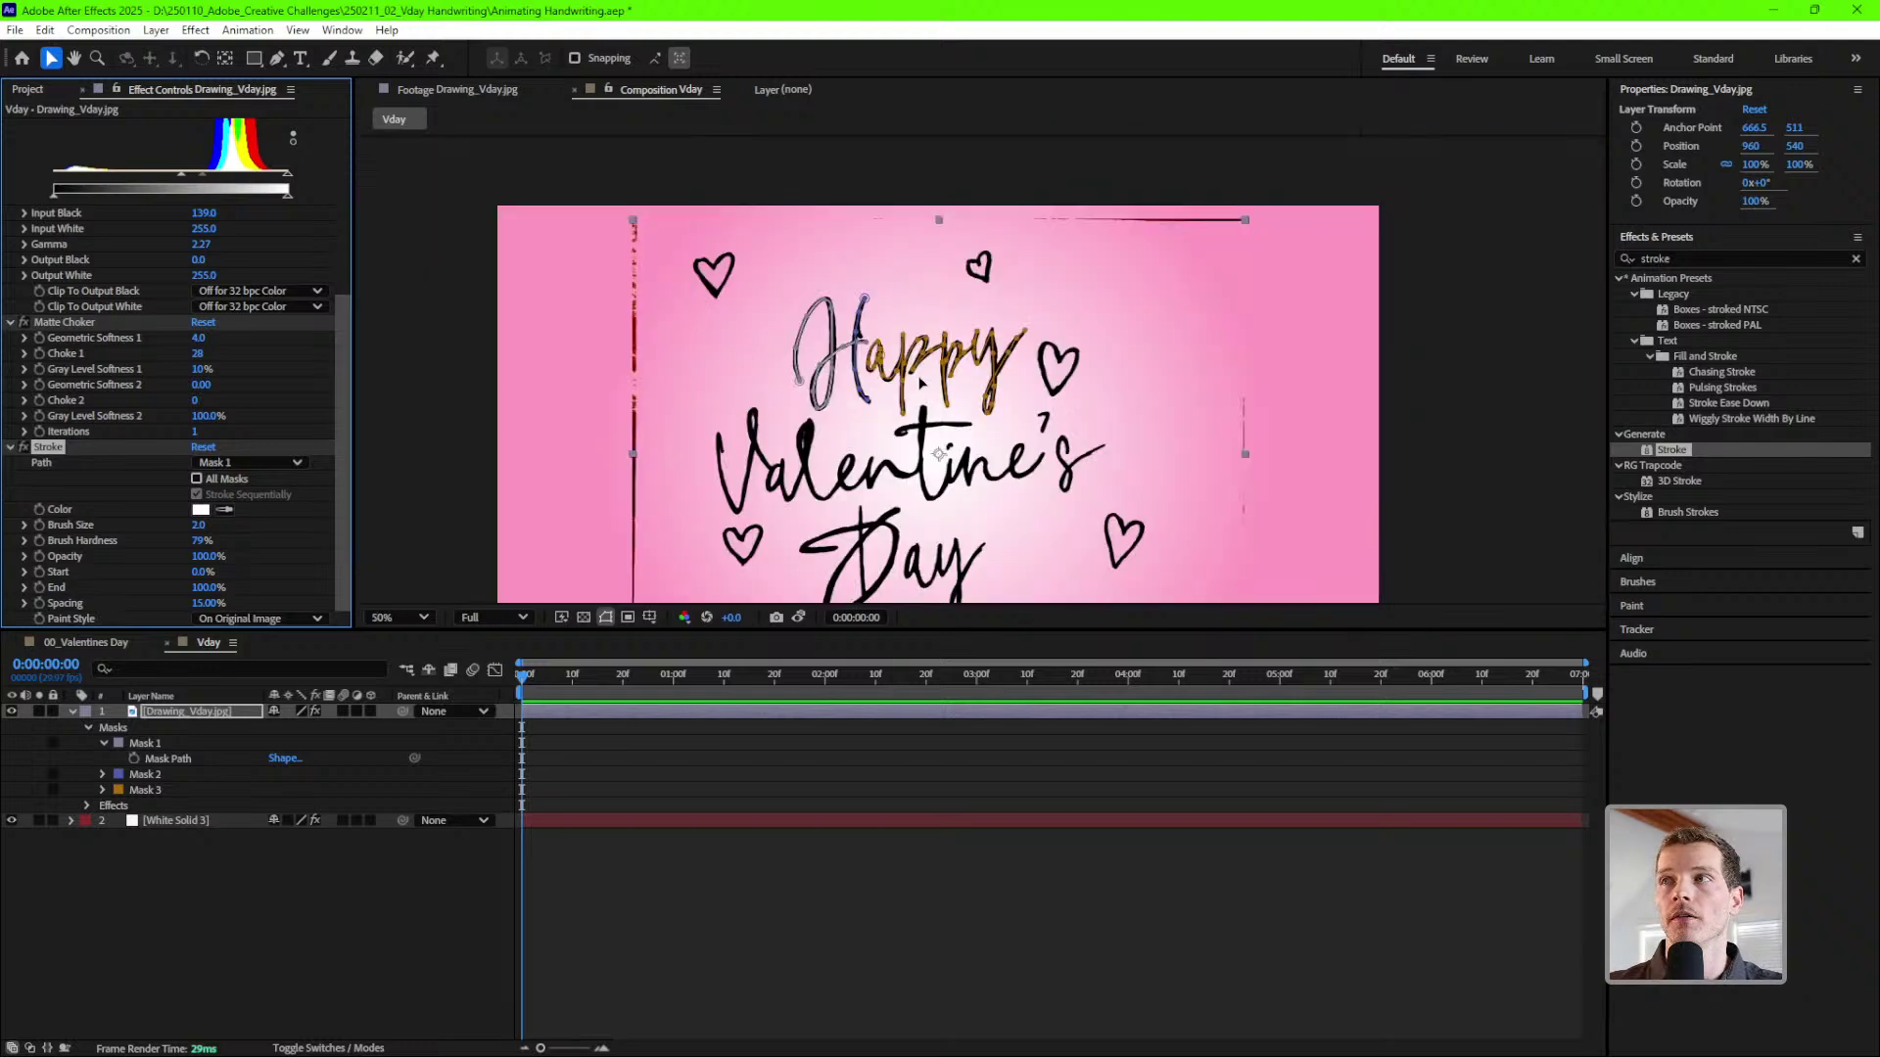
scroll(896, 345, "up", 1)
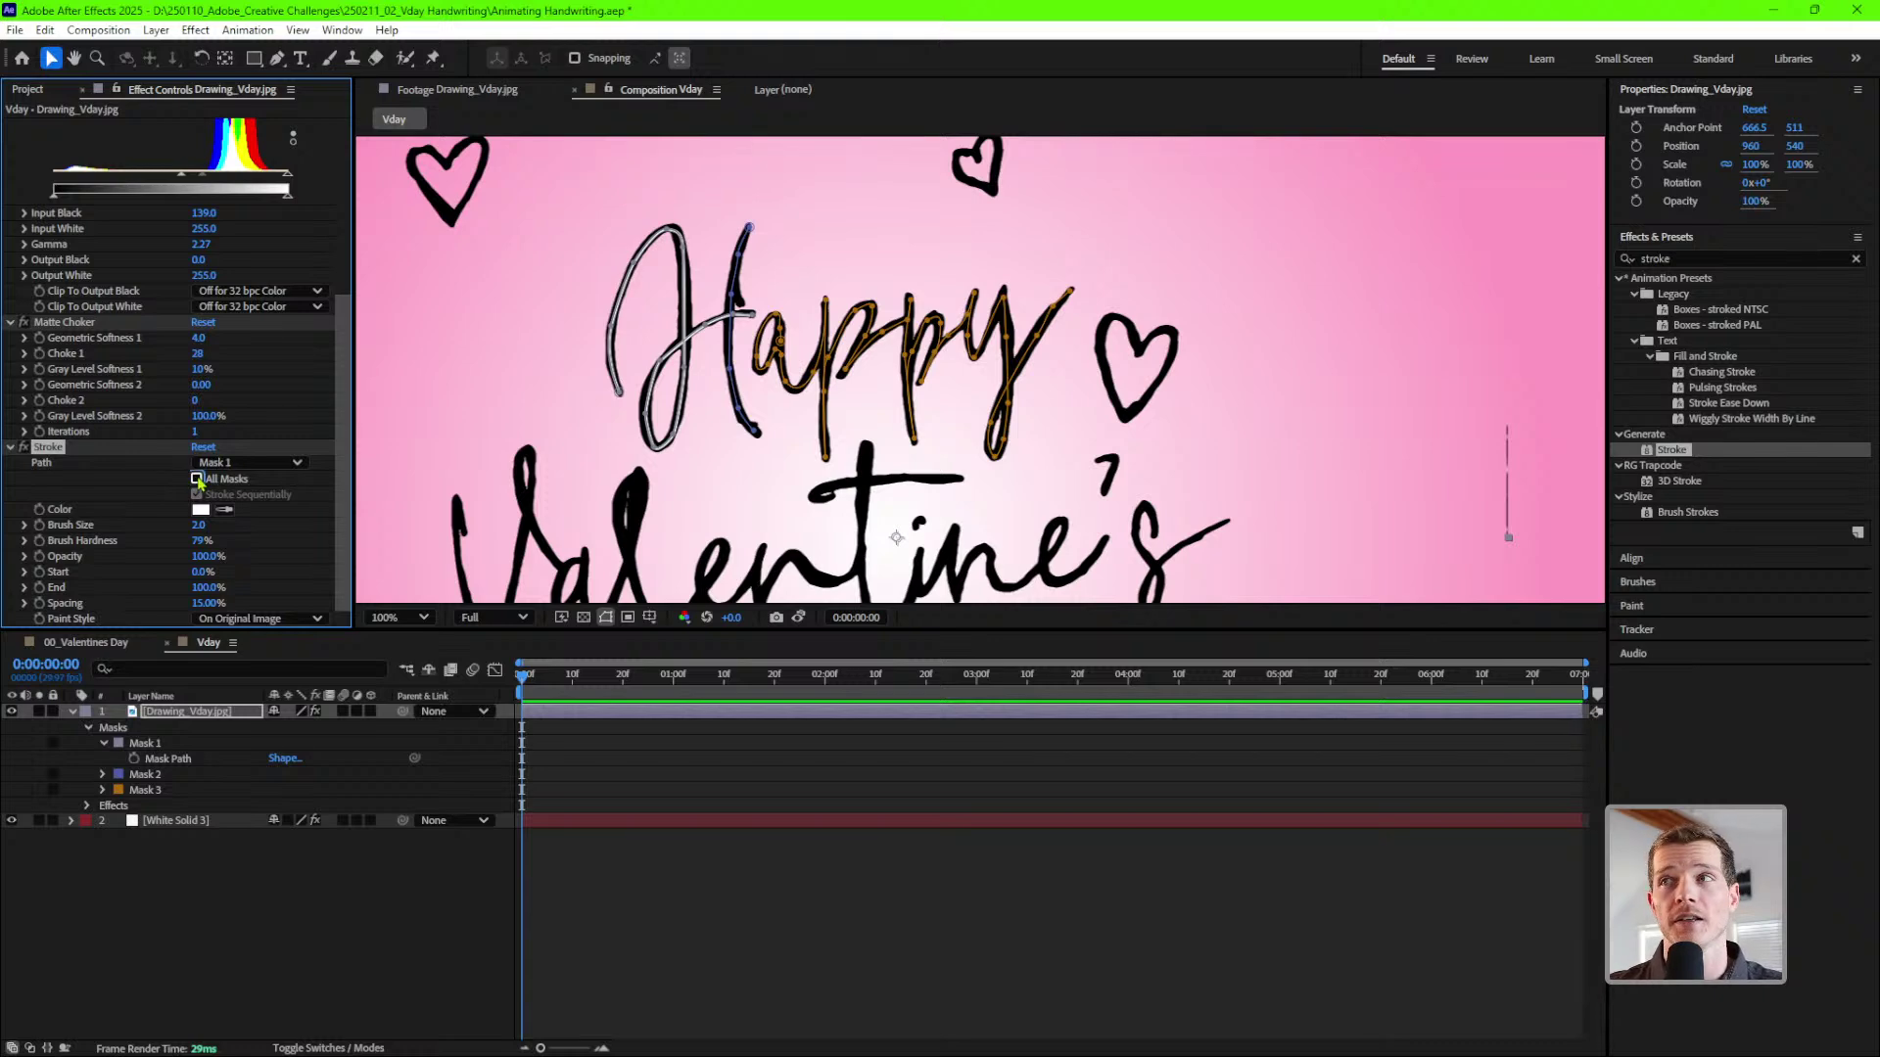
left_click(197, 479)
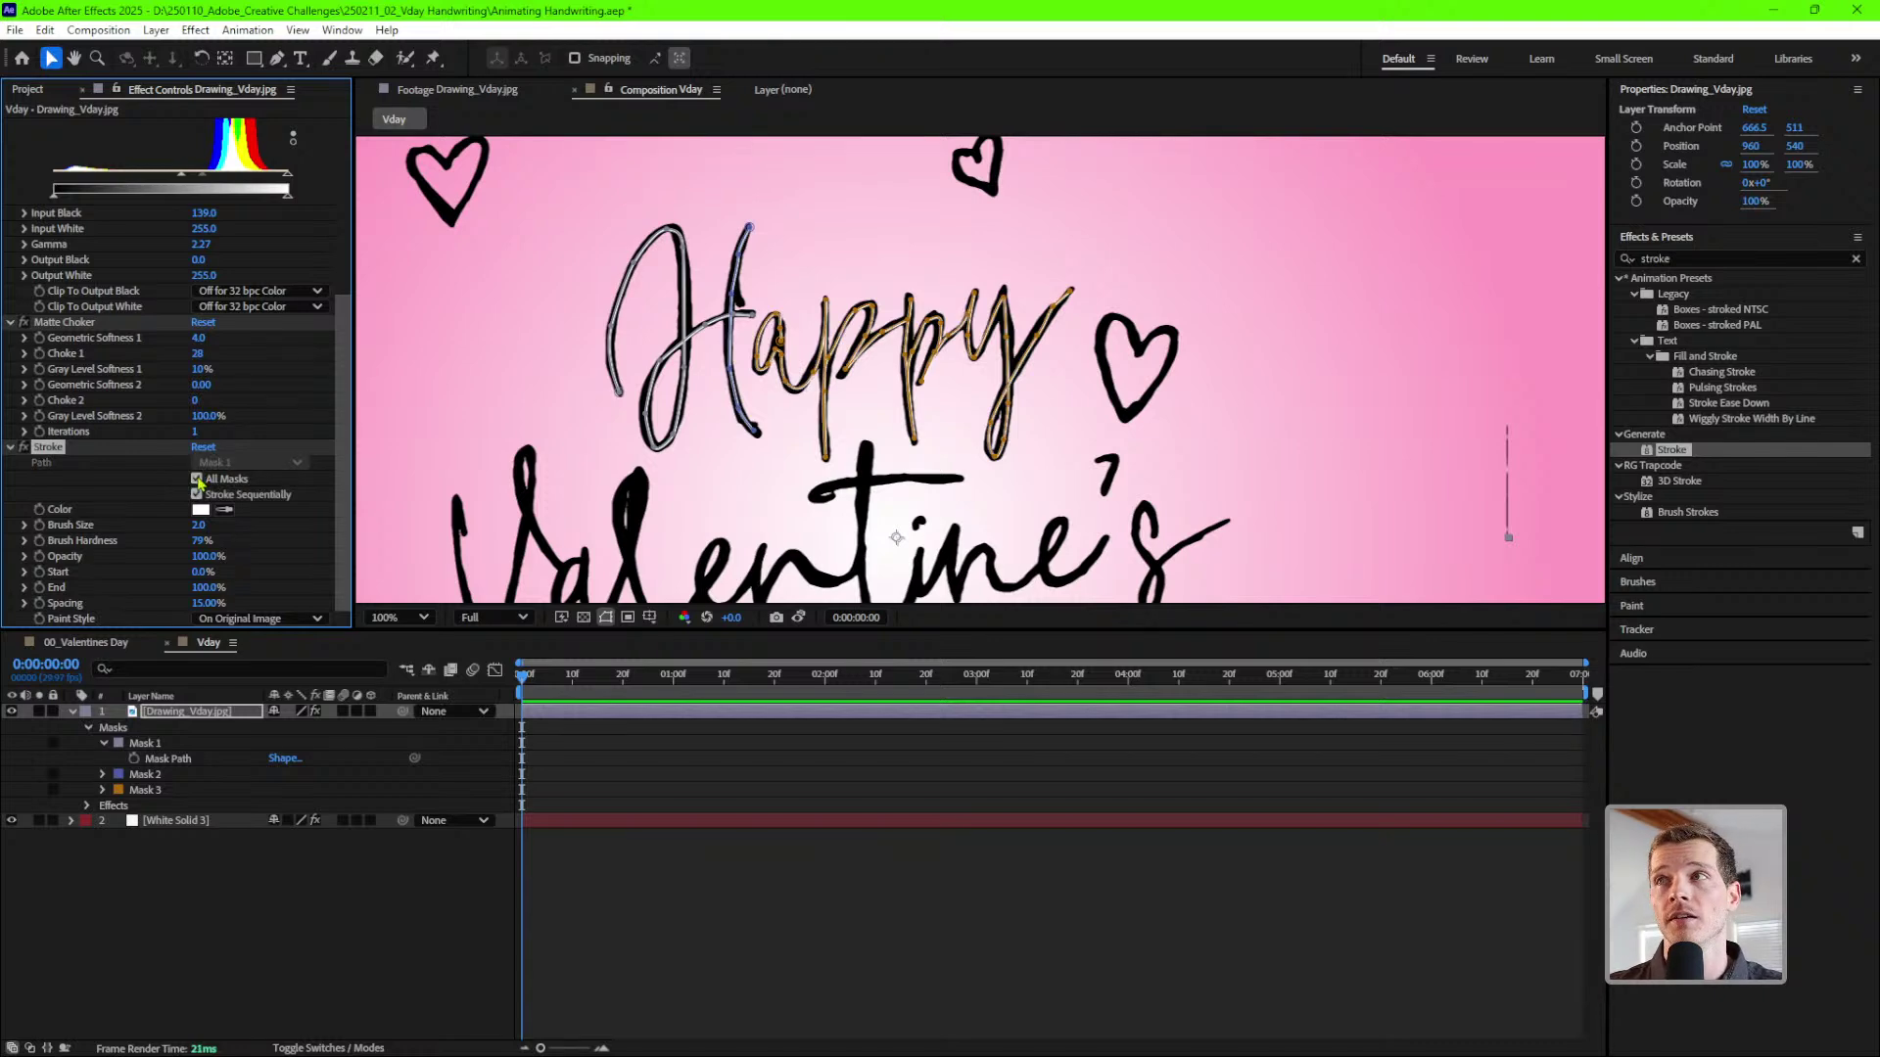
left_click(846, 920)
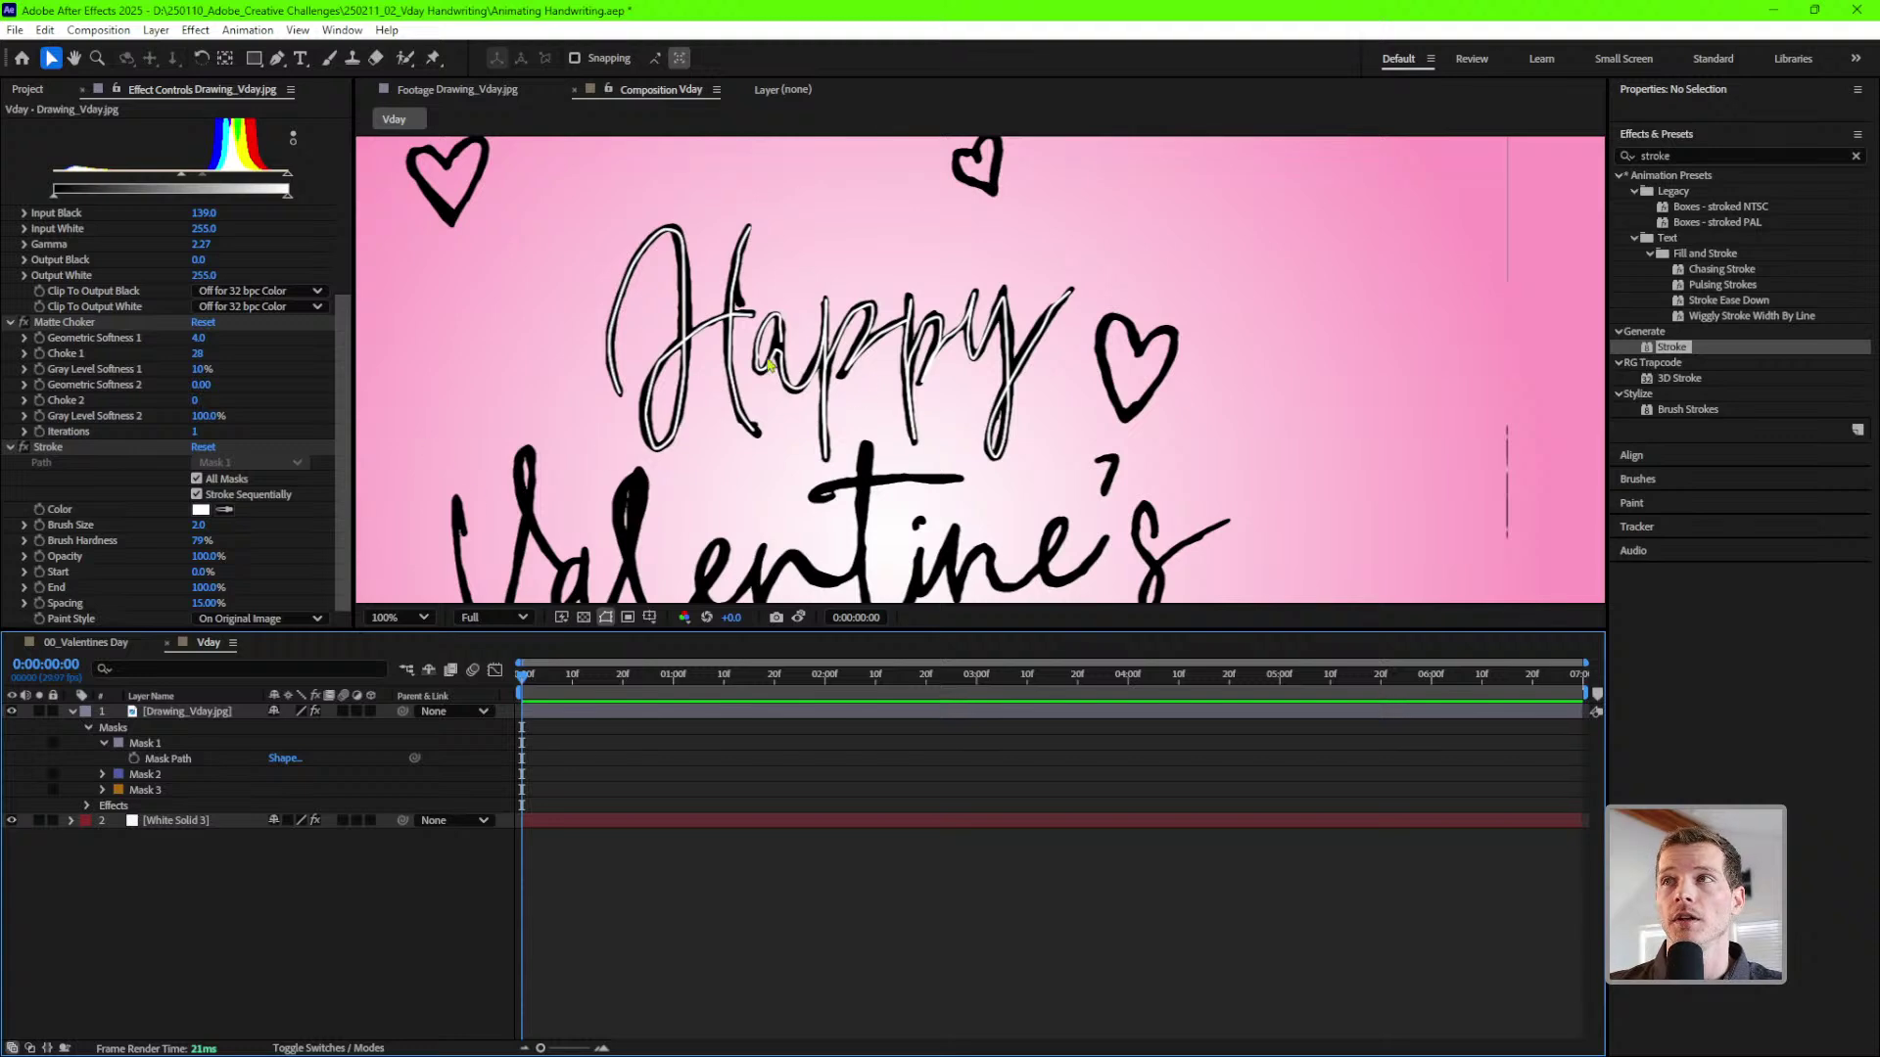
- Set the Stroke effect's color to black (000000)
left_click(201, 509)
type("000000")
left_click(1123, 430)
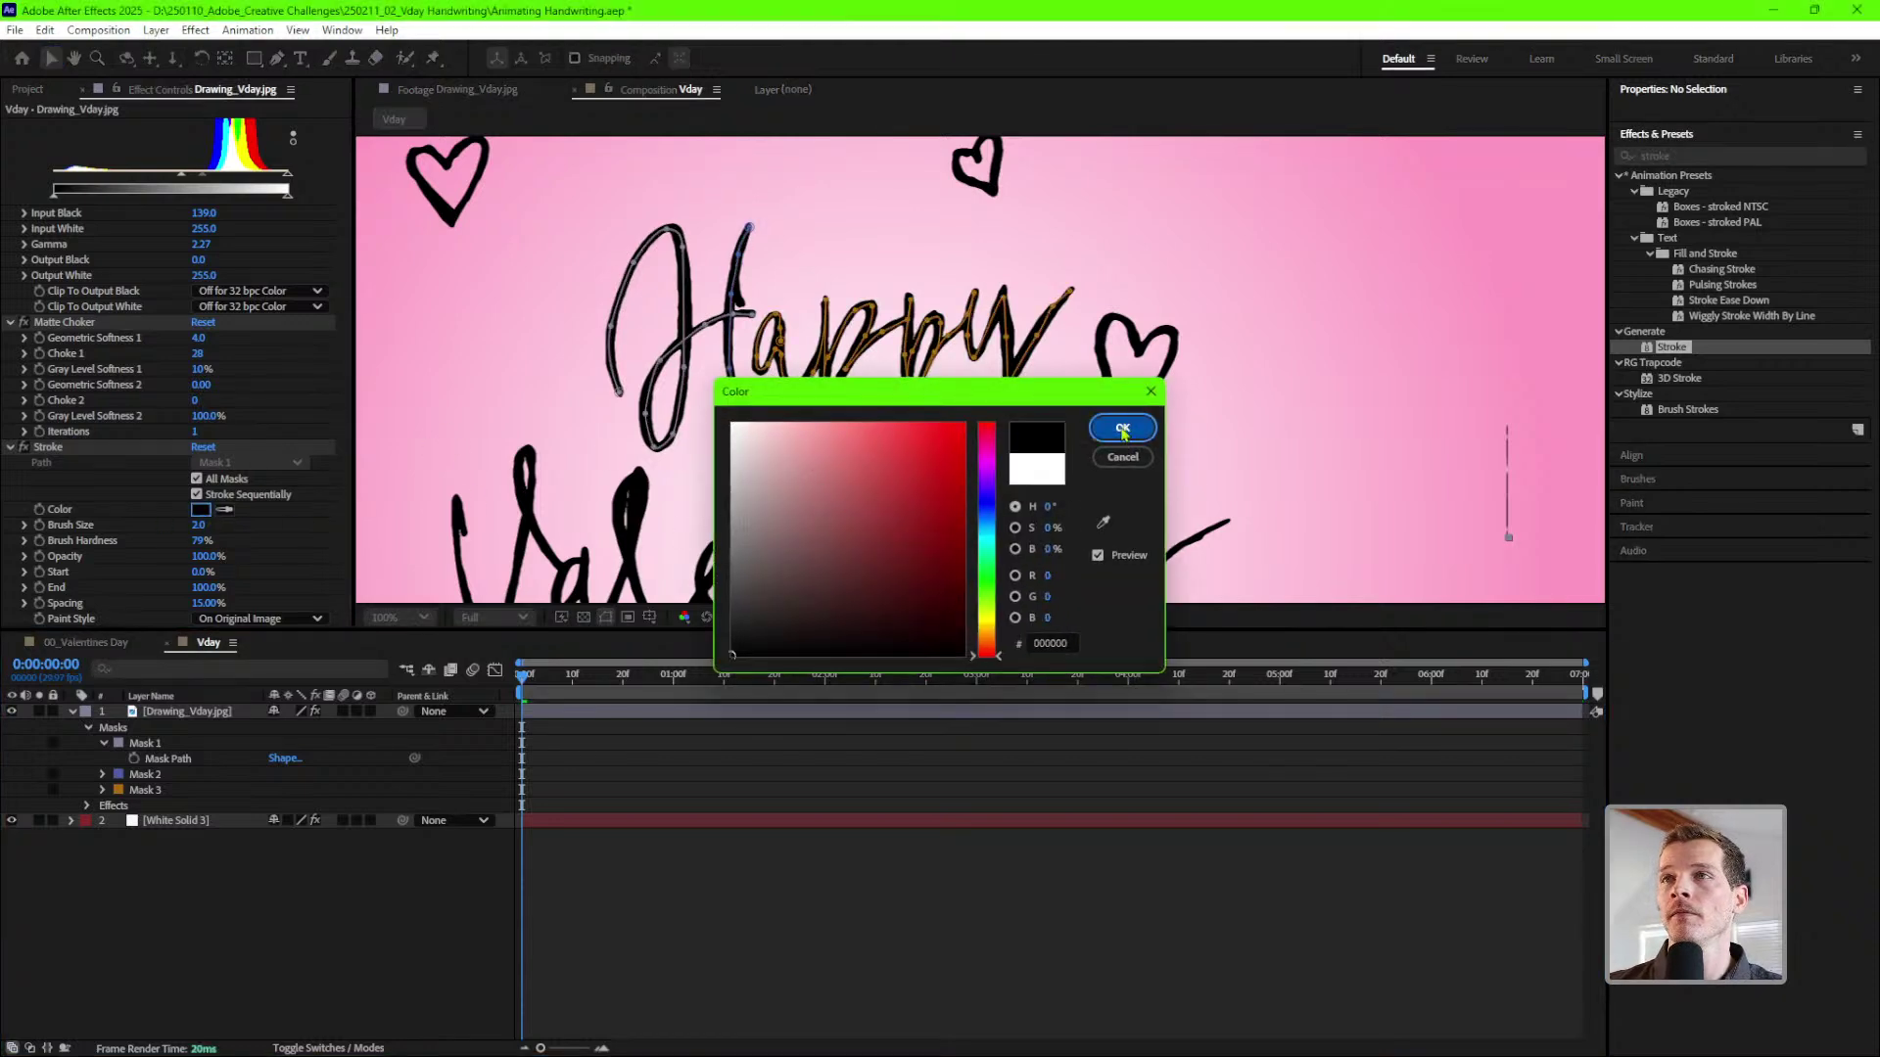
- Try the On Transparent paint style for the Stroke effect and view the strokes with the layer deselected
left_click(294, 619)
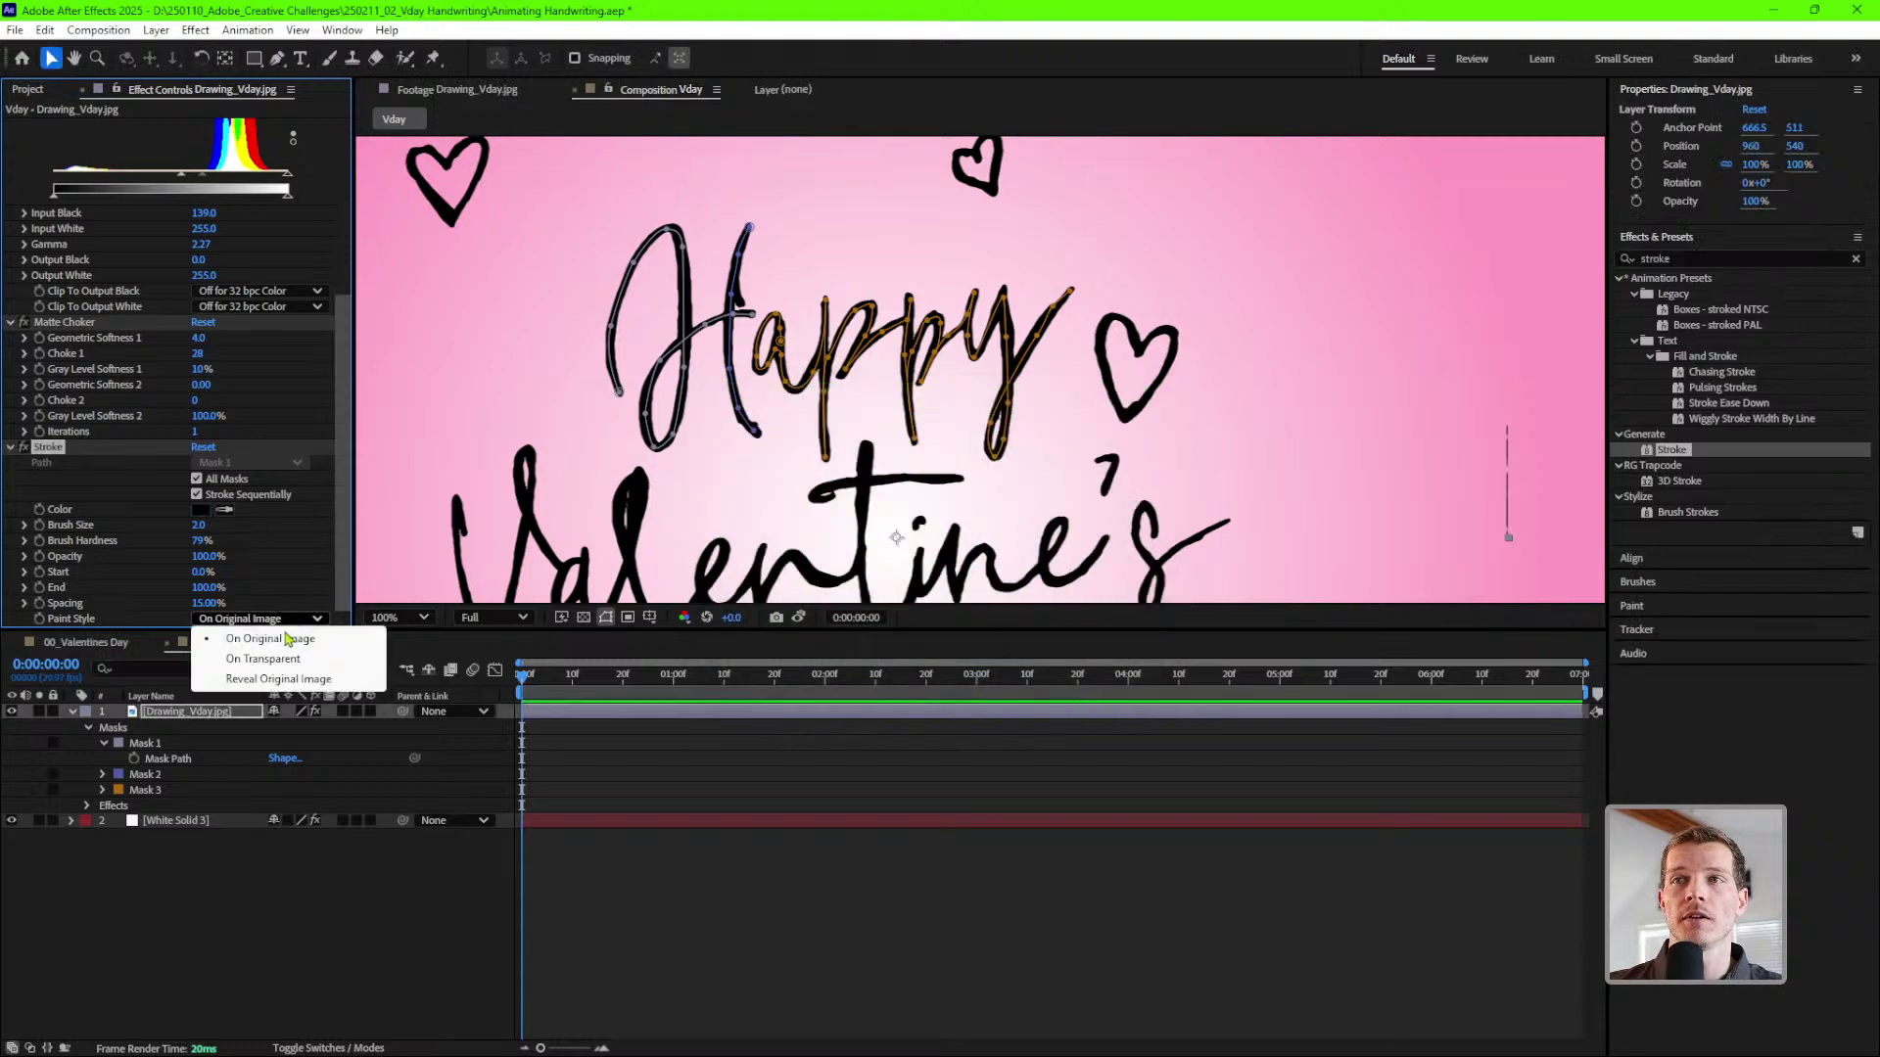
left_click(294, 660)
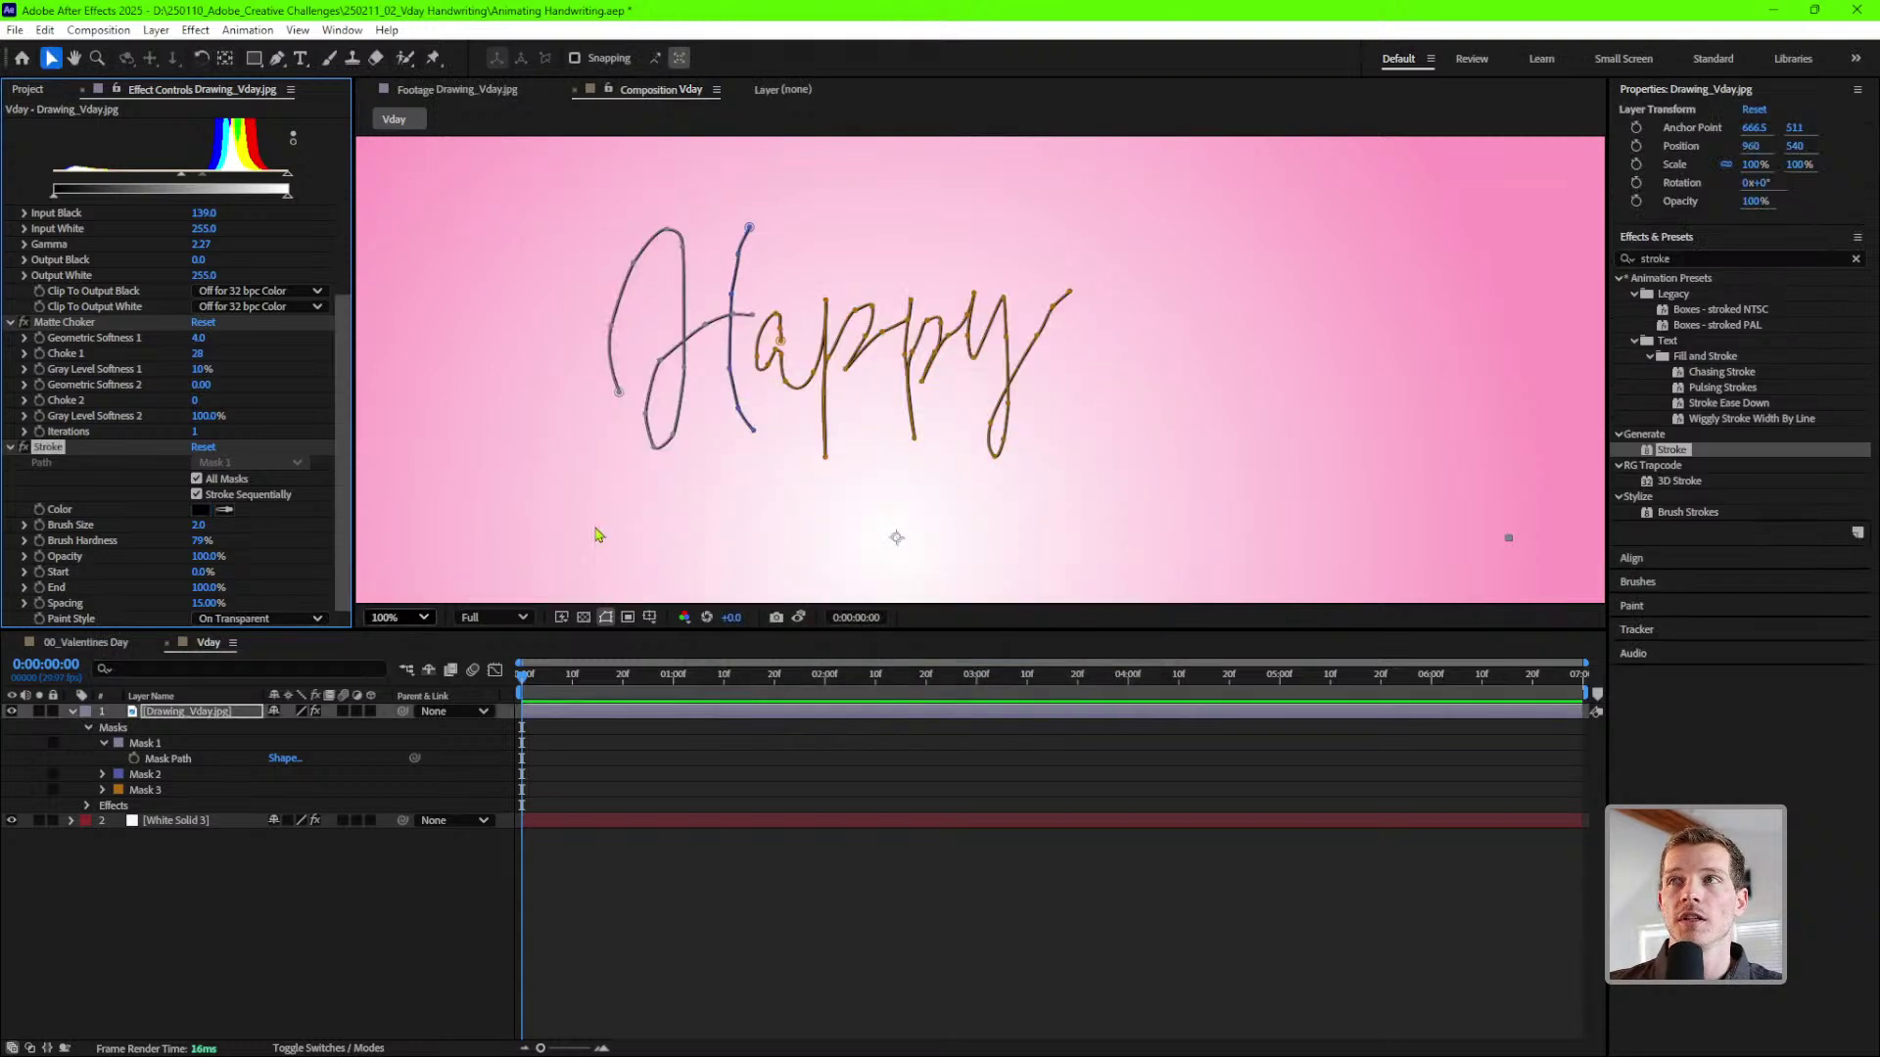
left_click(674, 734)
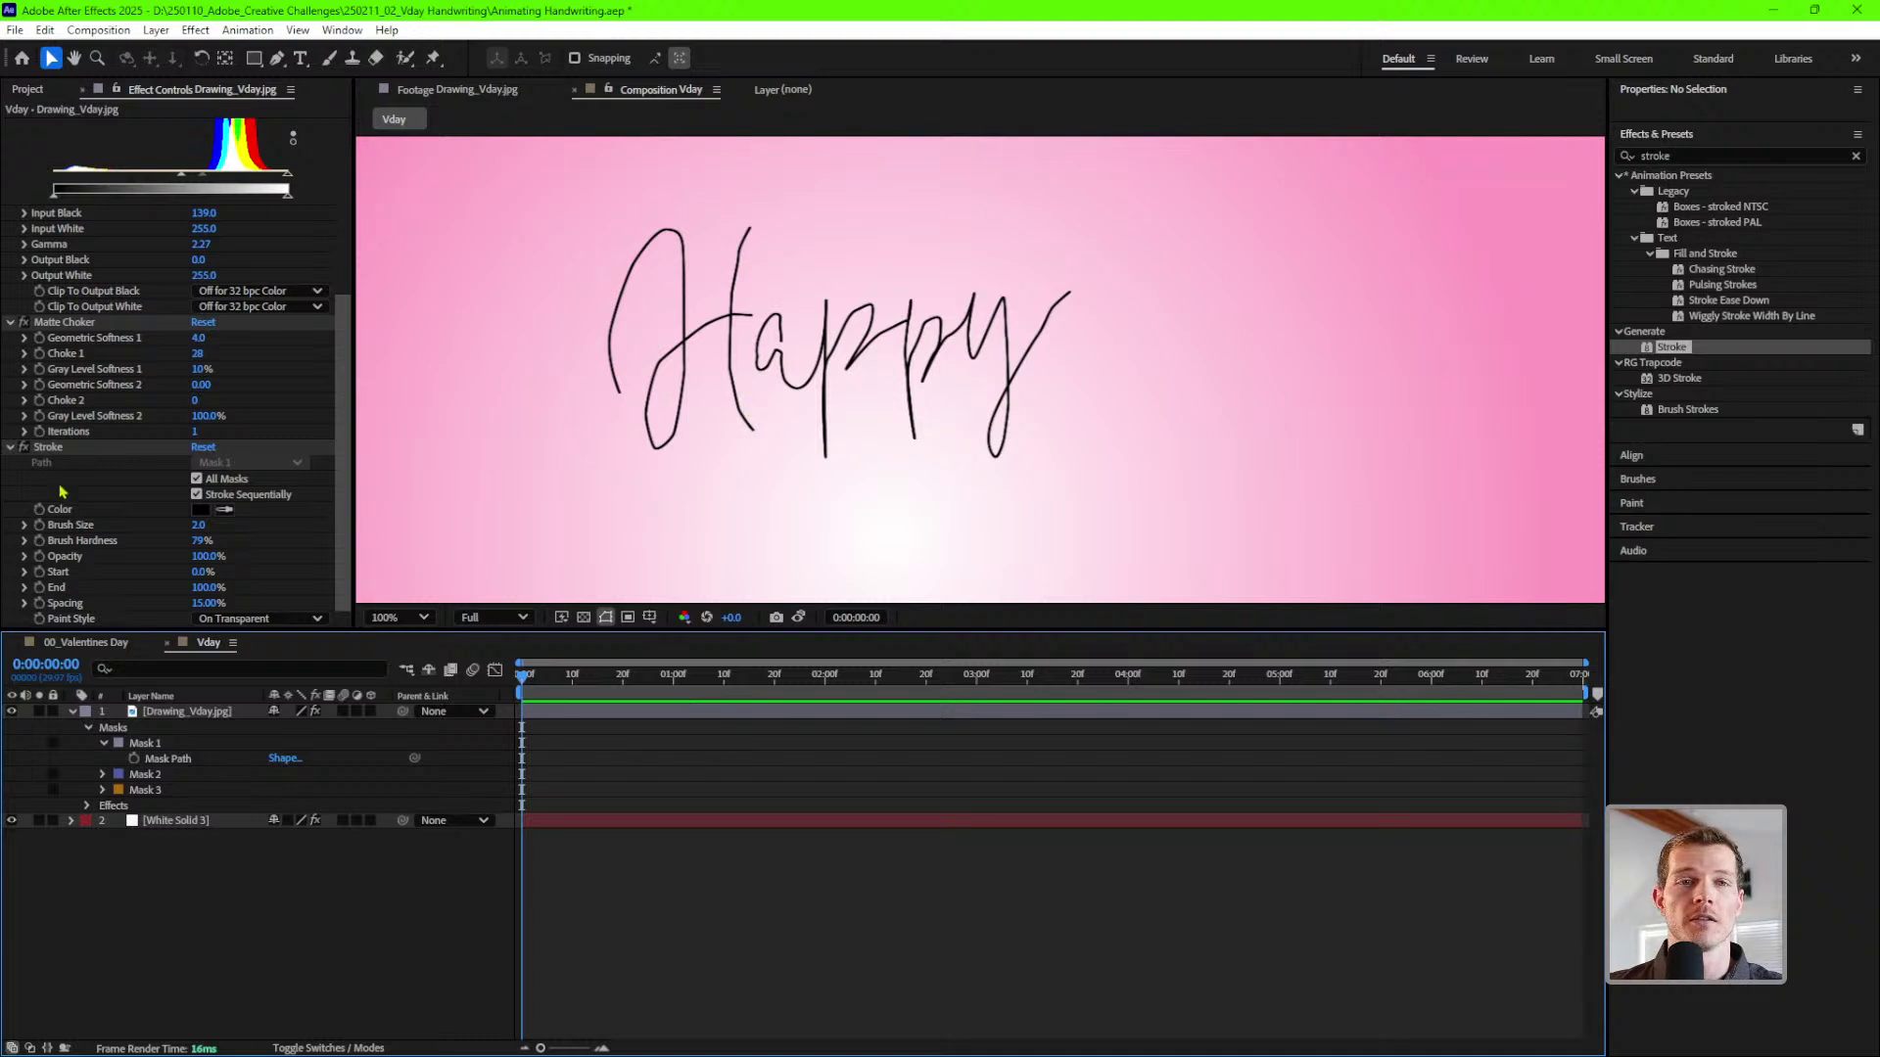
- Set the Stroke effect's paint style to Reveal Original Image
left_click(289, 618)
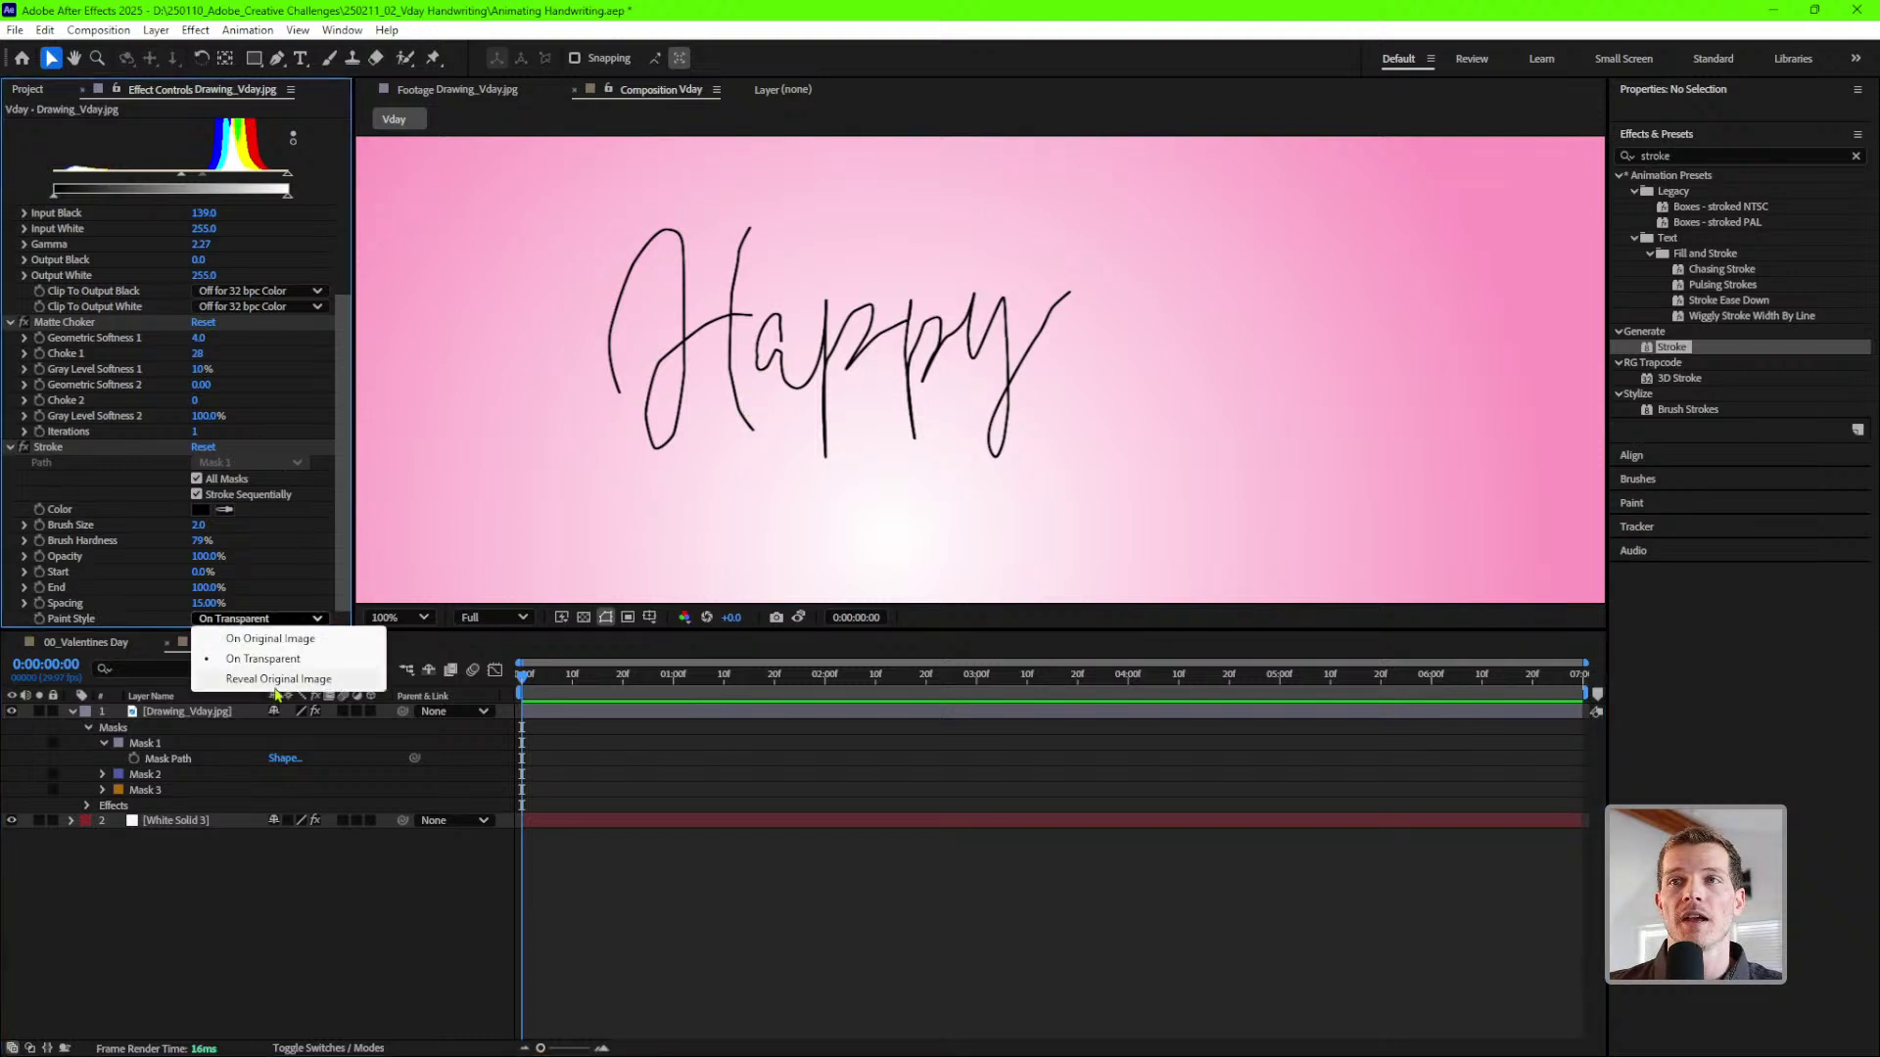
left_click(282, 676)
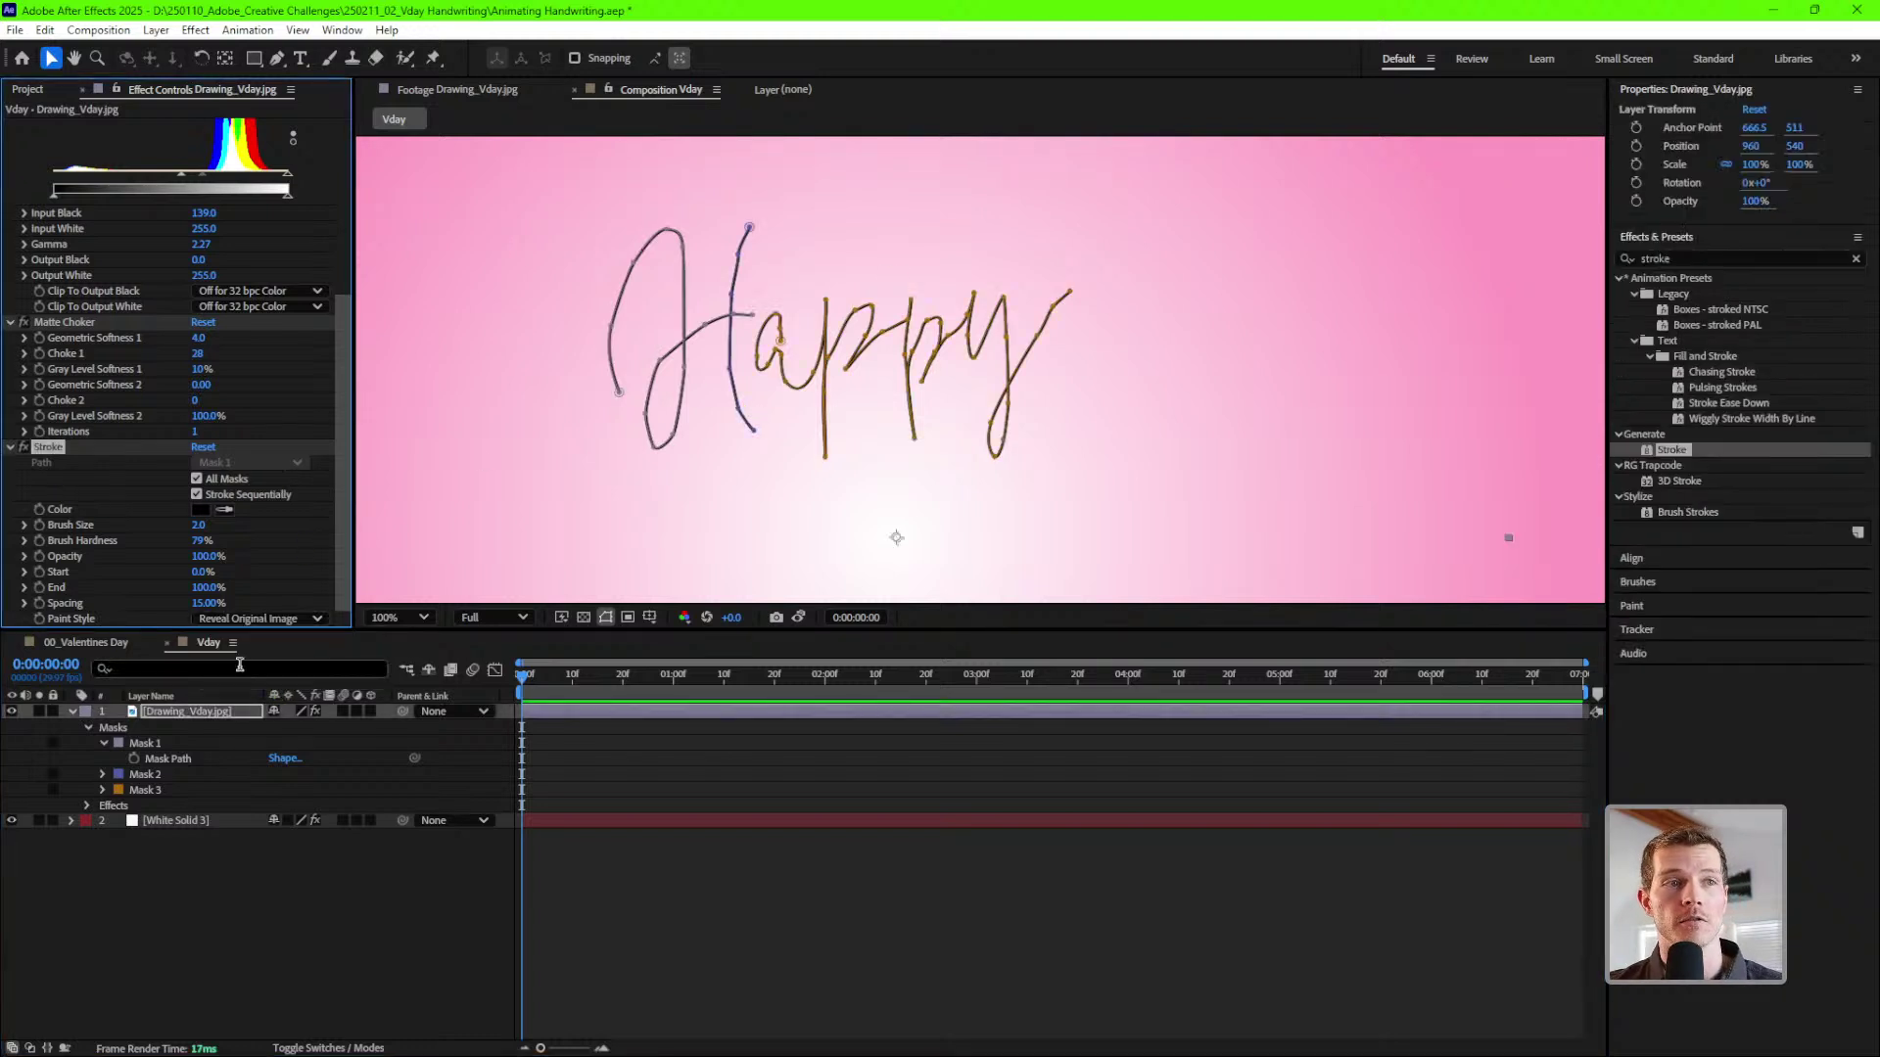
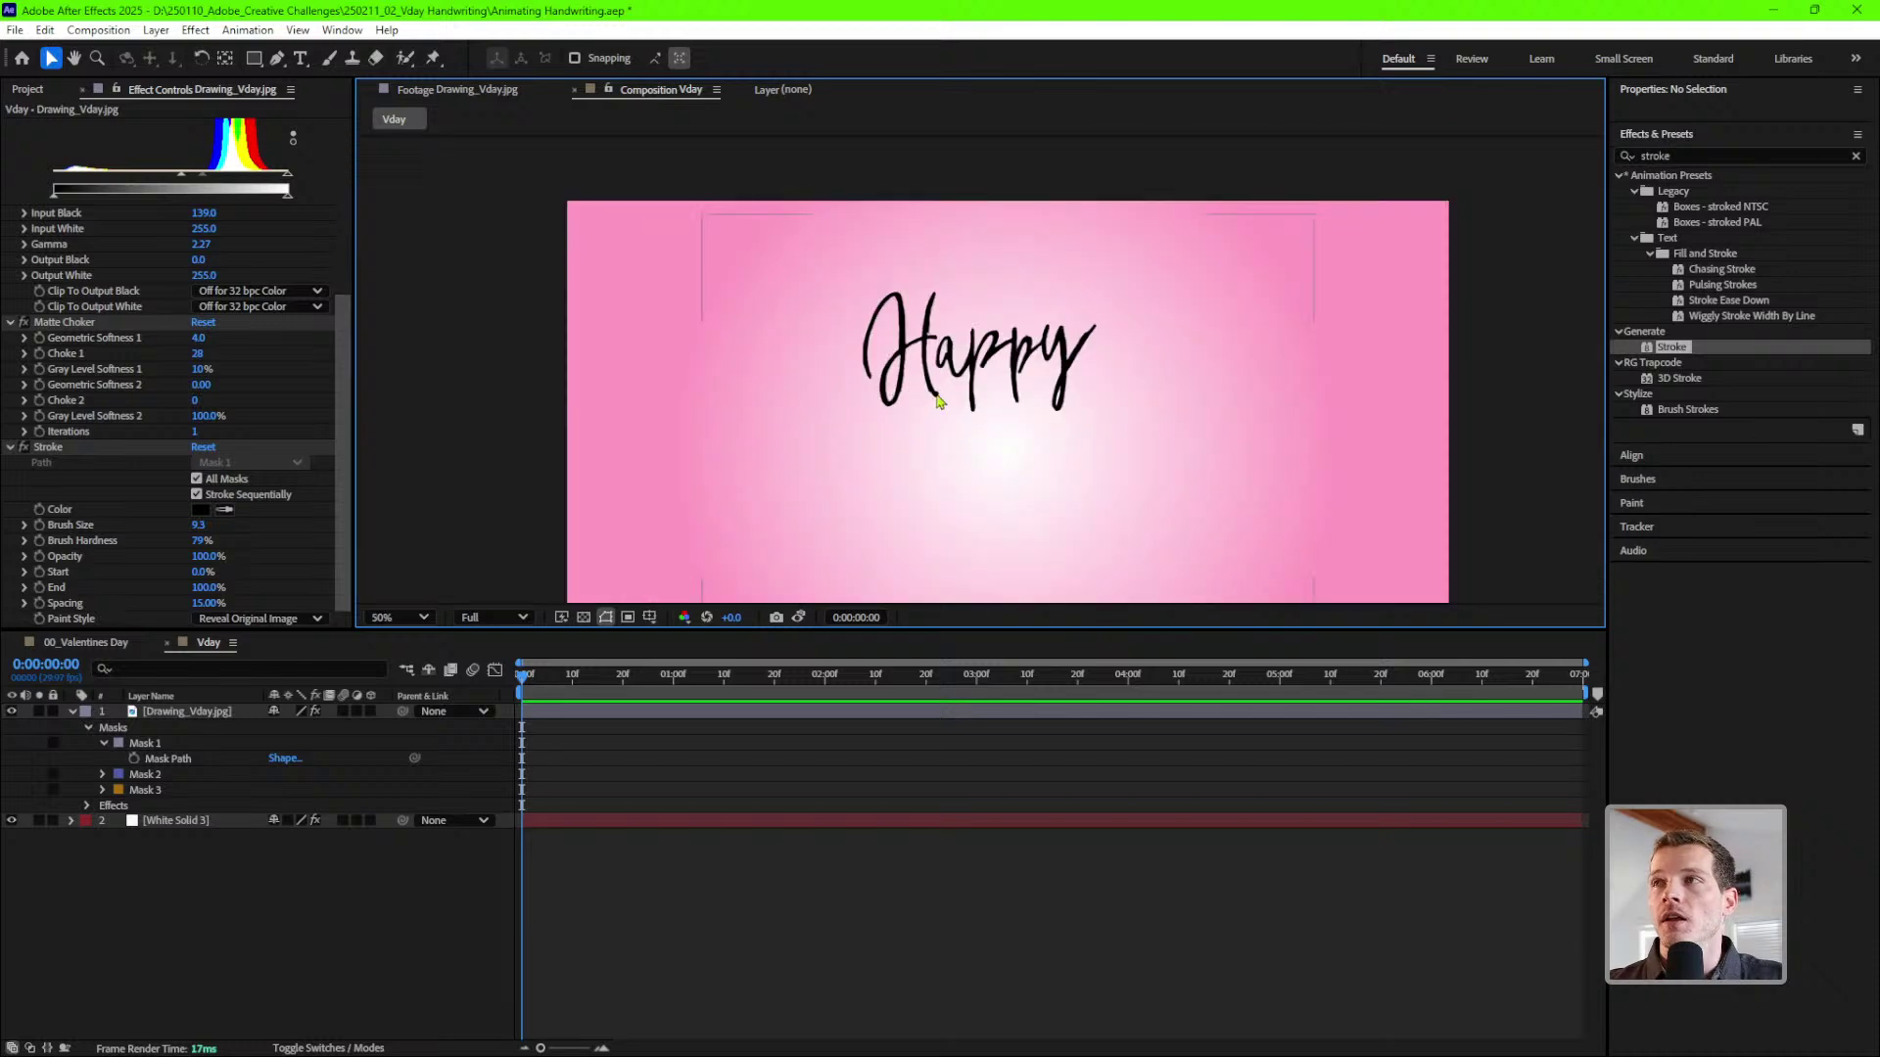
- Enable keyframing for the Stroke effect's End value on the first frame and set it to 0%
scroll(1005, 386, "up", 1)
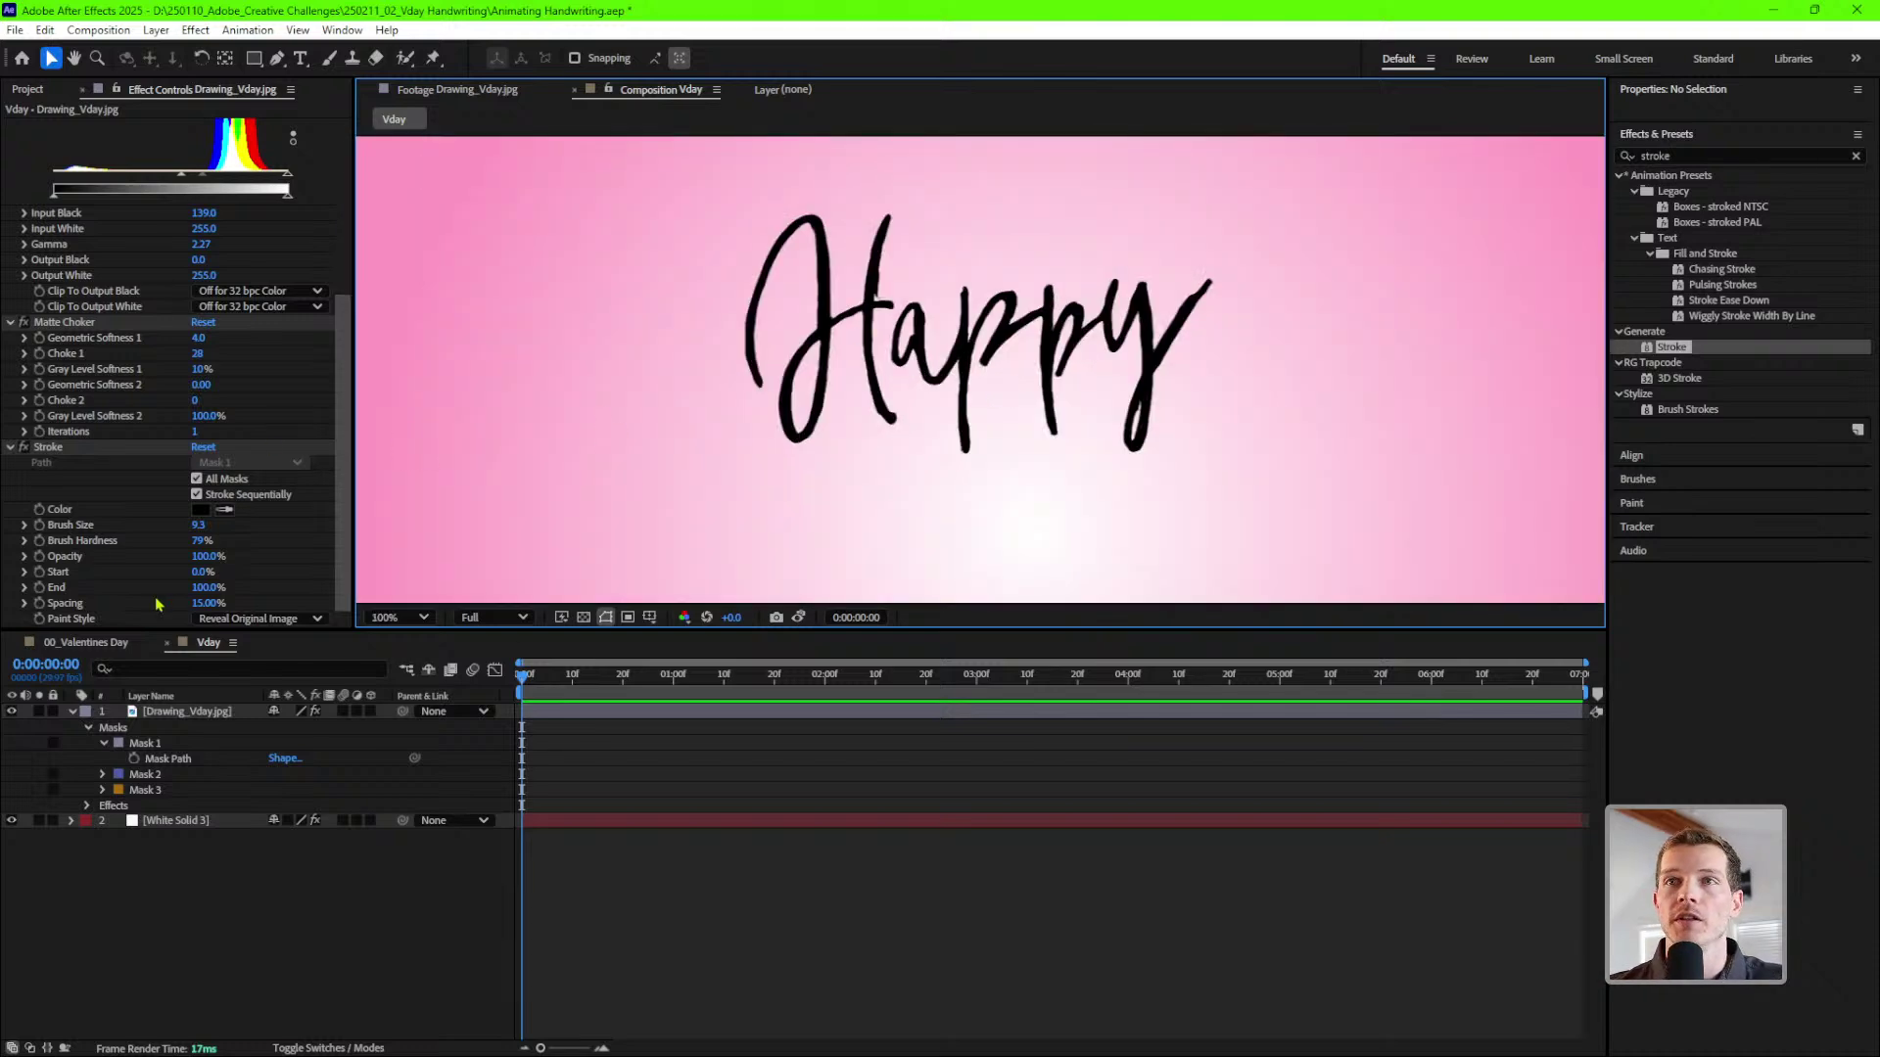
left_click(73, 448)
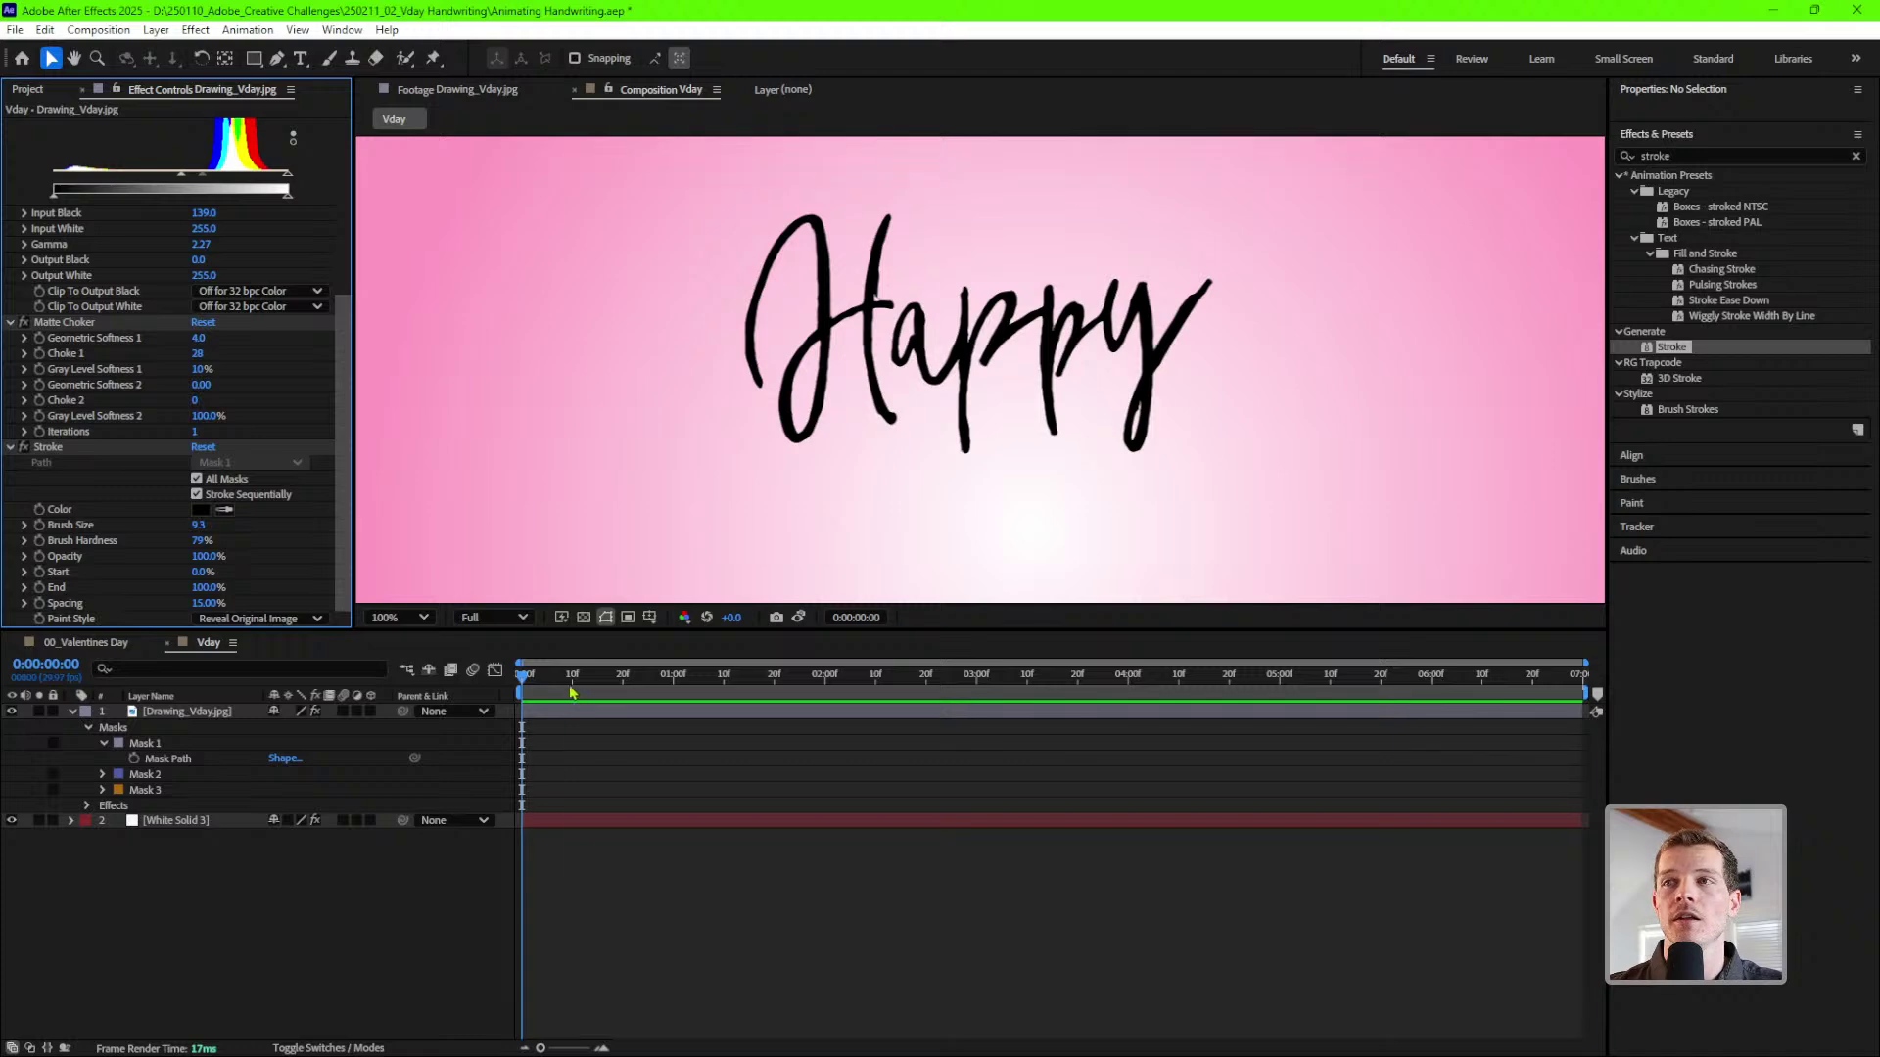
left_click(522, 682)
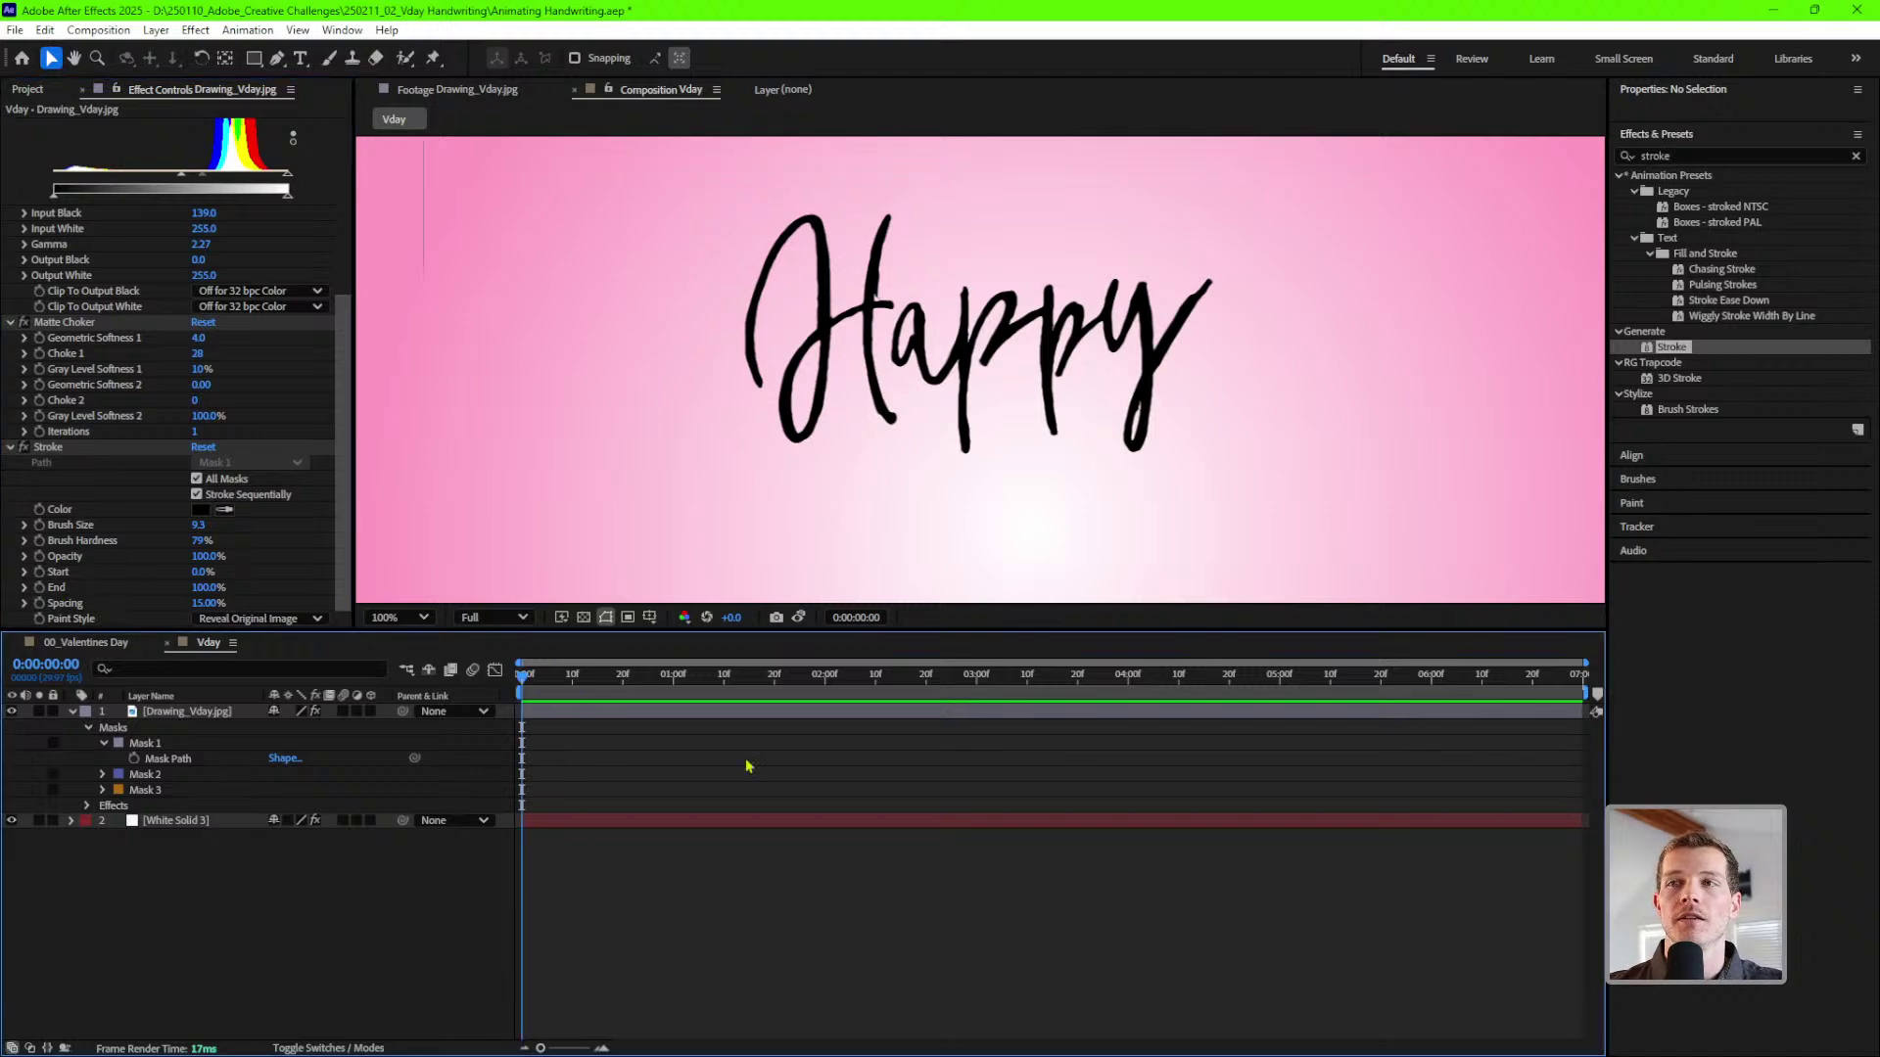
left_click(726, 717)
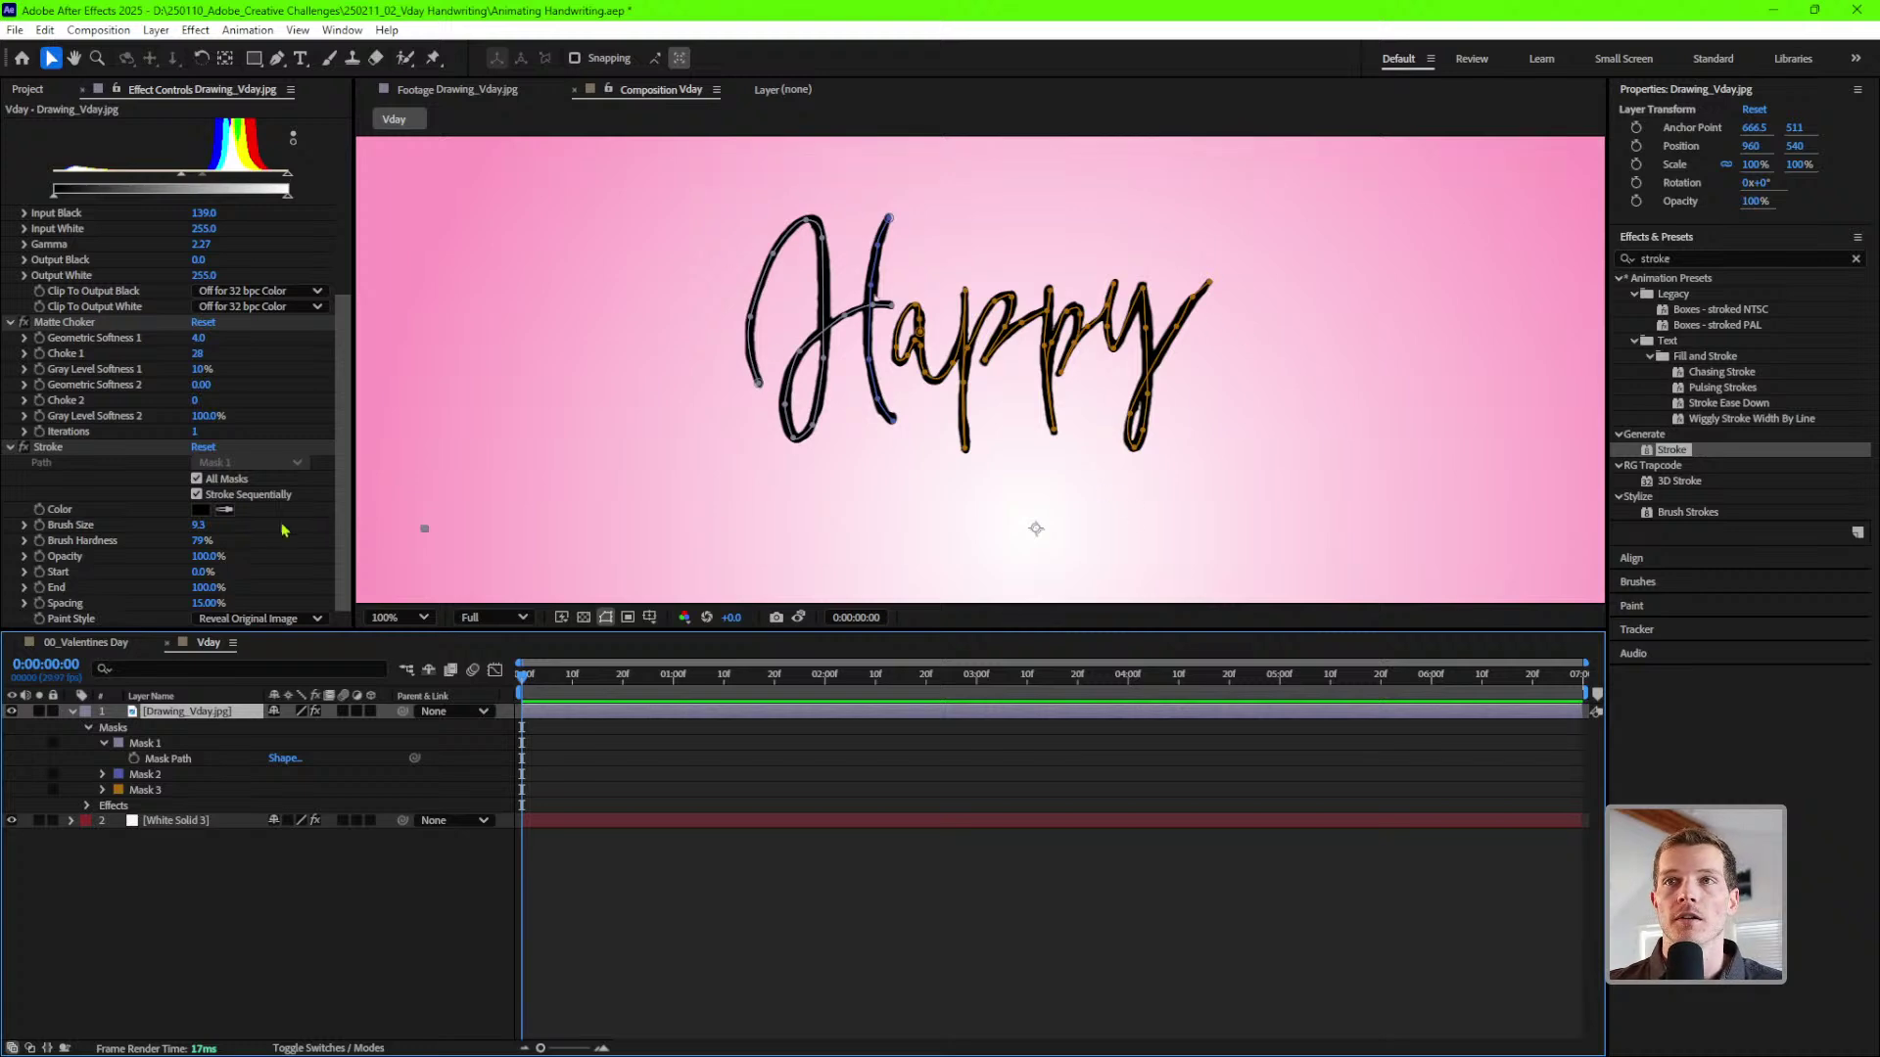
left_click(76, 601)
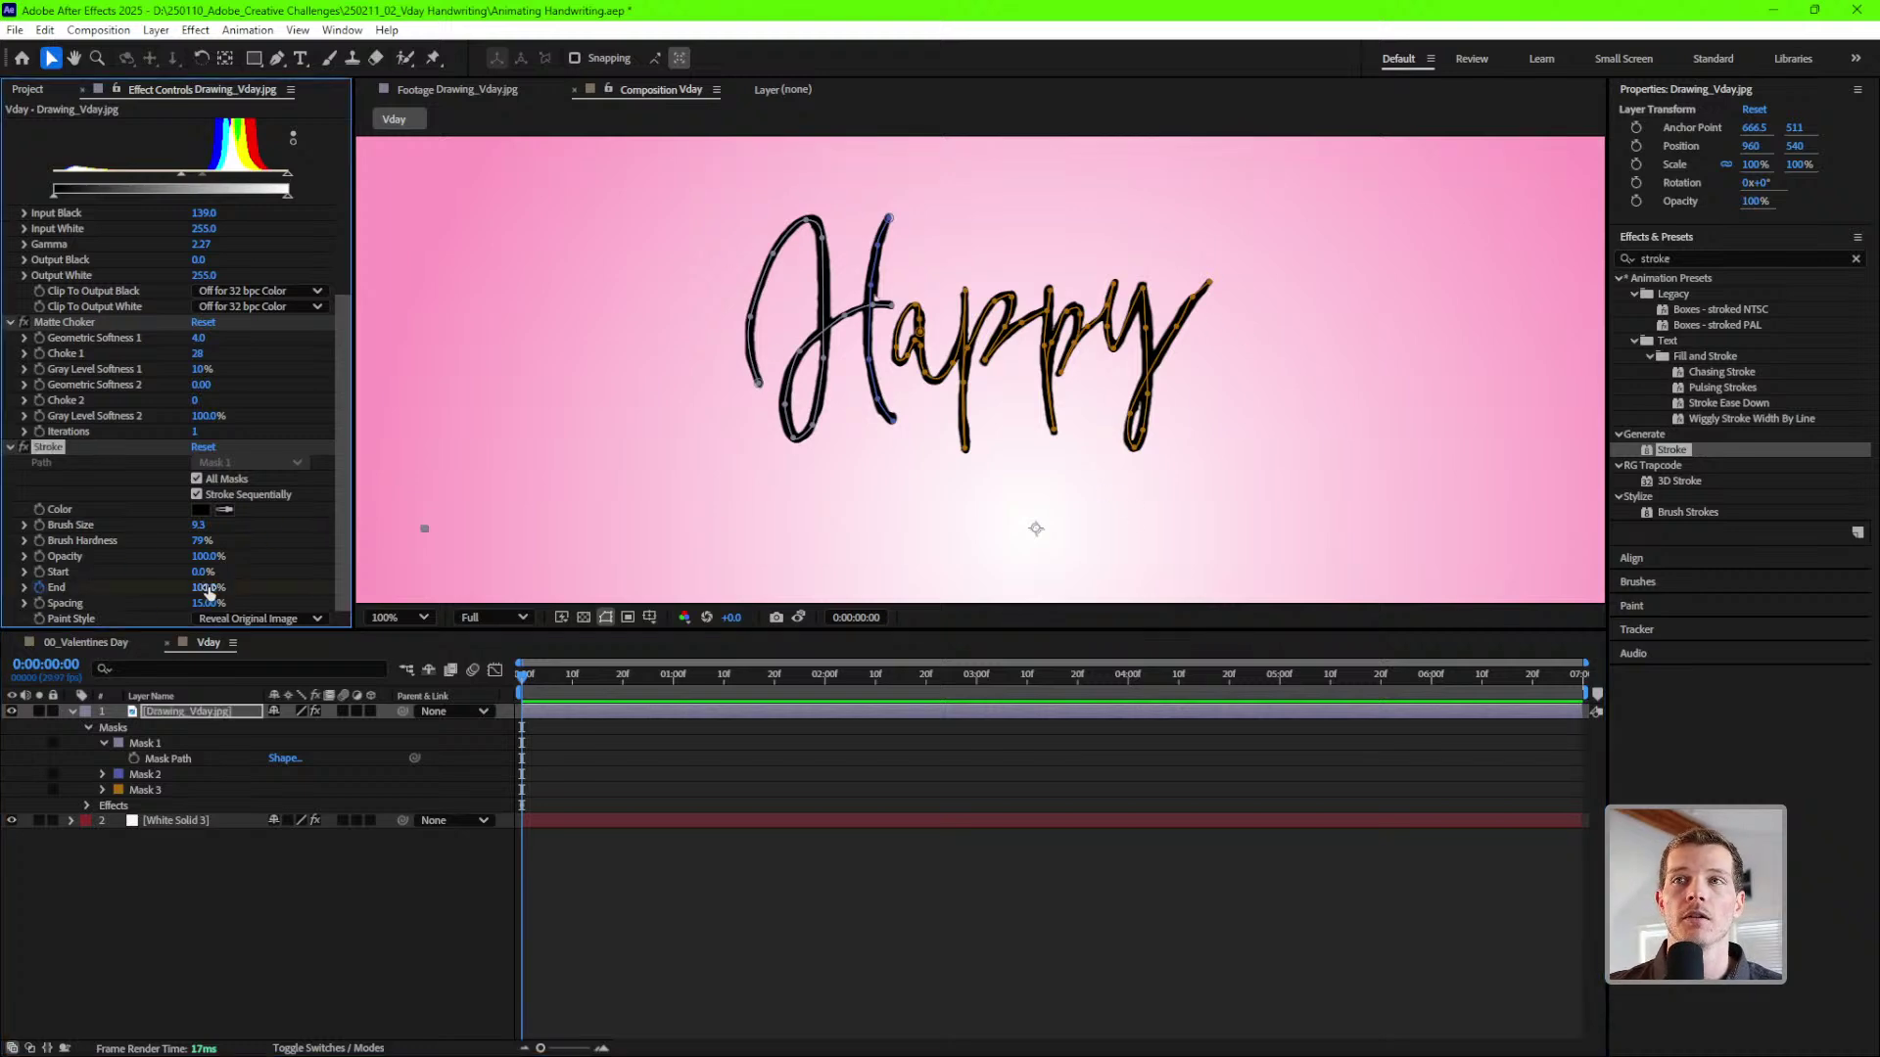
left_click_drag(209, 592, 56, 590)
left_click(261, 973)
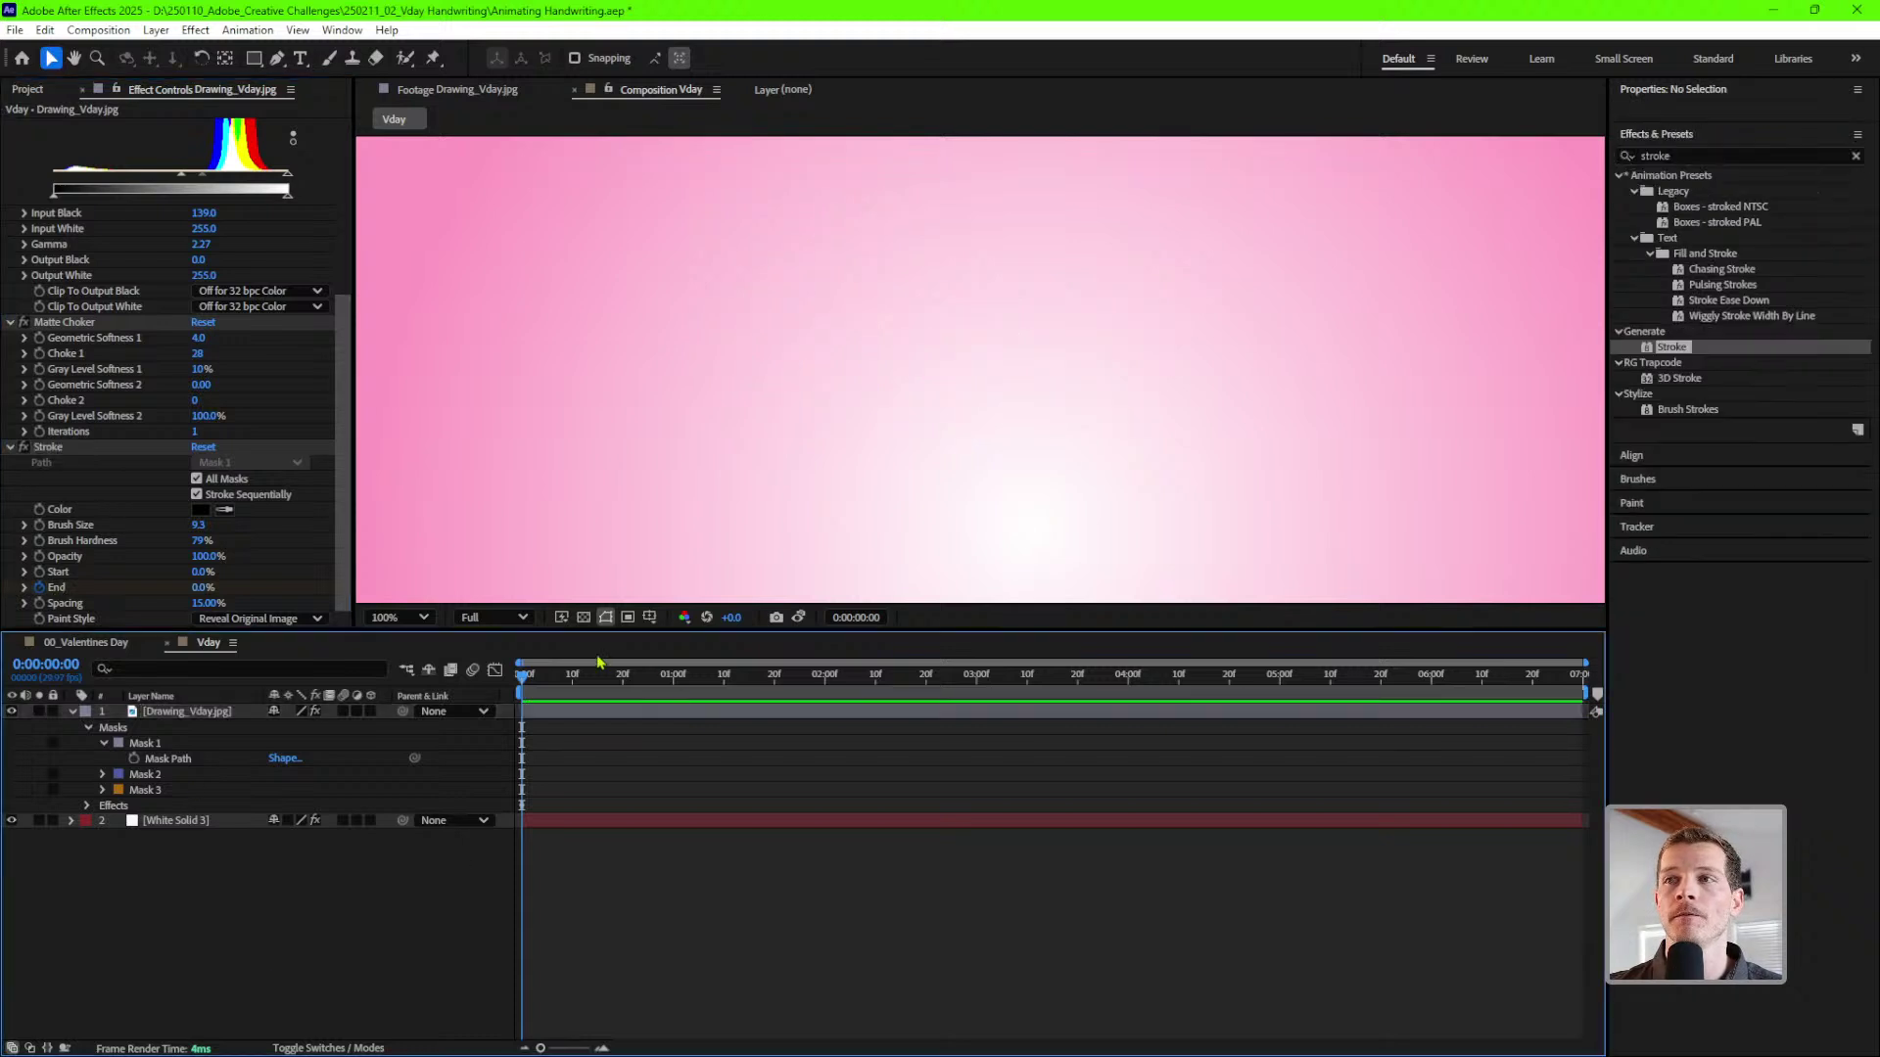
- Keyframe the Stroke effect's End value at 100% at 0:00:05:00
left_click_drag(623, 676, 1279, 692)
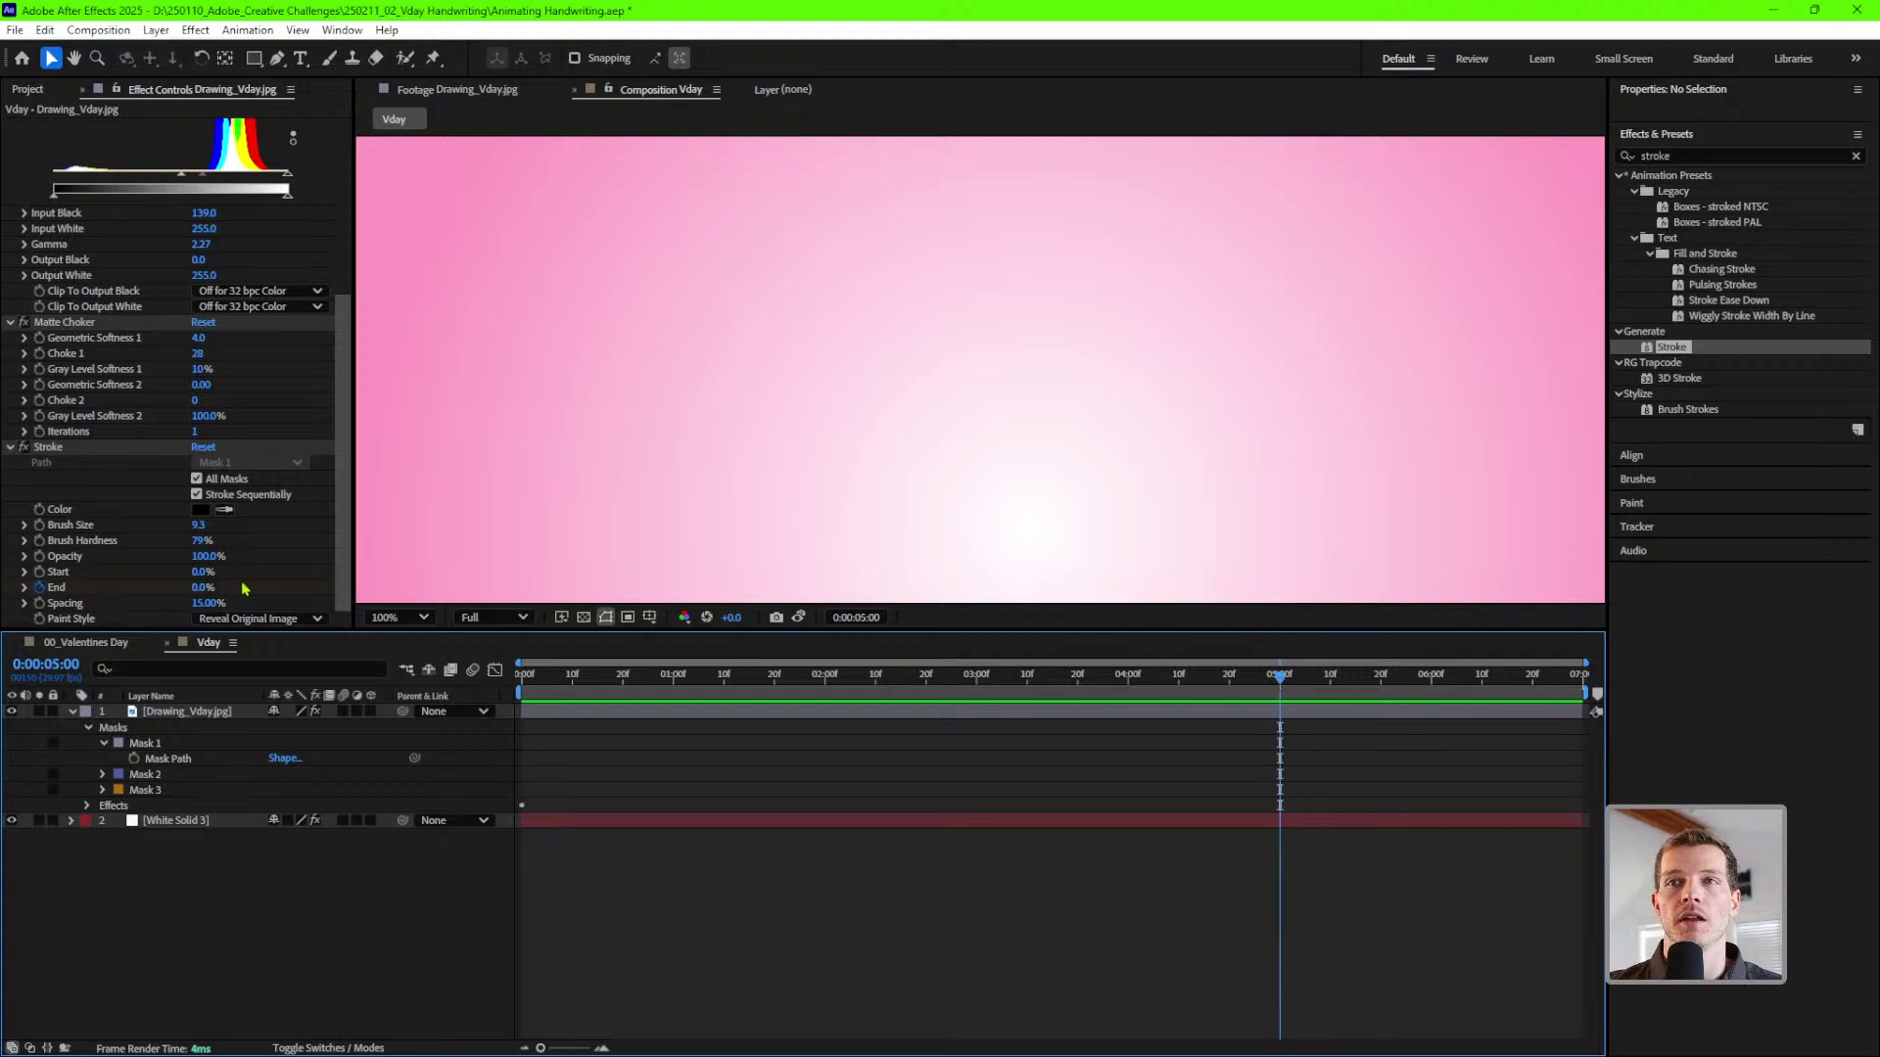
left_click(206, 588)
type("100")
key("Return")
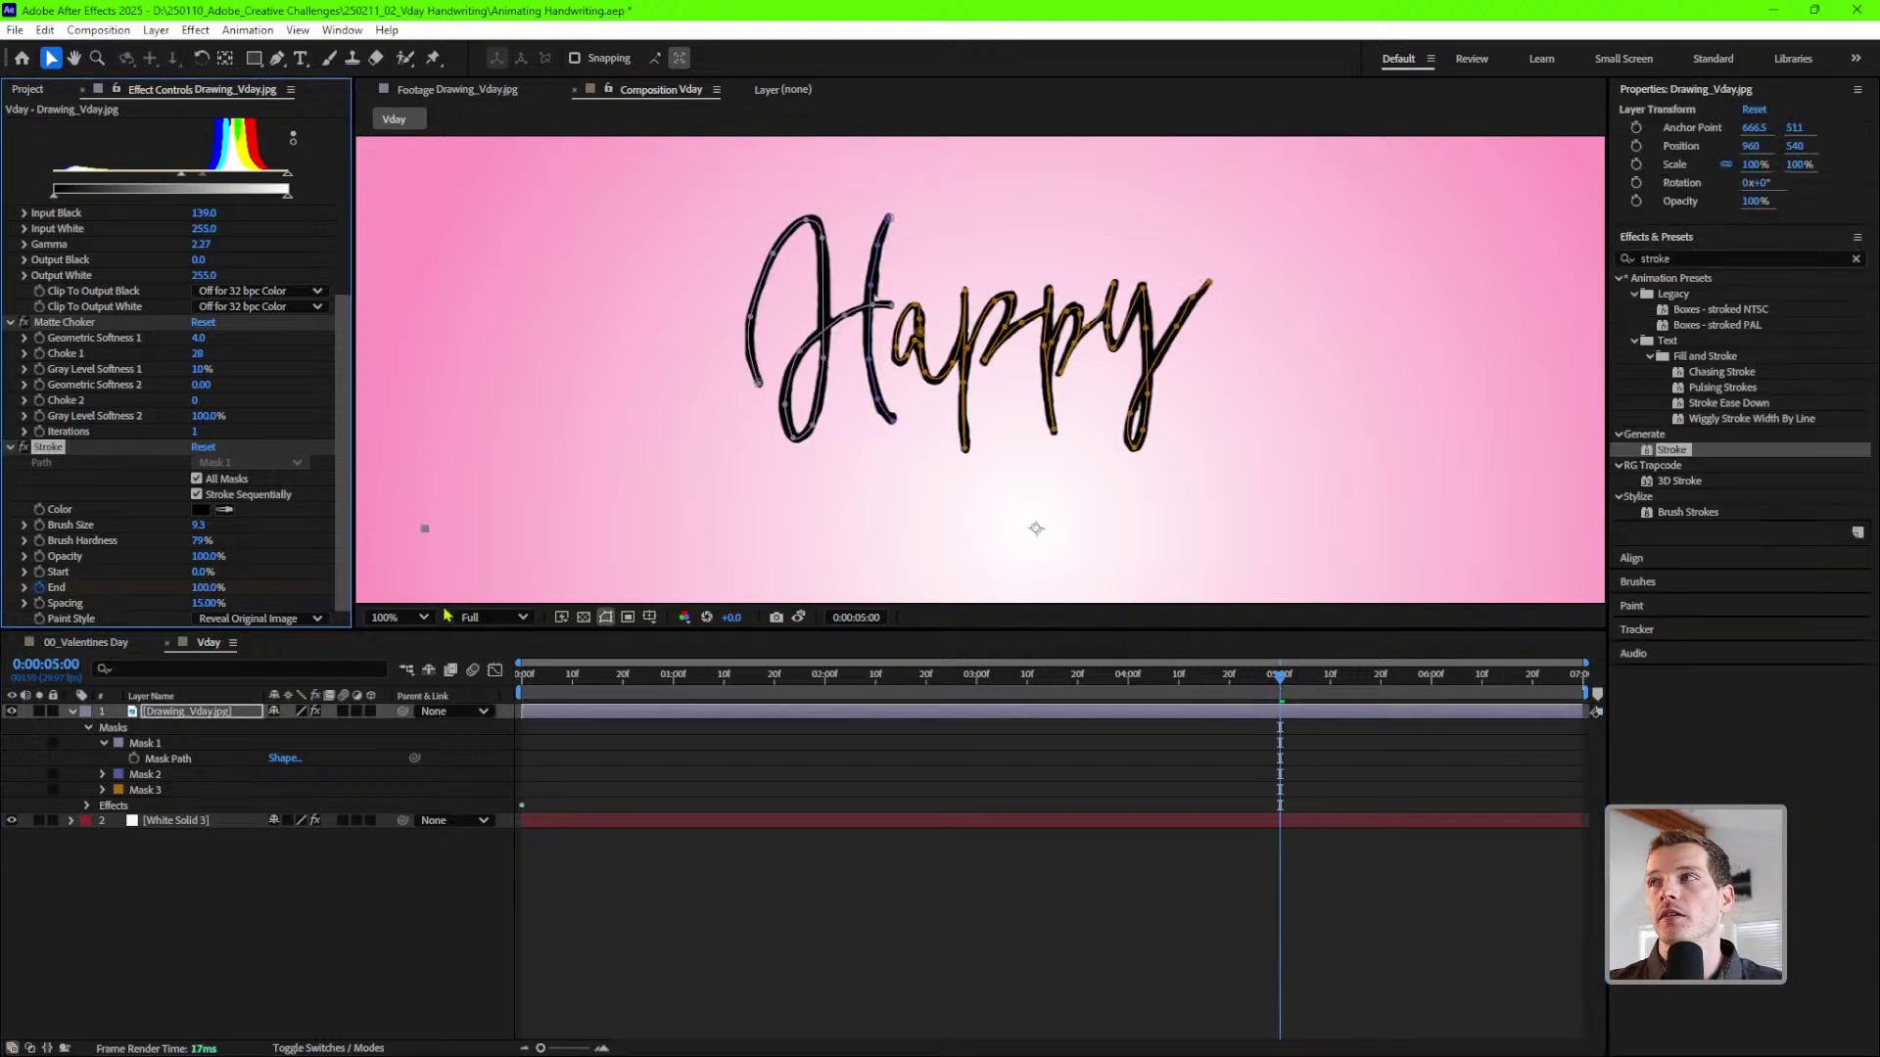
- Deselect the layer and play the Happy write-on animation from the first frame
left_click(1193, 734)
left_click_drag(1277, 678, 417, 693)
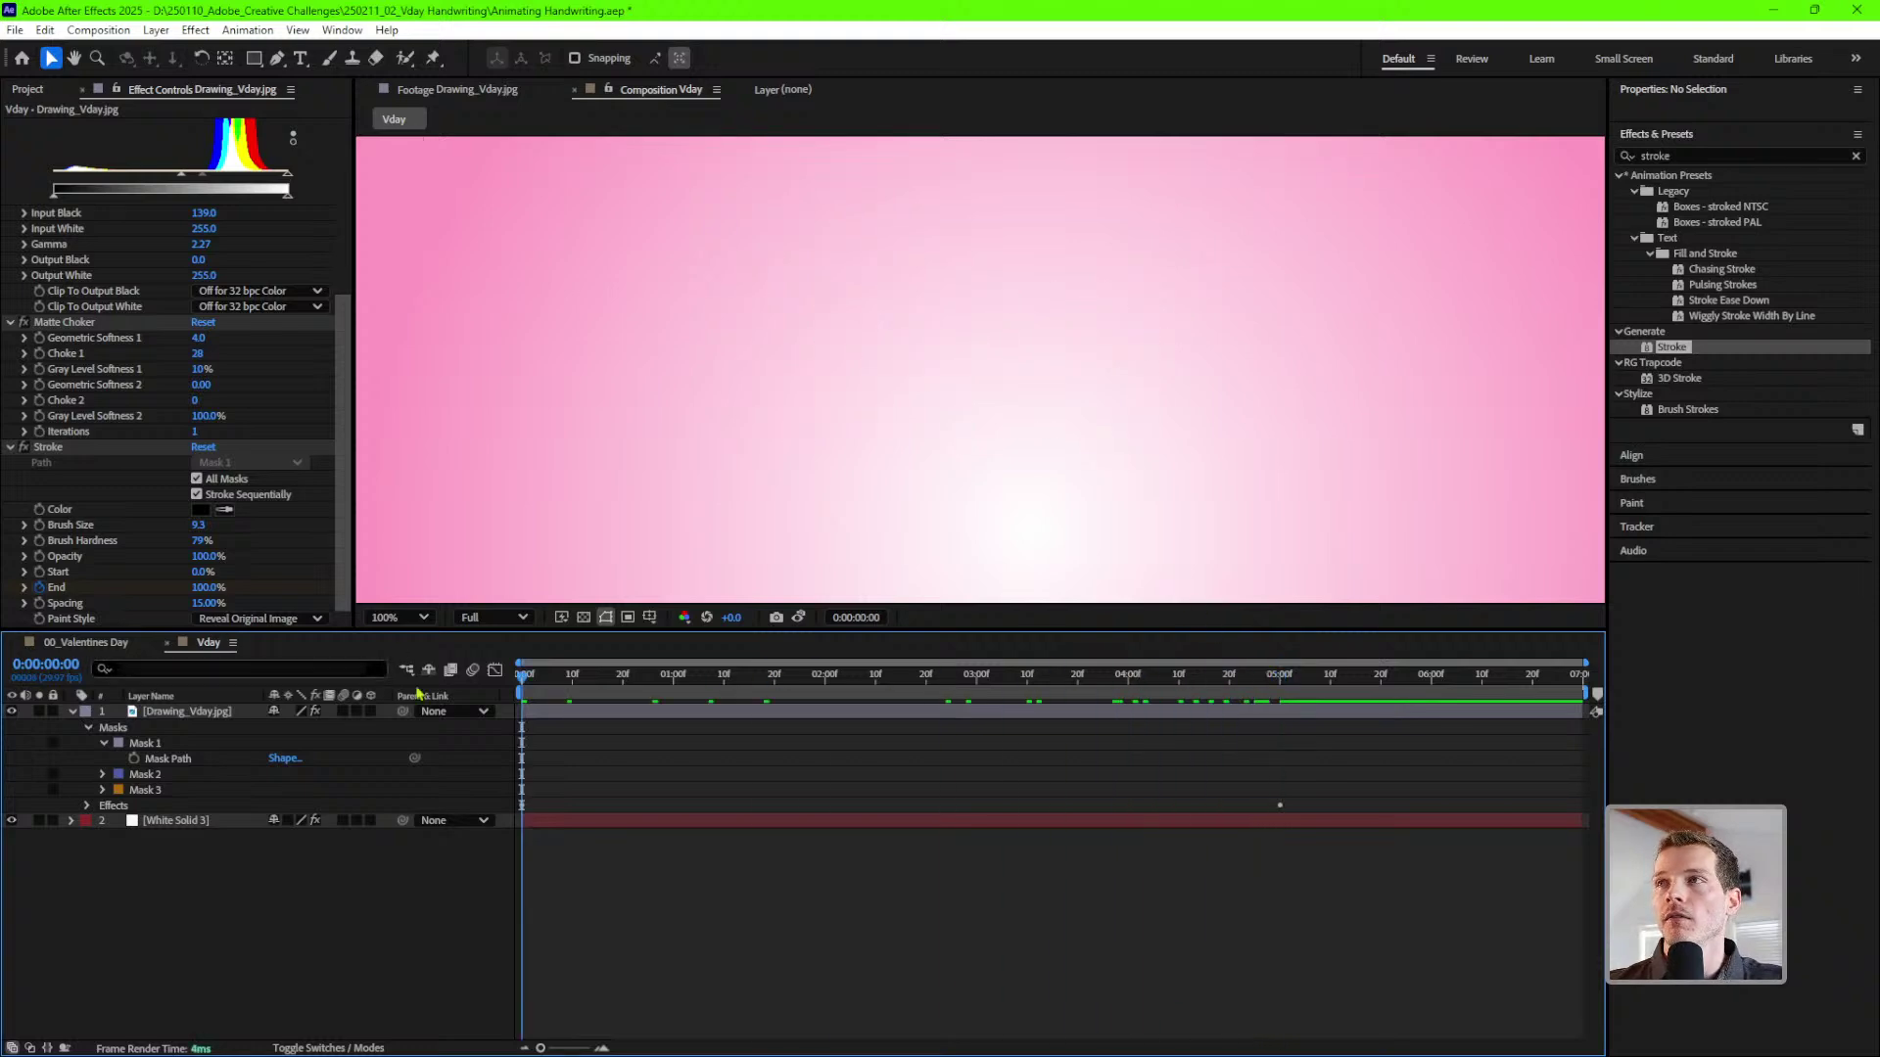
key("space")
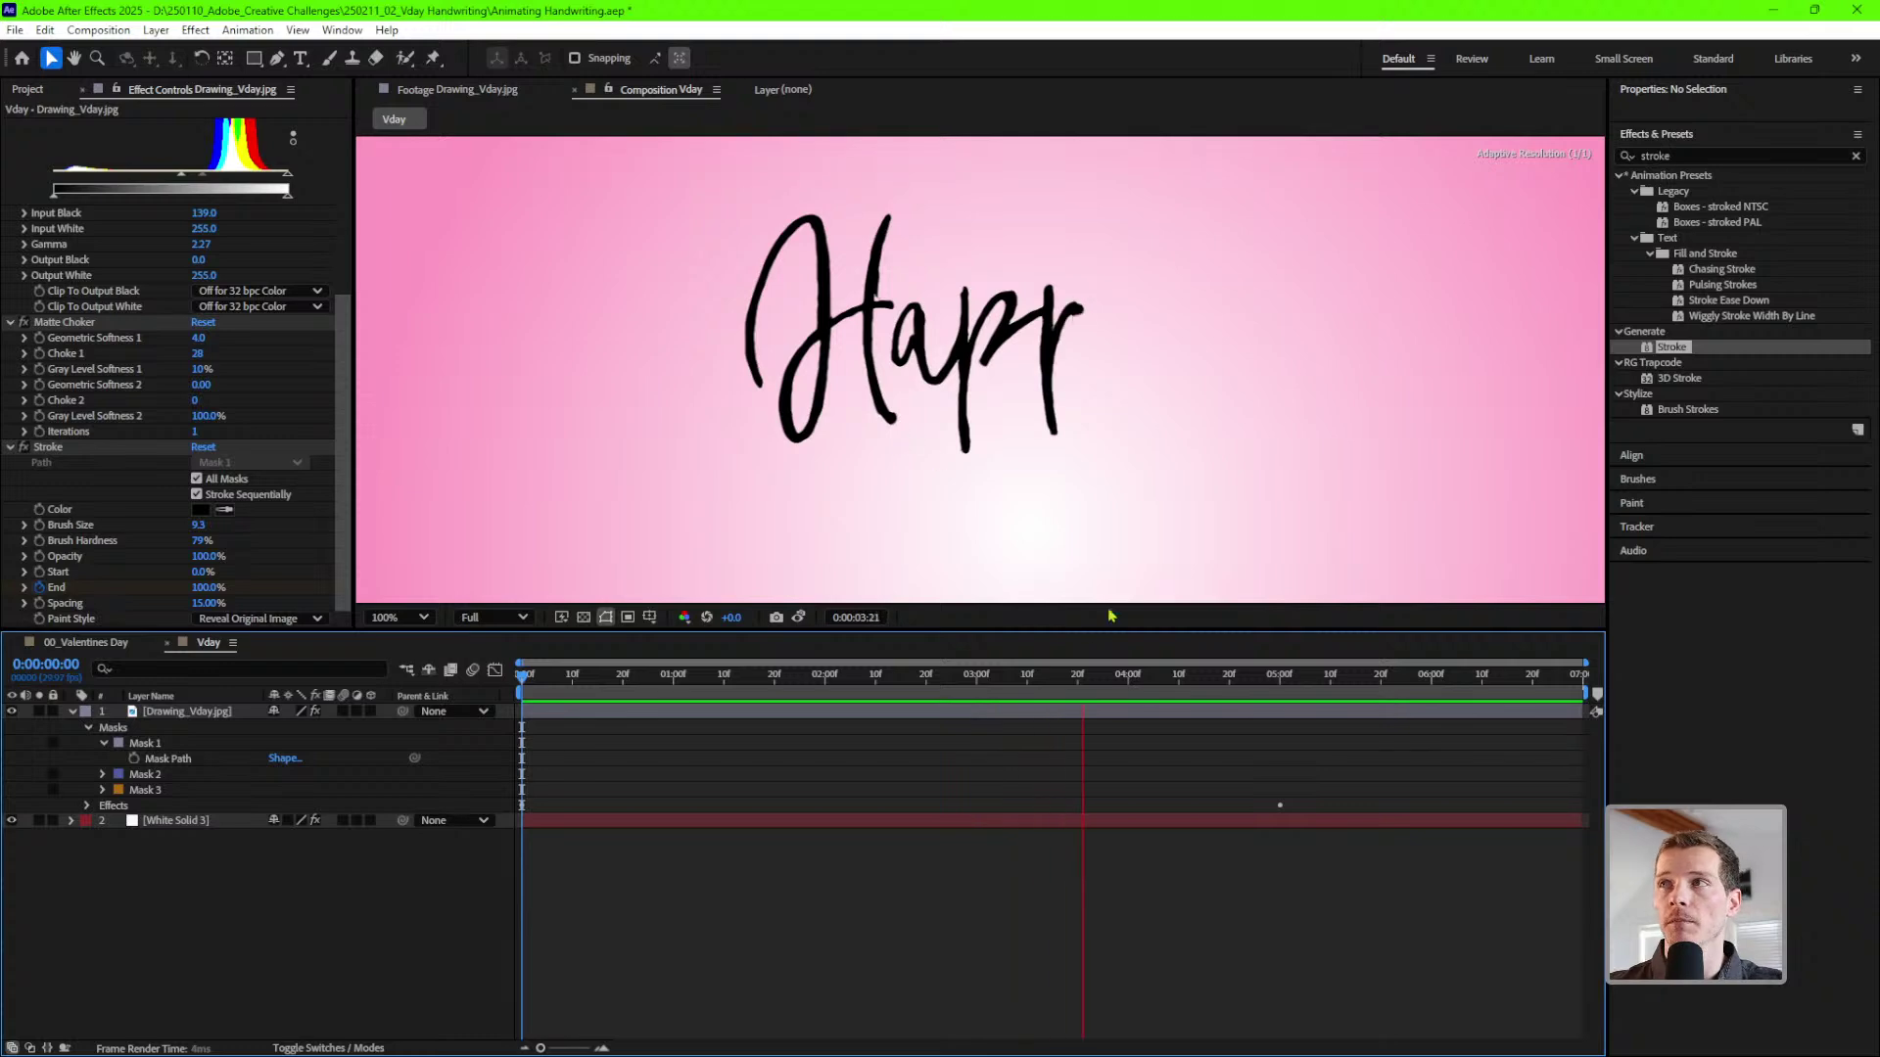
key("space")
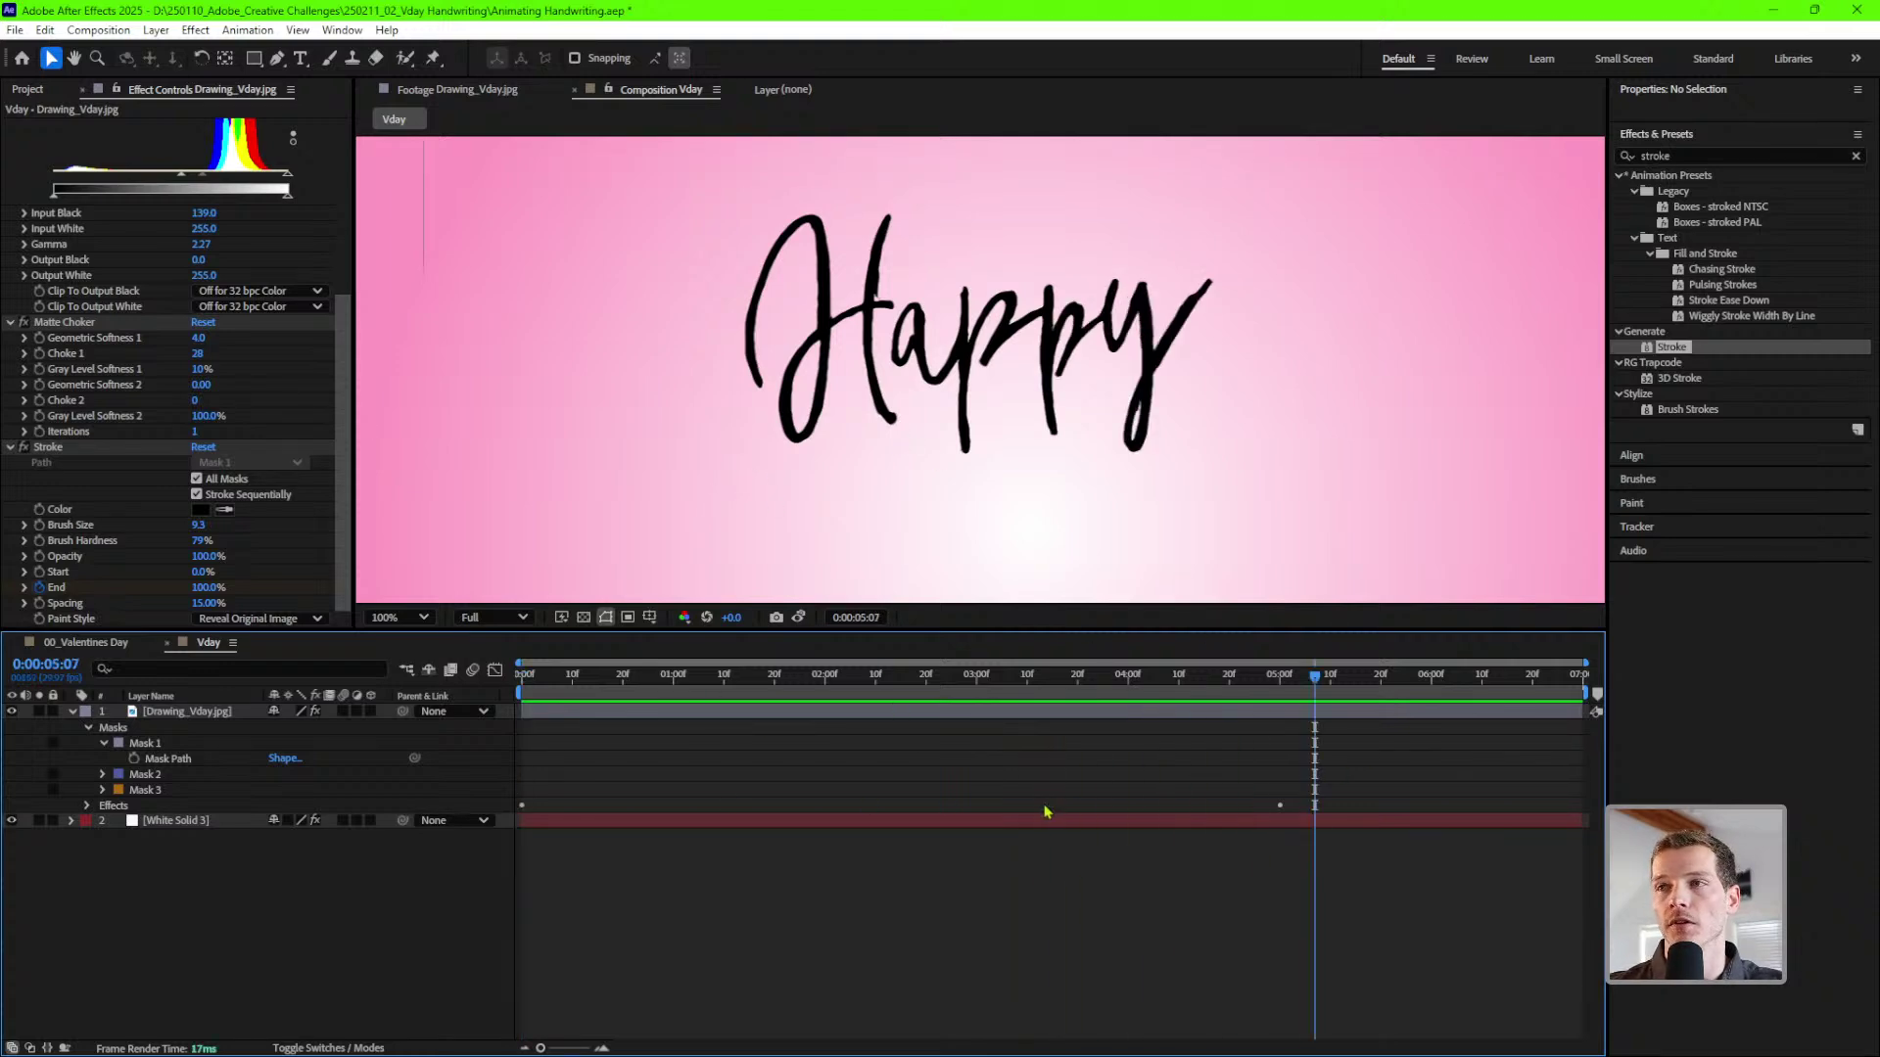
- Copy all the masks, from Mask 1 through Mask 11, of the Happy Valentines Day layer in the 00_Valentines Day composition
left_click(86, 643)
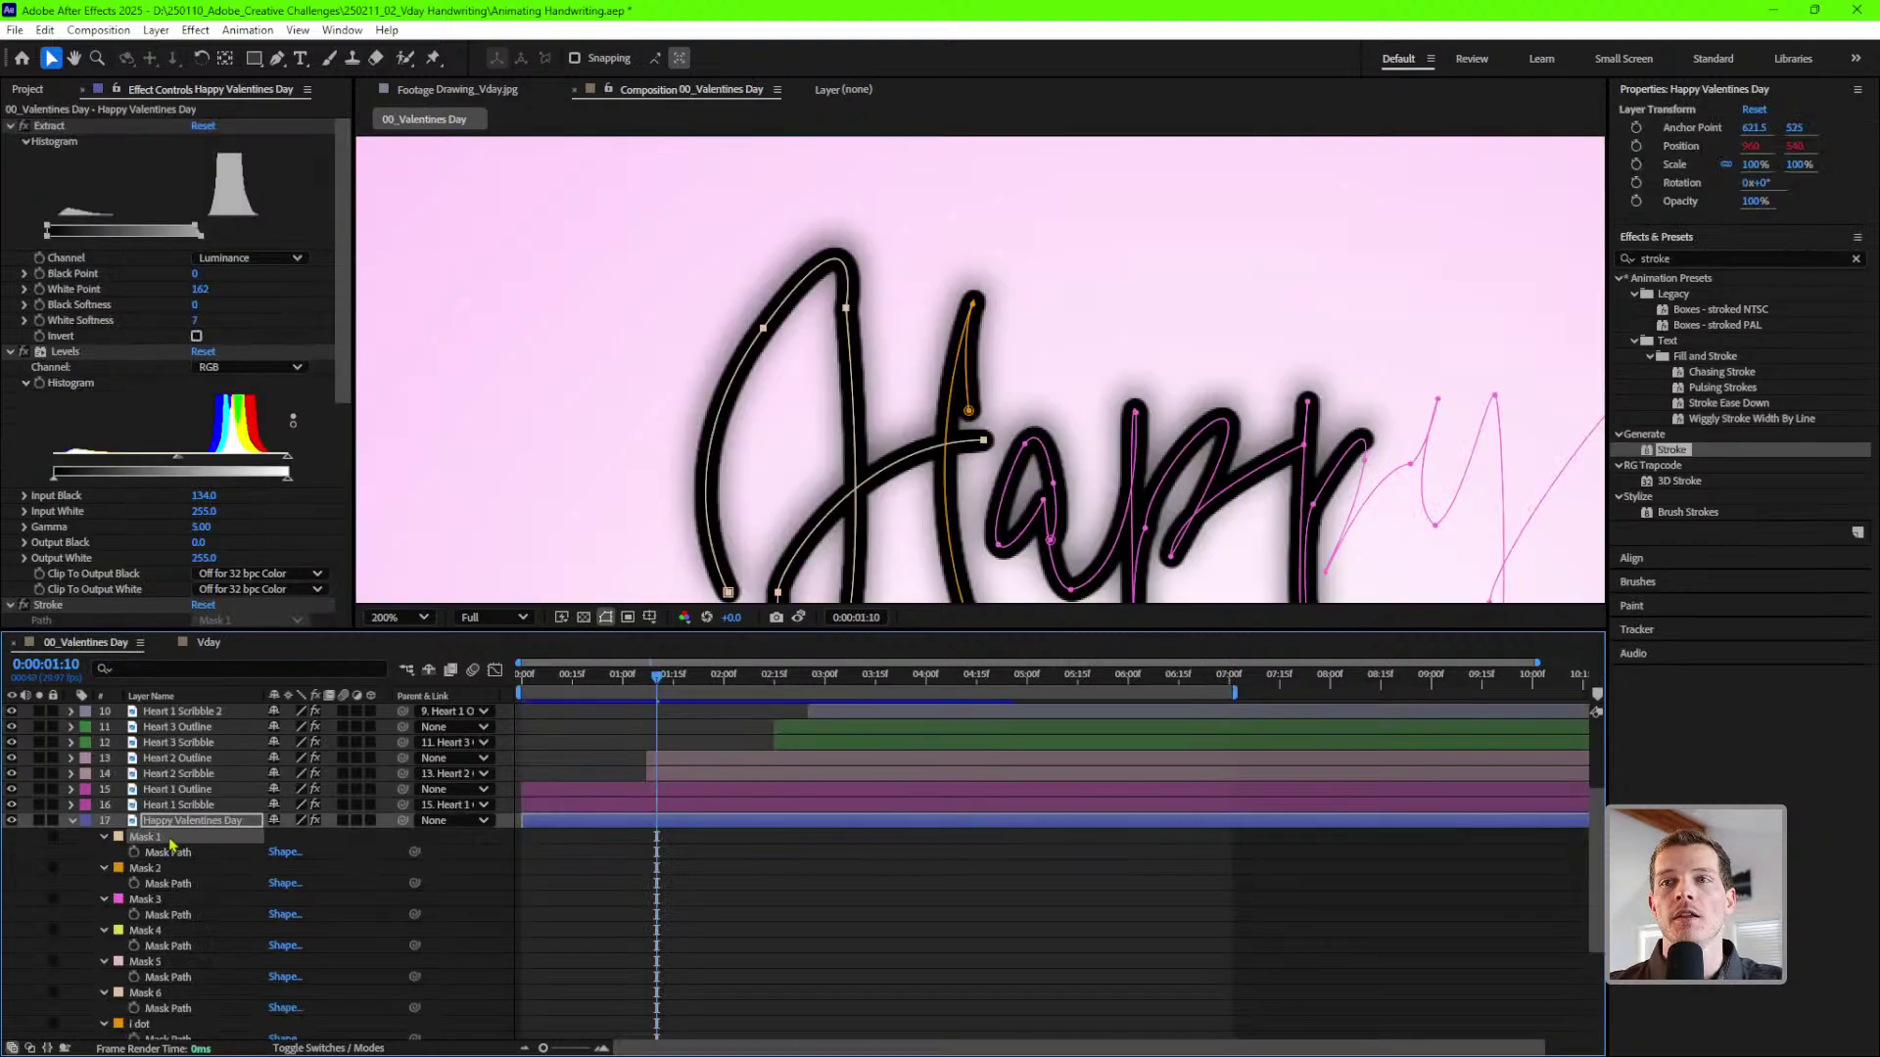
scroll(181, 938, "down", 4)
left_click(159, 1003, "shift")
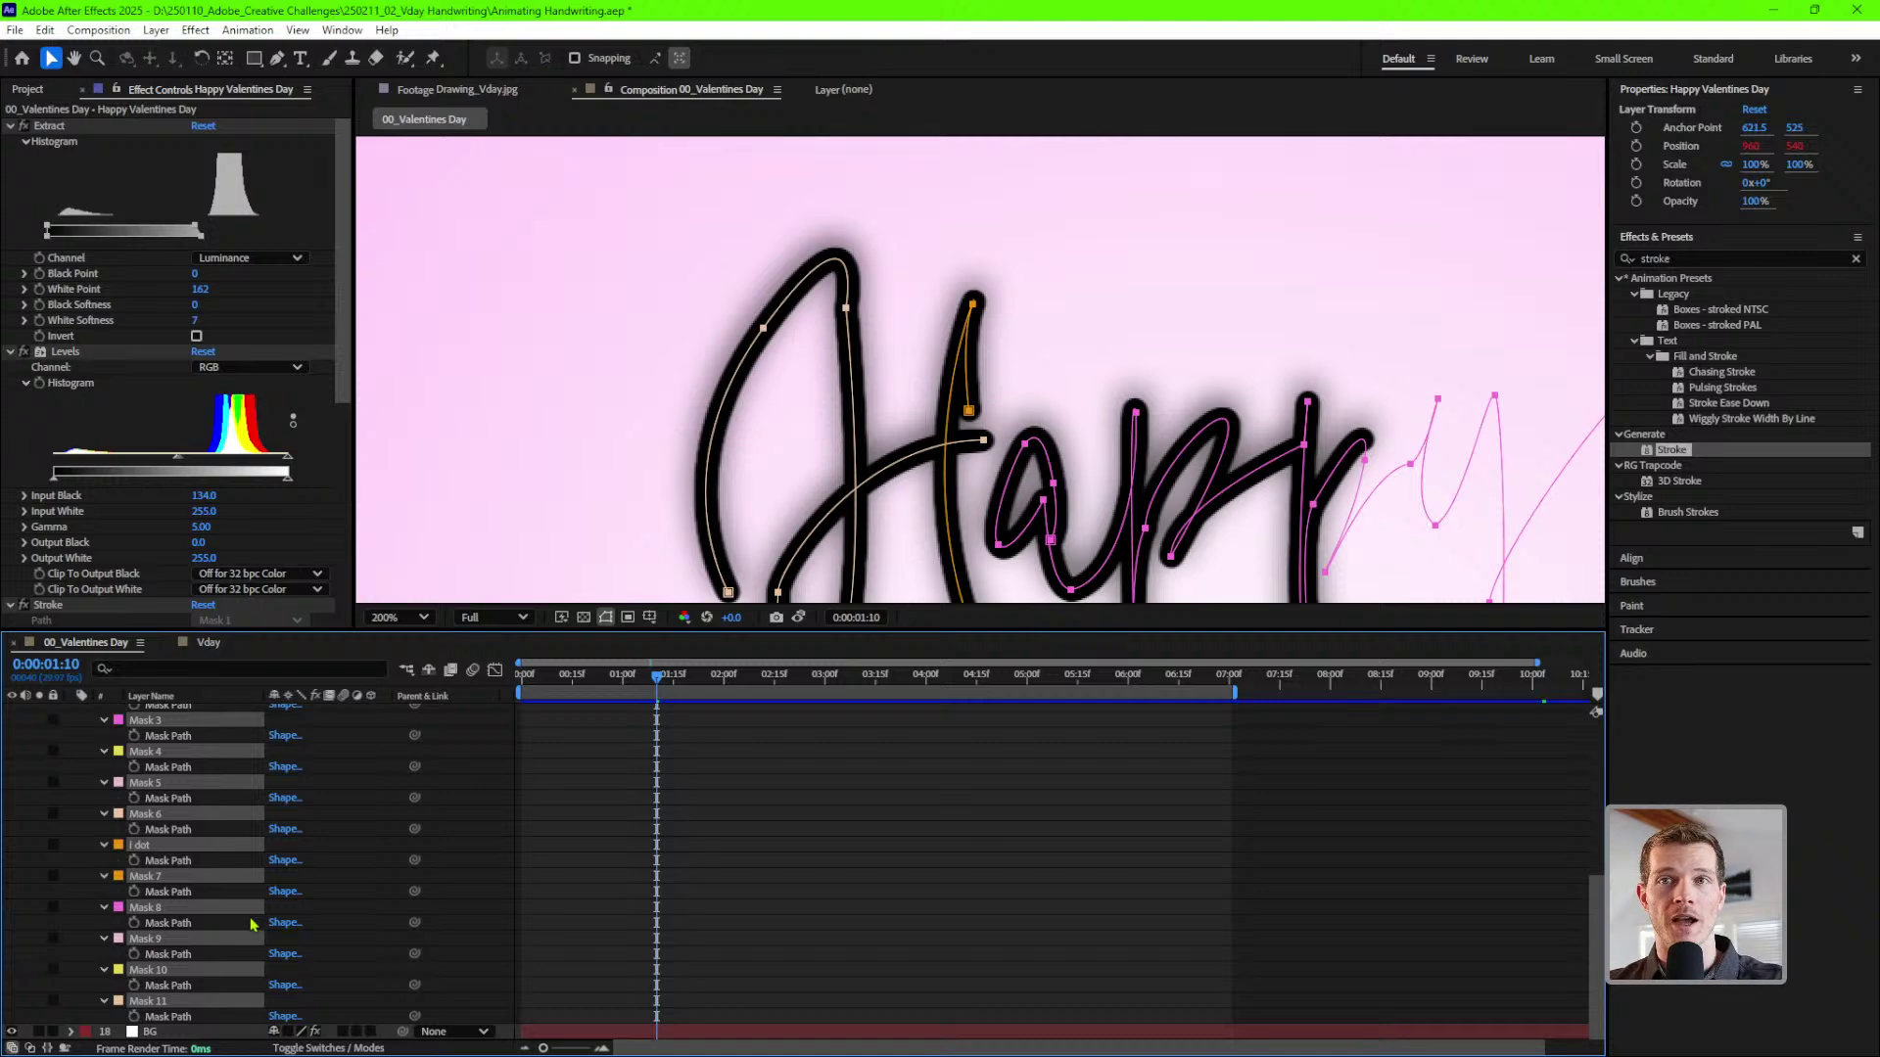
- Replace the three masks on the Drawing_Vday.jpg layer in the Vday composition with the copied set of masks
left_click(207, 643)
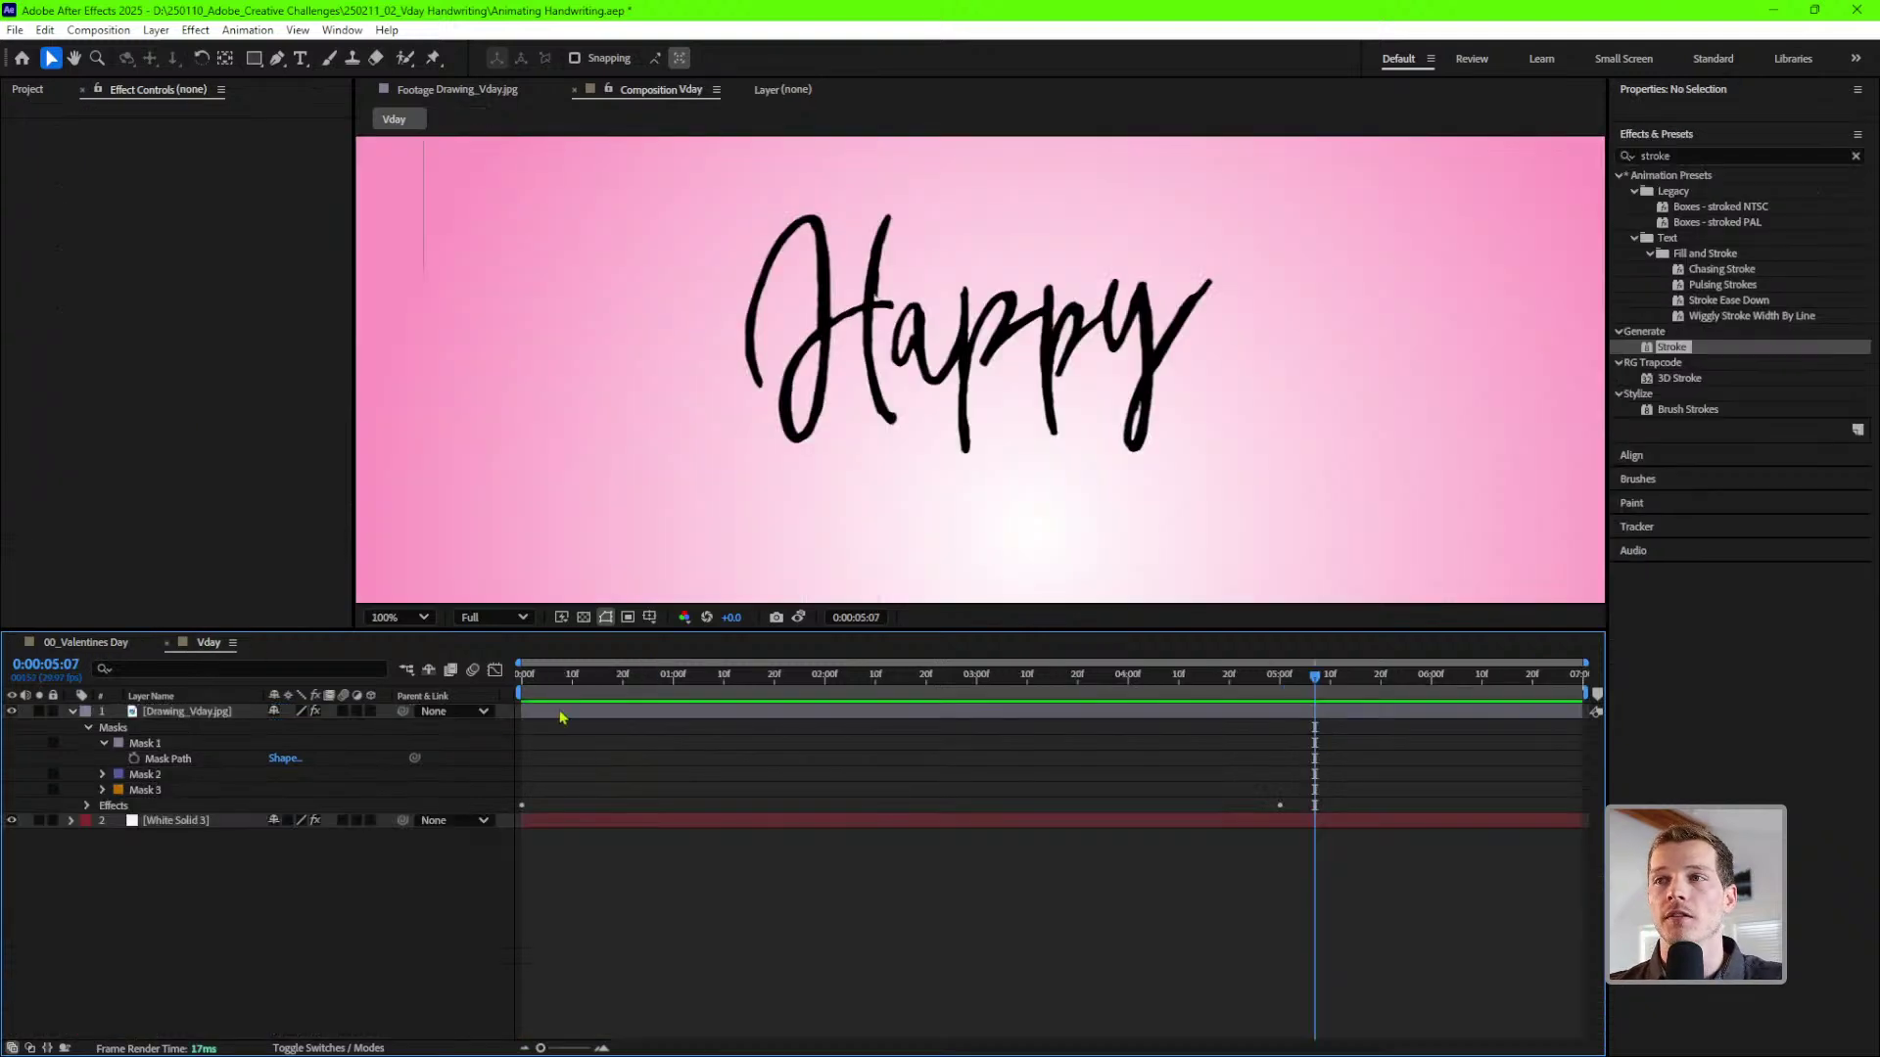
left_click(145, 743)
left_click(141, 789, "shift")
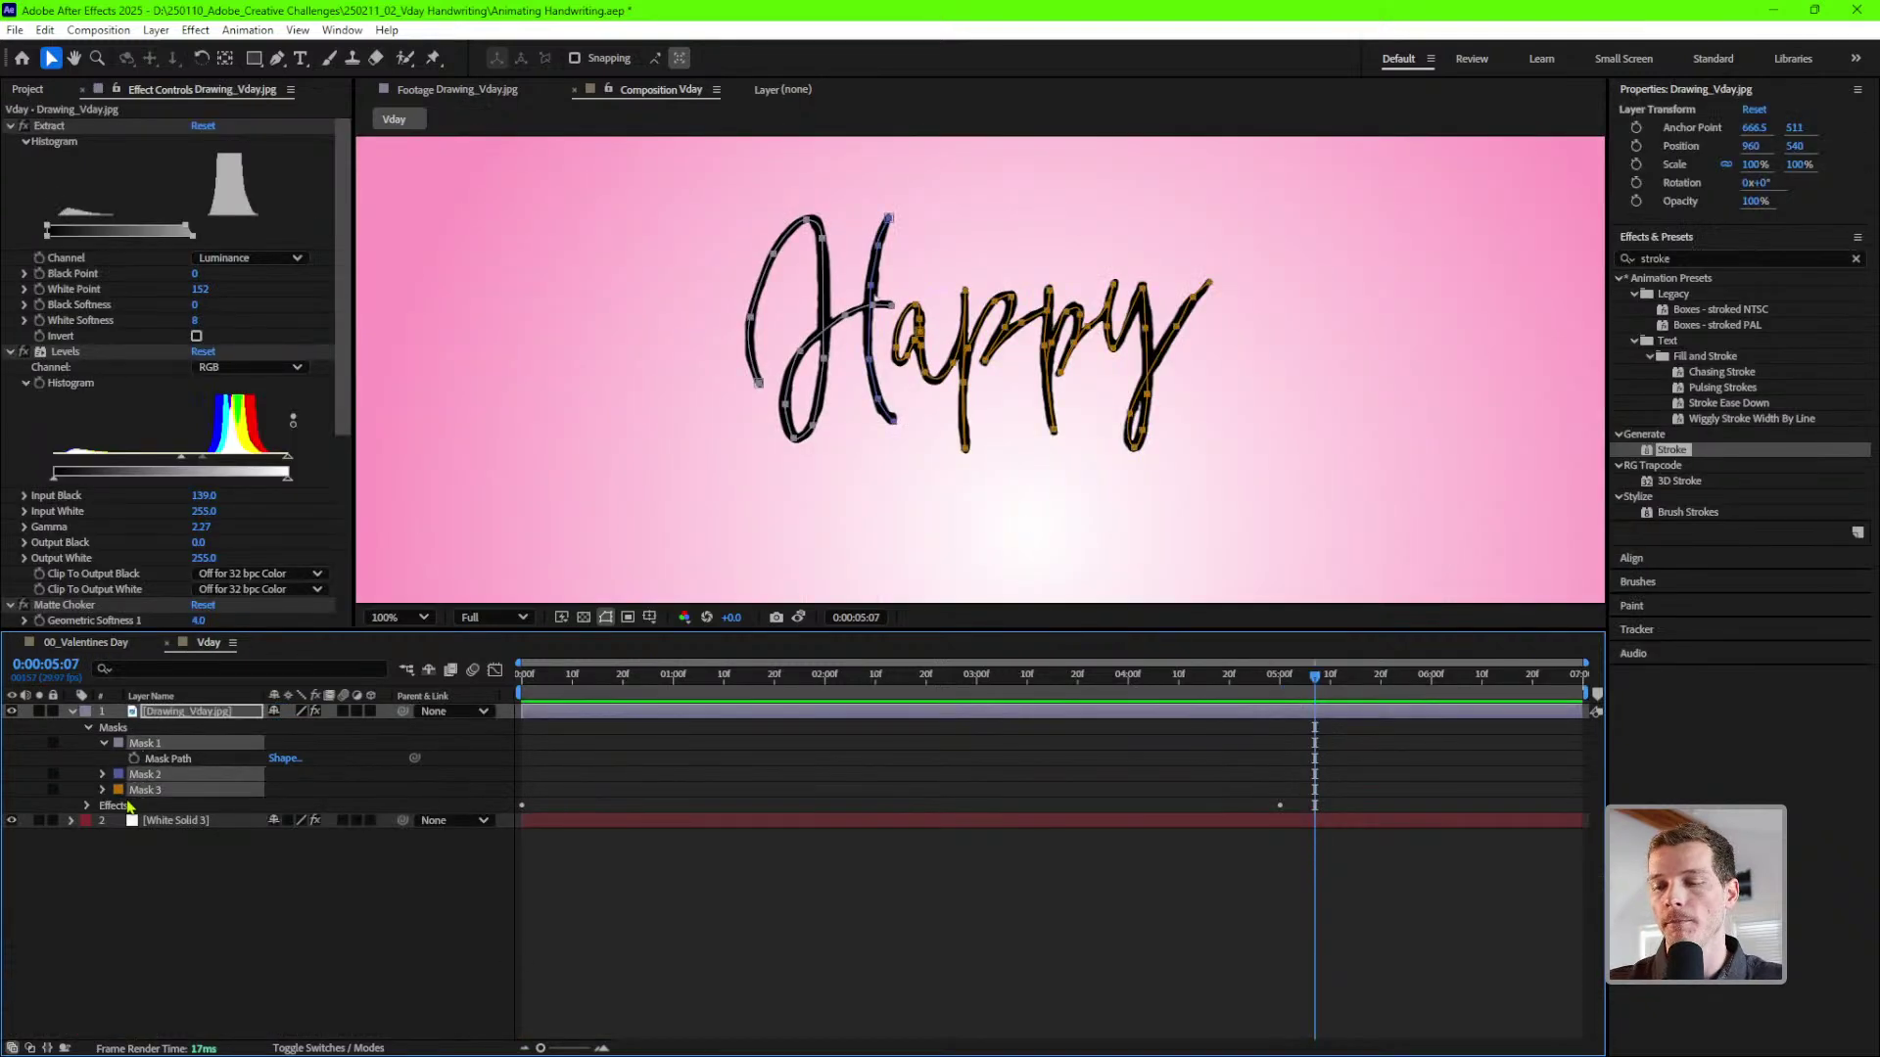
key("Delete")
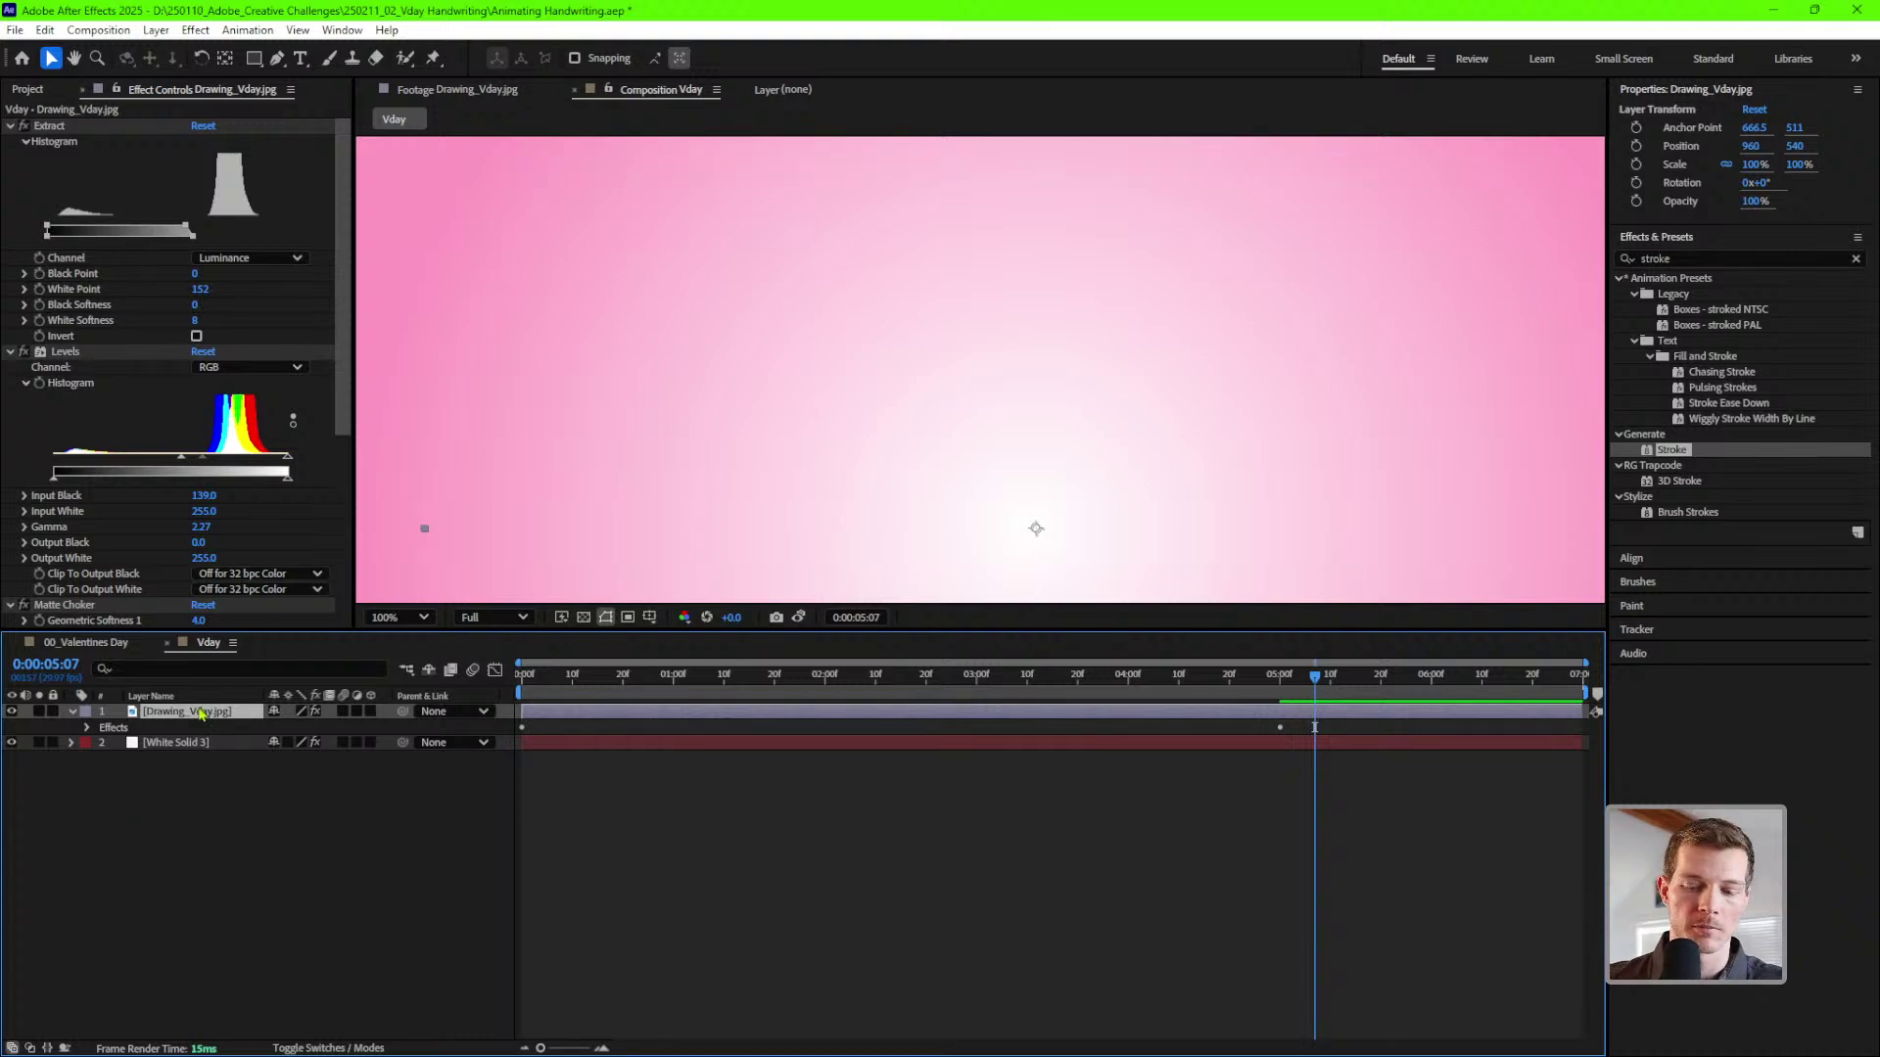
key("ctrl+z")
left_click_drag(675, 304, 647, 211)
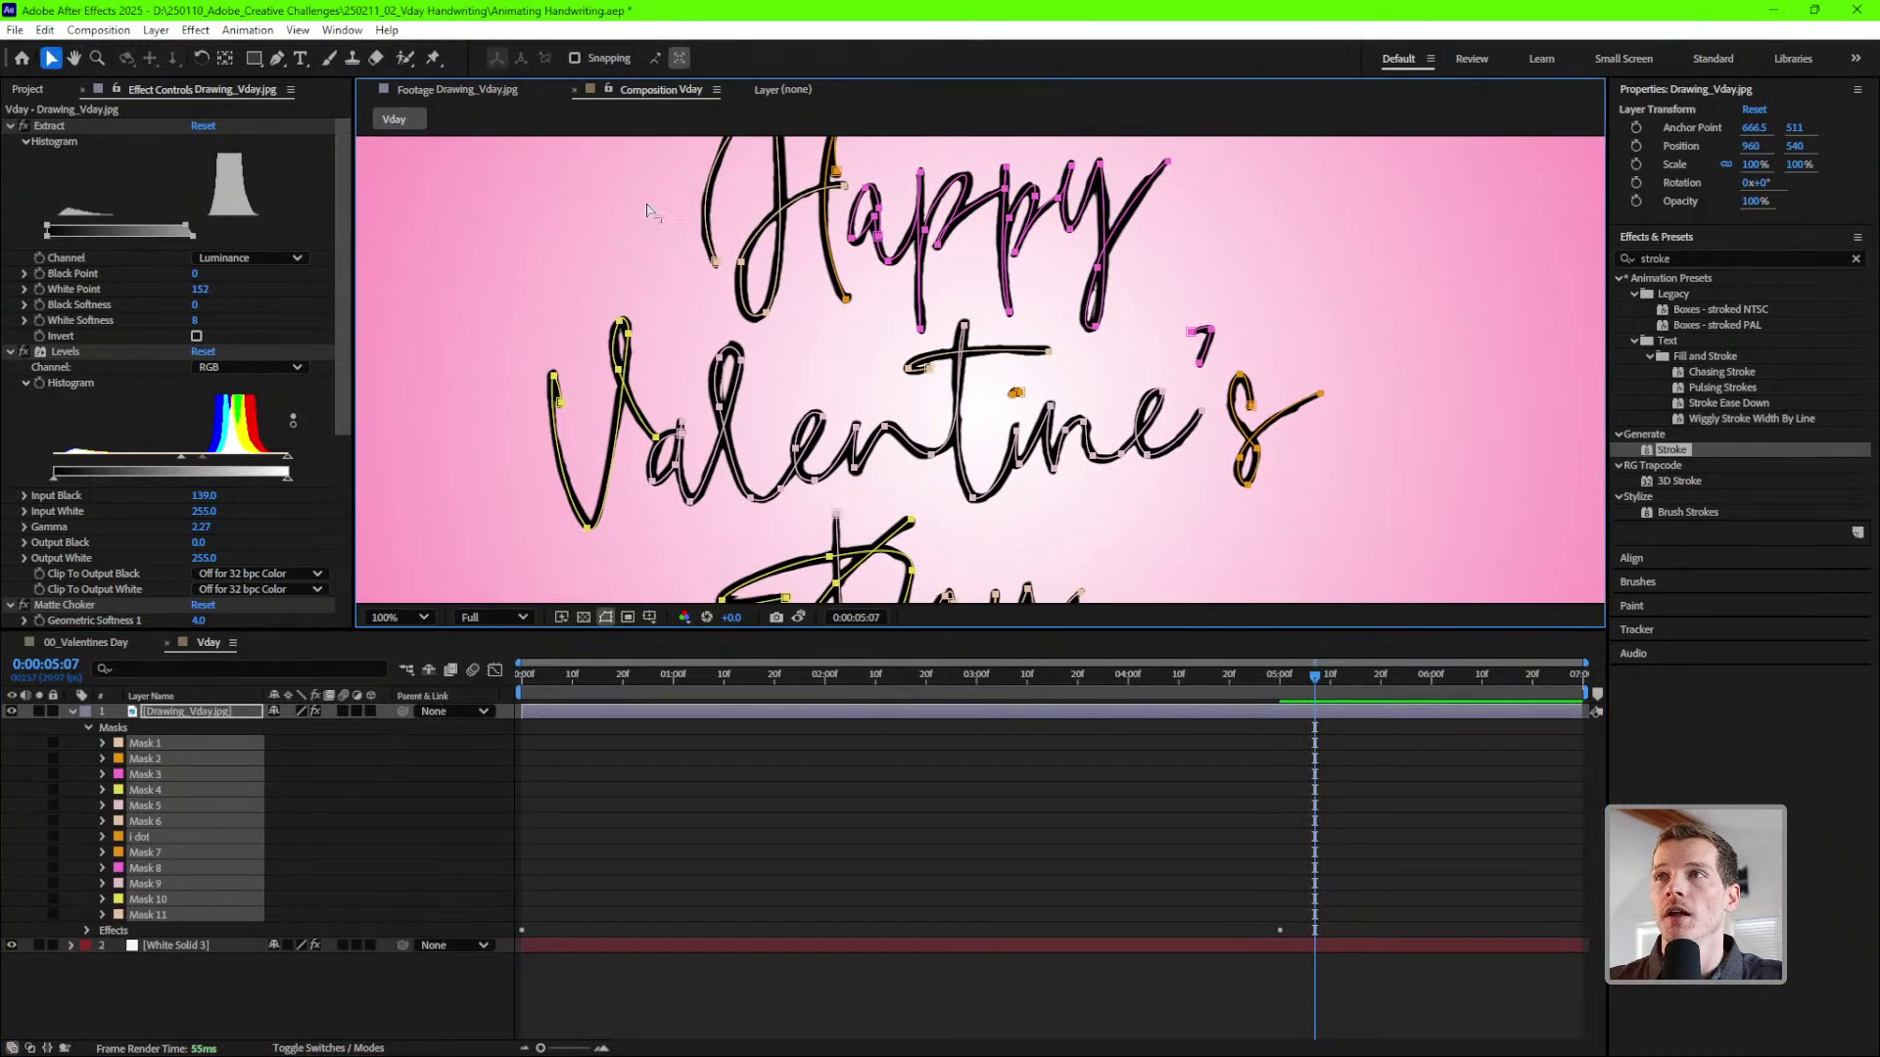
- Deselect the layer and play the complete Happy Valentine's Day write-on from the first frame
left_click(979, 743)
scroll(1061, 485, "down", 1)
left_click_drag(916, 685, 224, 645)
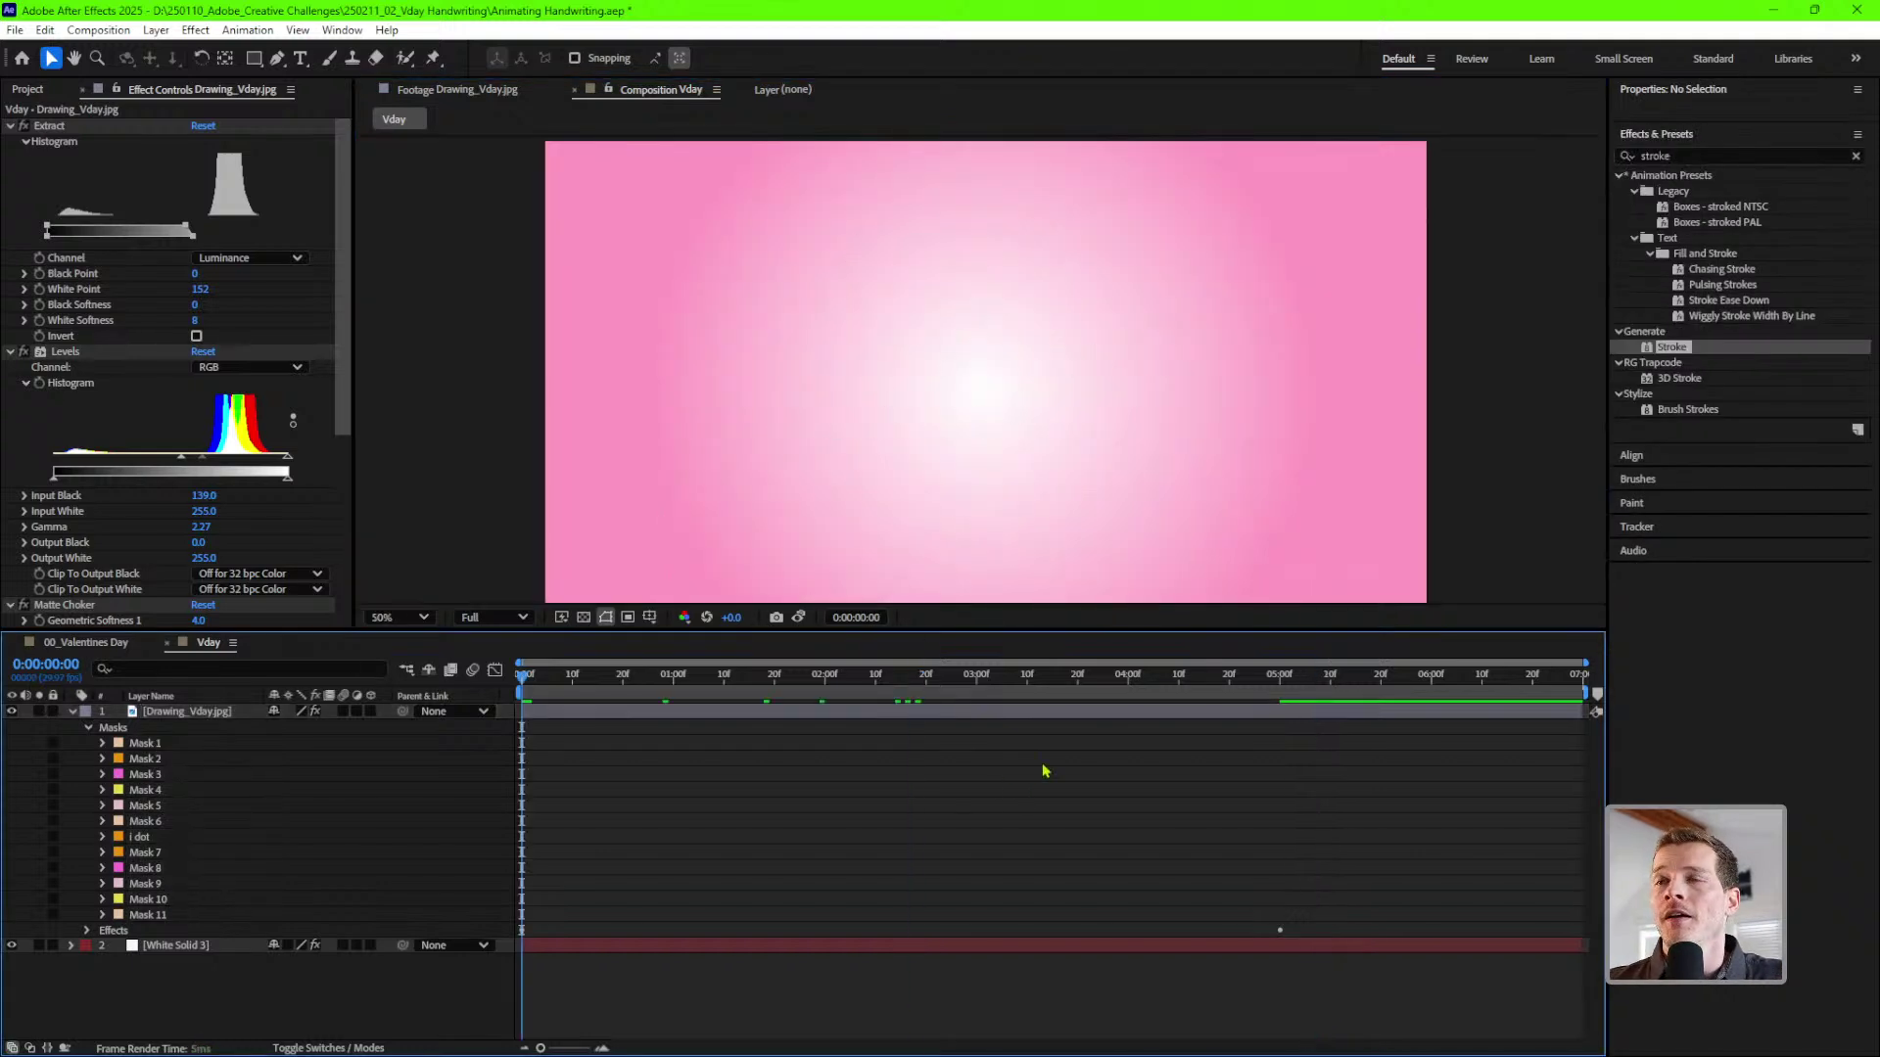
key("space")
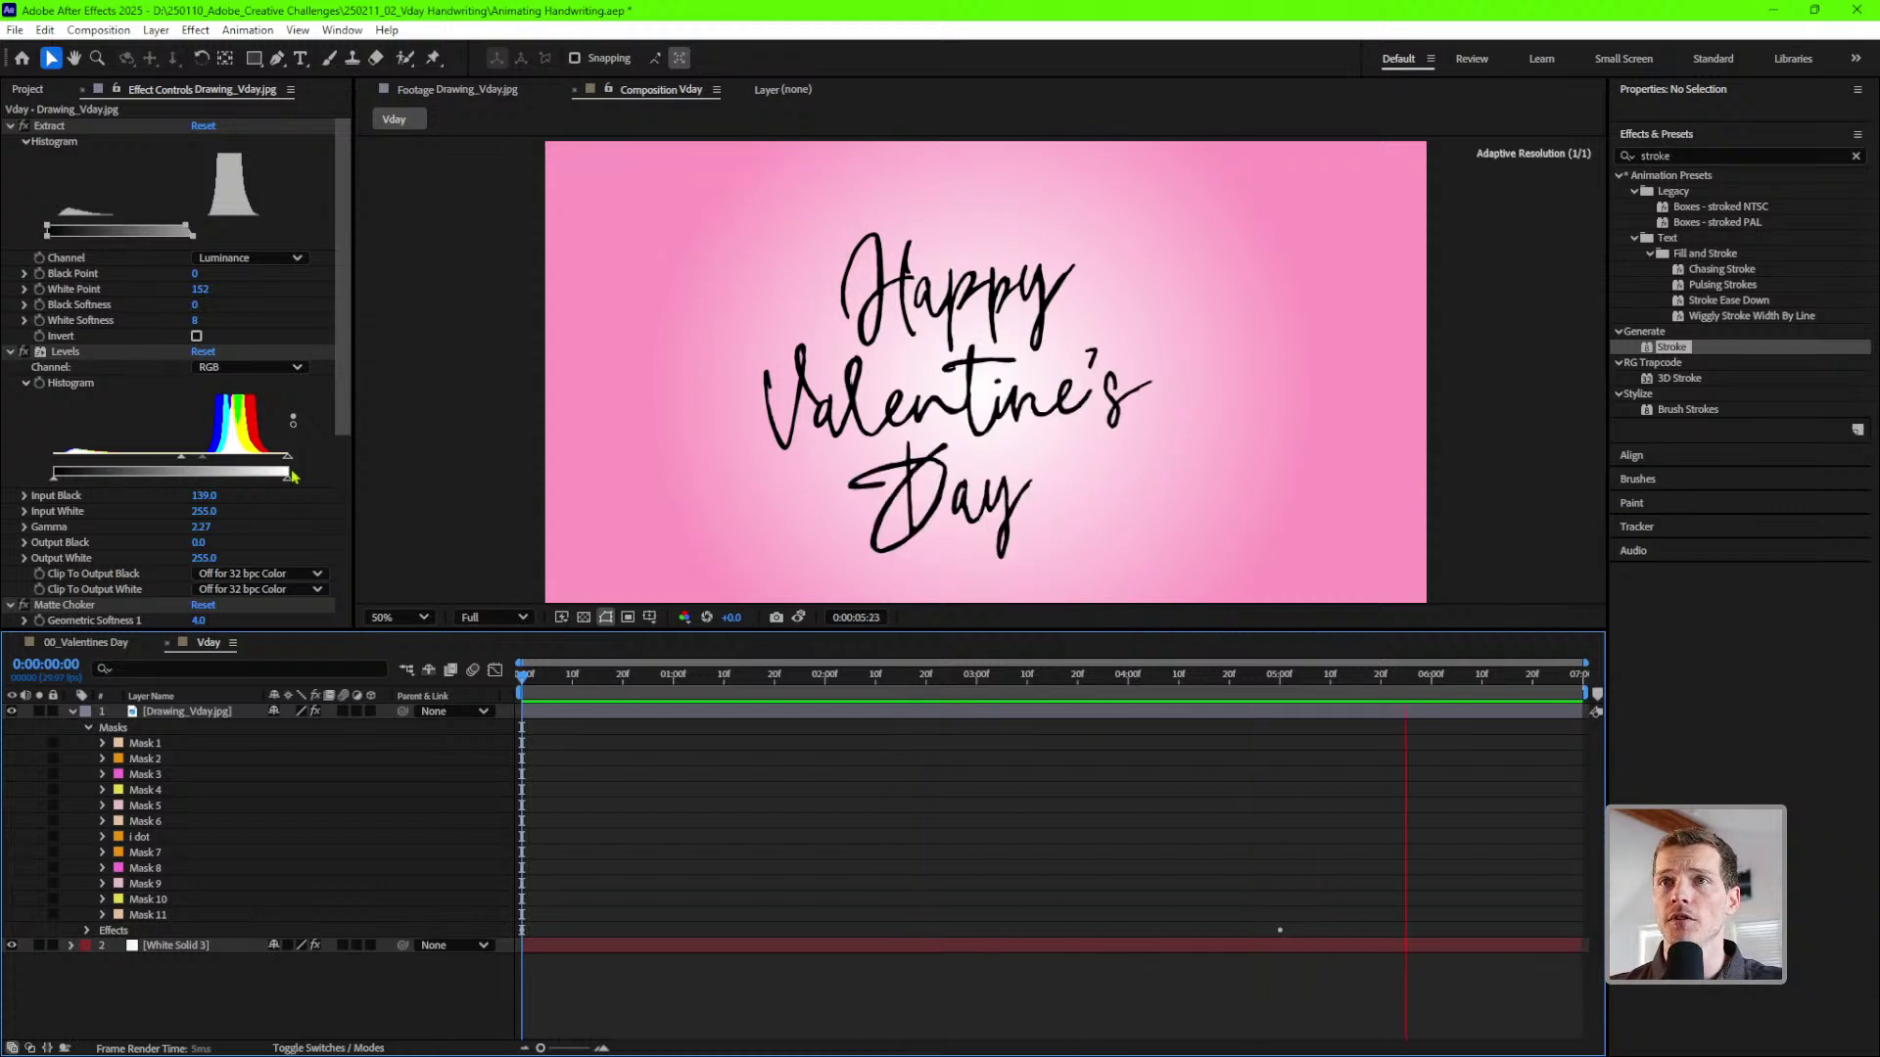
key("space")
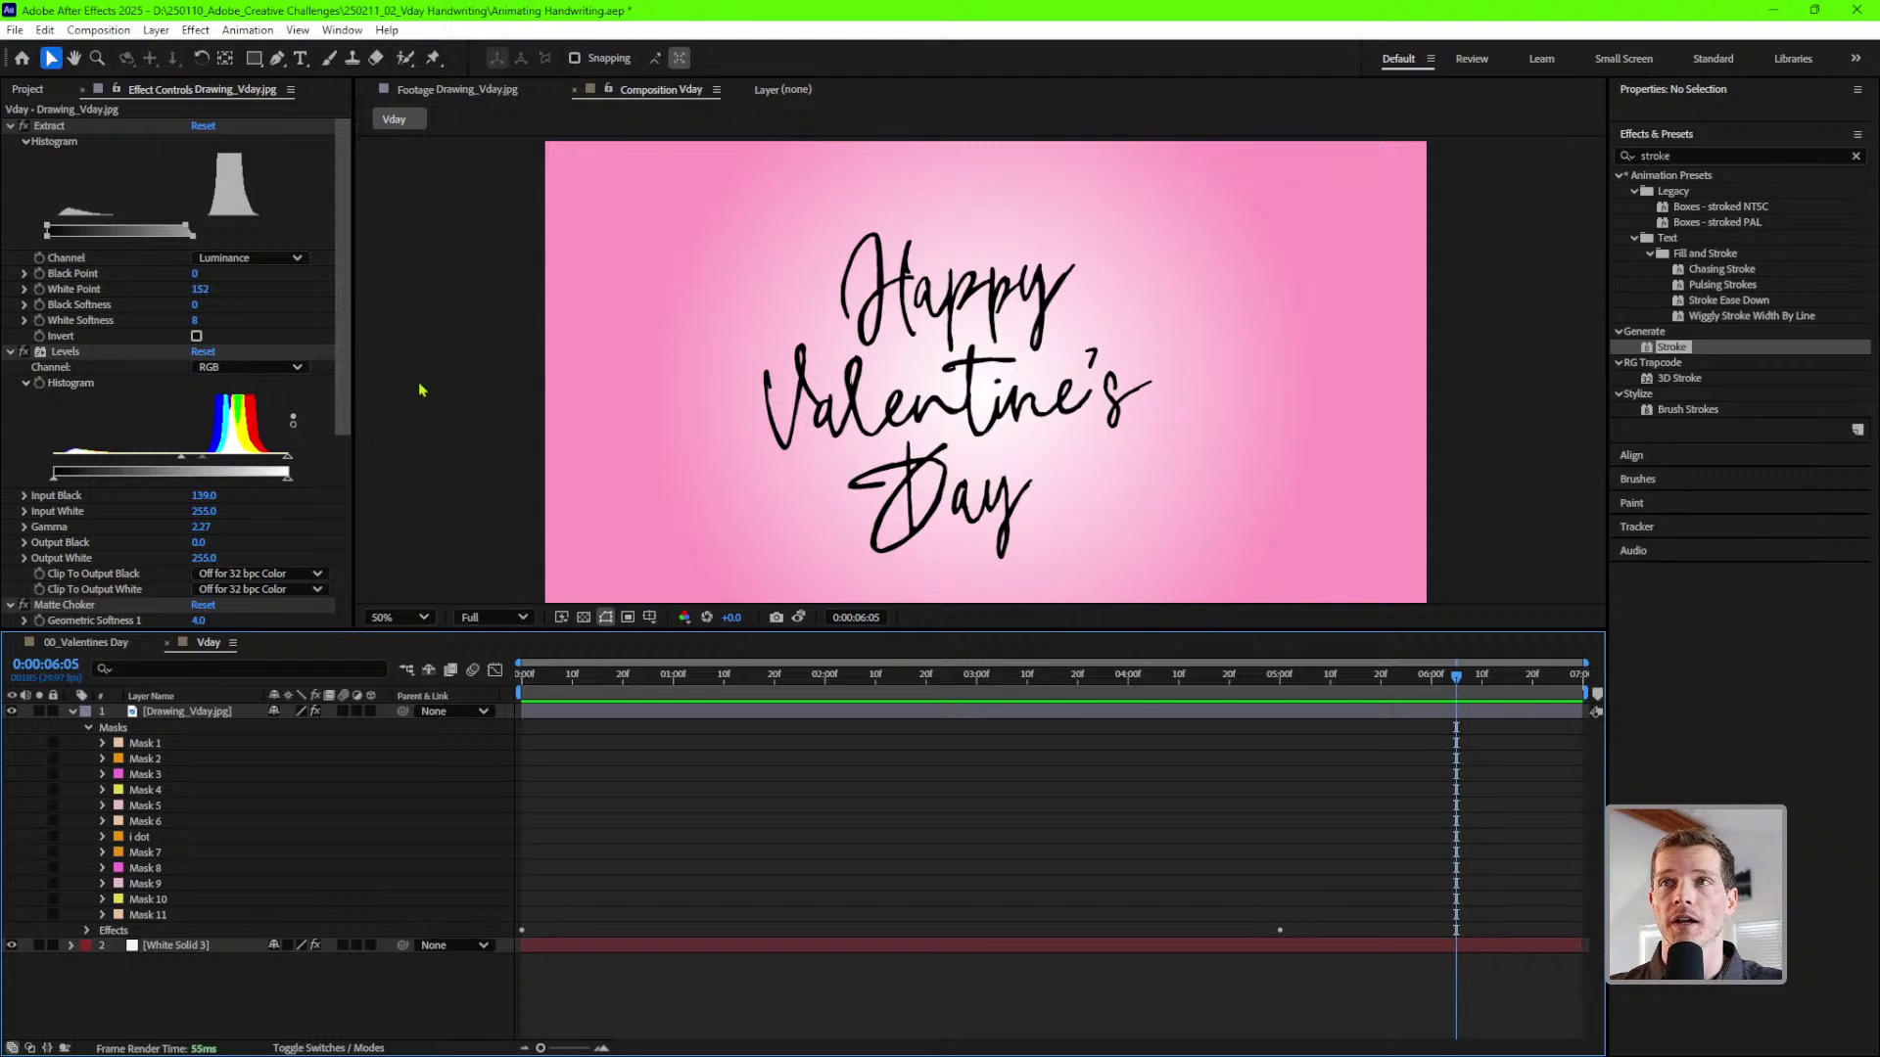
- Show the Drawing_Vday.jpg layer's keyframes and apply the Drop Shadow effect to the layer, placed after Stroke
scroll(196, 489, "down", 3)
left_click(195, 711)
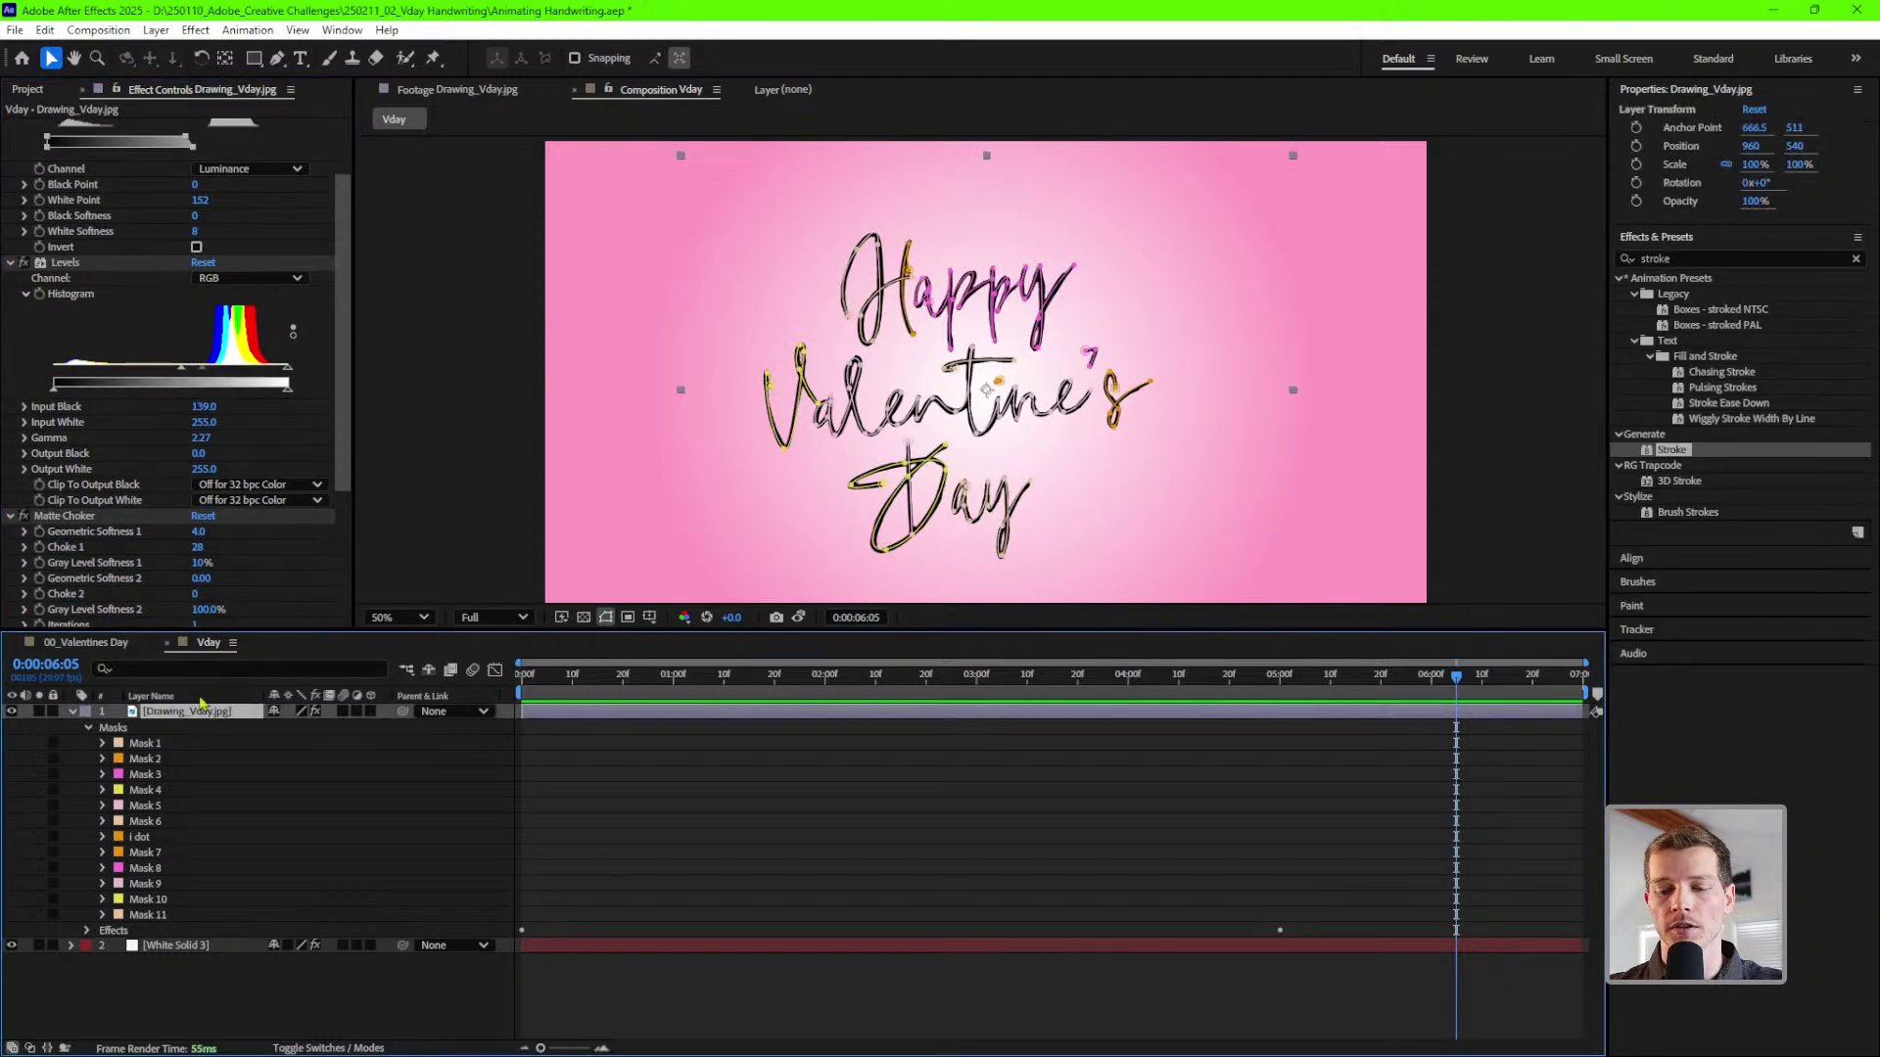
key("u")
left_click(1681, 257)
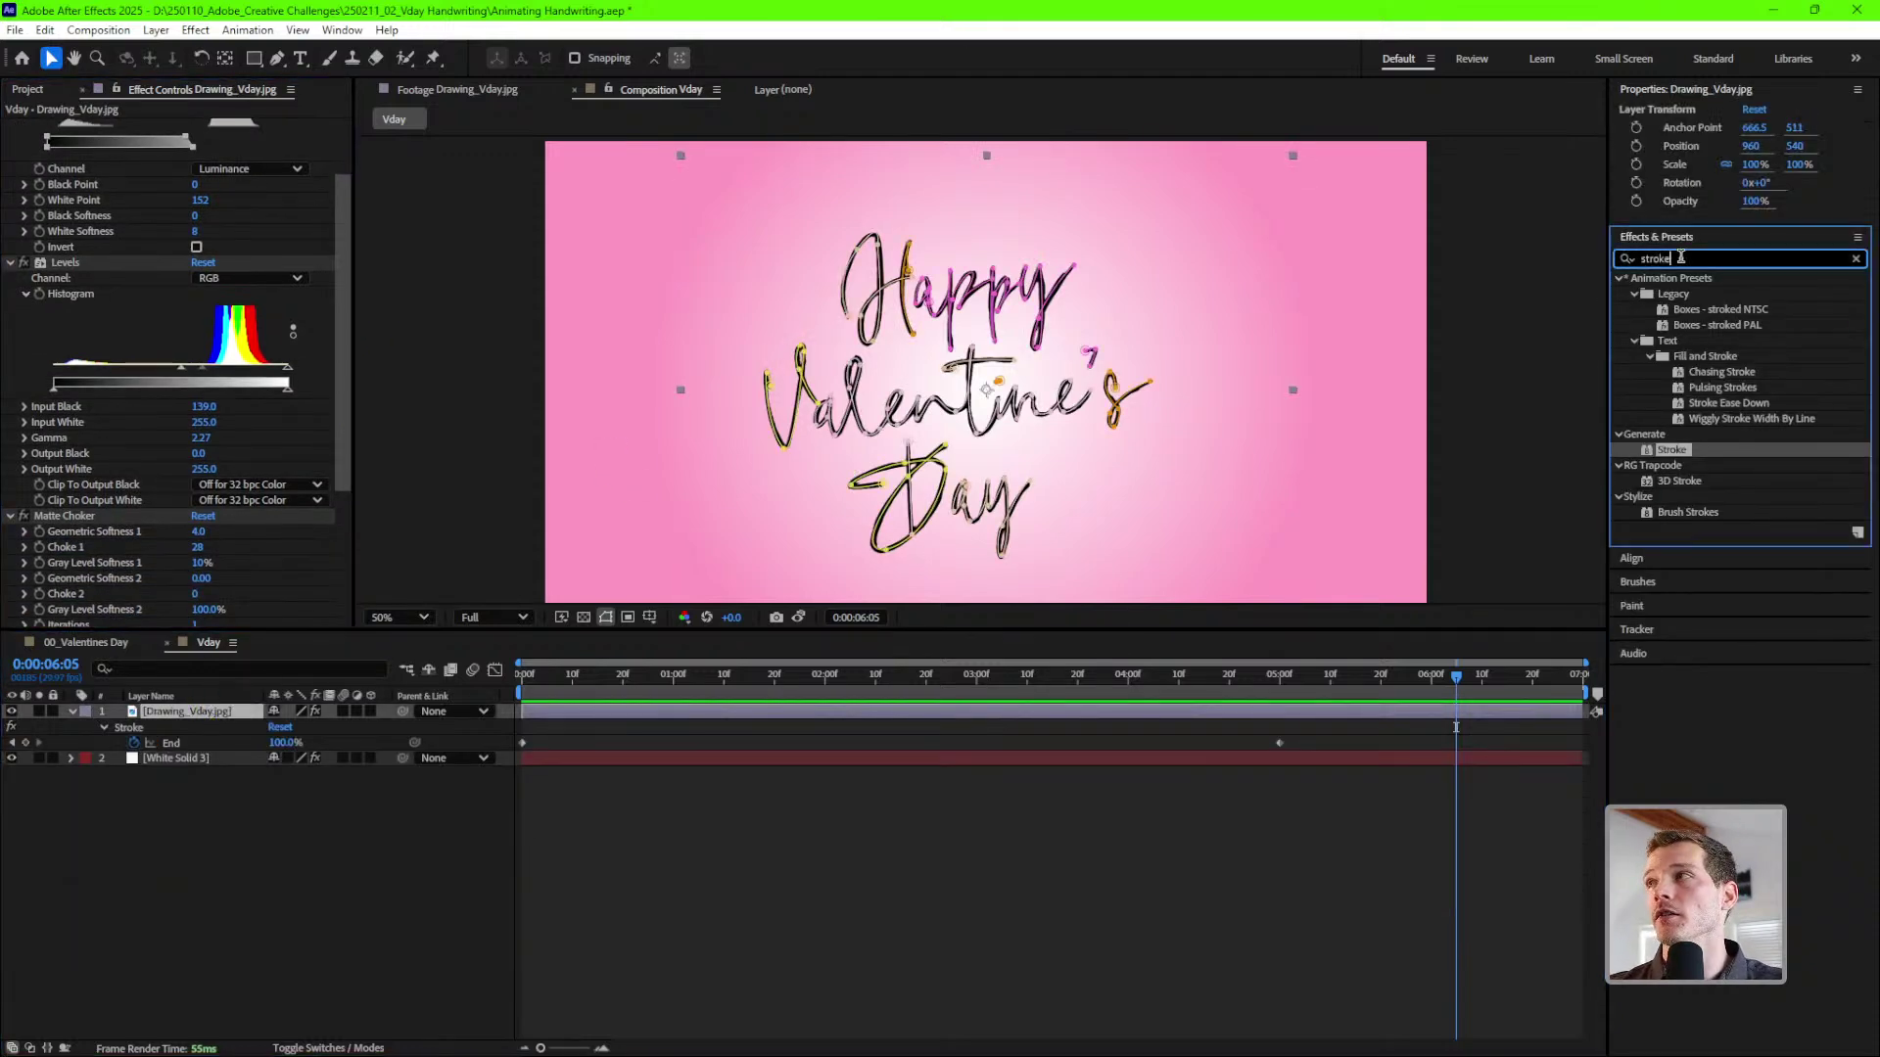
type("drop")
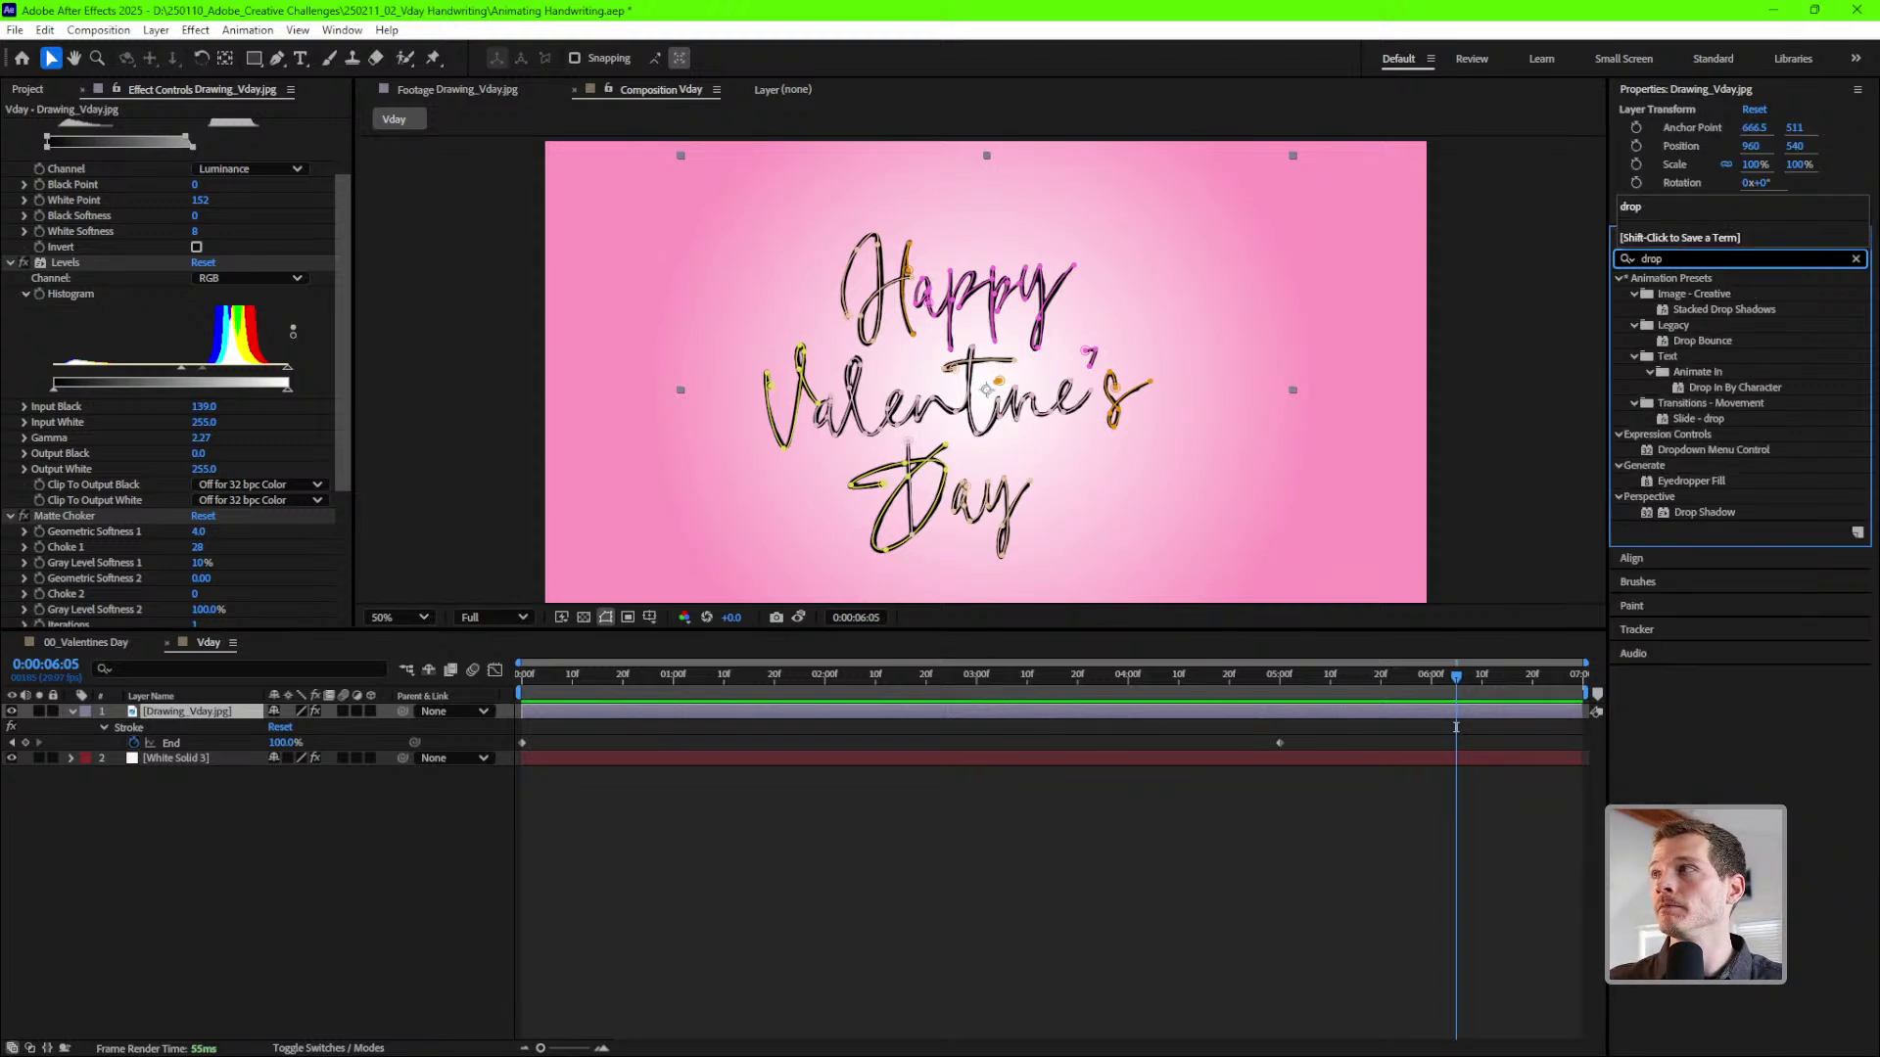
left_click_drag(1708, 513, 189, 717)
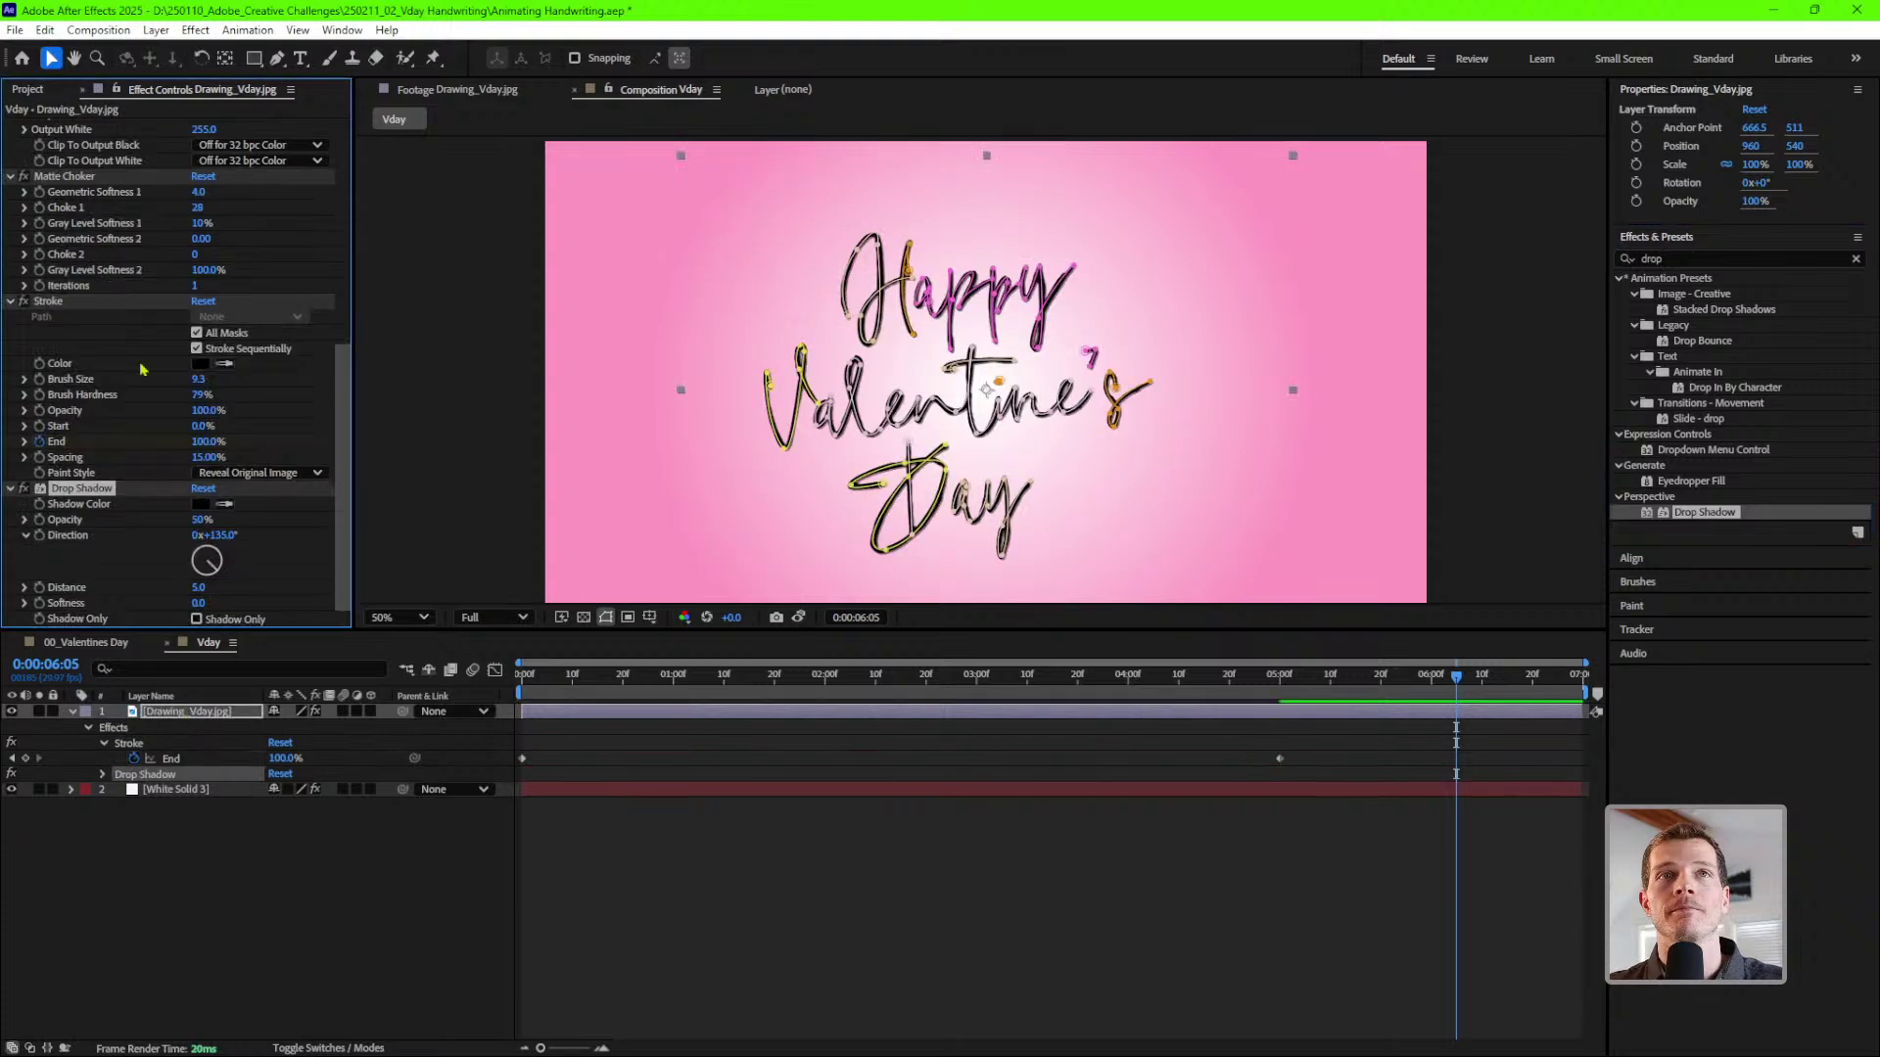
left_click(373, 943)
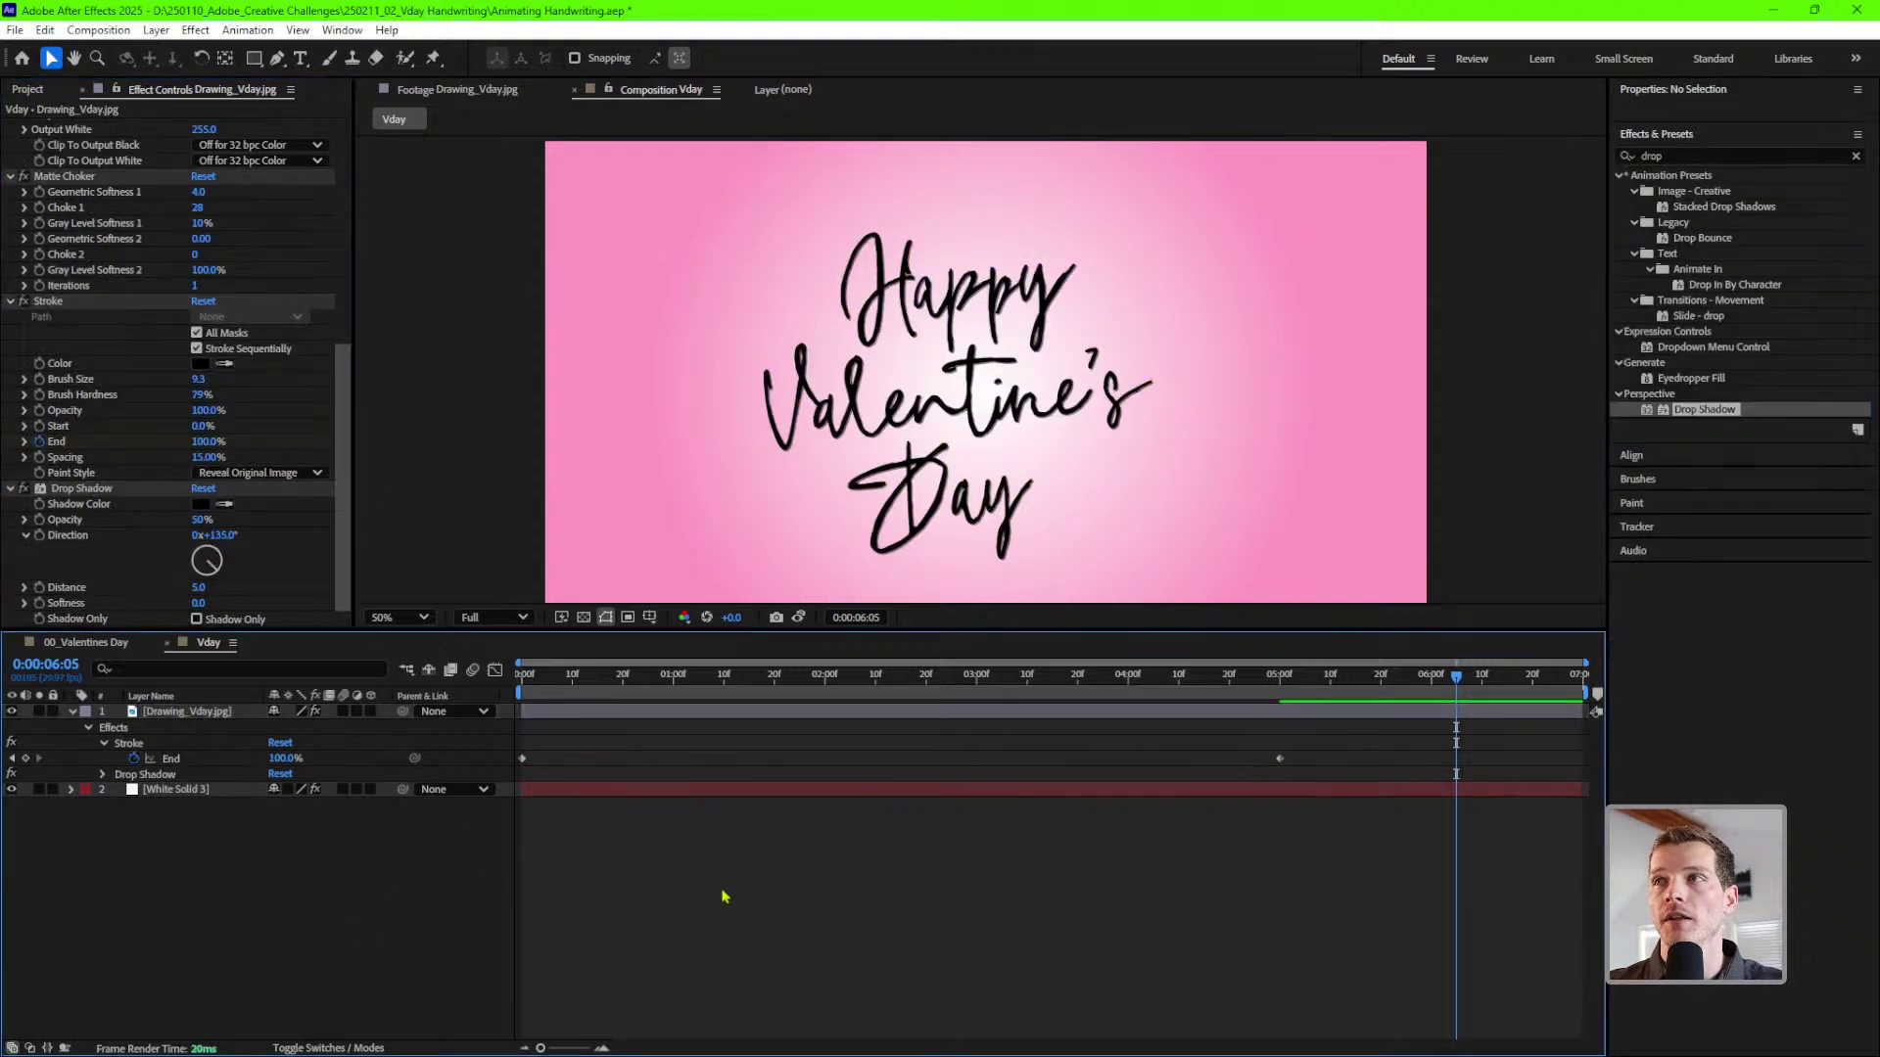
- Switch the Drop Shadow effect off and on to compare the lettering, ending with it off
left_click(25, 489)
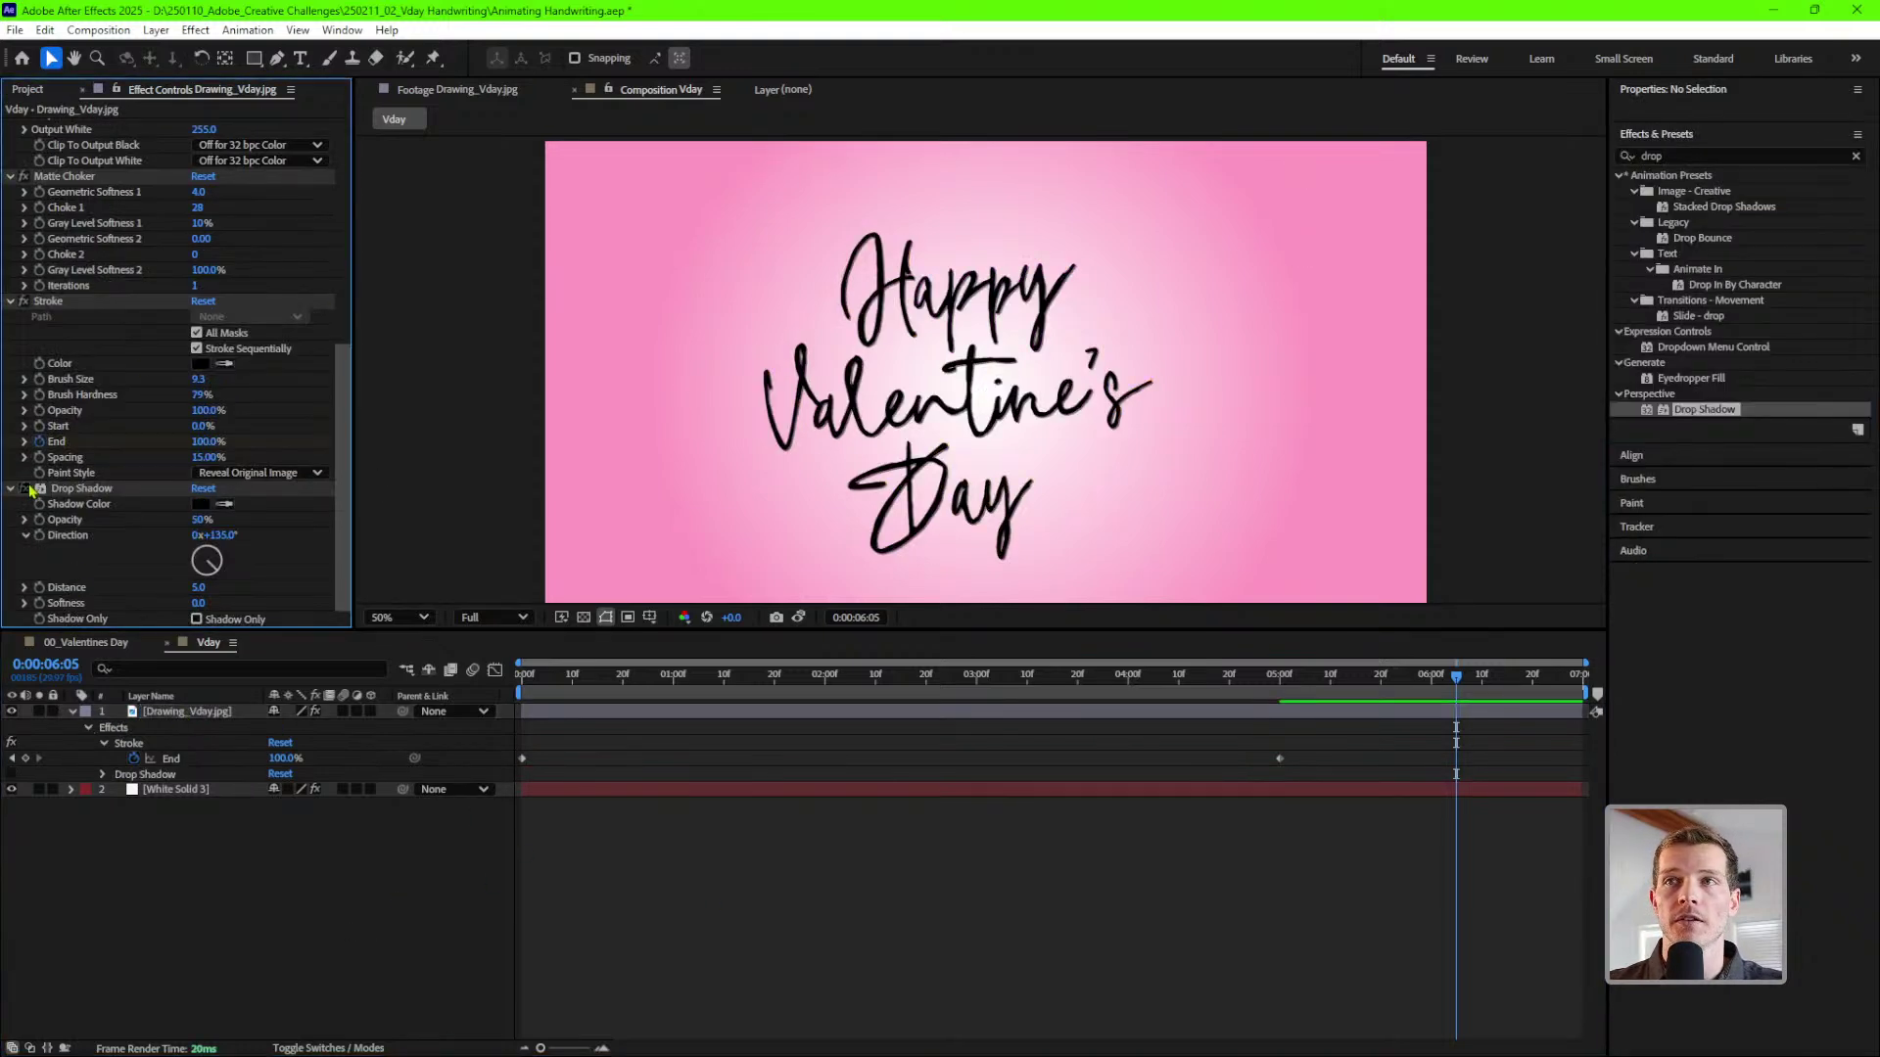
left_click(24, 488)
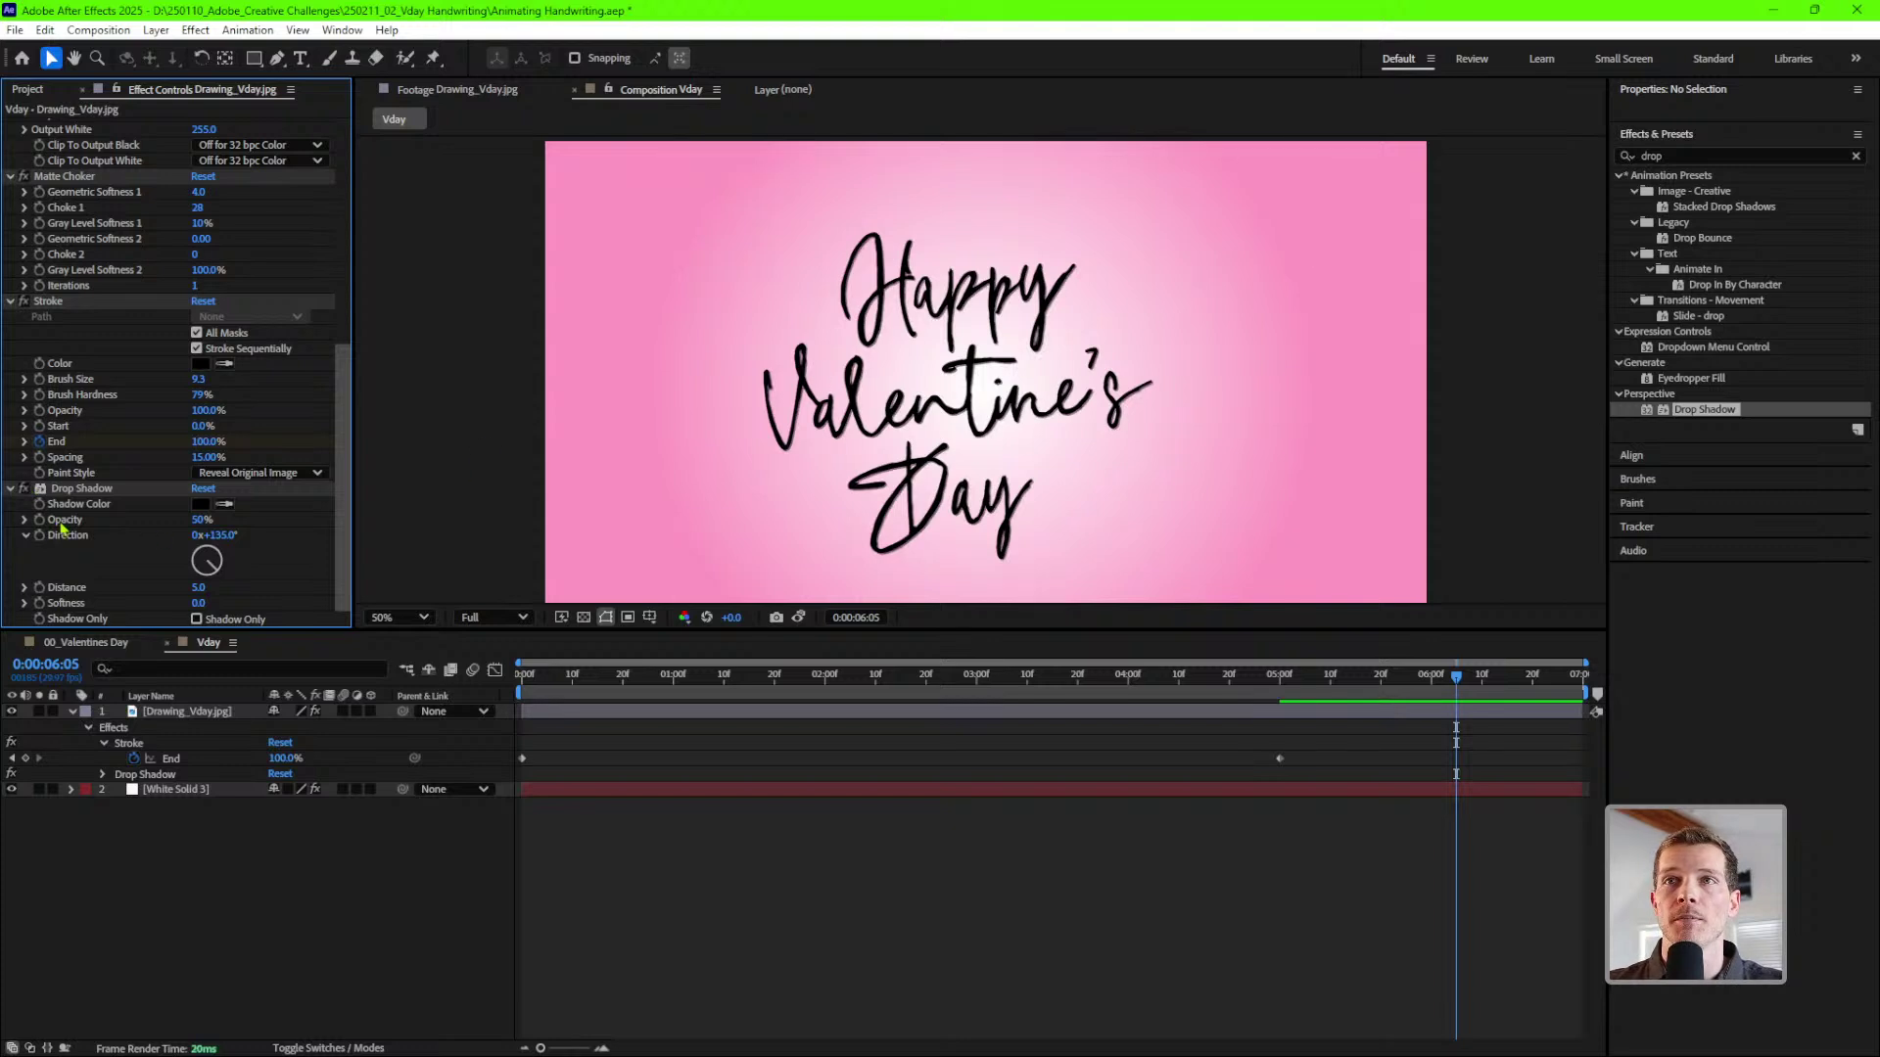
left_click(24, 489)
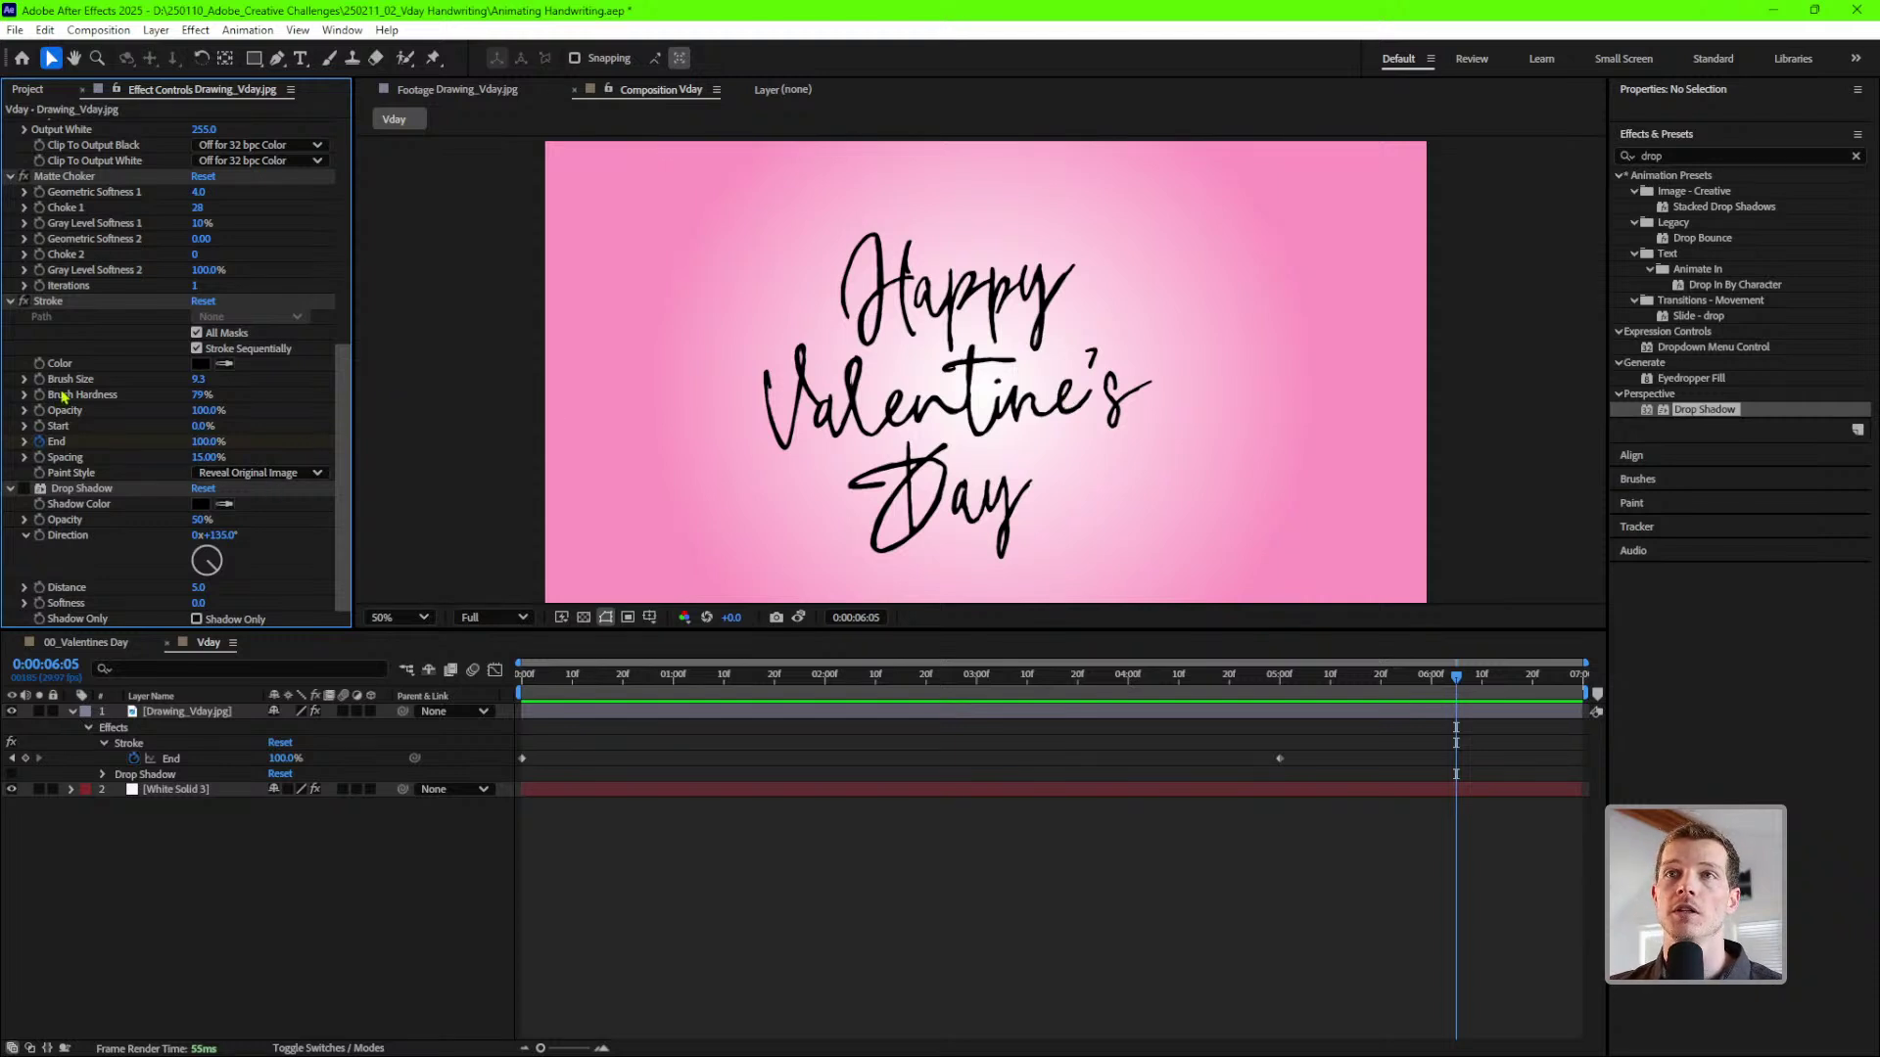
- Set the Stroke effect's paint style to On Transparent and deselect the layer
left_click(67, 303)
left_click(314, 473)
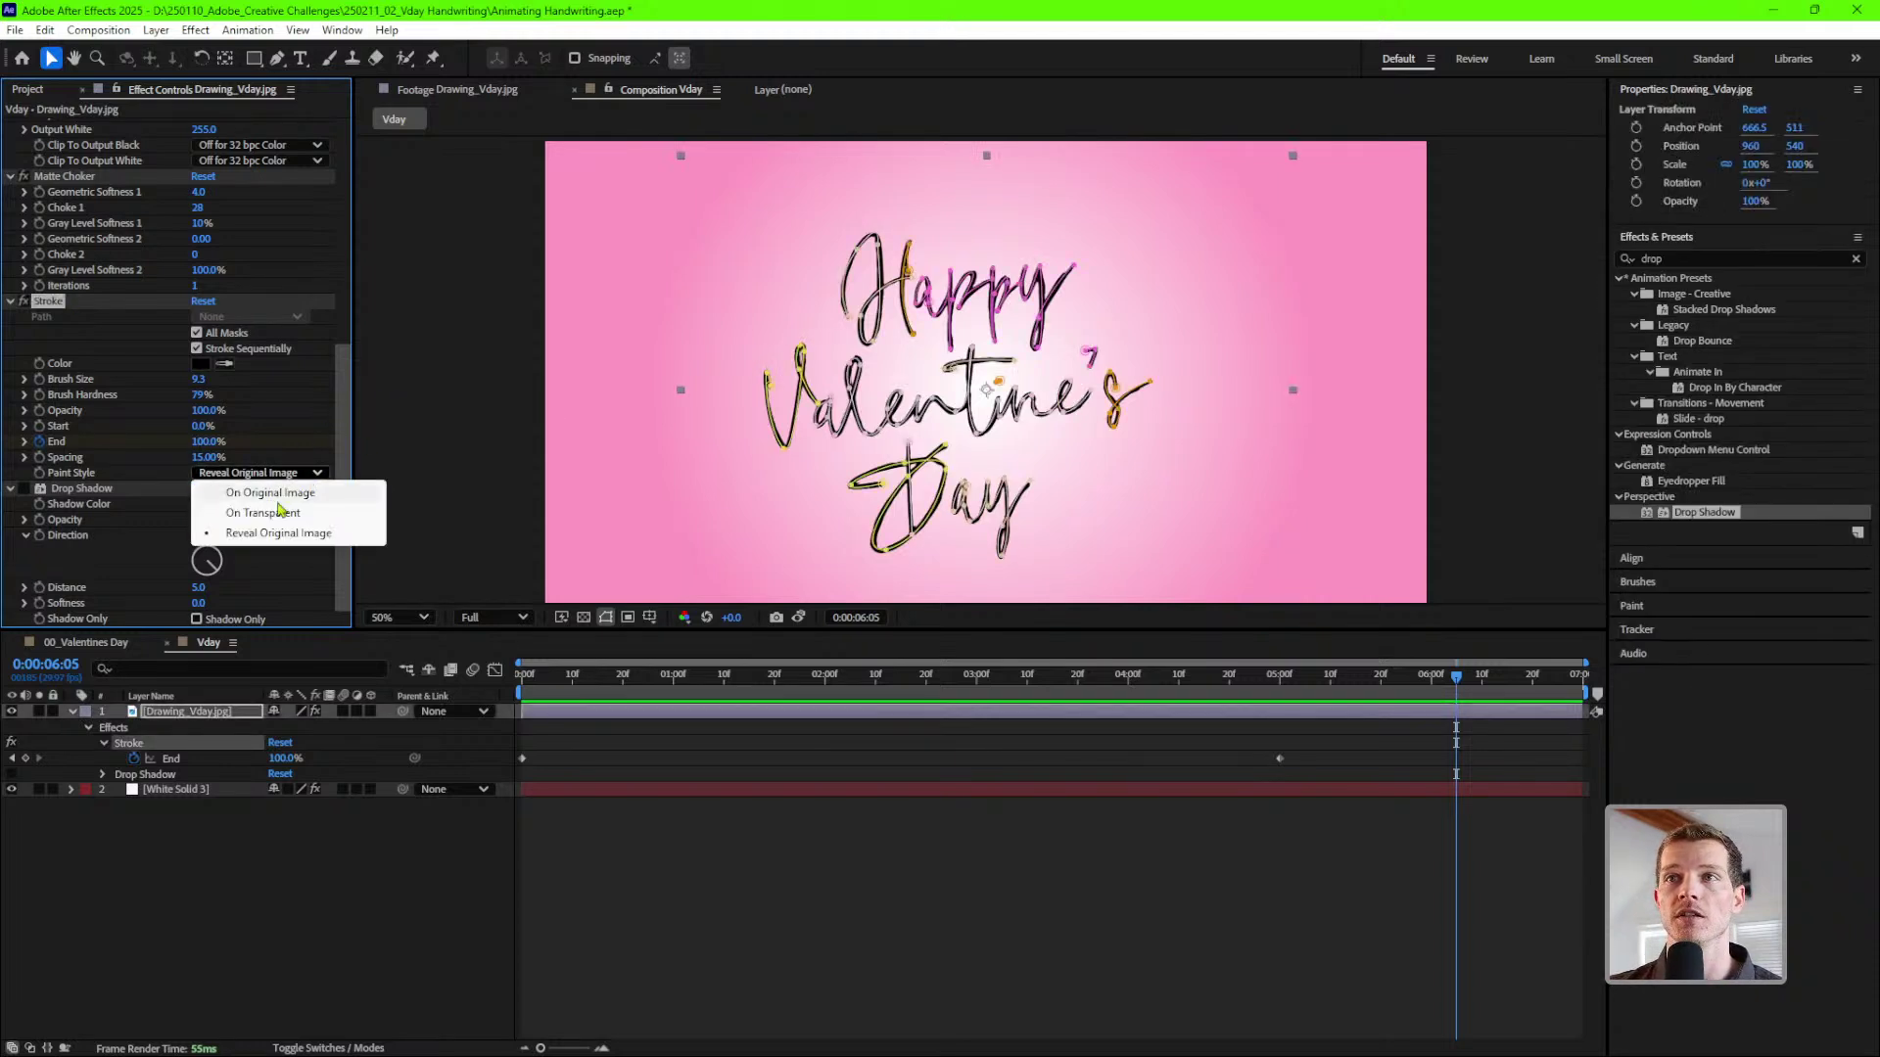
left_click(276, 513)
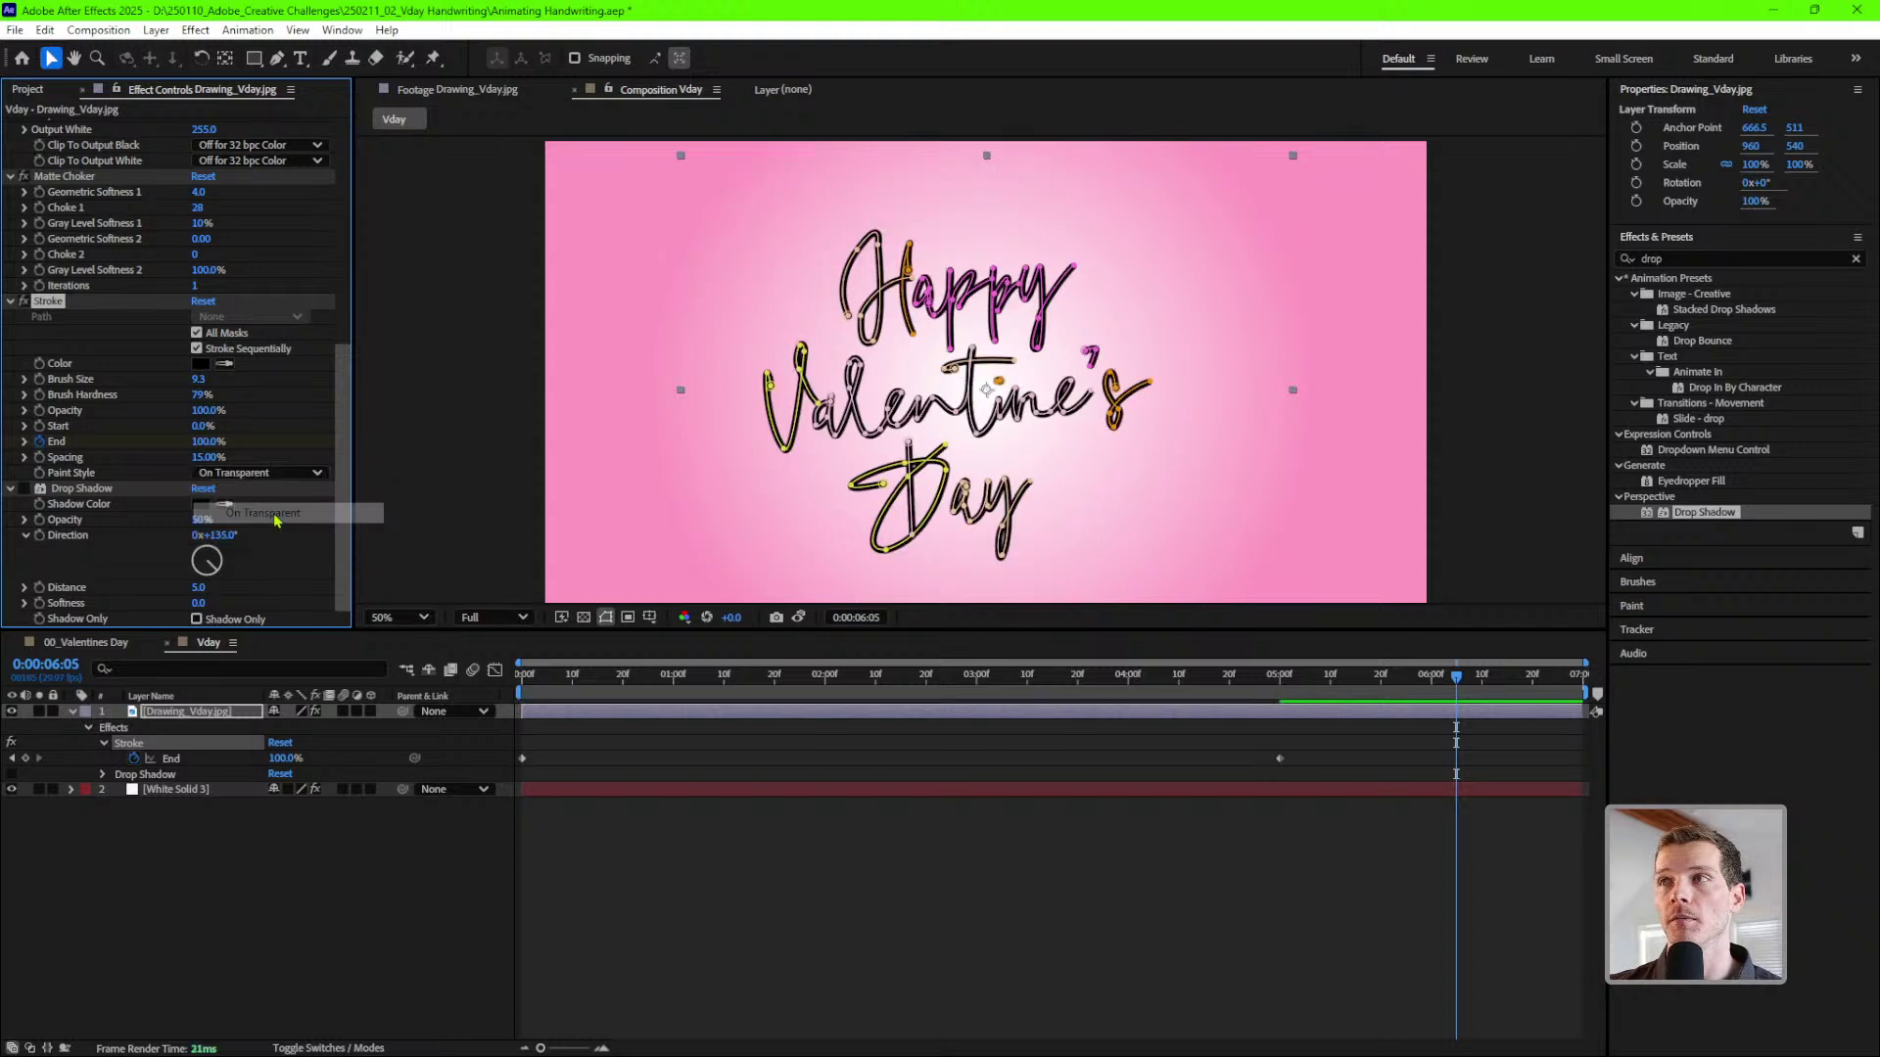
left_click(751, 881)
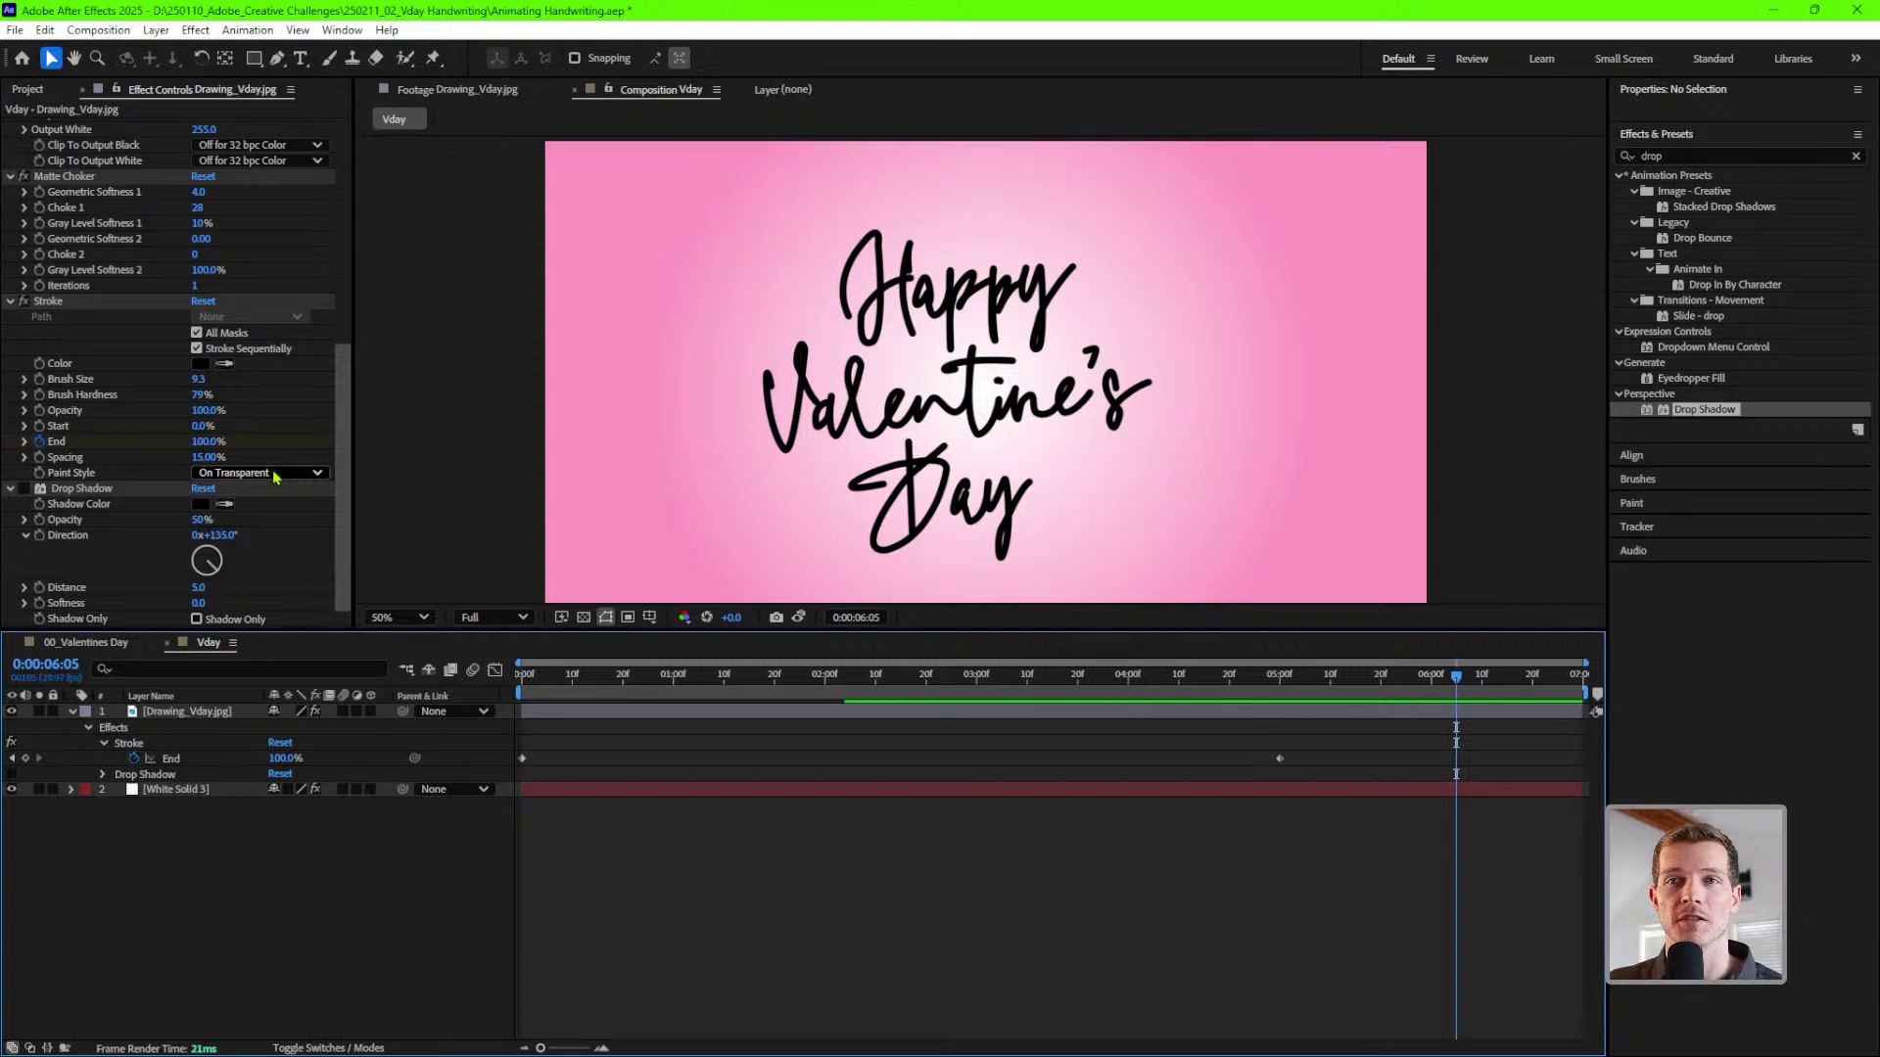
- Turn the Drop Shadow effect back on and reduce the Stroke effect's brush size to 8.3
left_click(23, 488)
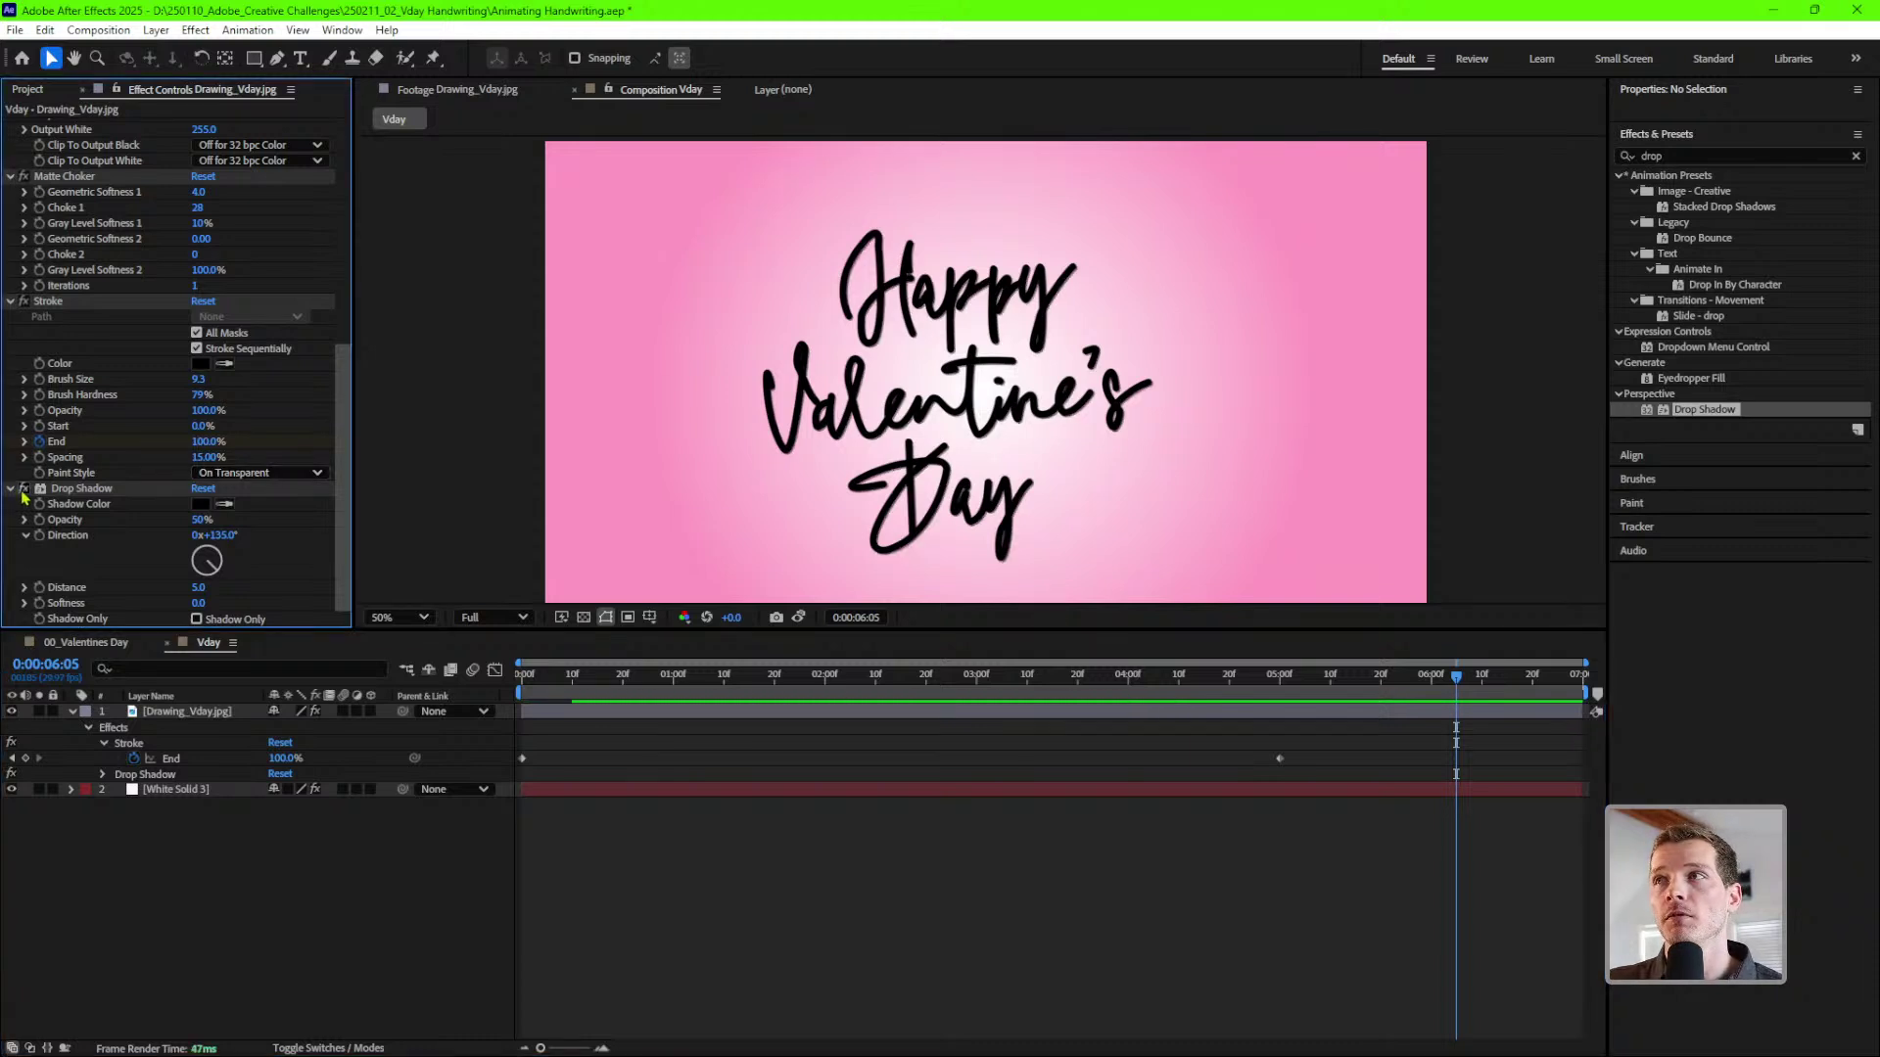
left_click(199, 378)
left_click(428, 886)
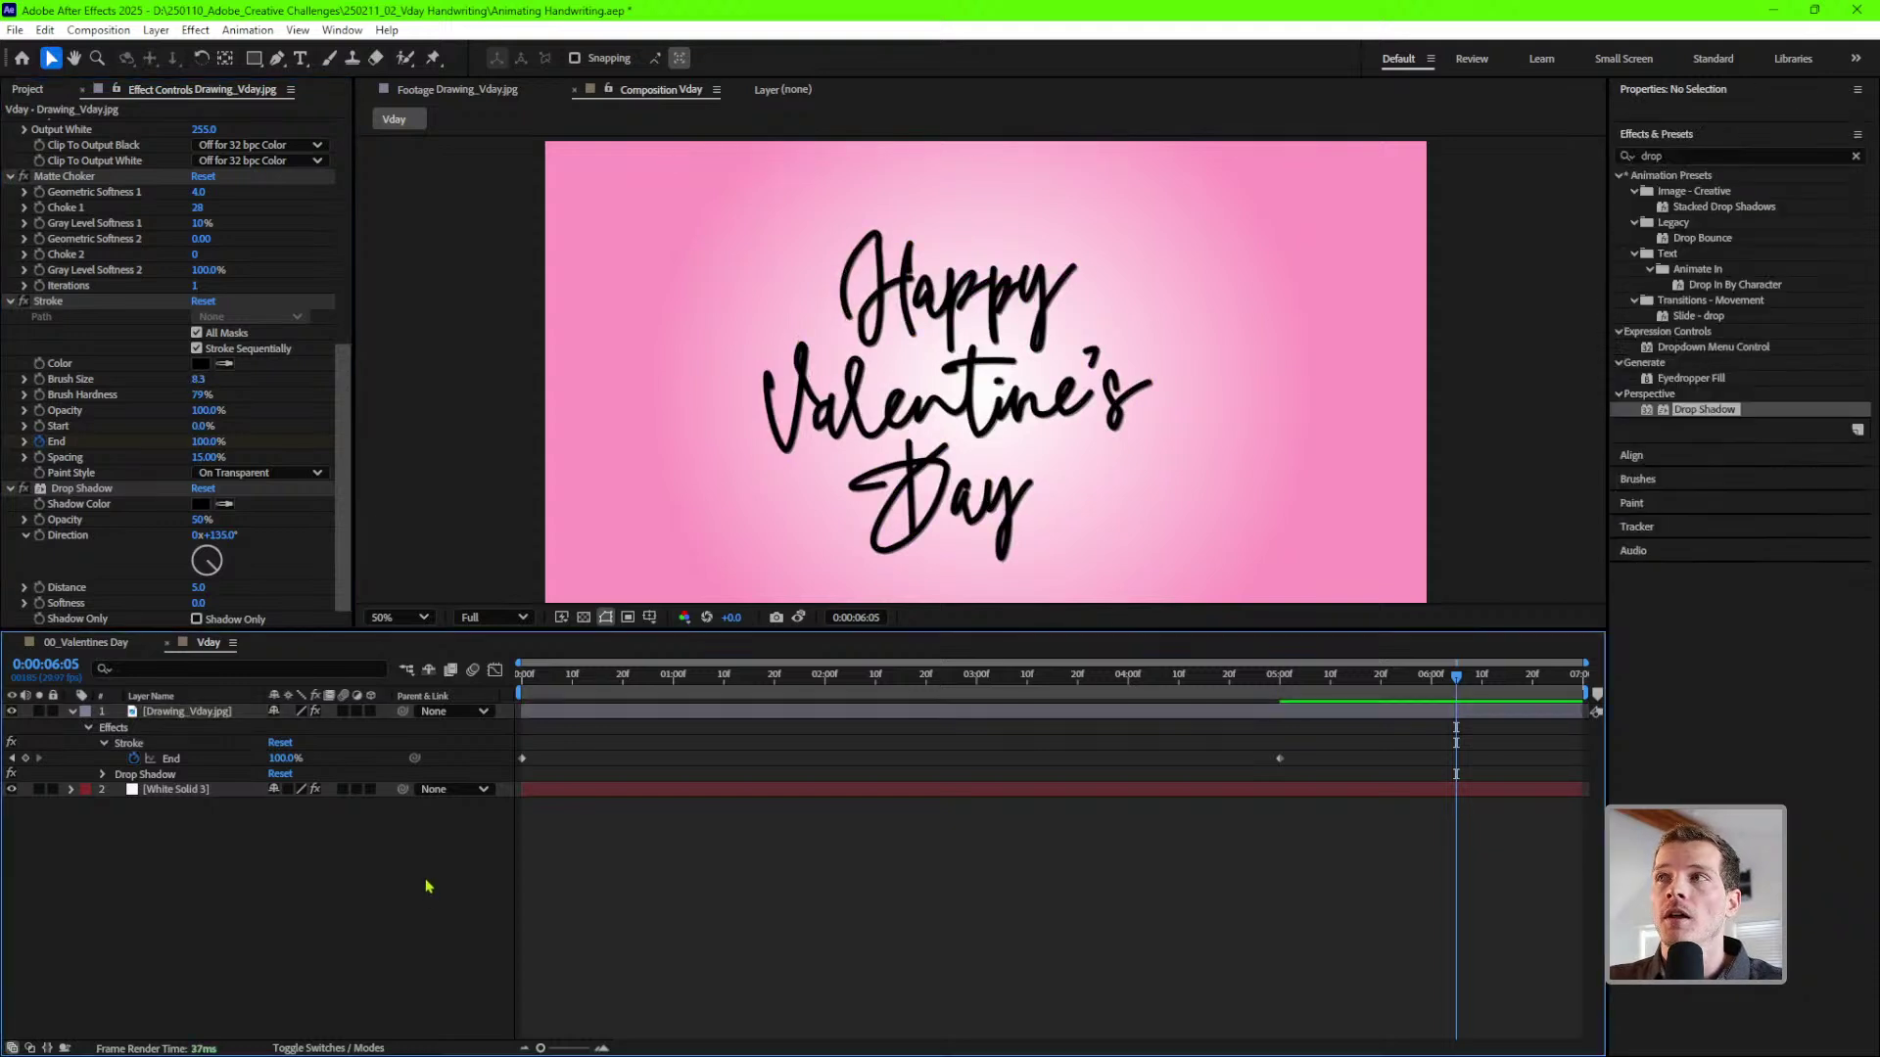
- Play the write-on animation from the first frame with the transparent stroke and drop shadow applied
left_click(754, 676)
key("Home")
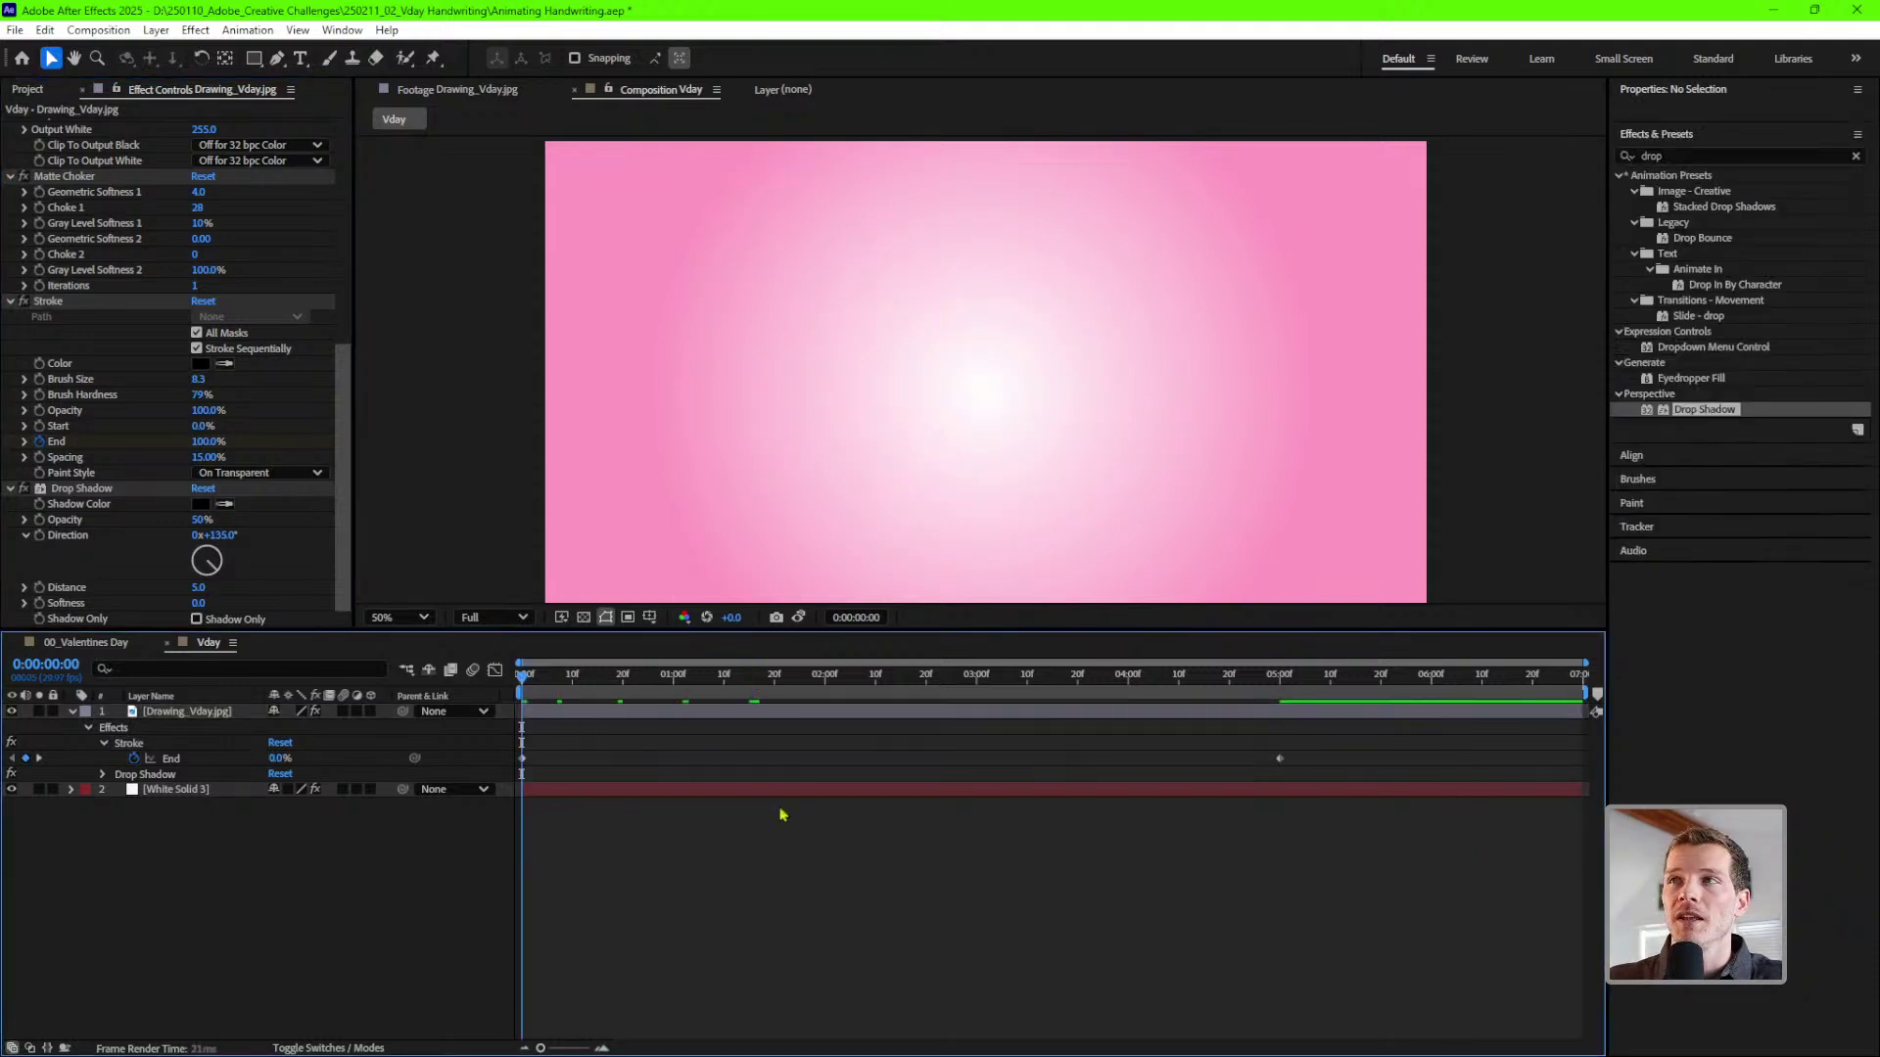
key("space")
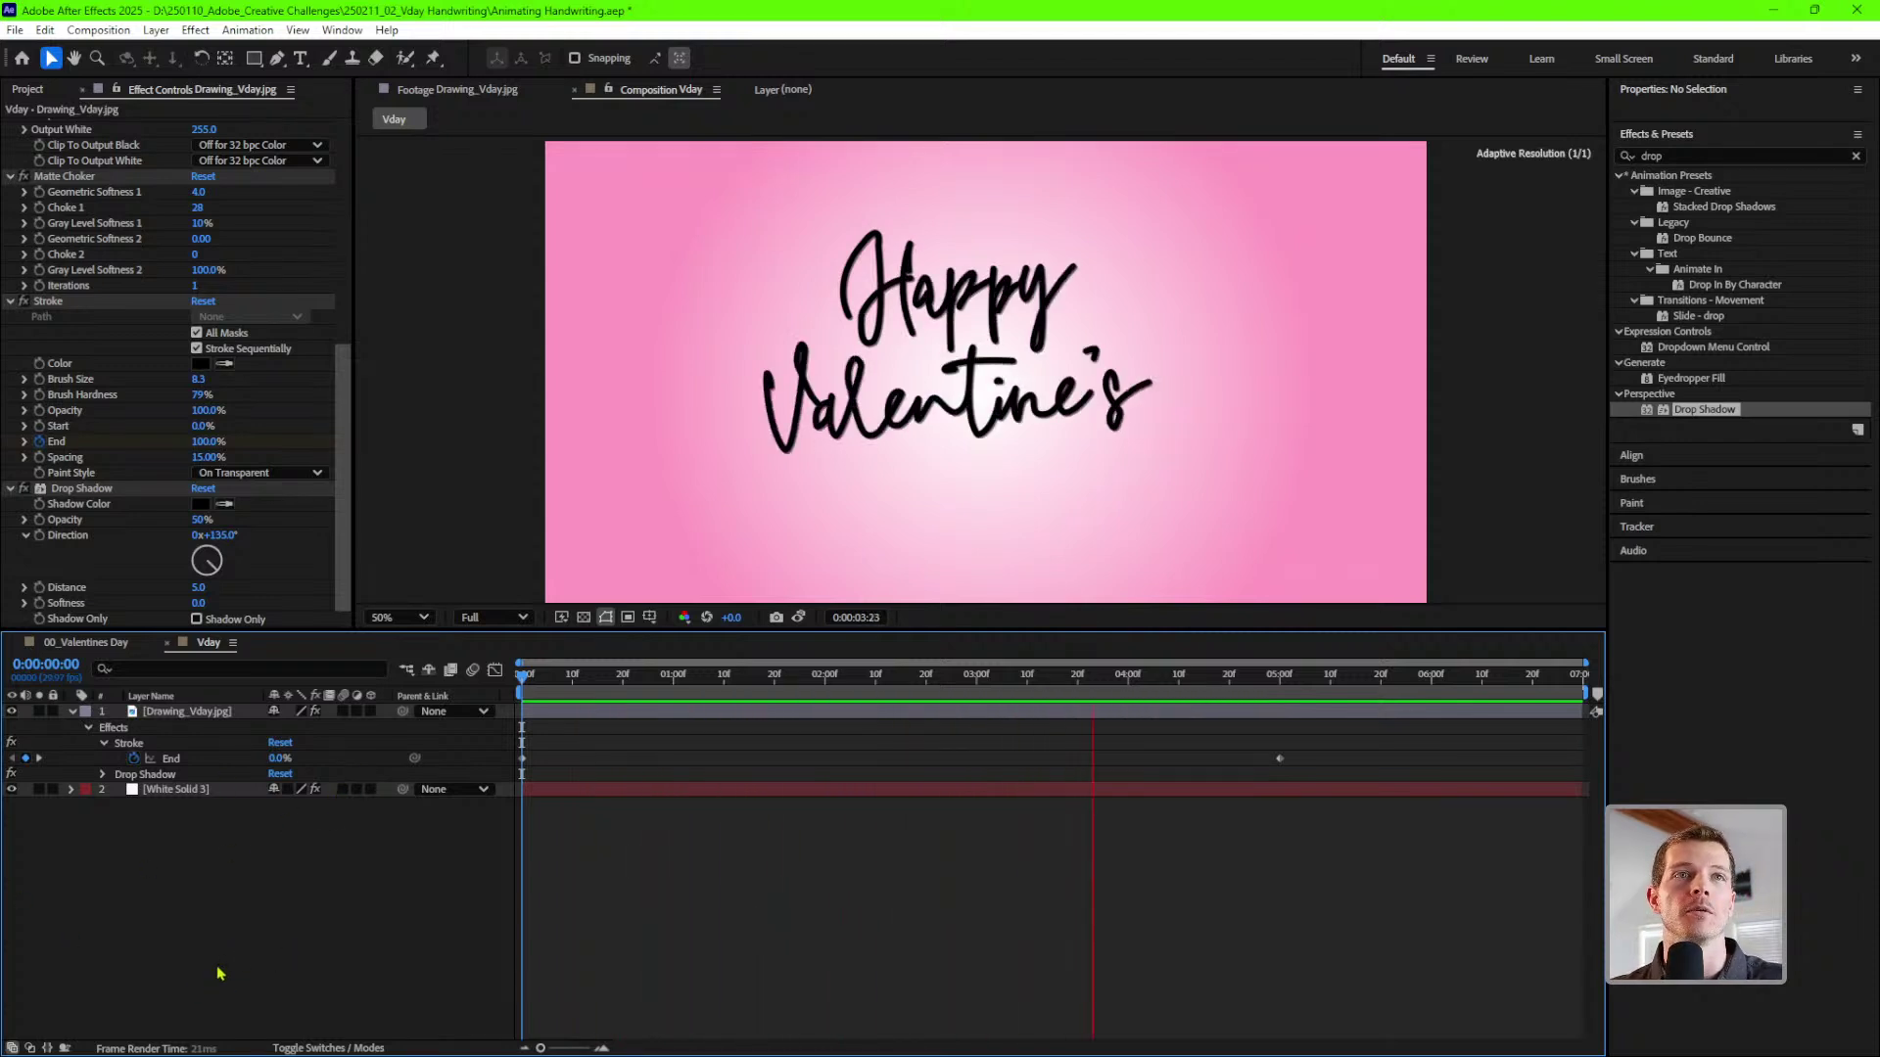
- Replay the handwriting animation in the Vday composition from the first frame and stop it partway through the word Happy
key("space")
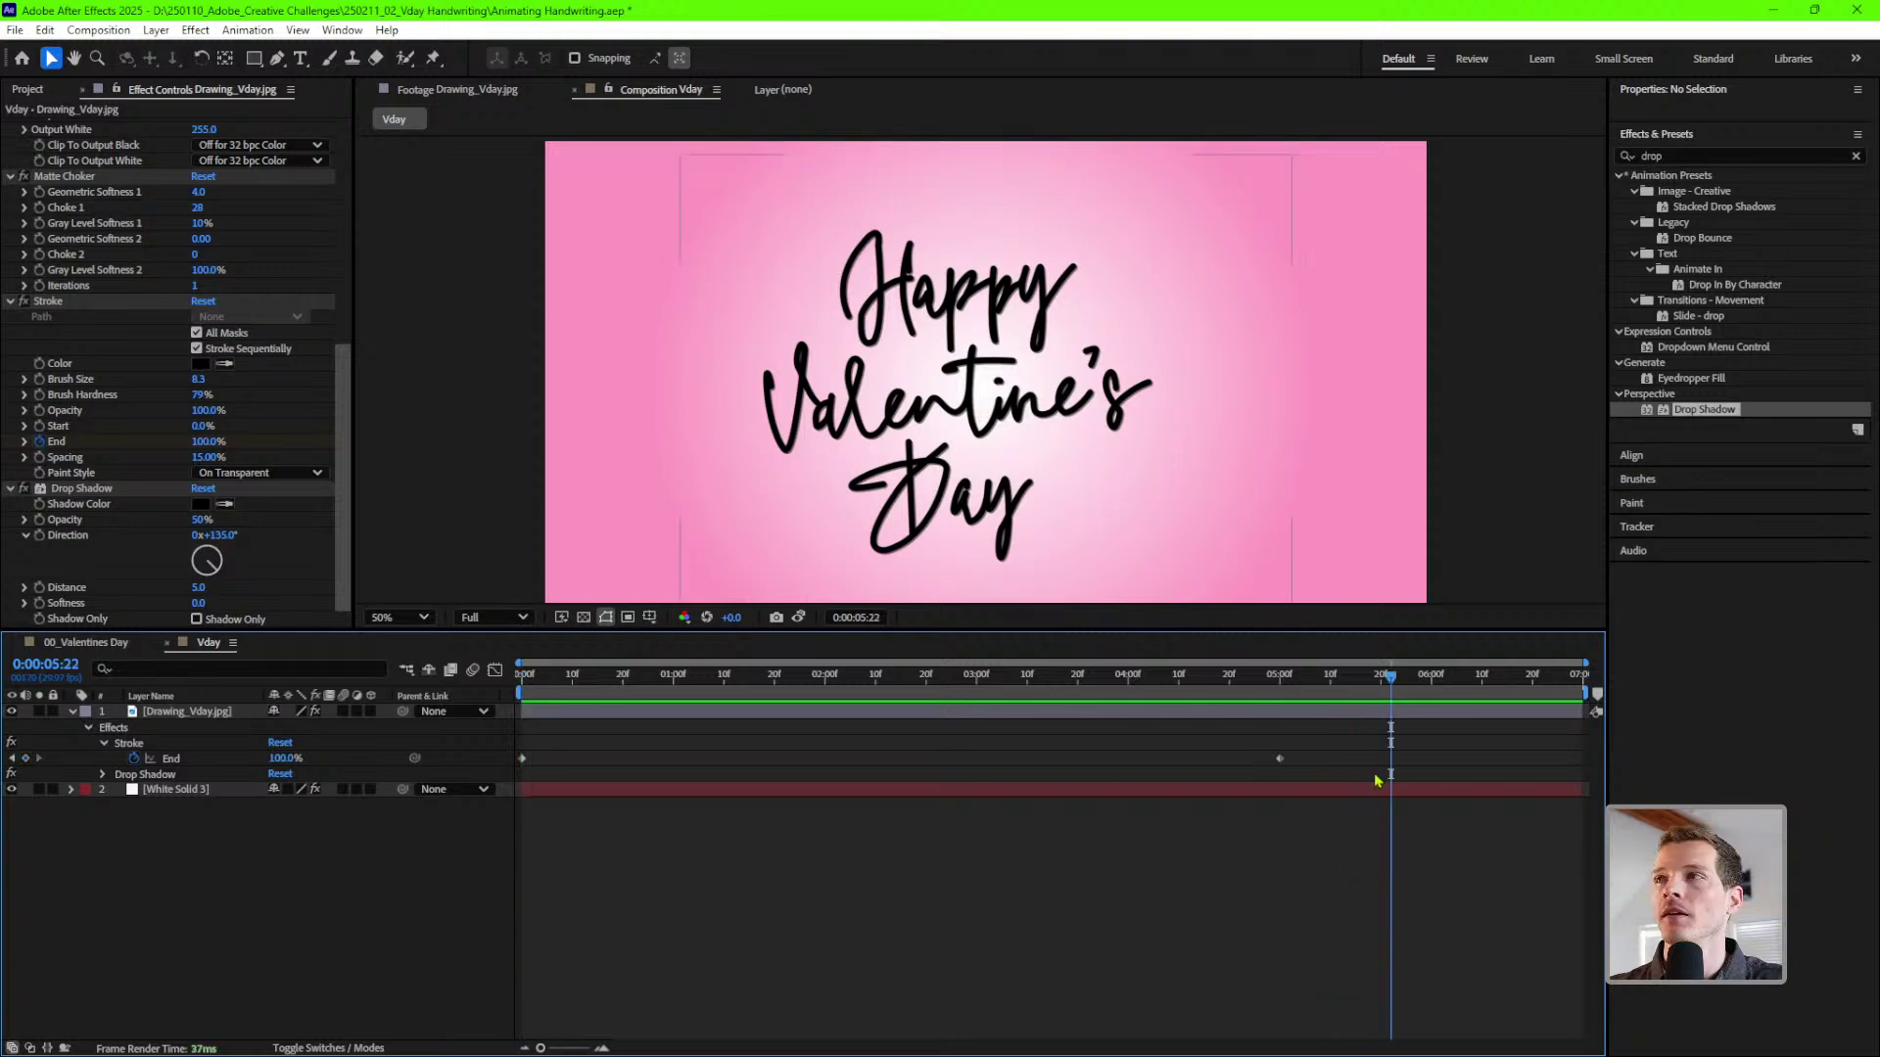
left_click_drag(1276, 683, 399, 658)
key("space")
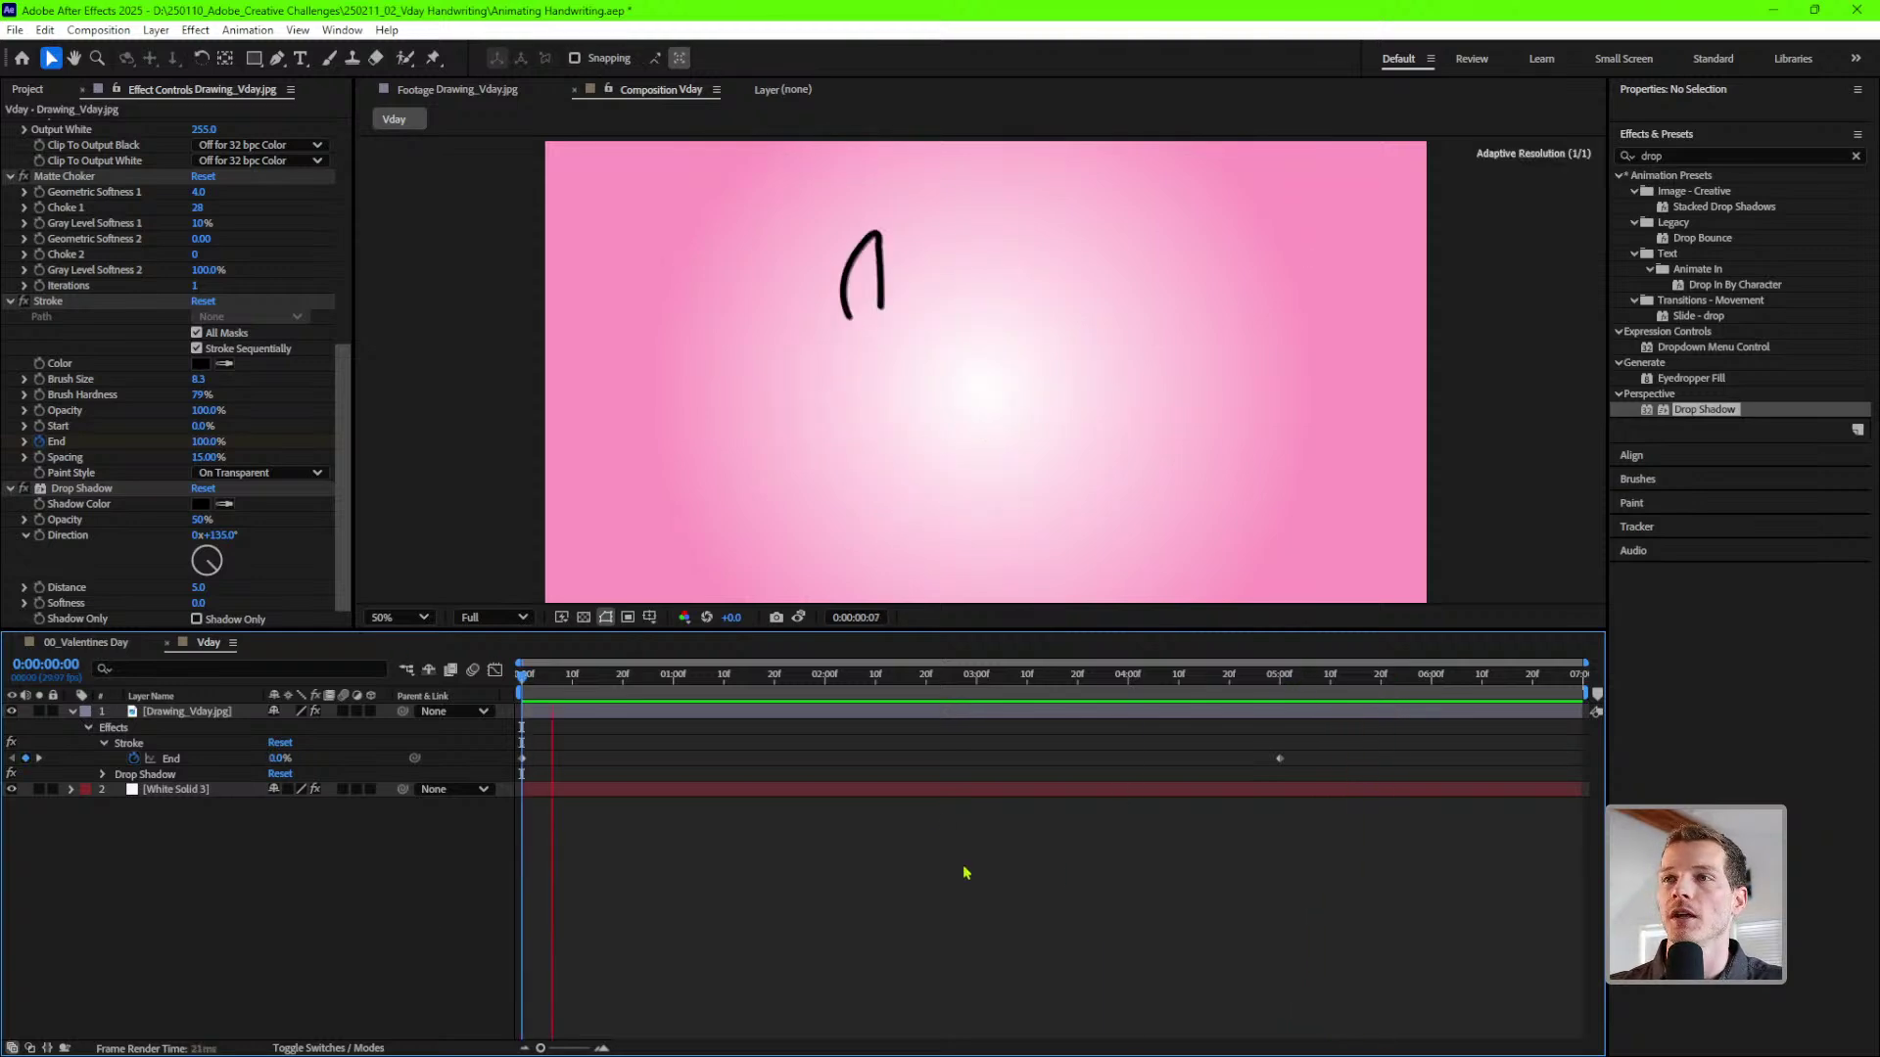
key("space")
- Compare the Drawing_Vday.jpg footage with the Vday composition, check the 00_Valentines Day composition, and return to Vday
left_click(468, 91)
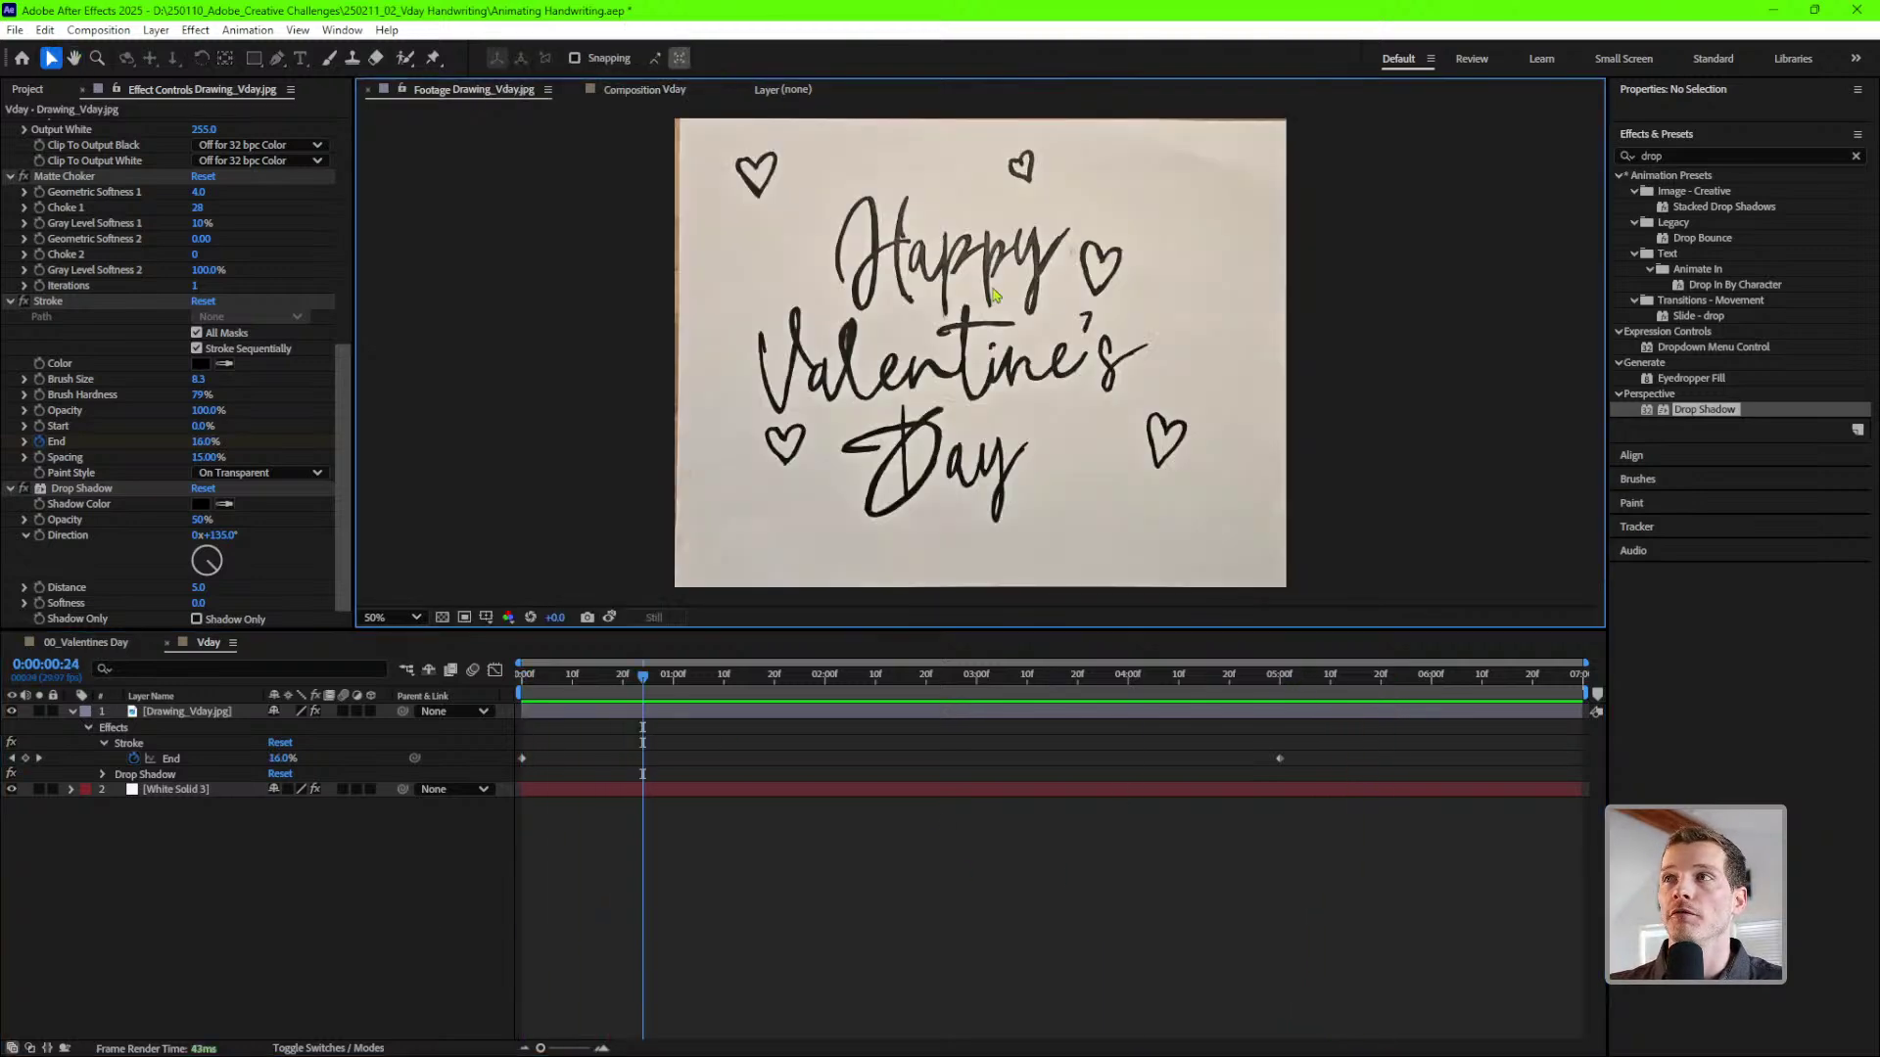
left_click(334, 858)
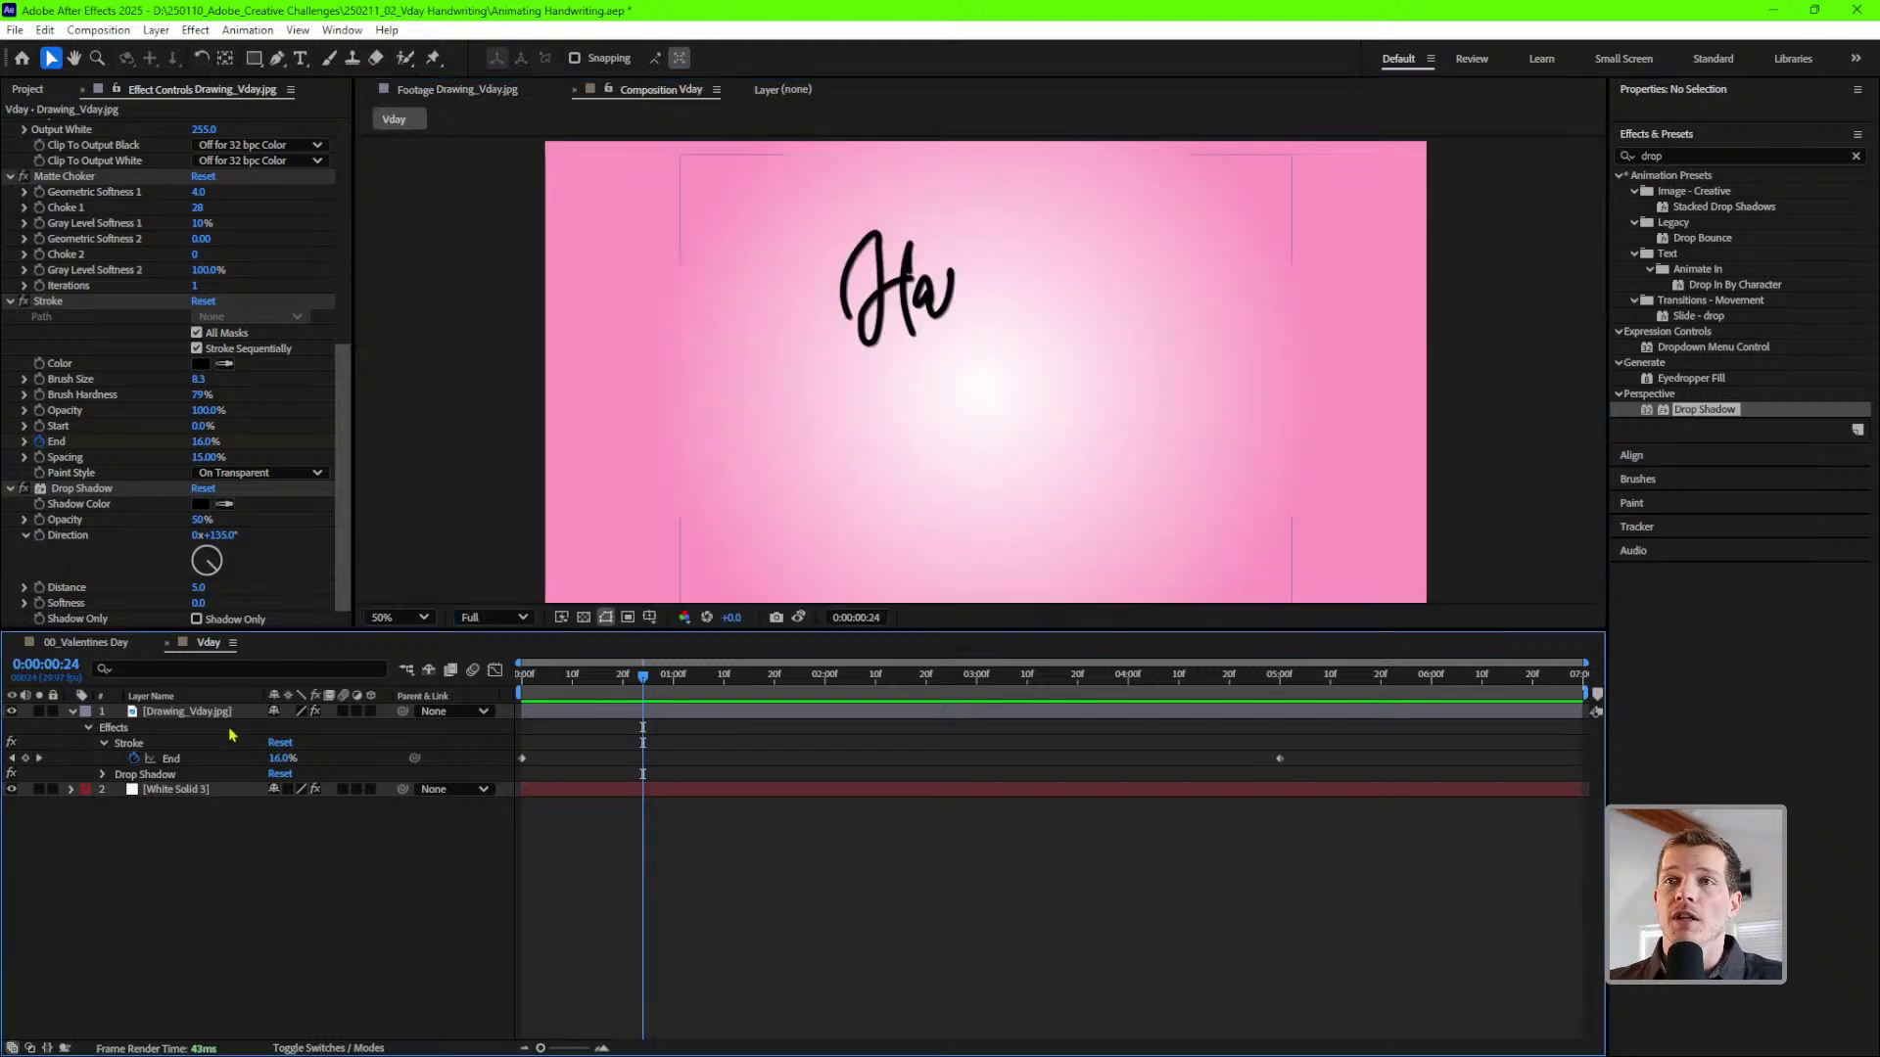
left_click(479, 89)
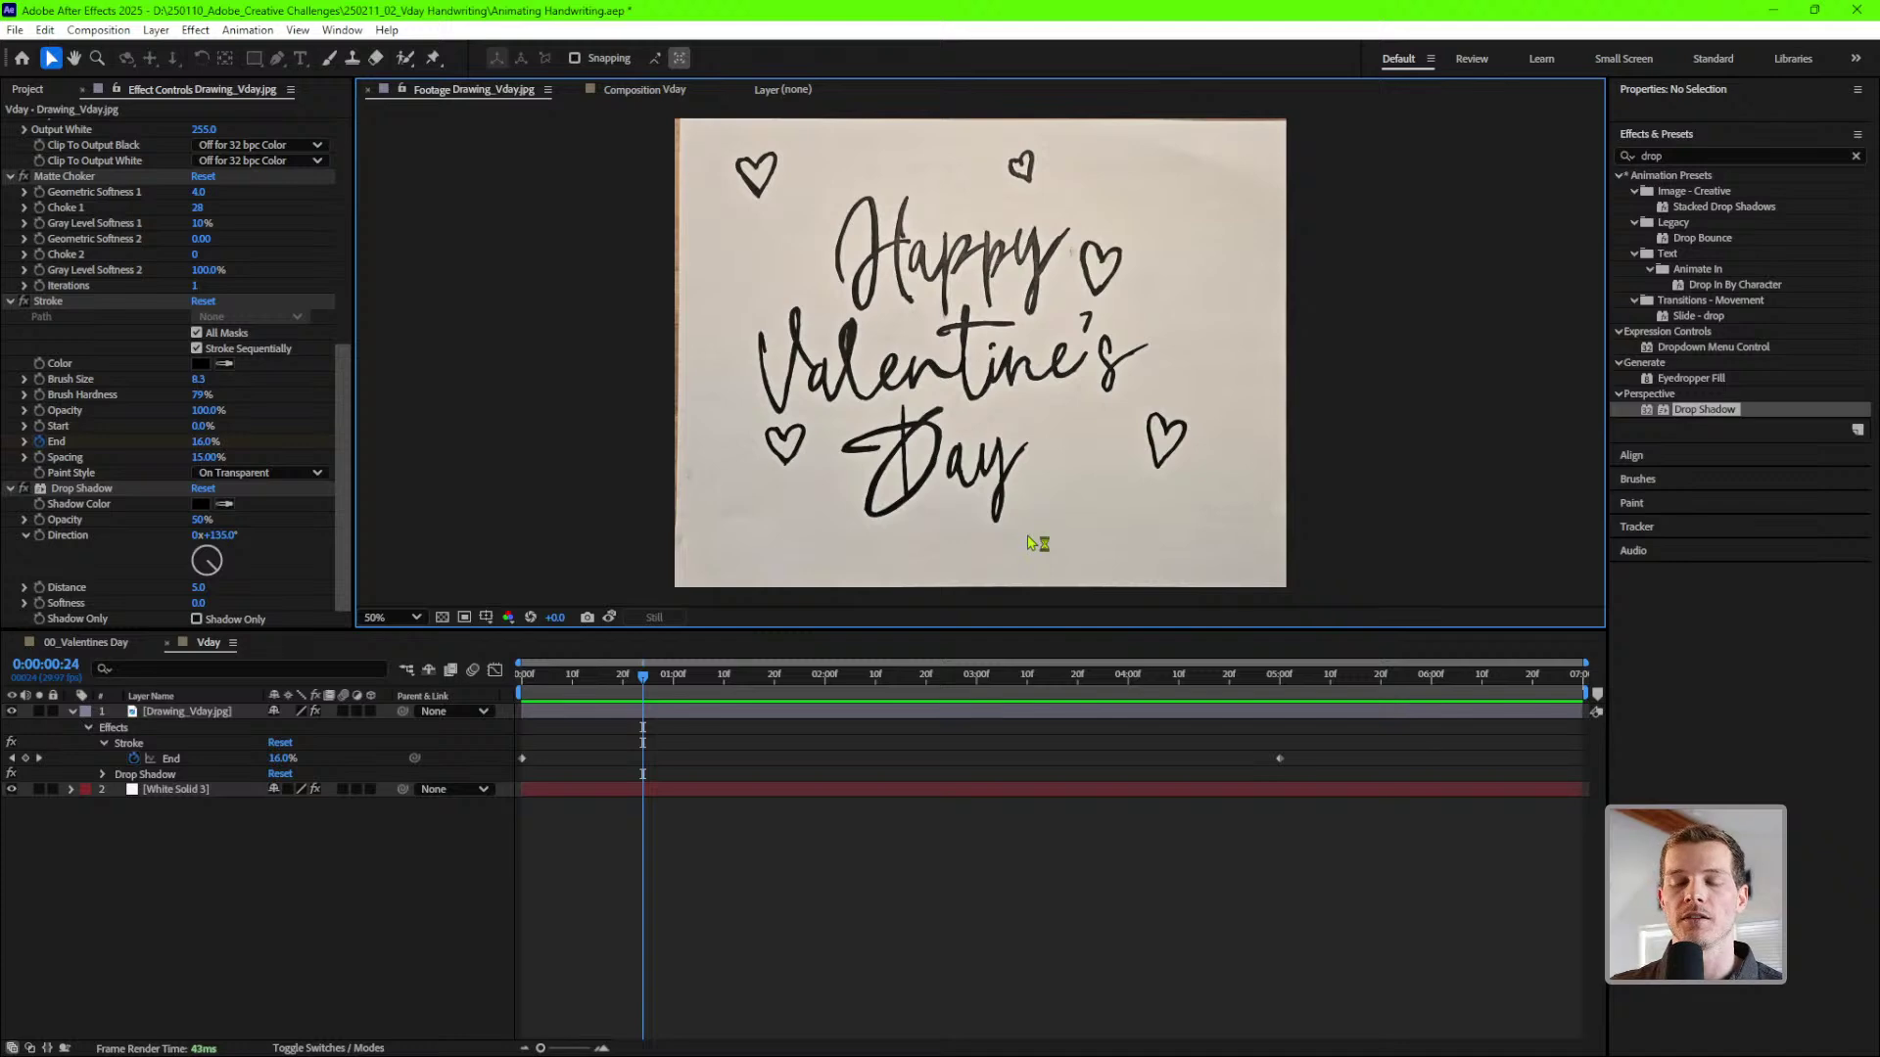
left_click(80, 643)
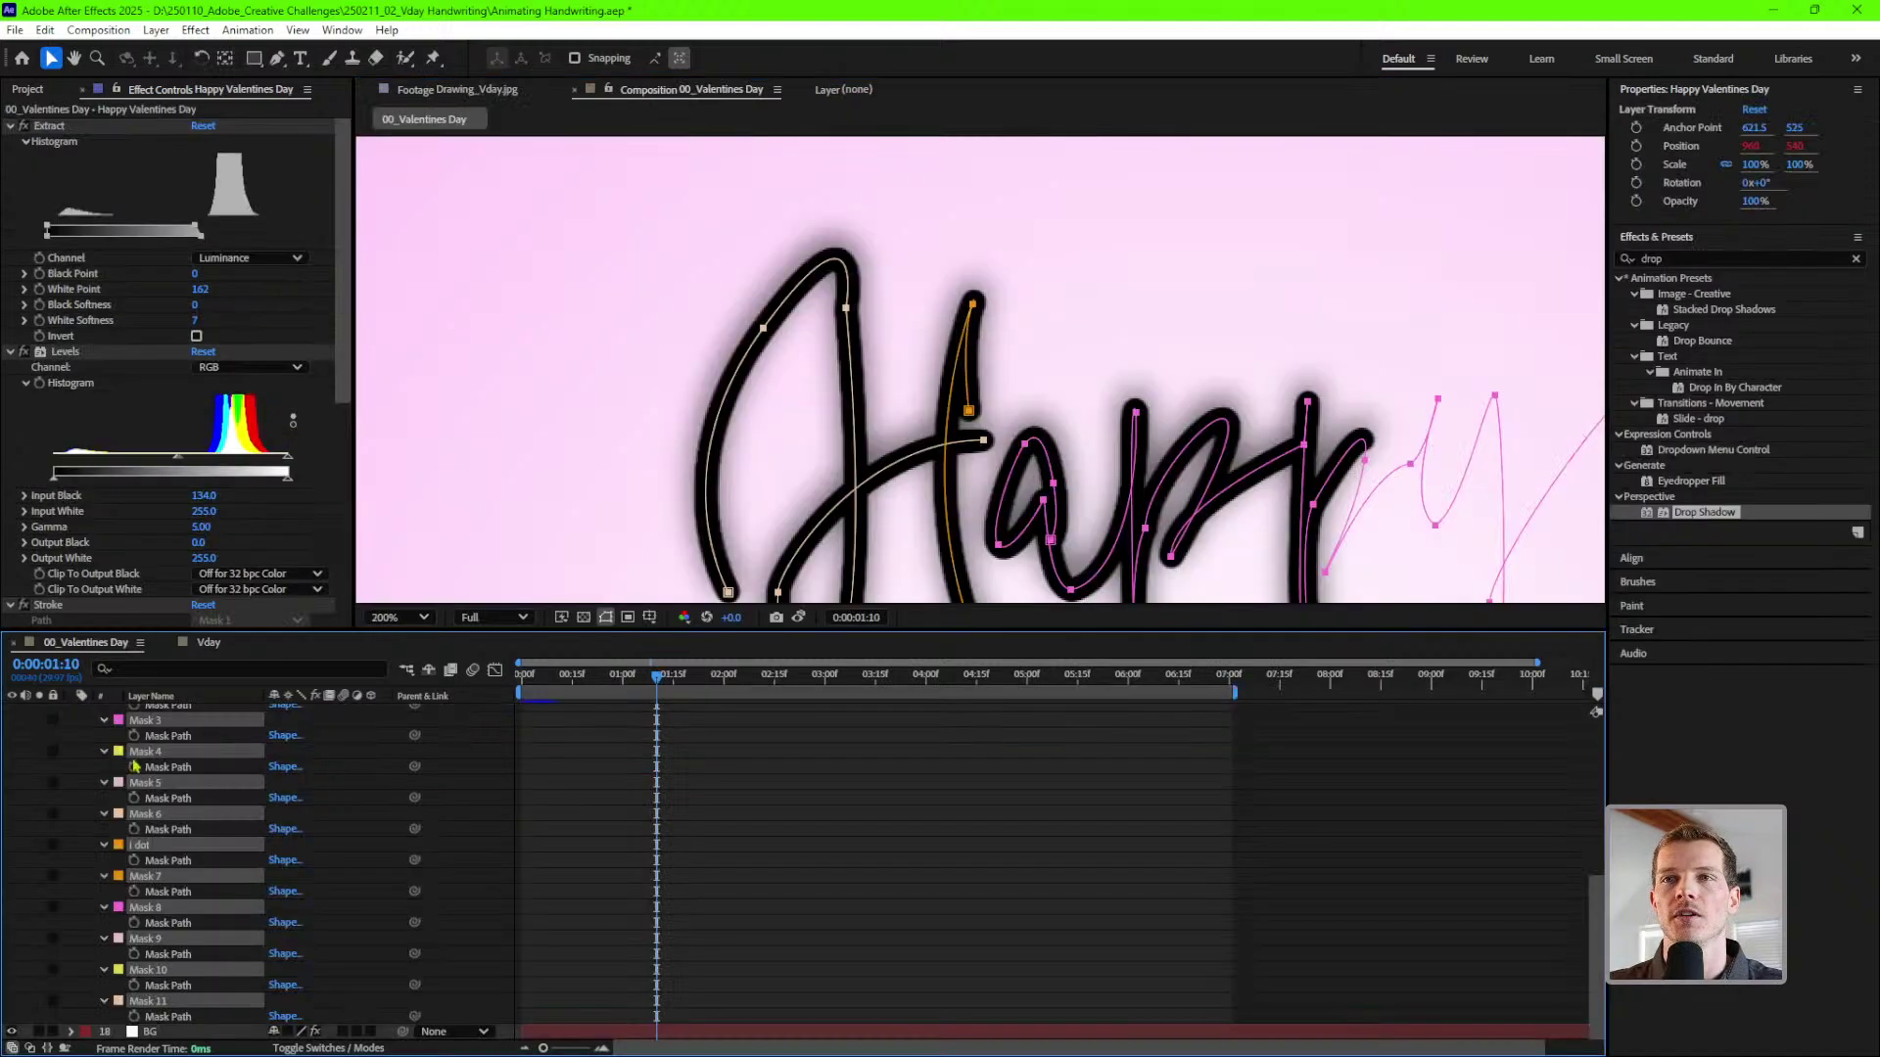
left_click(206, 643)
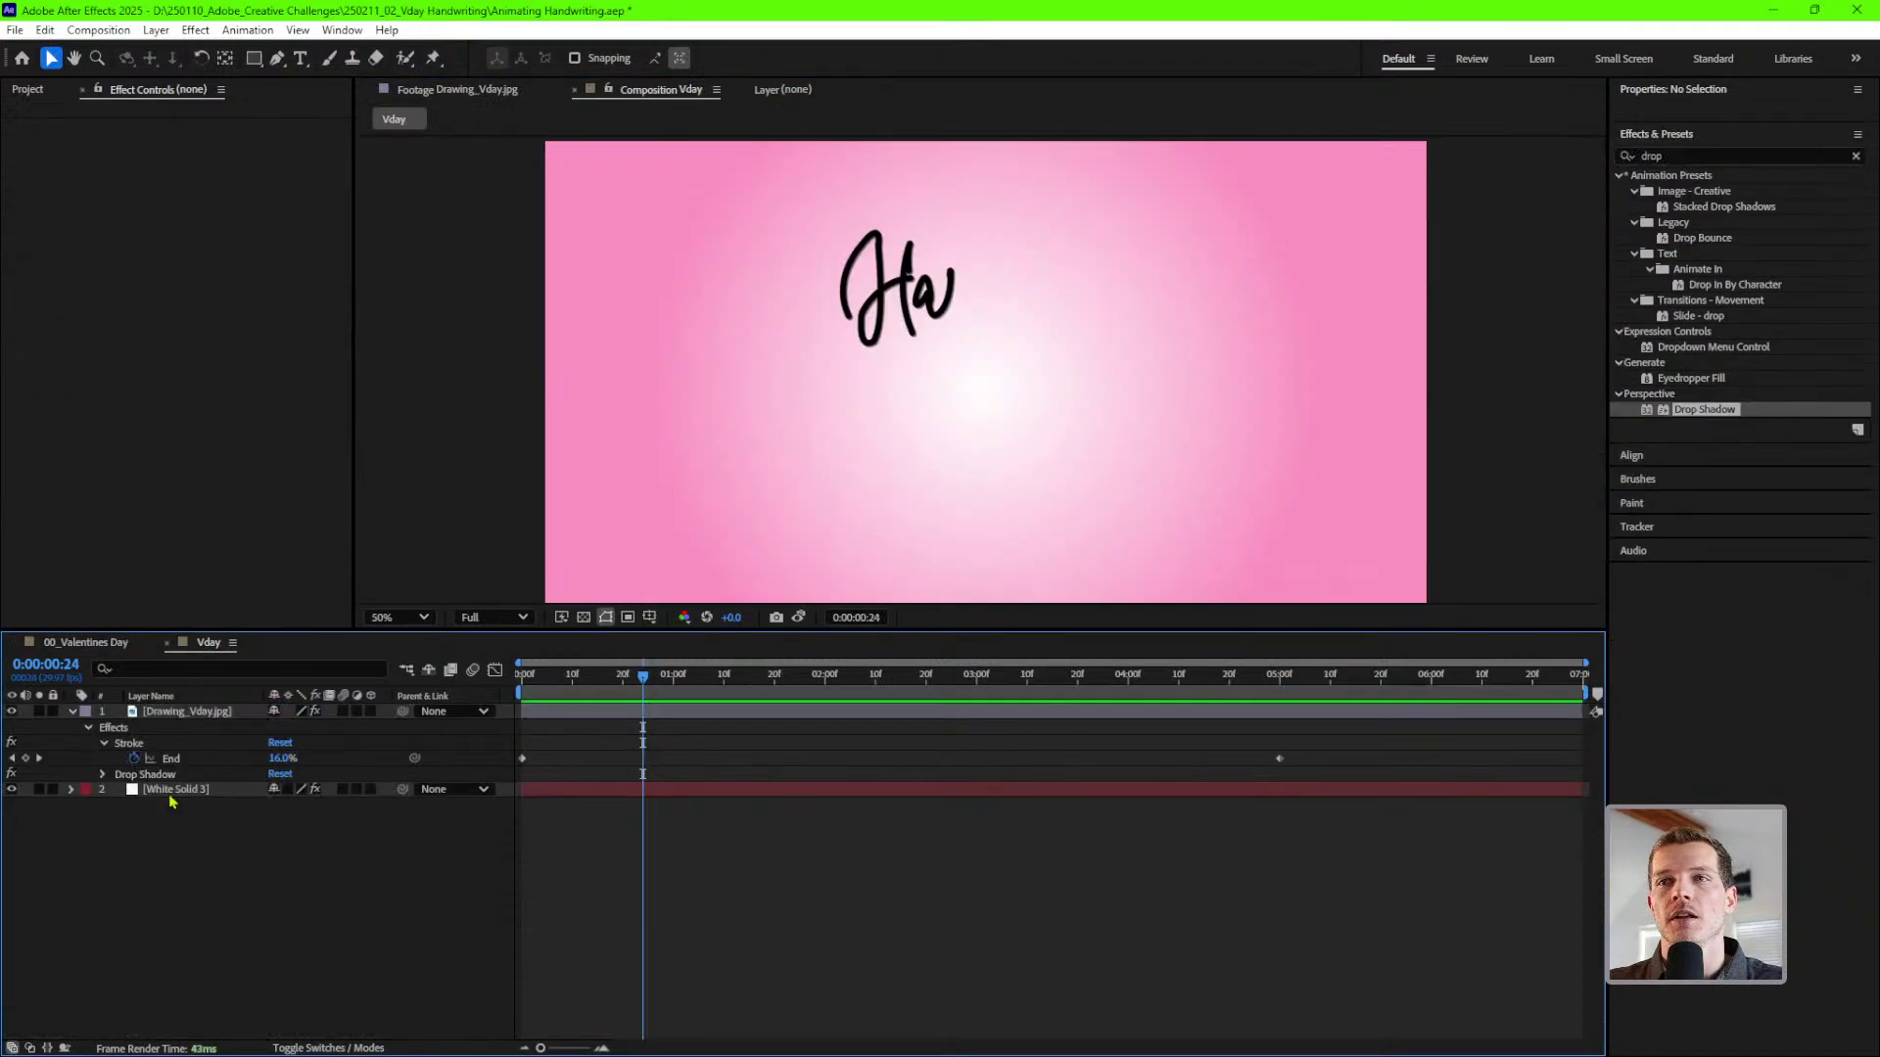
- Collapse the Extract, Levels and Matte Choker effects of the Drawing_Vday.jpg layer and preview the animation from the first frame
left_click(720, 499)
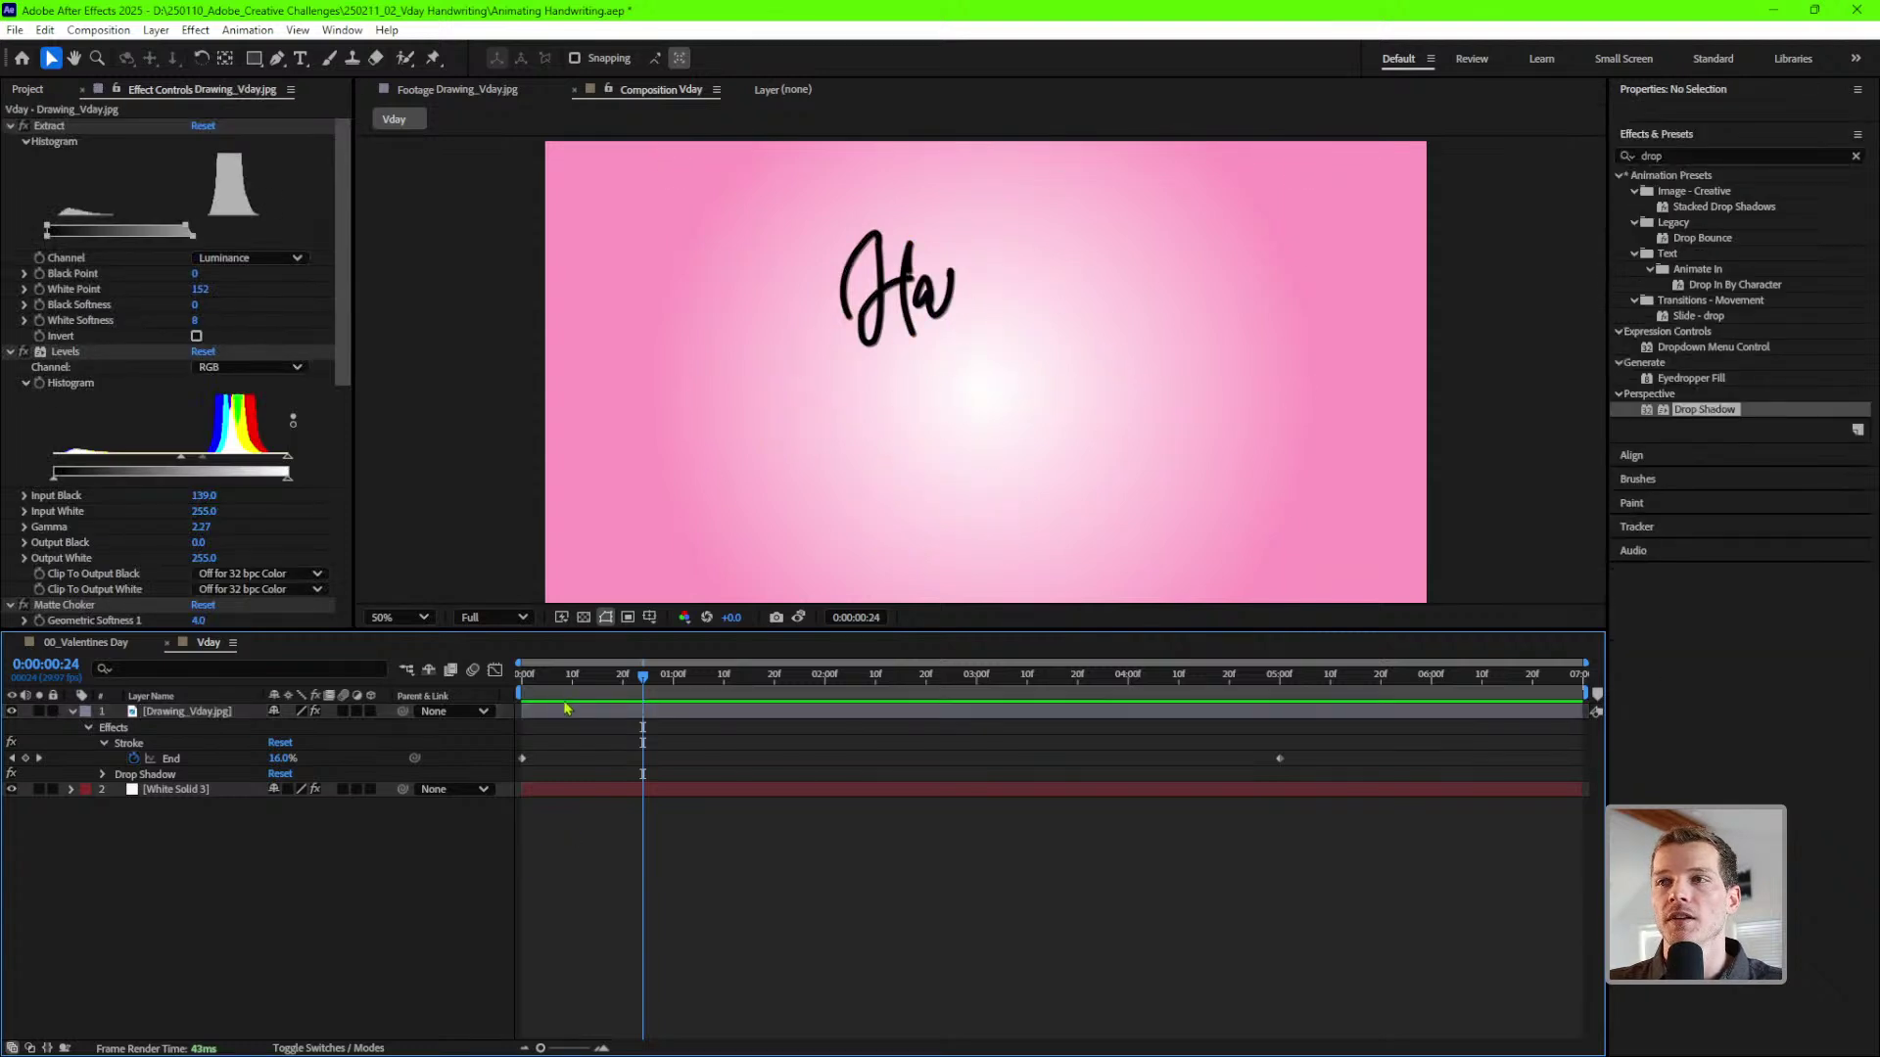
key("Home")
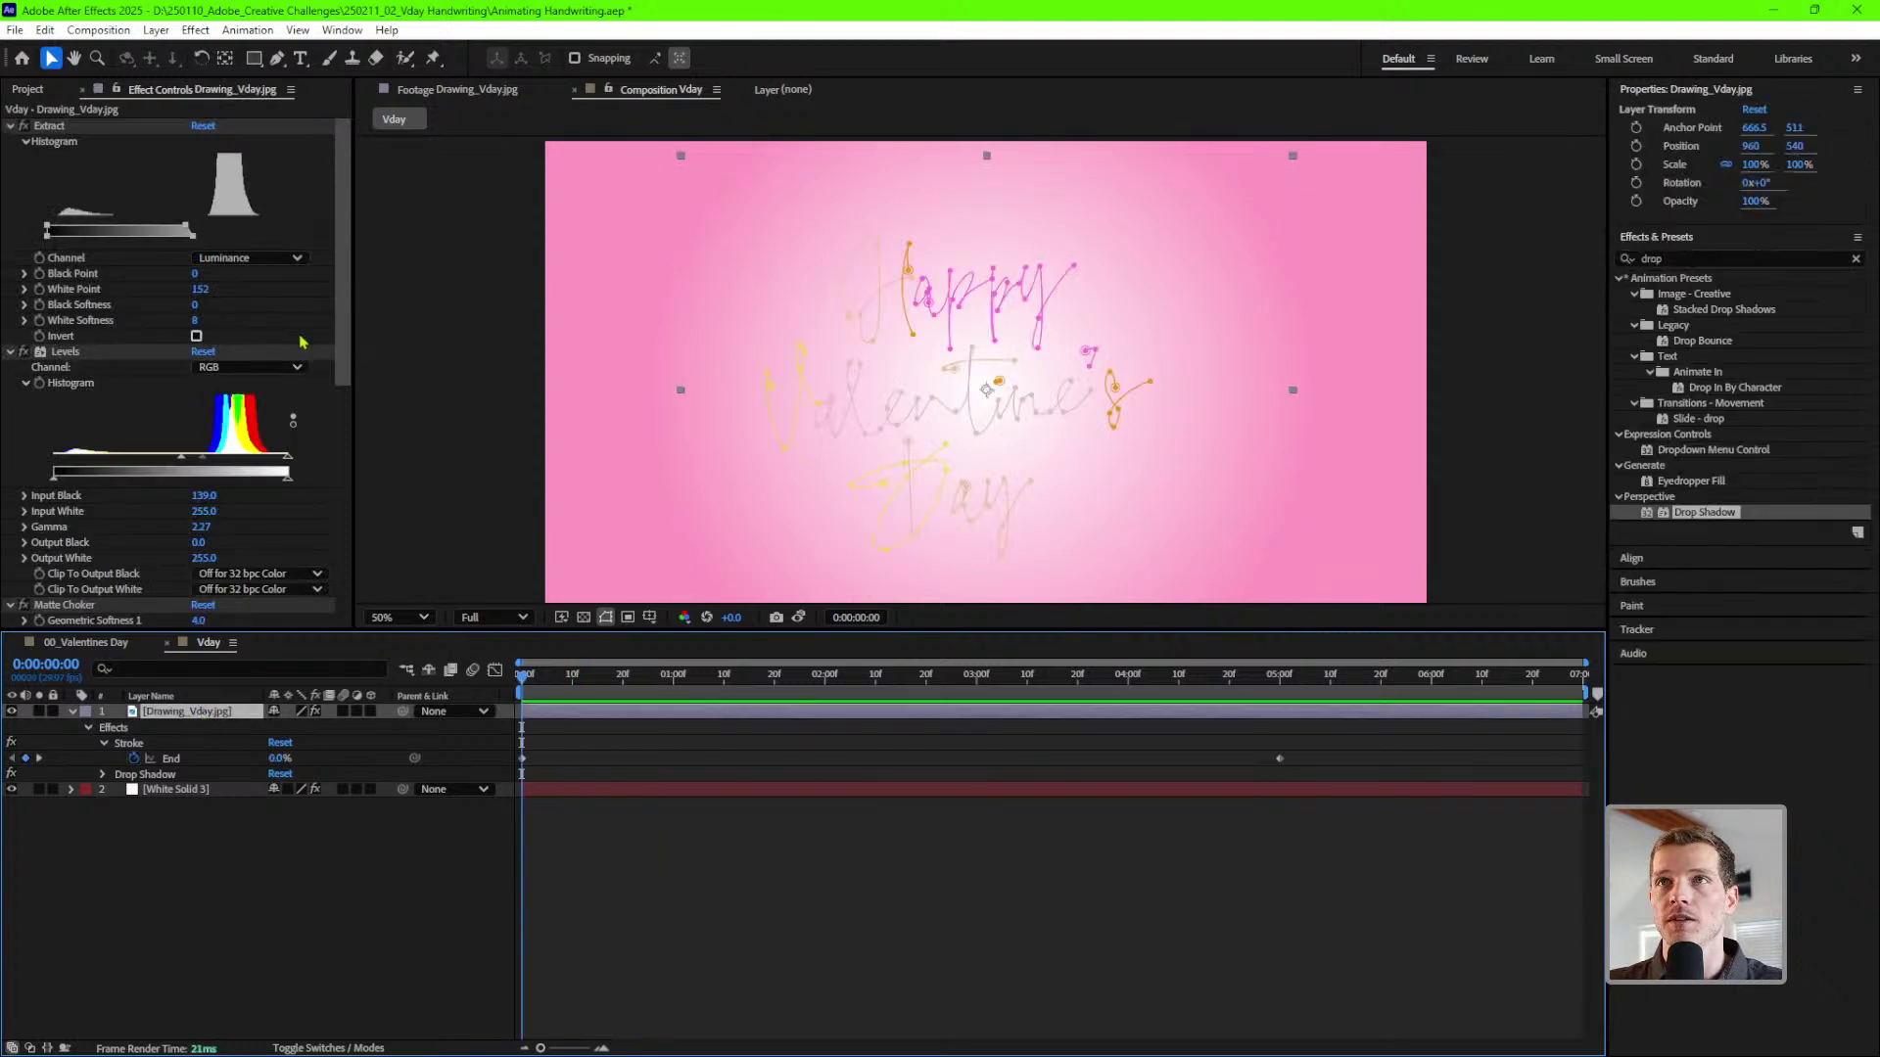
left_click(11, 126)
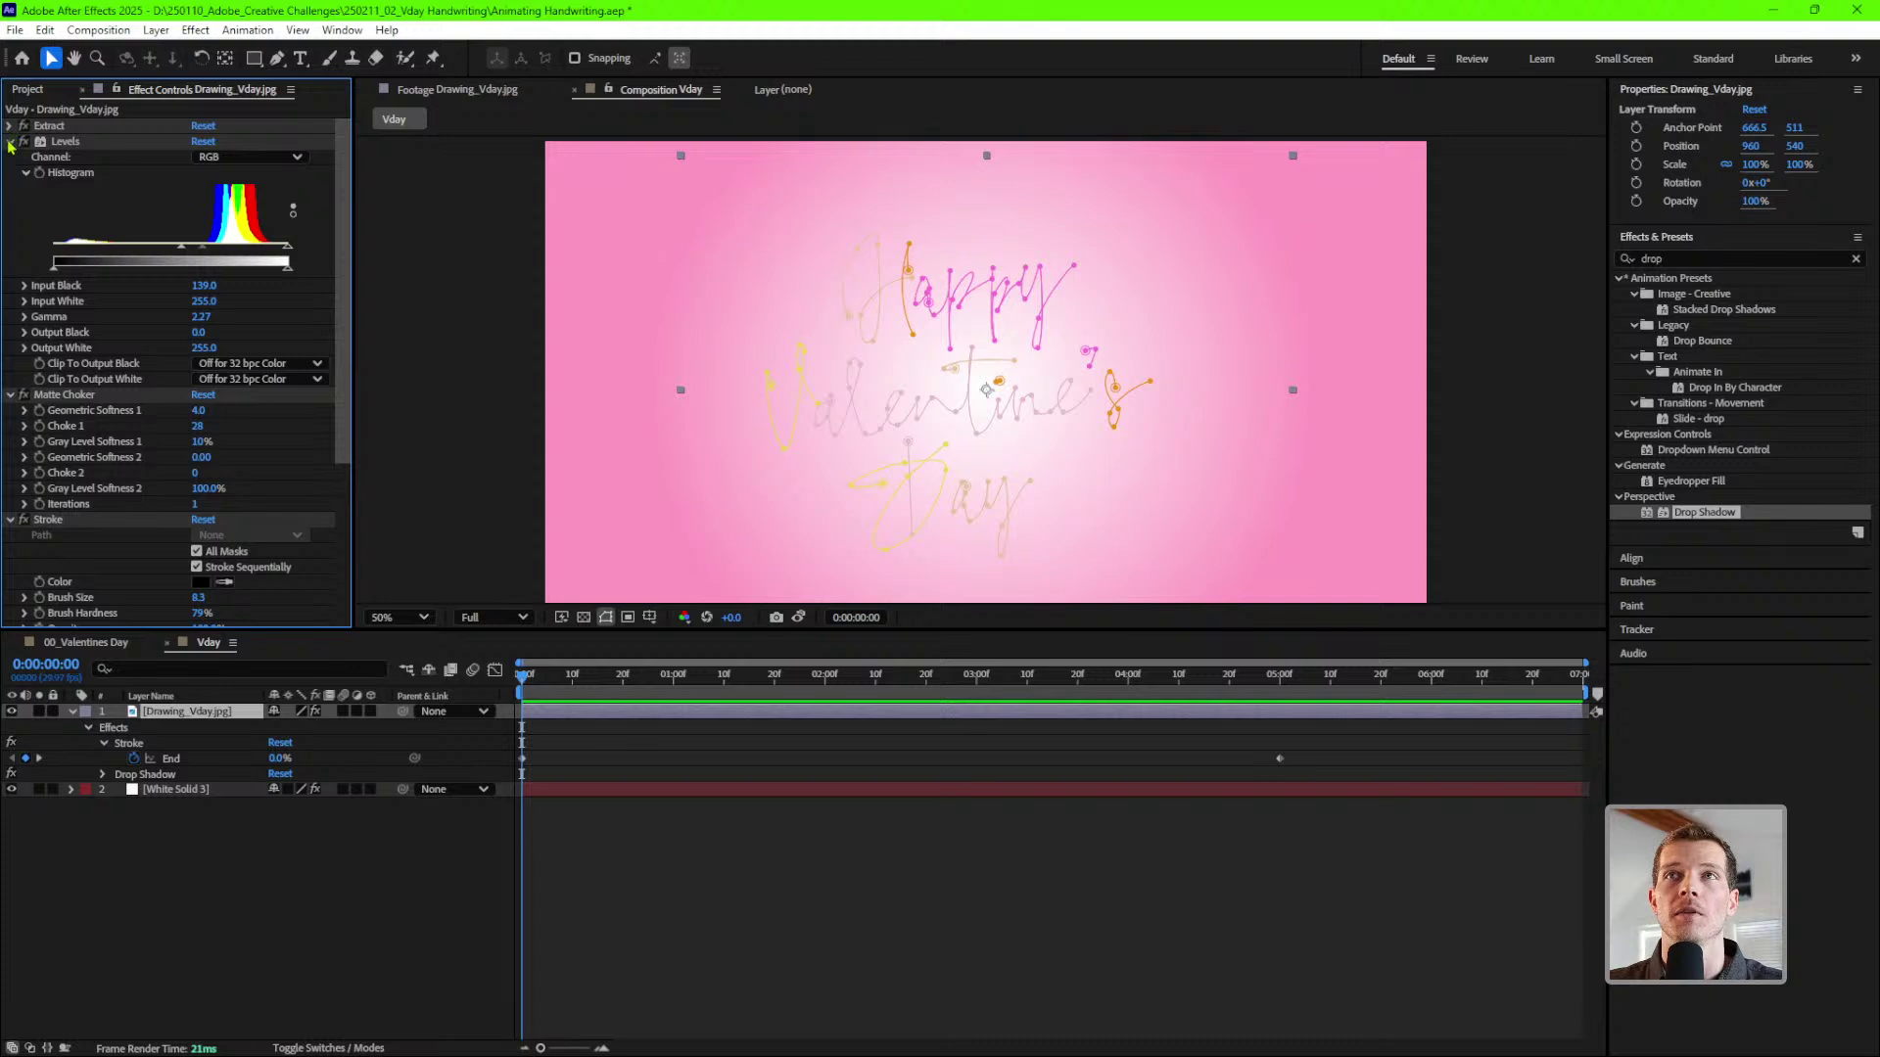
left_click(11, 142)
left_click(11, 156)
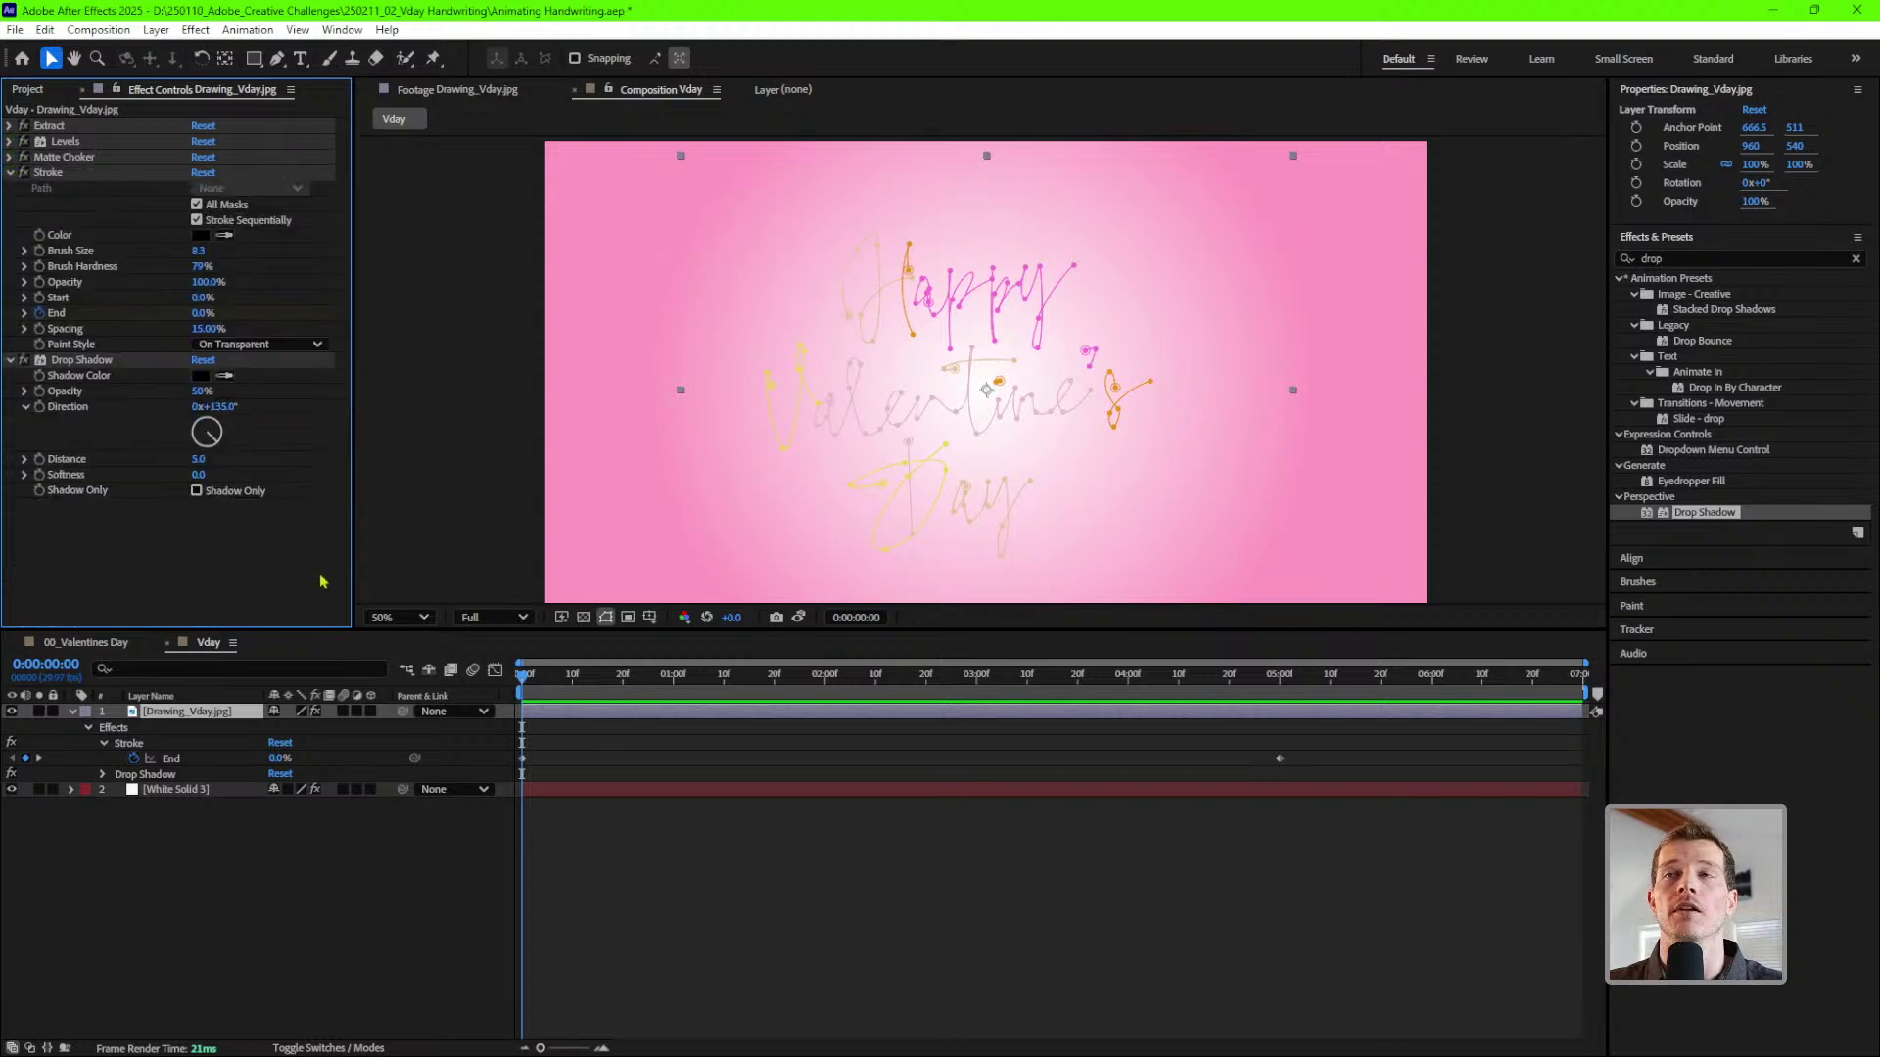
left_click(298, 899)
key("space")
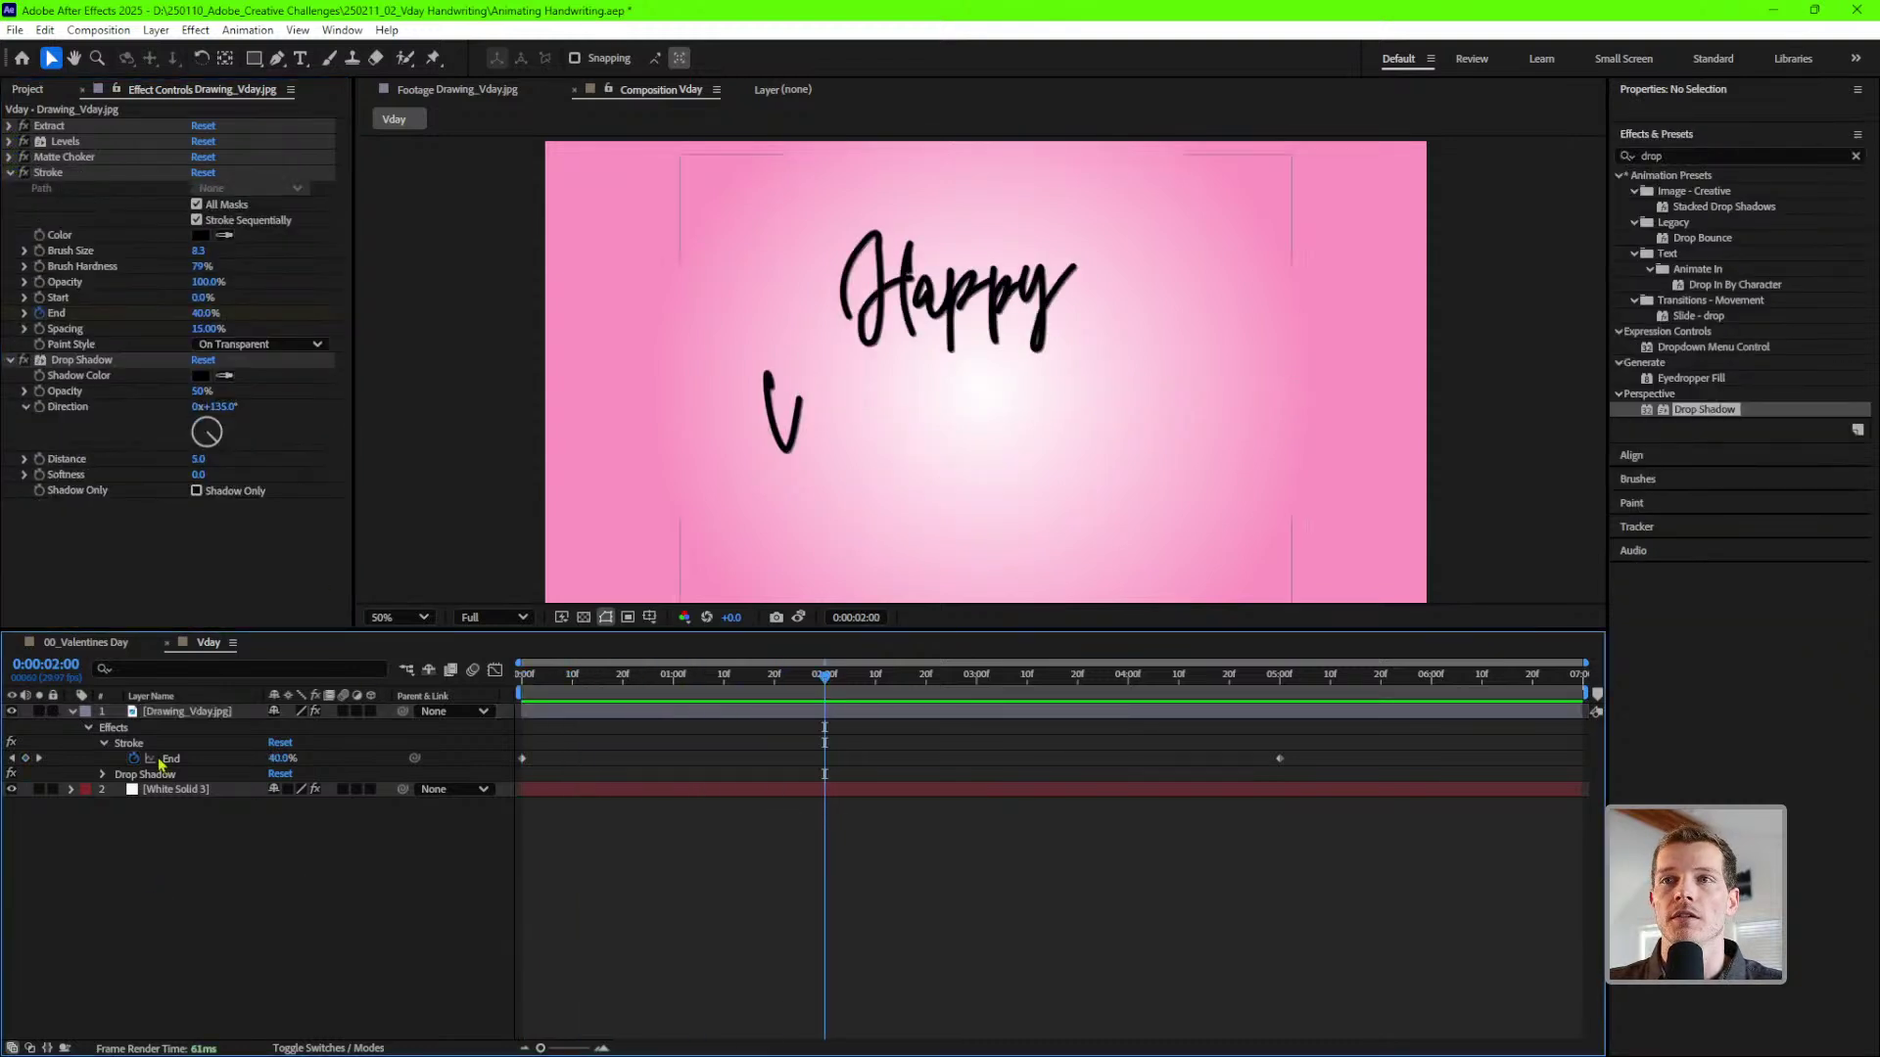
- Duplicate the Drawing_Vday.jpg layer and rename the copy "#1 Heart Outline"
left_click(202, 712)
key("ctrl+d")
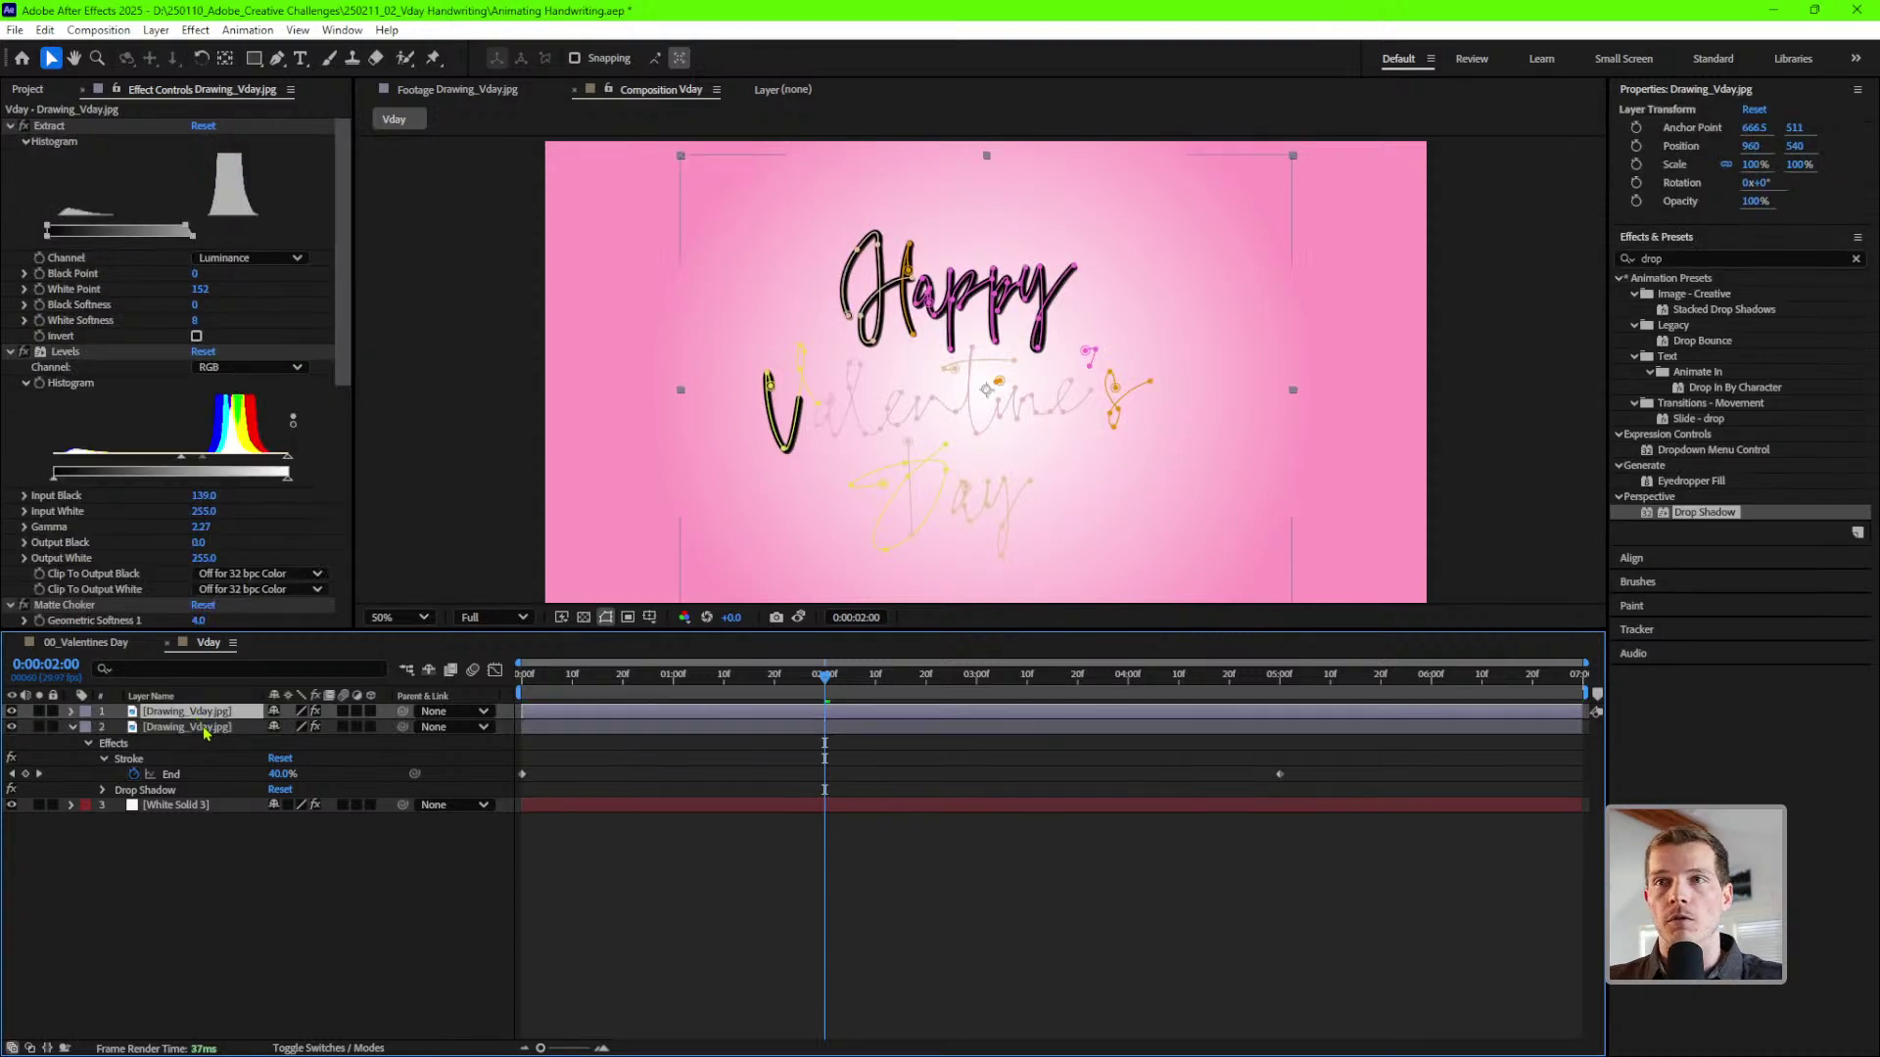
key("Return")
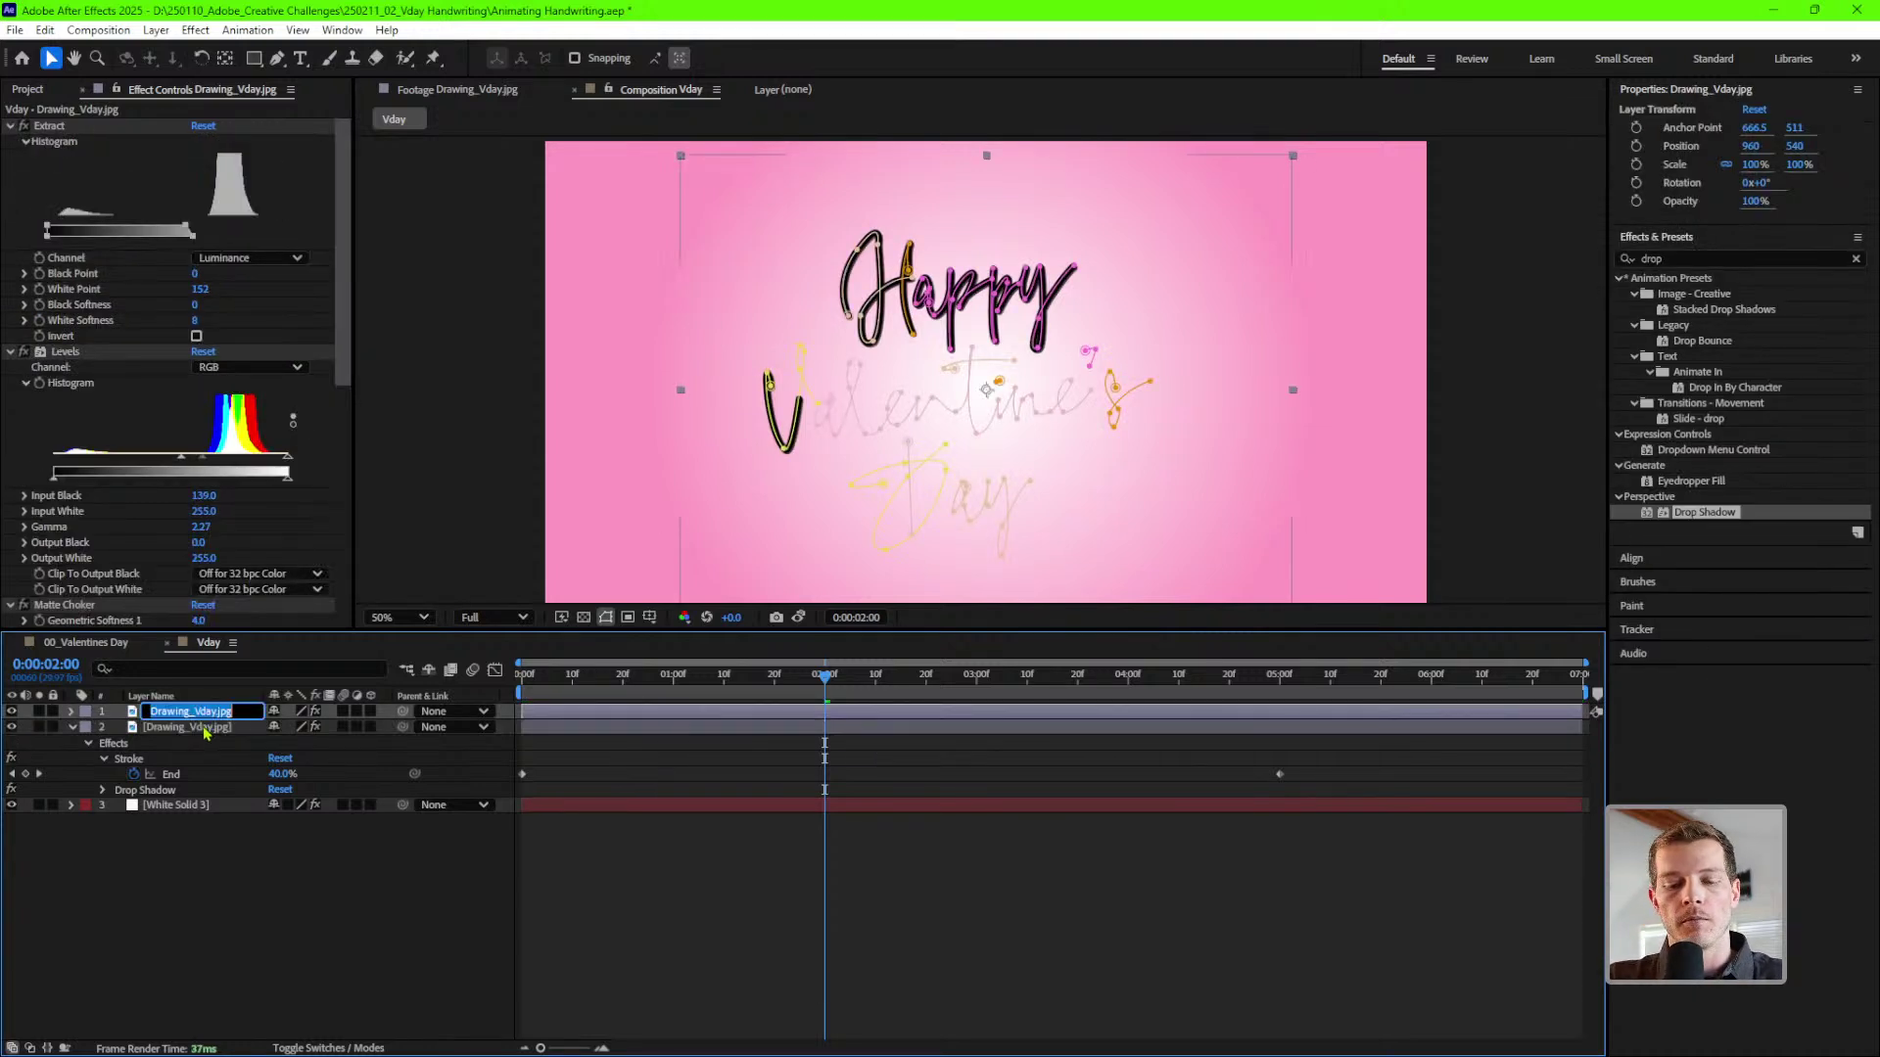
type("Heart")
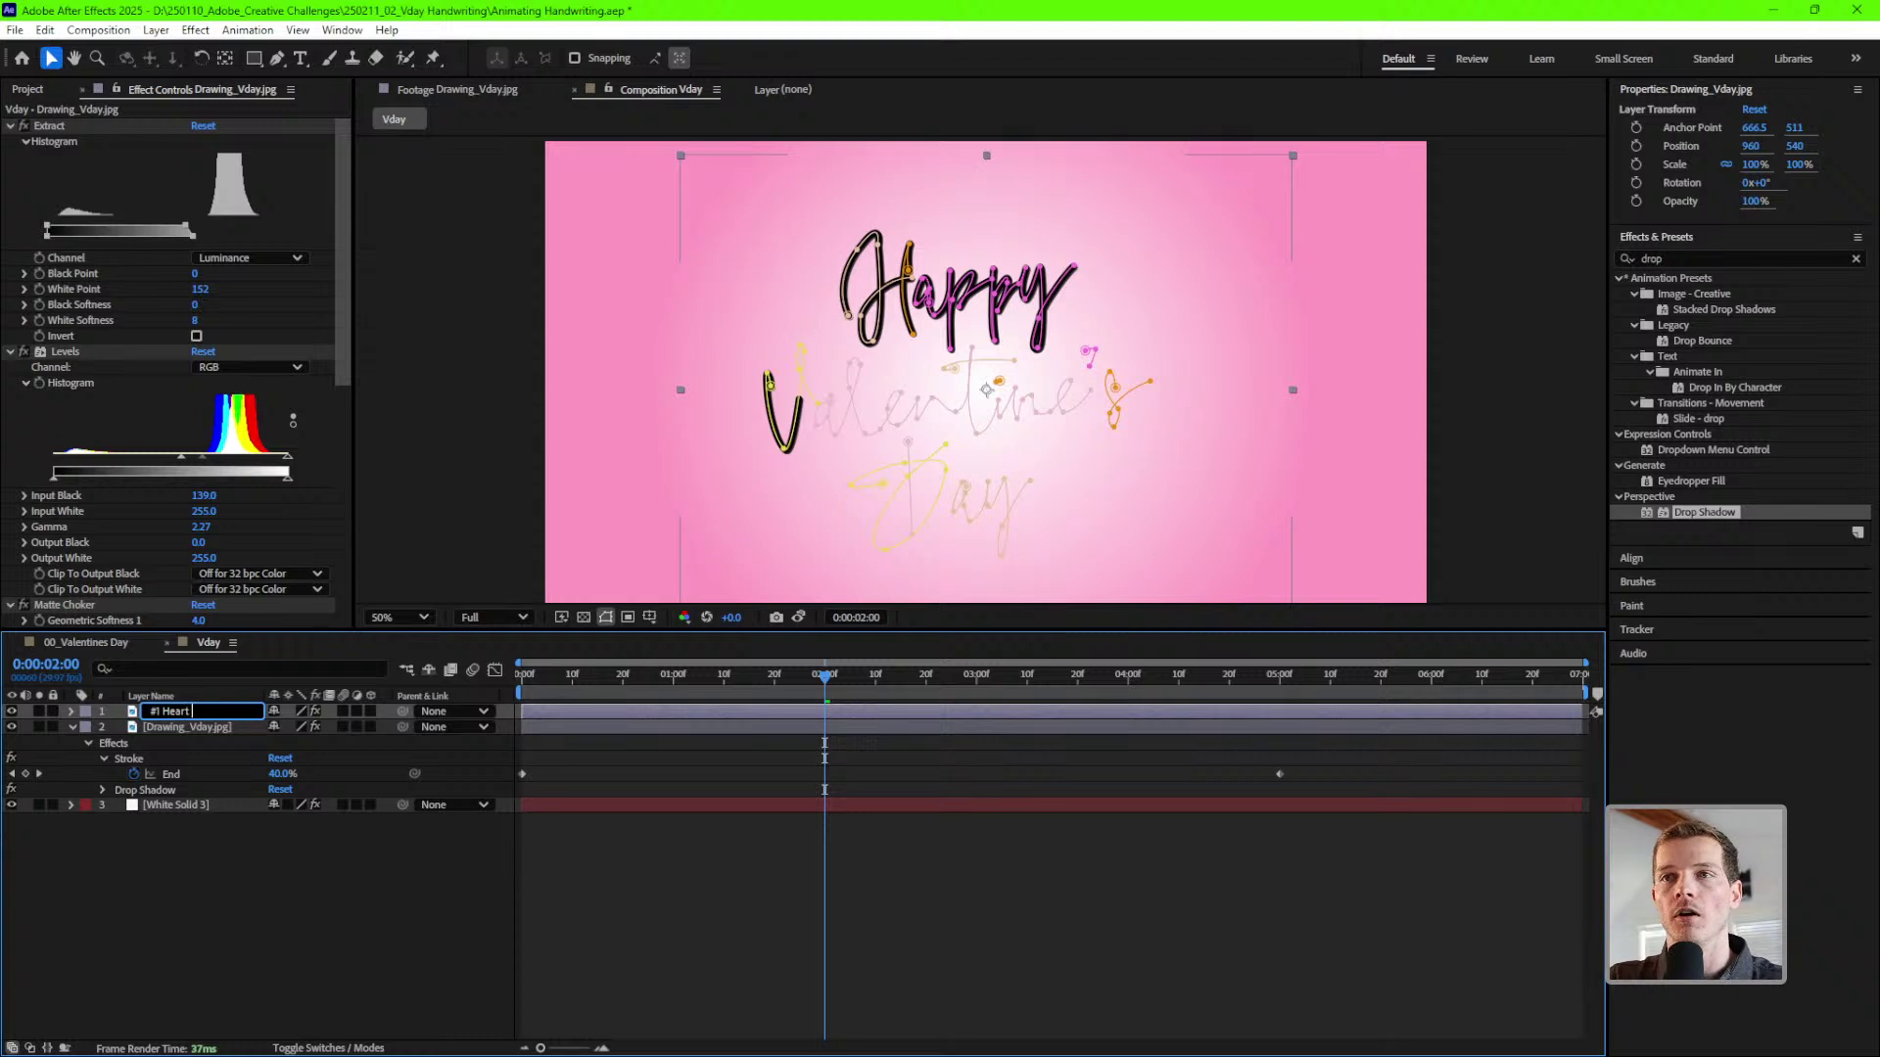
type("1 Heart Outline")
key("Return")
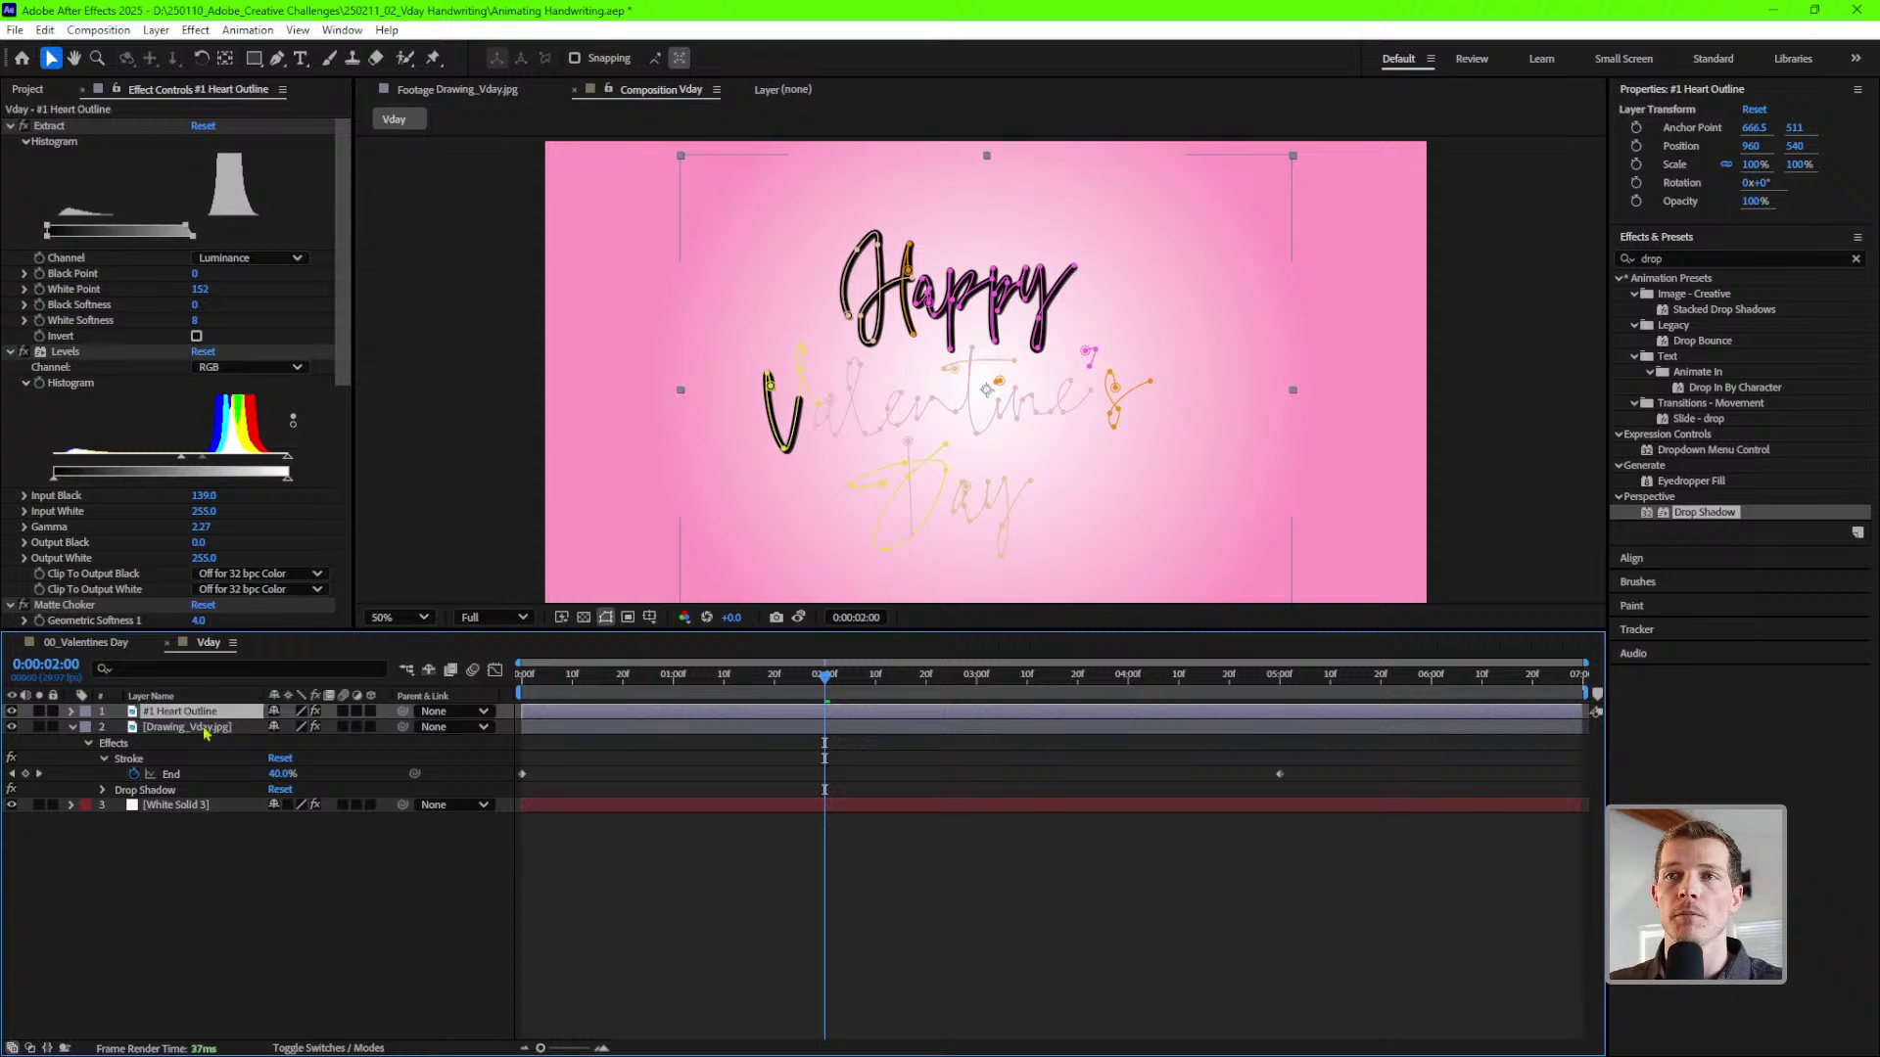
- Change the label colour of the original Drawing_Vday.jpg layer to teal
left_click(206, 731)
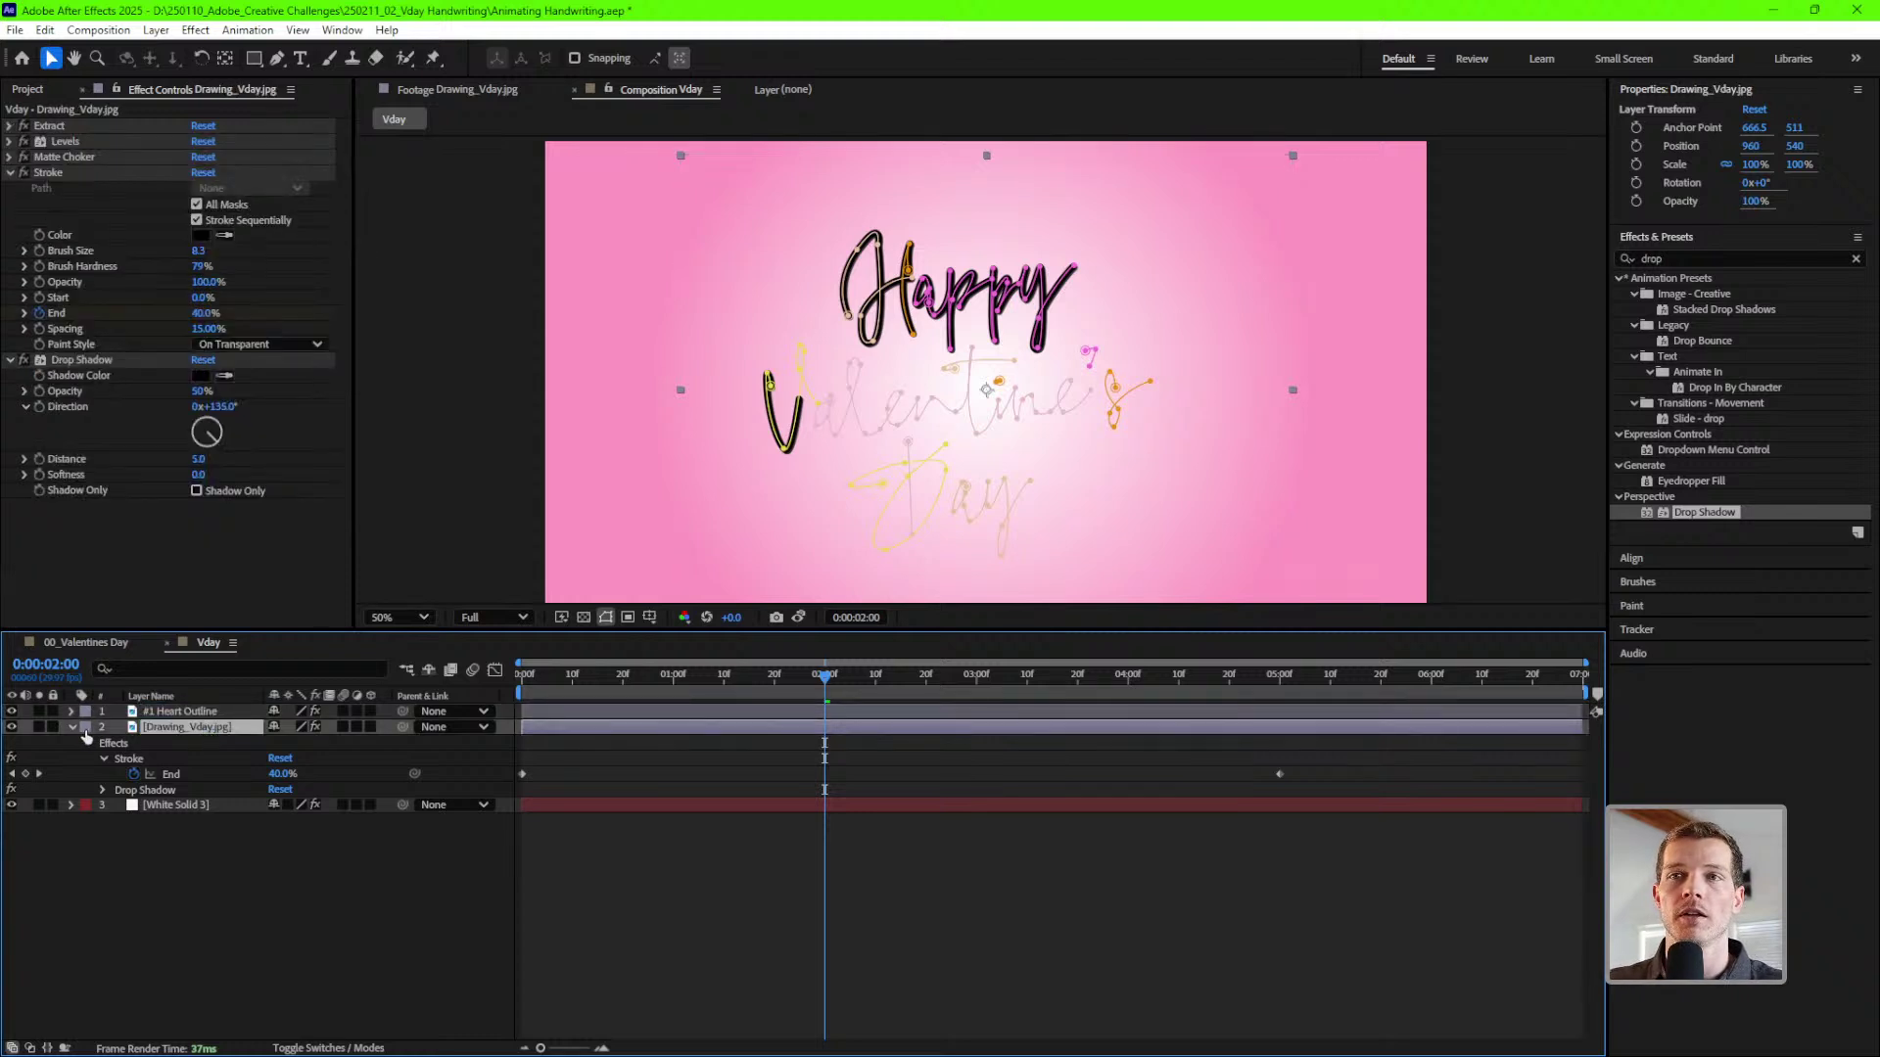
left_click(85, 726)
left_click(181, 674)
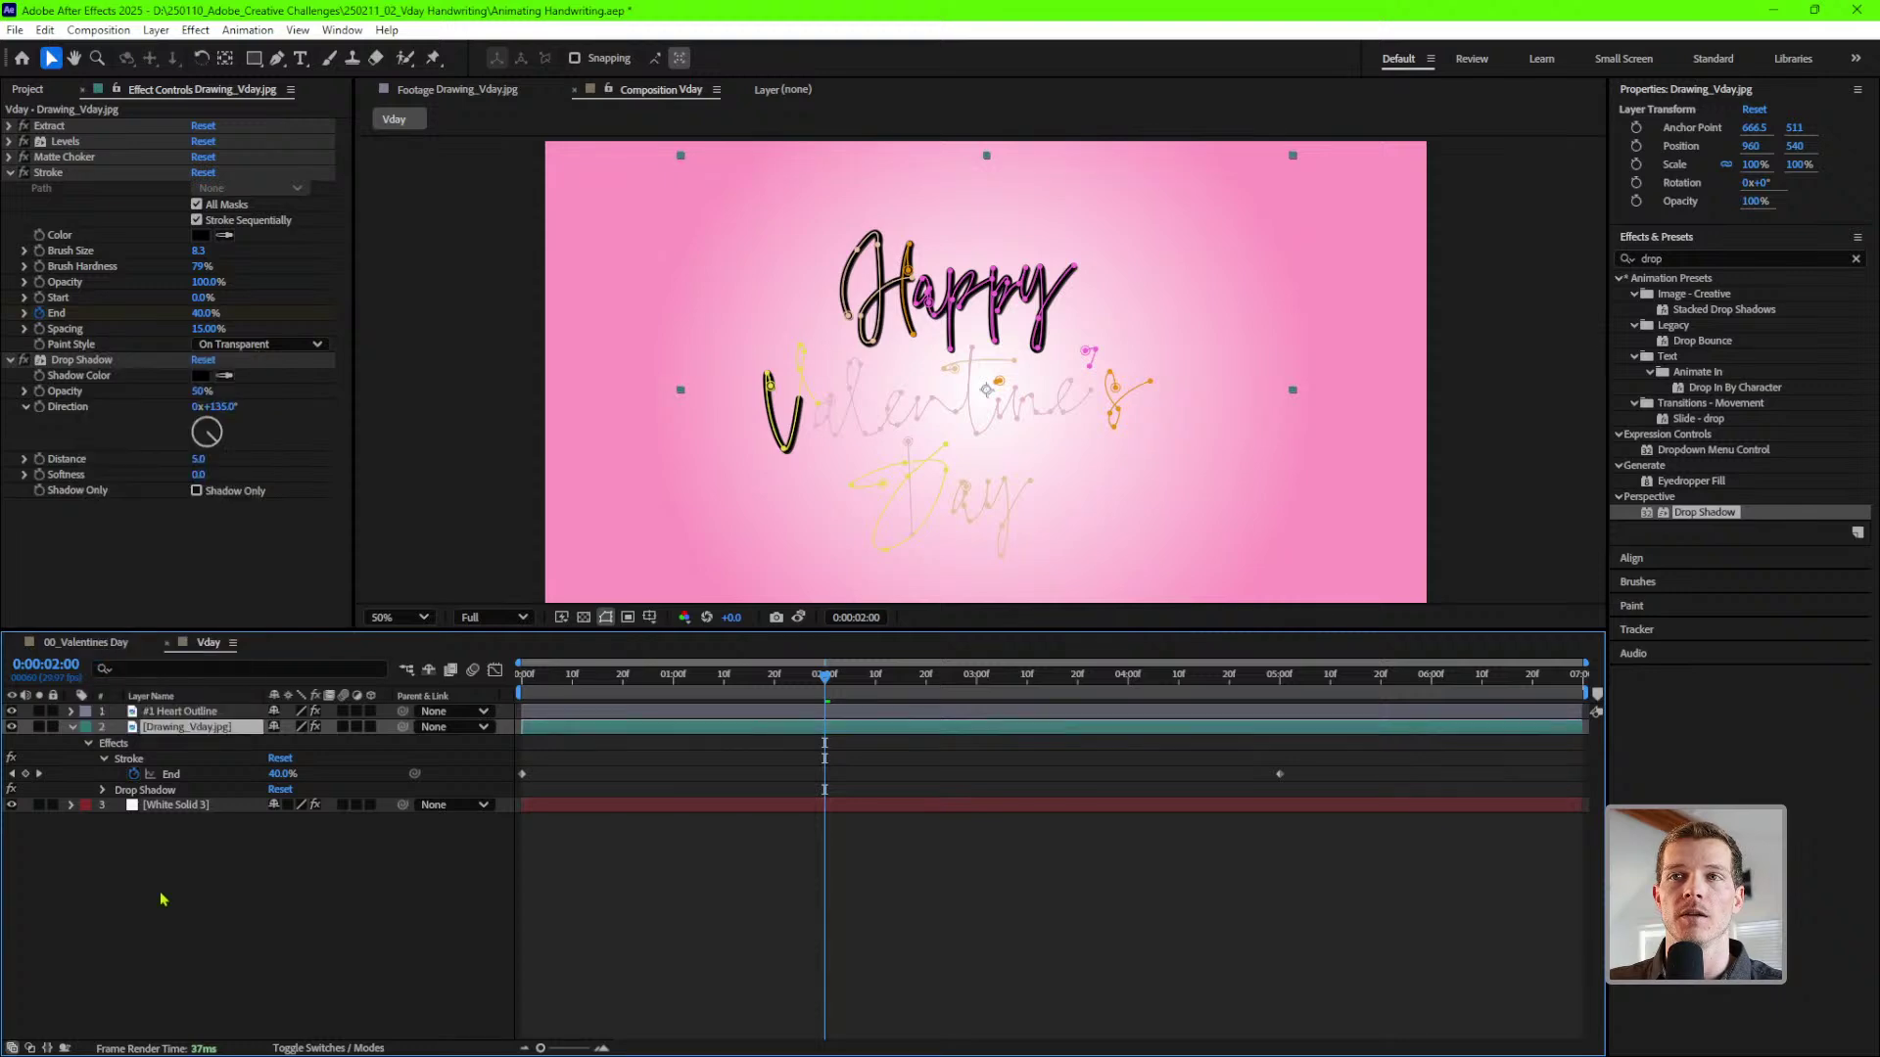
- Delete all the masks from the #1 Heart Outline layer
left_click(185, 716)
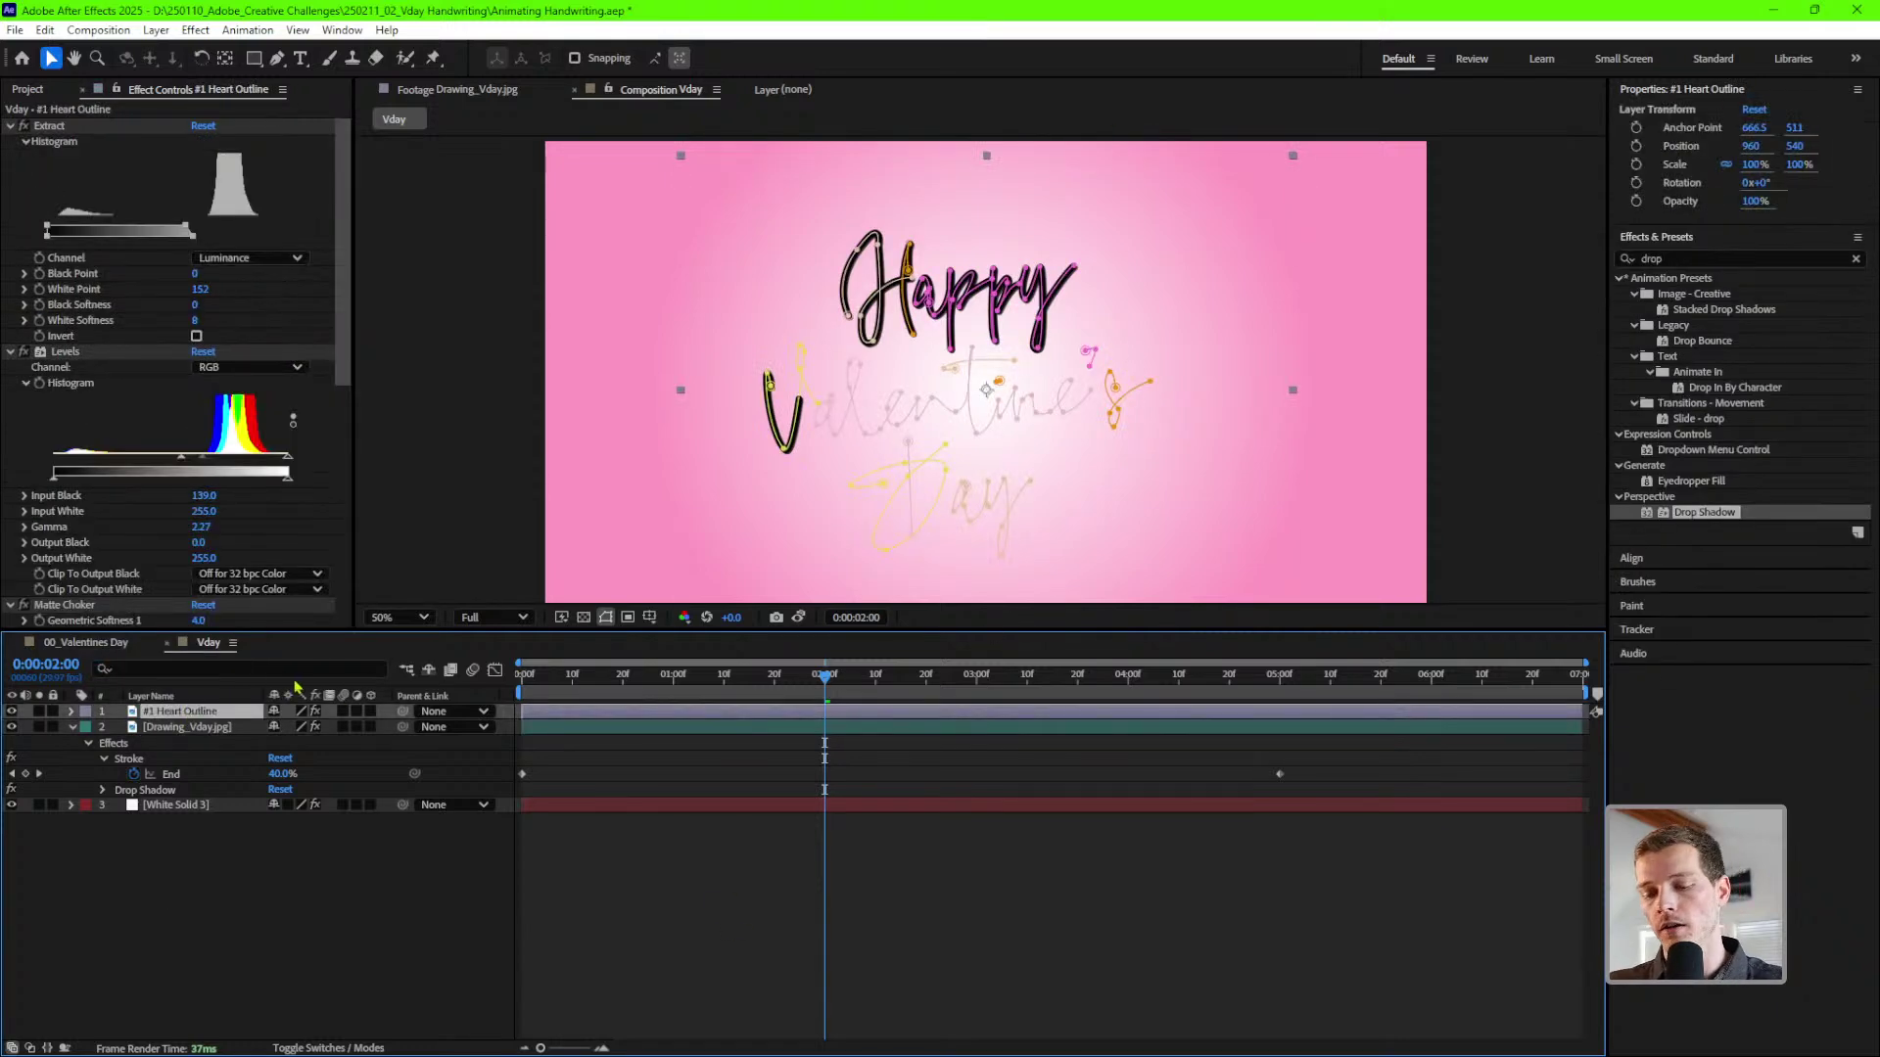
key("m")
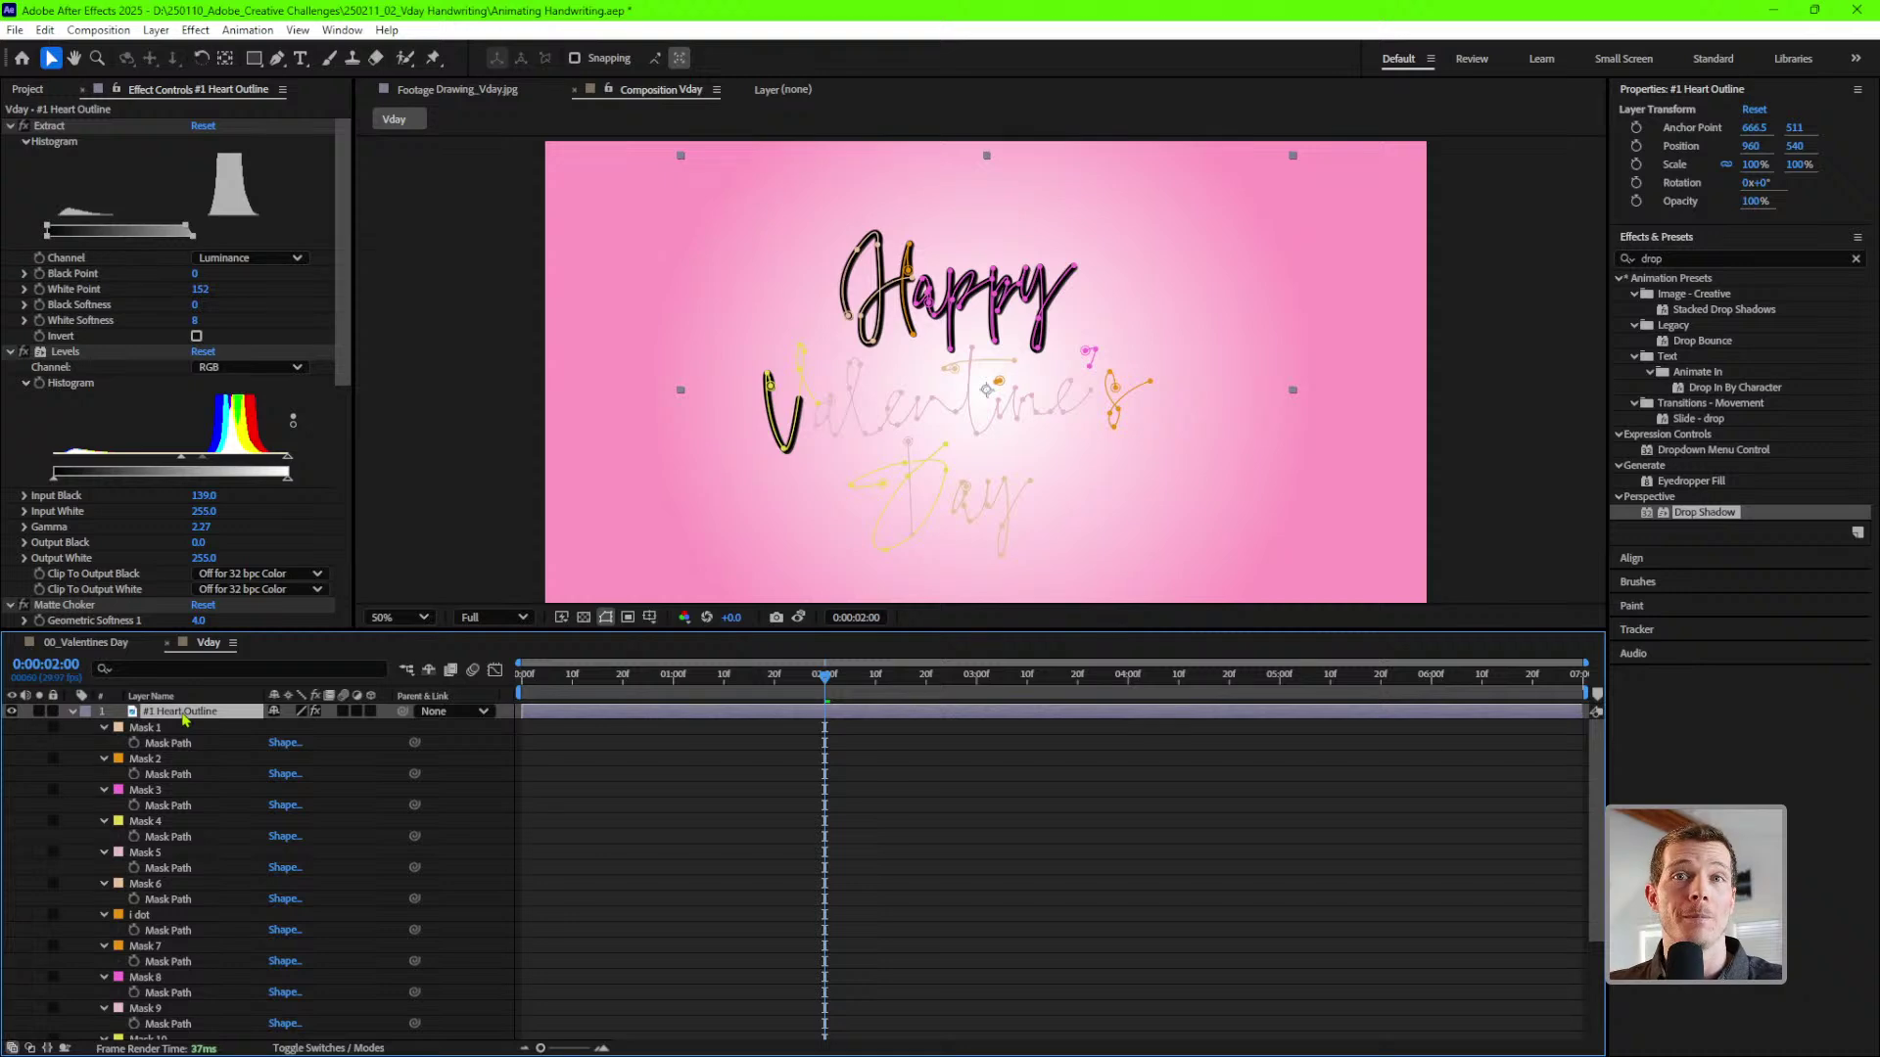
scroll(146, 822, "down", 3)
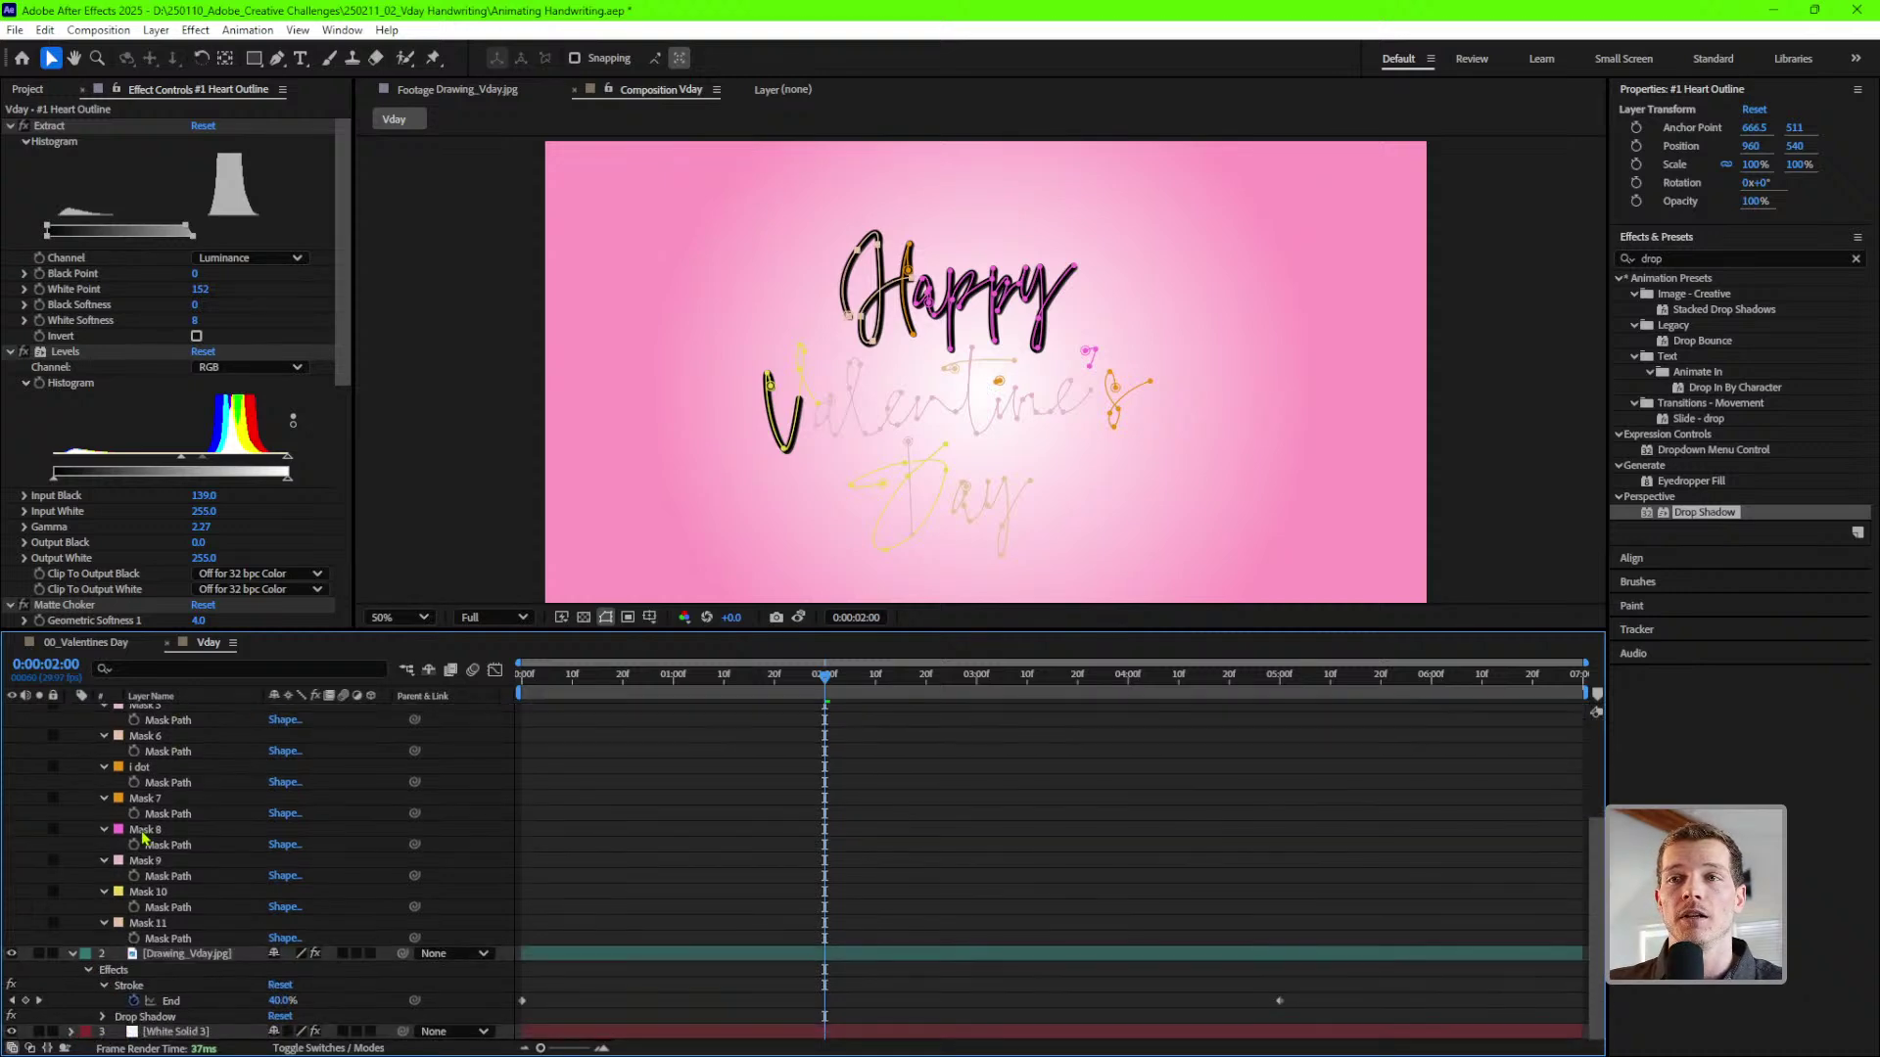
left_click(160, 924, "shift")
key("m")
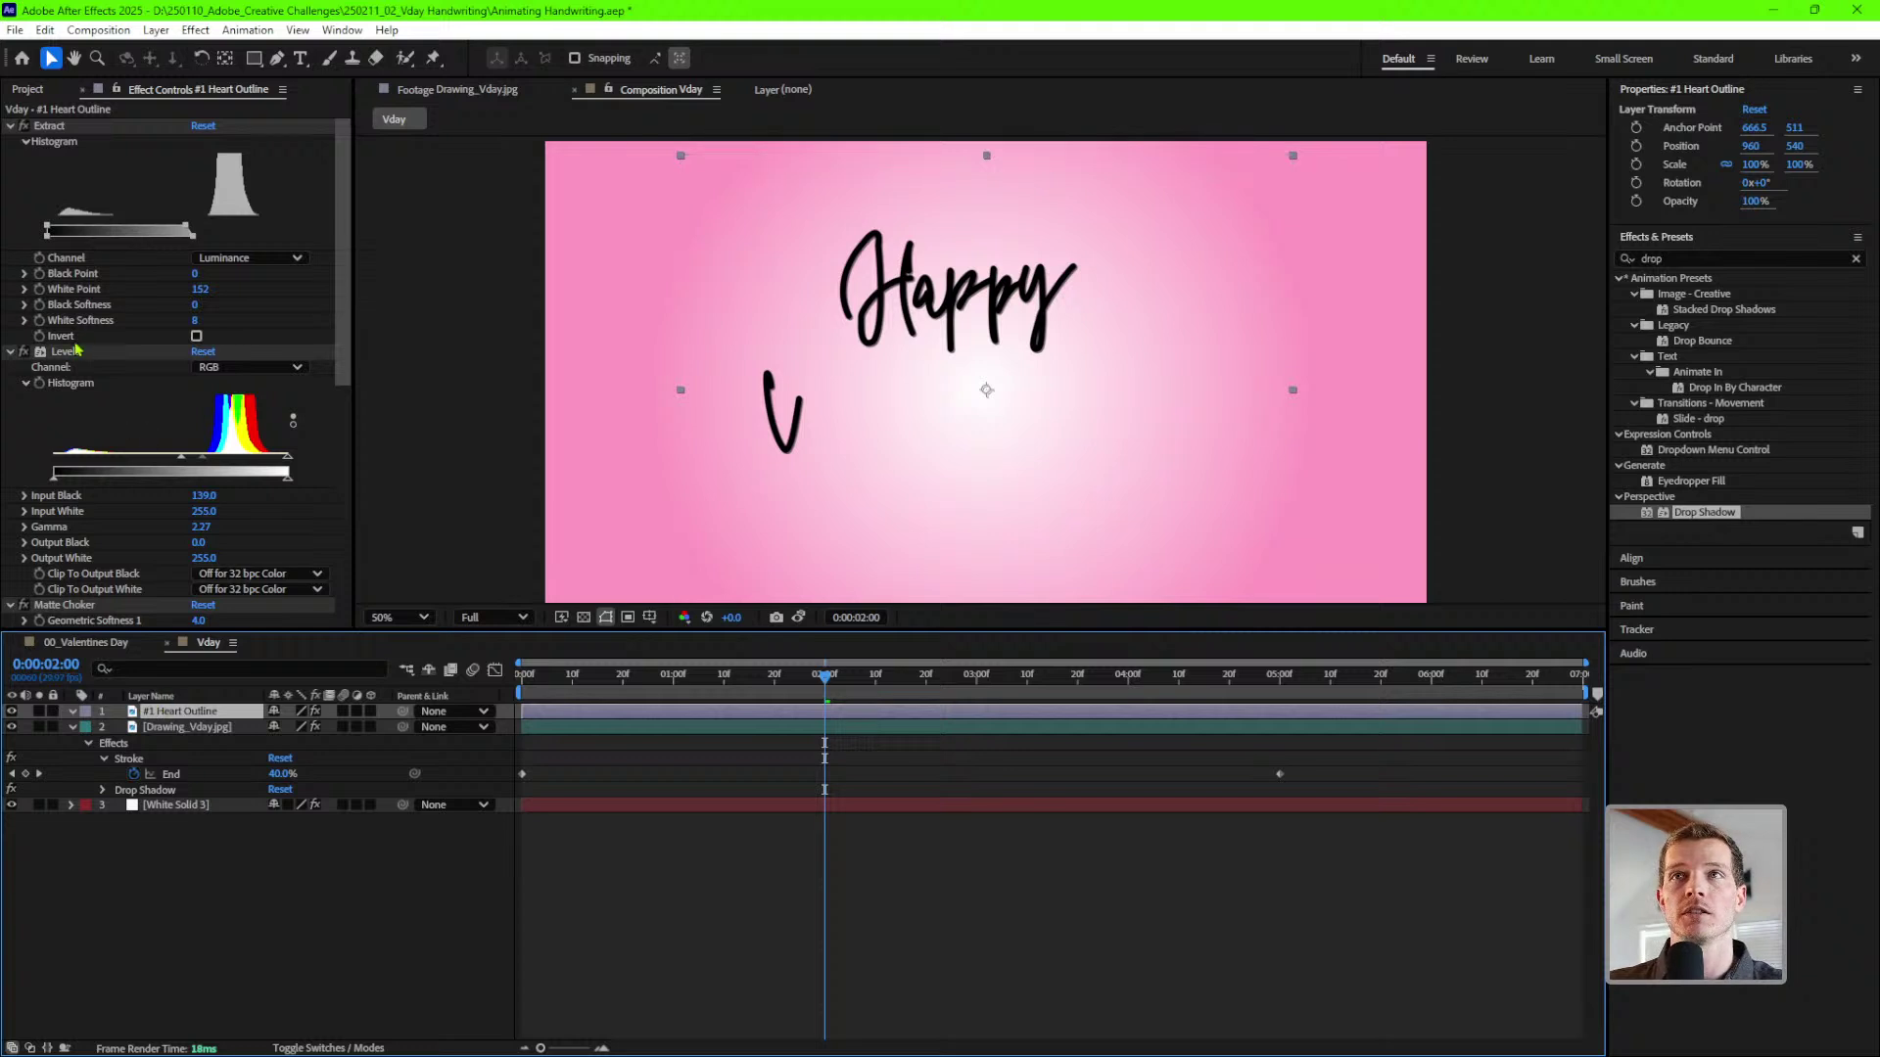
- Turn off the Stroke effect on the #1 Heart Outline layer
scroll(77, 350, "down", 5)
left_click(45, 483)
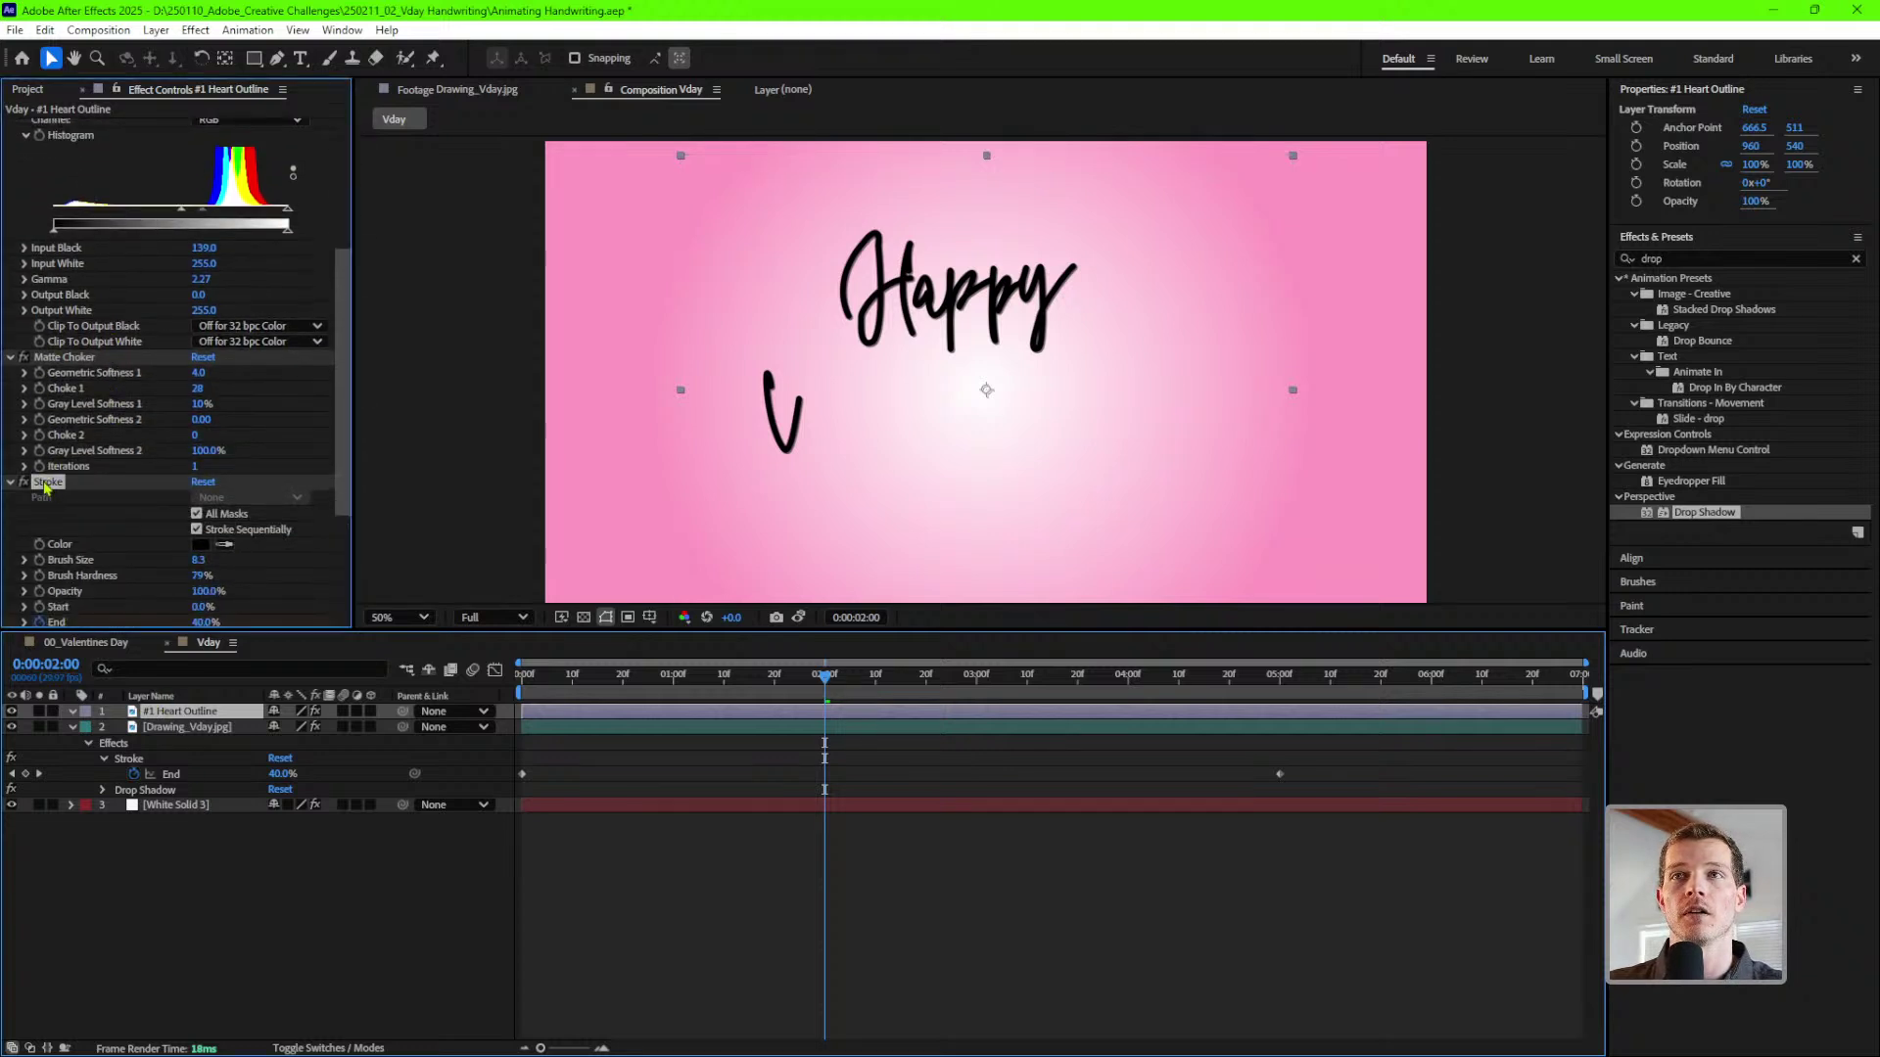
left_click(24, 484)
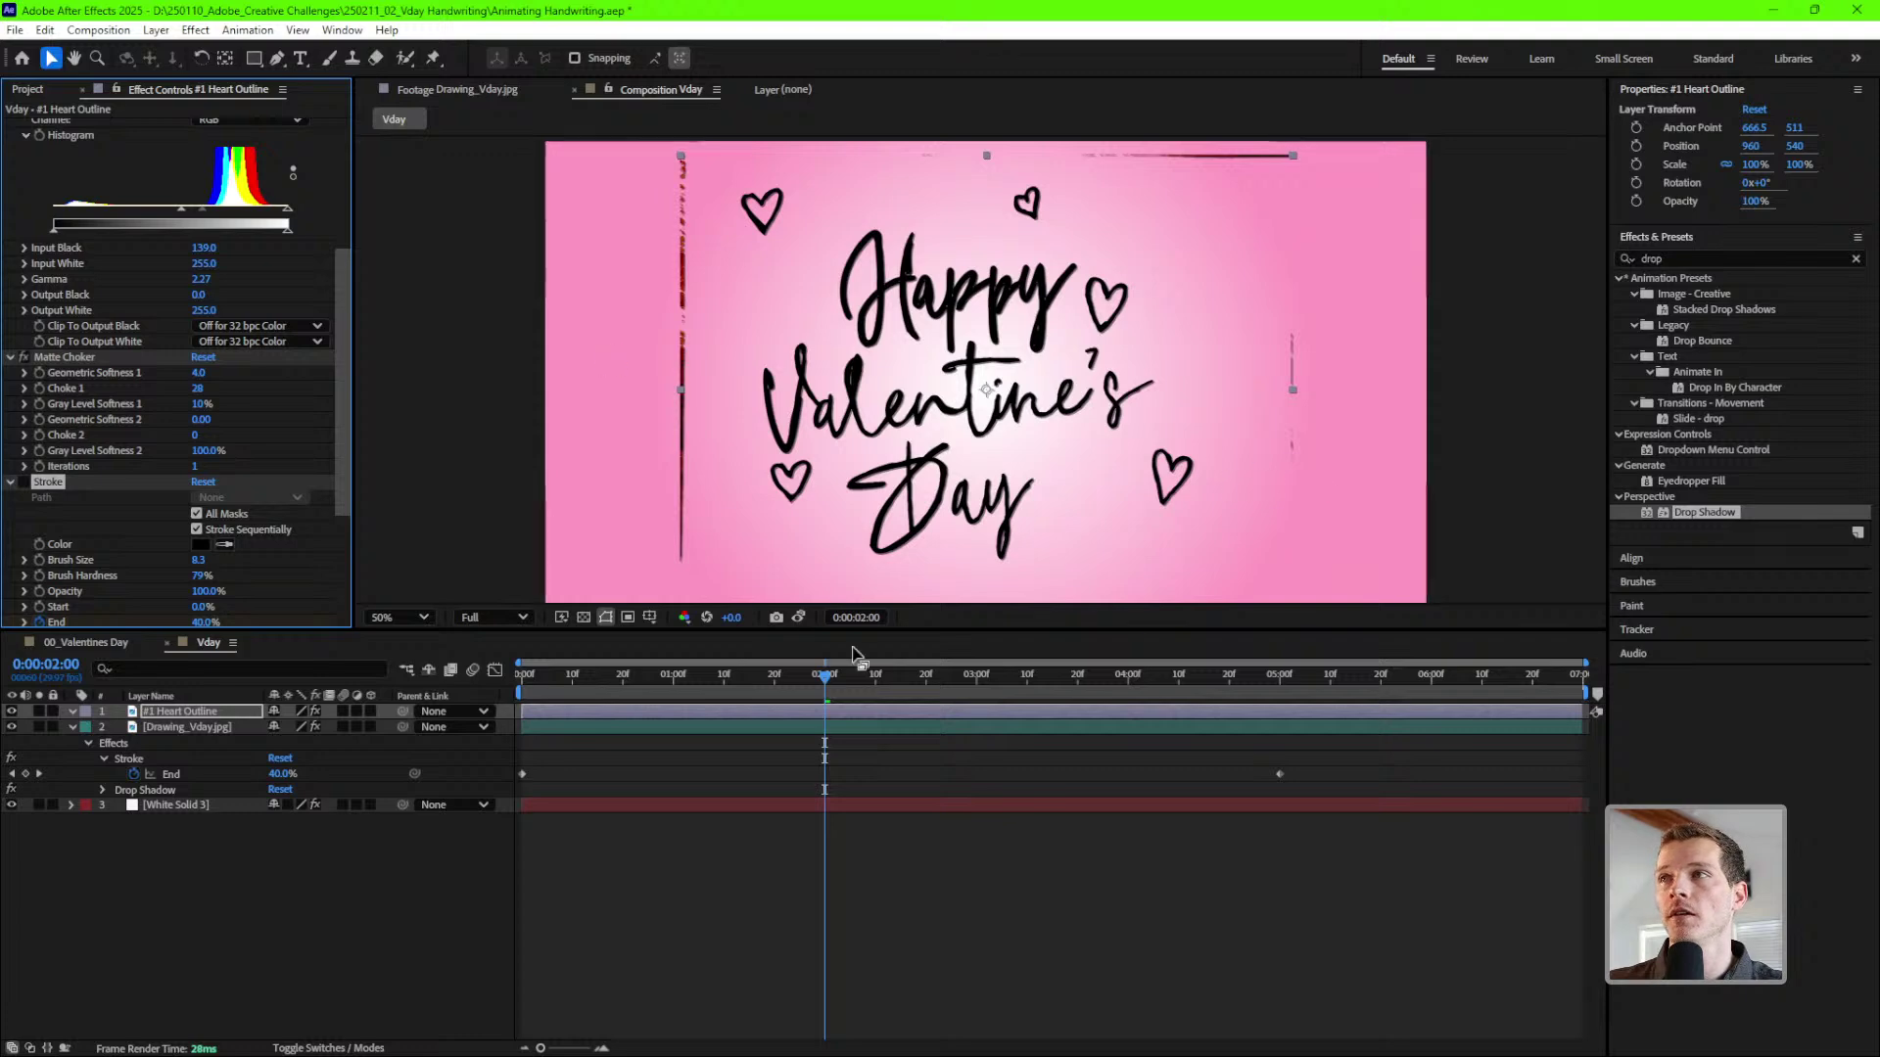
- Solo the #1 Heart Outline layer to inspect it on its own, and unsolo it again
left_click(181, 713)
left_click(39, 712)
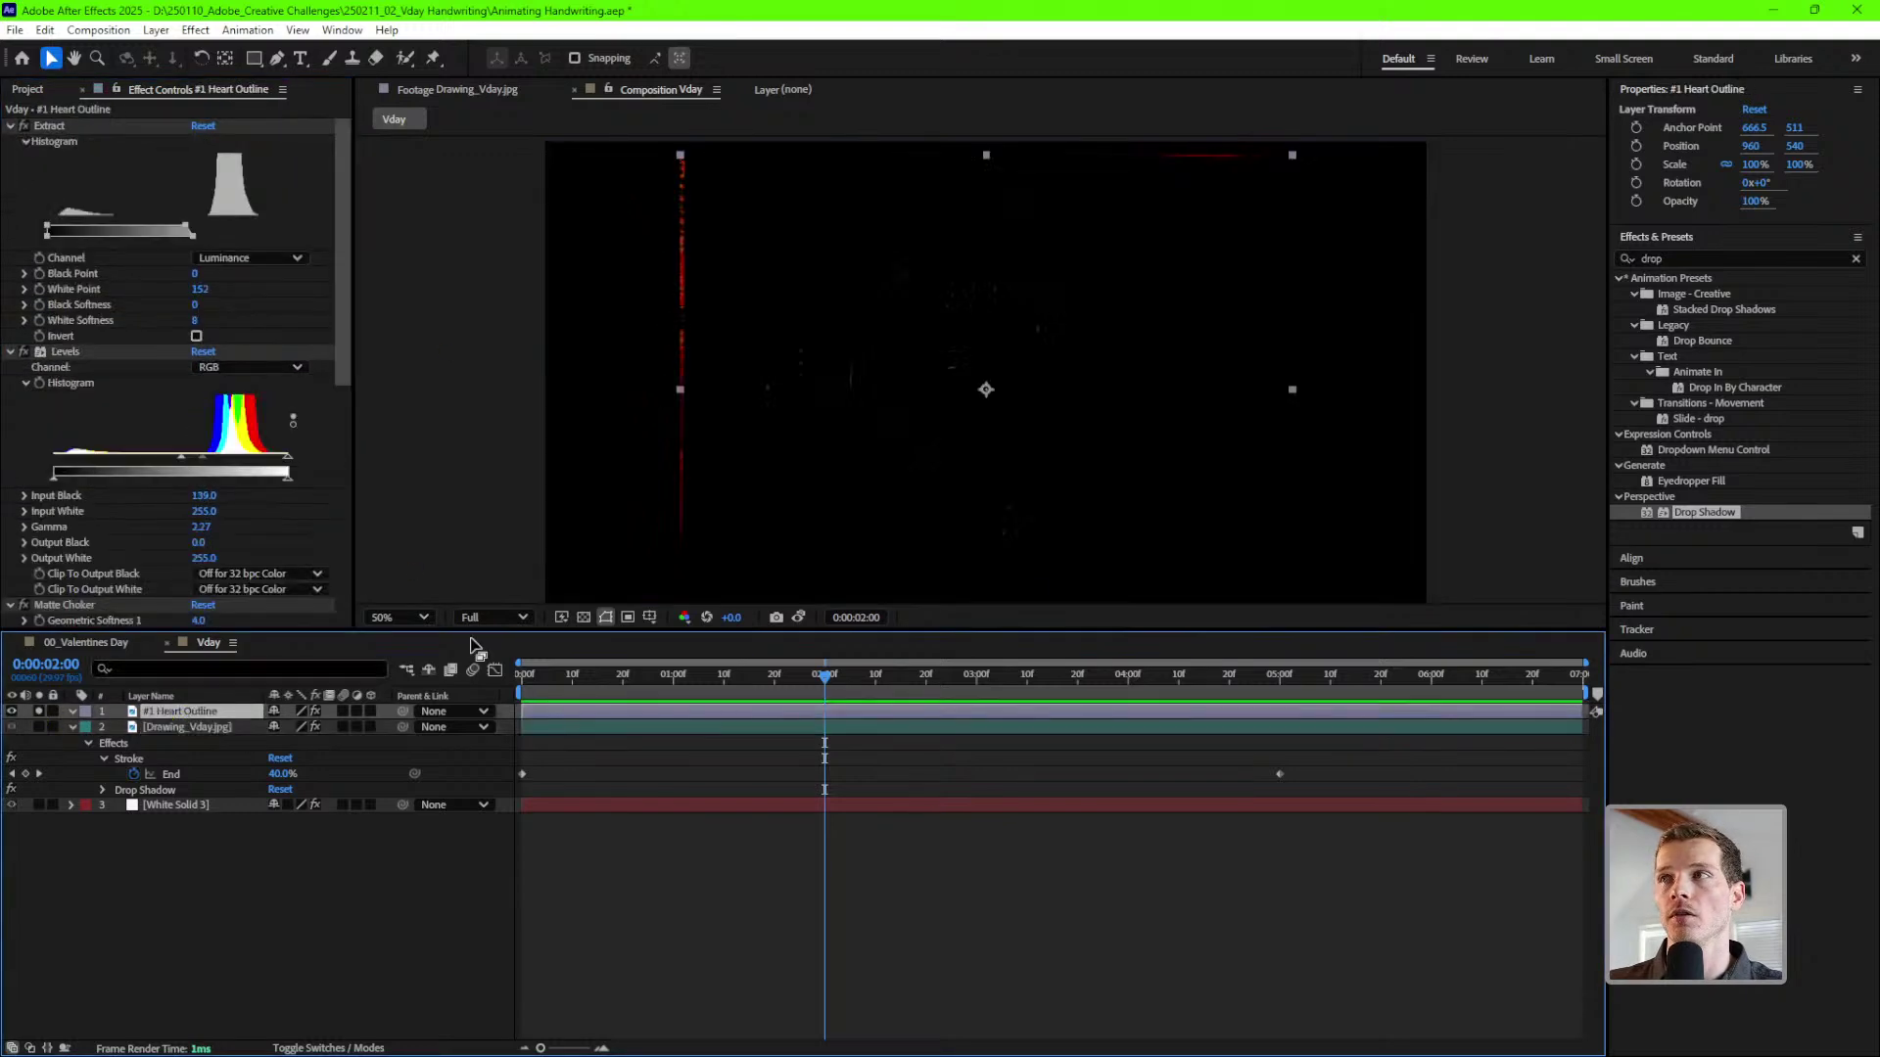
left_click(38, 712)
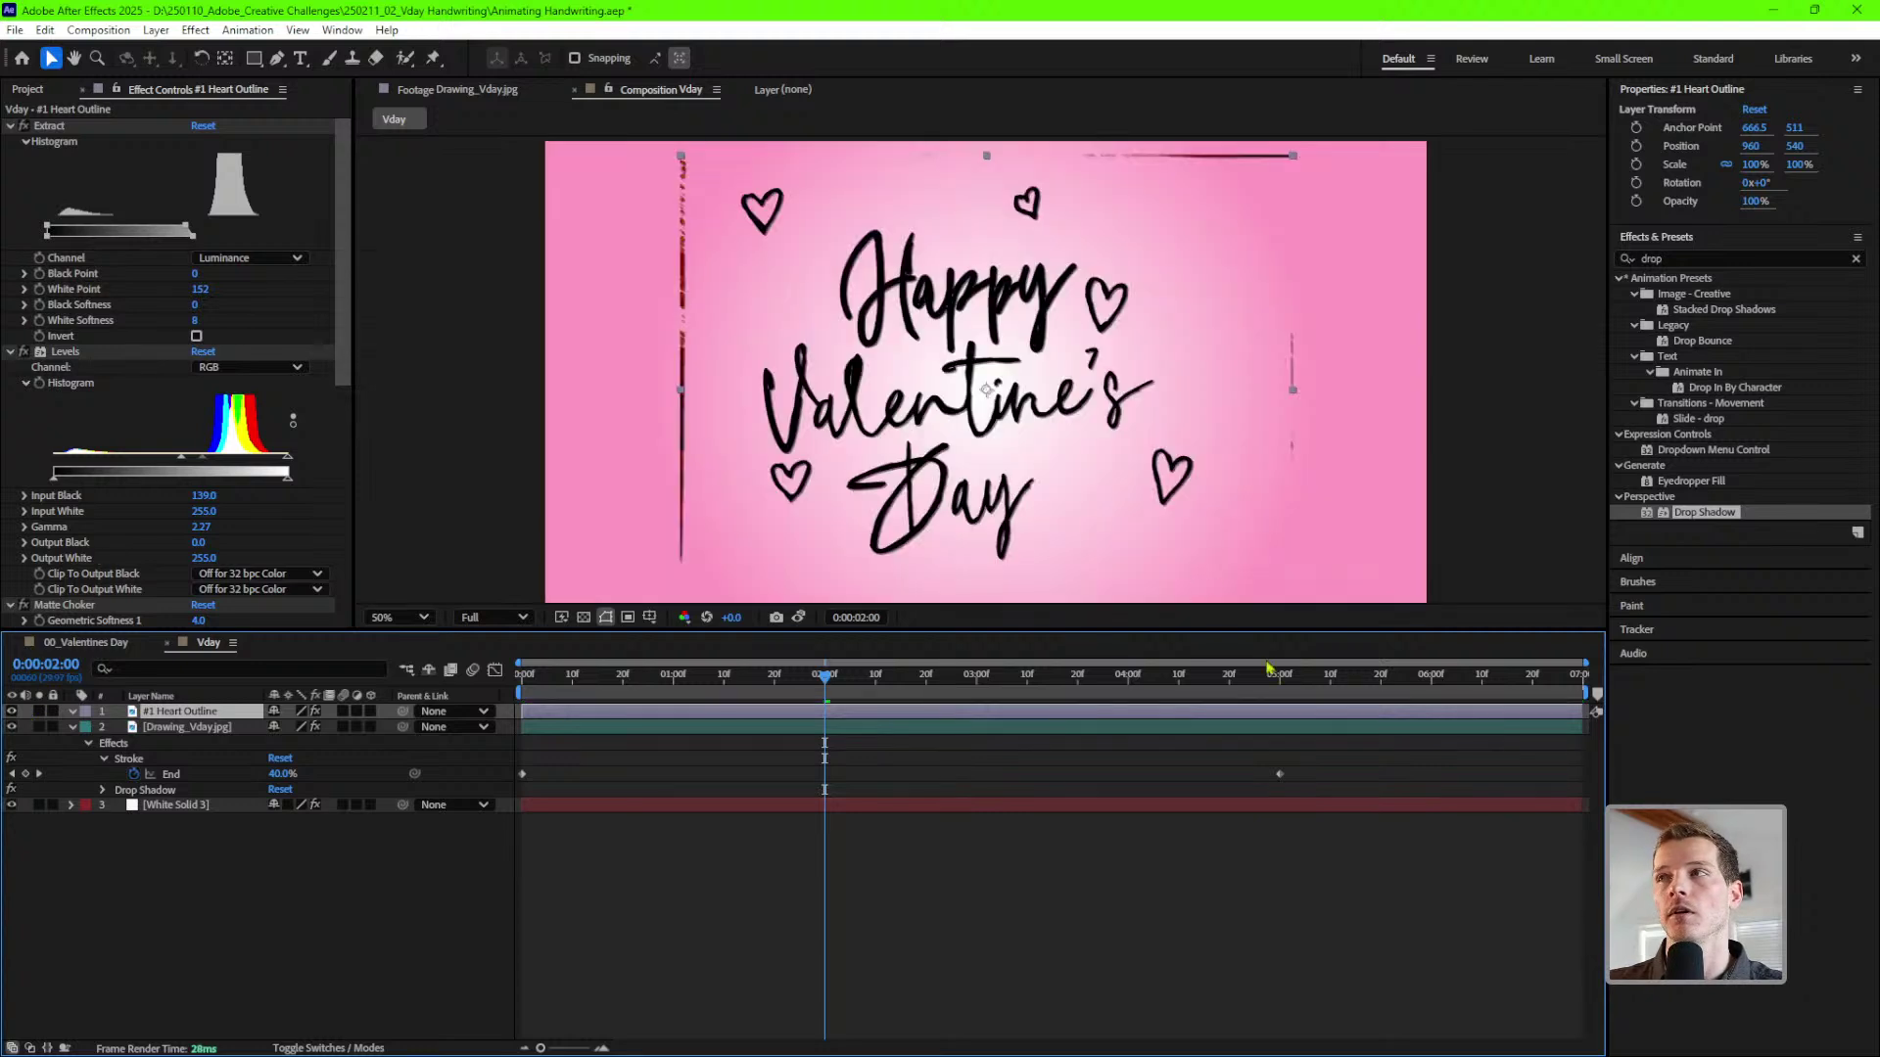
- Trace the heart beside the word Day with a Pen tool mask on the #1 Heart Outline layer
left_click(277, 58)
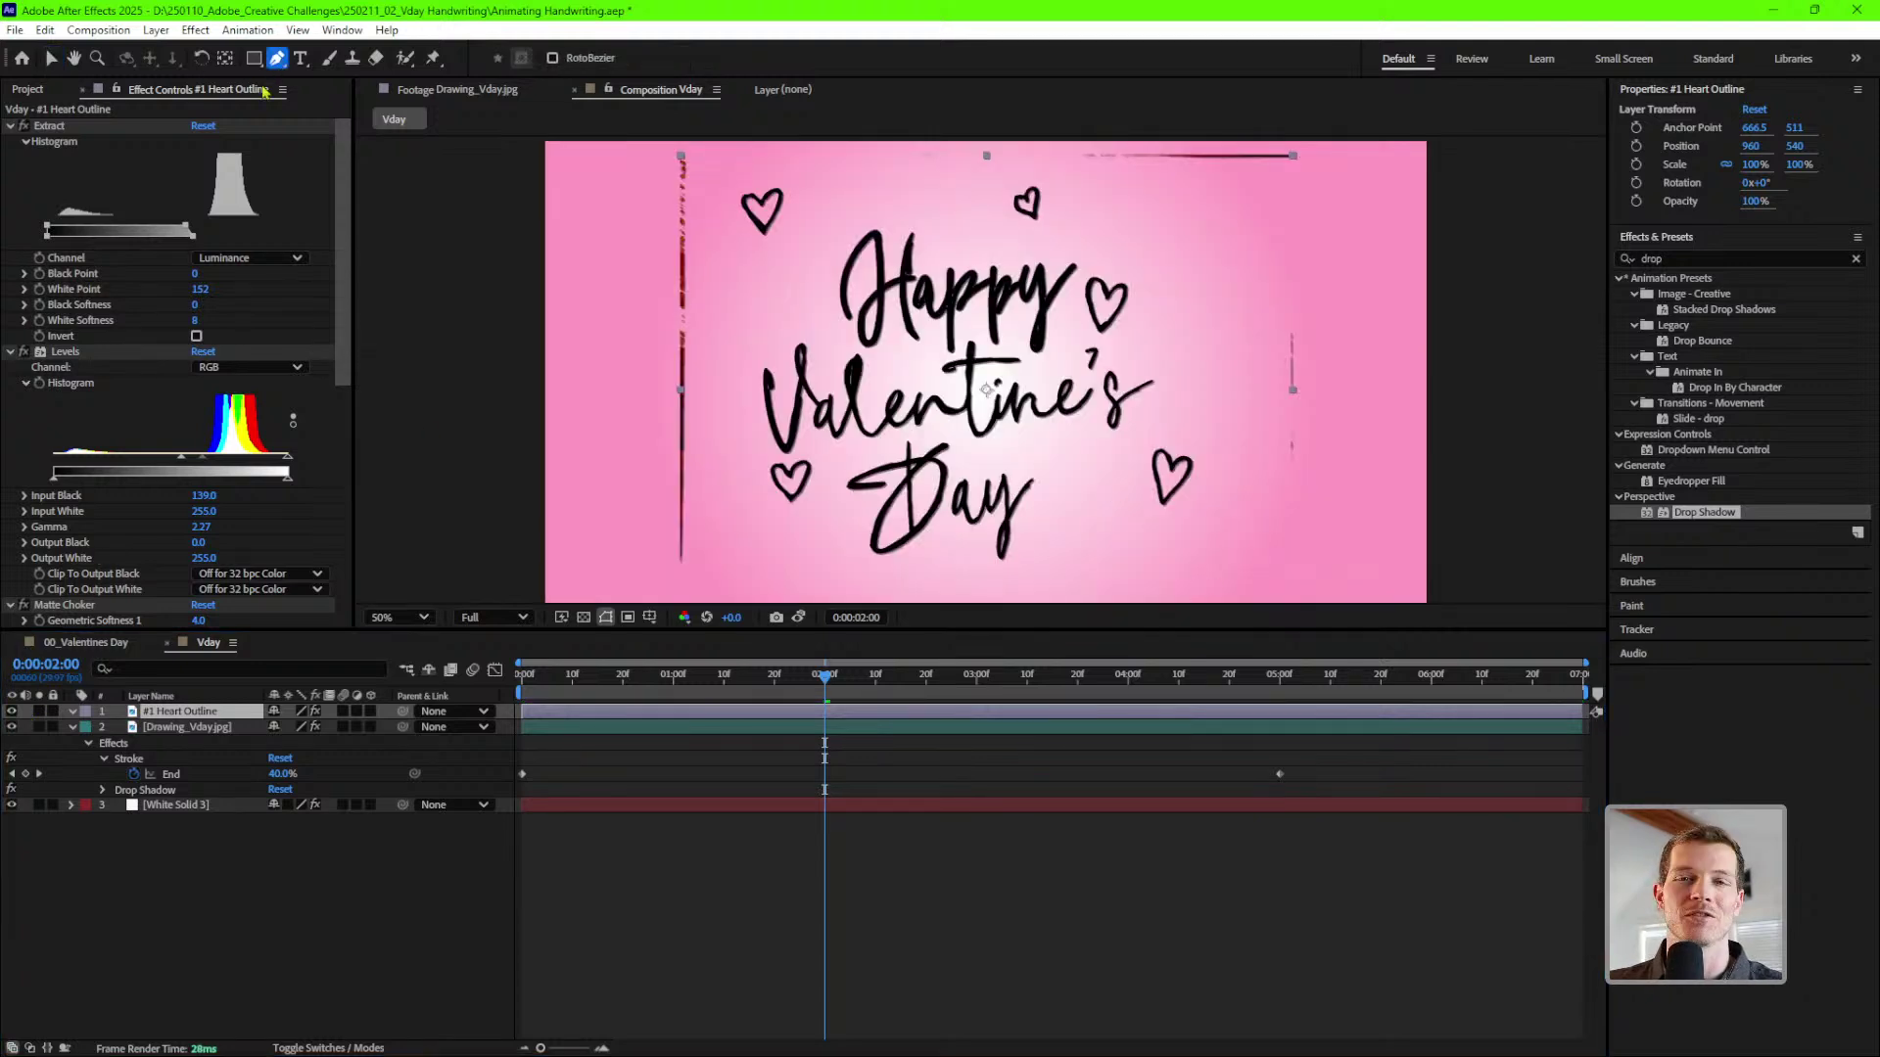
scroll(1091, 406, "up", 2)
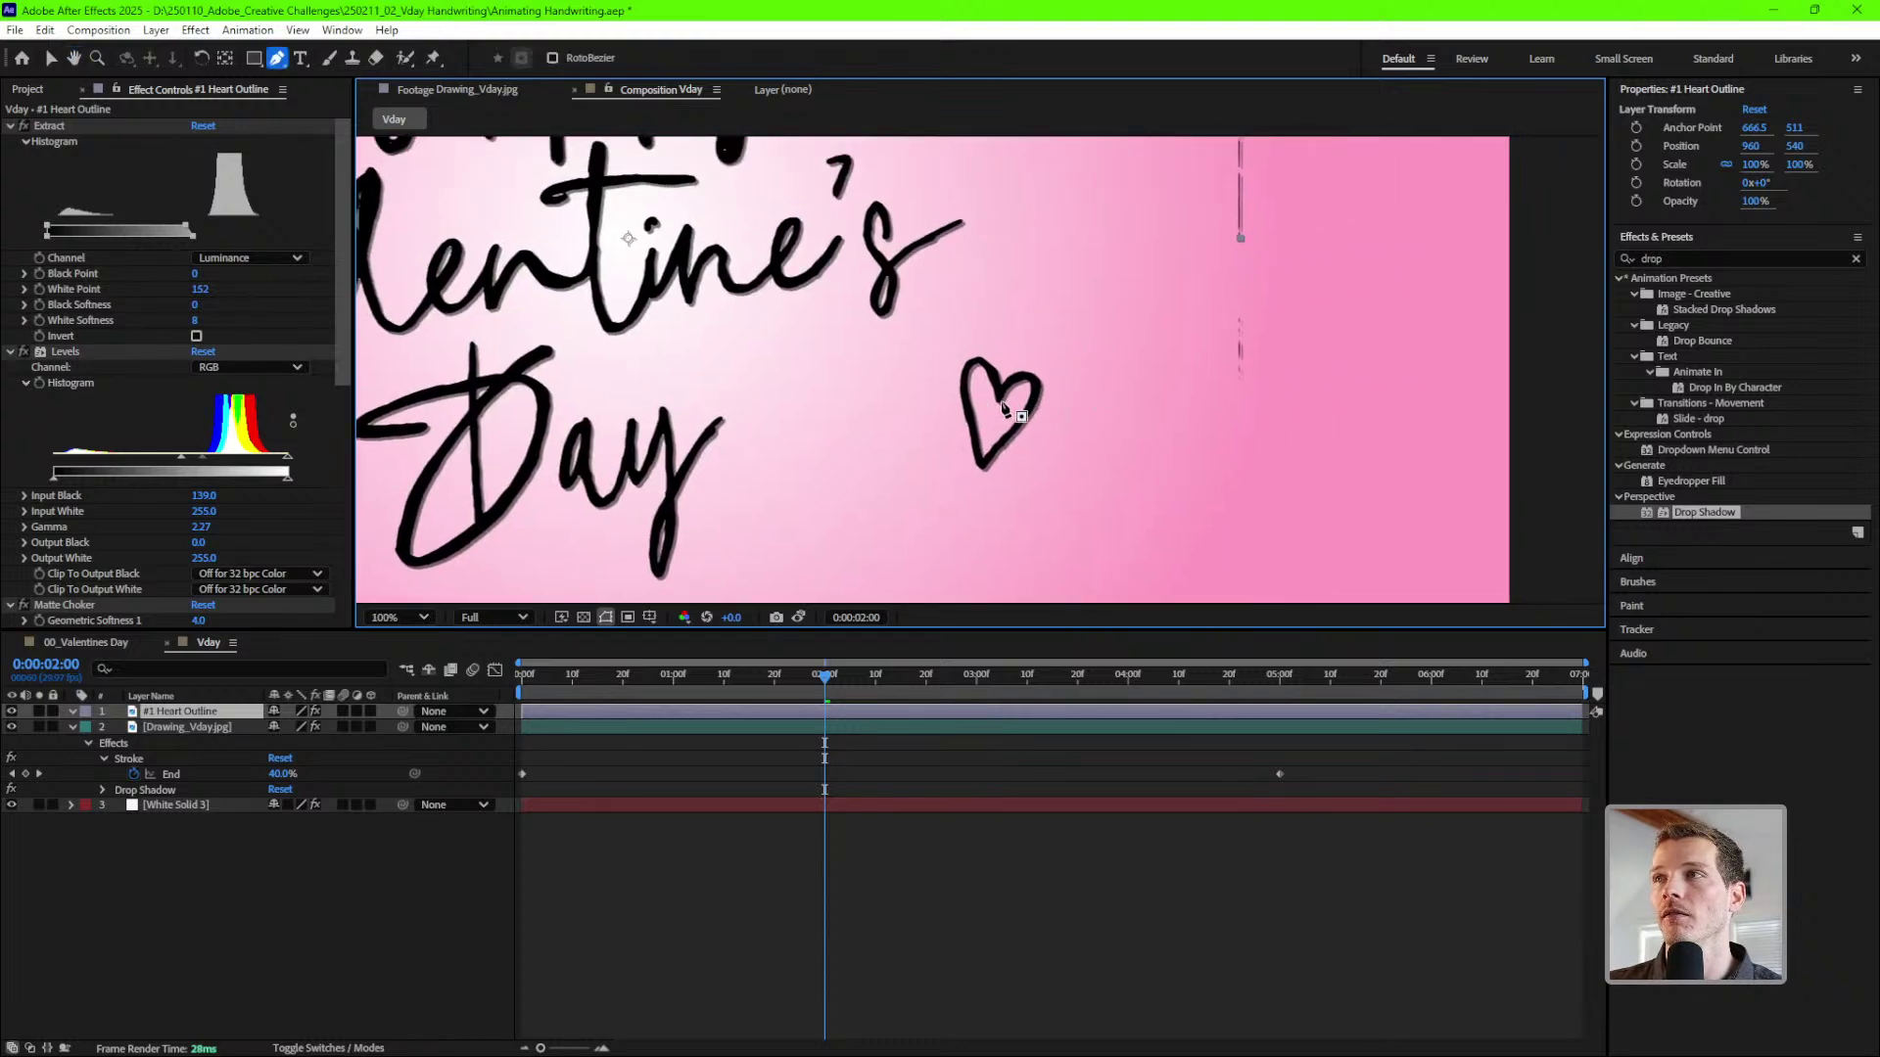
mouse_move(1000, 399)
left_mouse_down()
mouse_move(1033, 383)
mouse_move(1013, 434)
left_mouse_up()
left_click(987, 469)
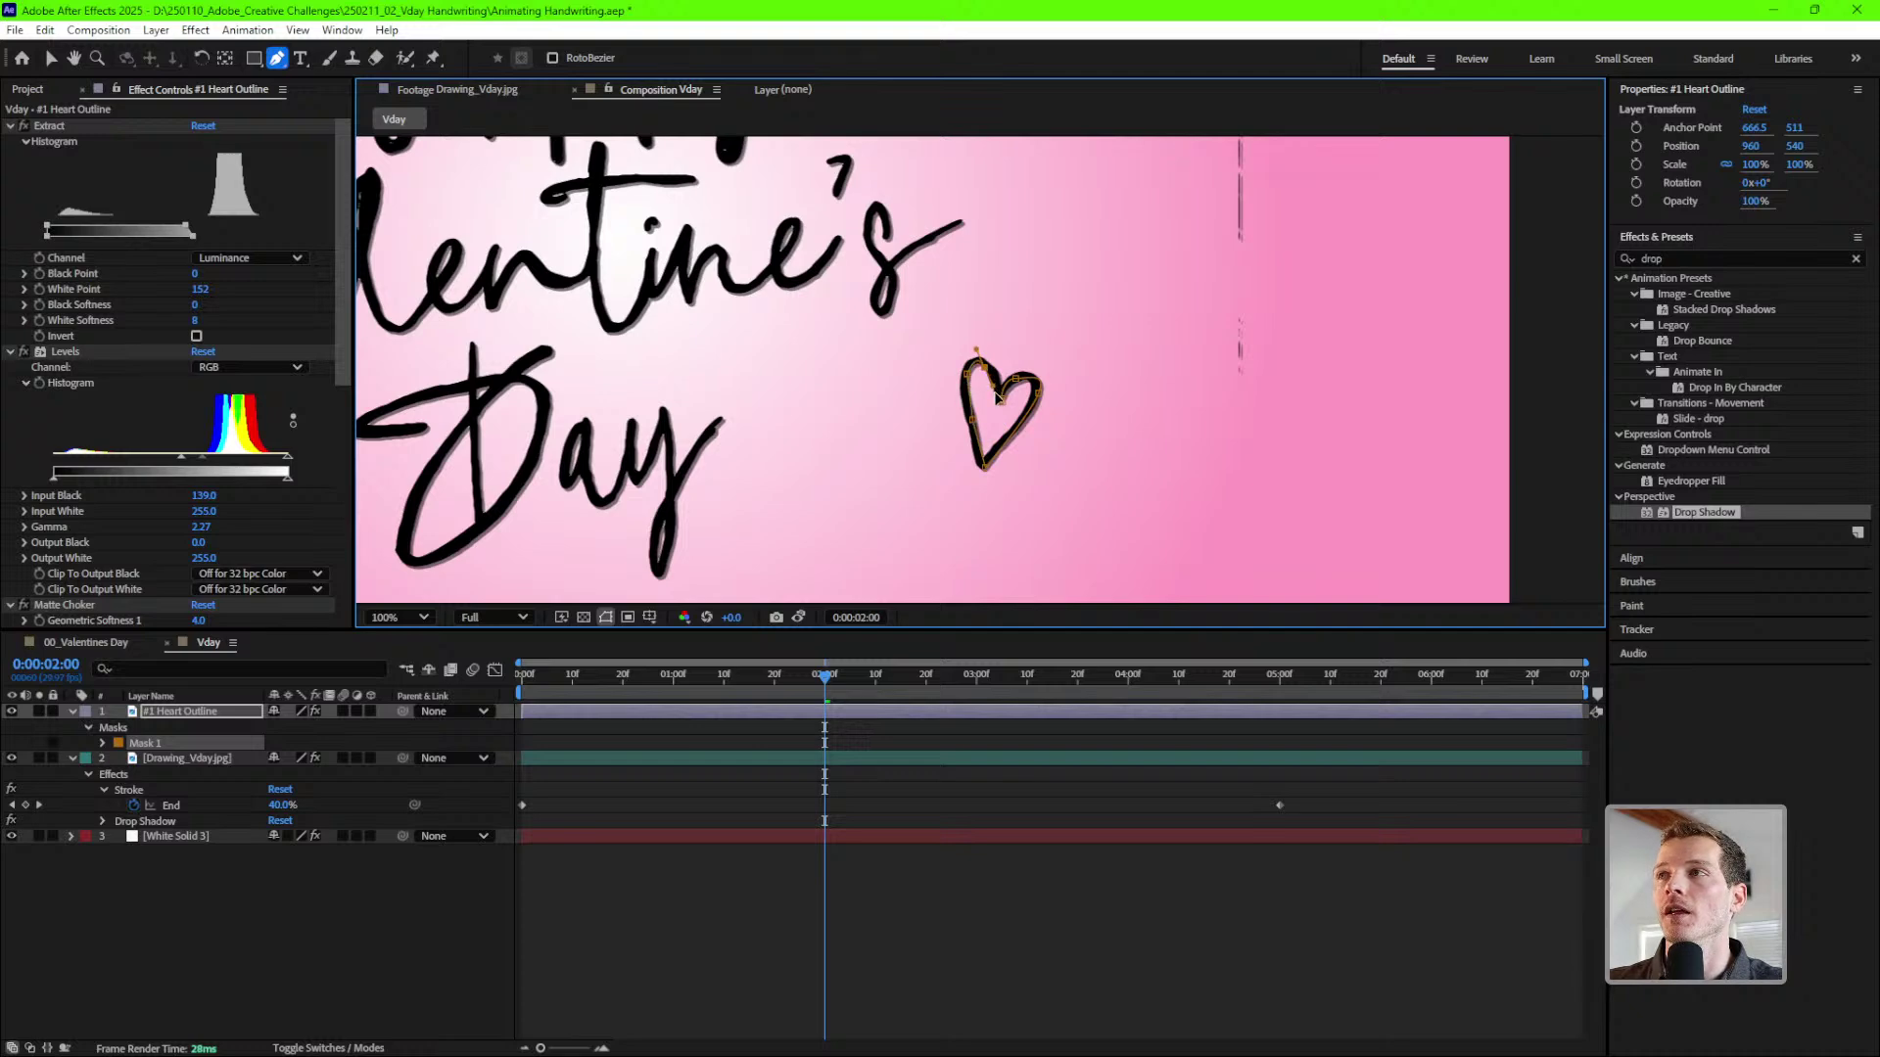
- Refine the heart mask by adding an end point in the notch and moving the left lobe's points onto the drawn line
scroll(998, 401, "up", 4)
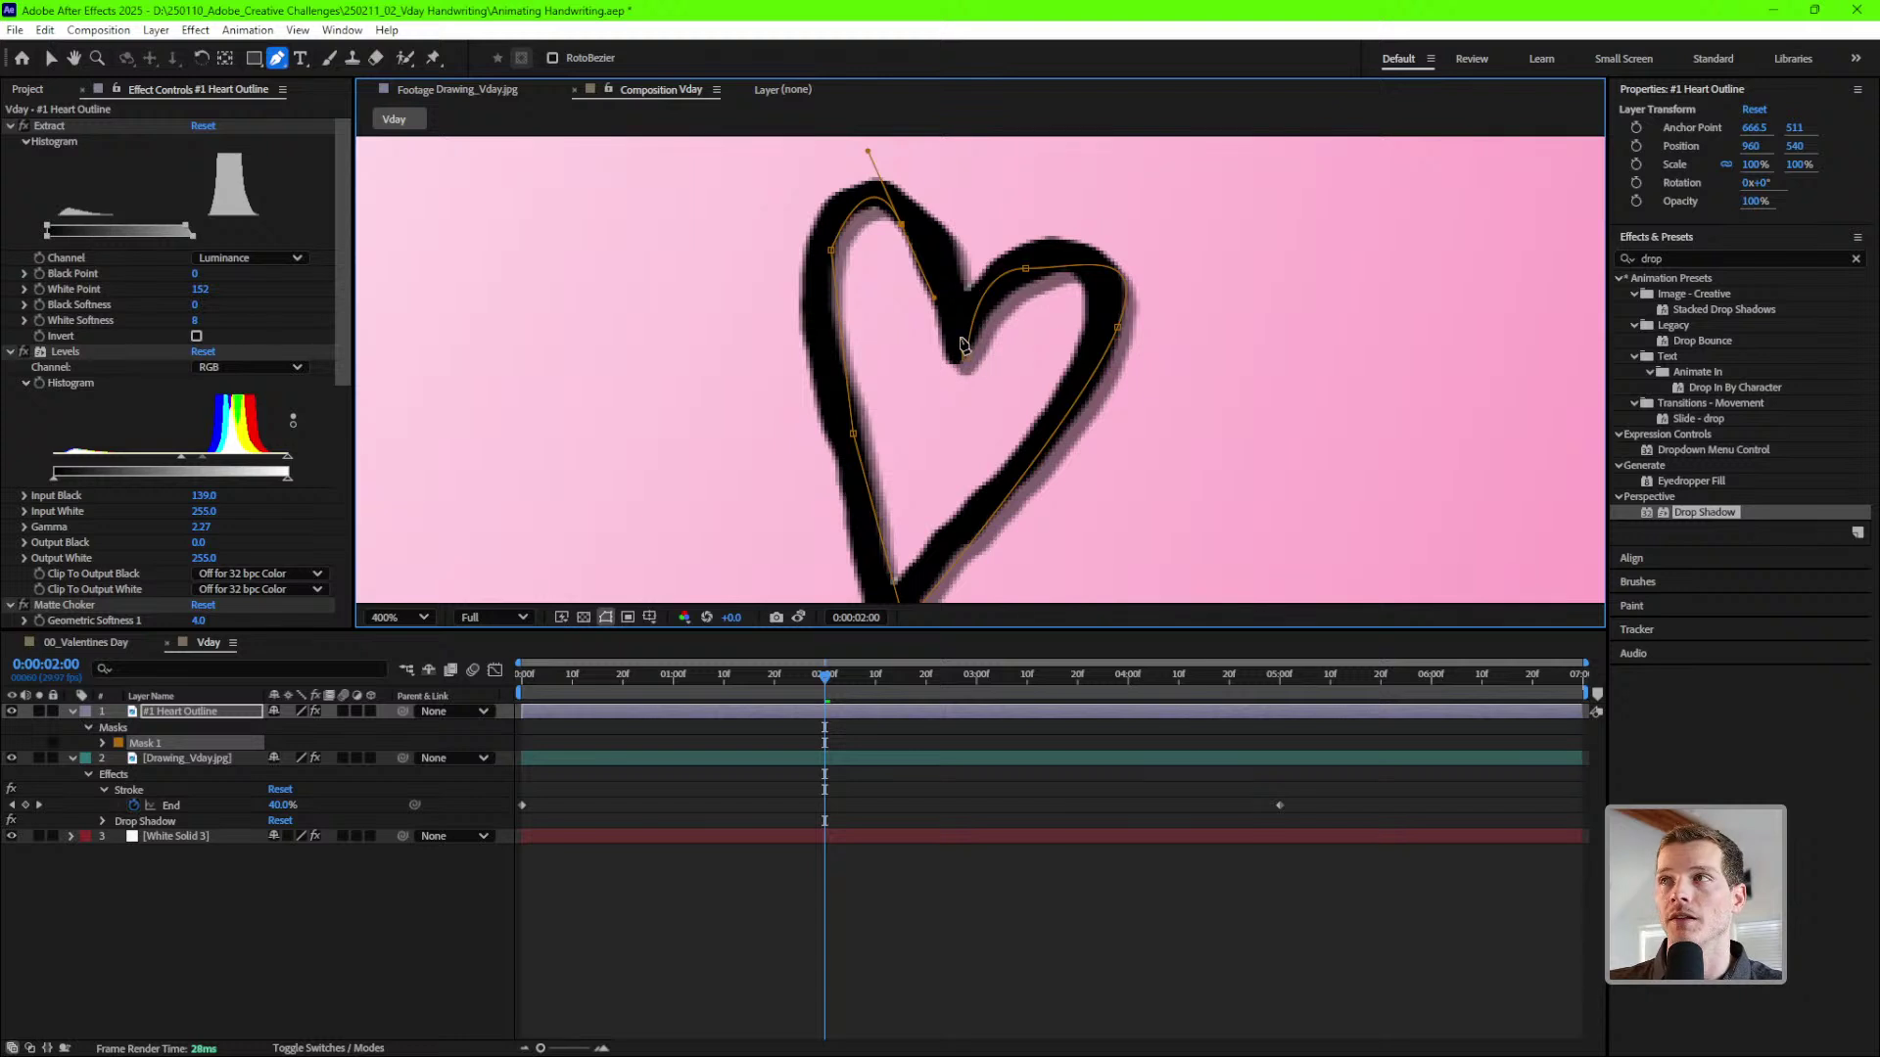
left_click(958, 340)
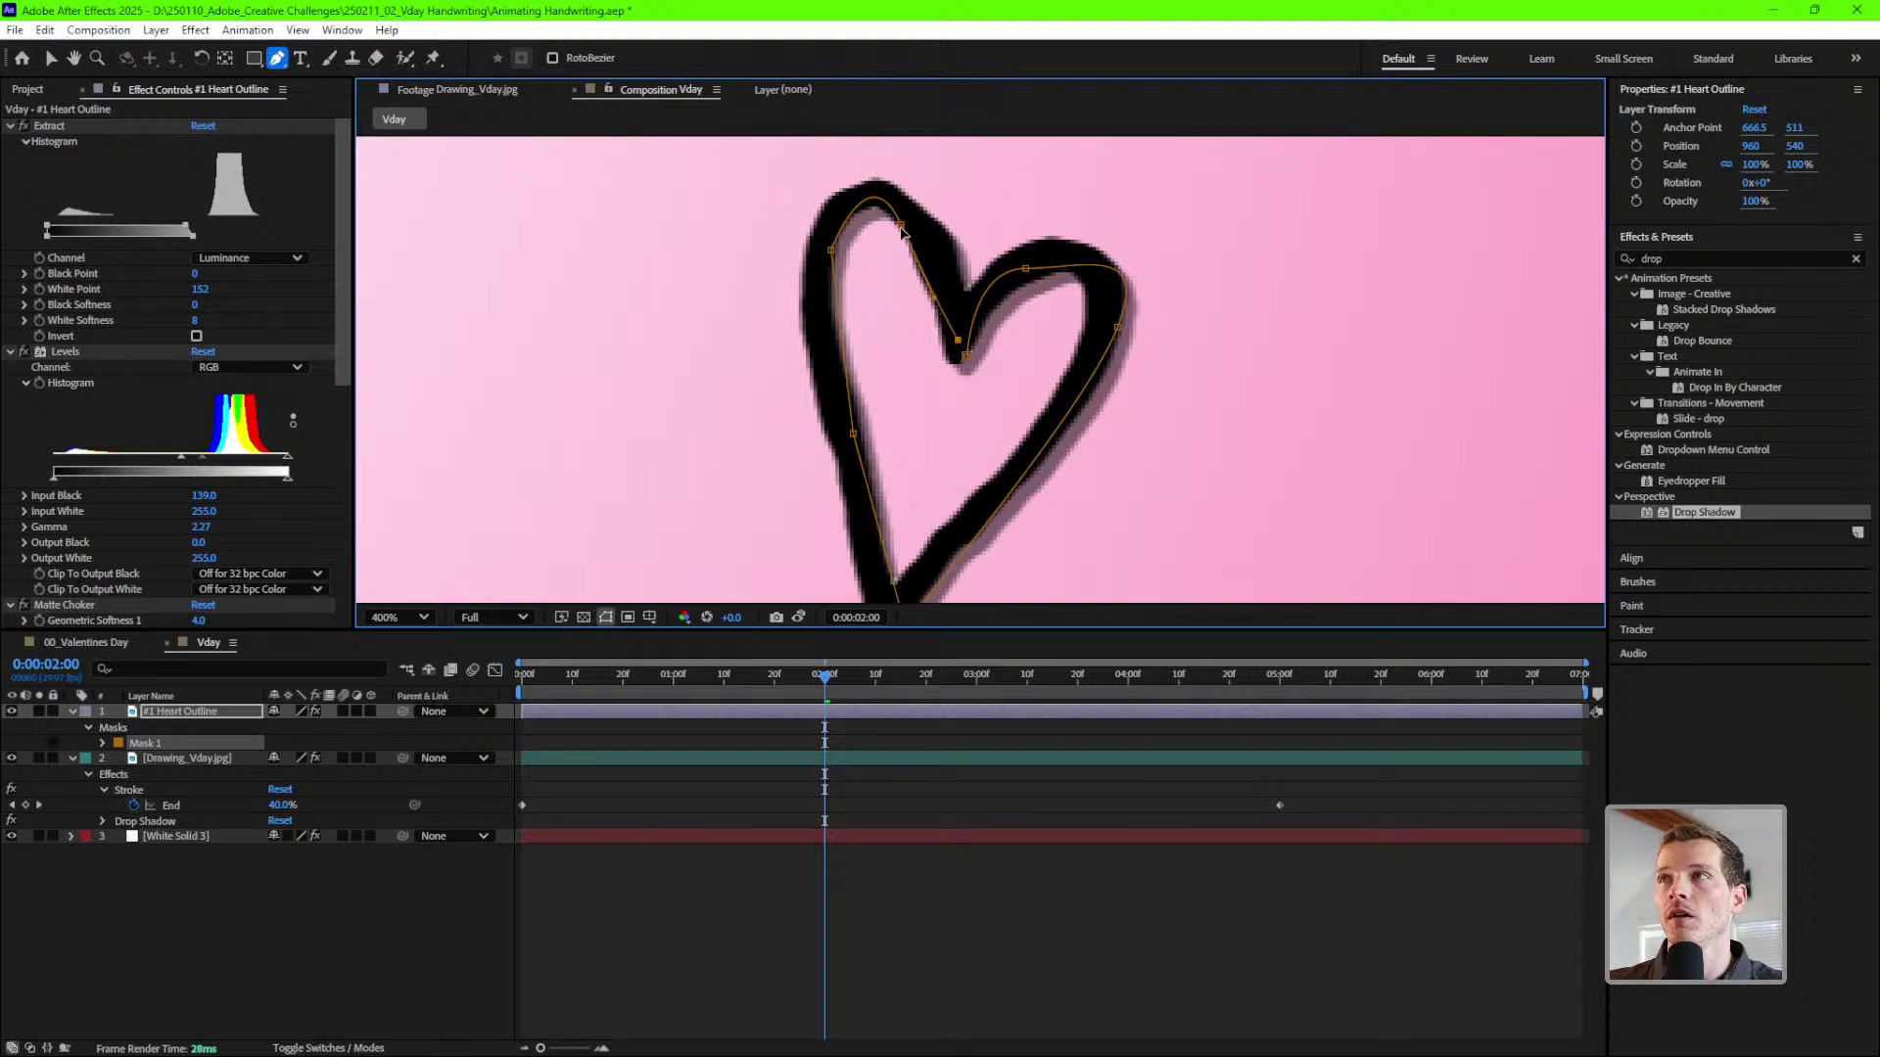
left_click_drag(900, 224, 819, 251)
left_click_drag(851, 437, 840, 434)
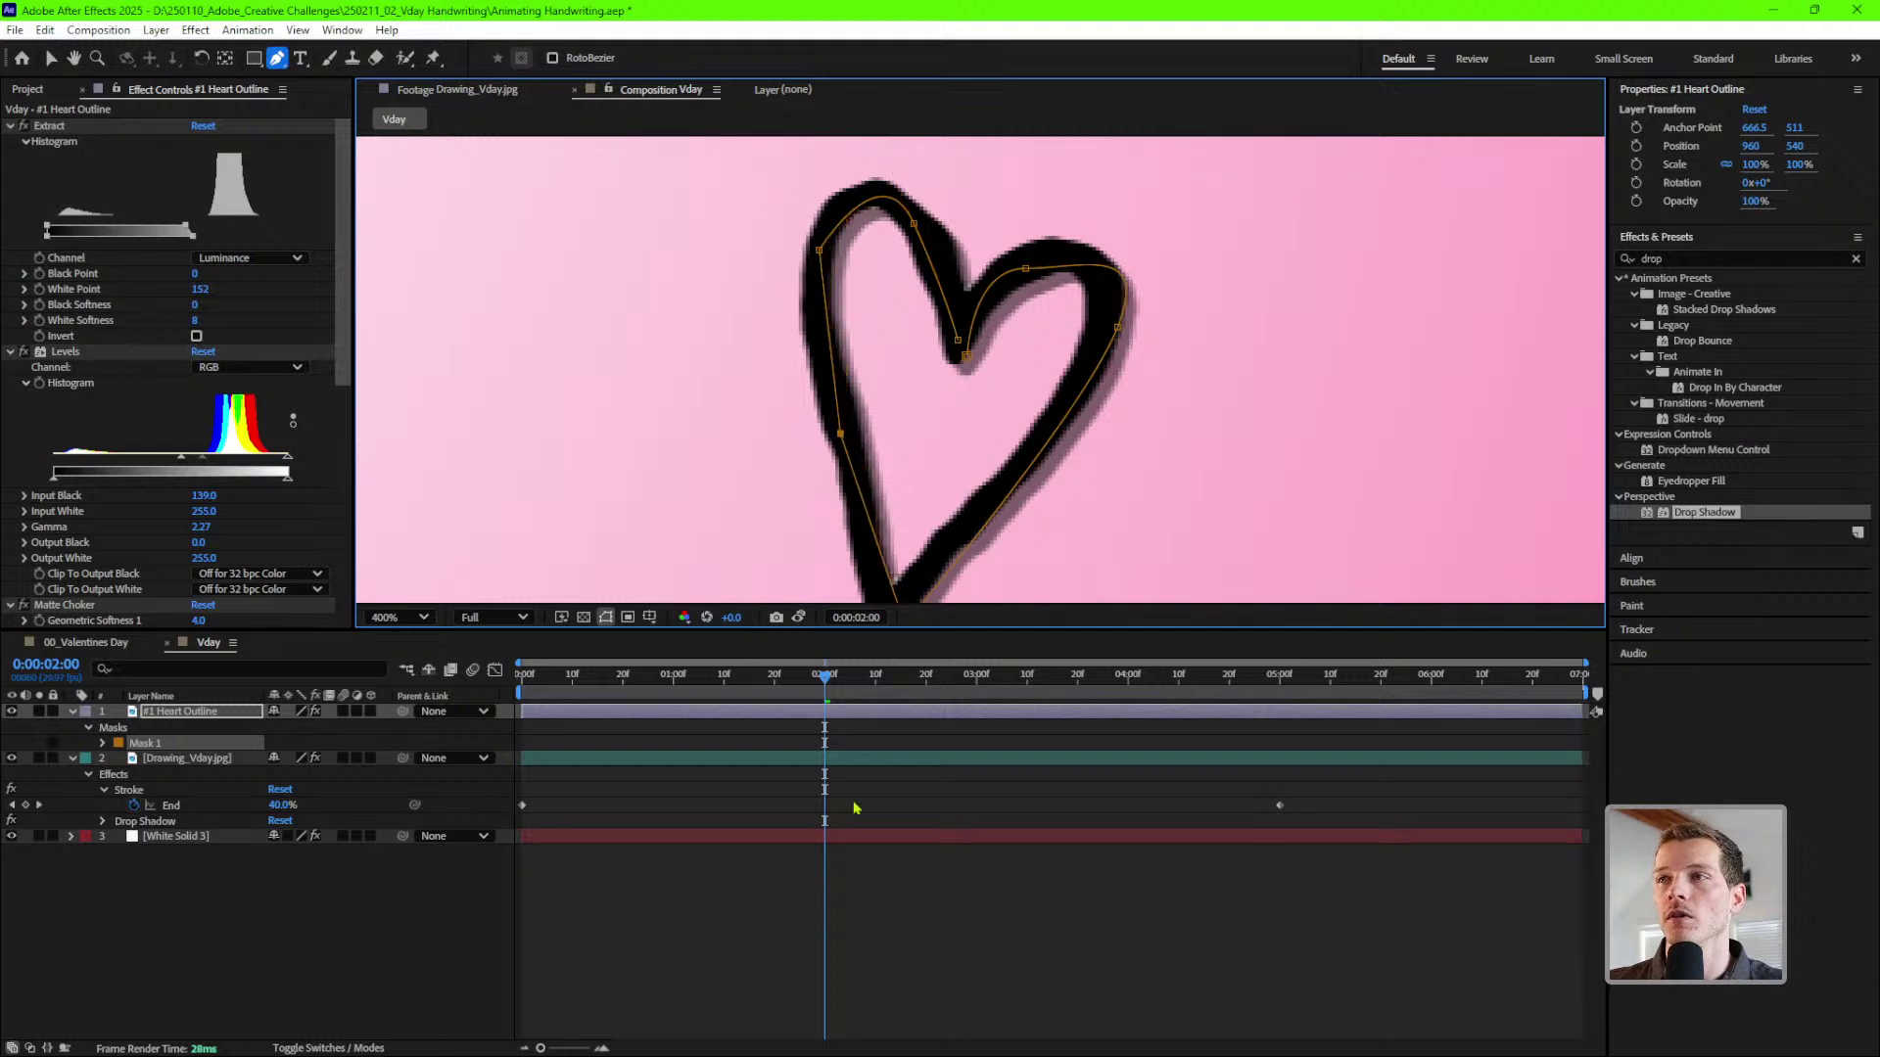
- Reveal the #1 Heart Outline layer's Stroke End keyframes and move the last one from five seconds to about one second
left_click(831, 722)
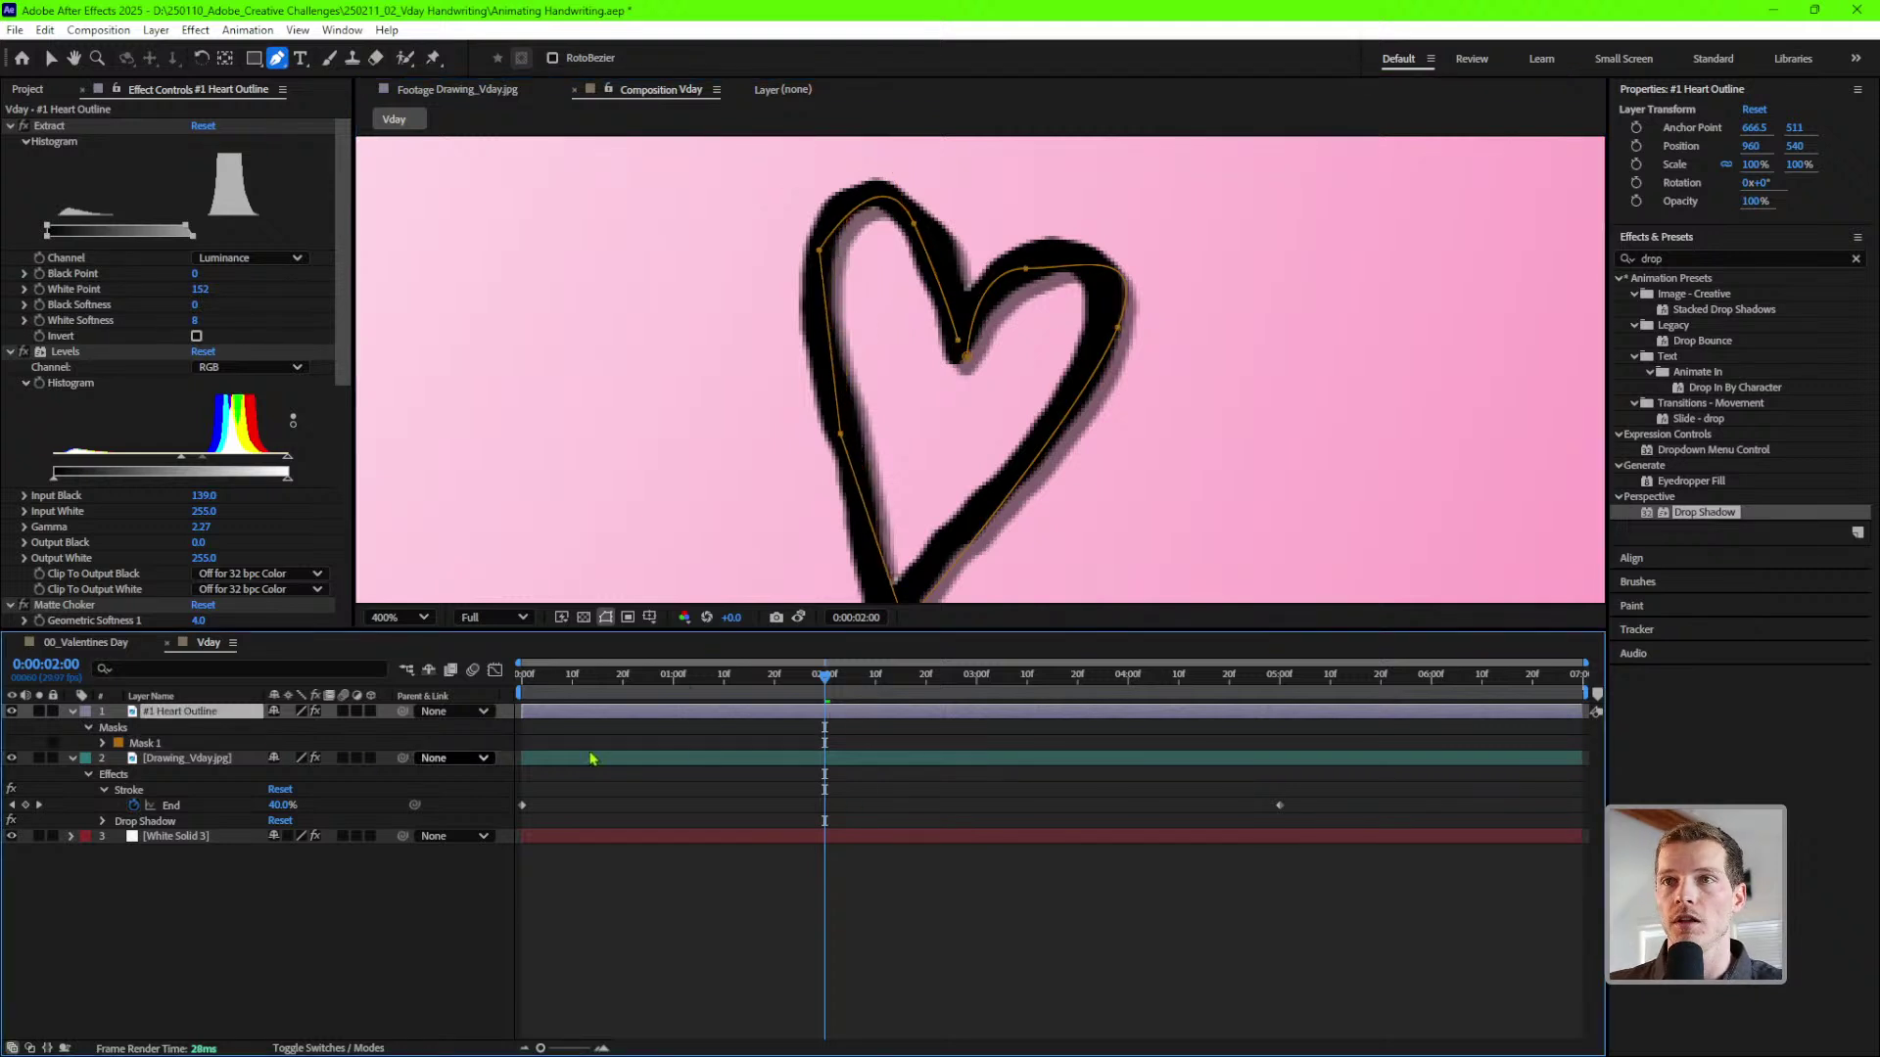
key("ctrl+v")
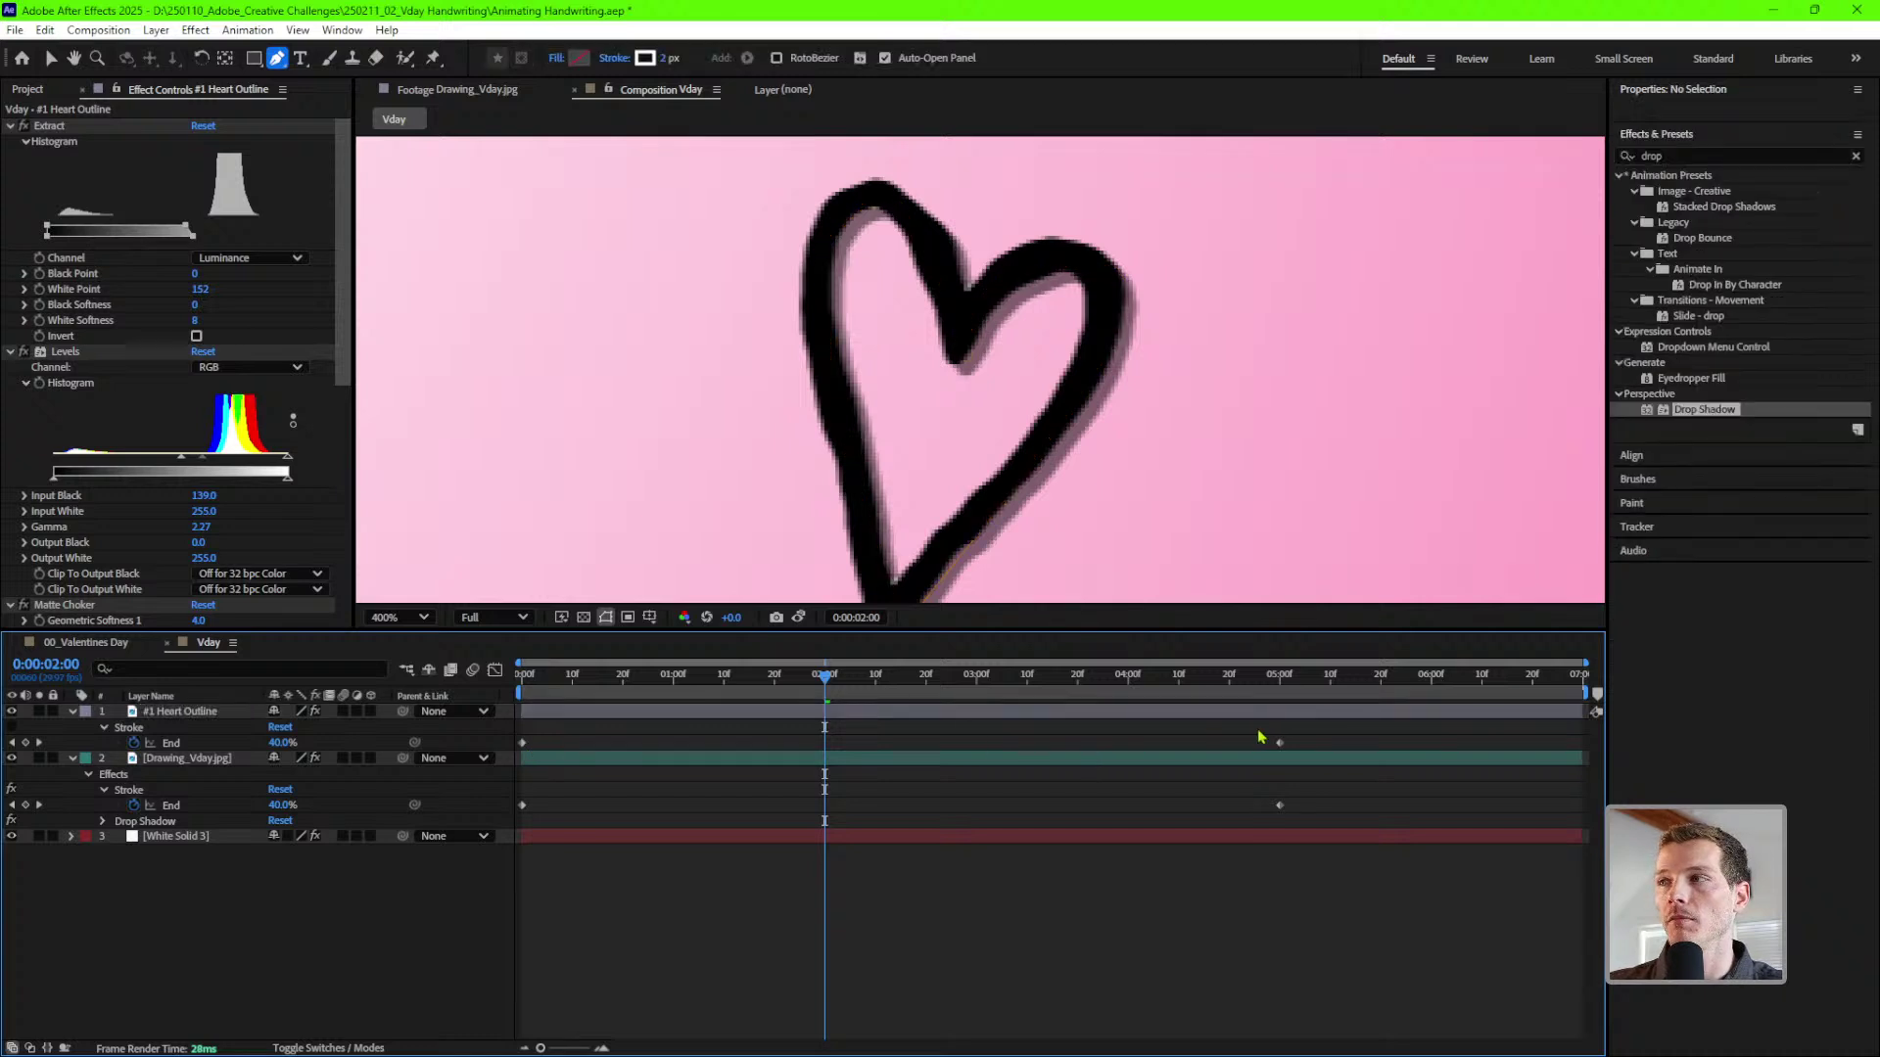
left_click(1281, 743)
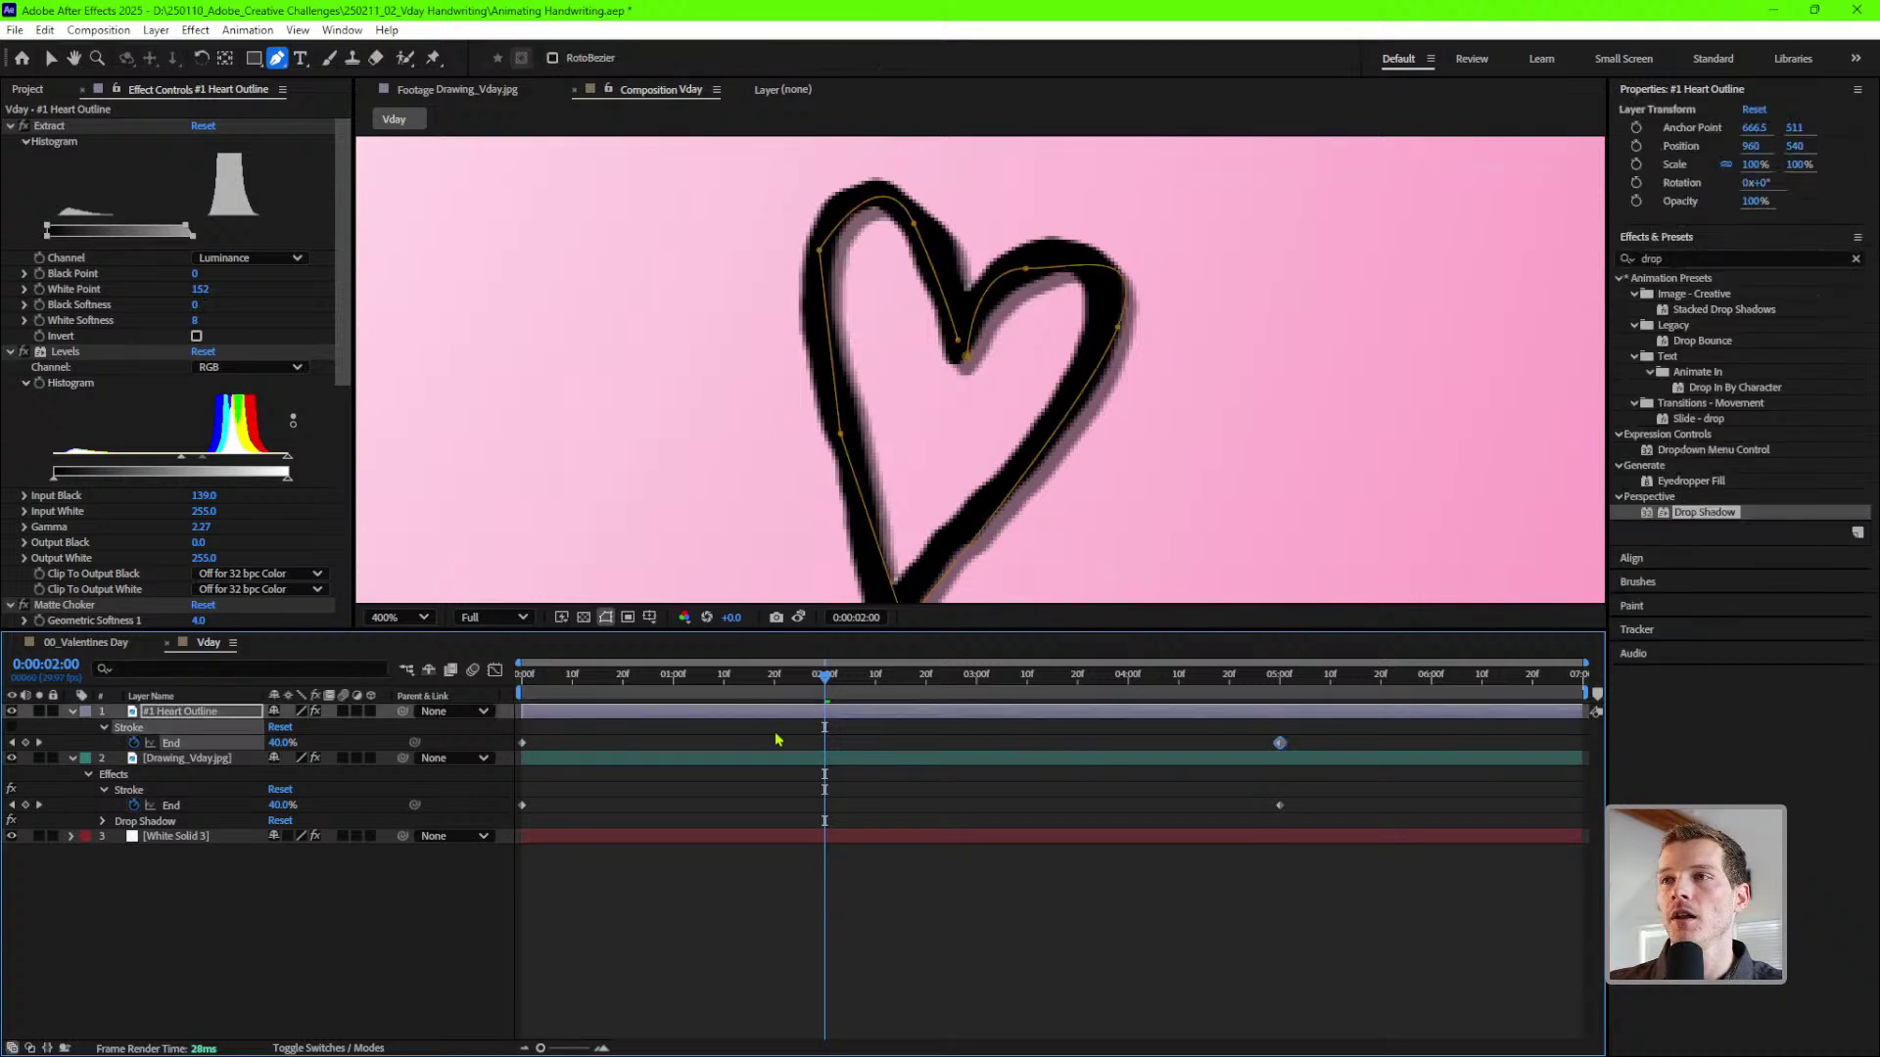
left_click_drag(1280, 743, 522, 680)
left_click(716, 744)
- Turn the Stroke effect back on for the #1 Heart Outline layer
scroll(1046, 399, "down", 1)
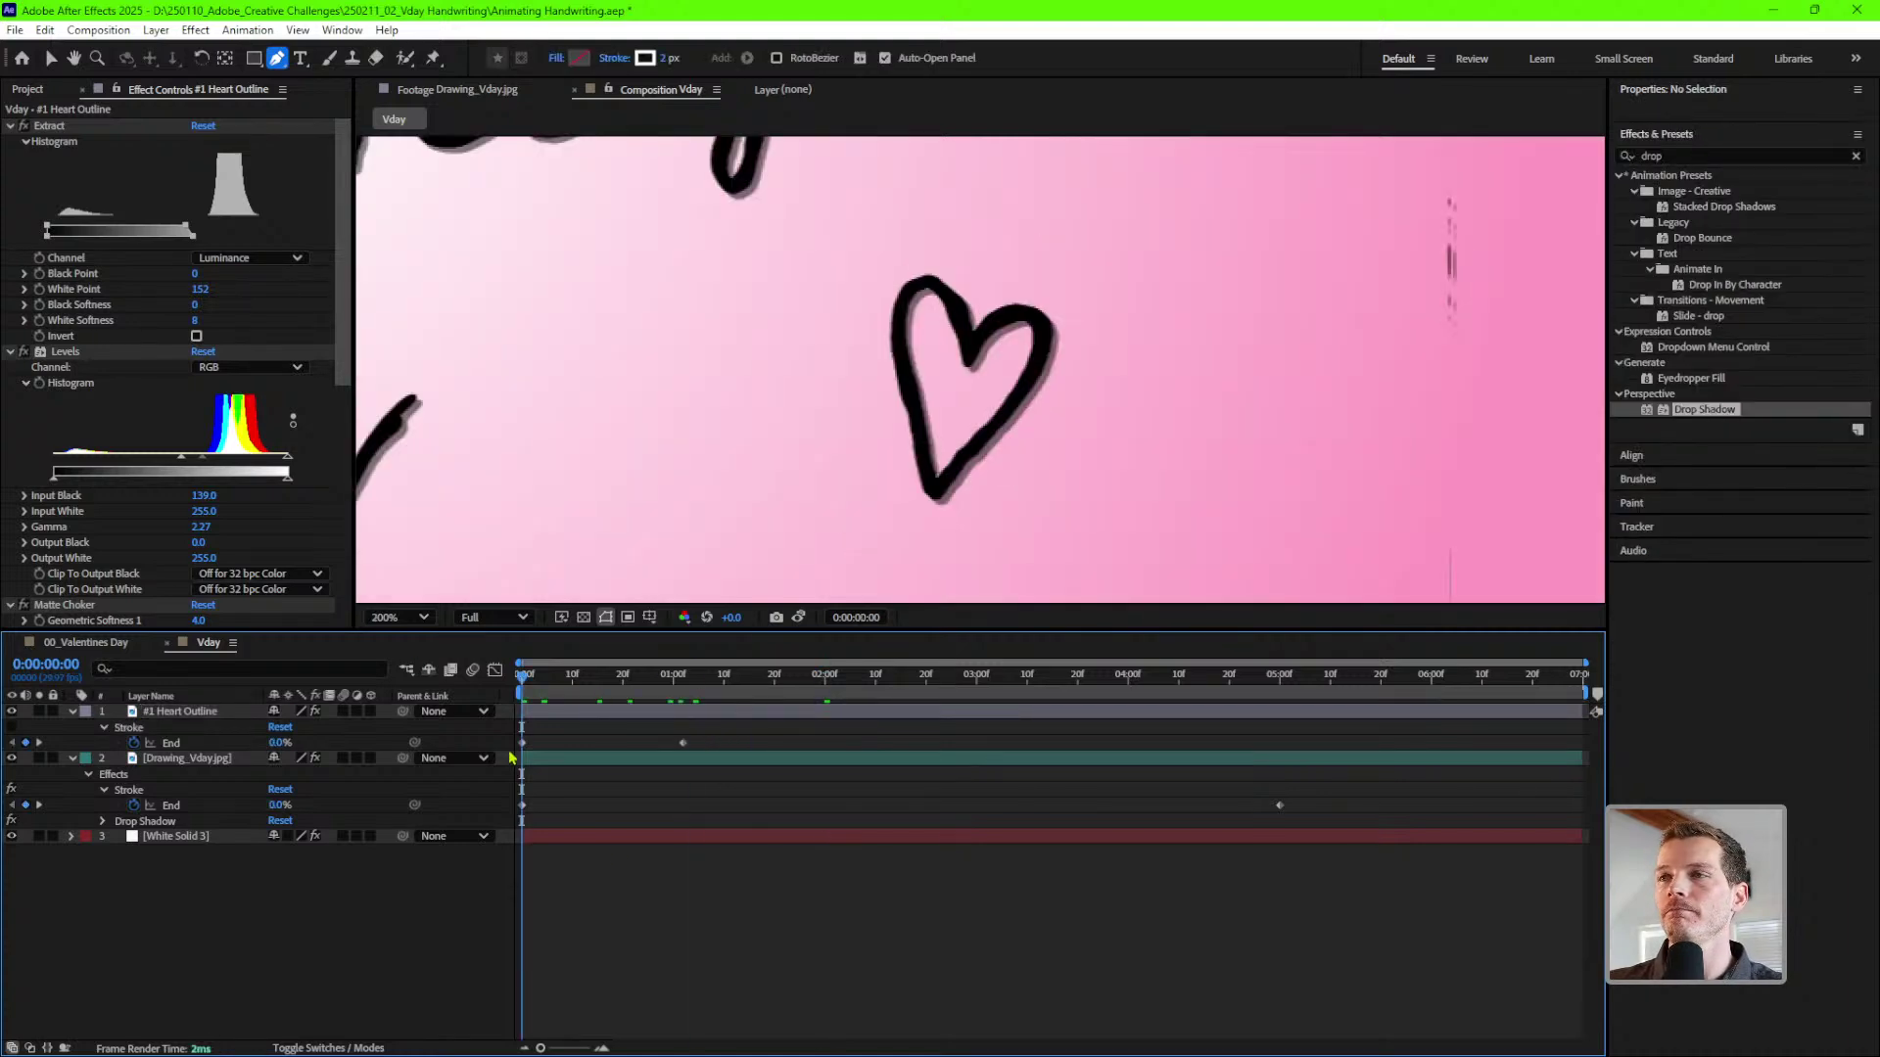
key("comma")
key("comma")
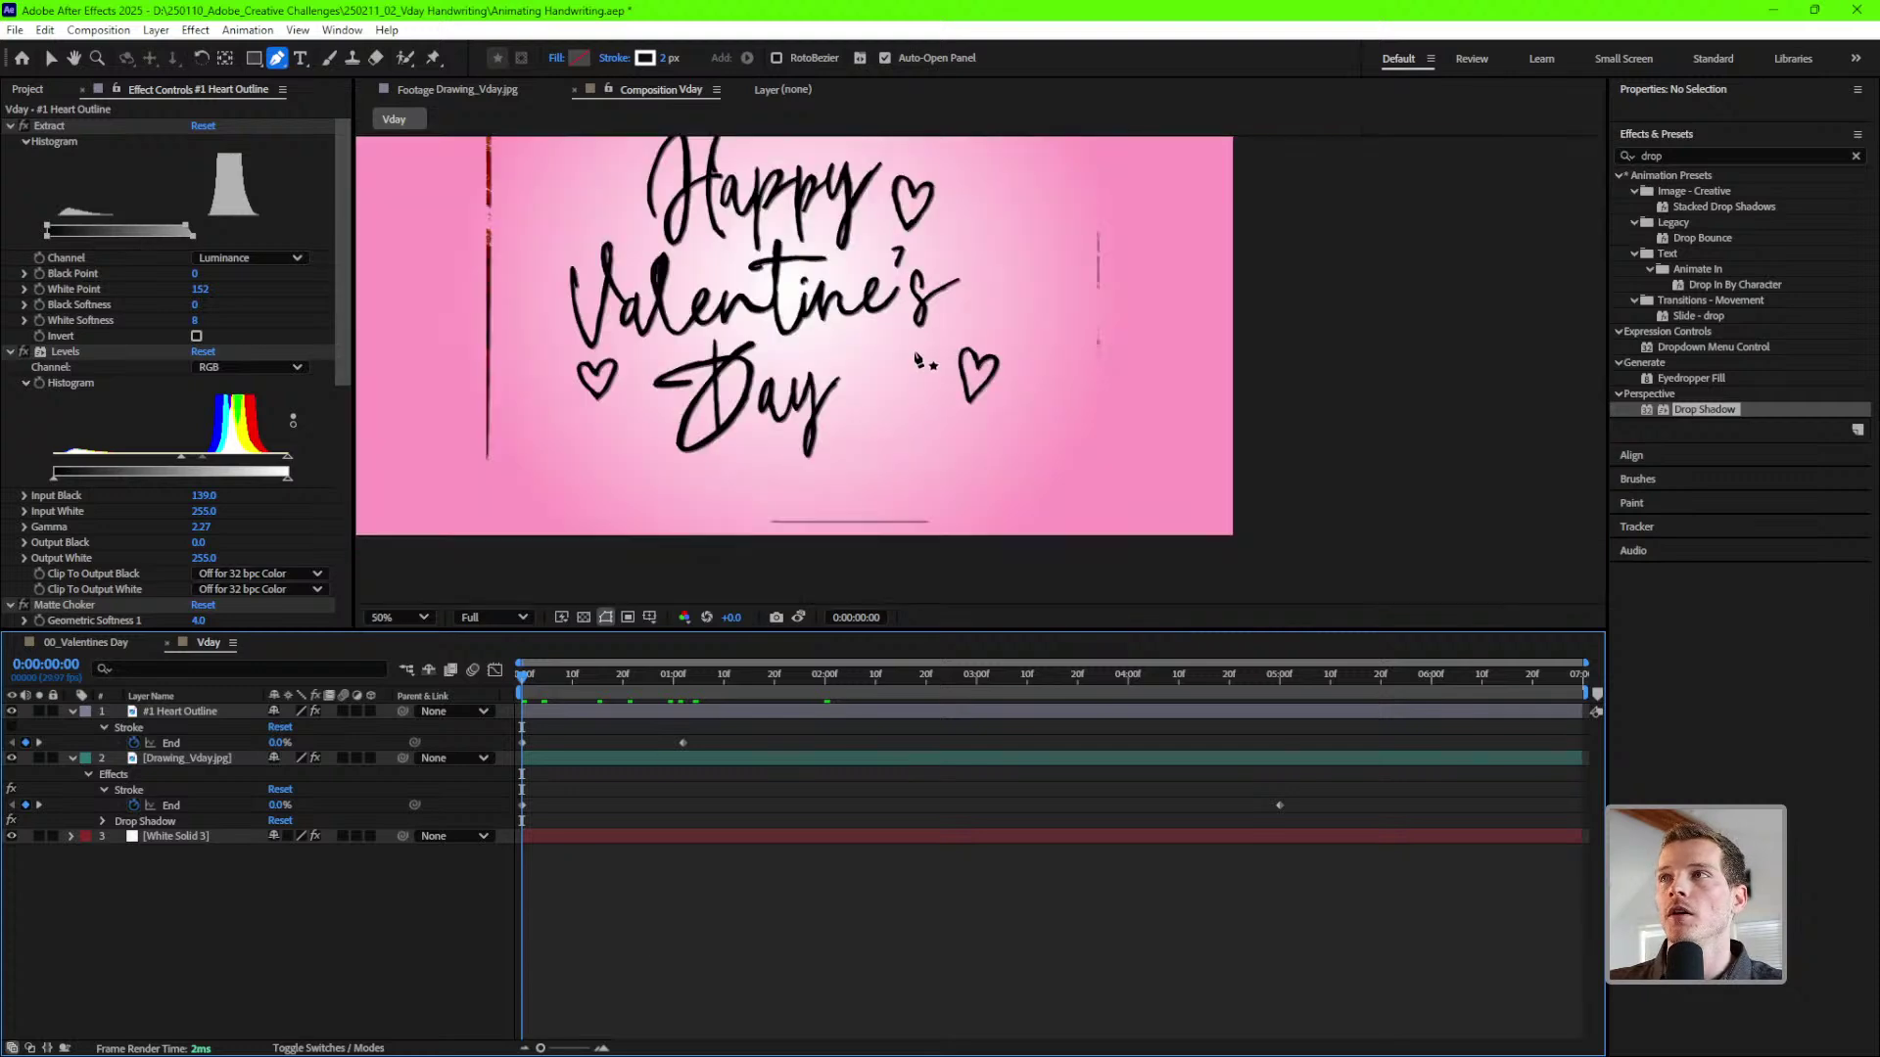
left_click_drag(1016, 416, 1019, 433)
key("g")
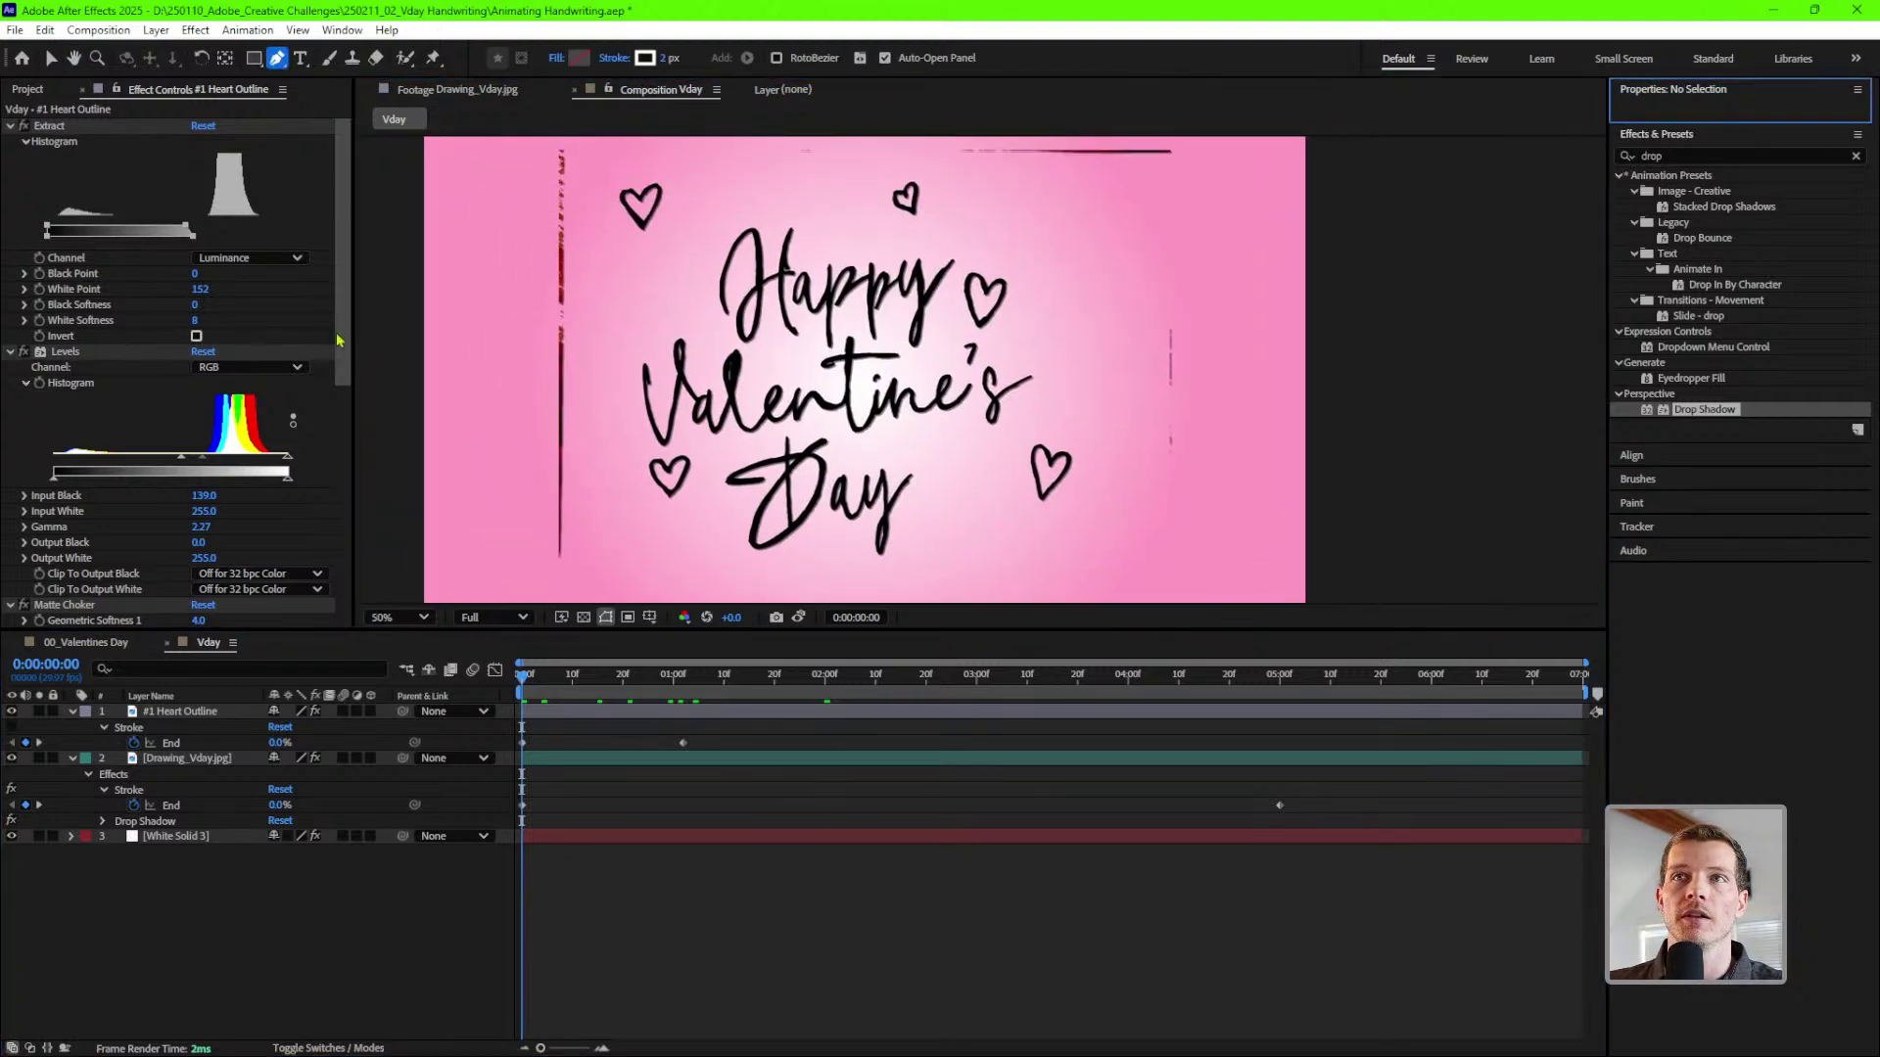
scroll(333, 447, "down", 4)
scroll(333, 447, "down", 2)
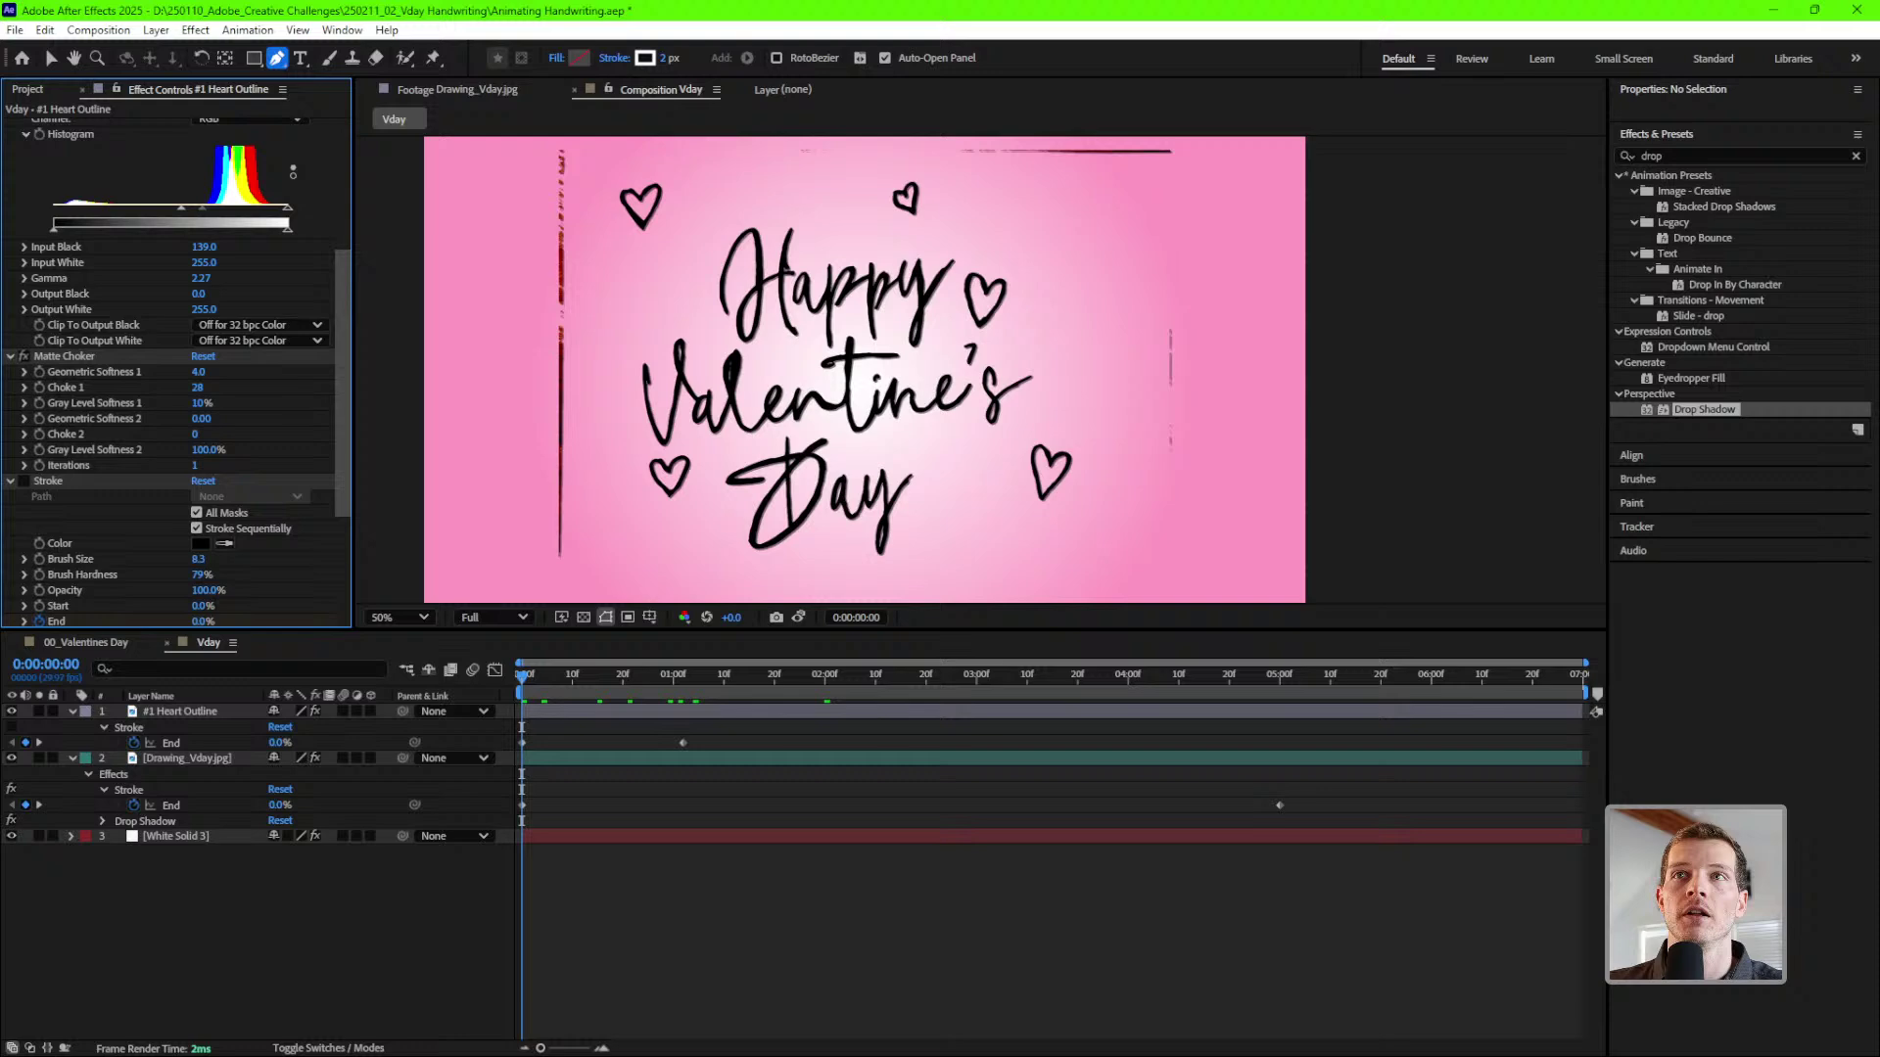
left_click(21, 482)
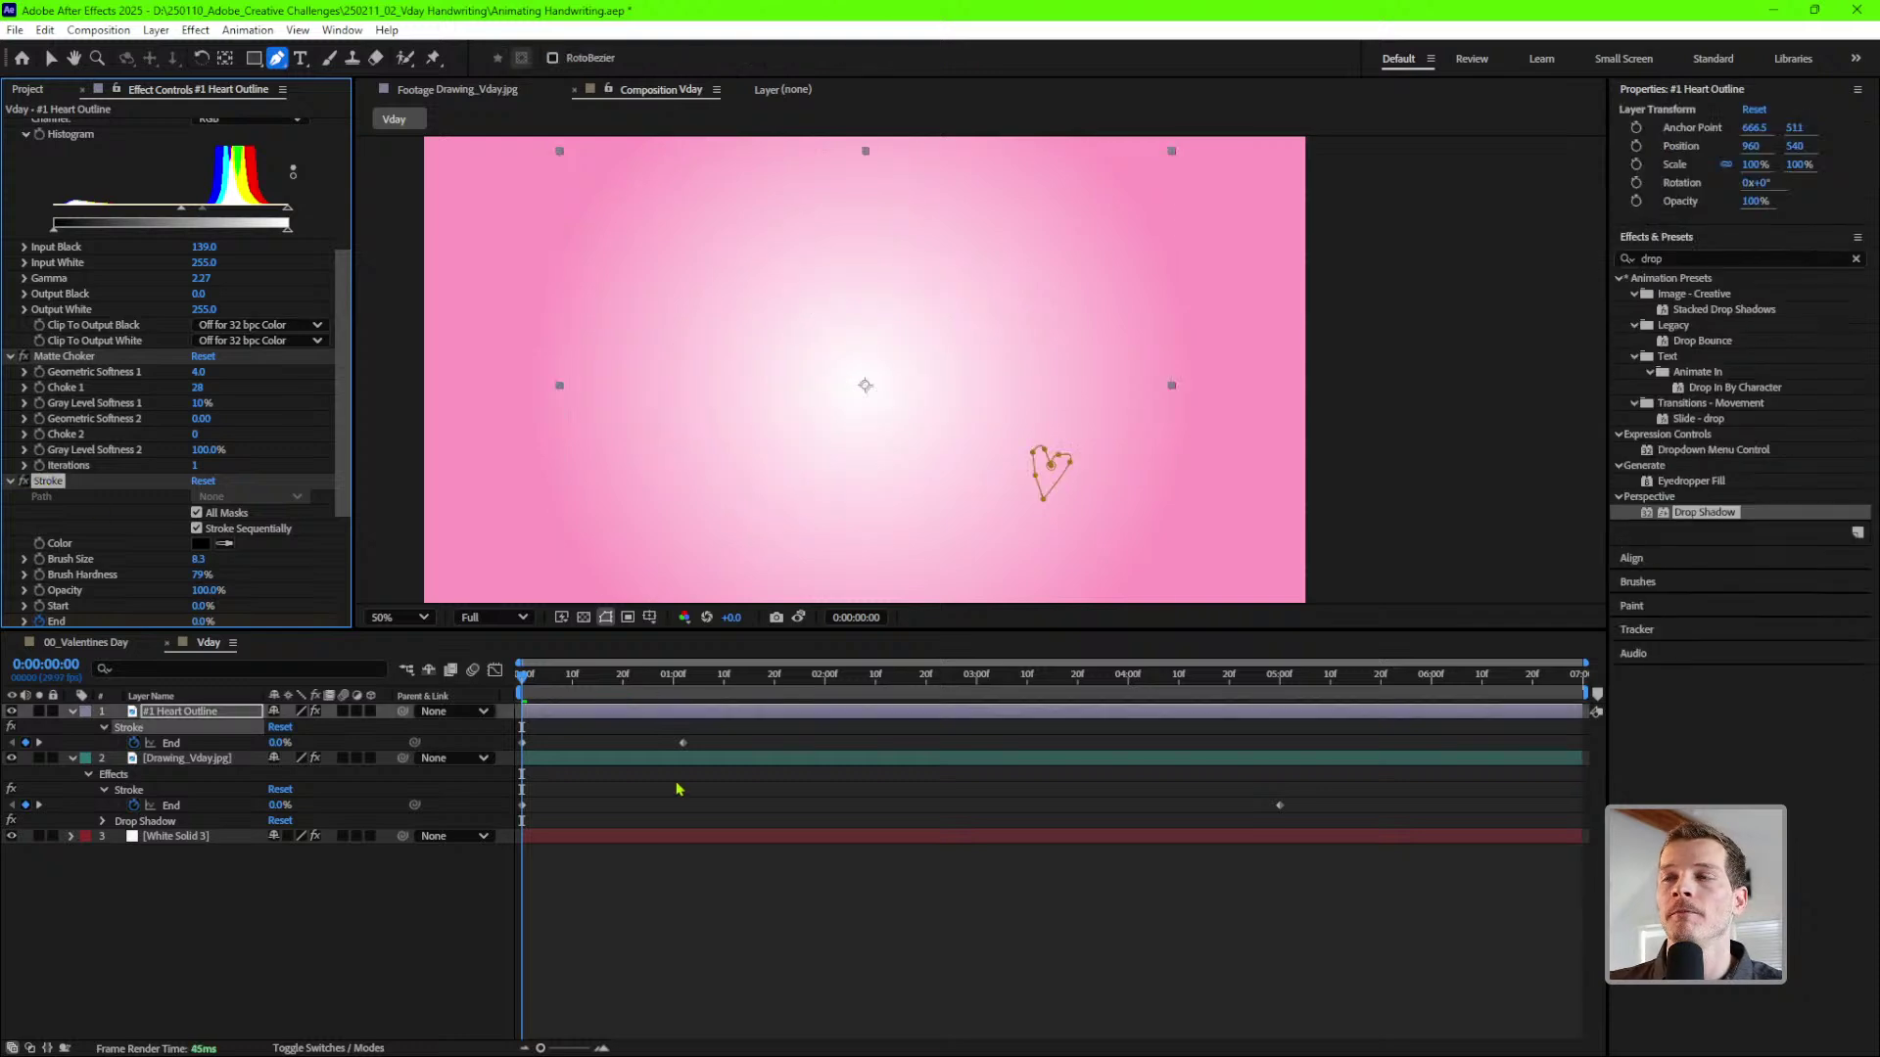
- Preview the animation from the start to check the heart's reveal against the lettering
left_click(635, 909)
key("space")
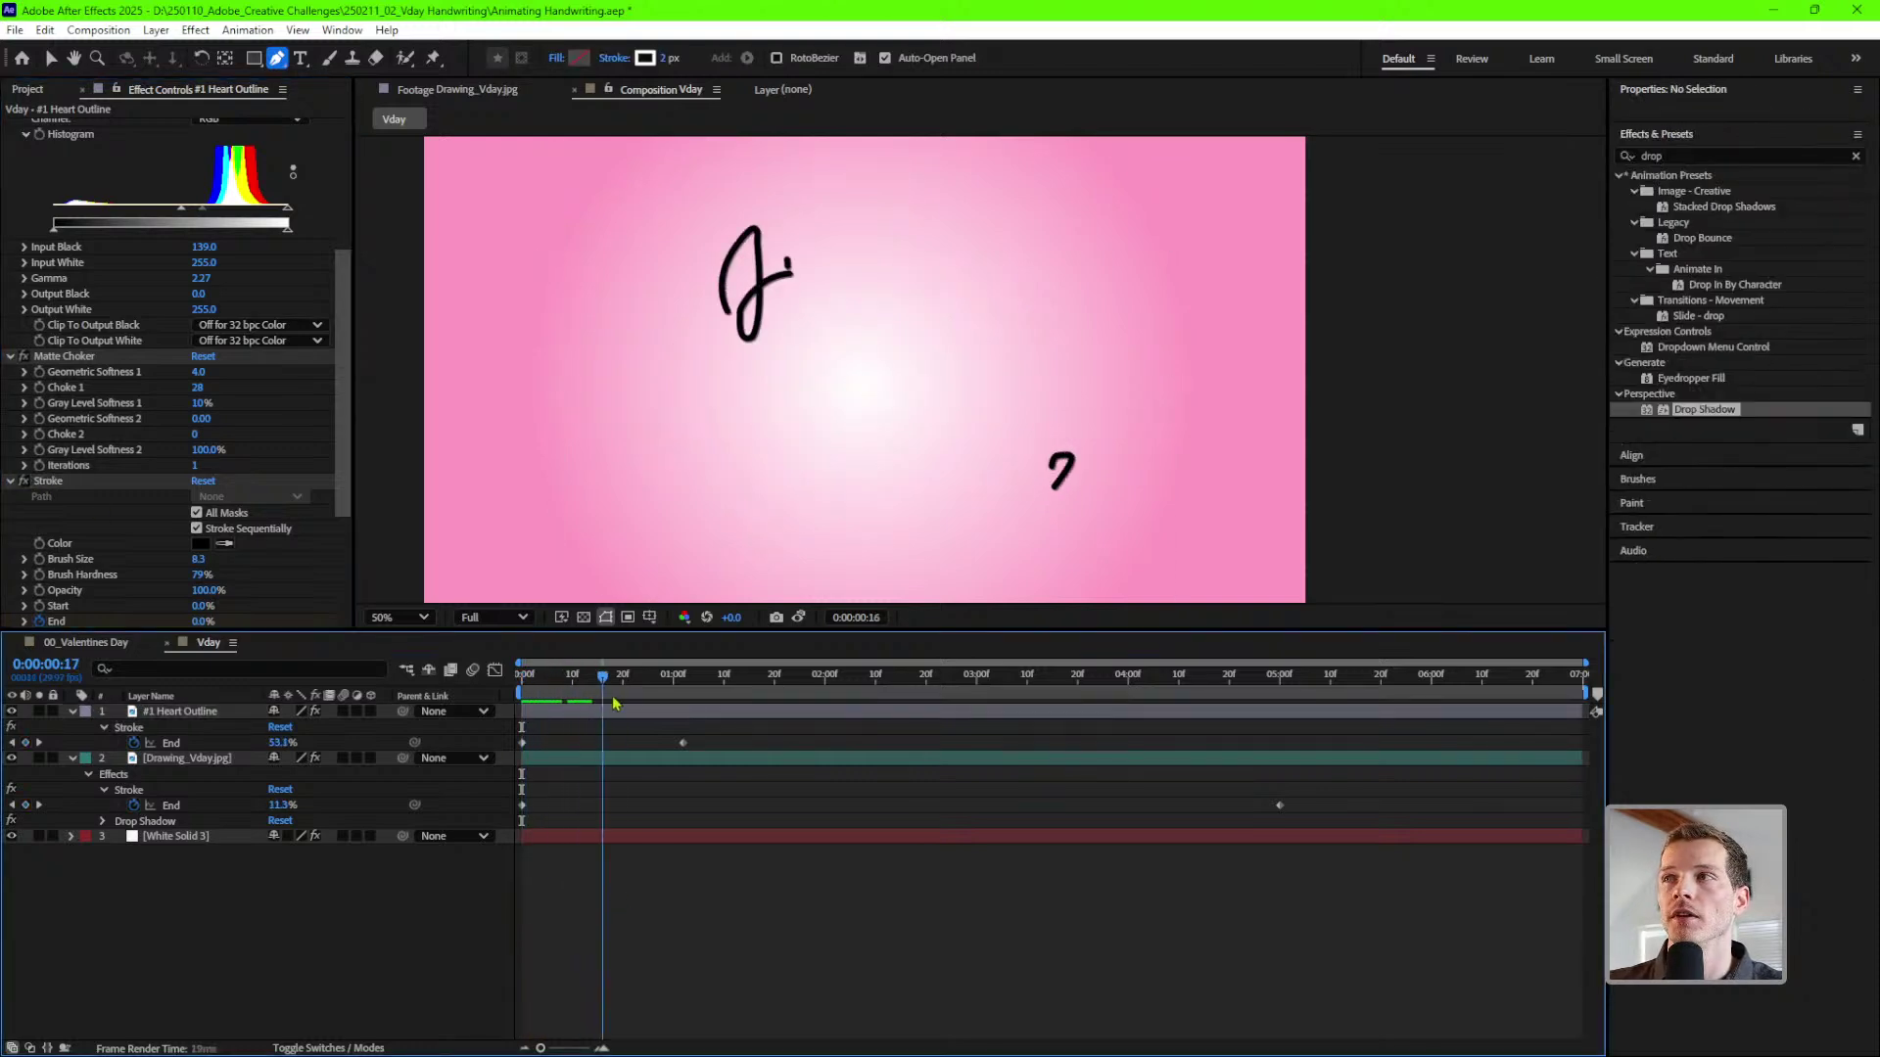
left_click_drag(739, 720, 521, 717)
key("space")
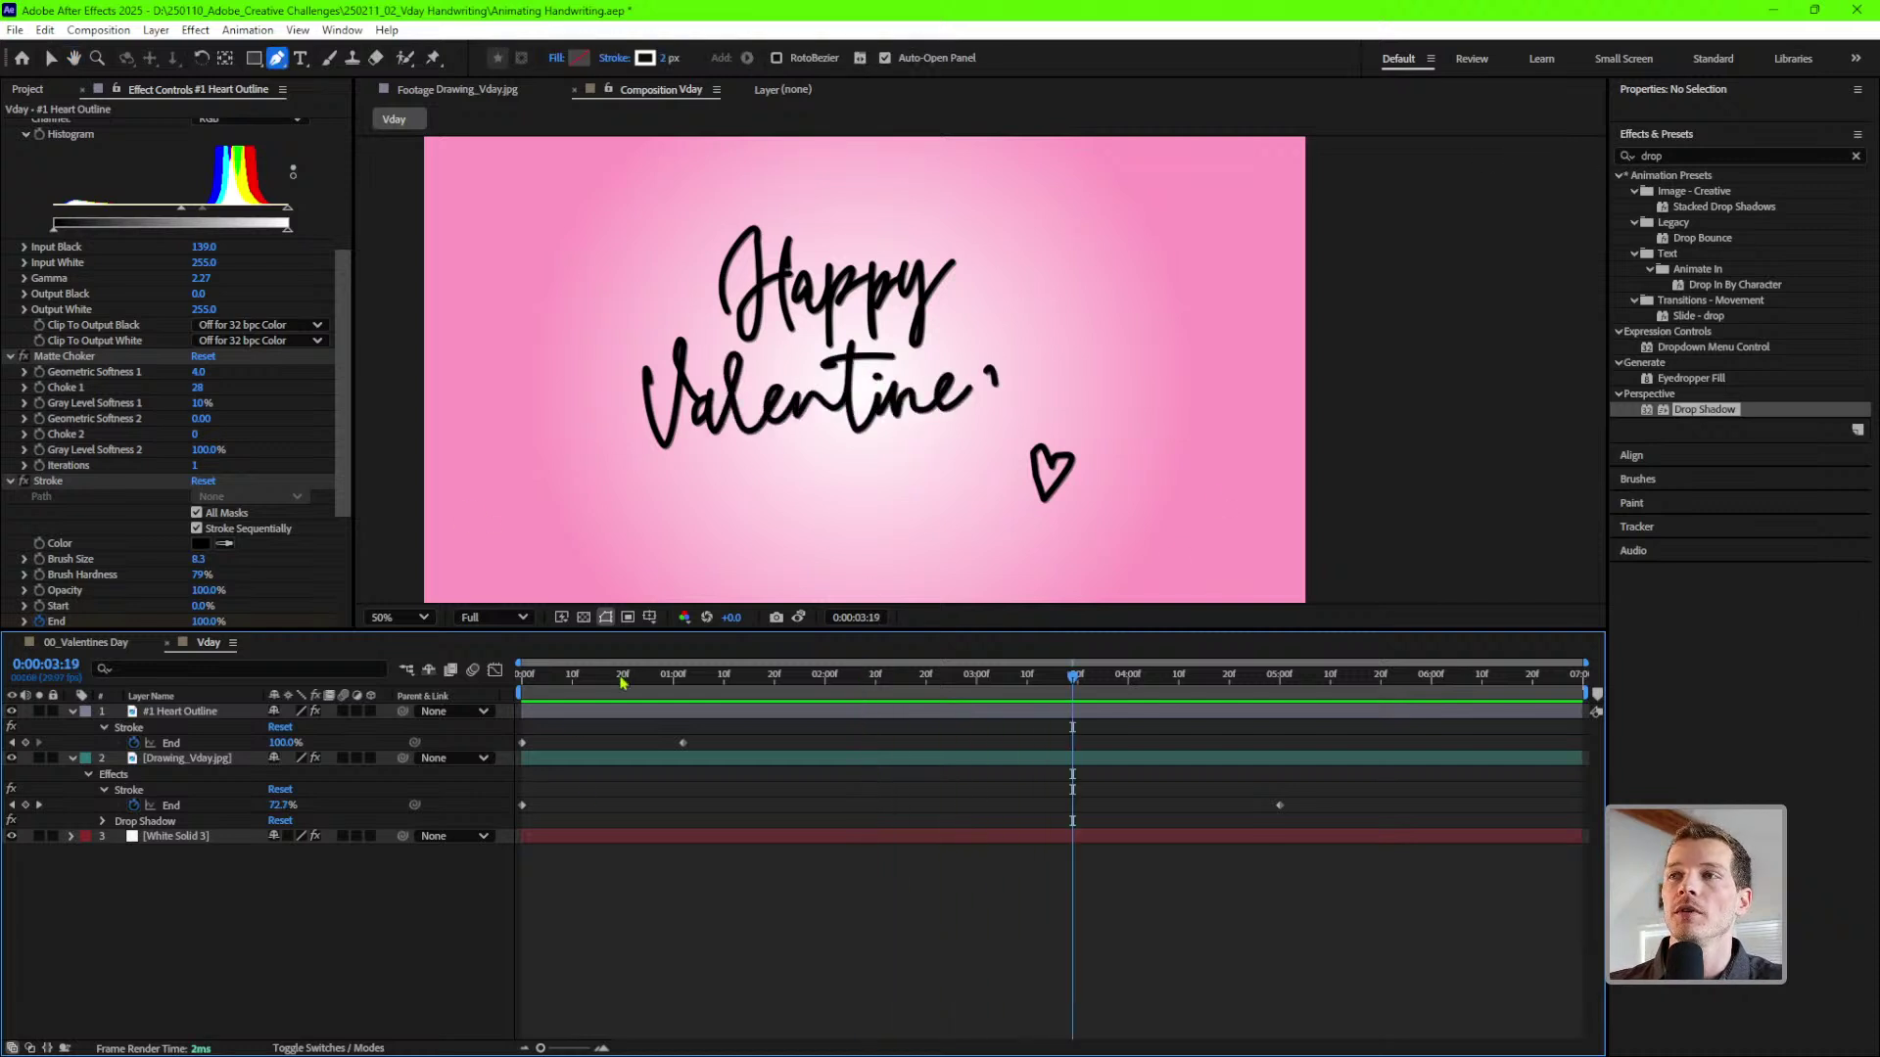
key("space")
- Start the #1 Heart Outline layer about 17 frames in, and apply Easy Ease Out to its first End keyframe and Easy Ease In to the last
left_click_drag(522, 743, 667, 726)
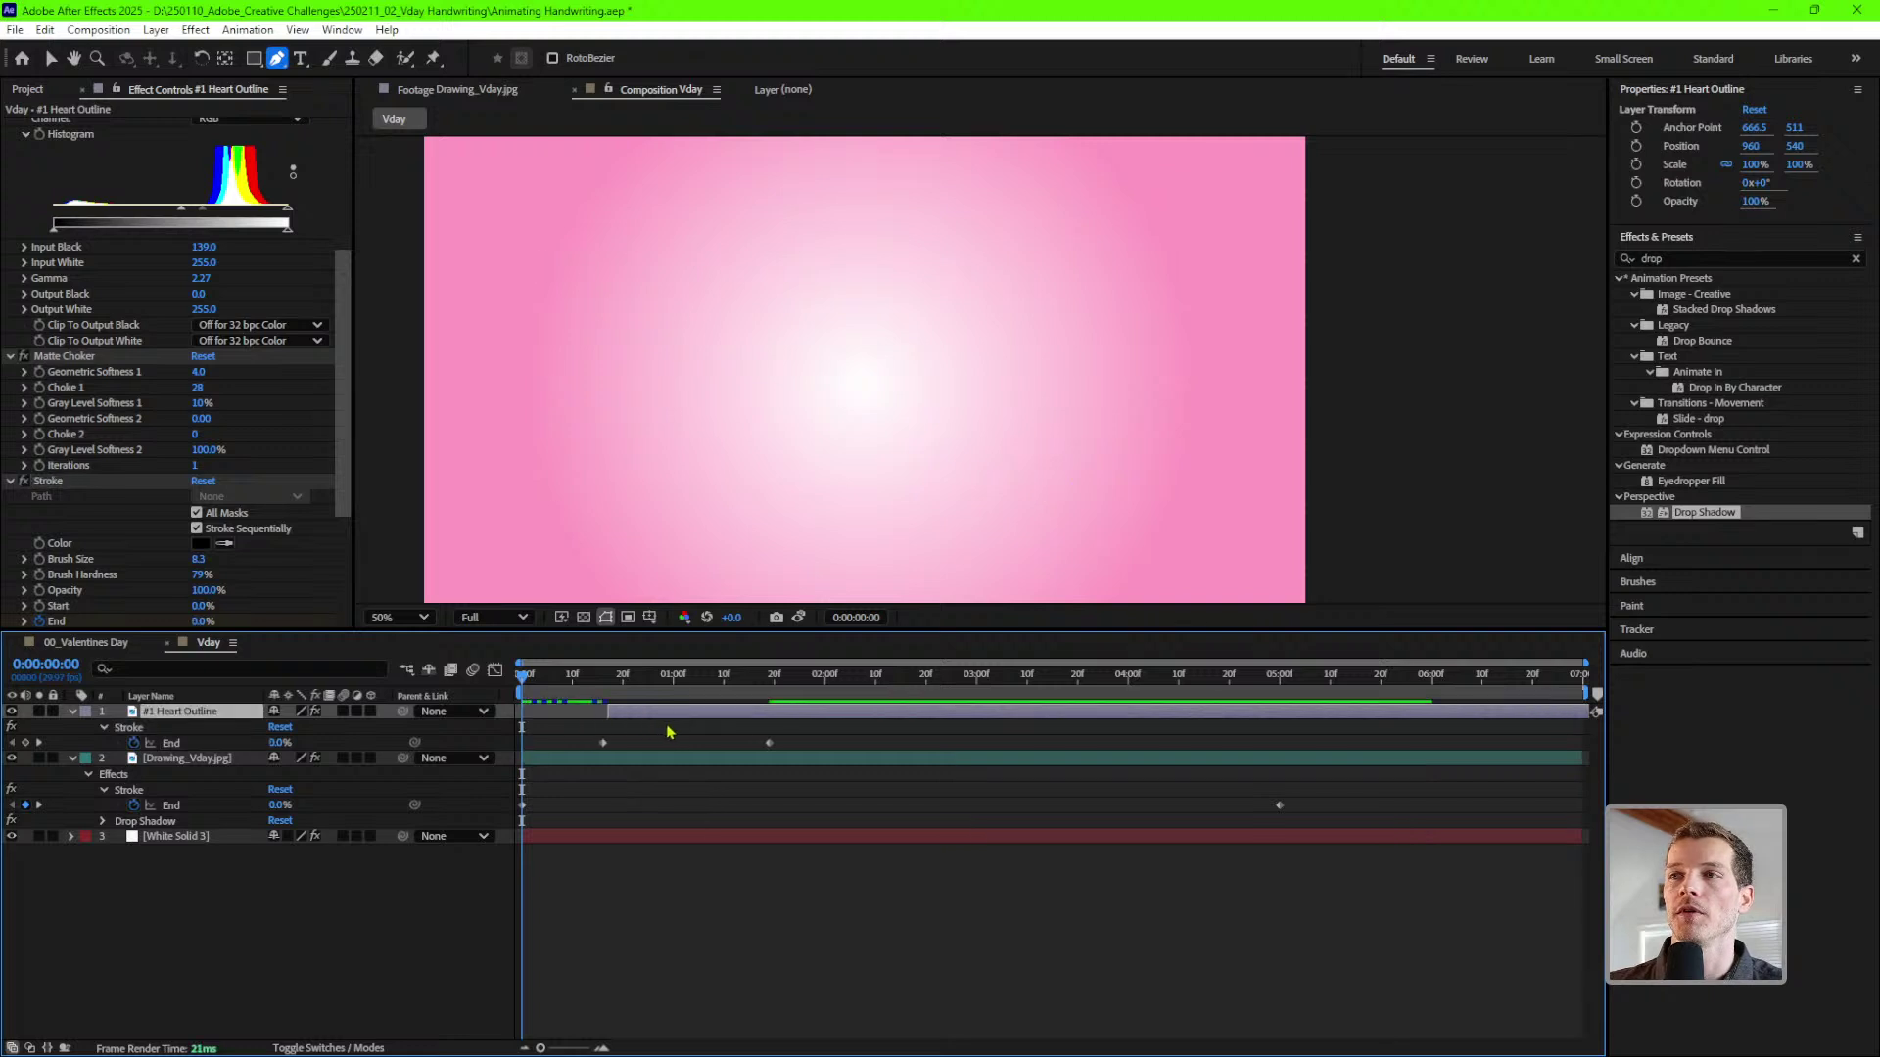
right_click(604, 743)
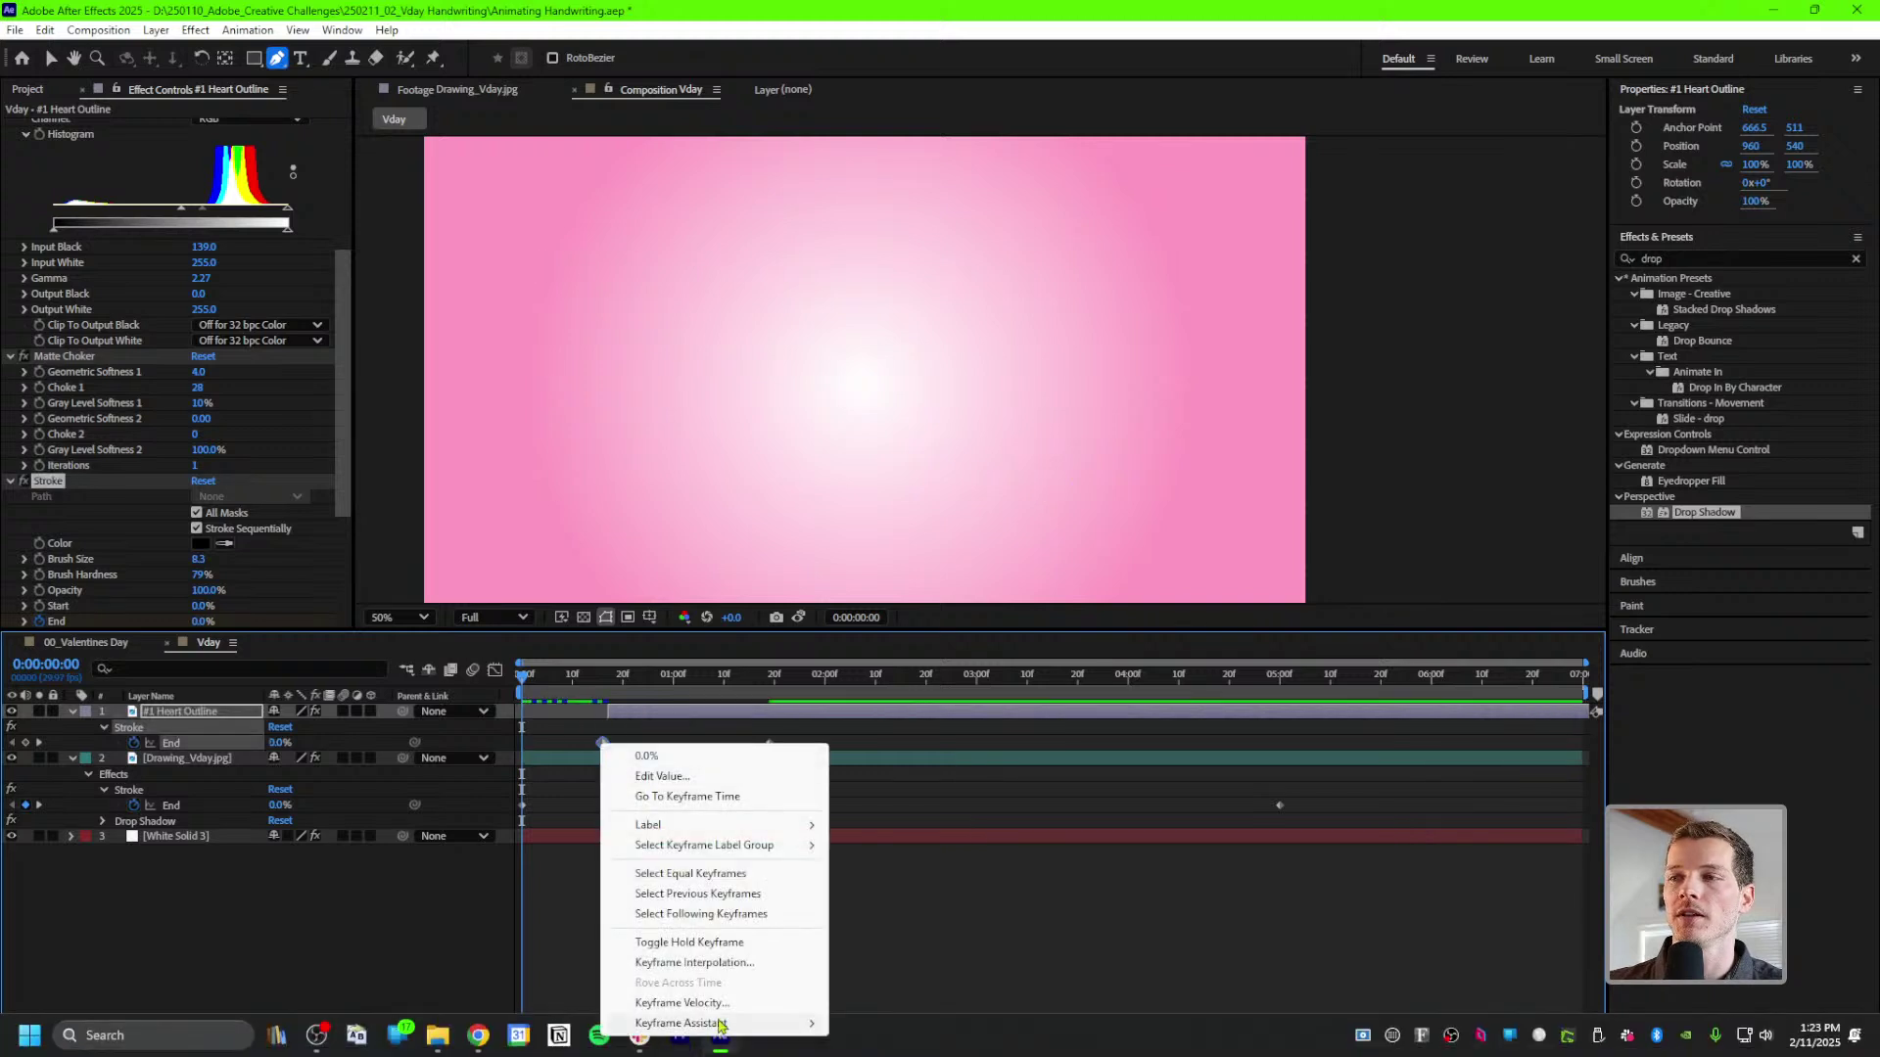
mouse_move(720, 1023)
left_click(994, 948)
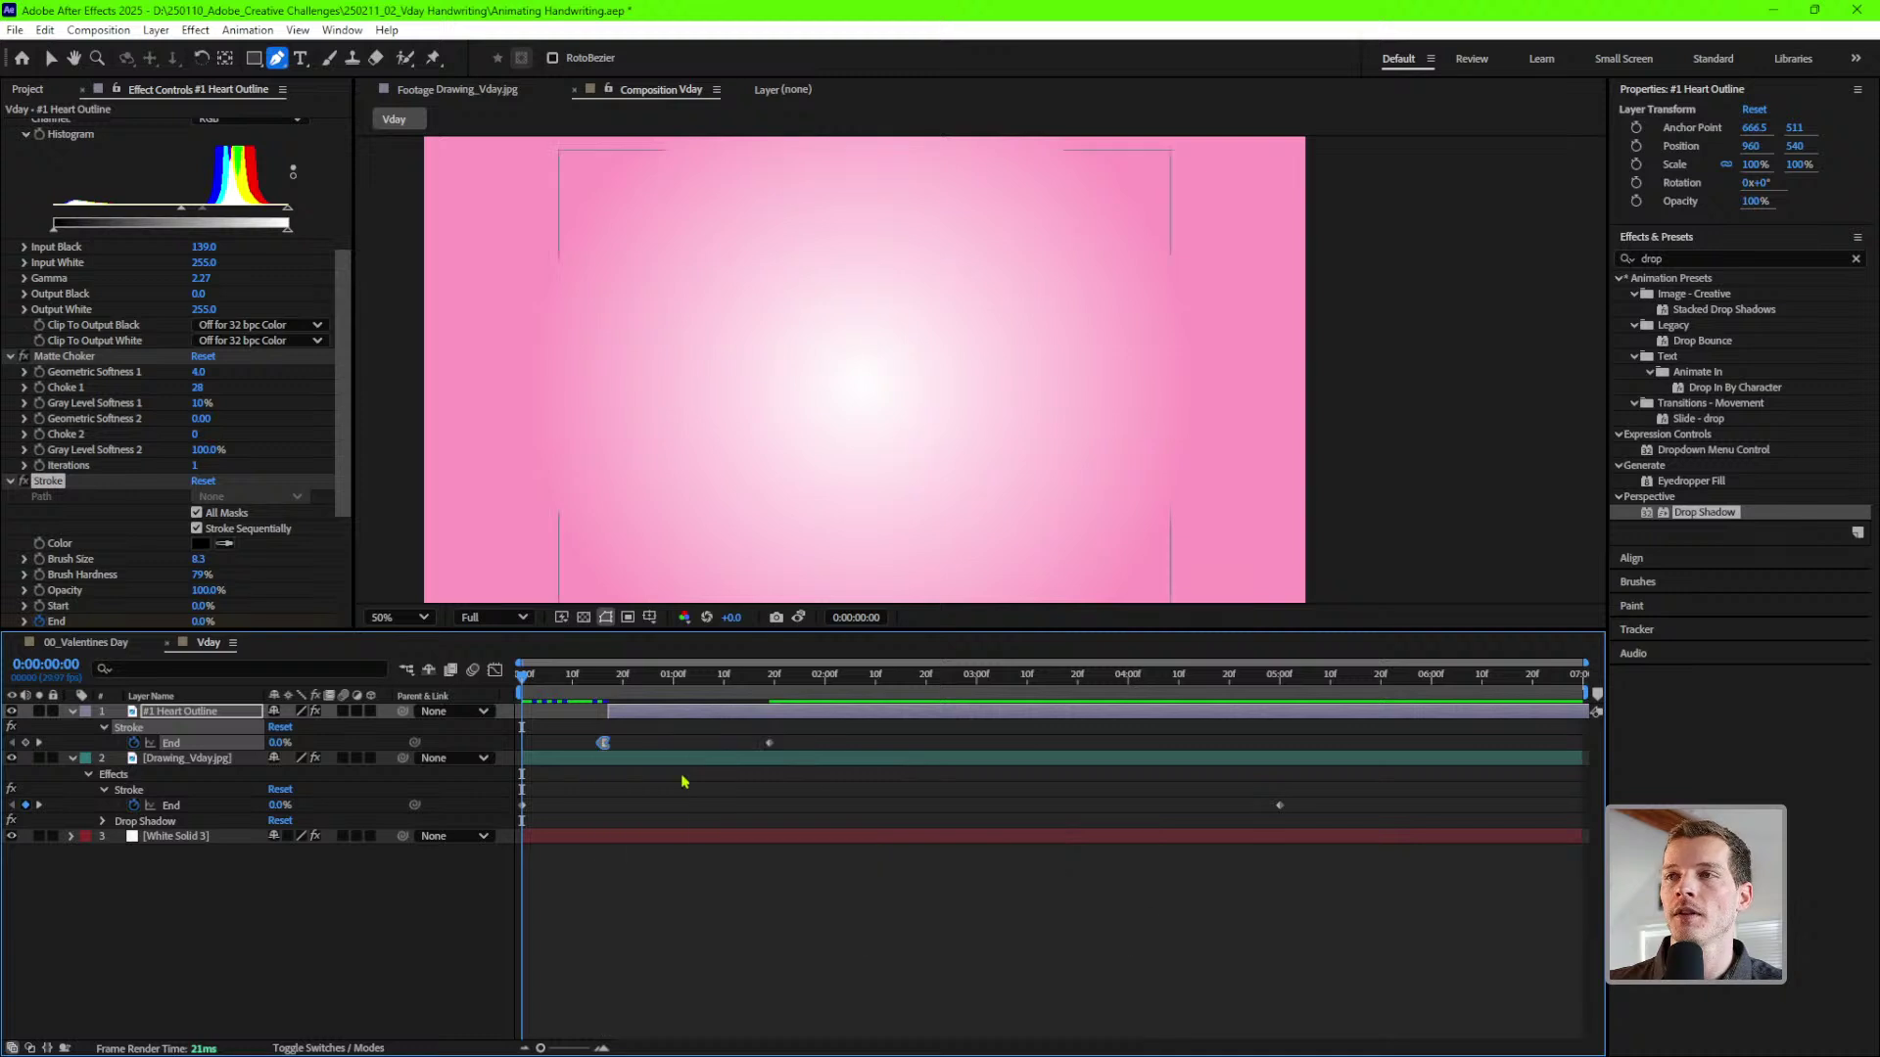
right_click(770, 743)
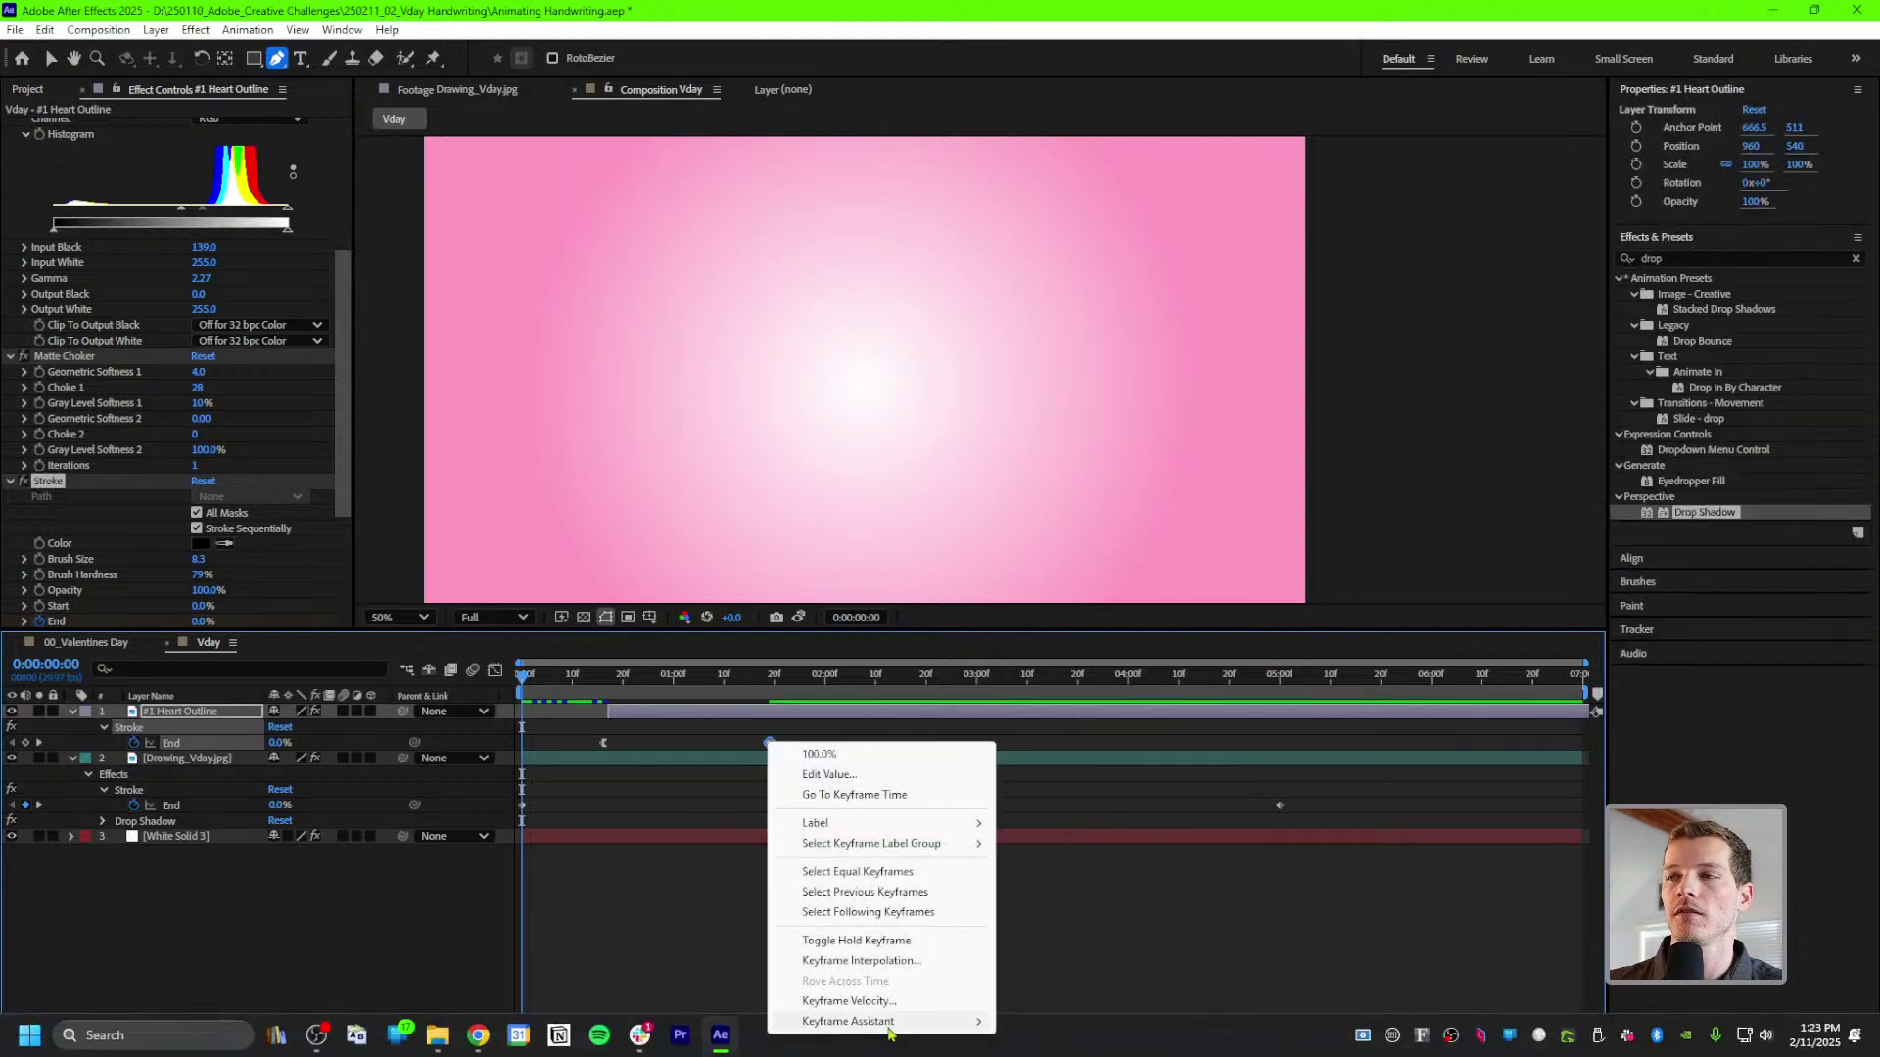
mouse_move(889, 1028)
left_click(1138, 924)
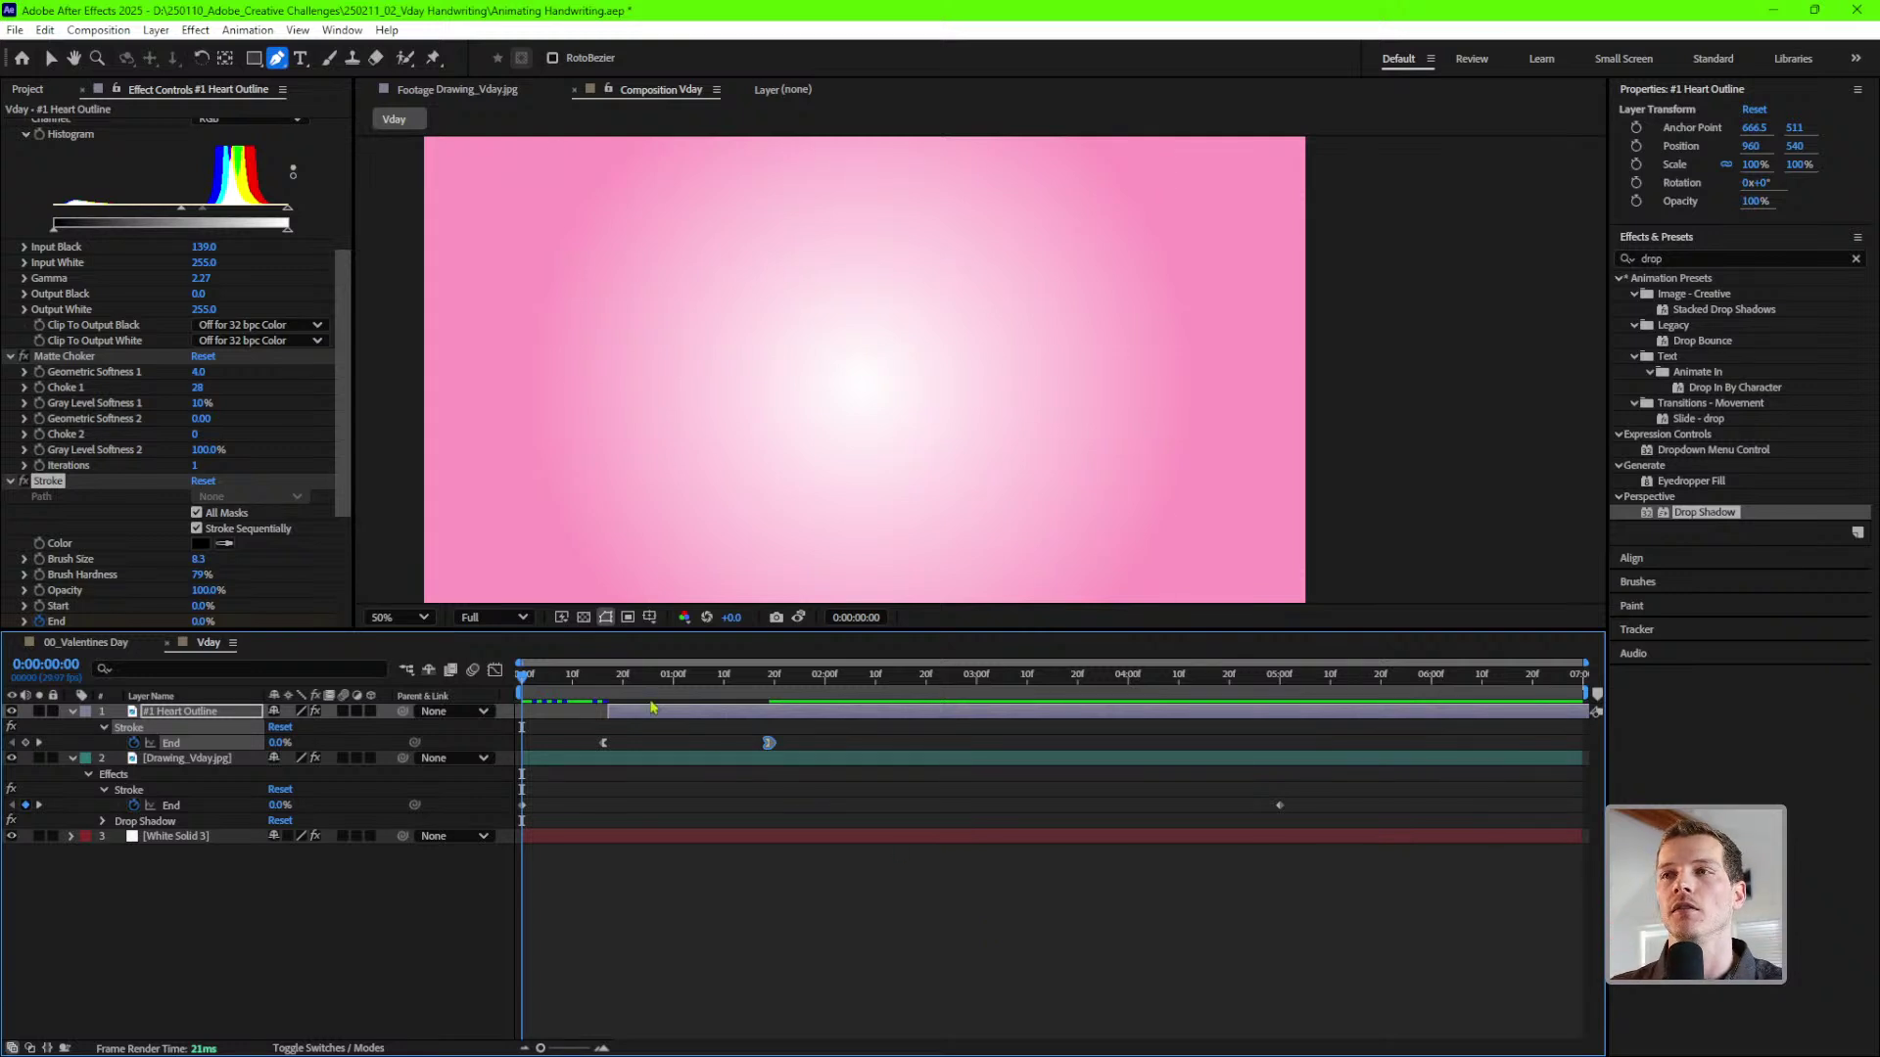
- Align the #1 Heart Outline layer's first End keyframe to 0:00:00:17 and scrub through the reveal to 0:00:01:24
left_click_drag(611, 692, 610, 744)
left_click(603, 744)
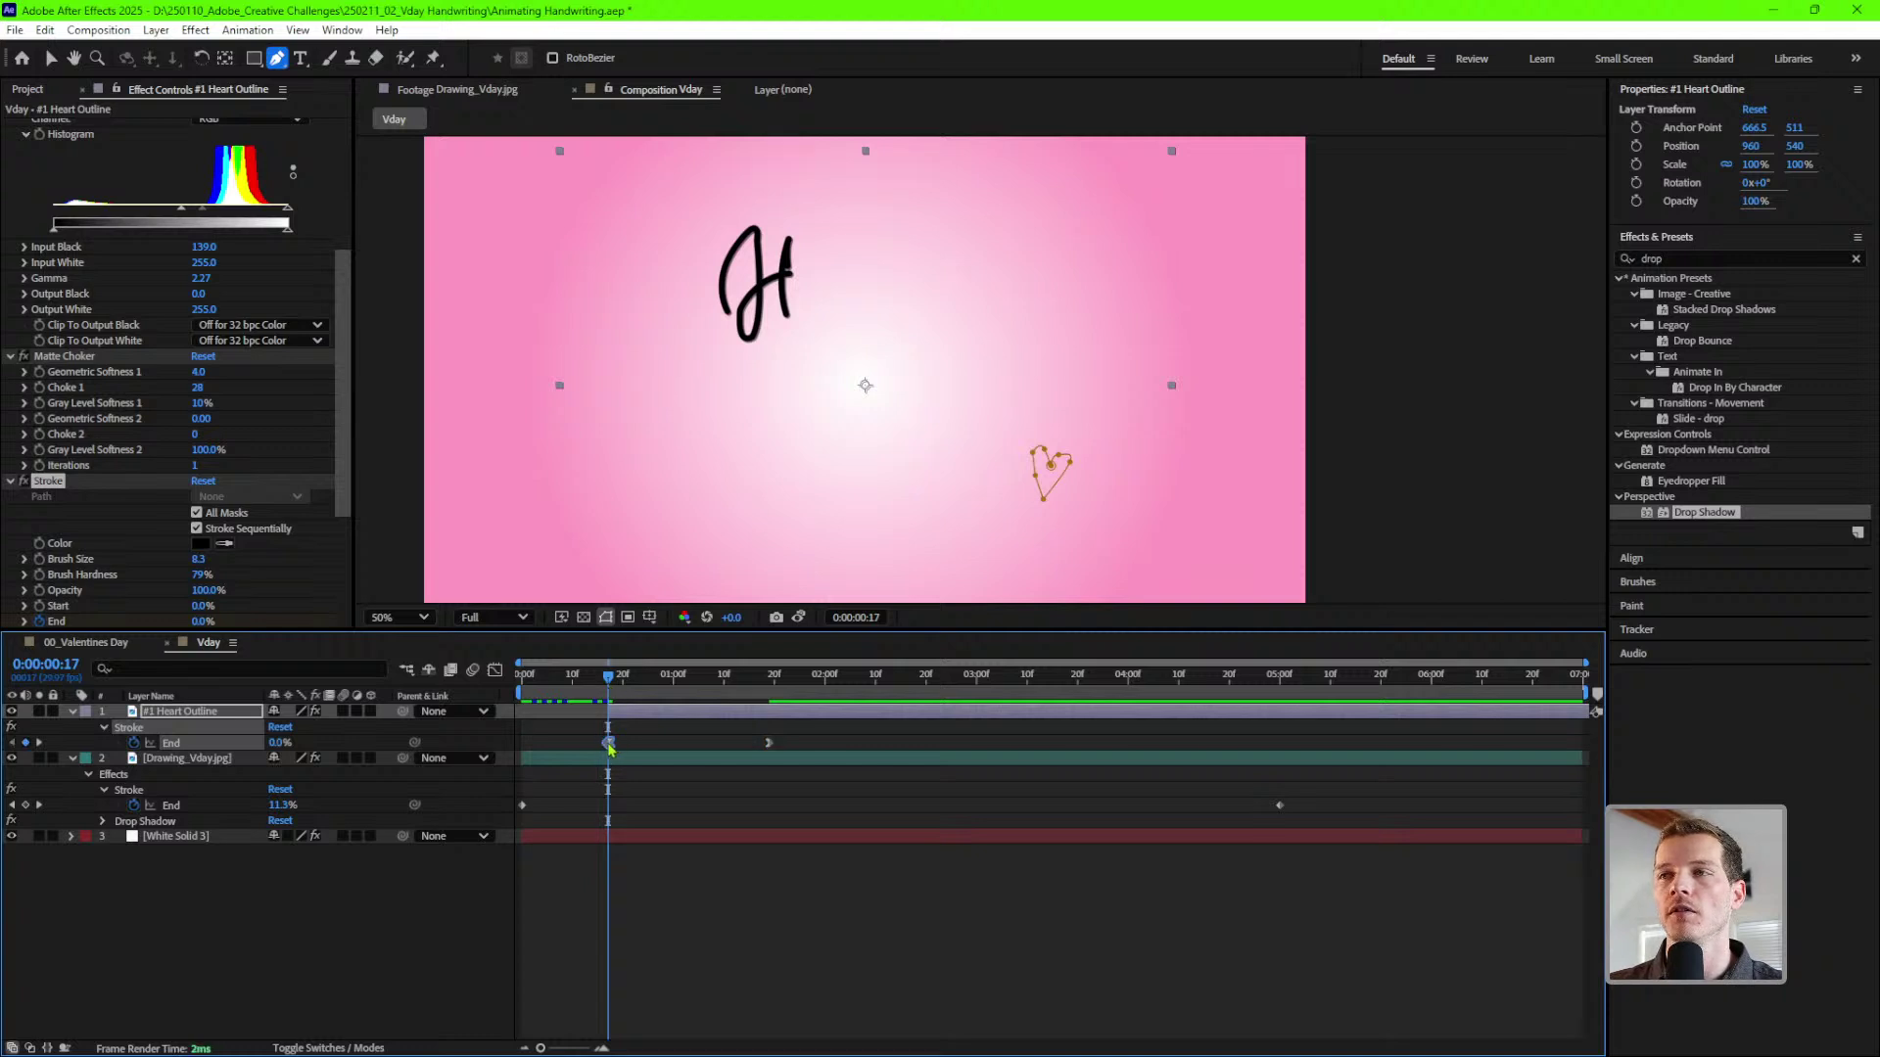
left_click(692, 749)
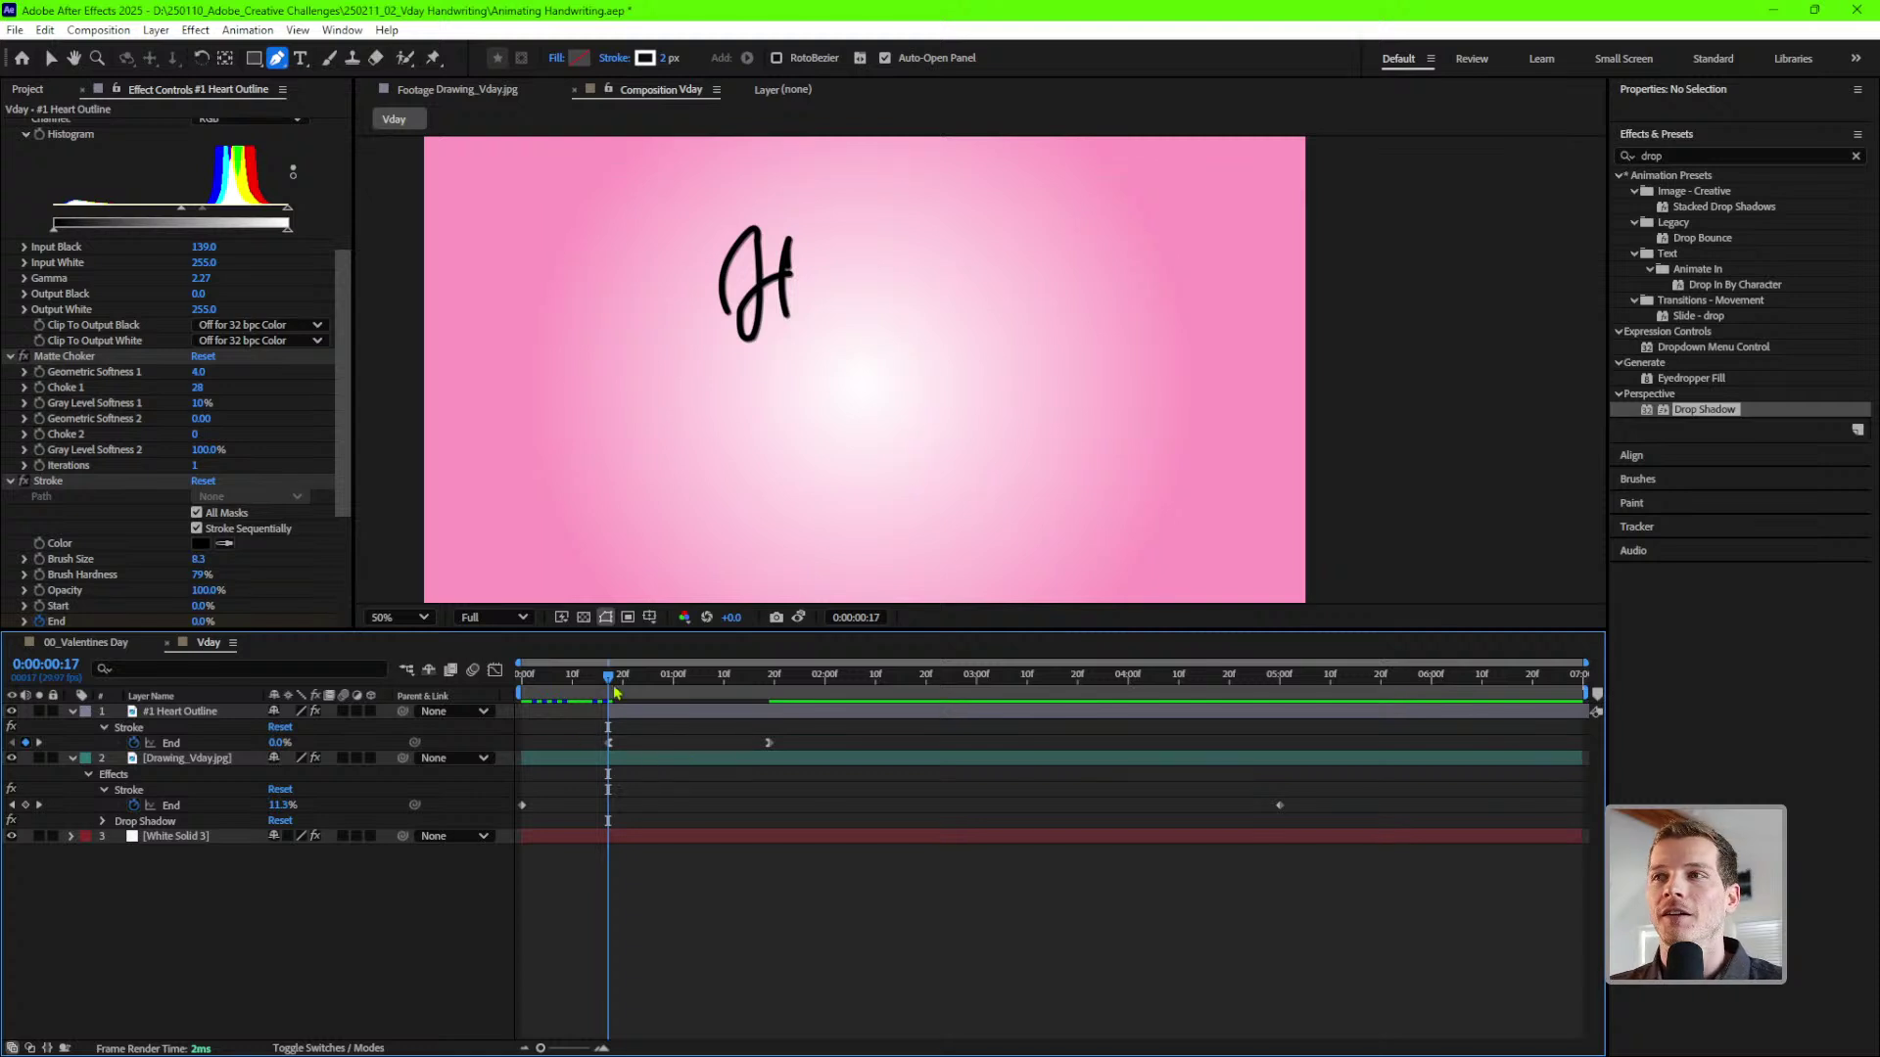
mouse_move(614, 685)
left_mouse_down()
mouse_move(580, 686)
mouse_move(1103, 686)
mouse_move(590, 686)
mouse_move(803, 679)
left_mouse_up()
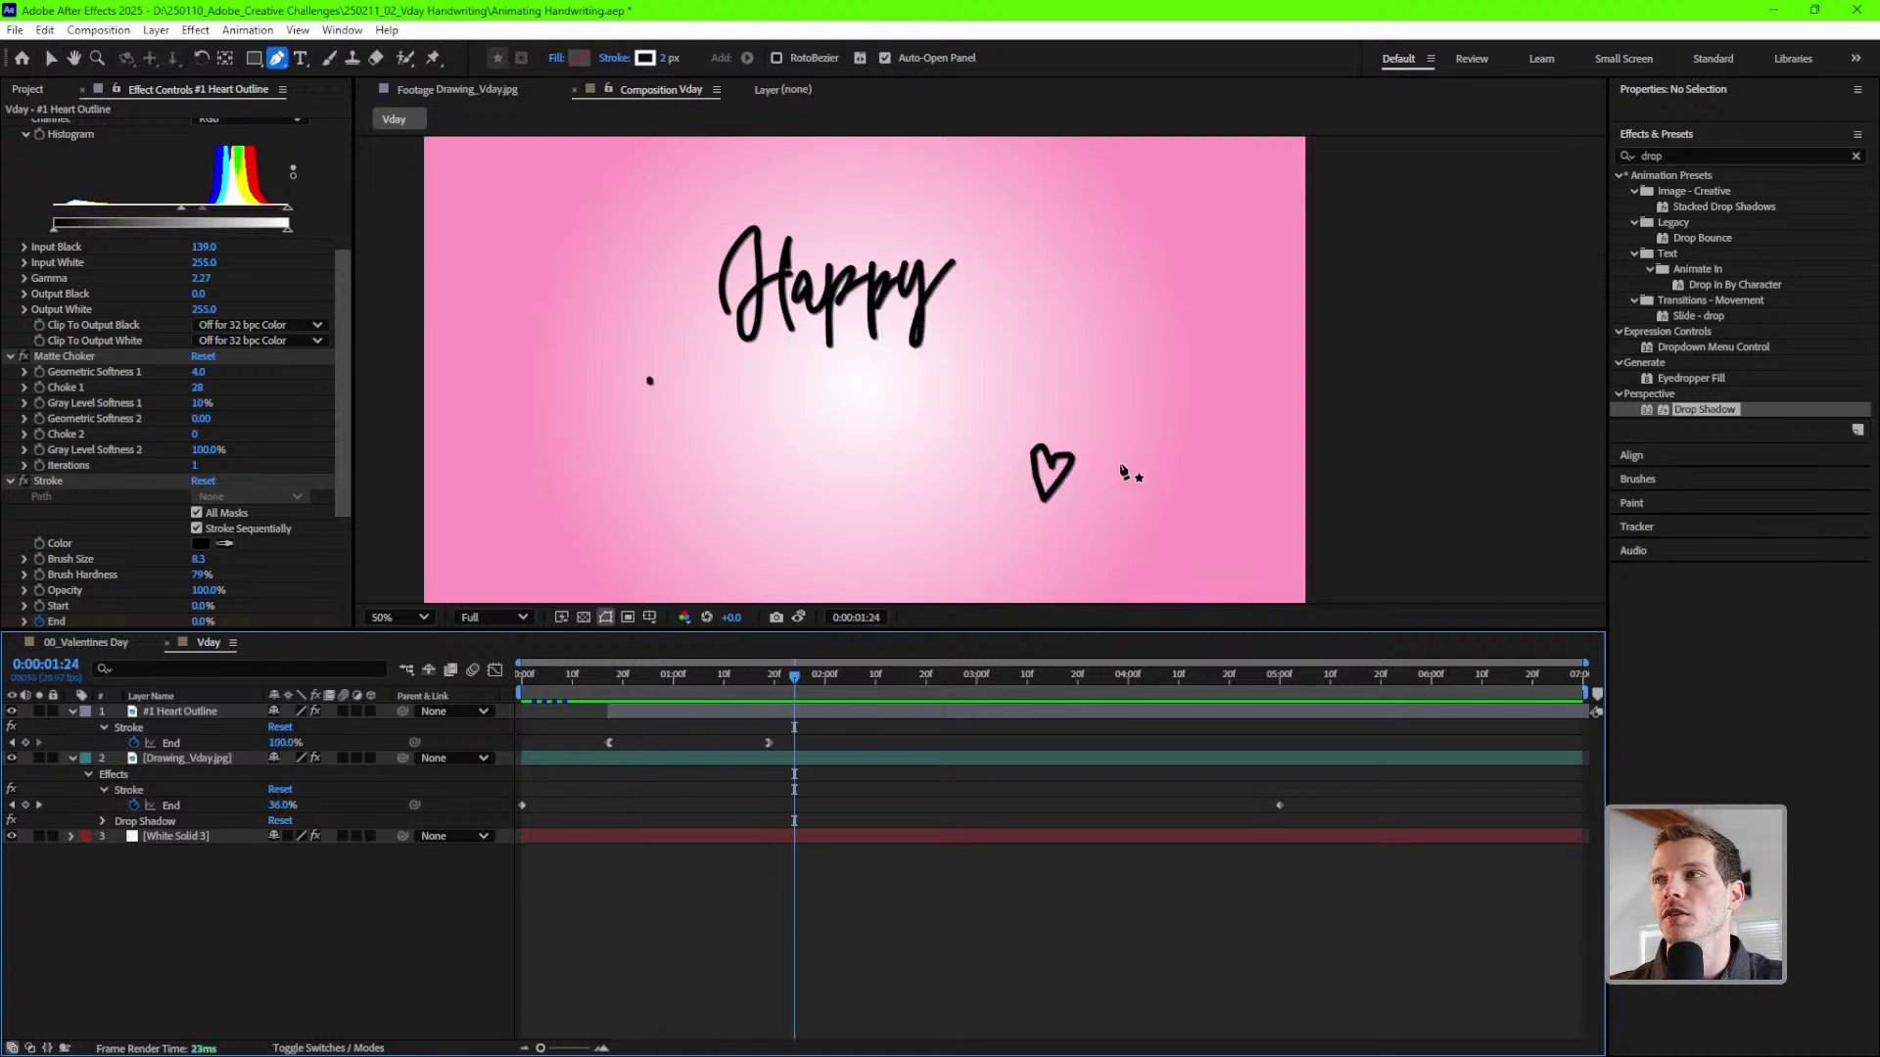
- Duplicate the #1 Heart Outline layer and rename the copy as #1 Heart Scribble
key("v")
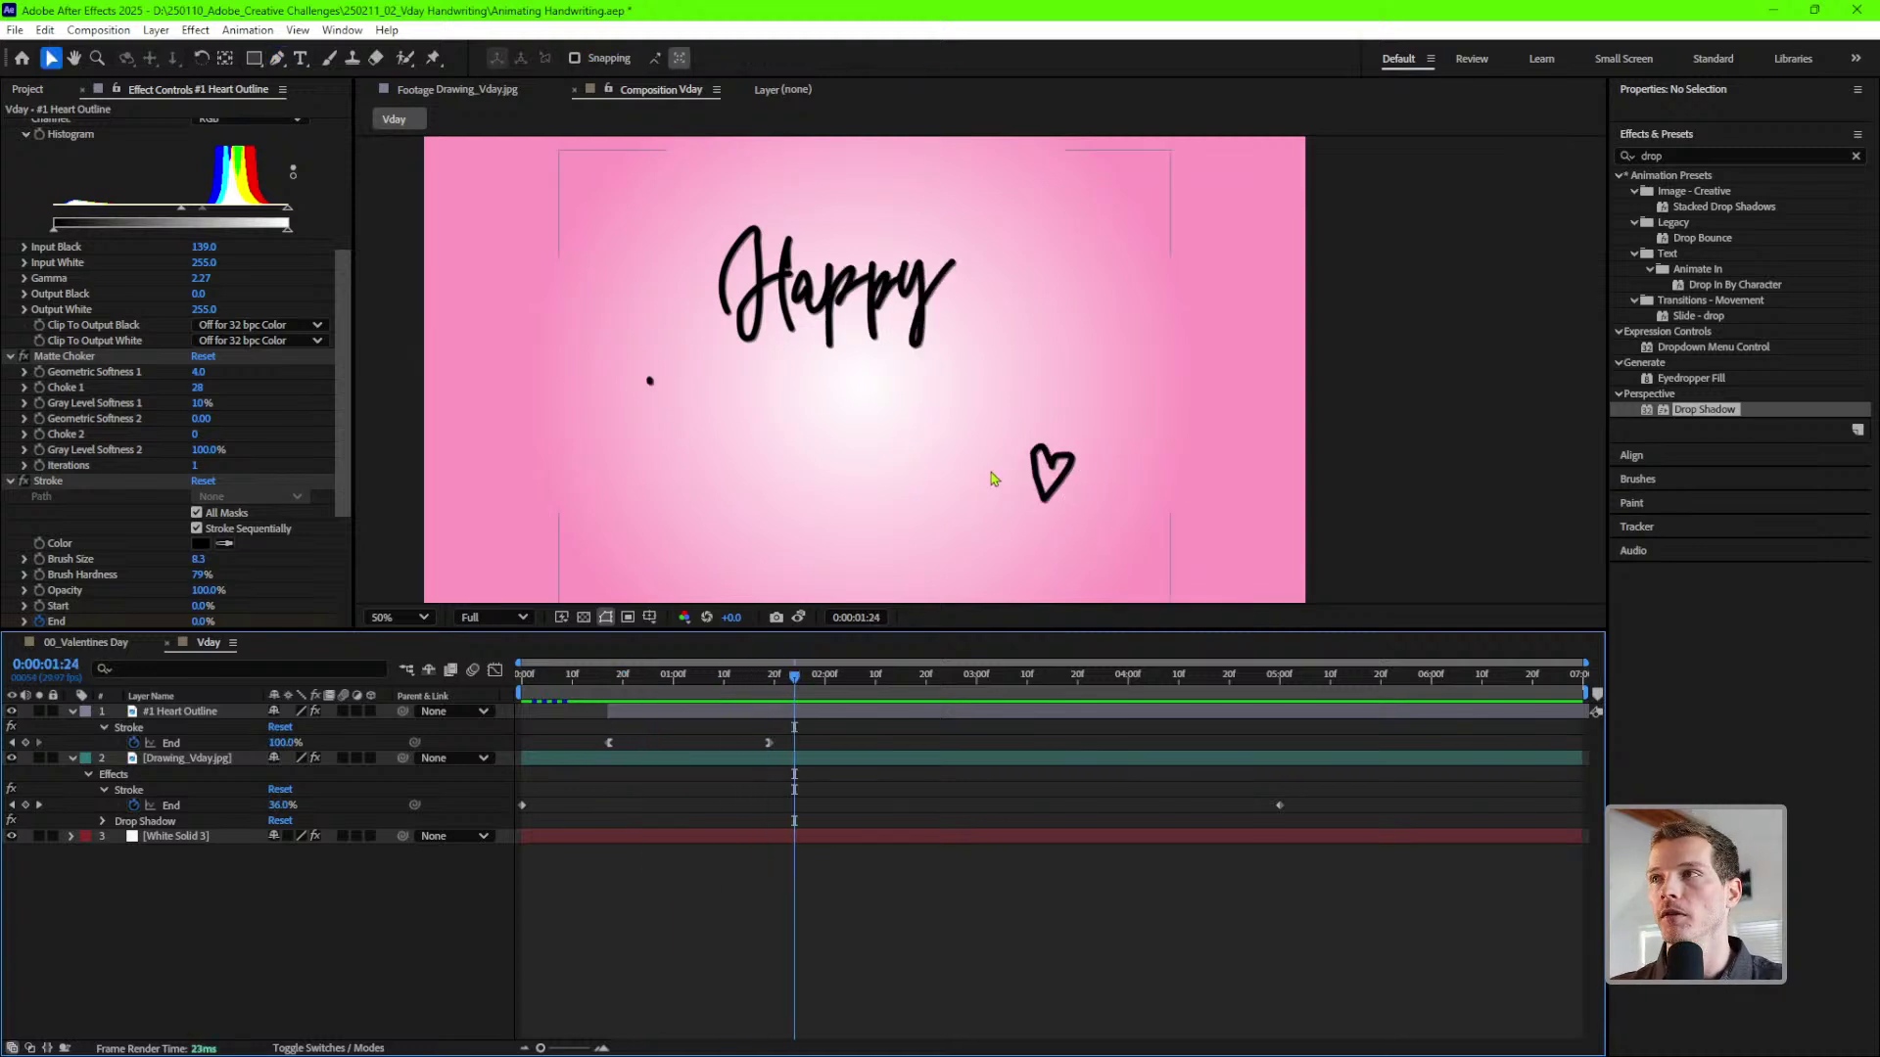
left_click(171, 712)
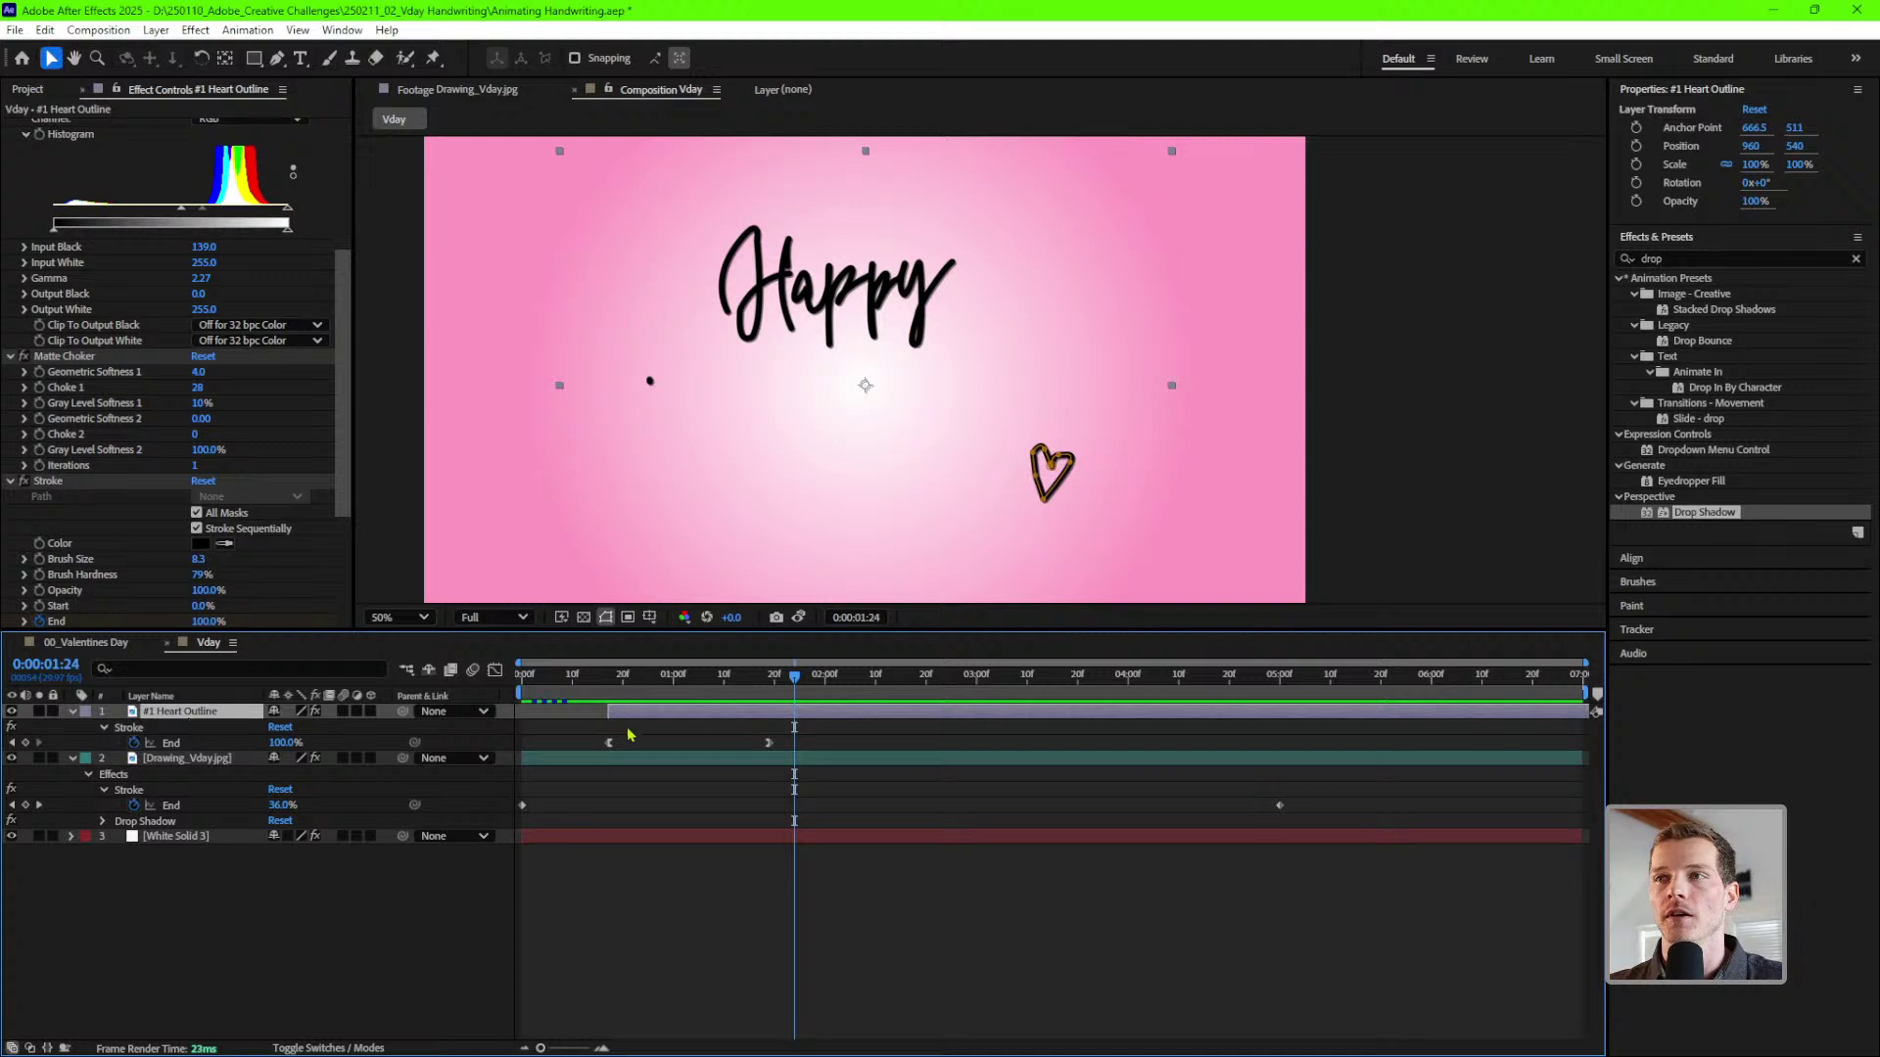
key("ctrl+d")
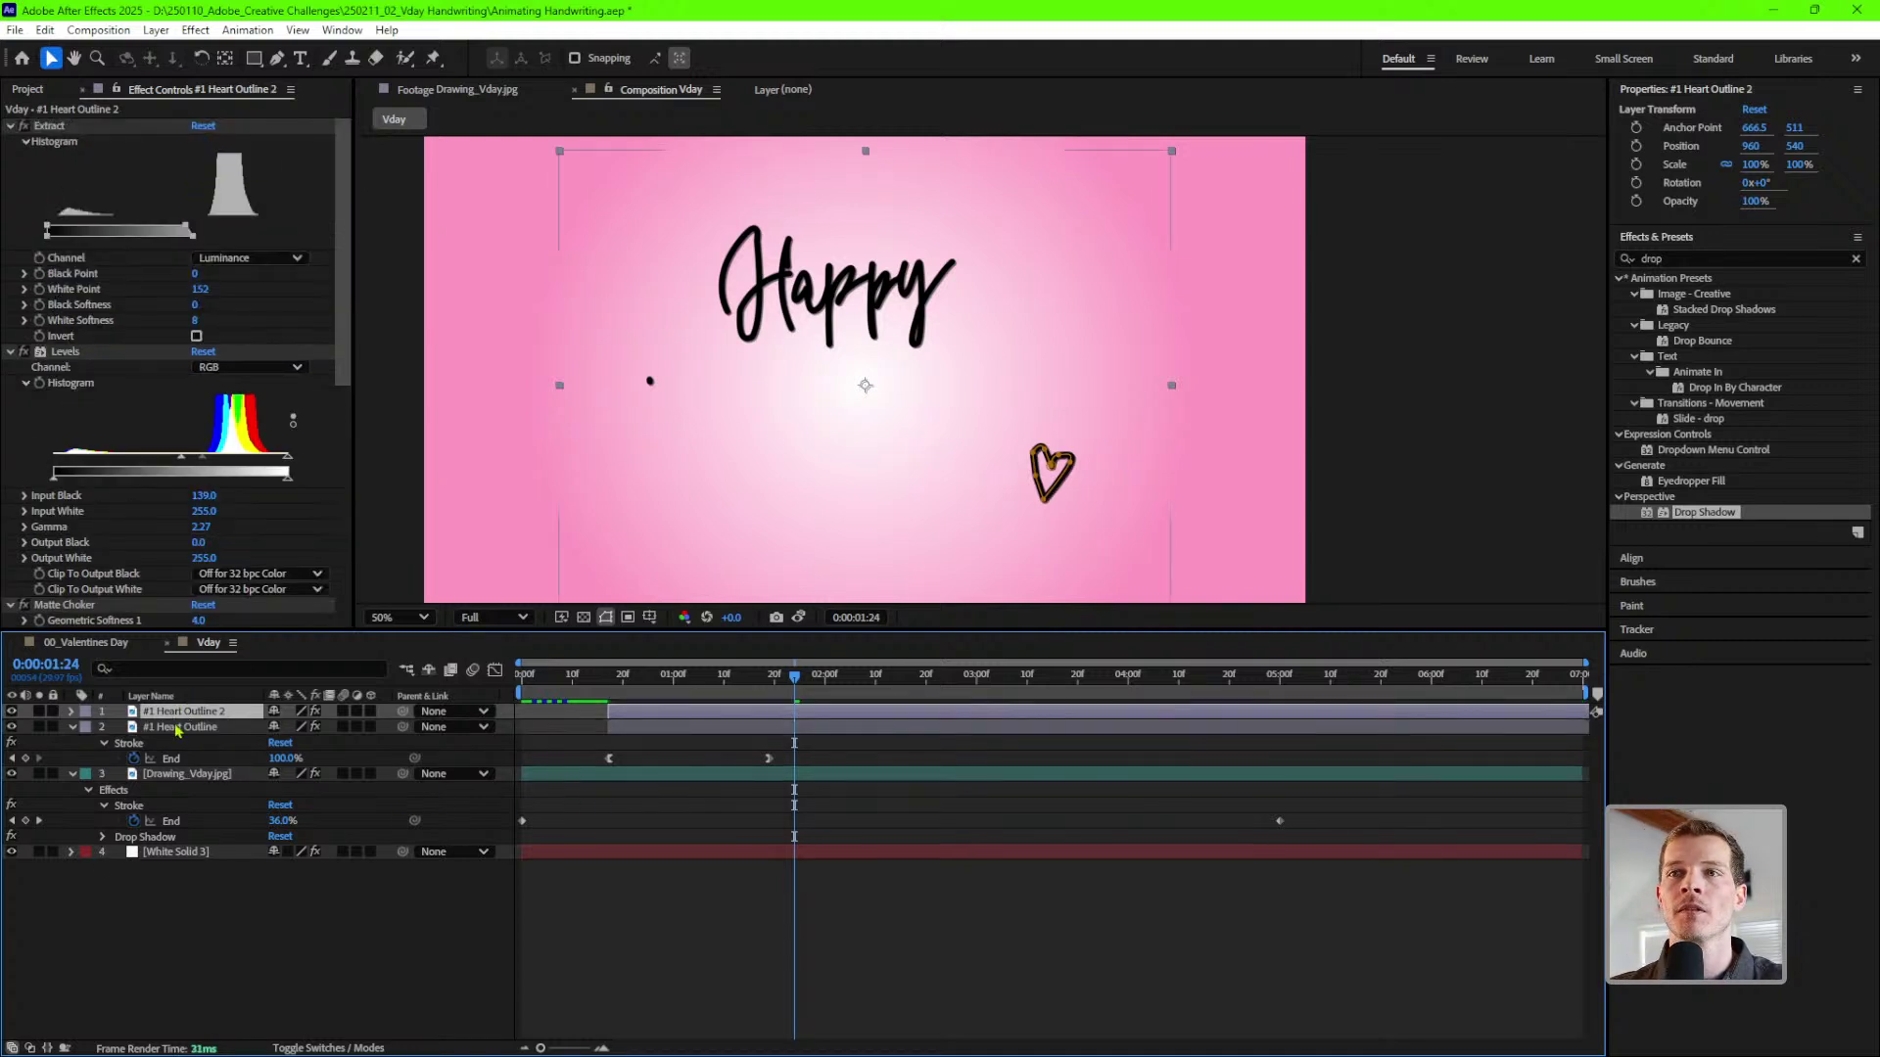
key("Return")
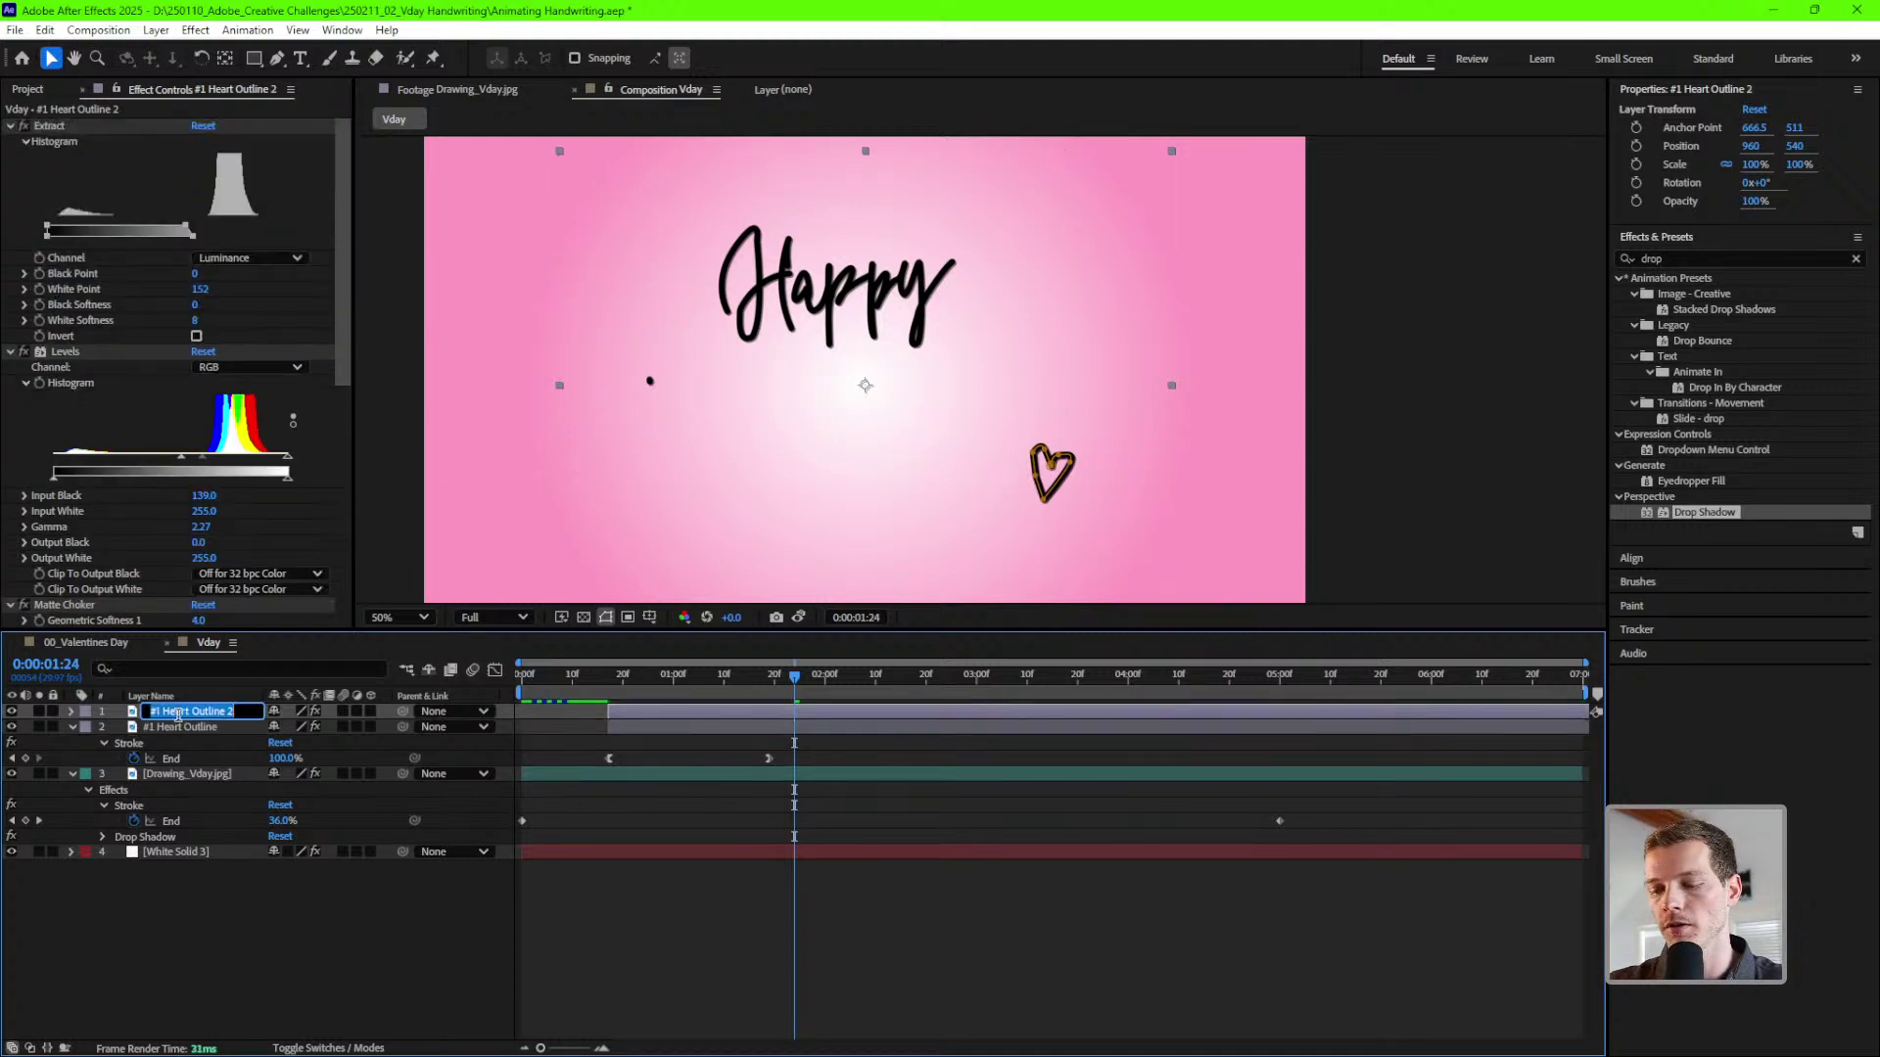
left_click(177, 714)
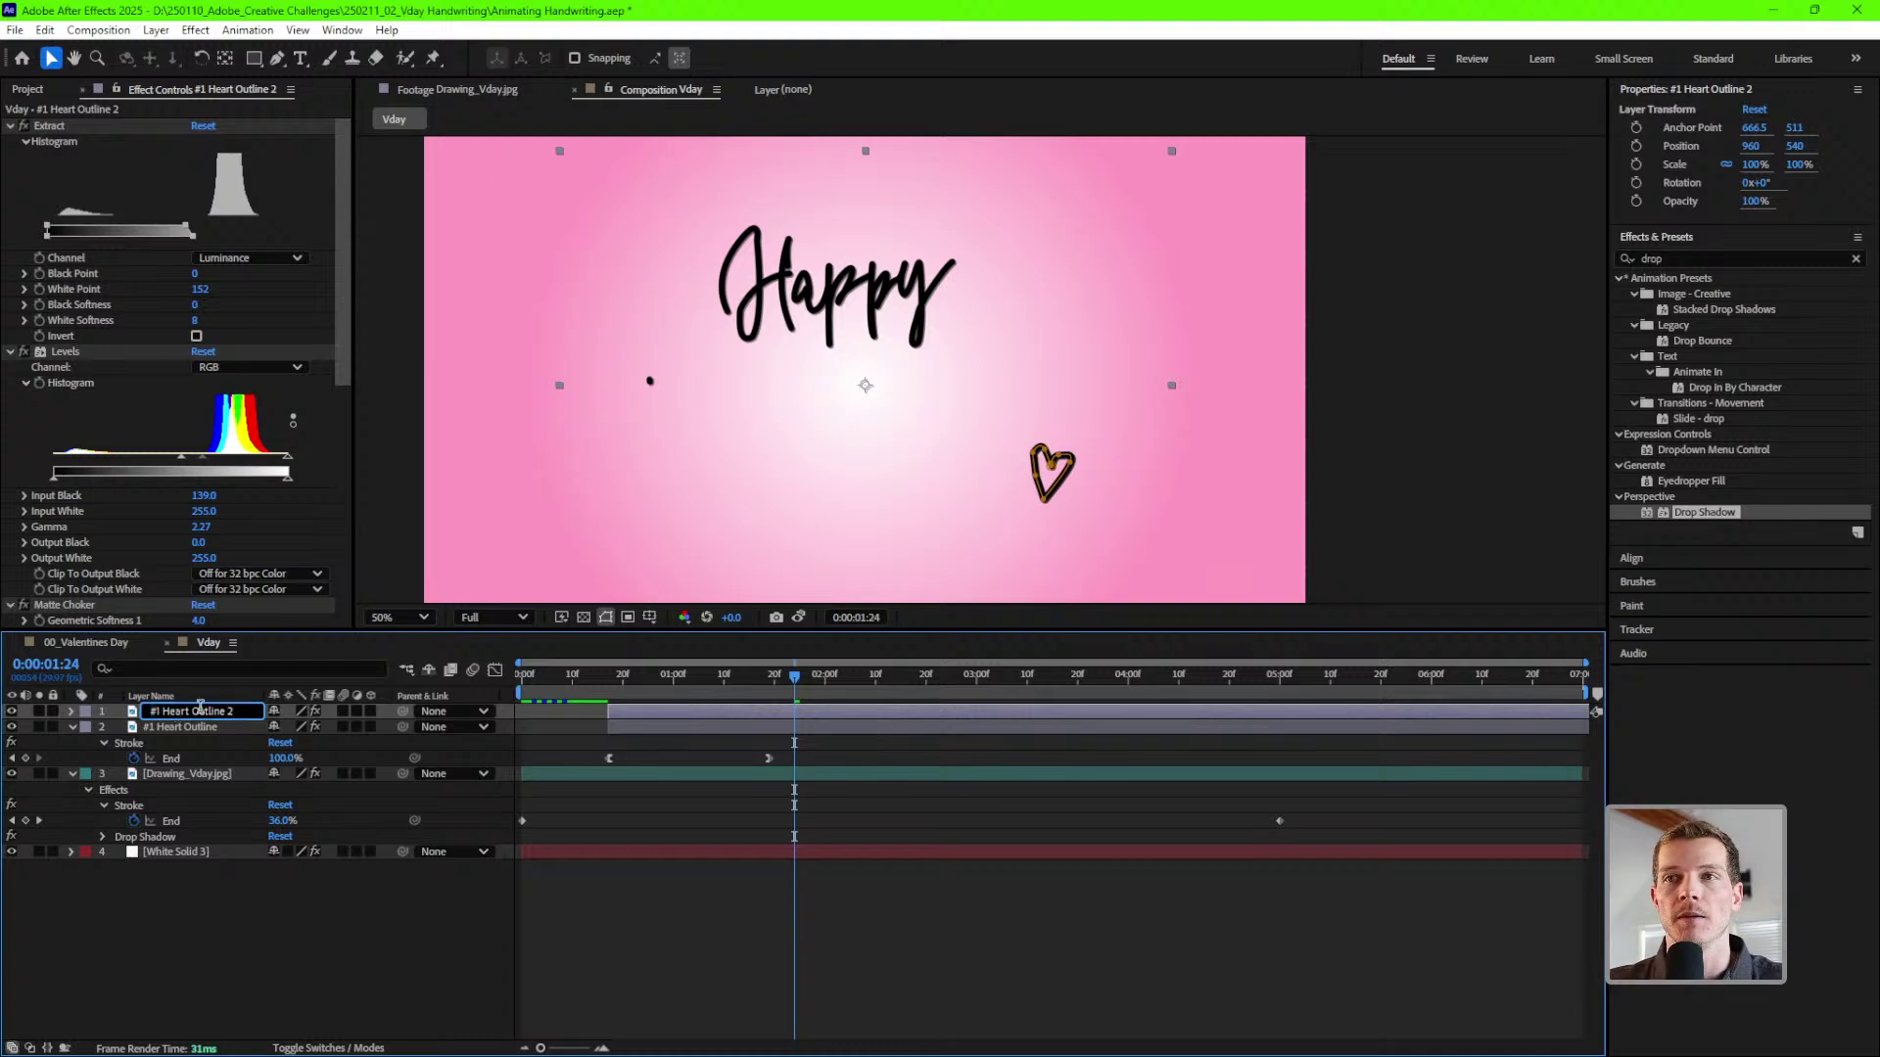
left_click_drag(250, 710, 196, 711)
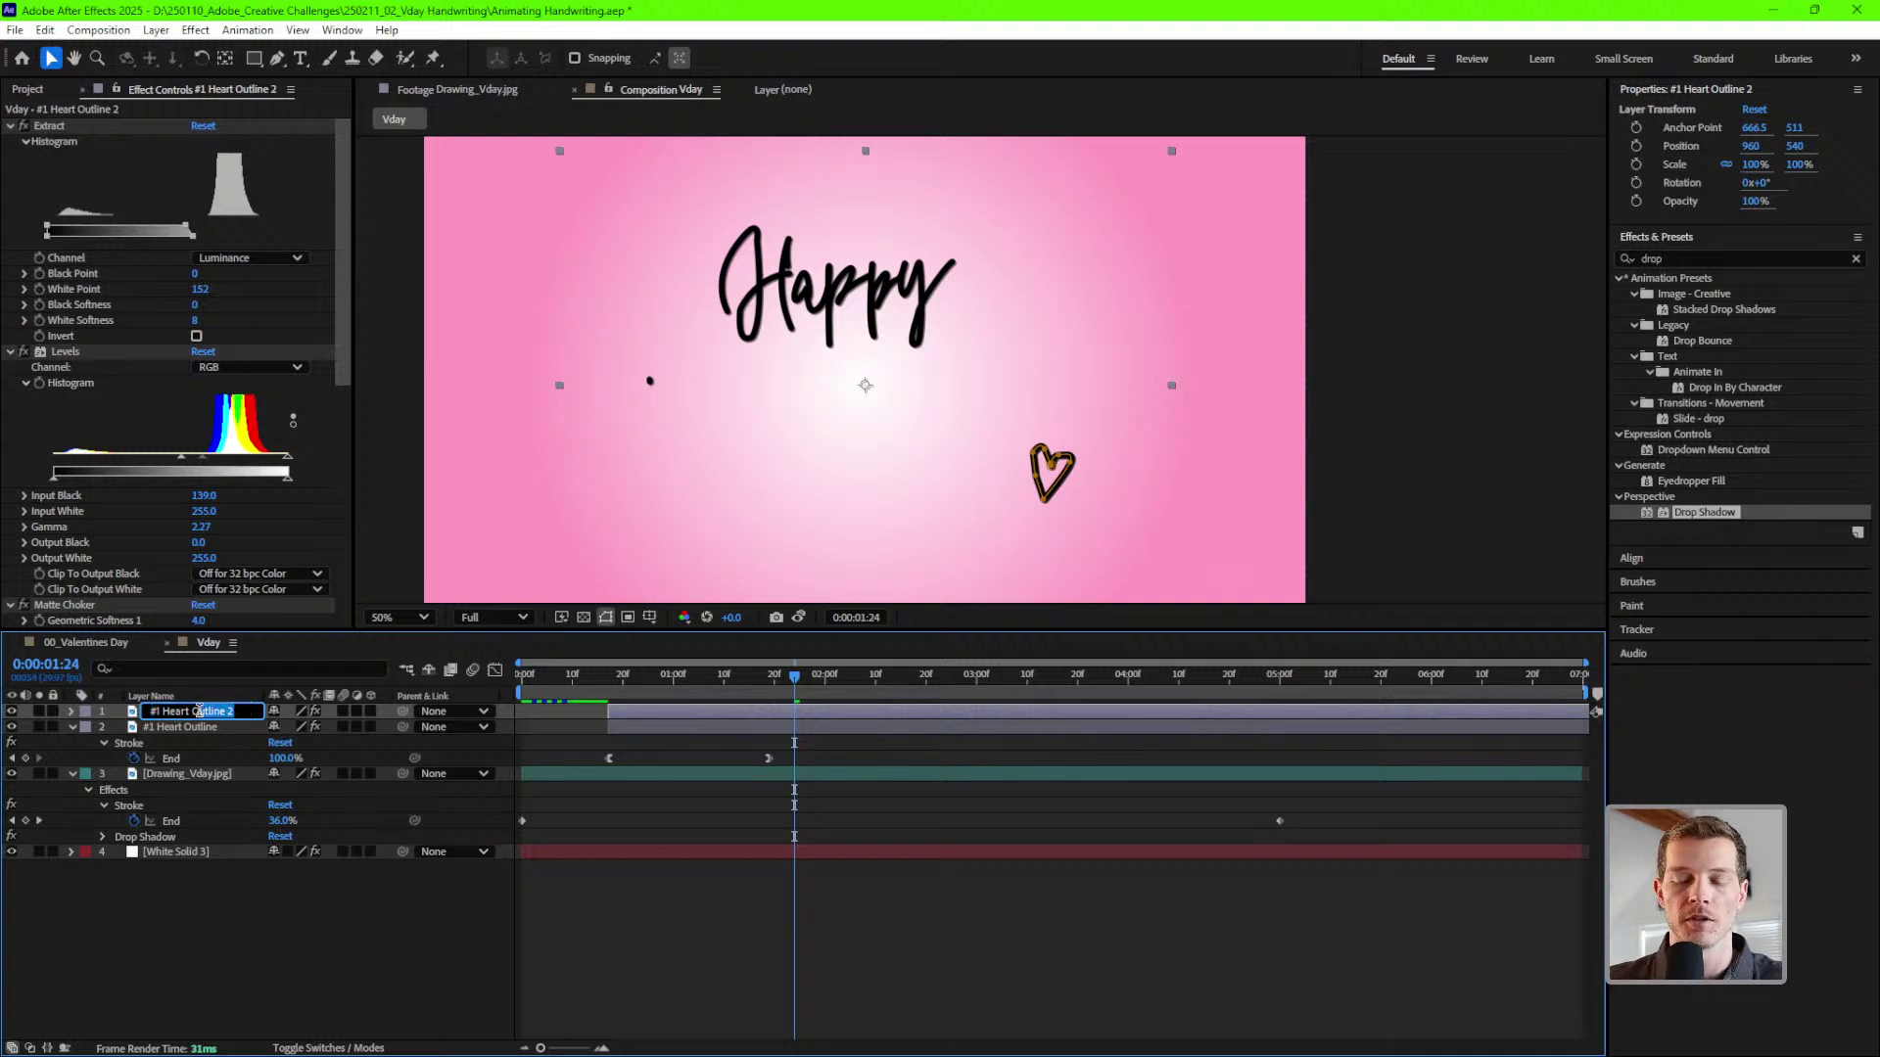
type("Scribble")
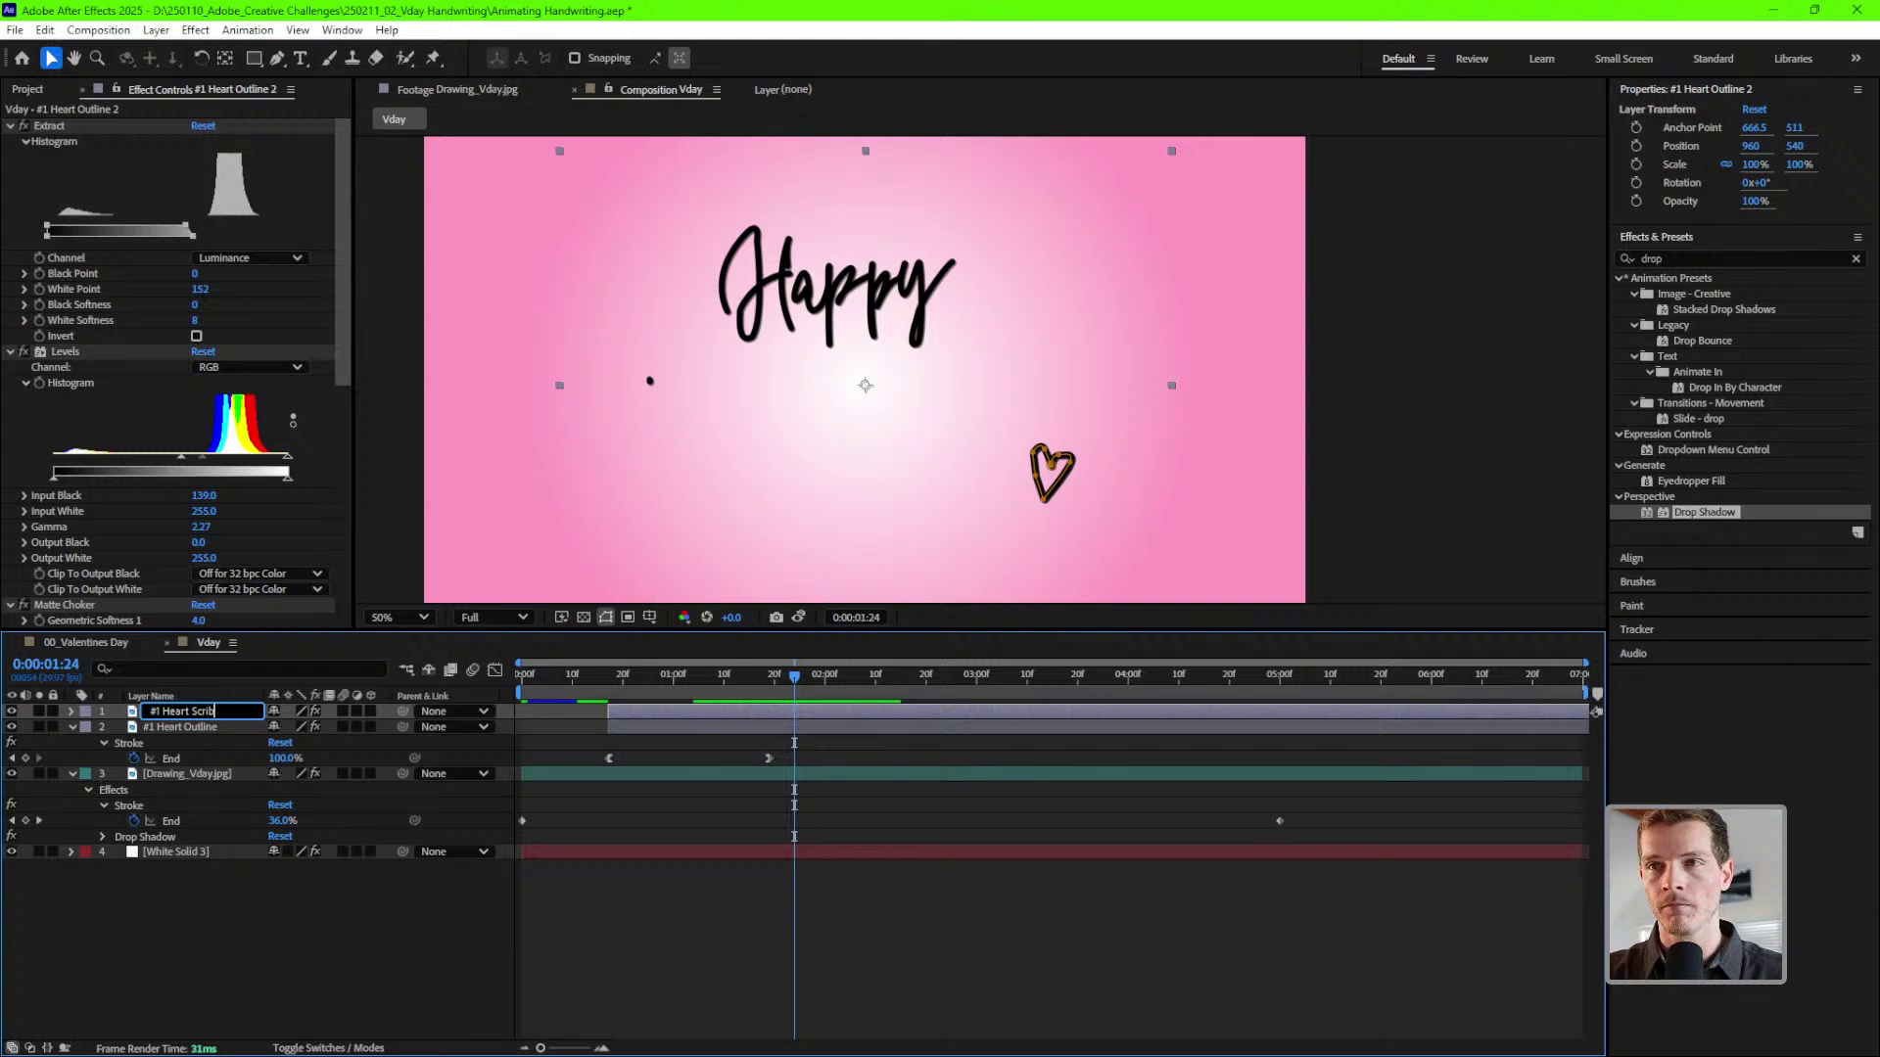
key("Return")
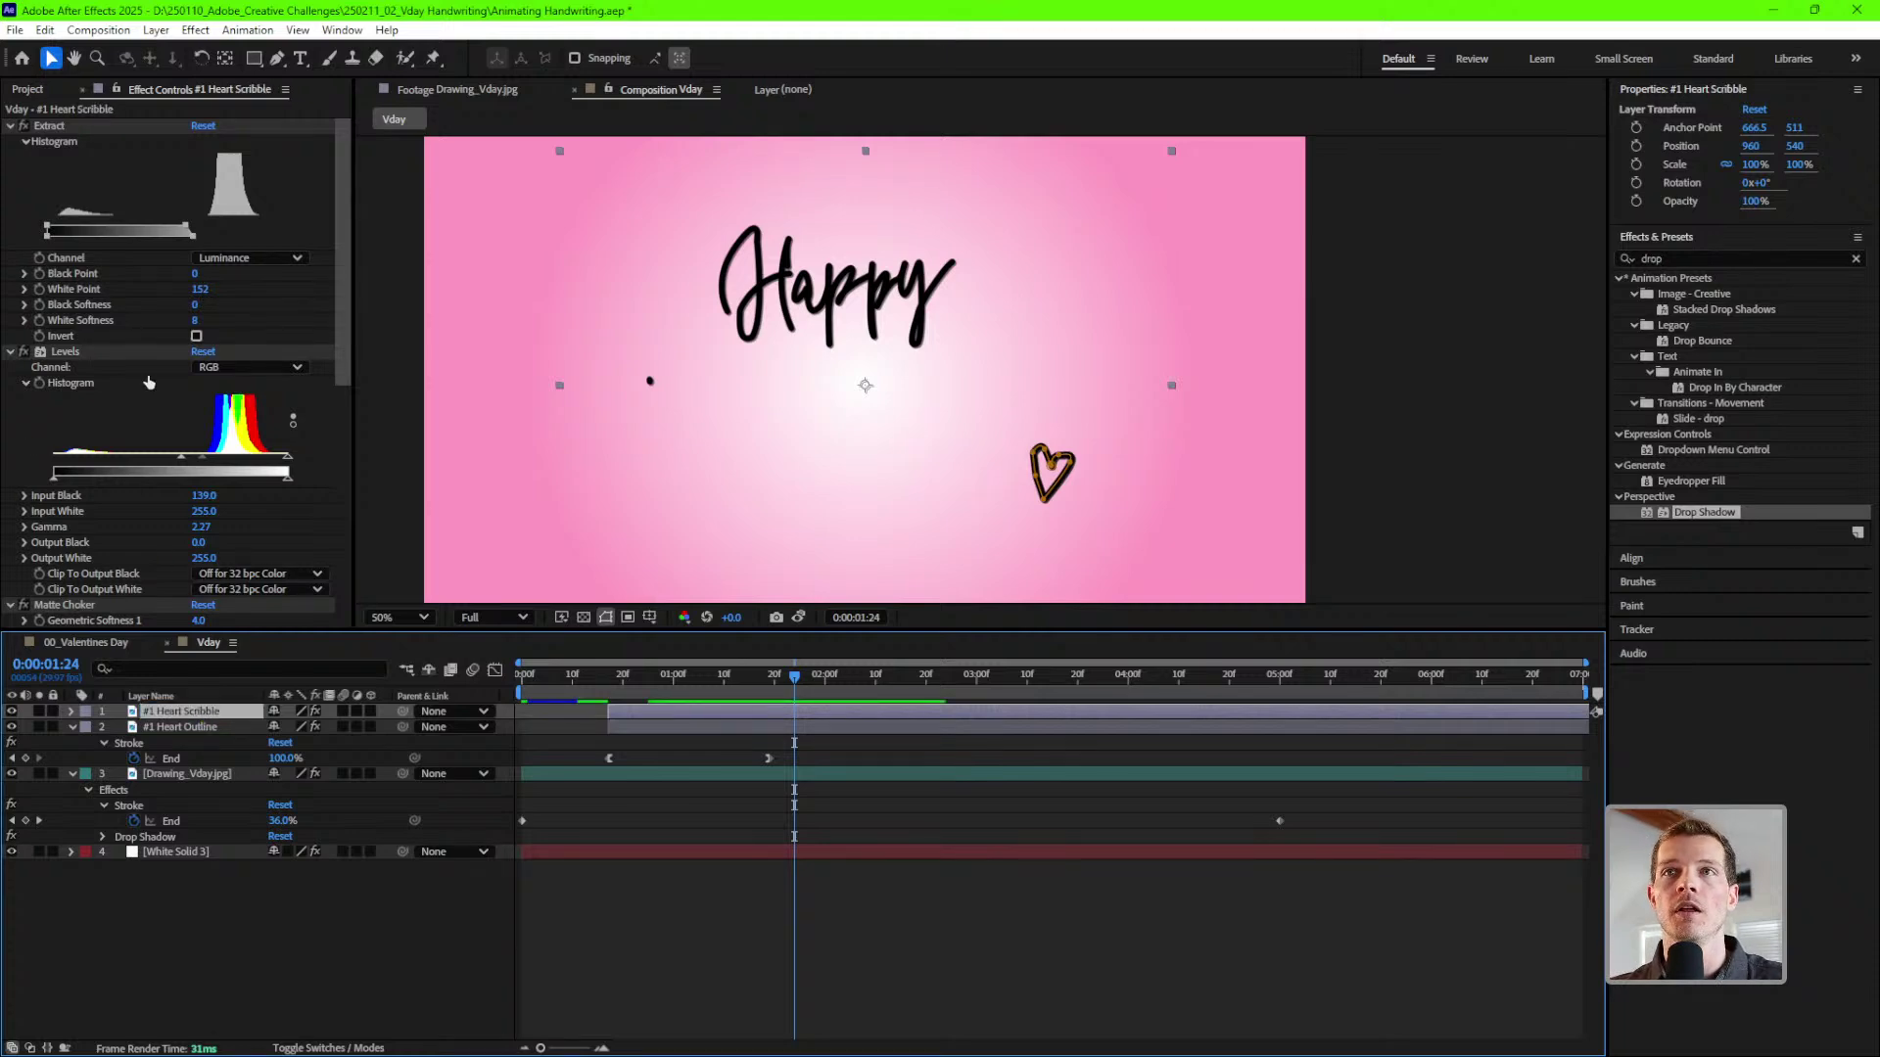
- Delete the Stroke effect from the #1 Heart Scribble layer and reveal the layer's mask path
scroll(151, 400, "down", 2)
scroll(92, 440, "down", 7)
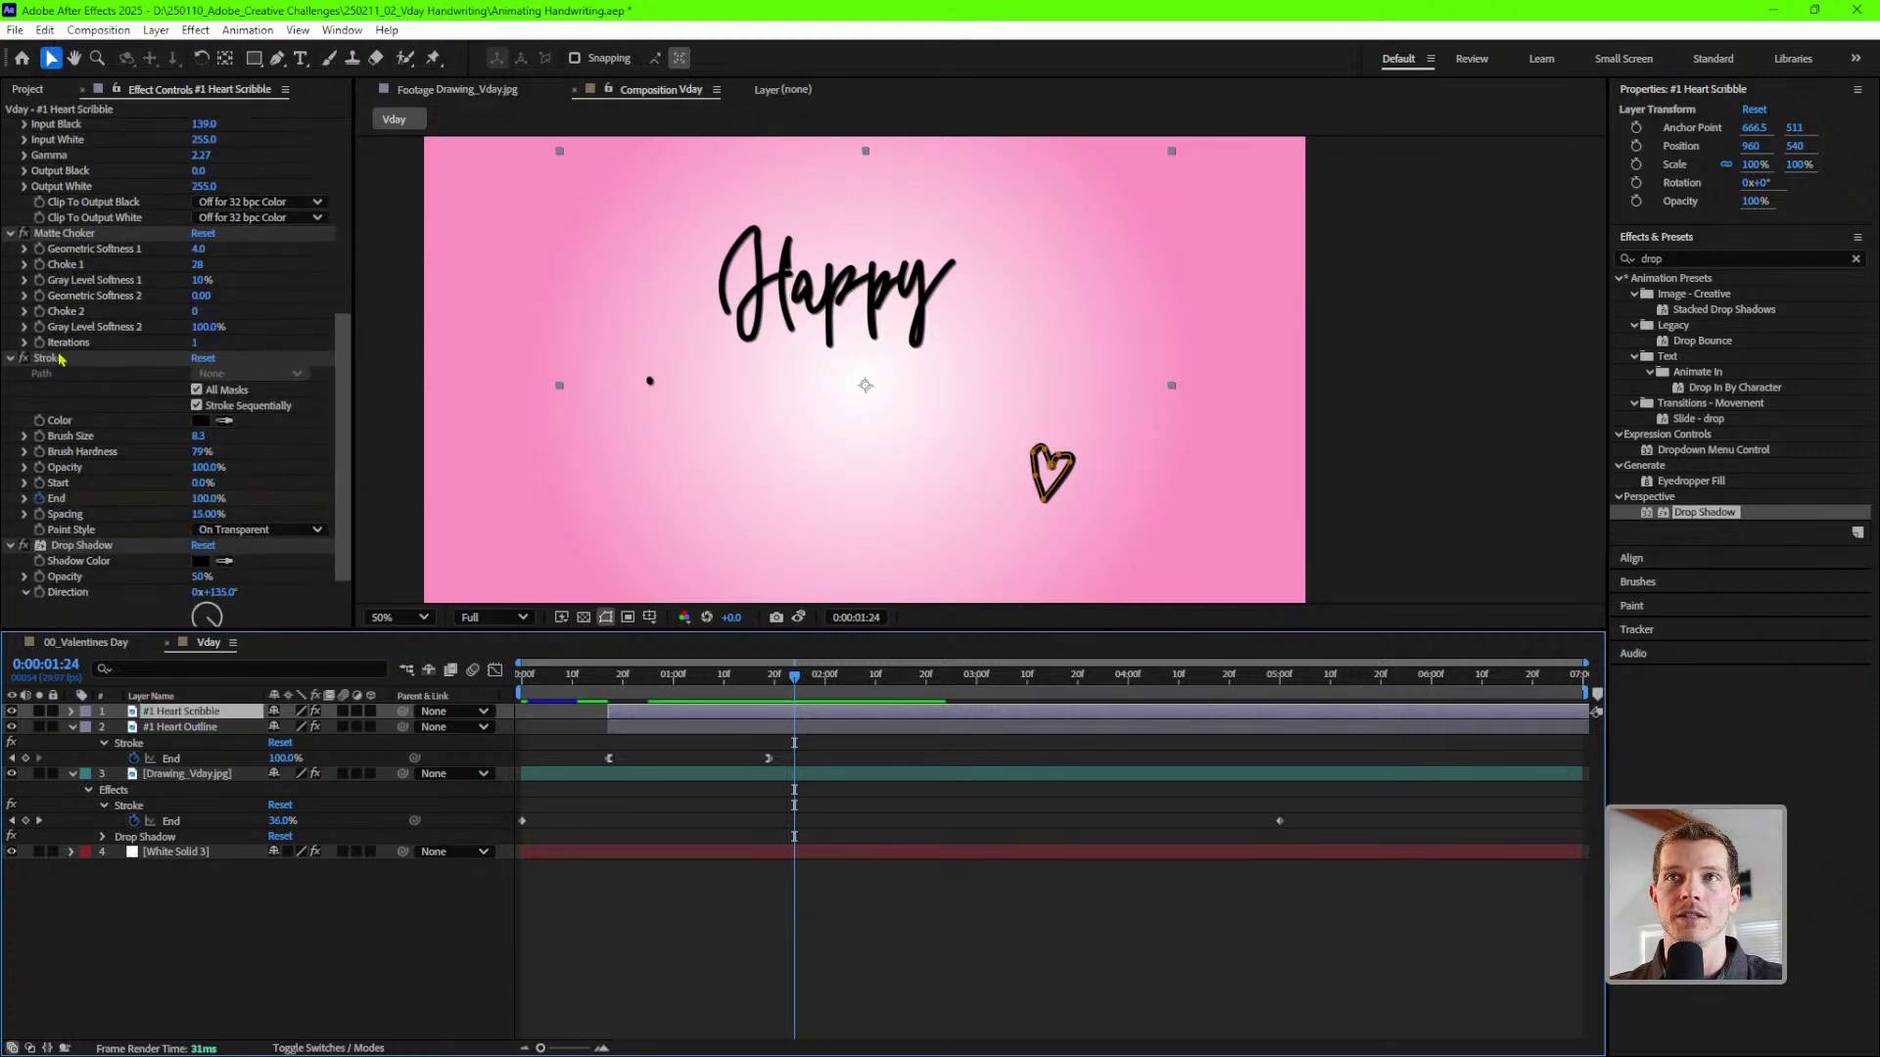
left_click(51, 360)
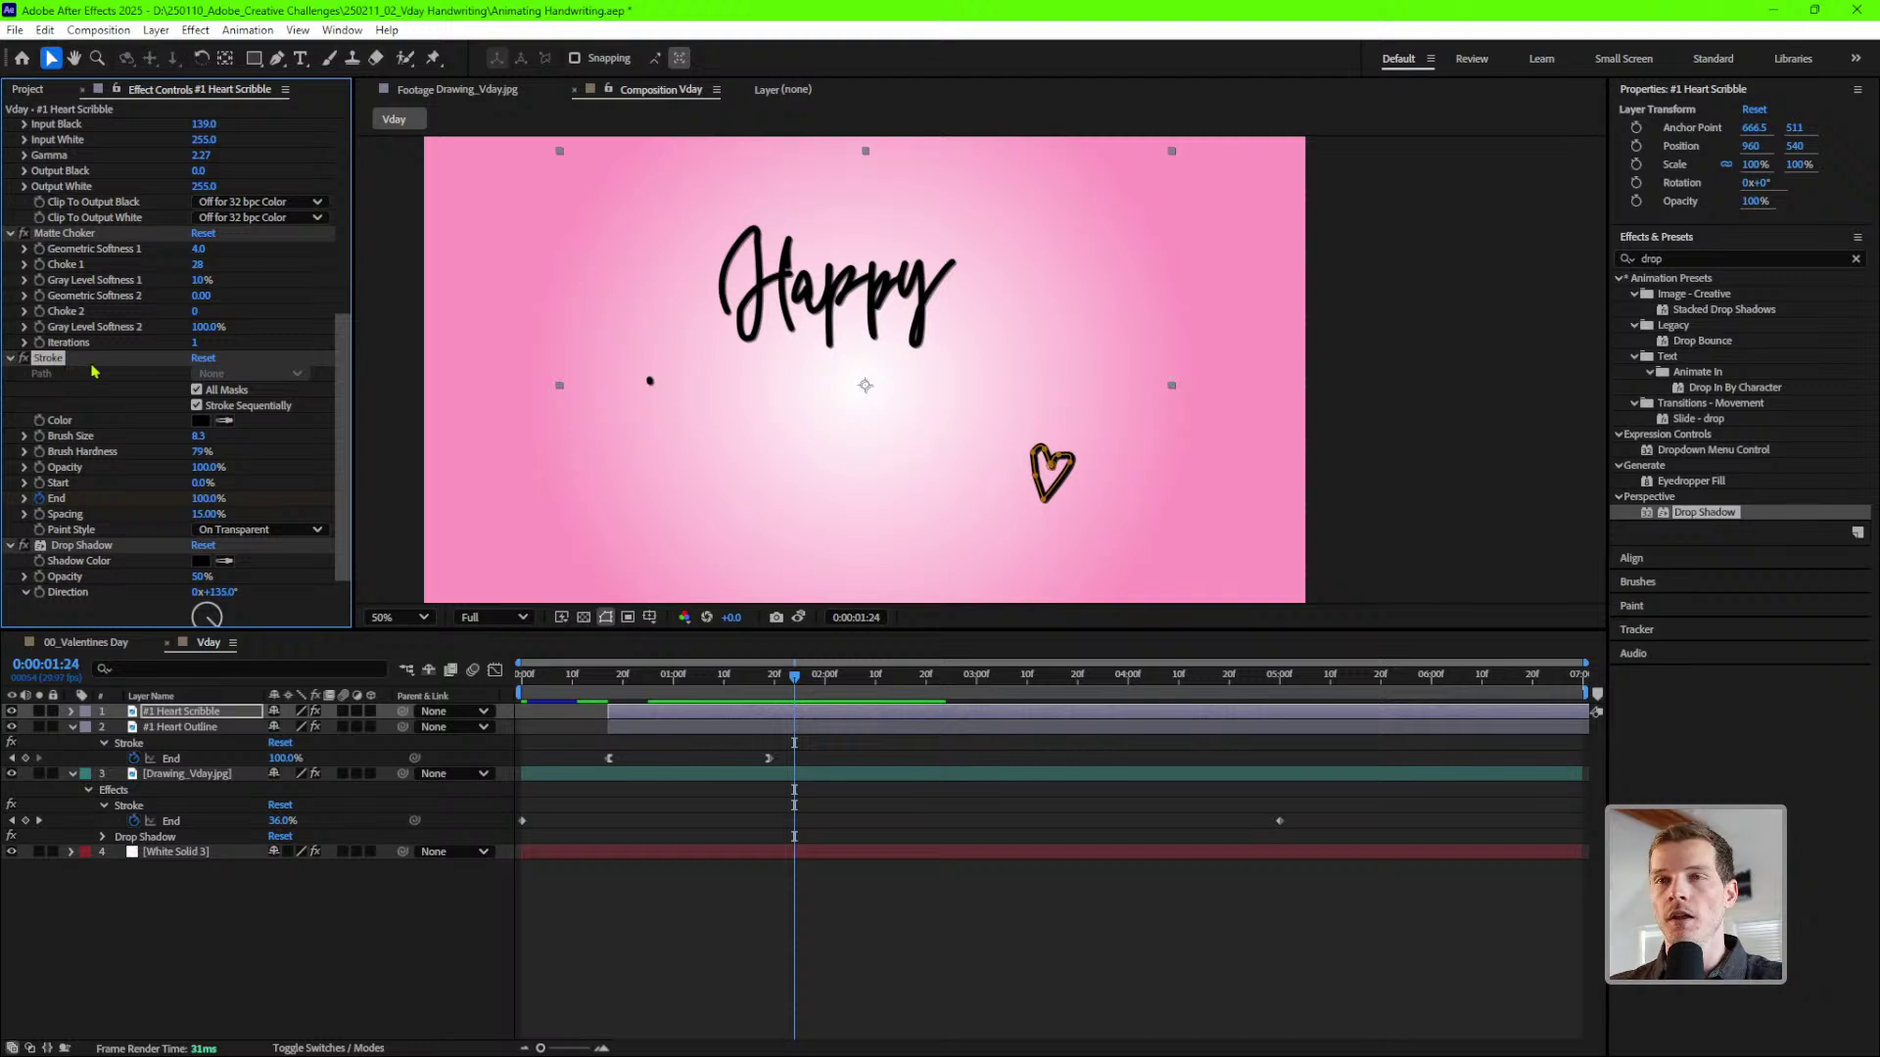
key("Delete")
key("m")
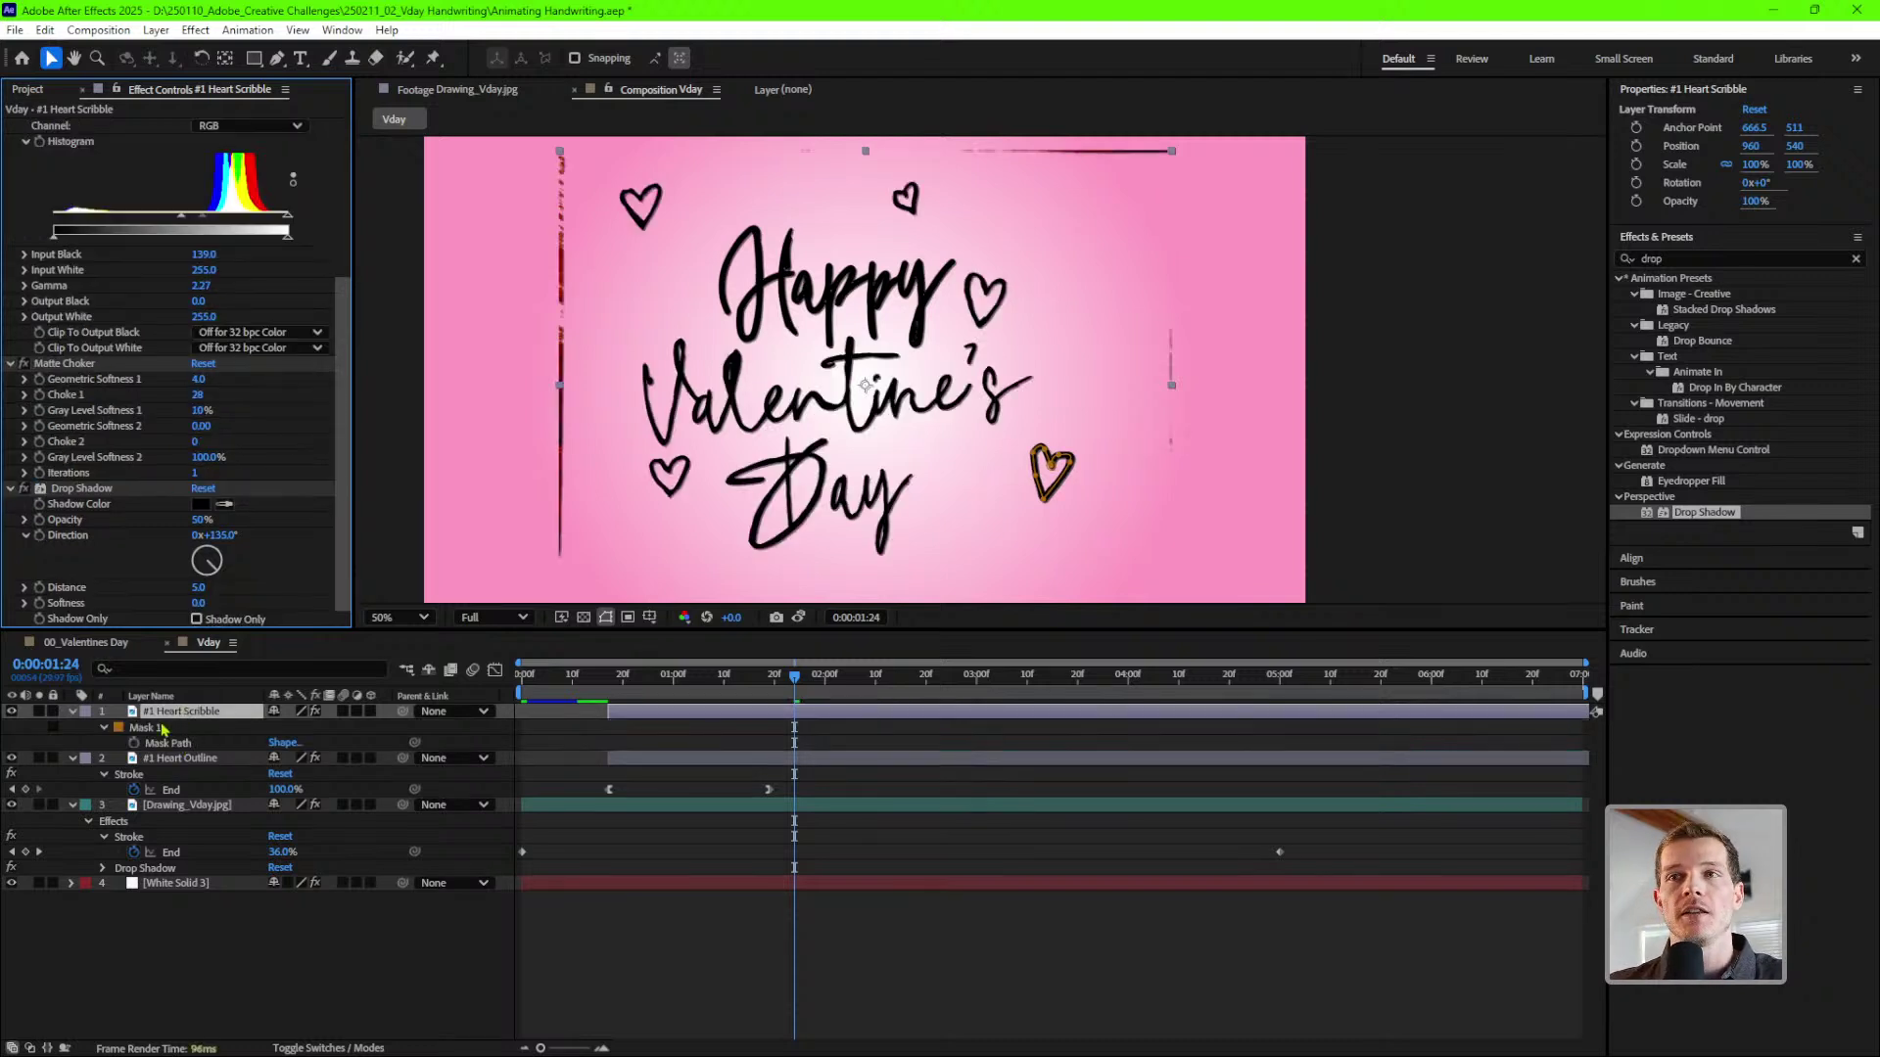
left_click(146, 727)
left_click(160, 712)
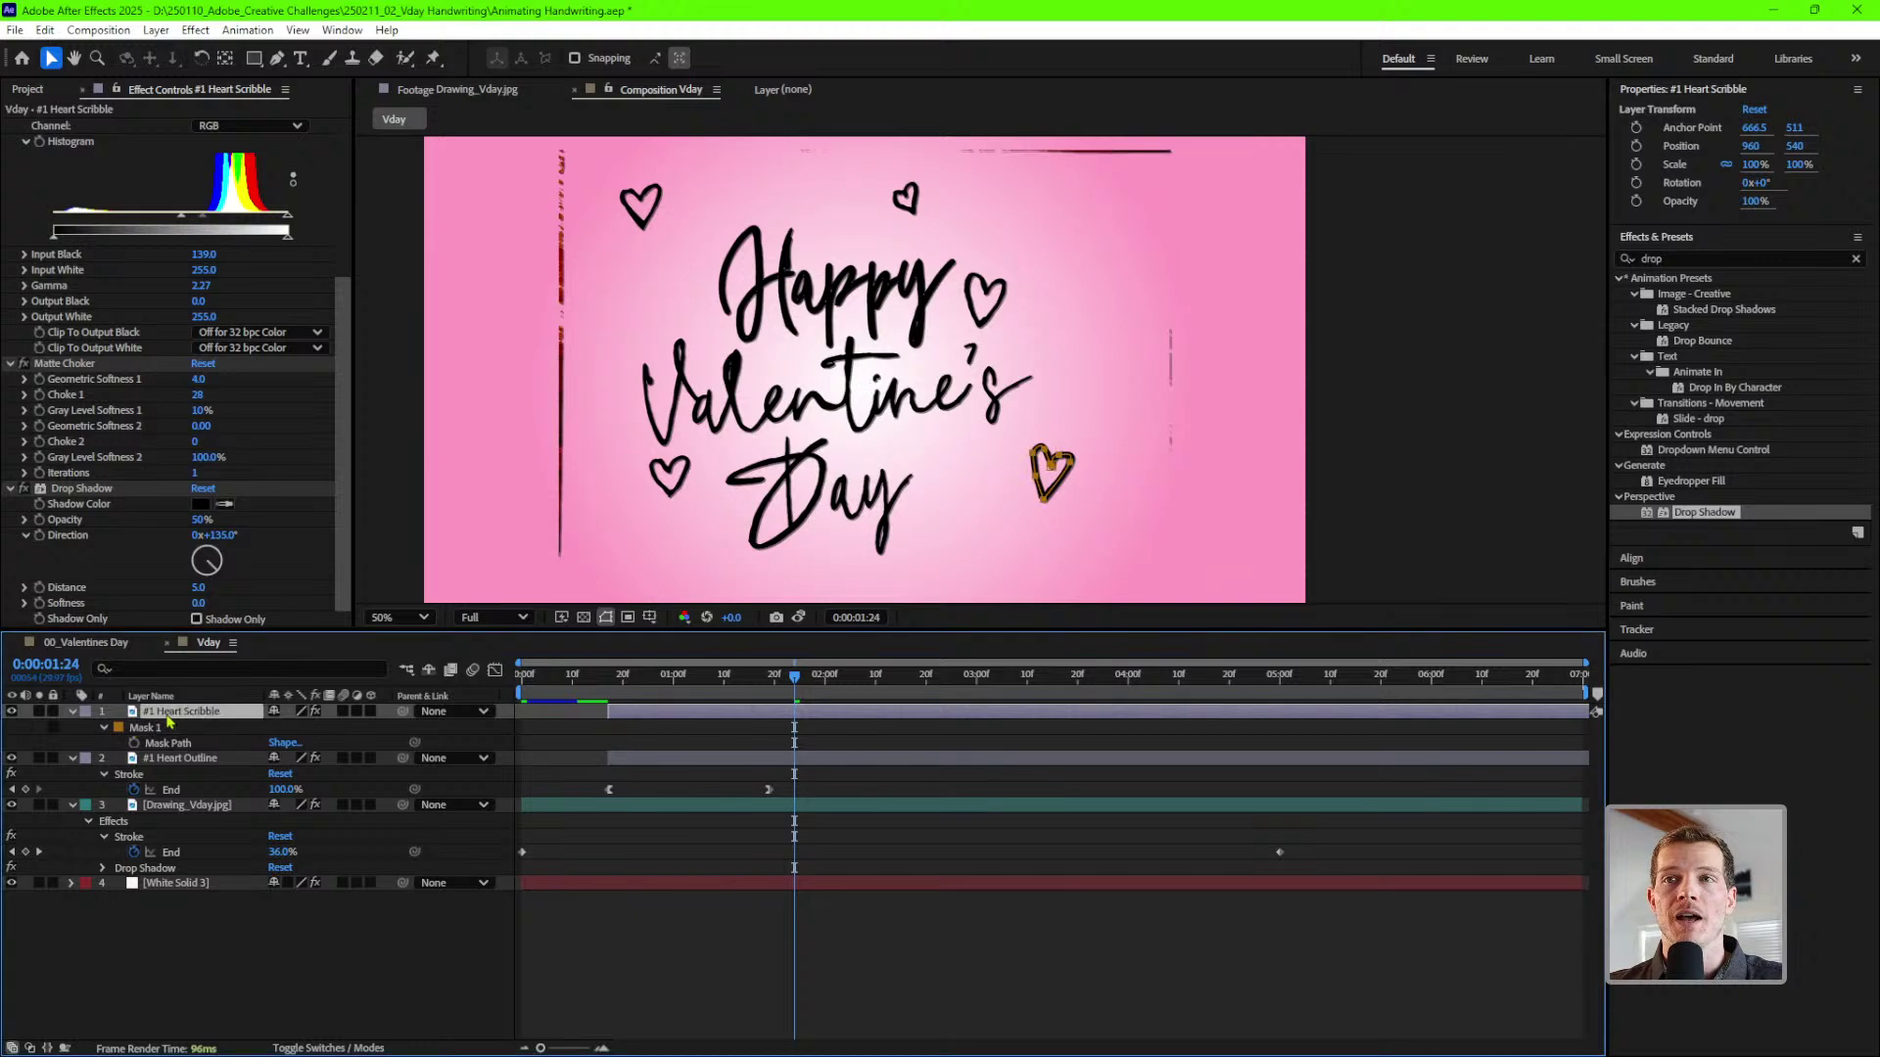
- Find the Scribble effect by searching for "scribb" and apply it to the #1 Heart Scribble layer
double_click(1689, 261)
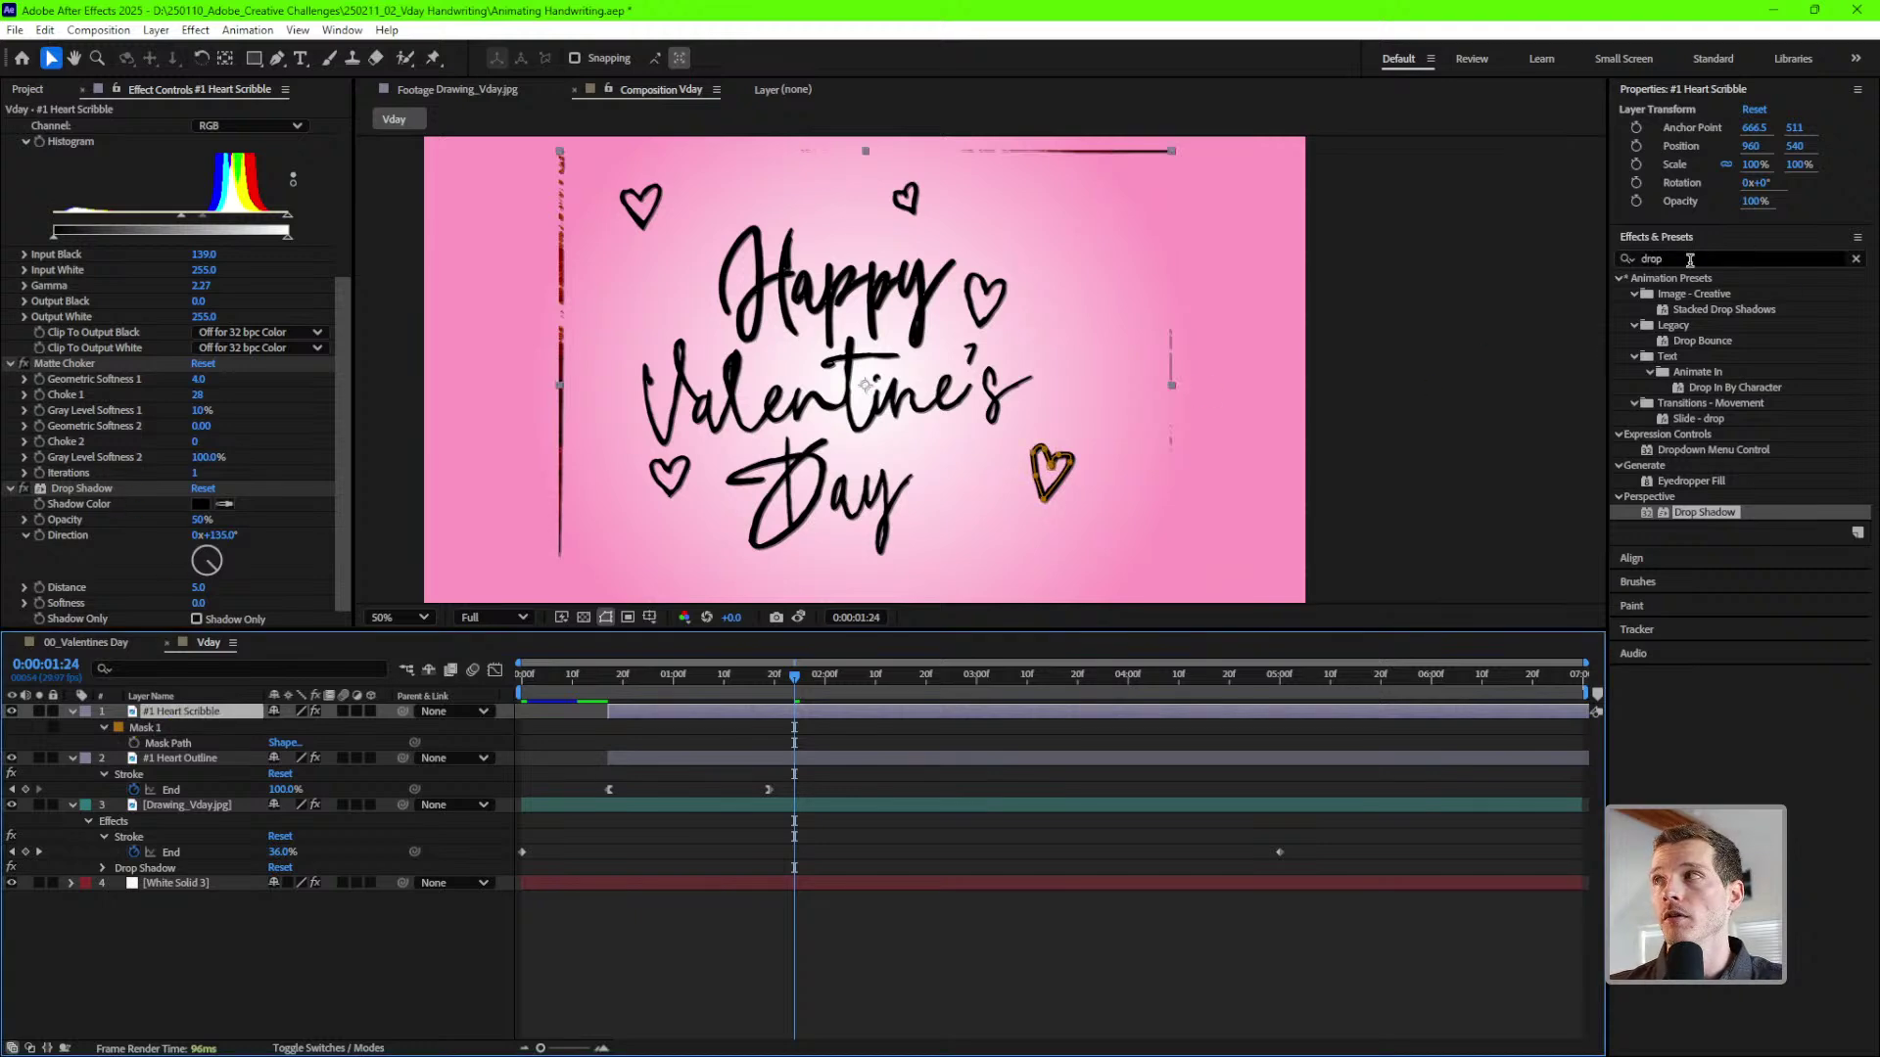
type("scribb")
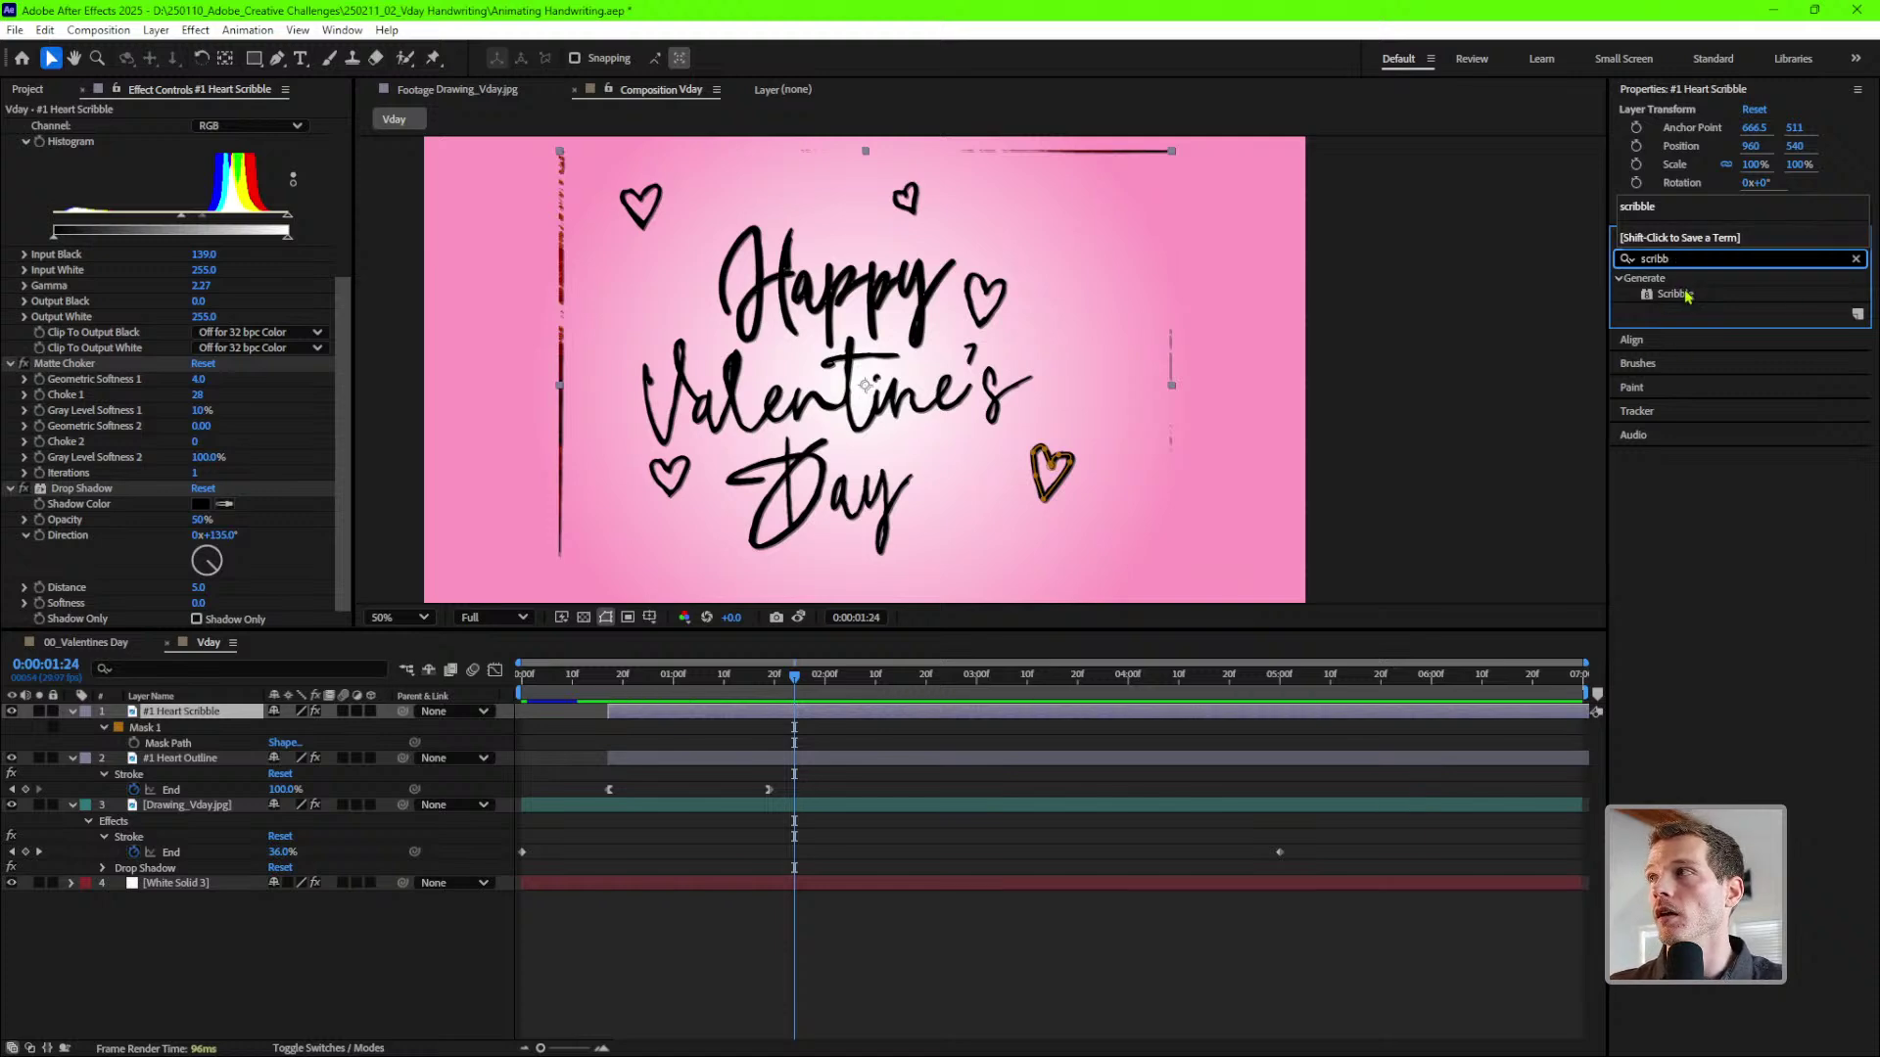
mouse_move(1678, 295)
left_mouse_down()
mouse_move(881, 619)
mouse_move(739, 721)
left_mouse_up()
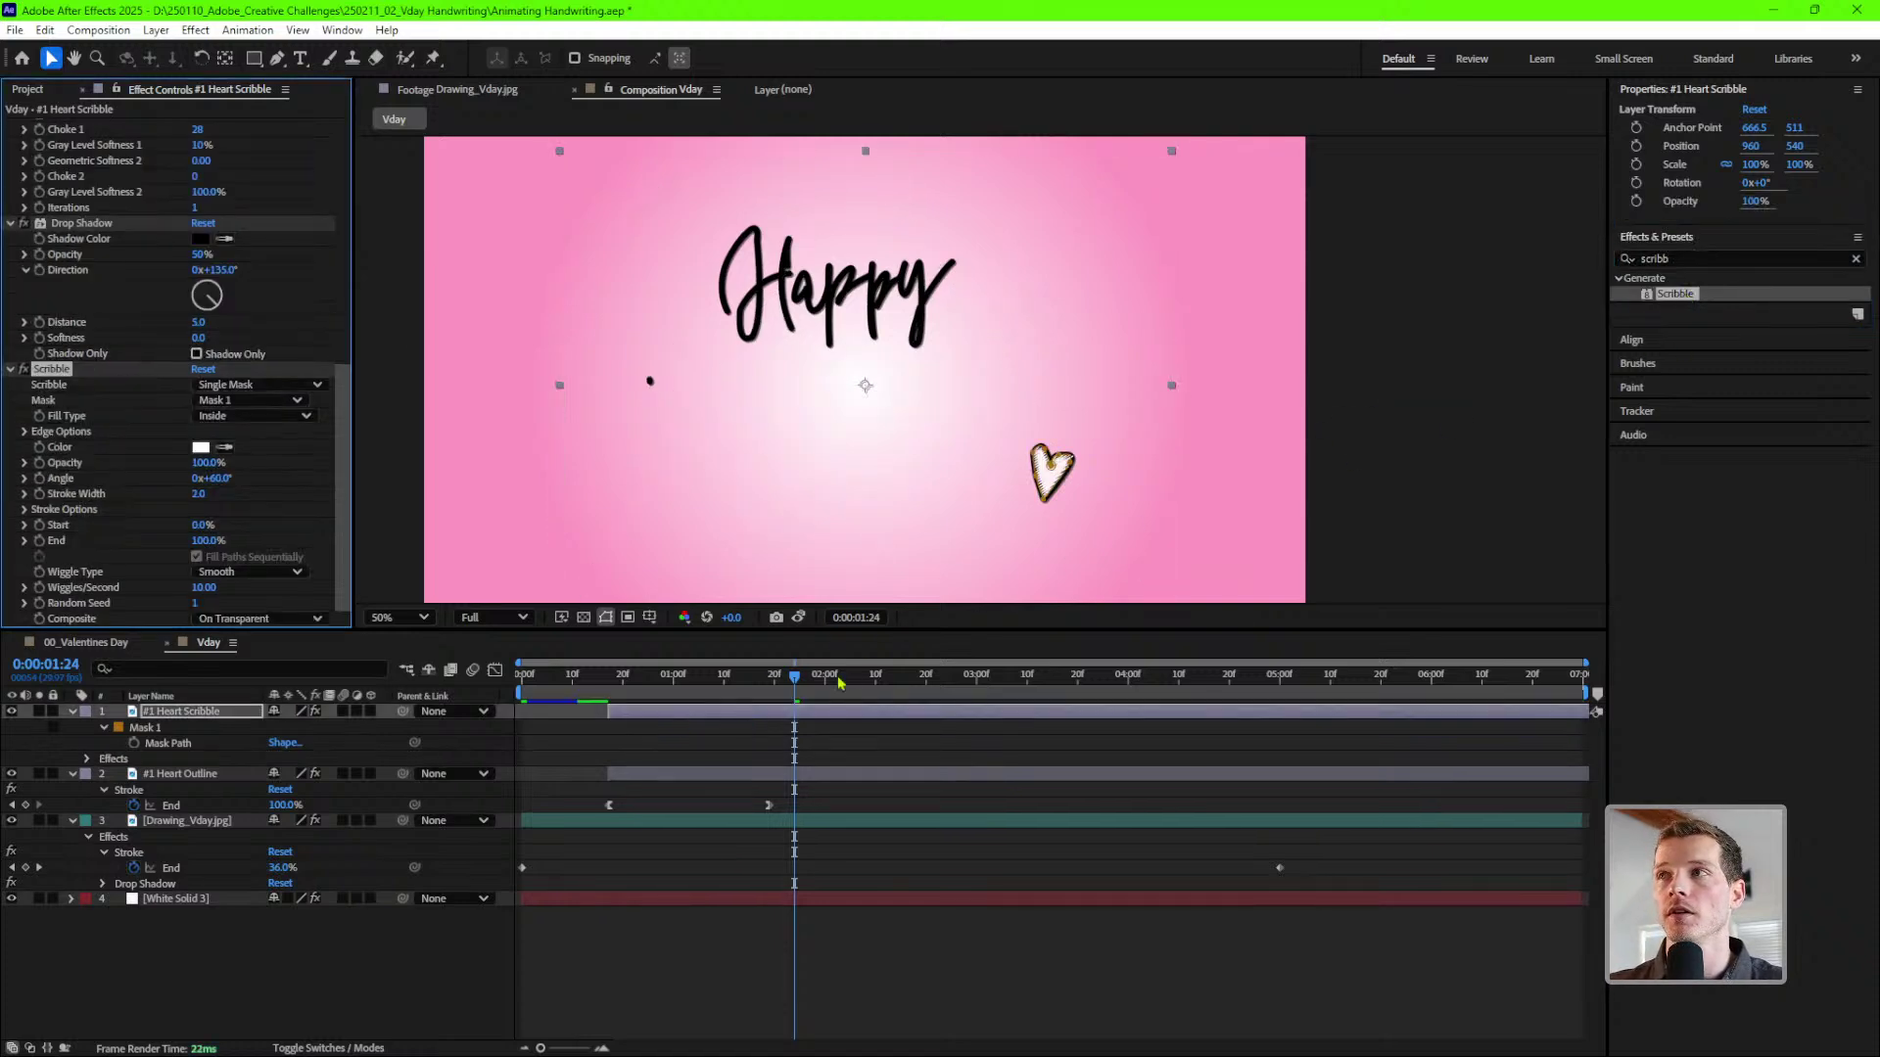
- Preview the scribble fill inside the heart up close, starting from about 0:00:00:23
scroll(1054, 532, "up", 1)
left_click_drag(1187, 534, 1126, 469)
left_click_drag(813, 684, 639, 693)
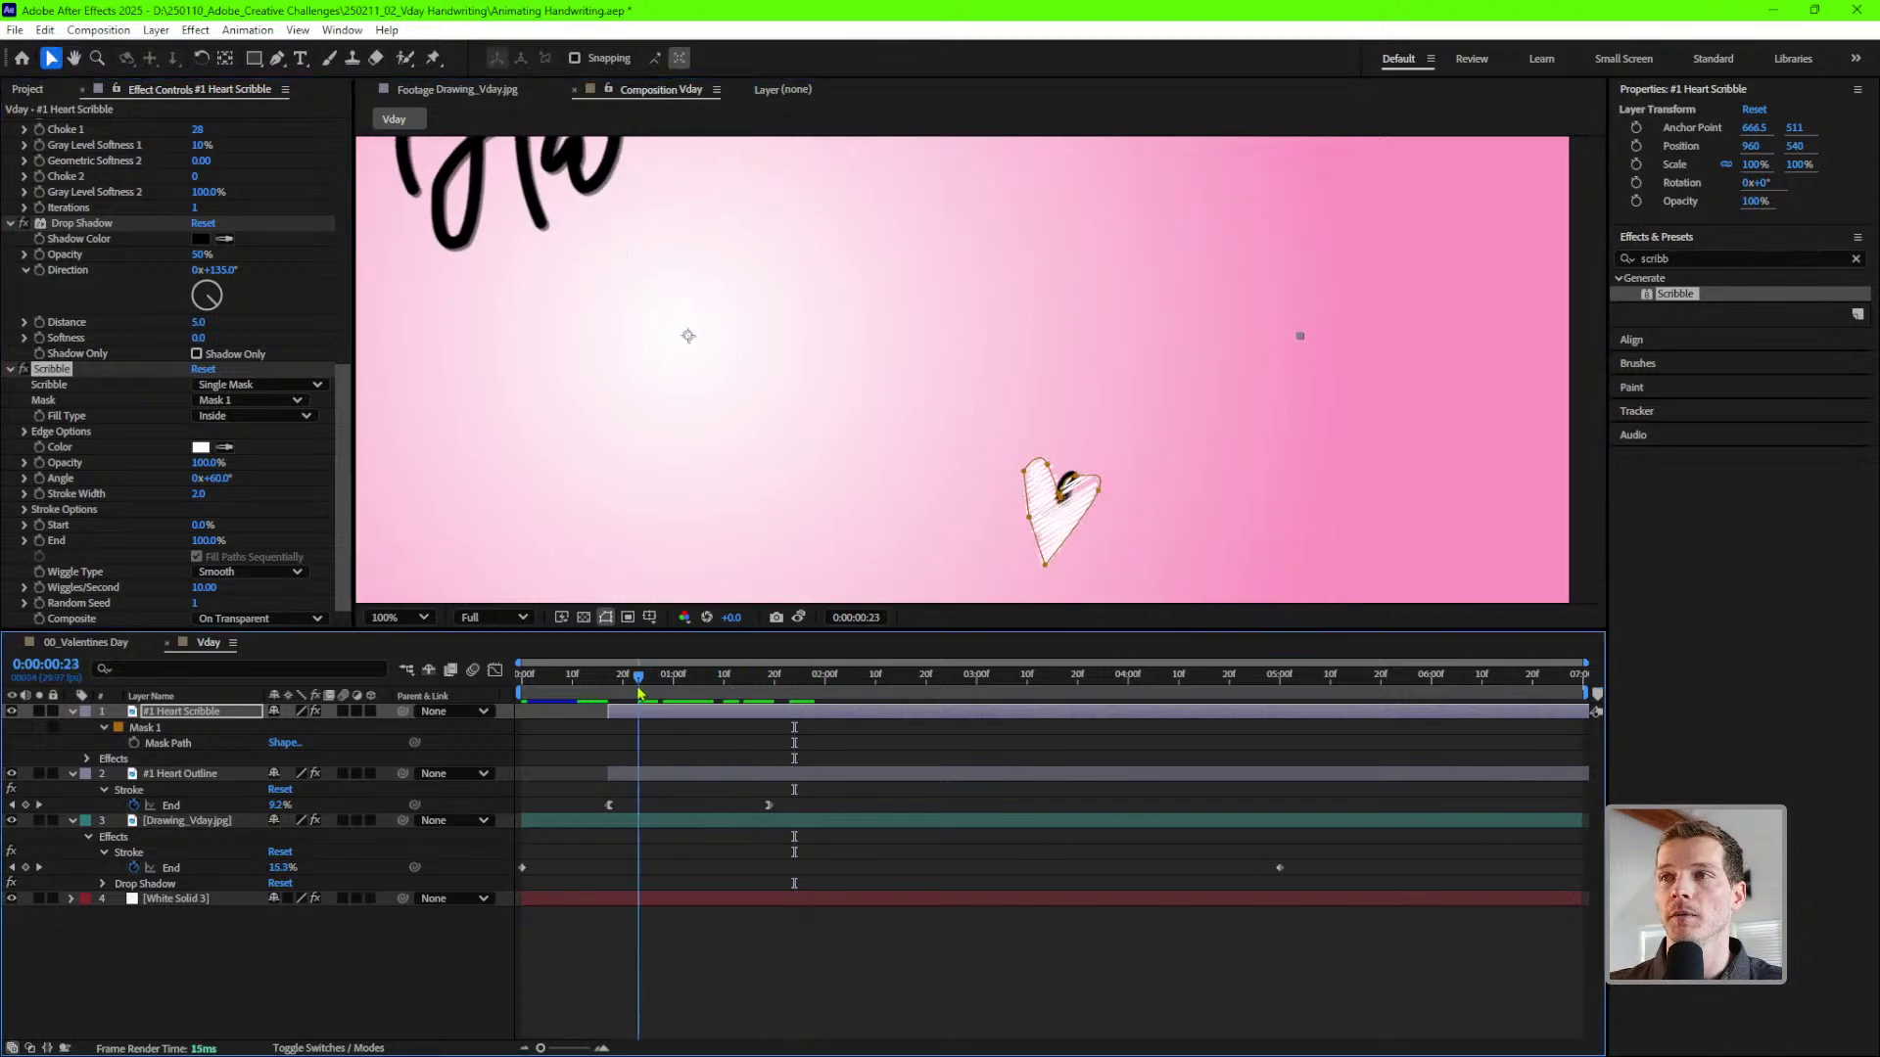
left_click(736, 962)
key("space")
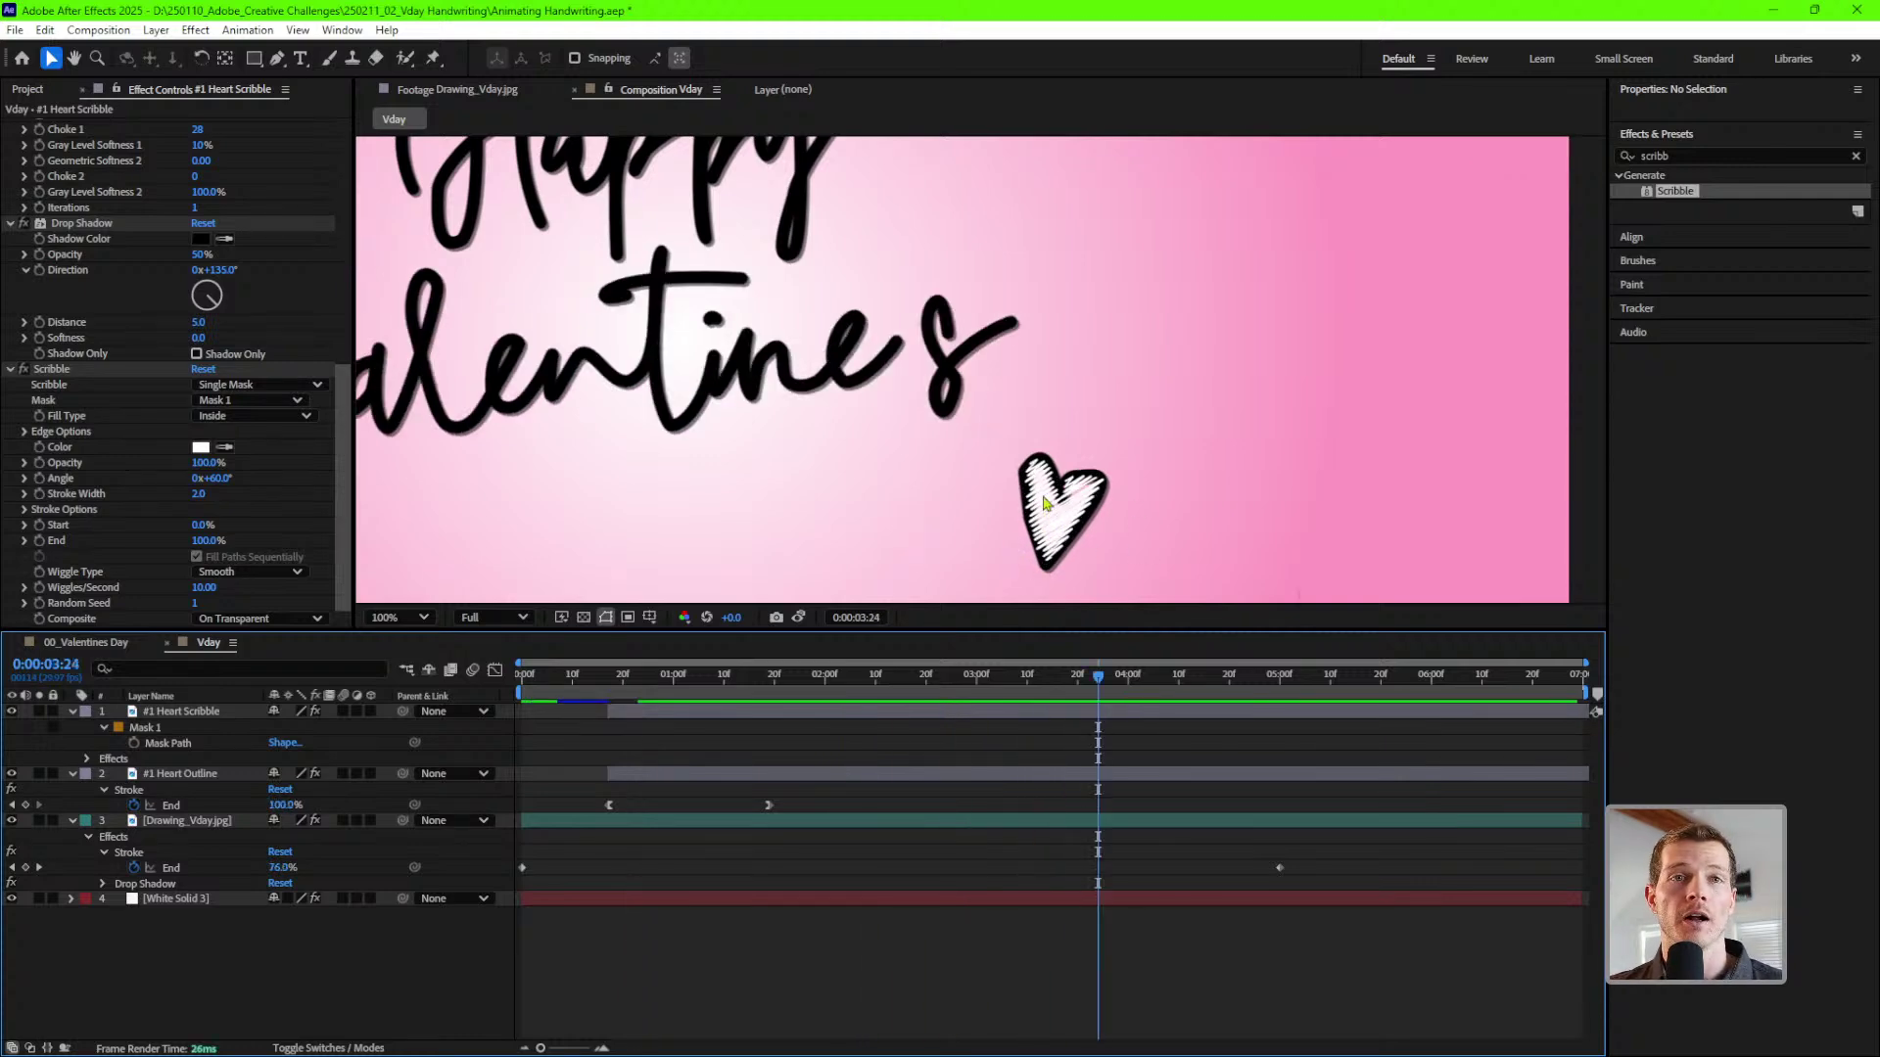
- Move the #1 Heart Scribble layer below the #1 Heart Outline layer in the layer stack
left_click(208, 715)
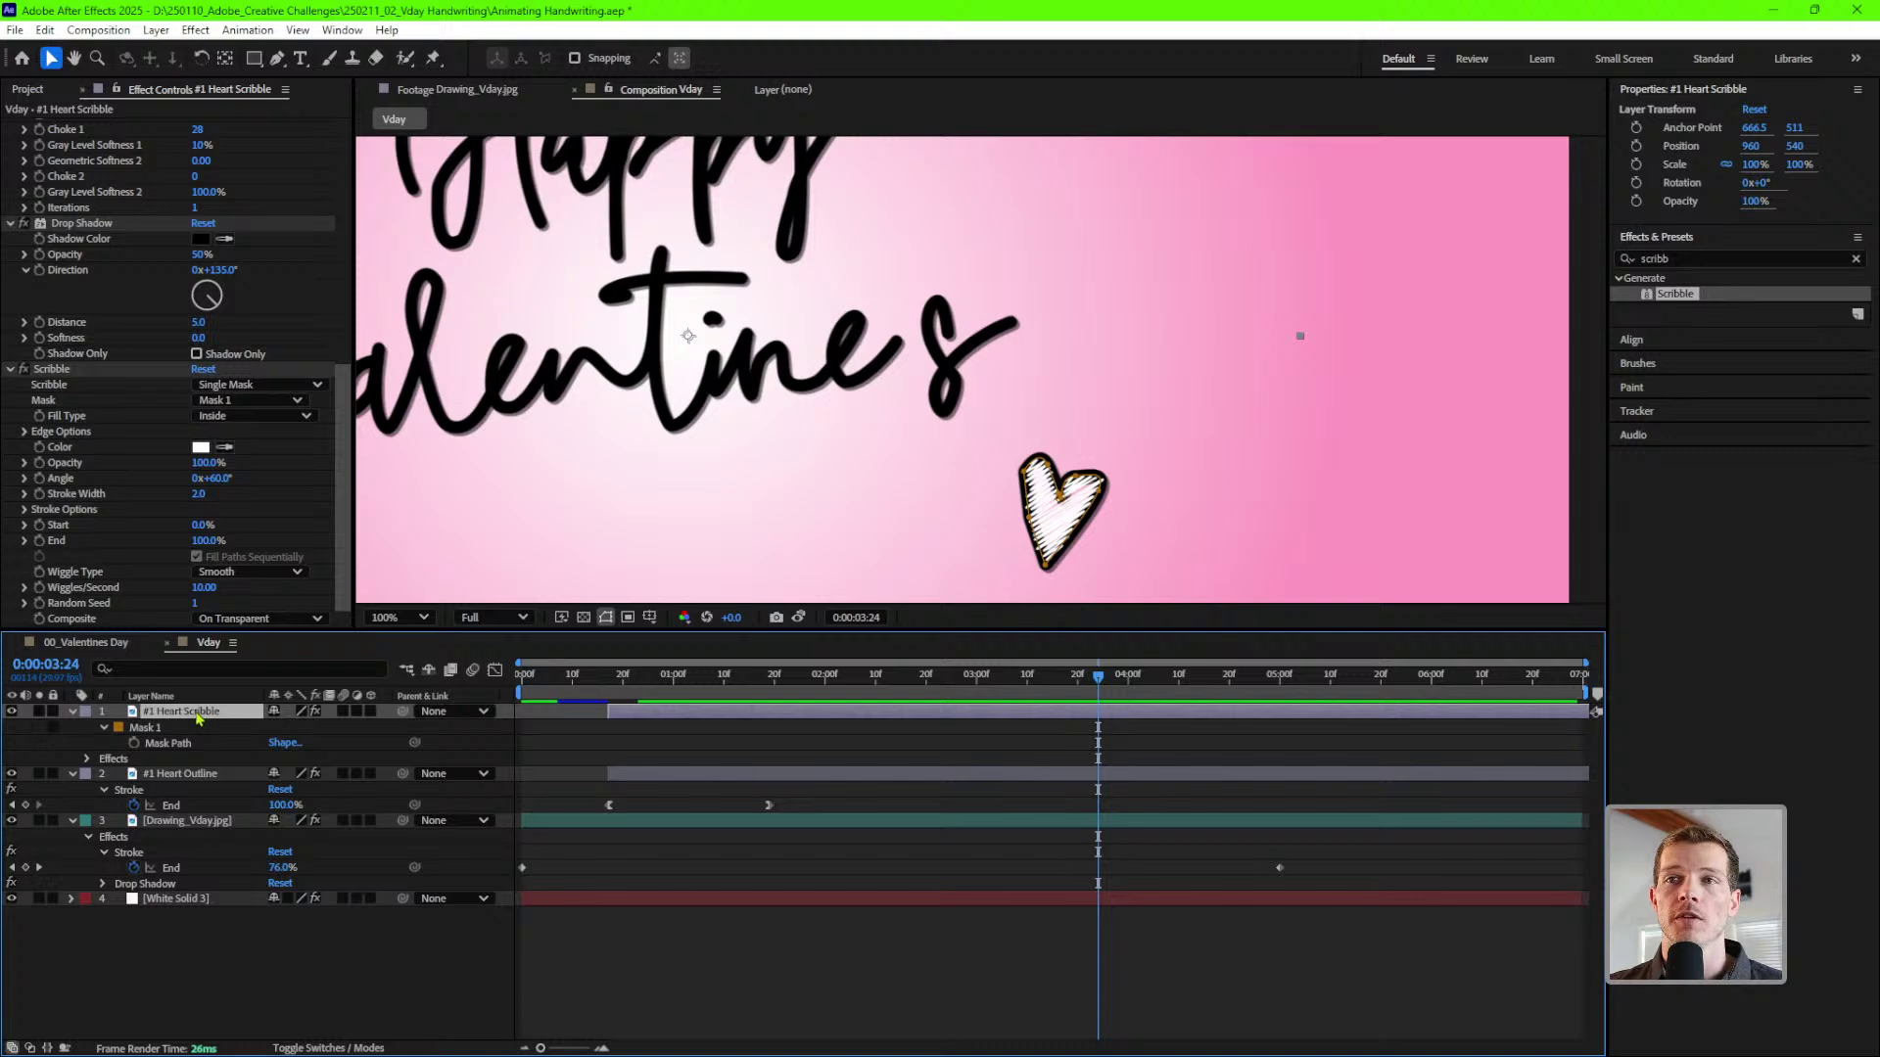
left_click_drag(197, 718, 203, 786)
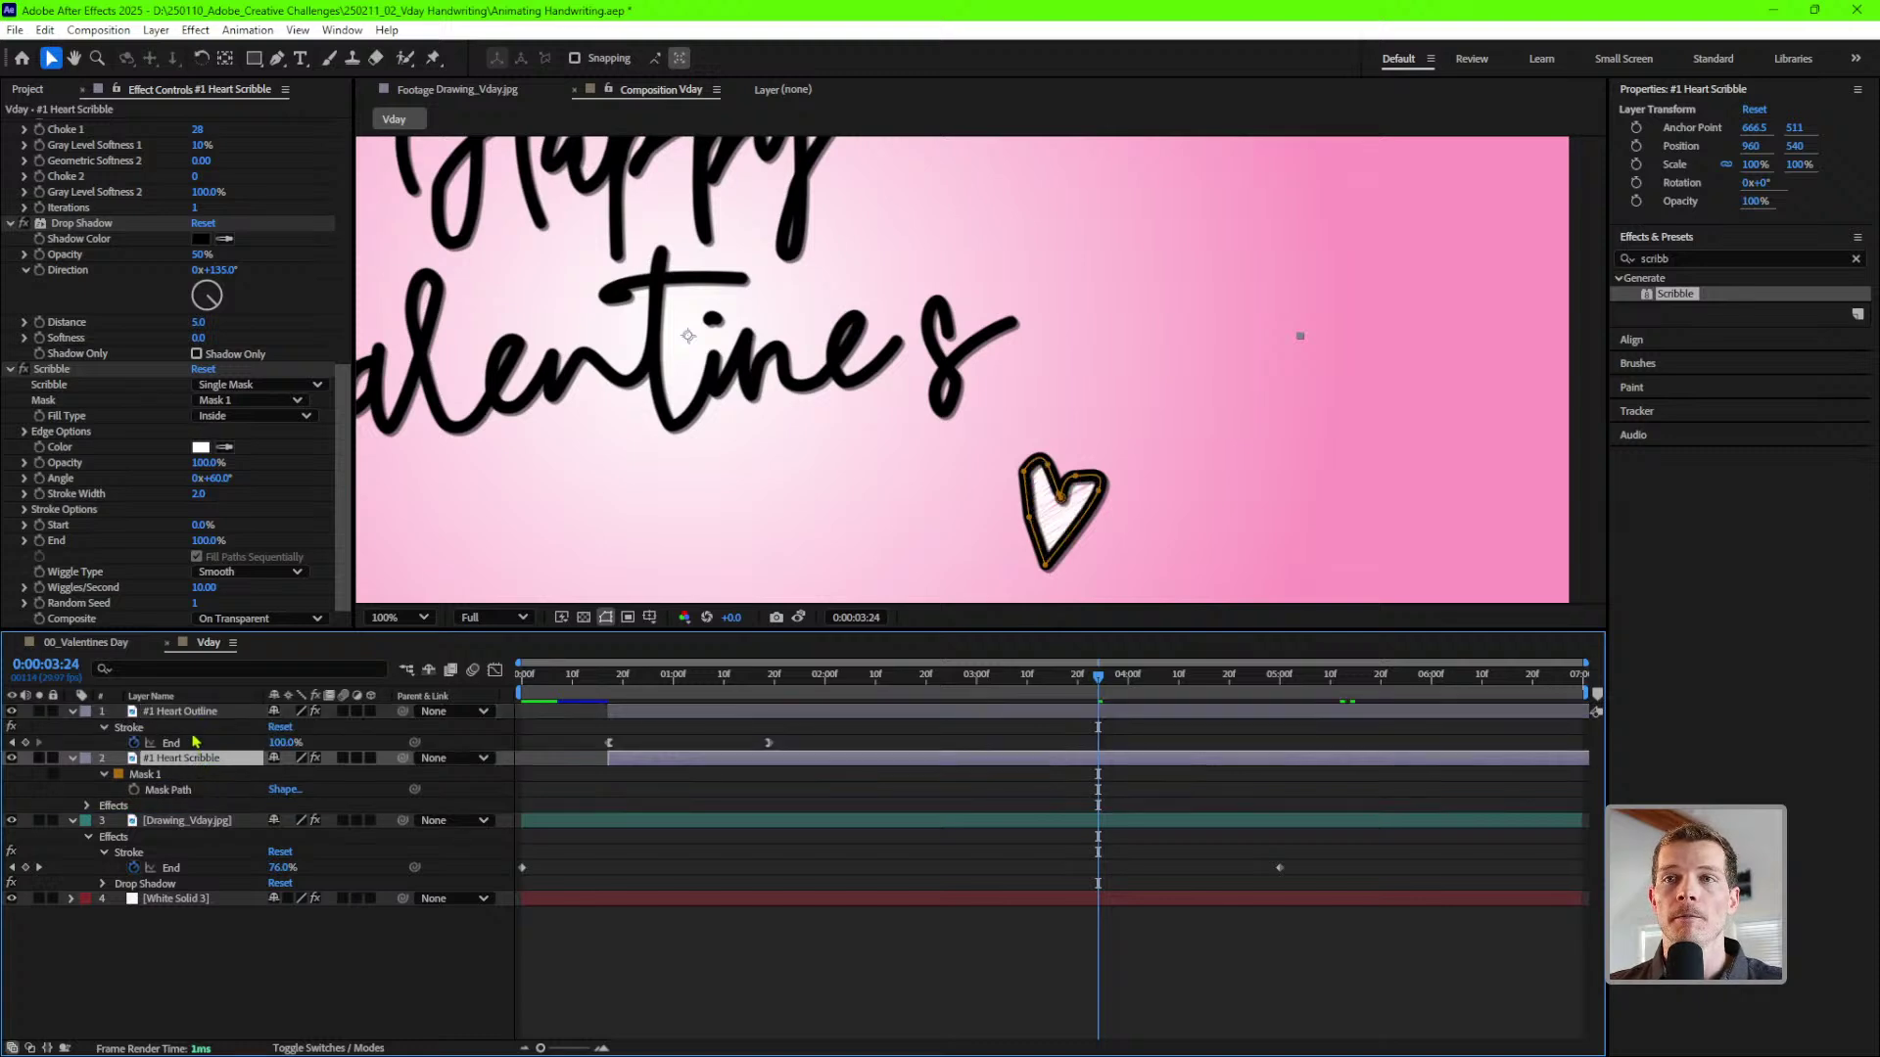
left_click(188, 717)
left_click(191, 763)
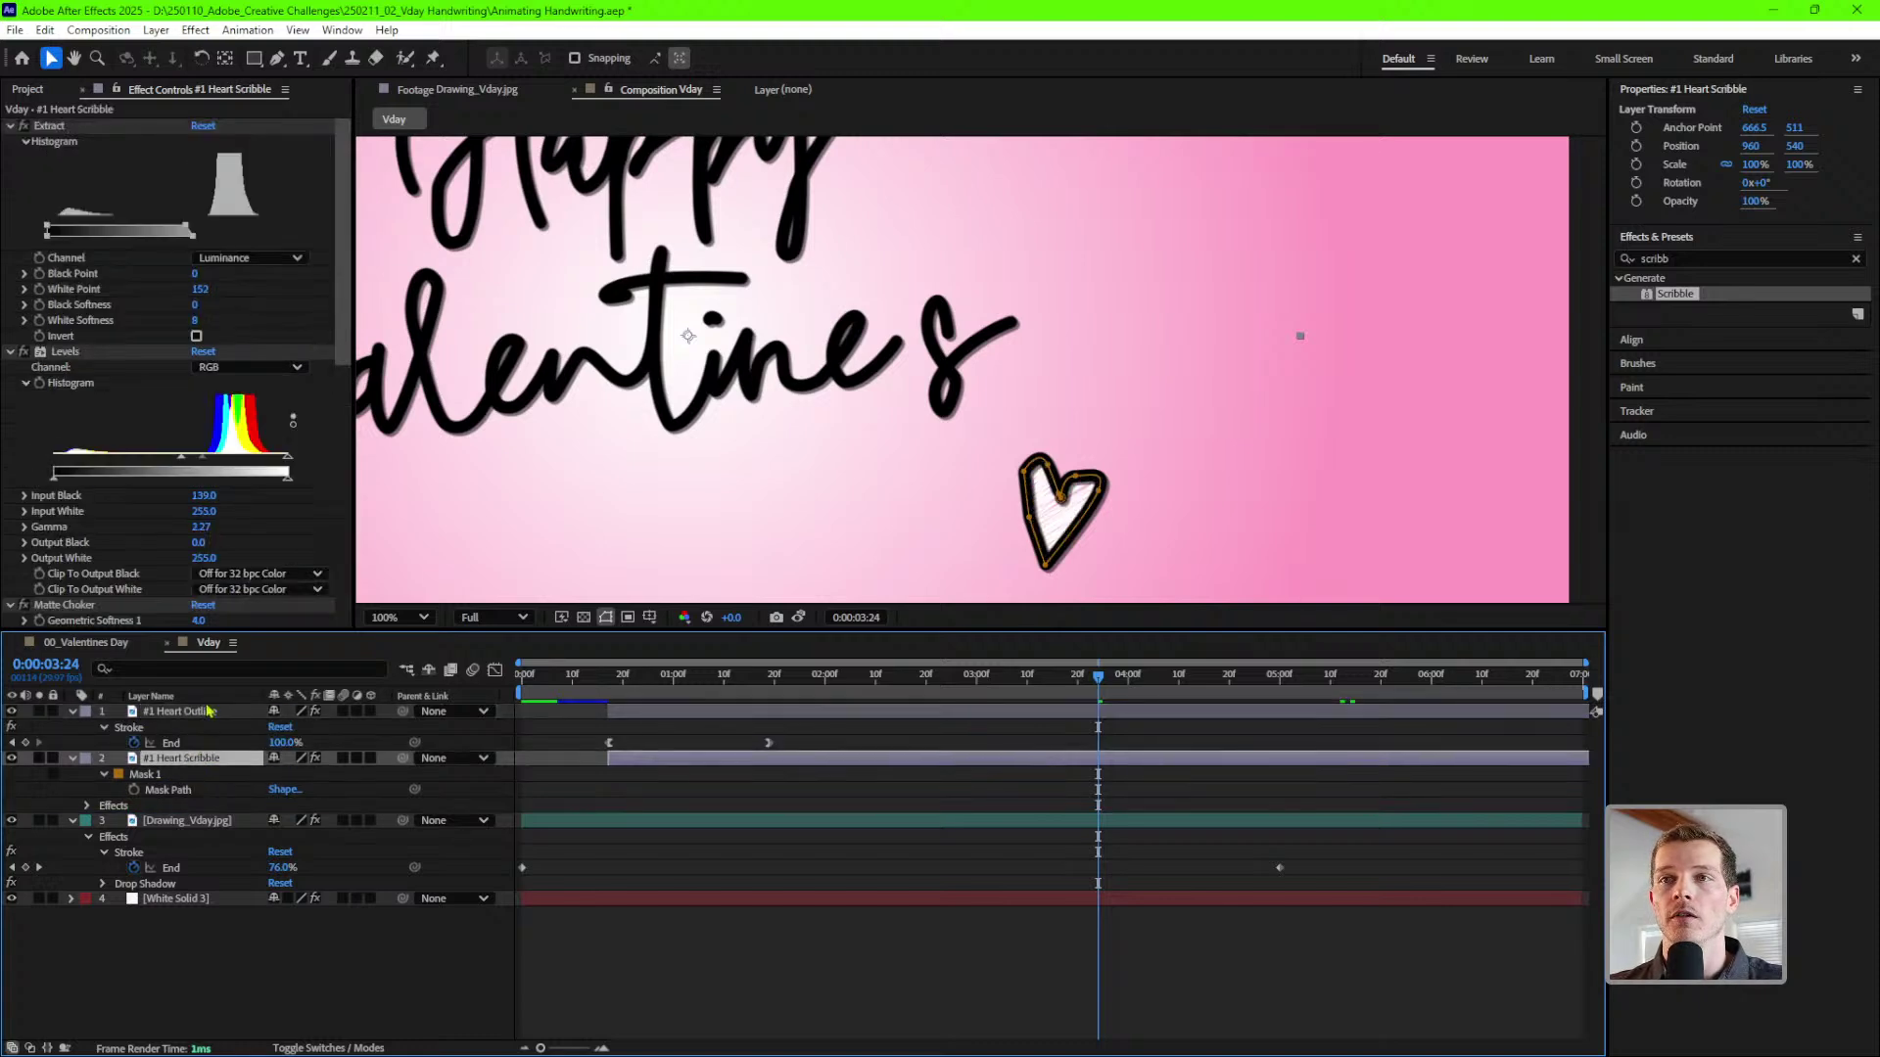
left_click(204, 698)
left_click(210, 699)
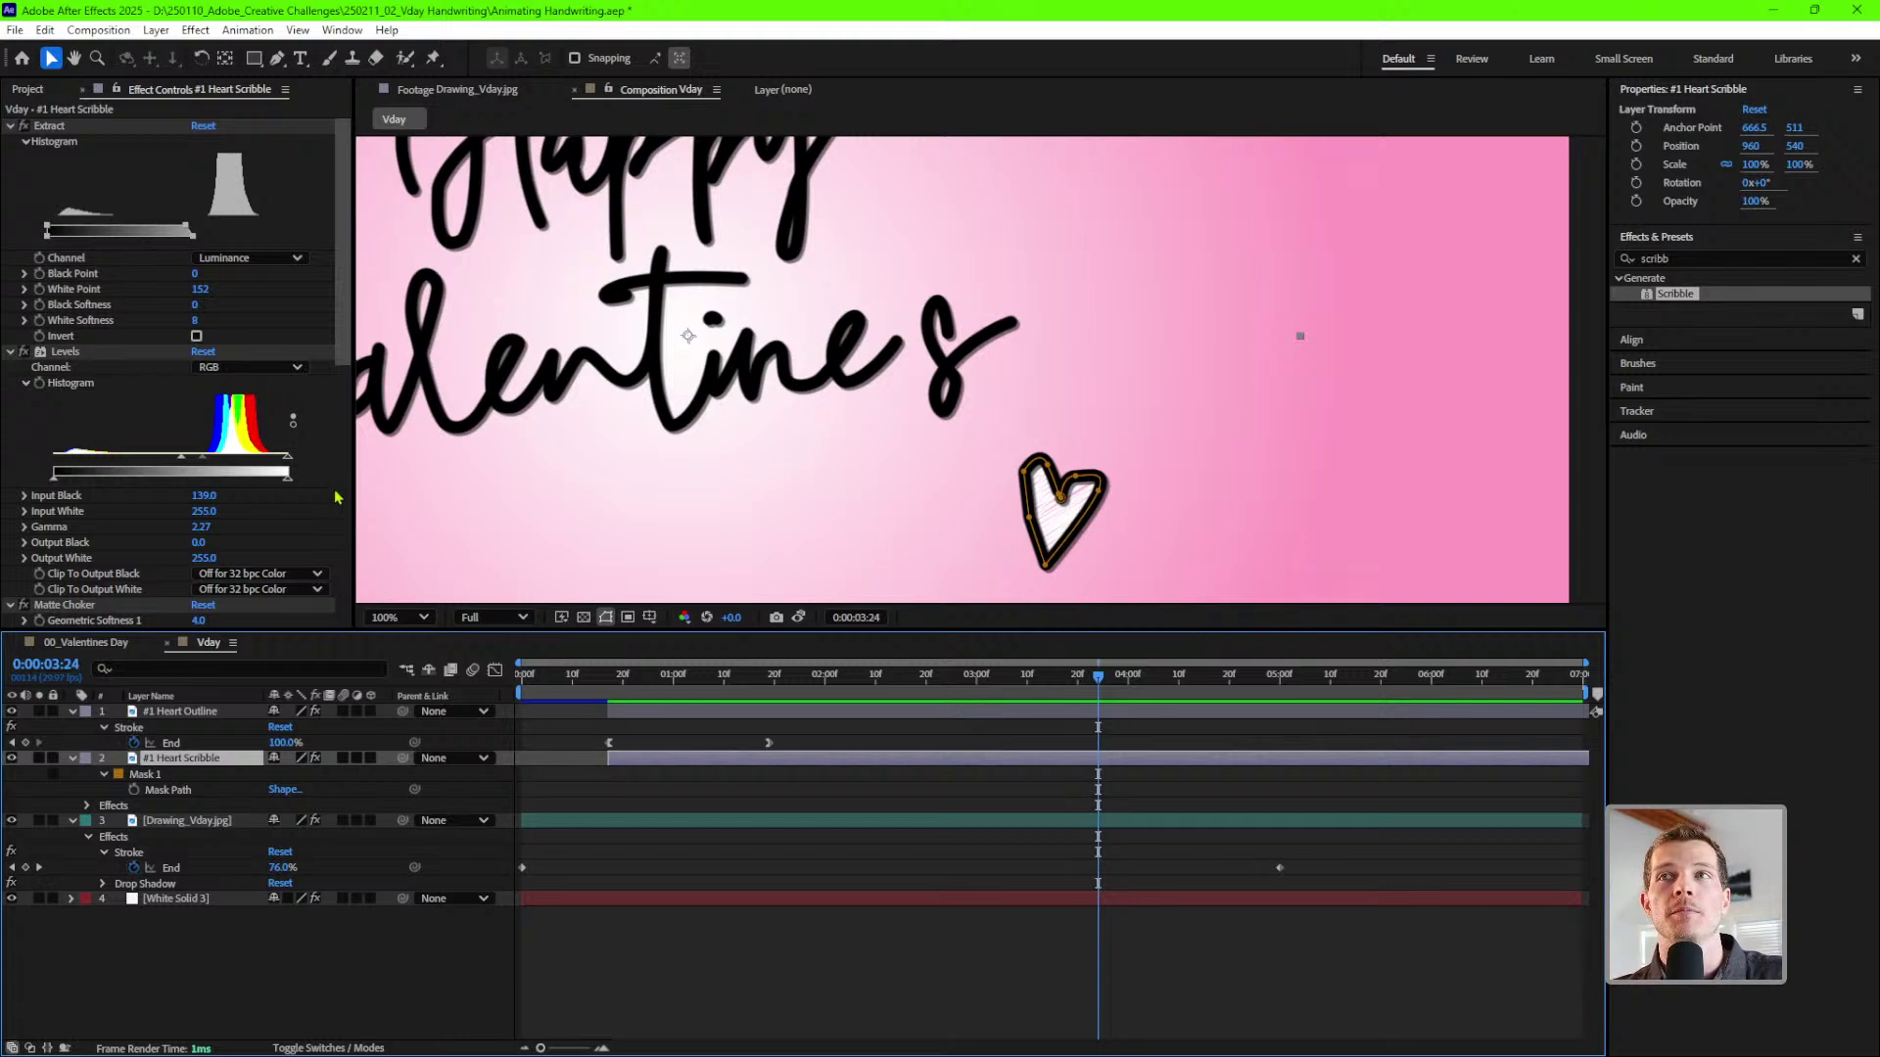
- Inspect the Drawing_Vday.jpg layer's mask paths up close and reveal its keyframed Stroke End property
left_click(353, 295)
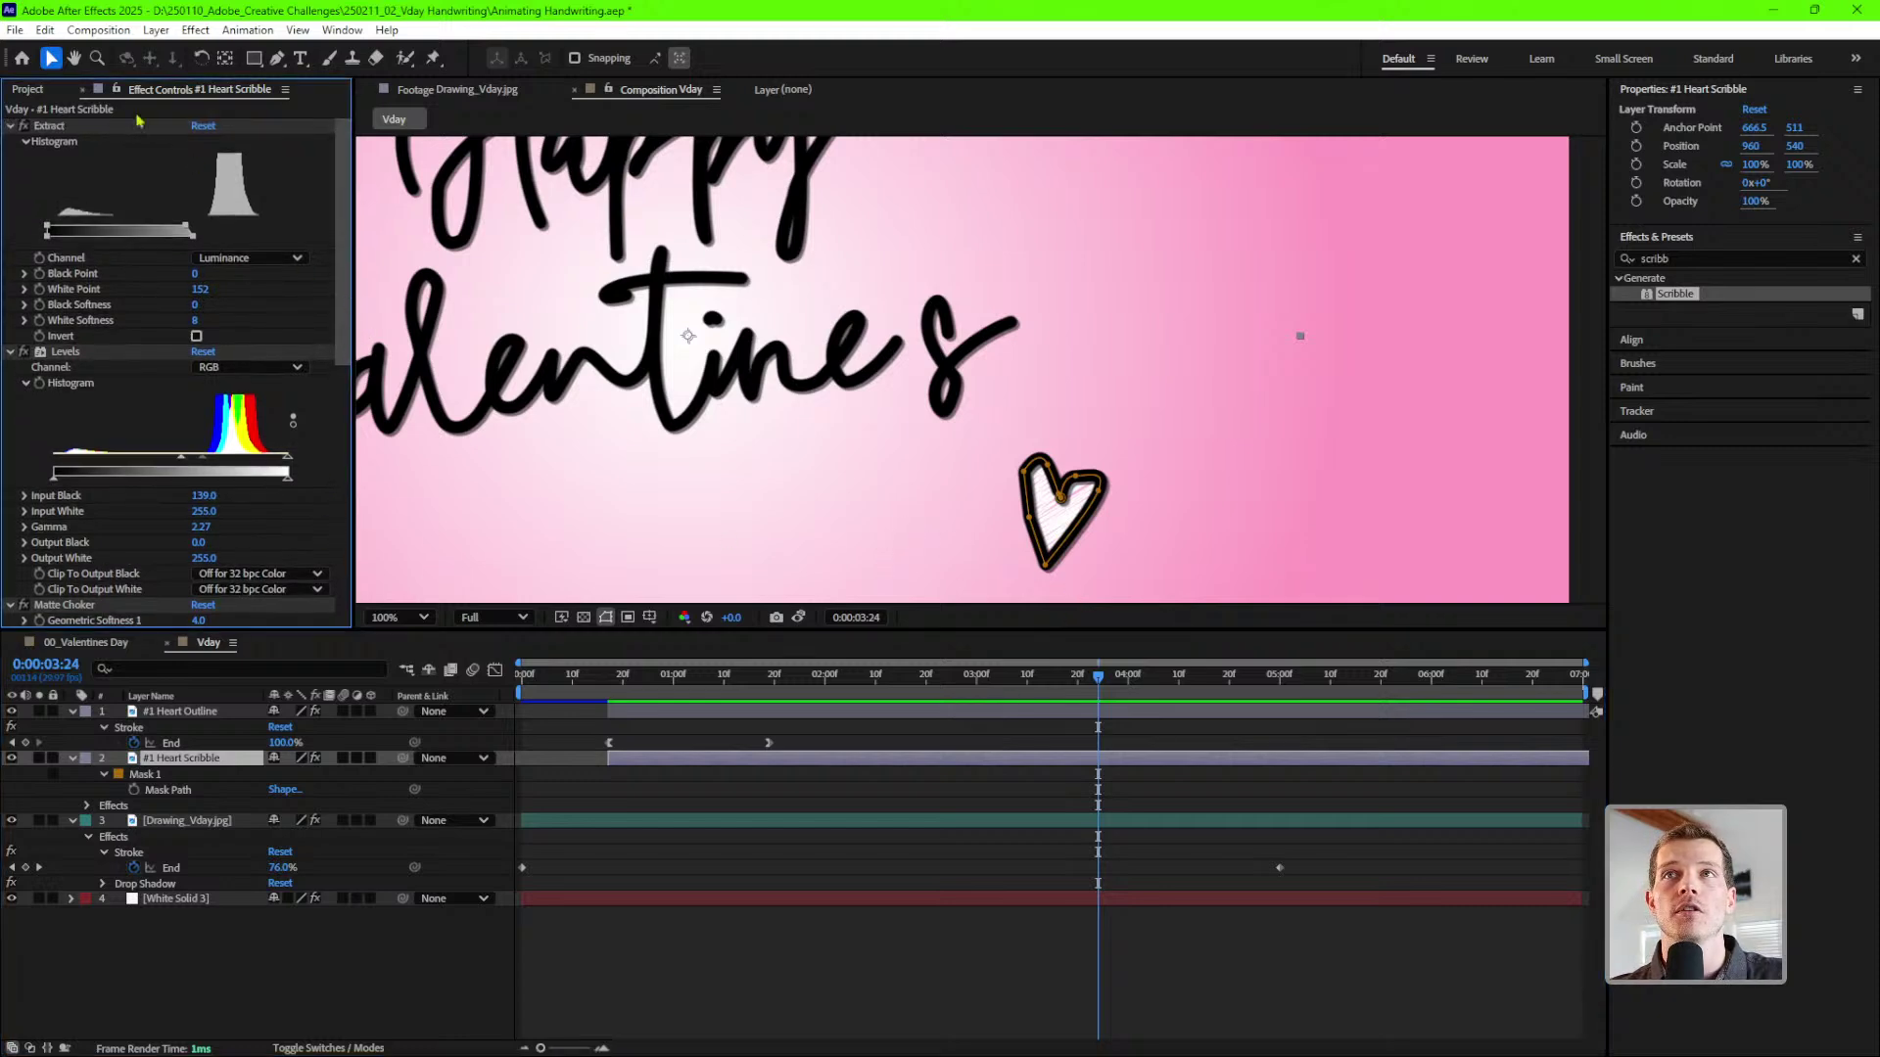
scroll(825, 438, "down", 2)
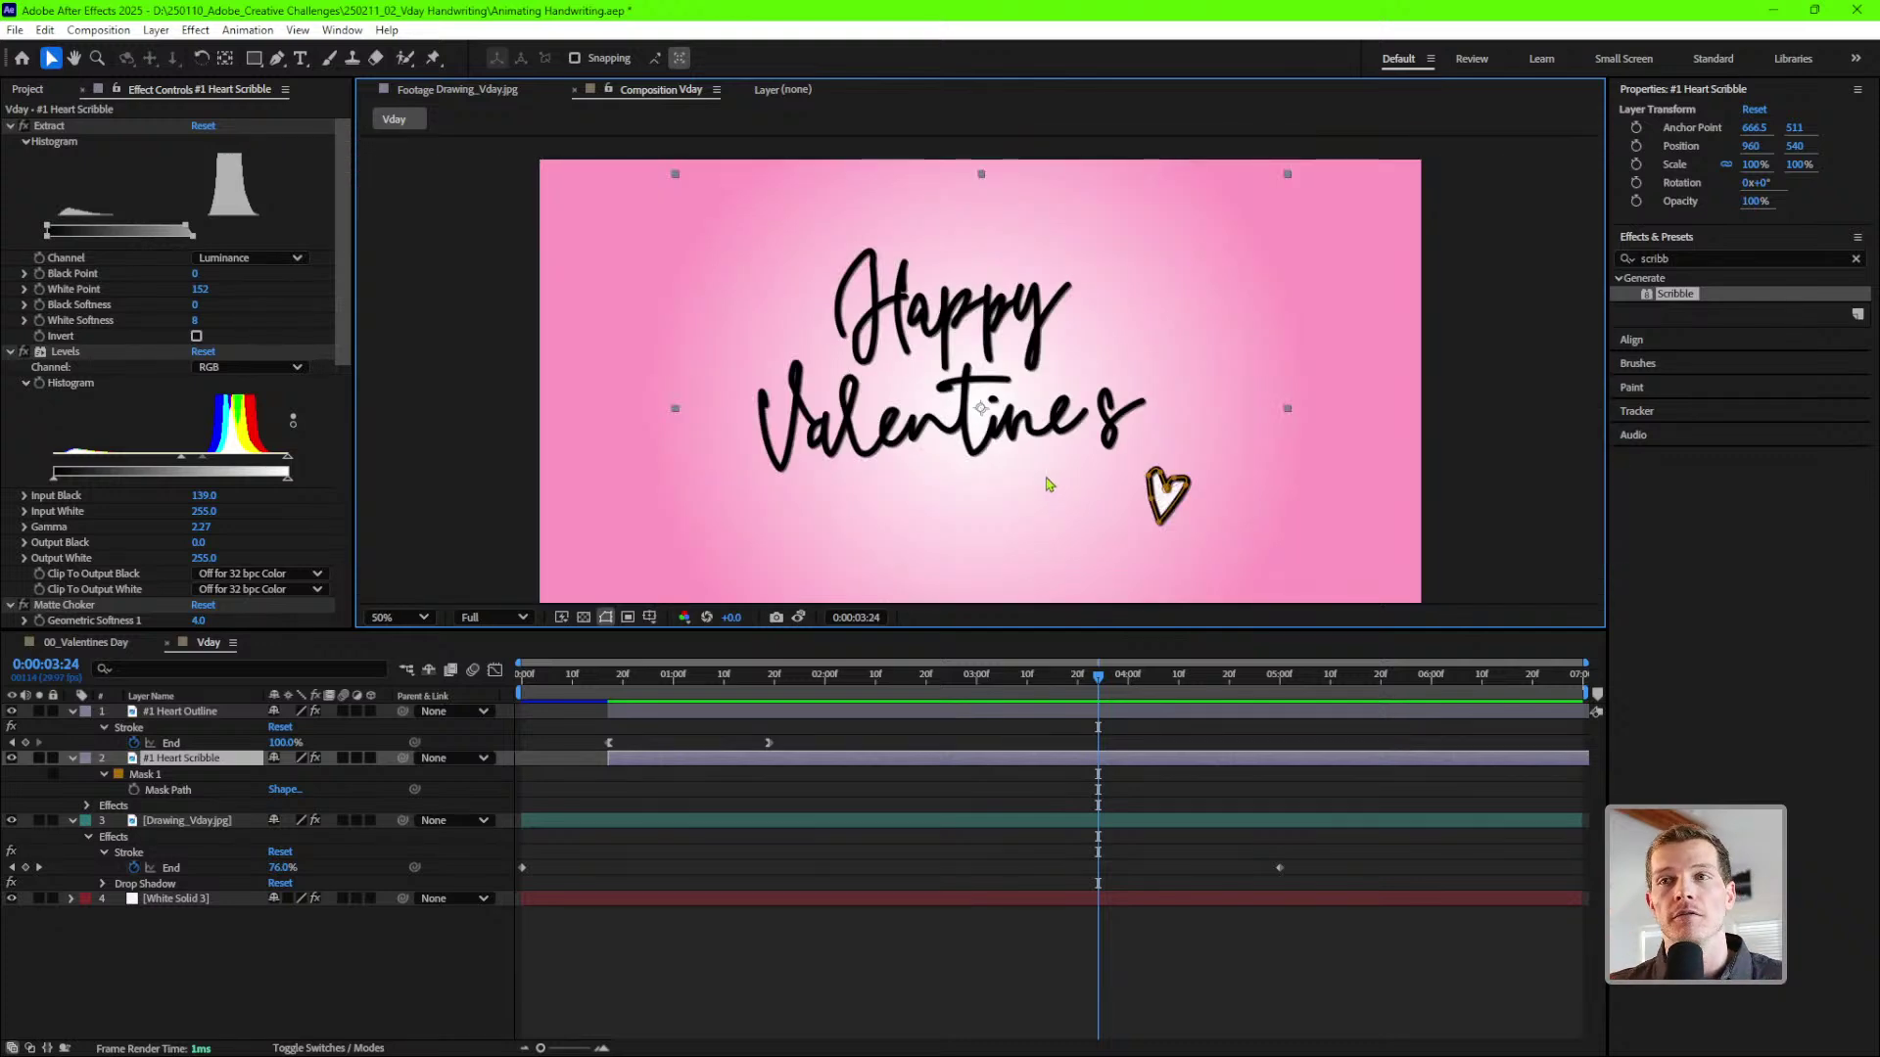
left_click(201, 821)
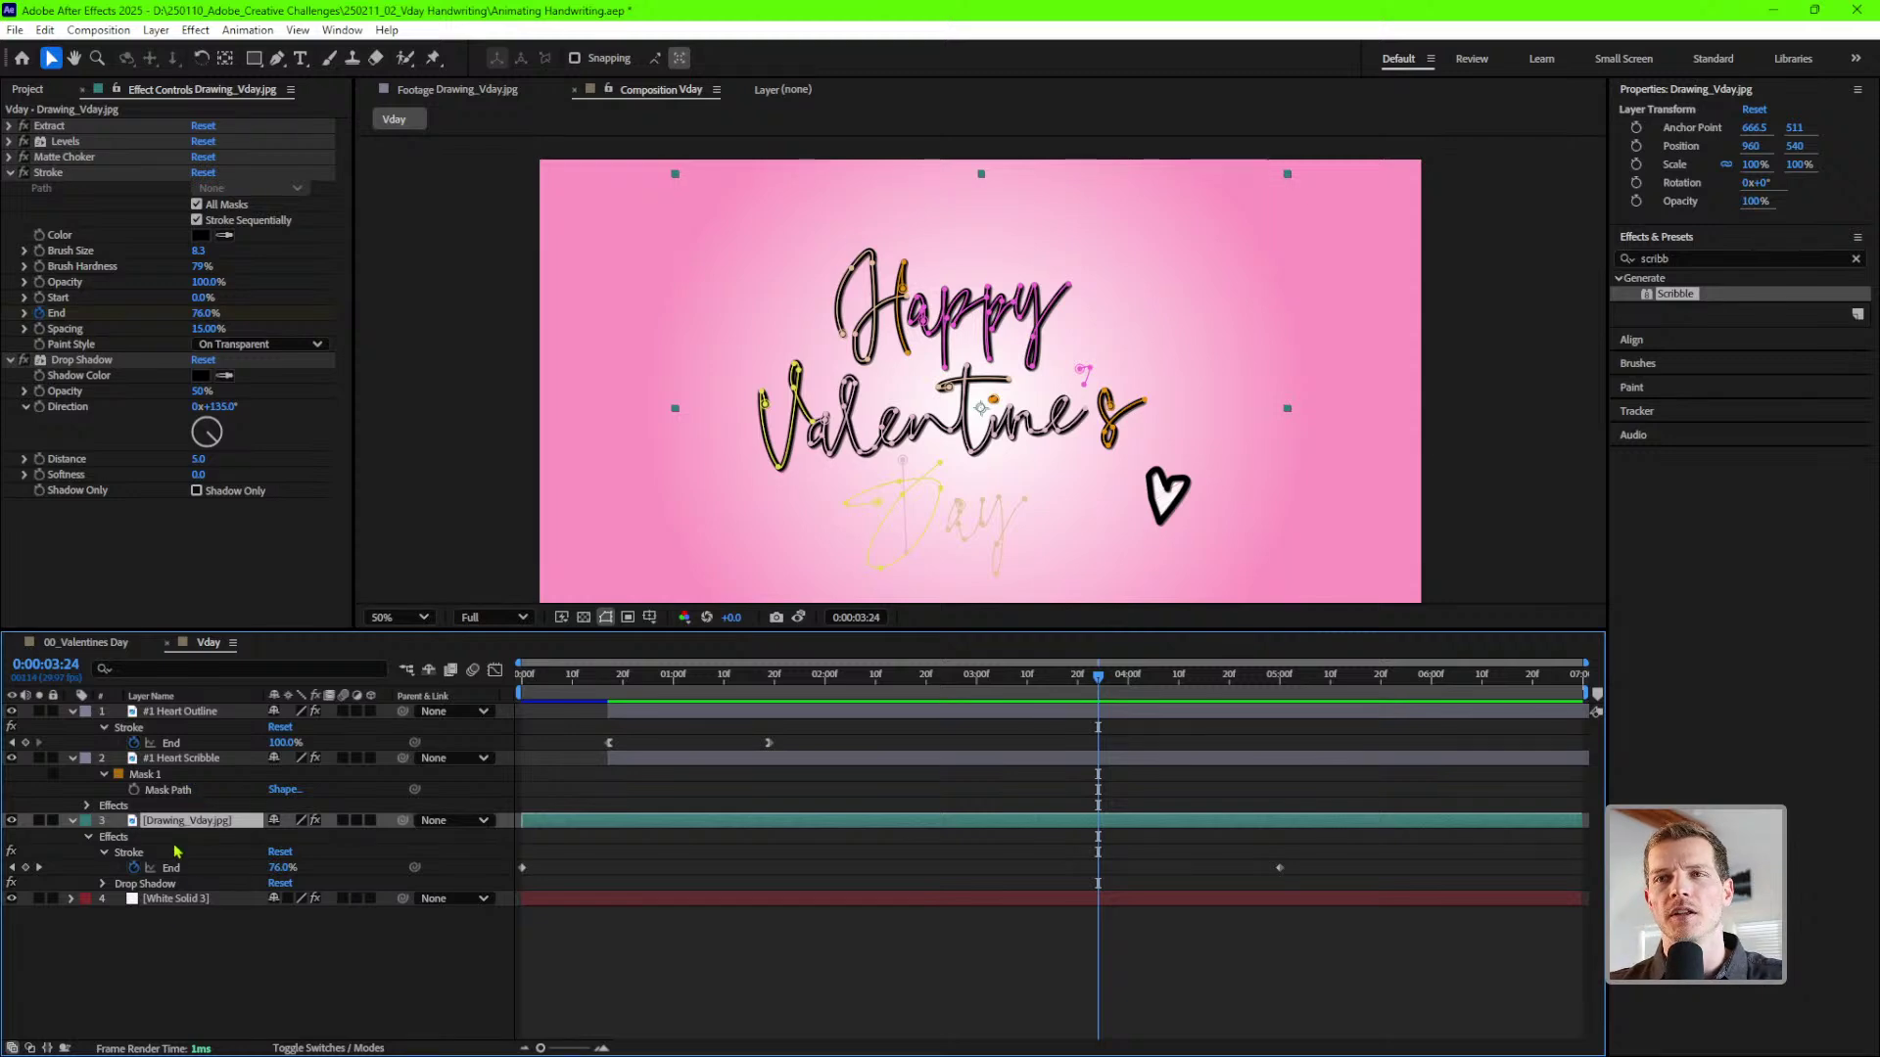
key("m")
left_click(147, 868)
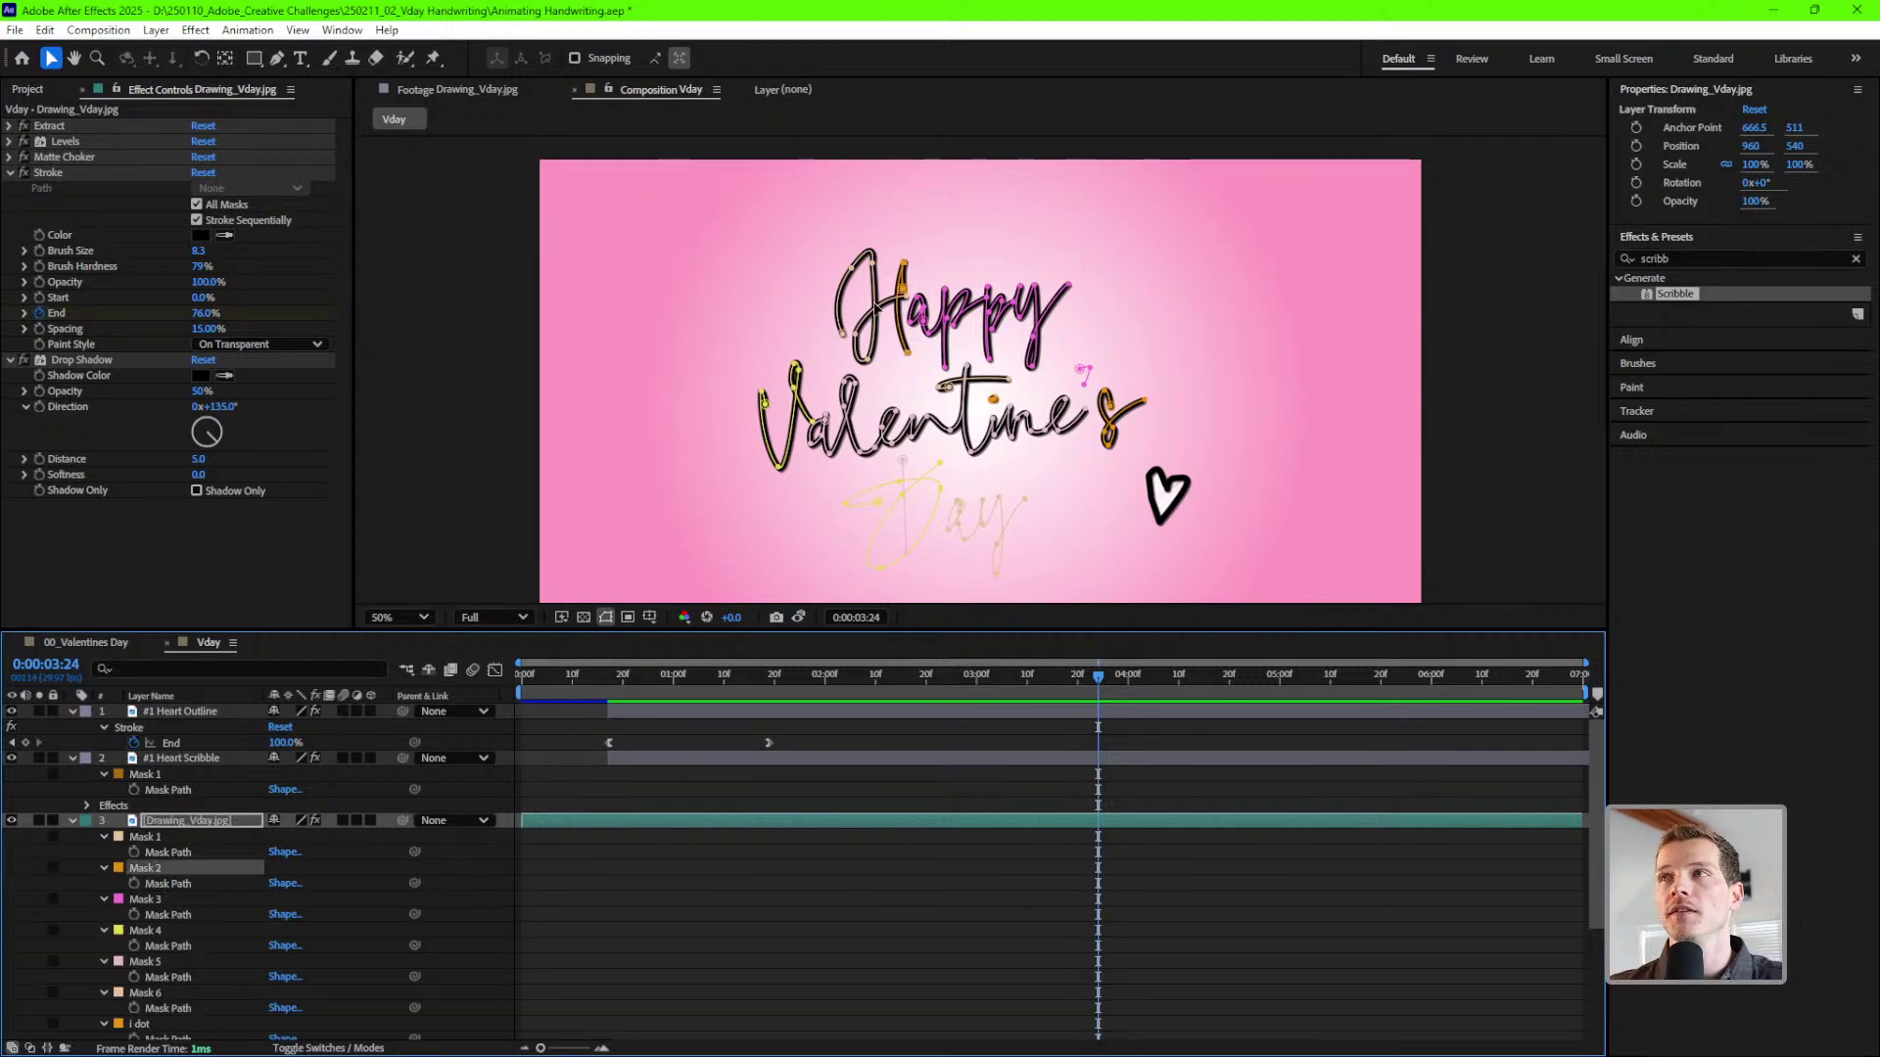
key("period")
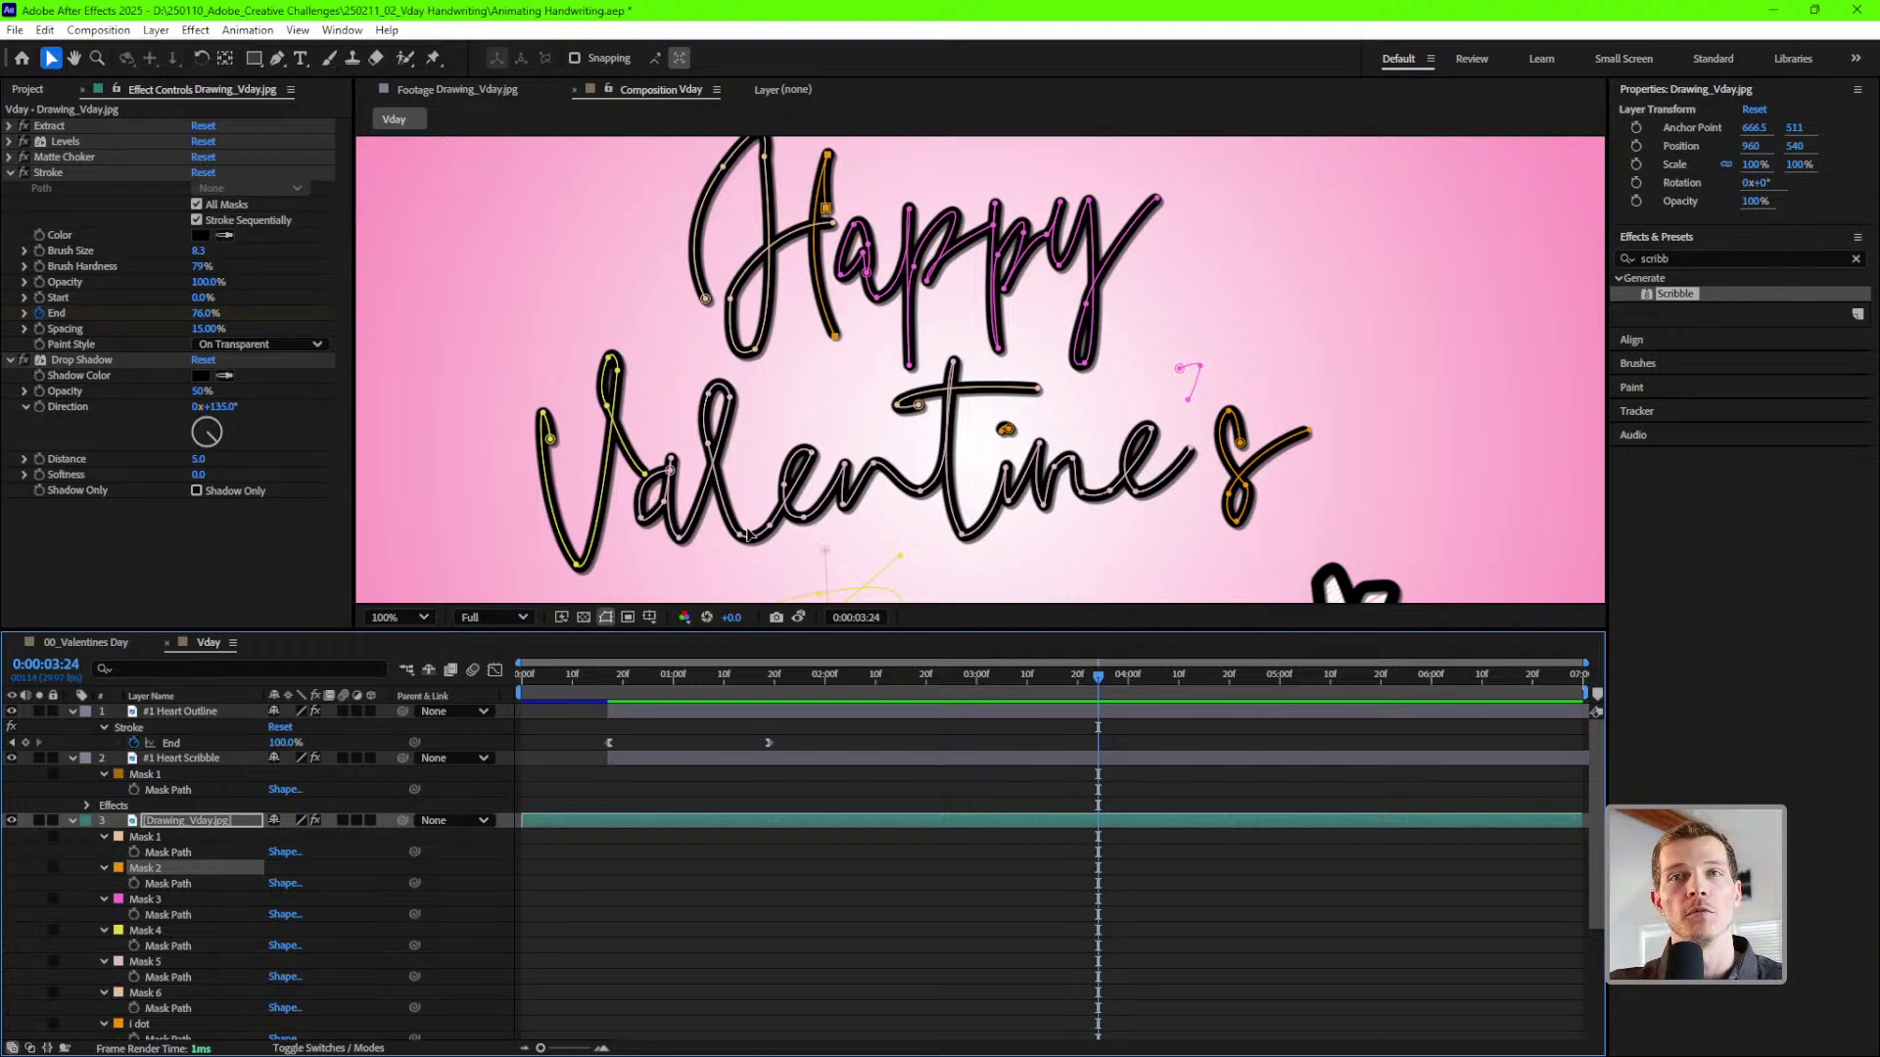
left_click(590, 828)
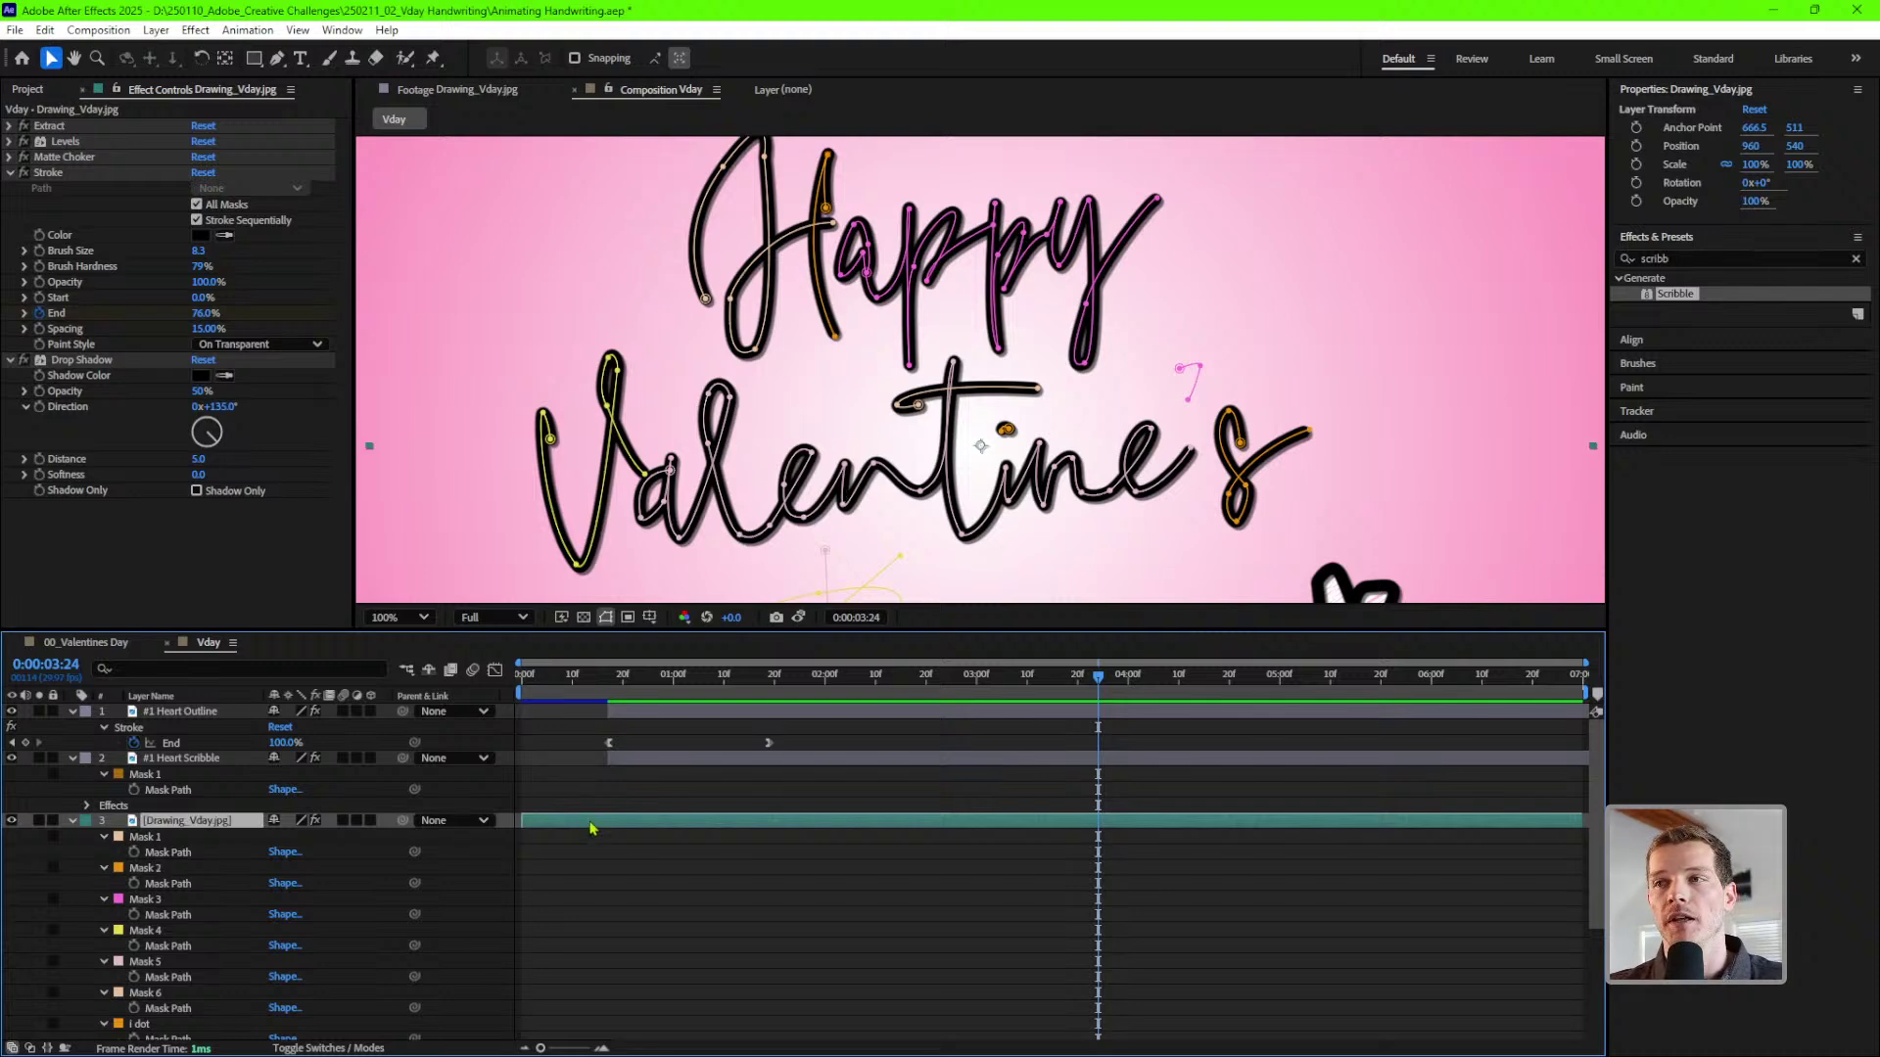
key("u")
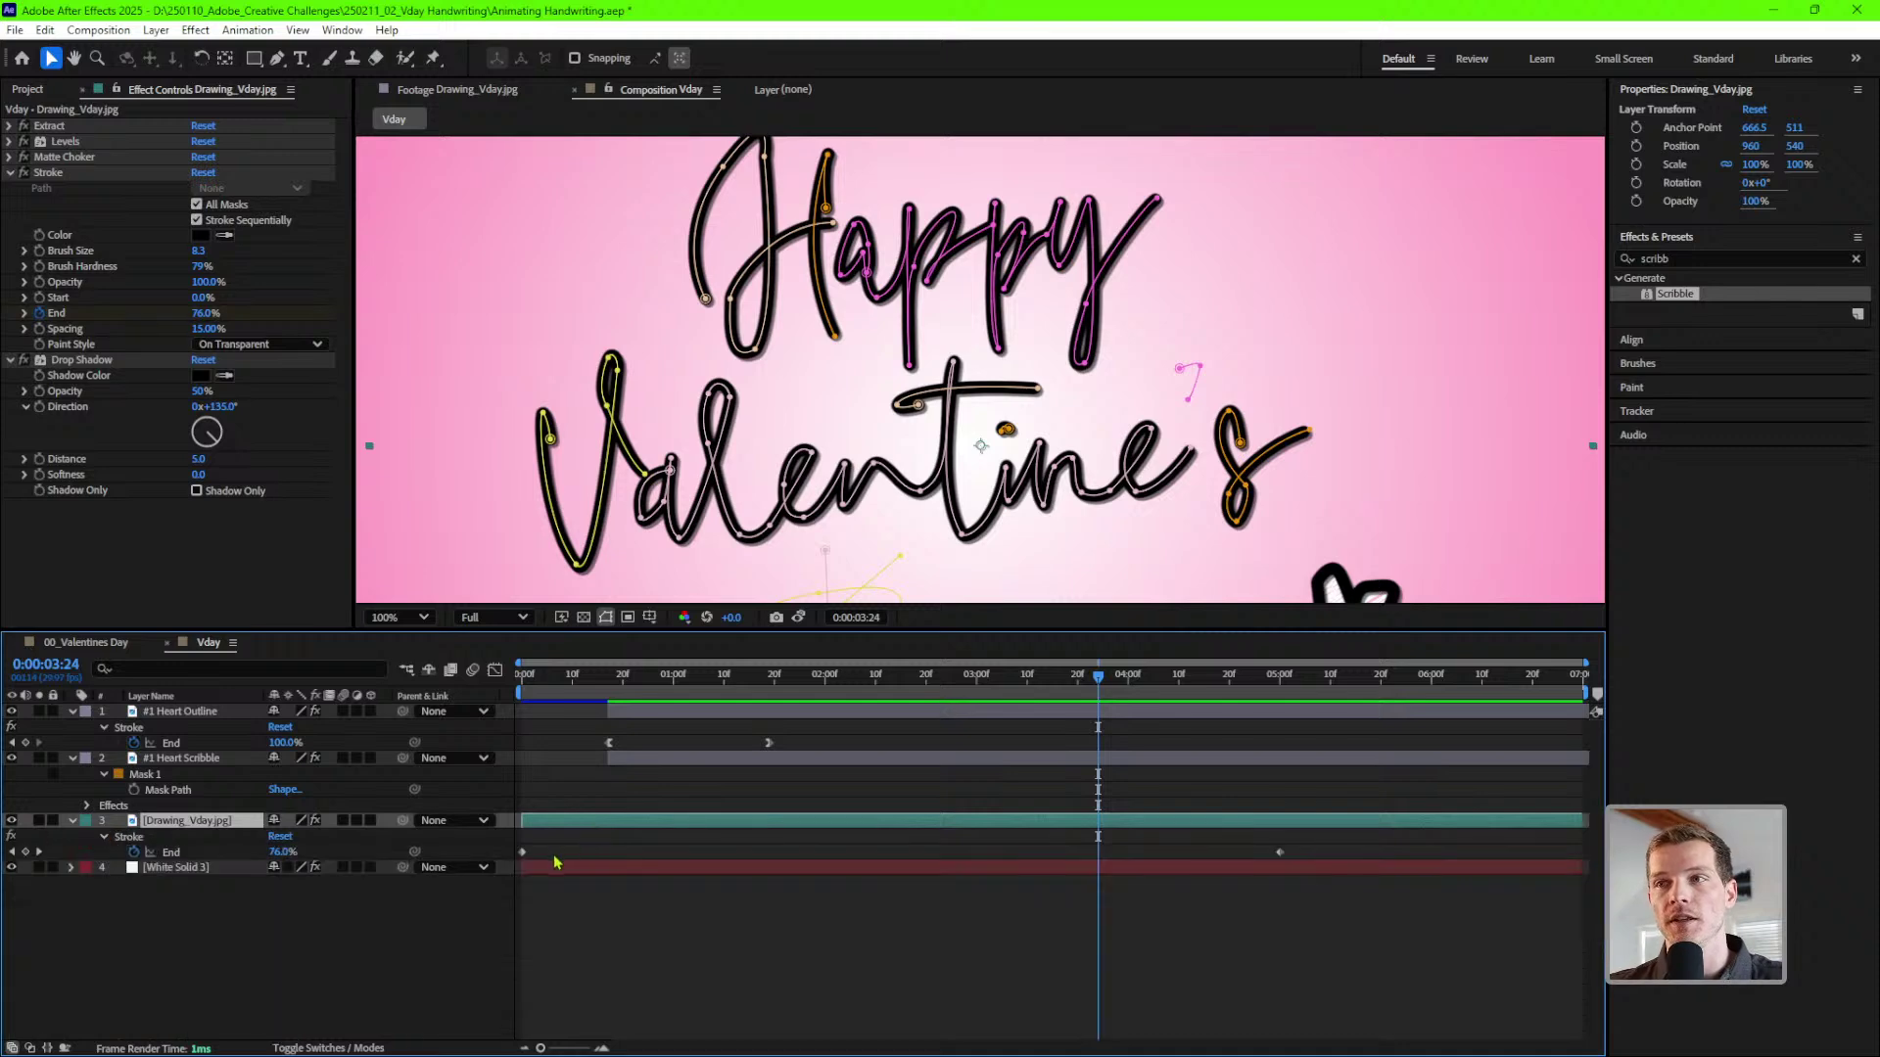
left_click(1280, 852)
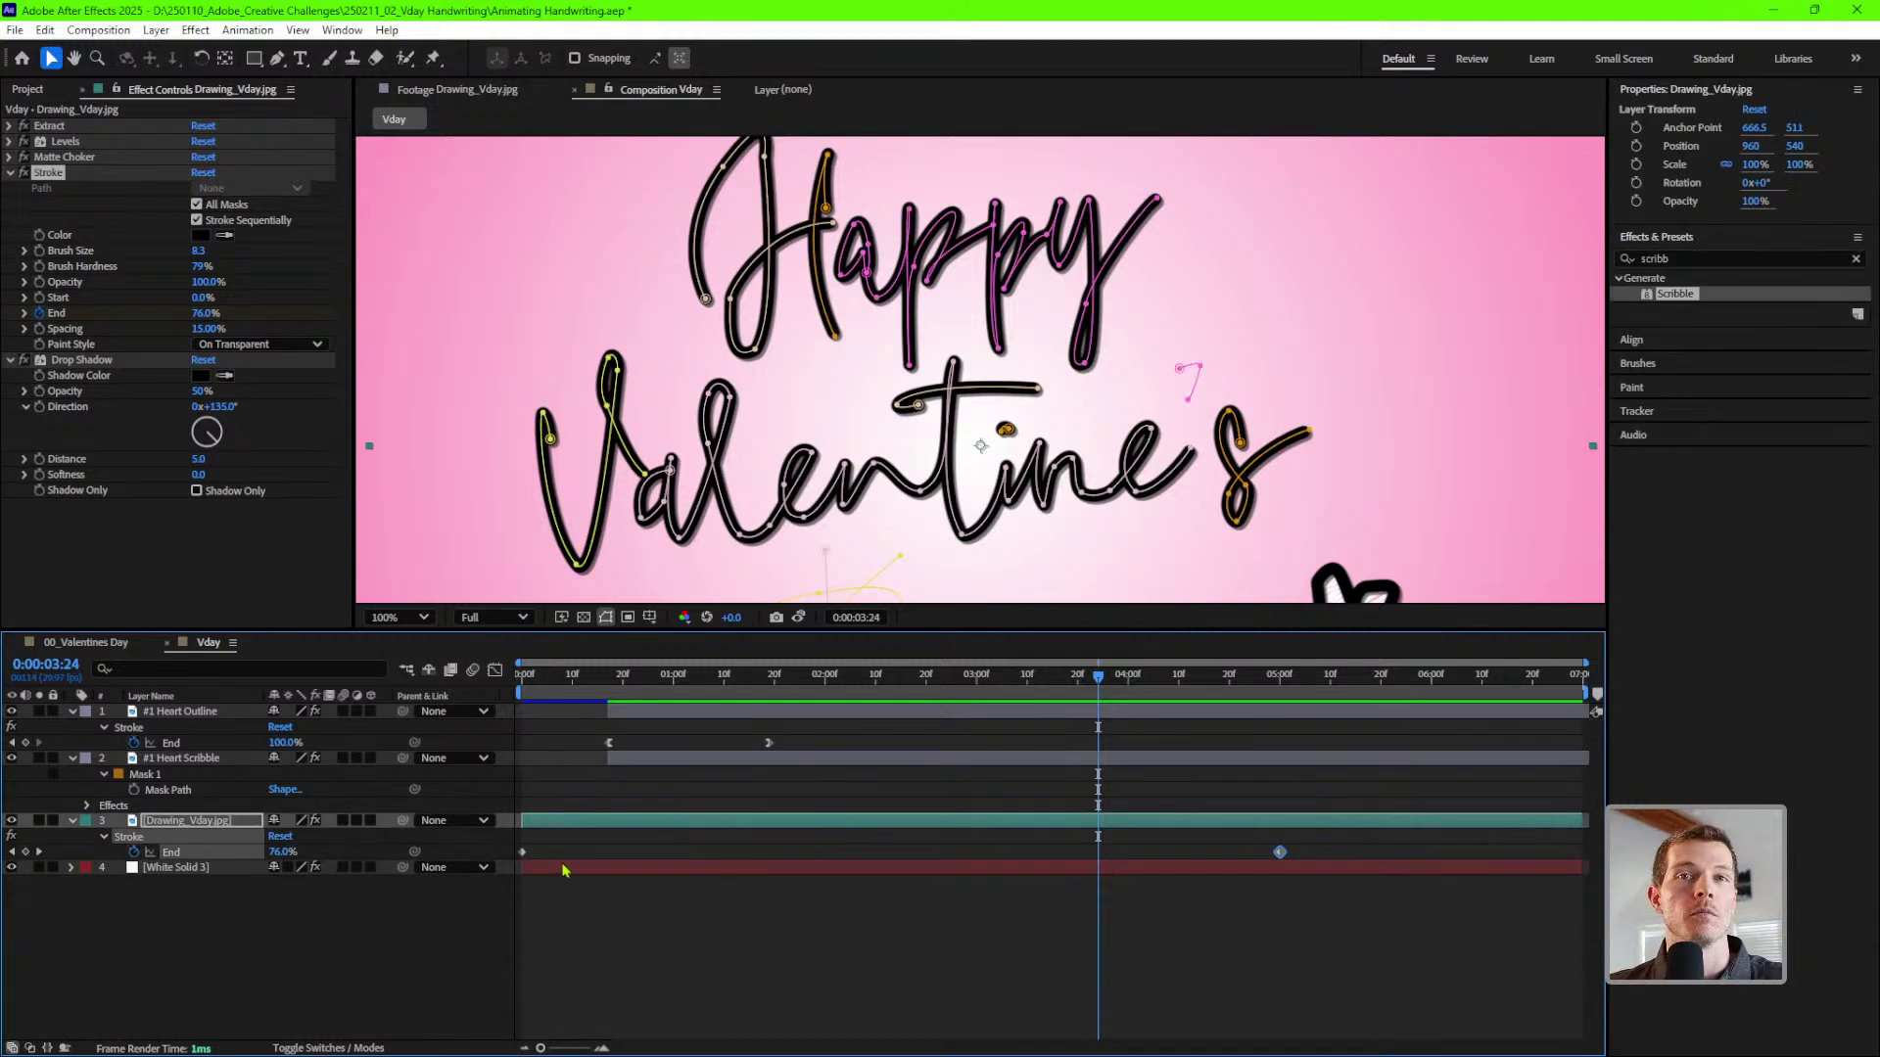
- Scrub through the lettering animation and preview the heart's outline and scribble fill up close
left_click(638, 691)
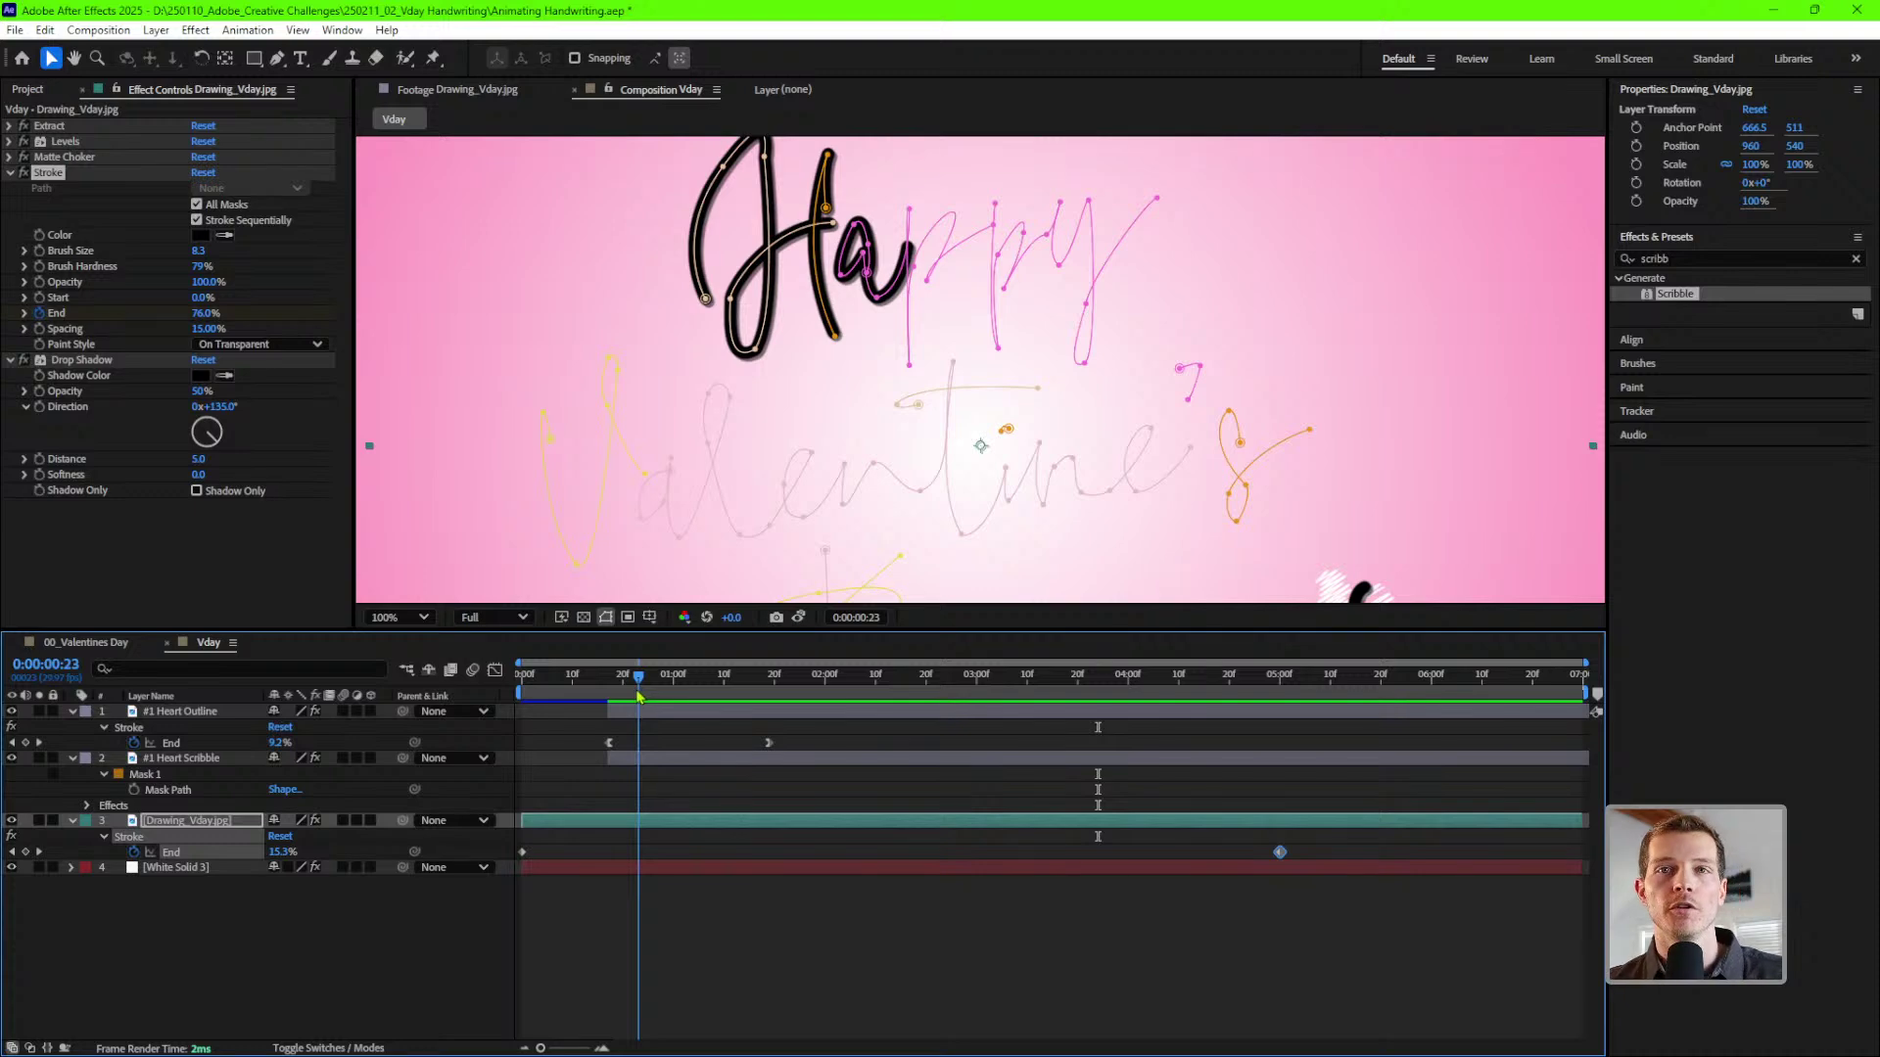
left_click_drag(640, 697, 875, 697)
scroll(1085, 529, "down", 1)
left_click_drag(1258, 521, 1150, 459)
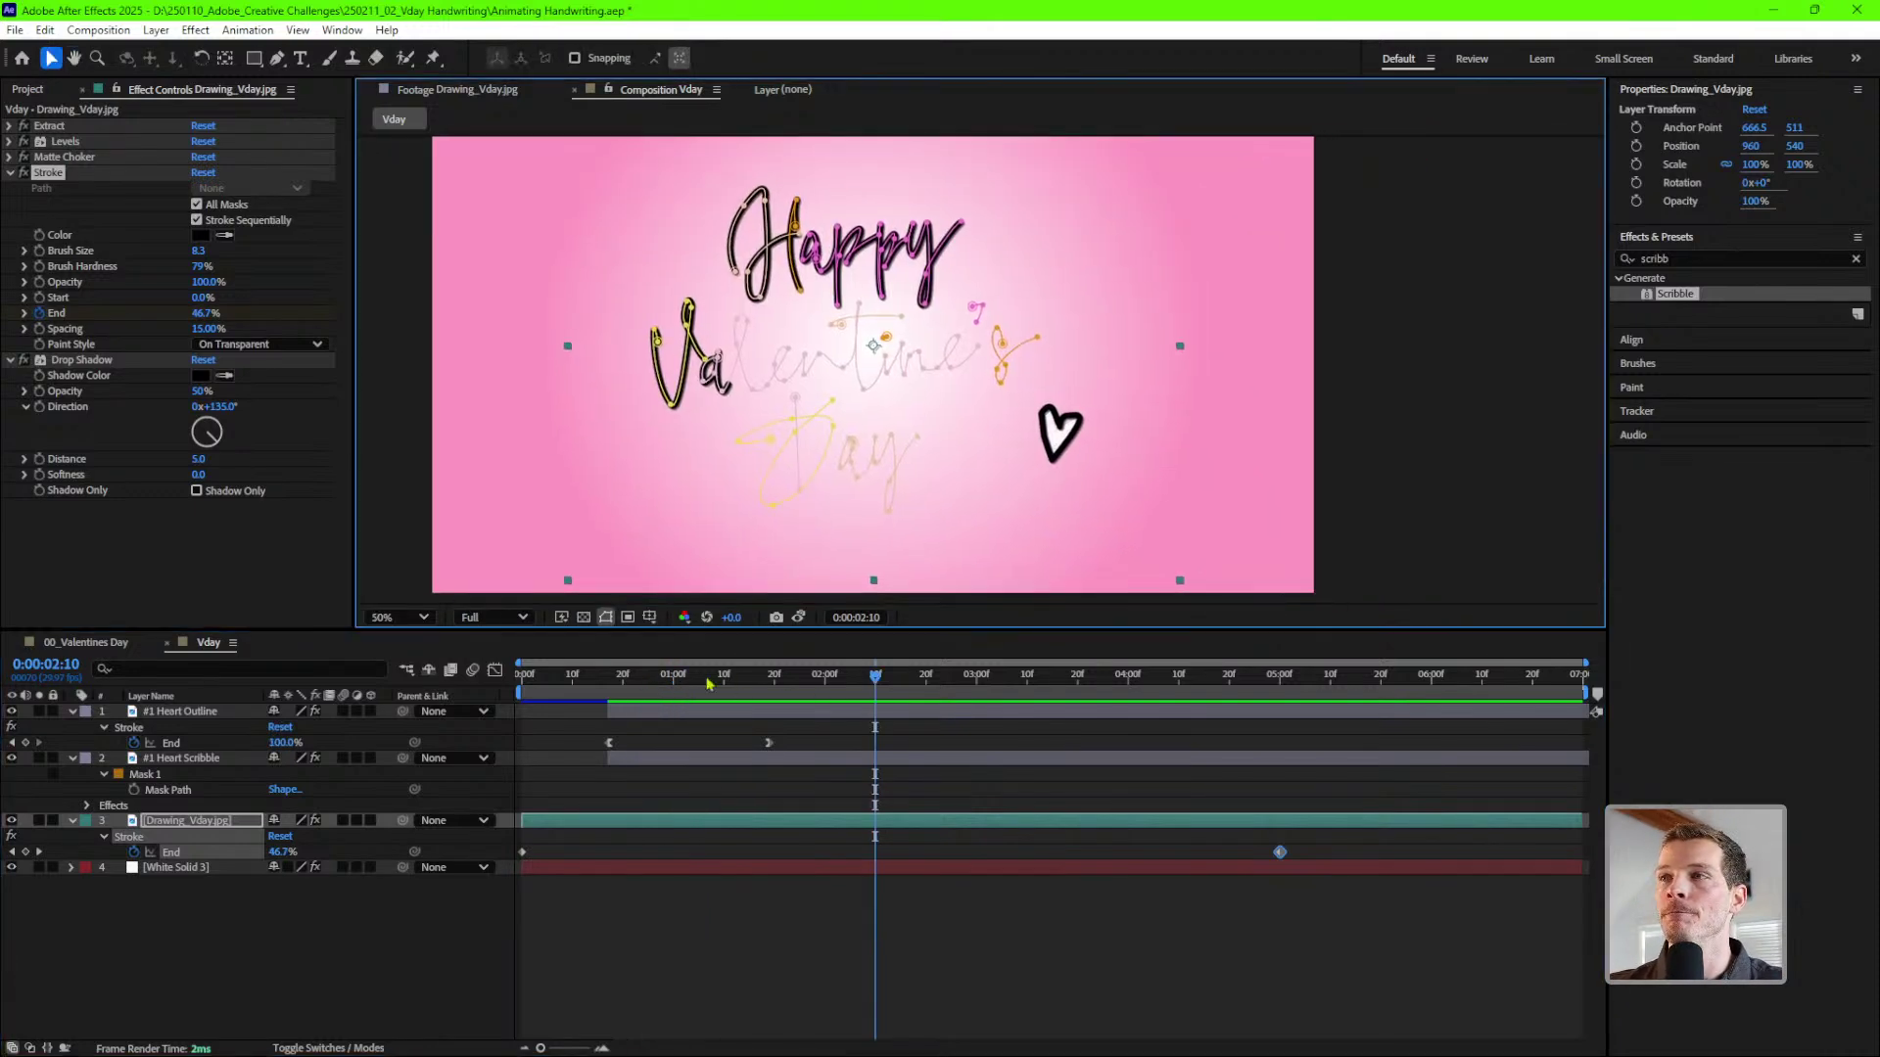
left_click_drag(831, 683, 992, 691)
scroll(1088, 560, "up", 1)
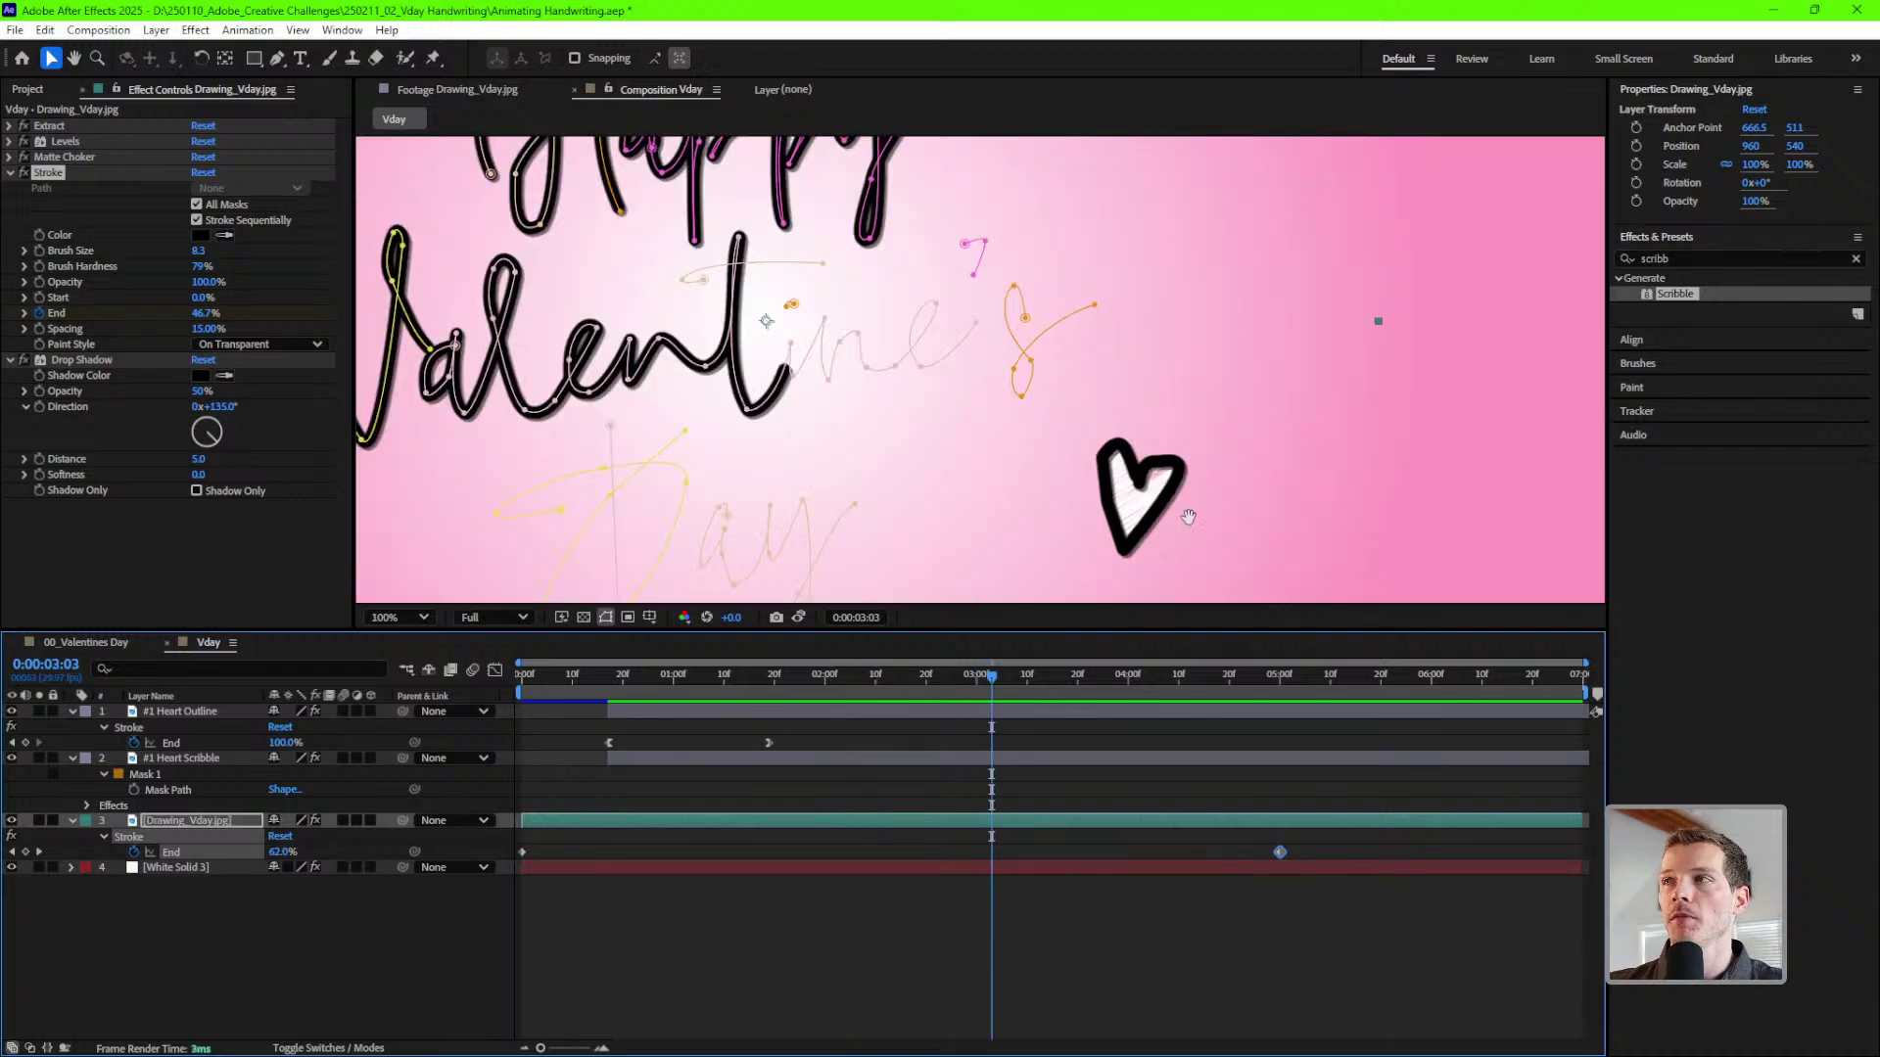
left_click_drag(1187, 516, 1030, 454)
mouse_move(833, 690)
left_mouse_down()
mouse_move(571, 688)
mouse_move(628, 685)
left_mouse_up()
key("space")
key("space")
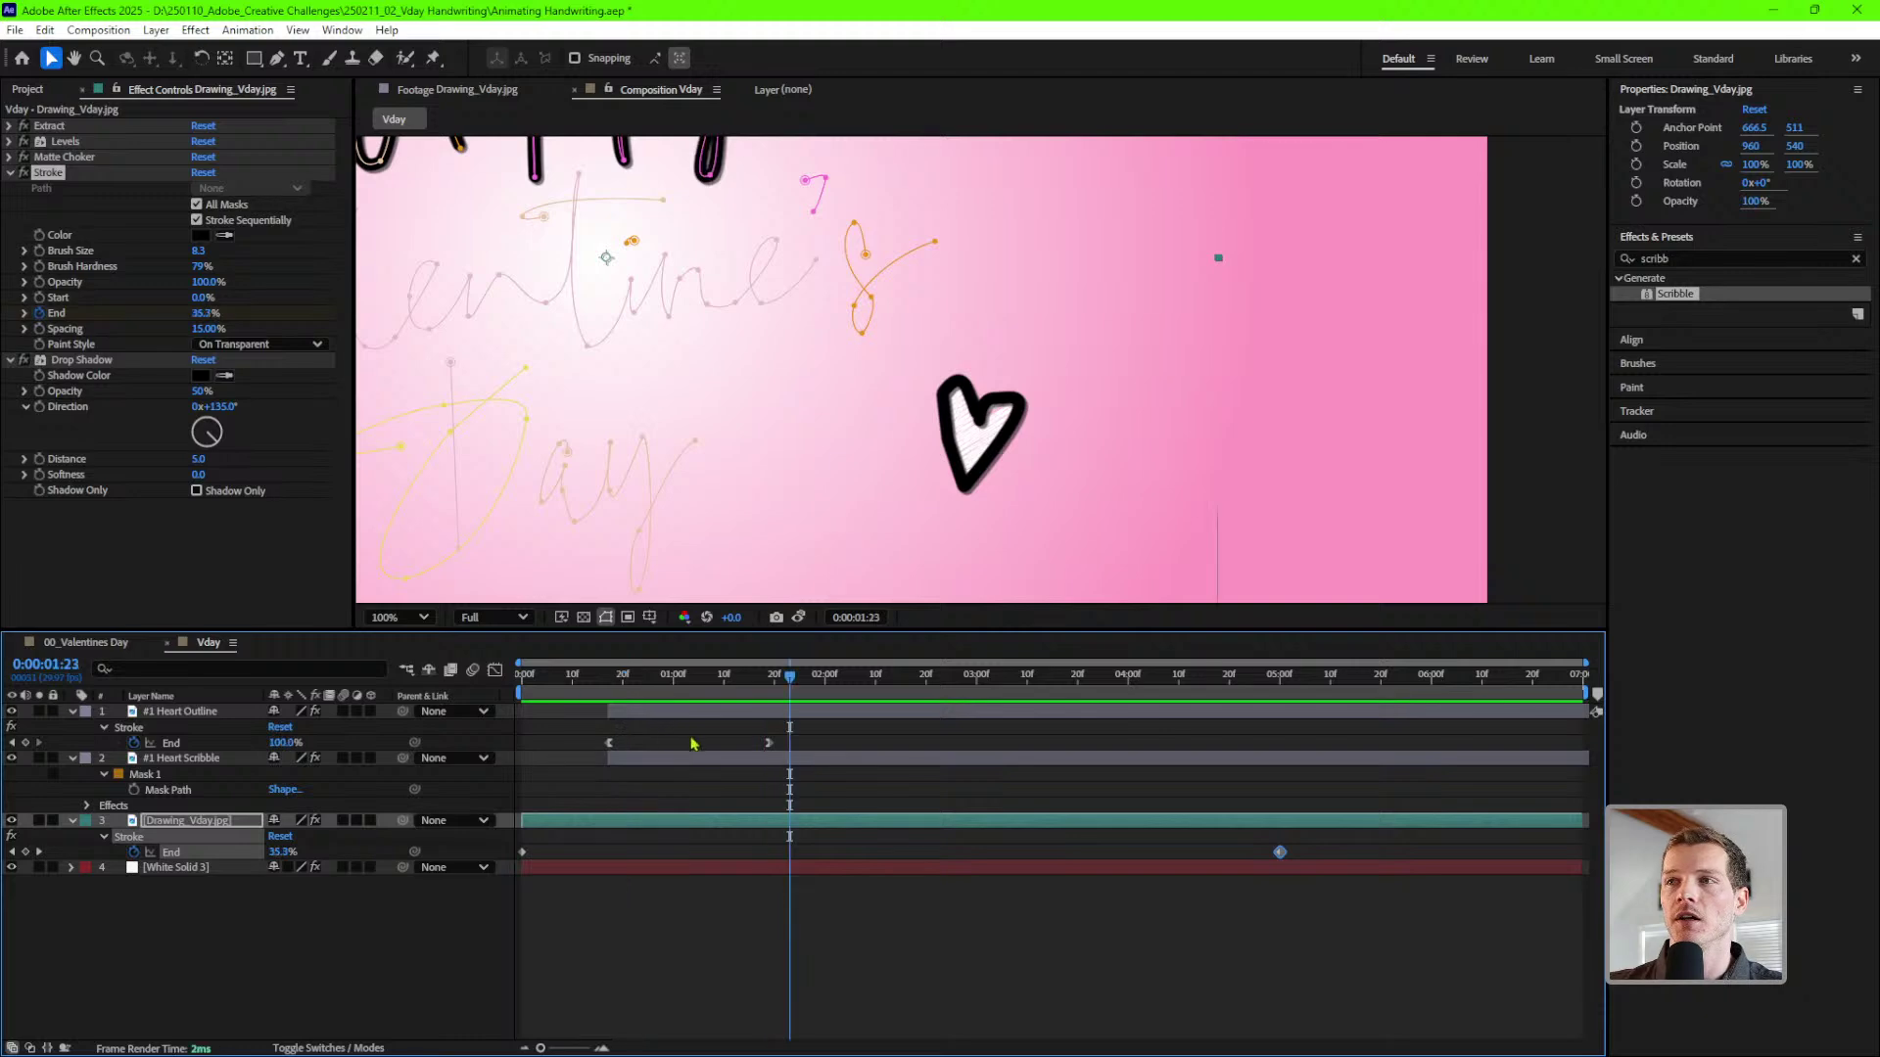
- Set the Stroke effect's Paint Style on the #1 Heart Outline layer to Reveal Original Image
left_click(711, 714)
left_click(675, 758)
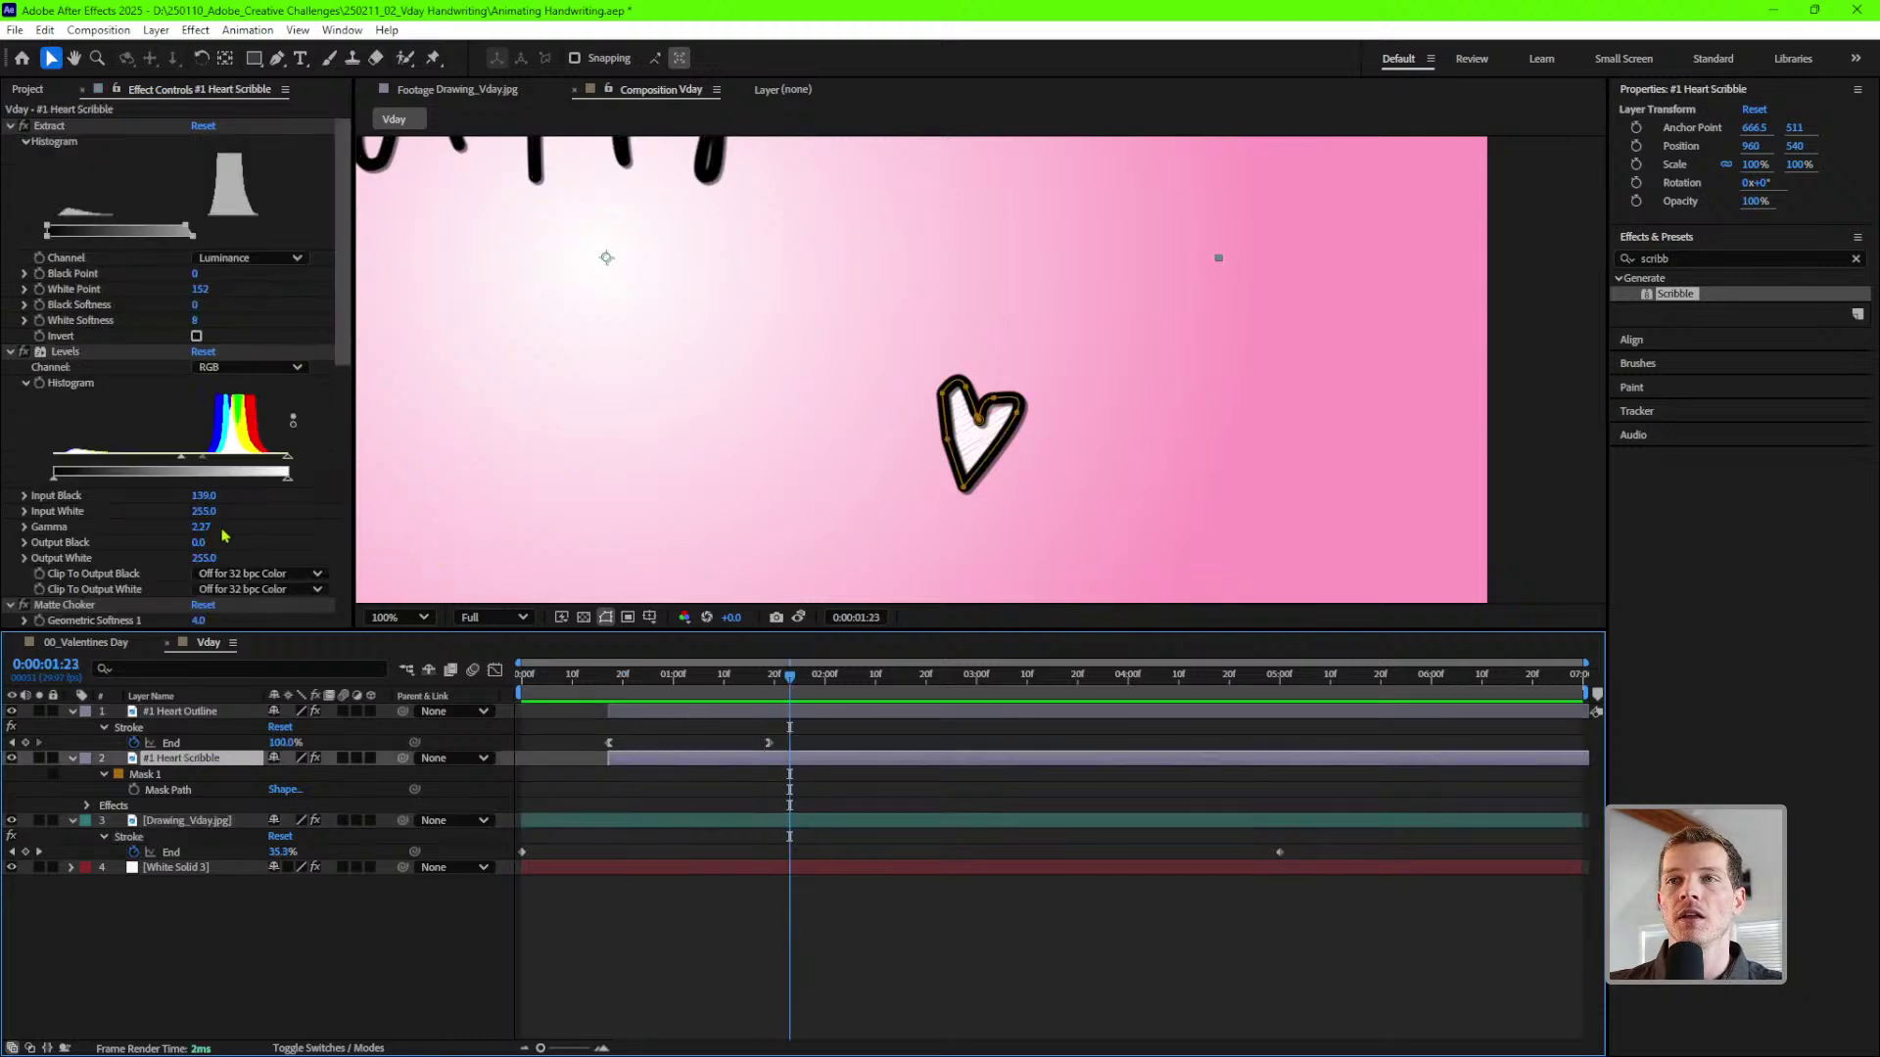
scroll(224, 536, "down", 6)
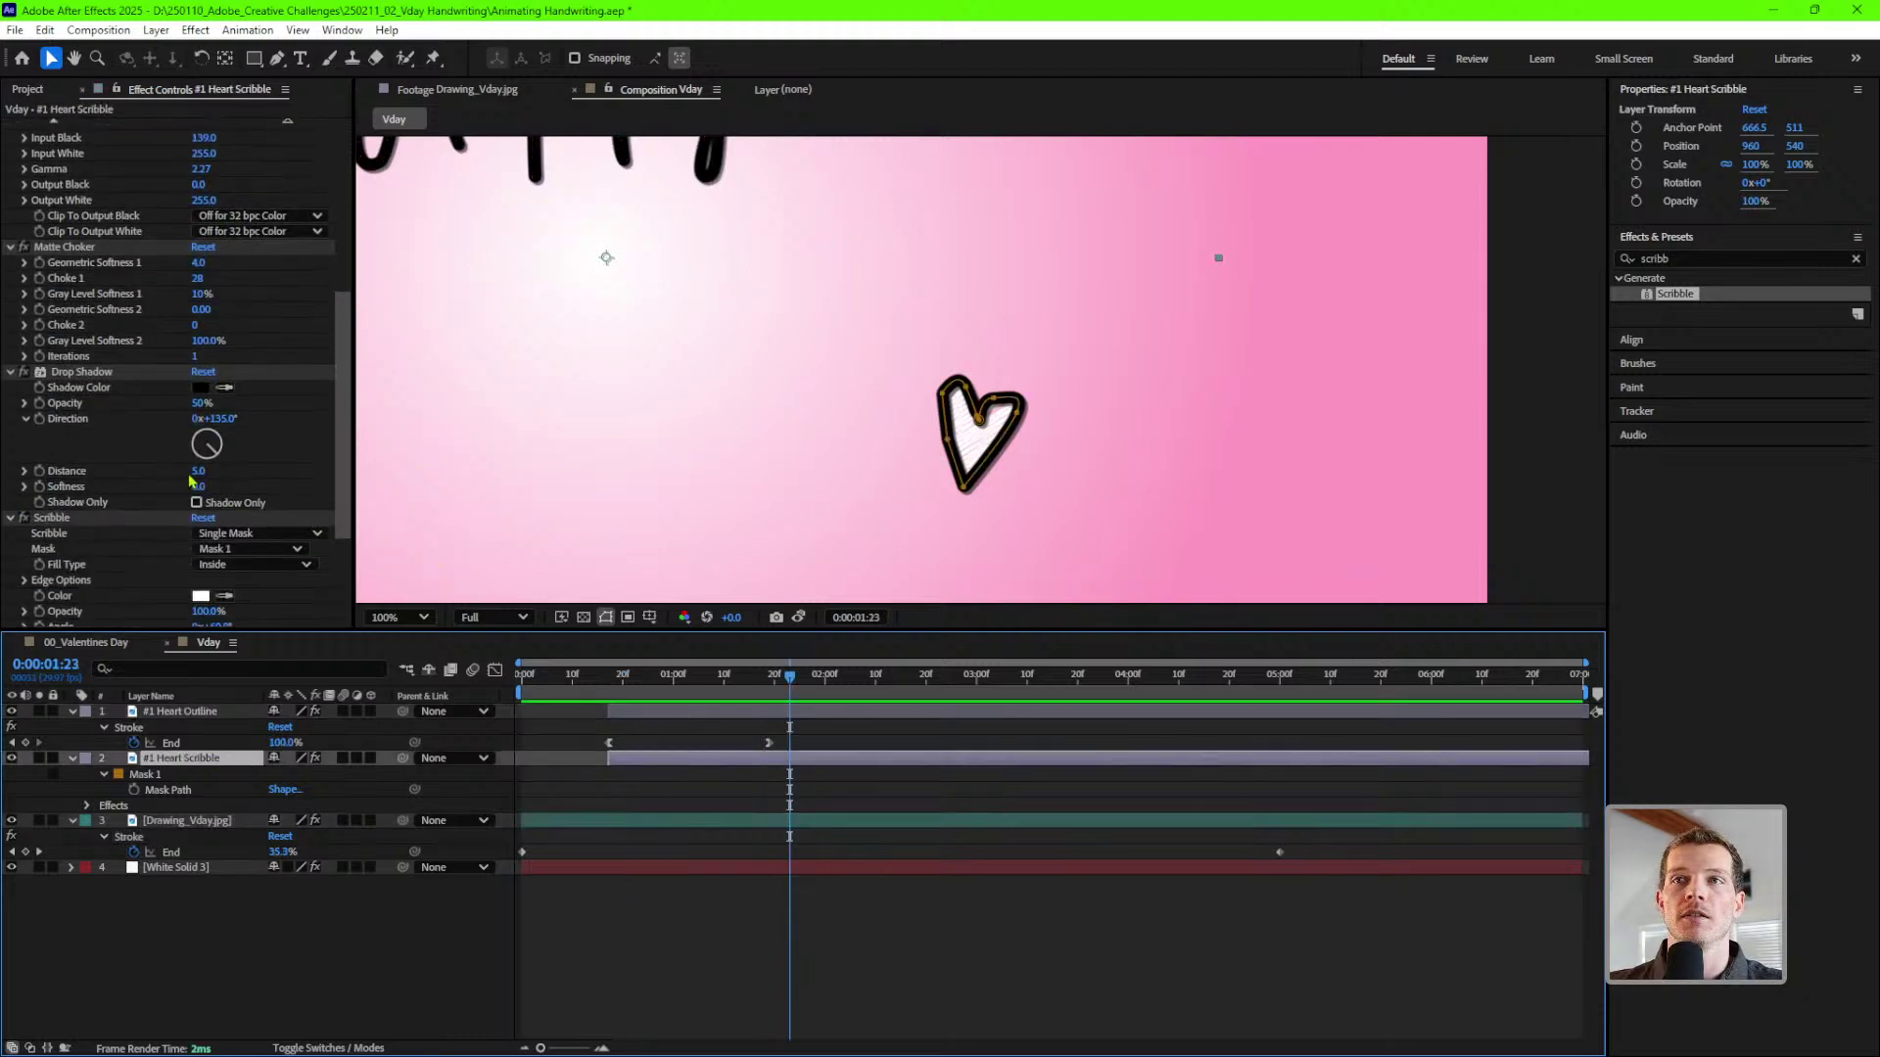
scroll(192, 480, "down", 2)
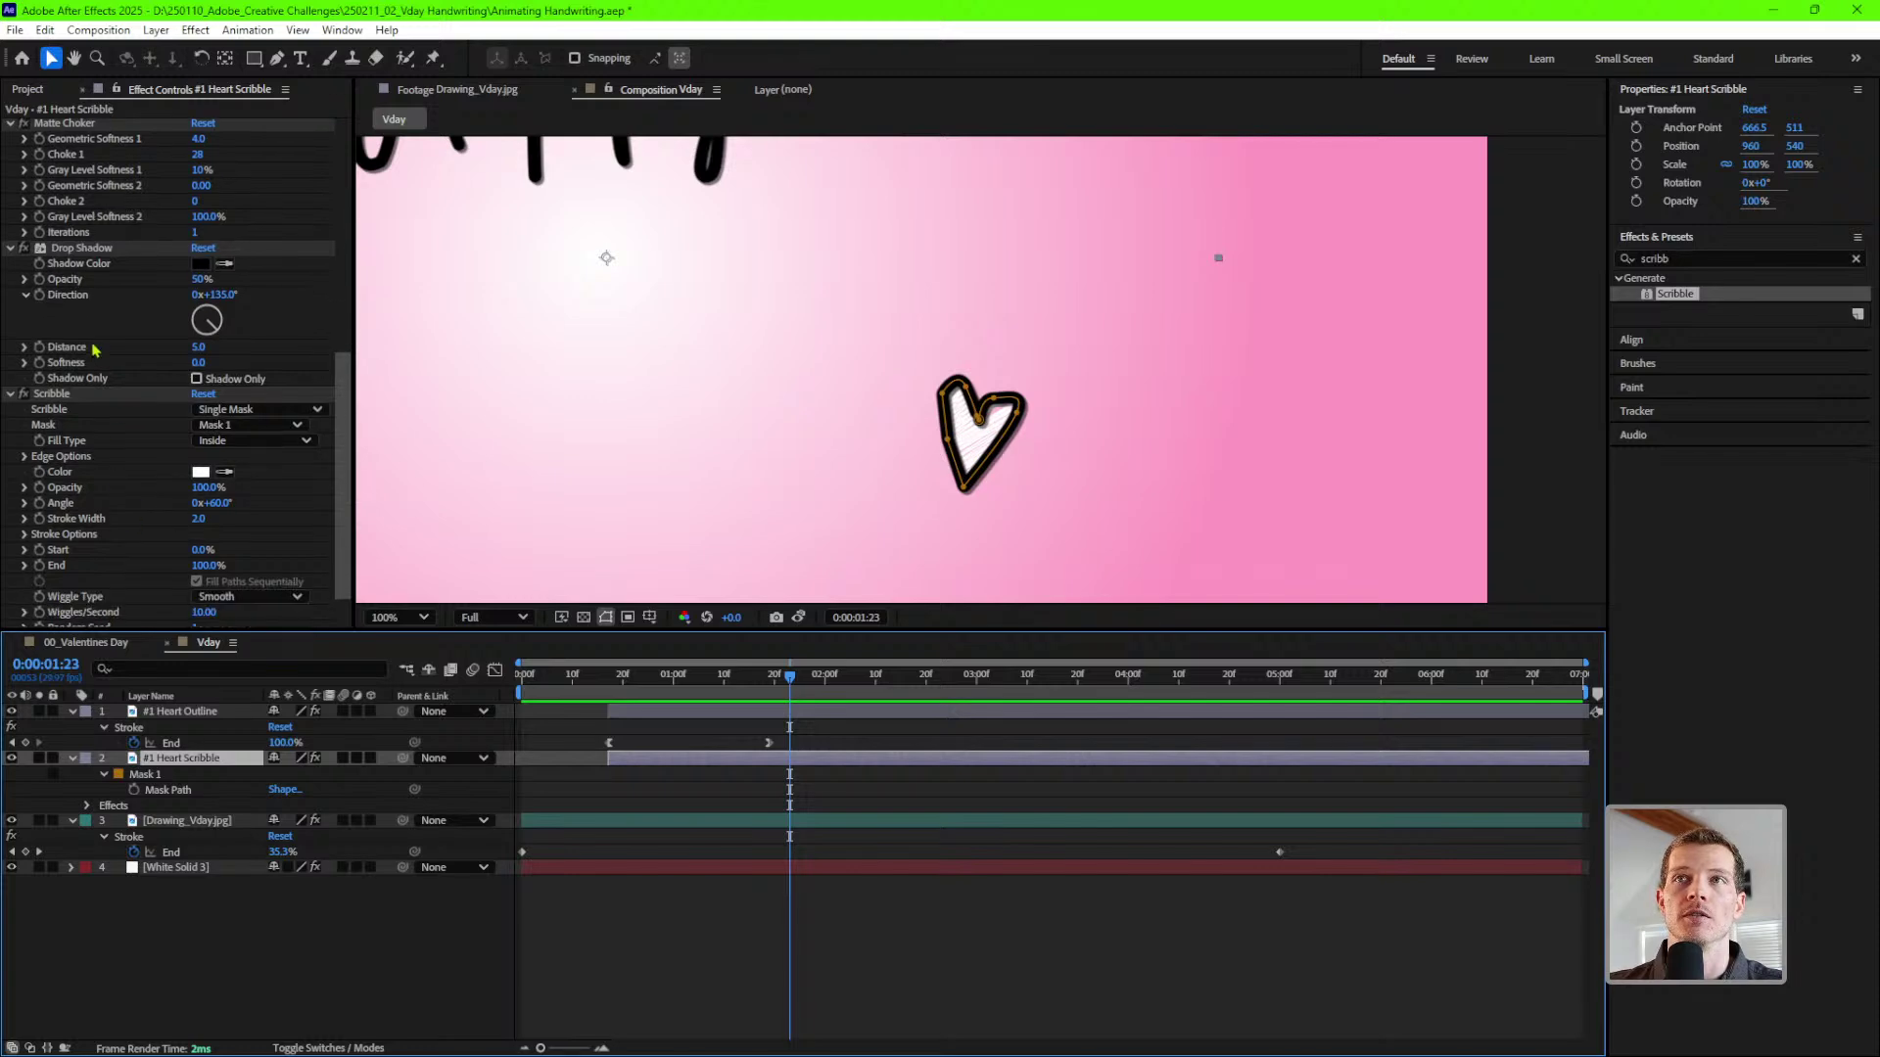
left_click(212, 712)
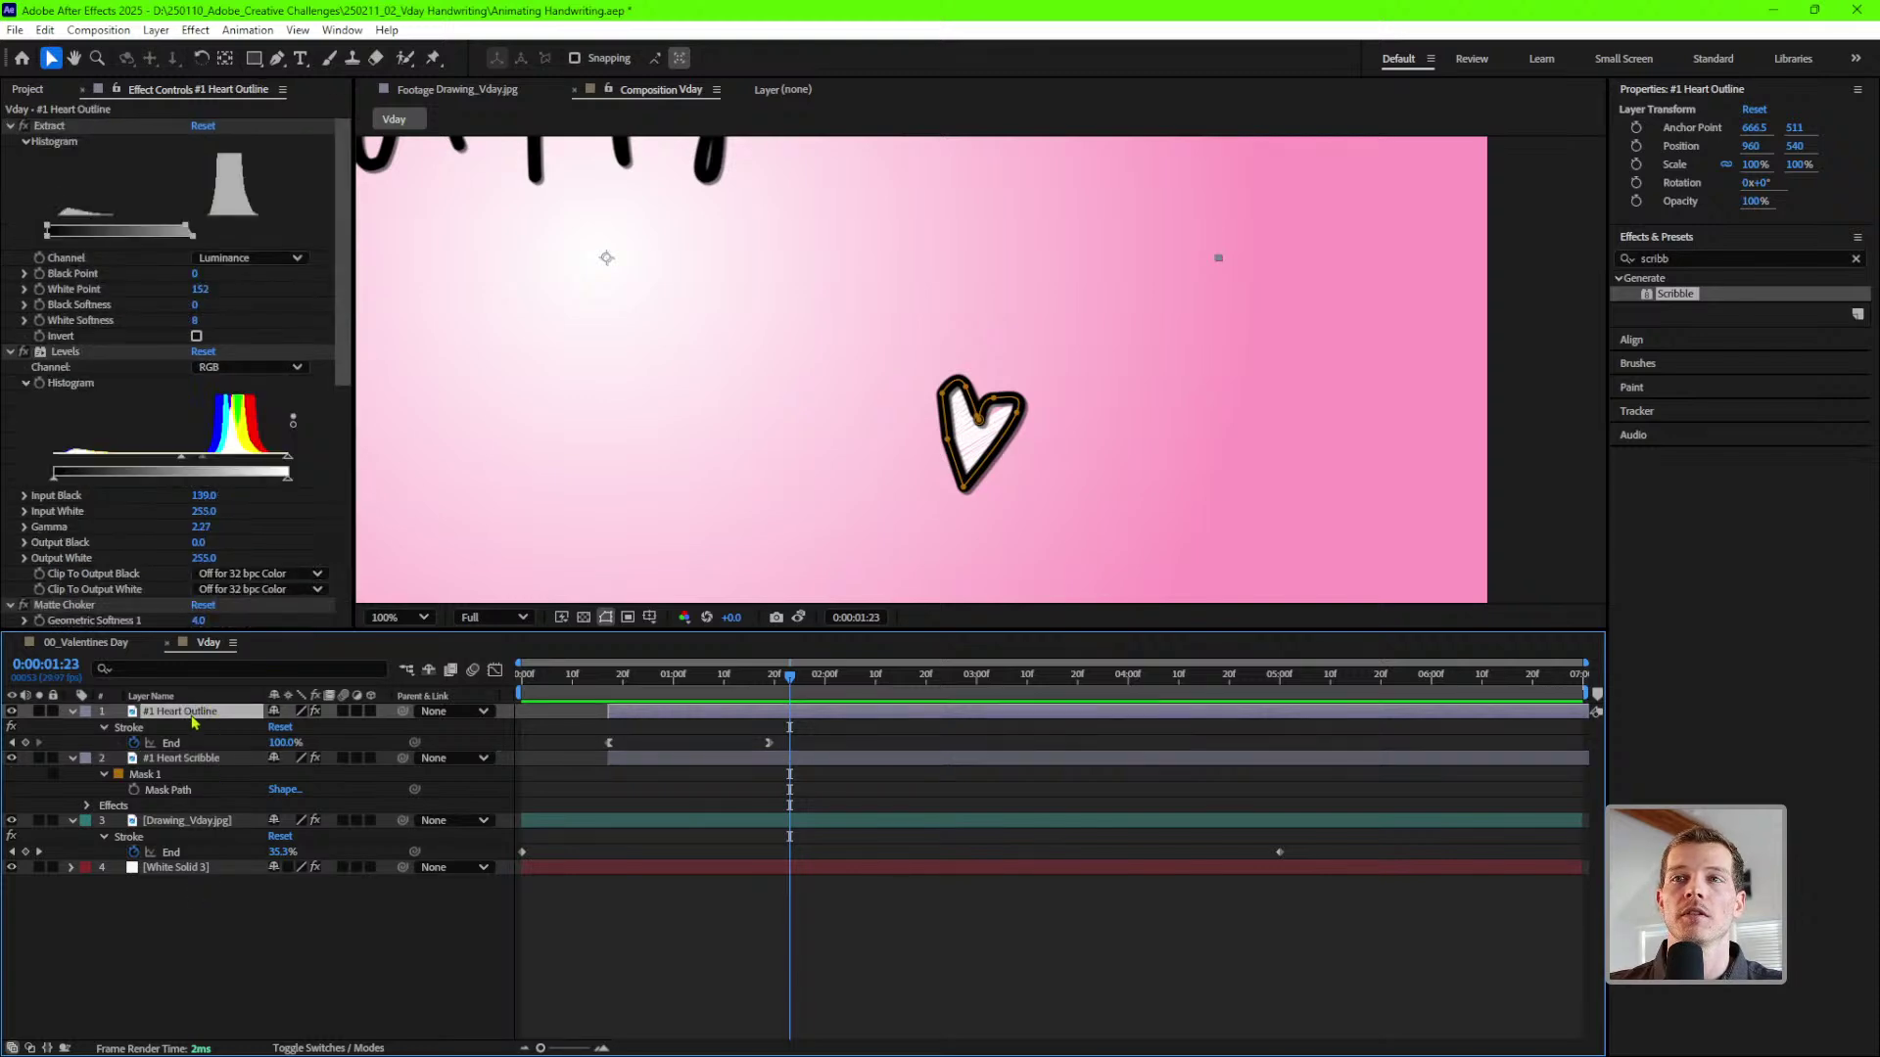
scroll(110, 554, "down", 1)
scroll(937, 432, "down", 2)
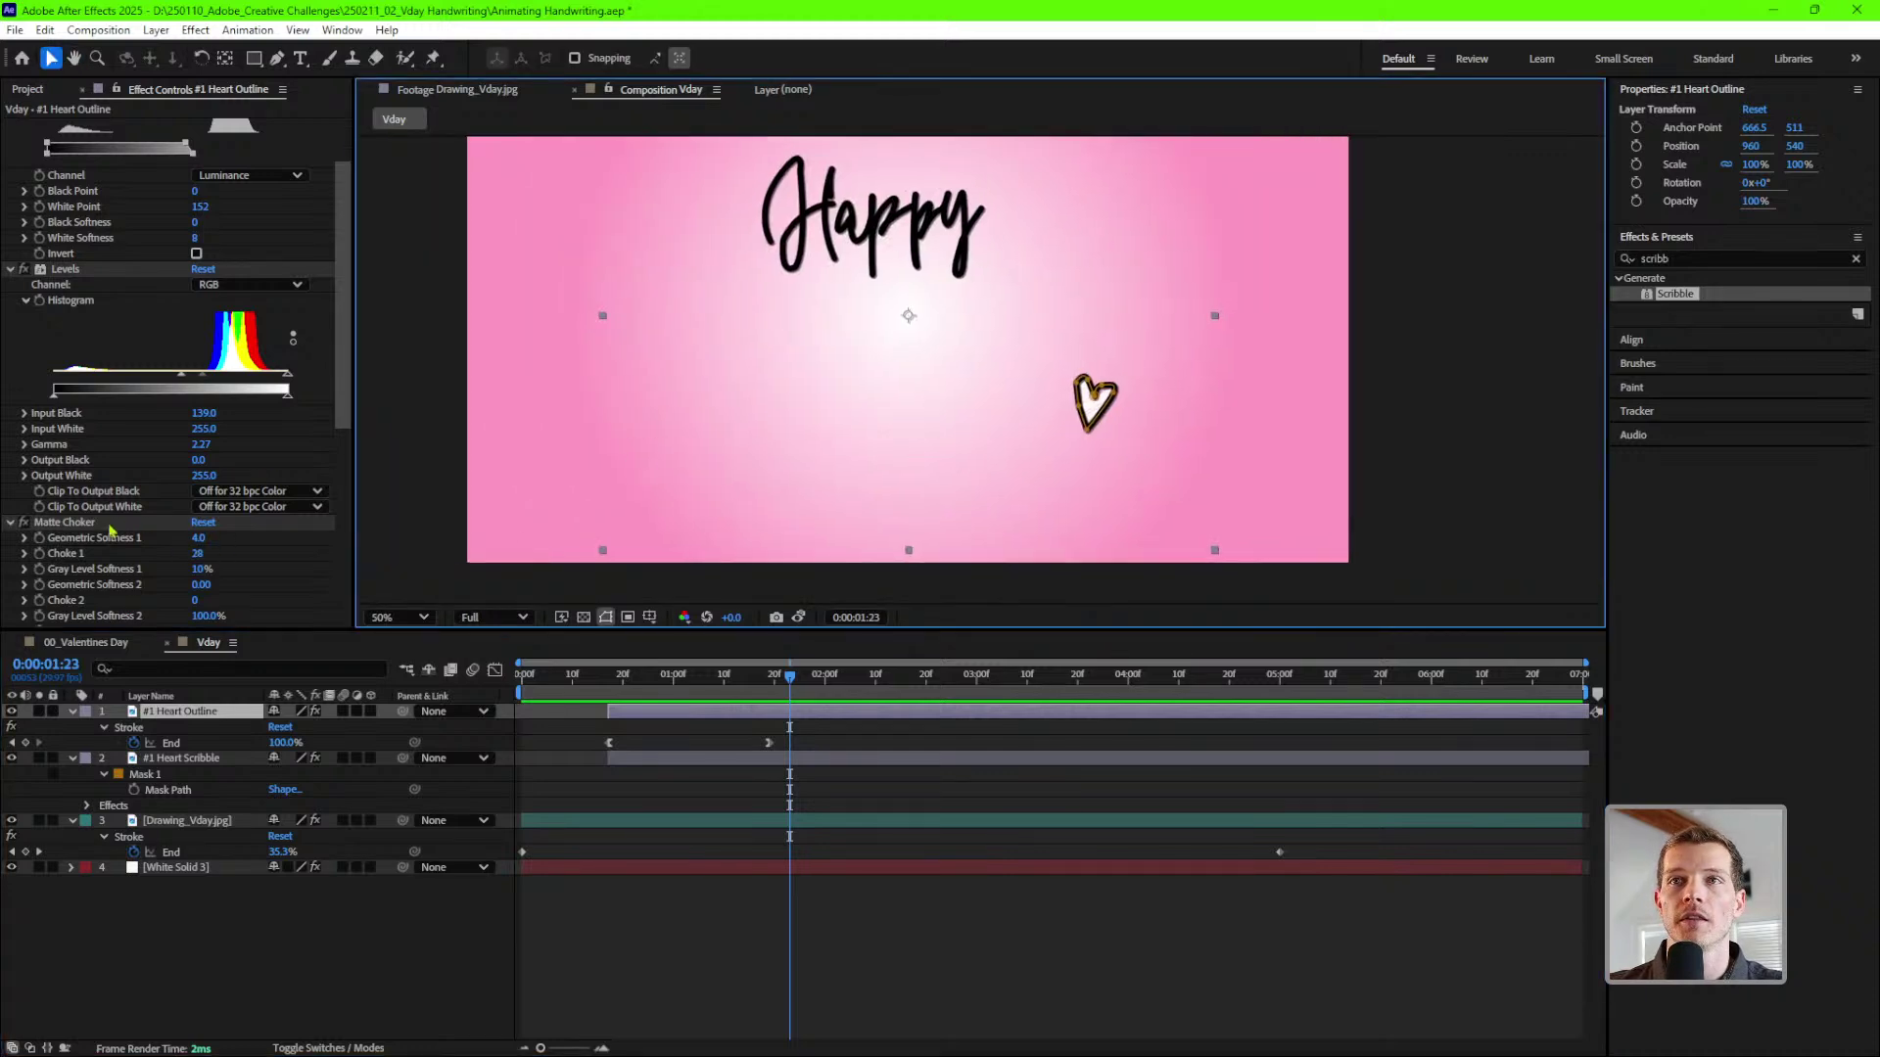
scroll(298, 548, "down", 3)
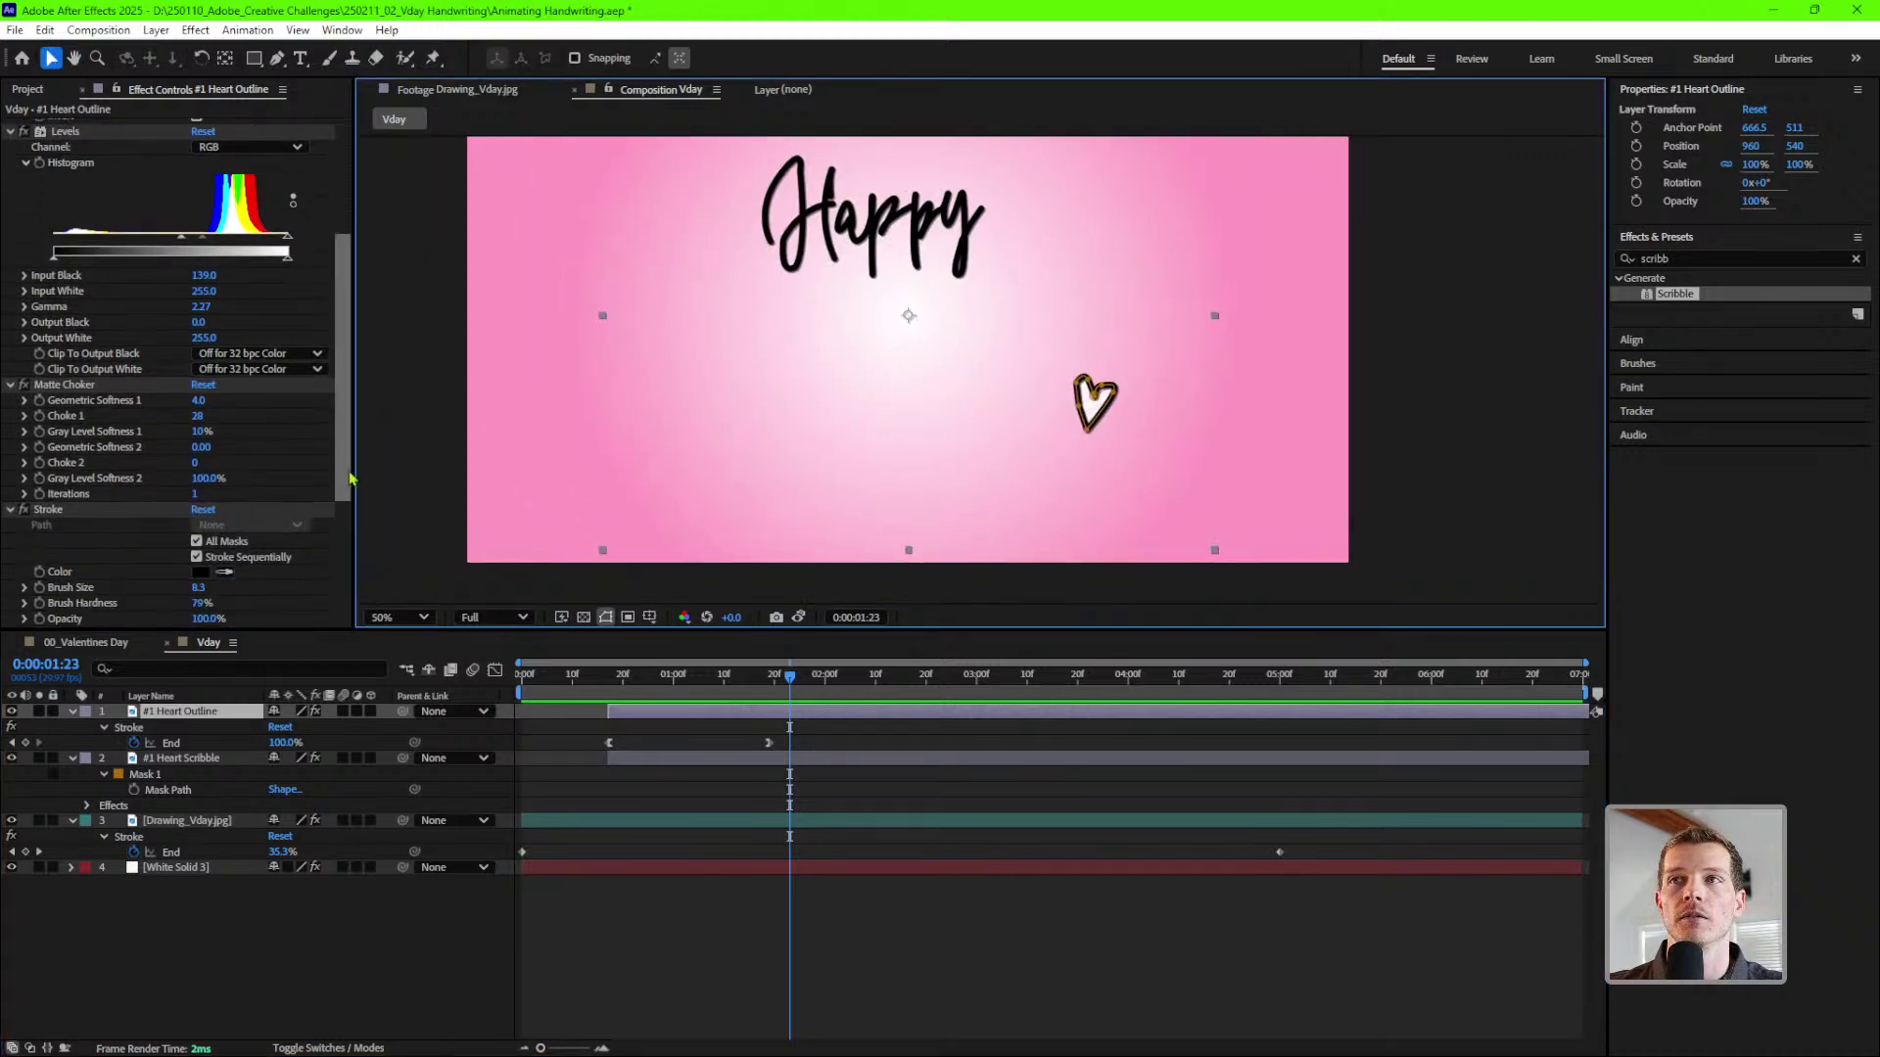
scroll(345, 490, "down", 5)
left_click(63, 305)
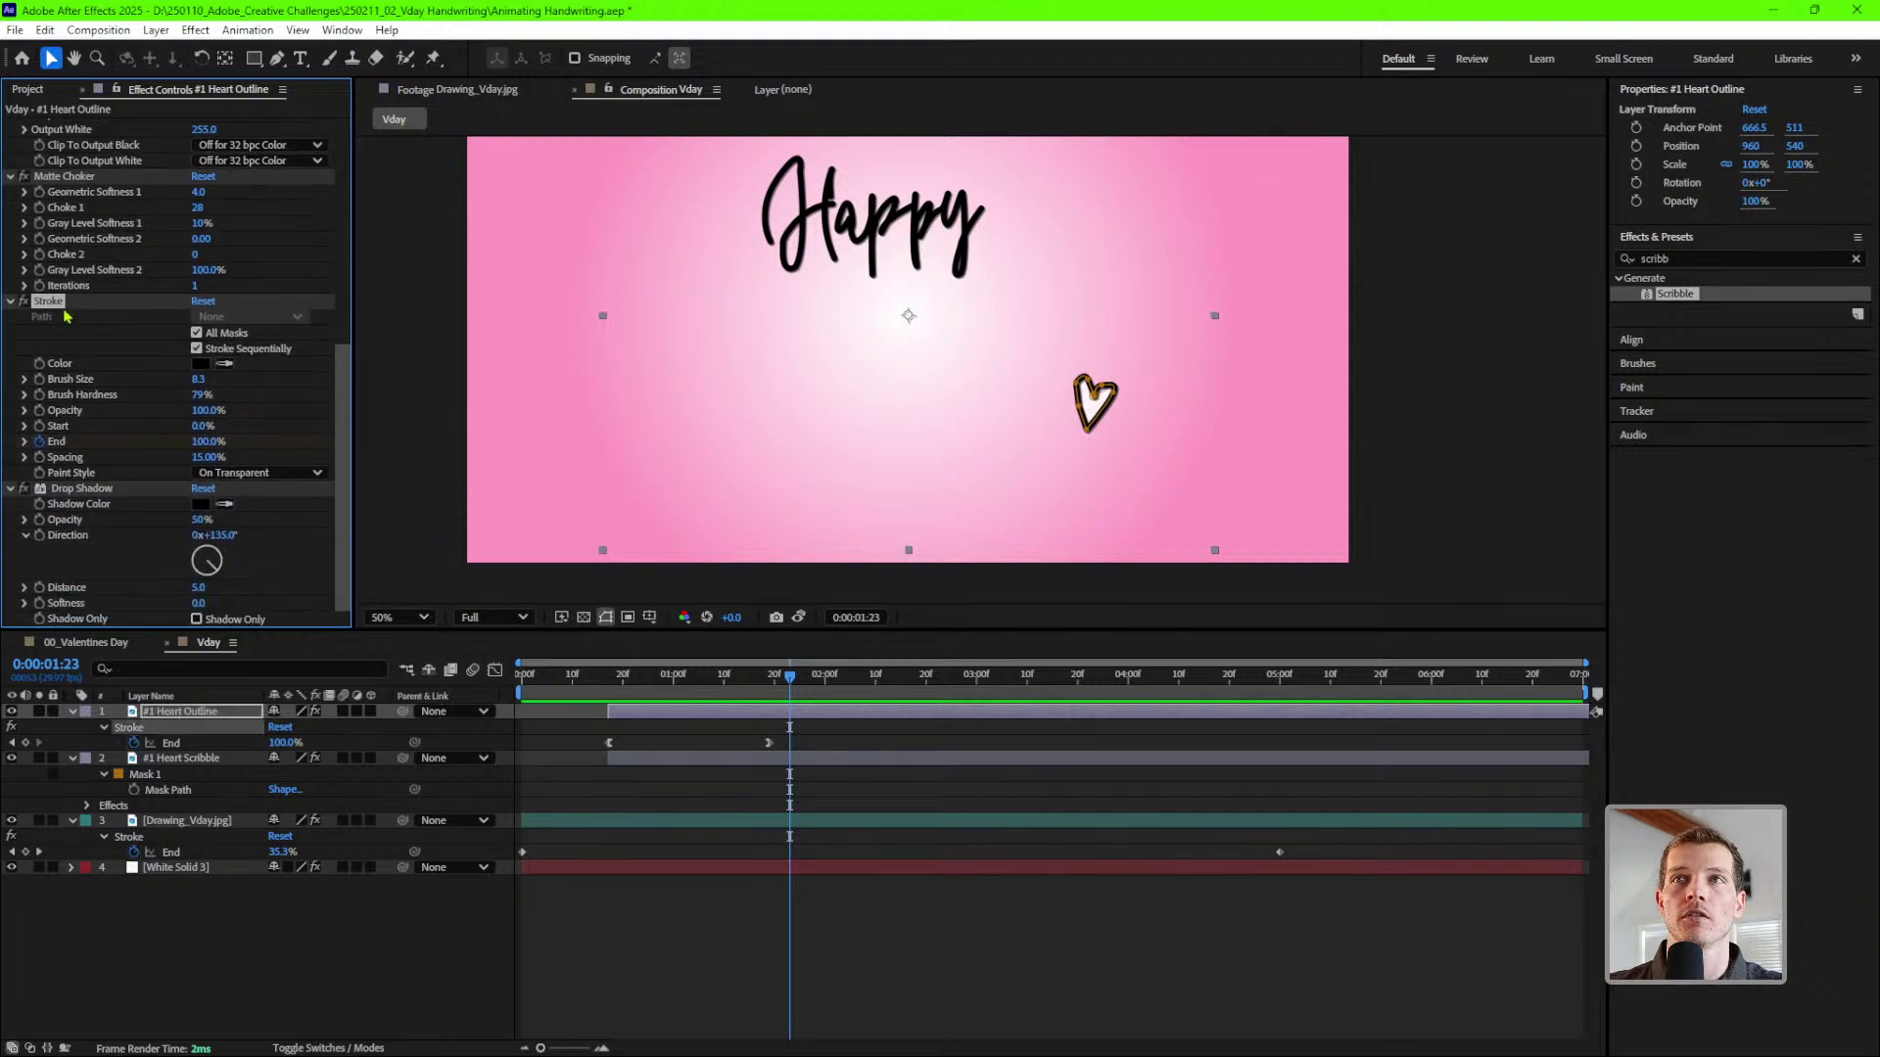
left_click(294, 473)
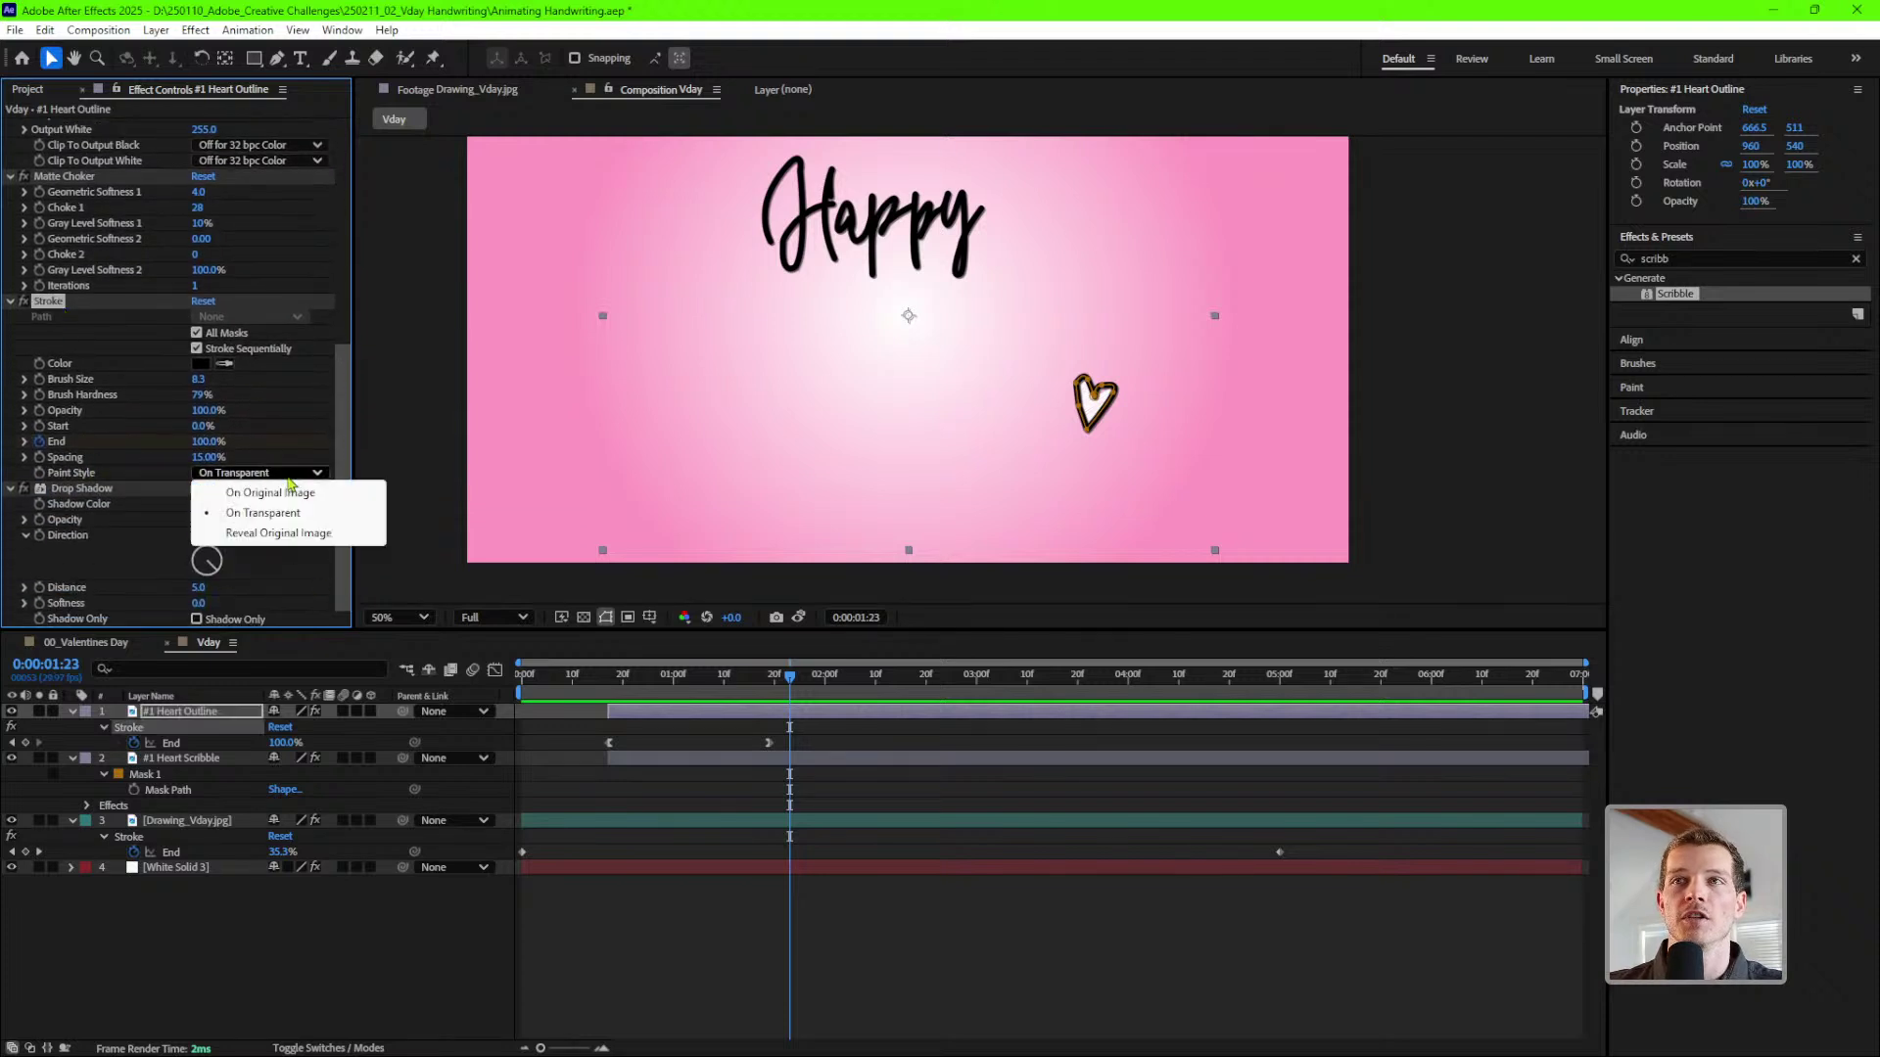
left_click(282, 533)
left_click(850, 740)
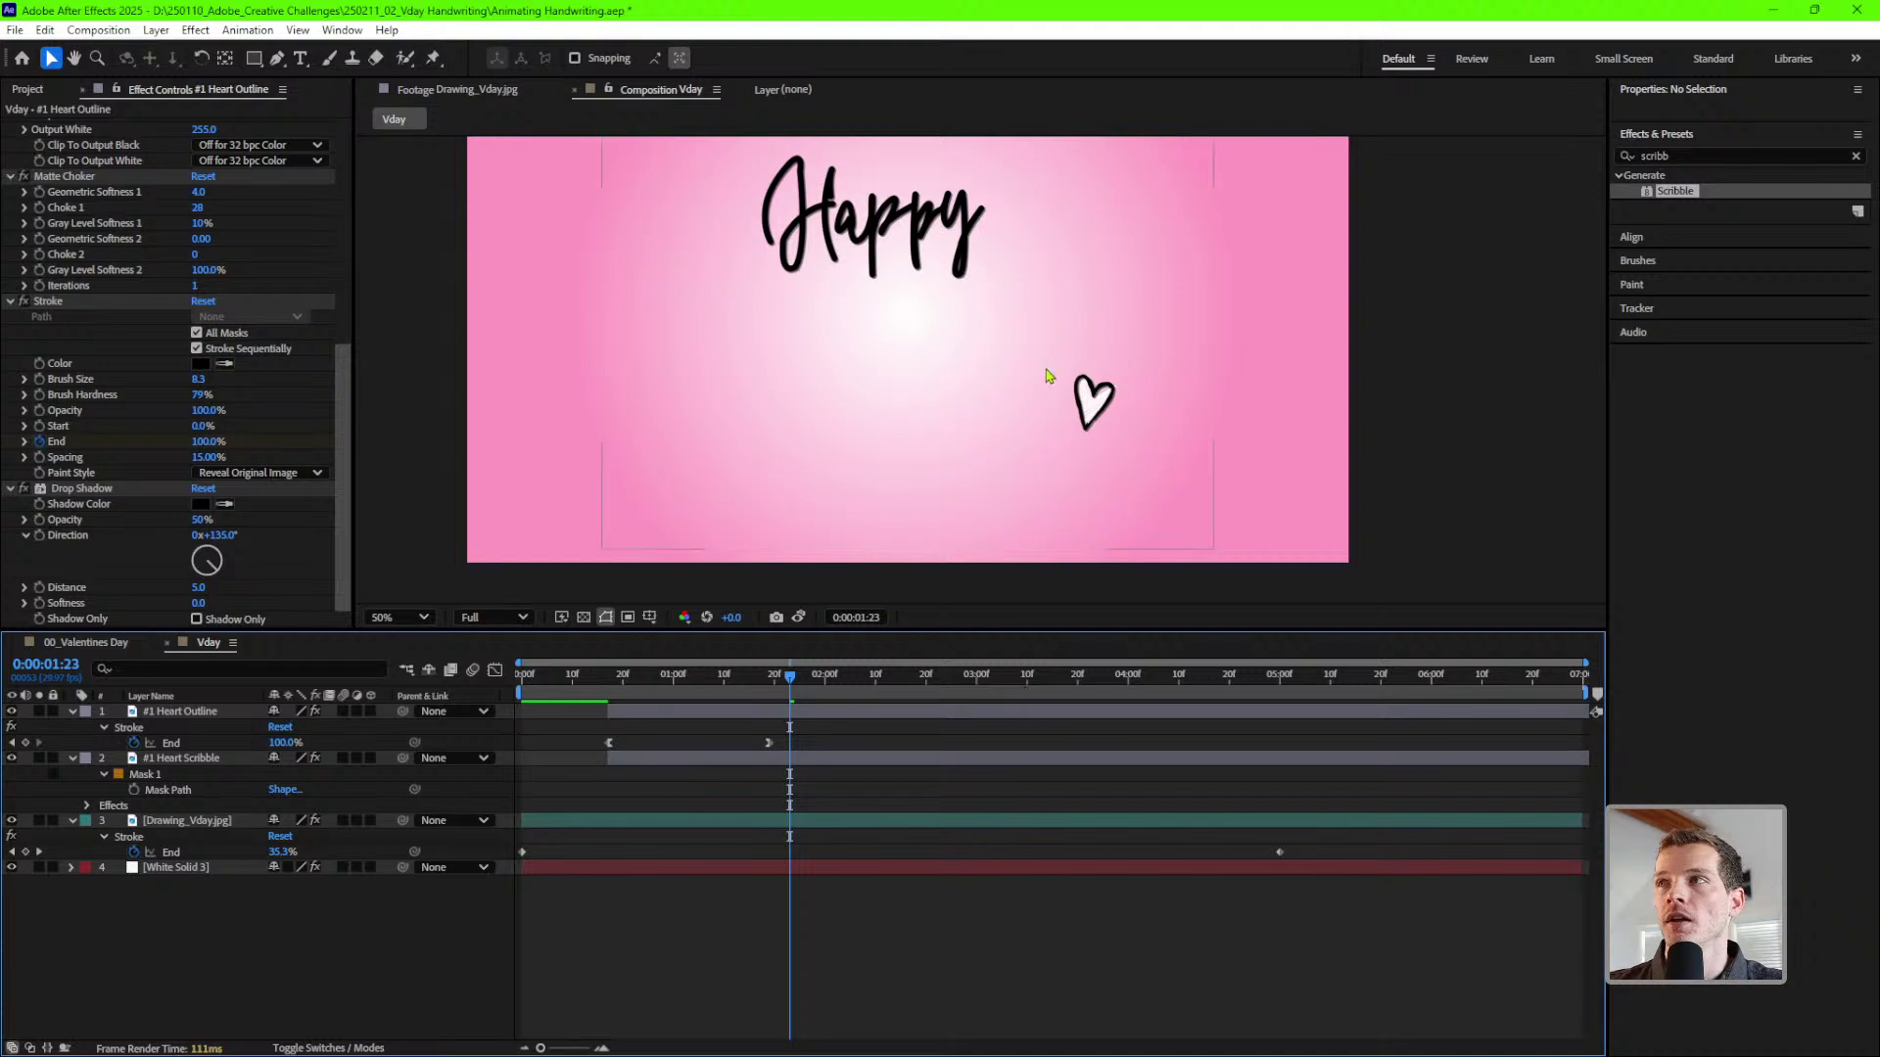
- Set the Scribble color on the #1 Heart Scribble layer to red FF0000 and preview the animation from the start
scroll(1083, 398, "up", 1)
left_click_drag(1208, 445, 1097, 441)
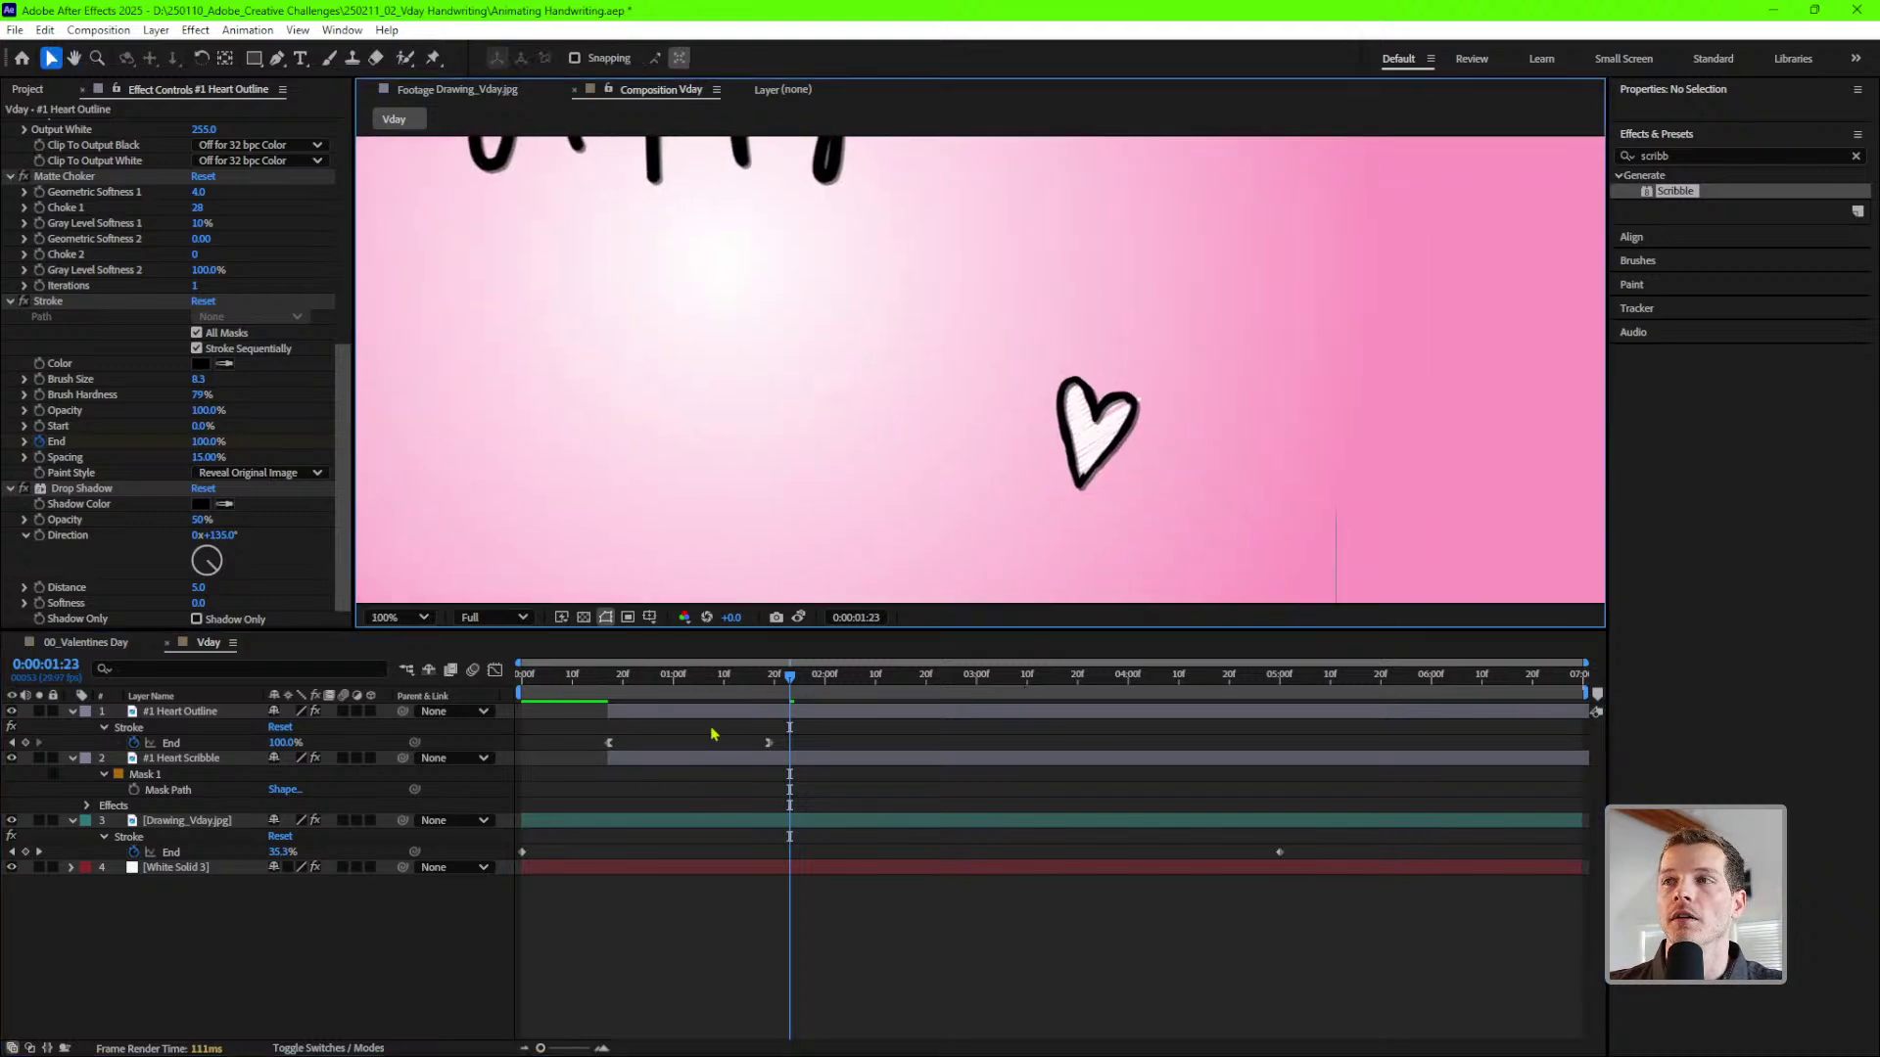
left_click(233, 758)
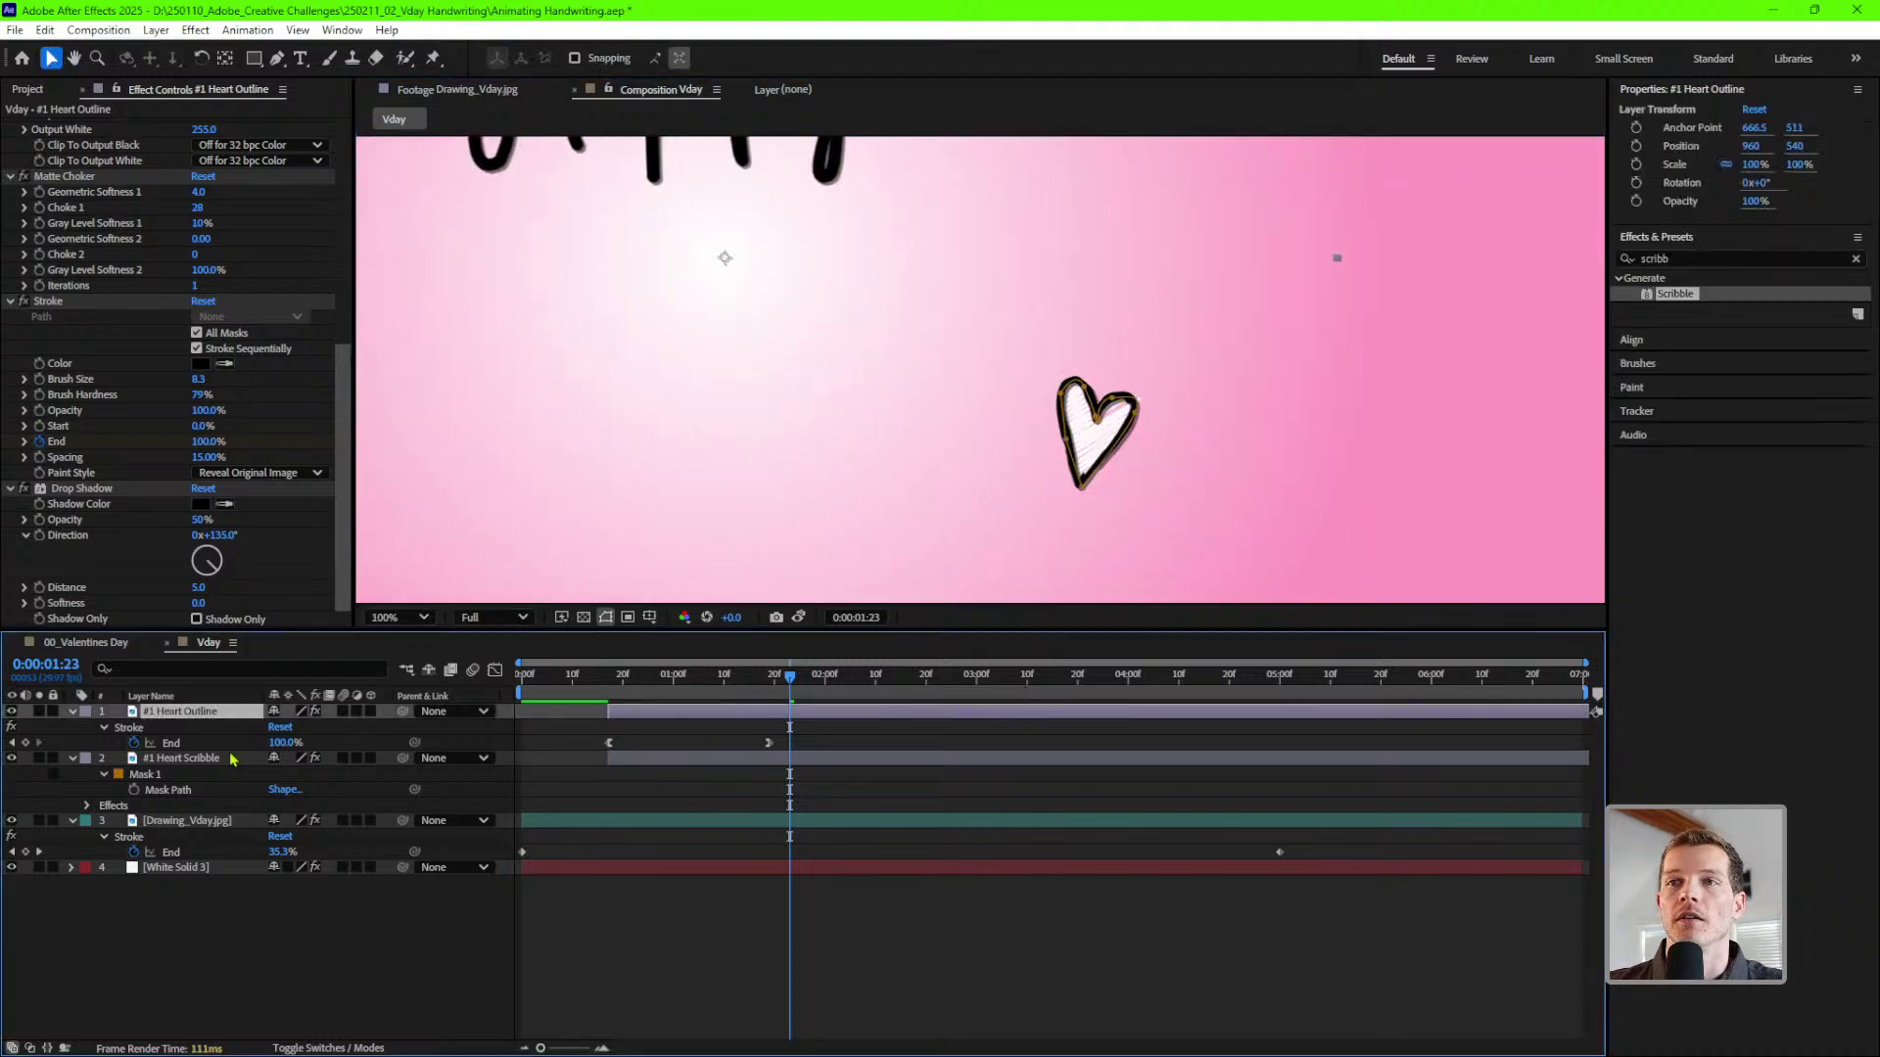
left_click(342, 366)
left_click_drag(341, 367, 298, 583)
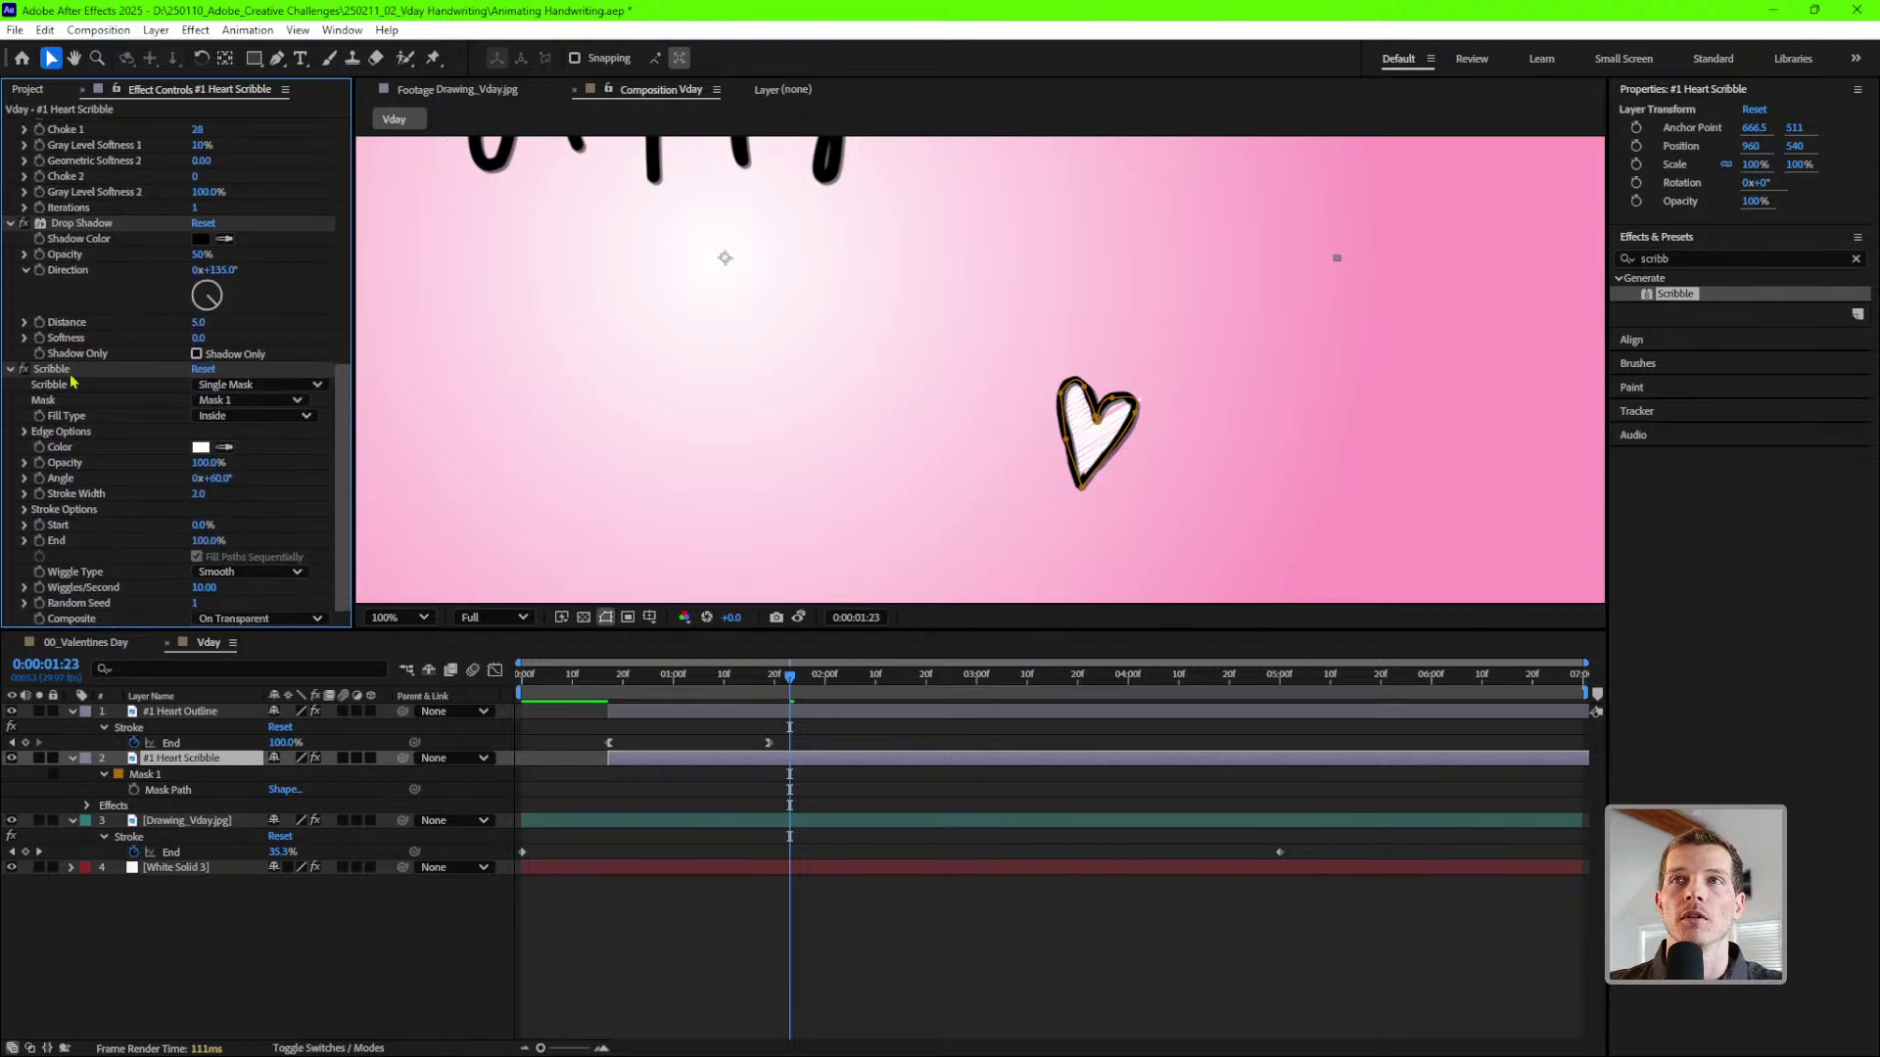
left_click(54, 370)
left_click(200, 447)
left_click_drag(902, 508, 1113, 418)
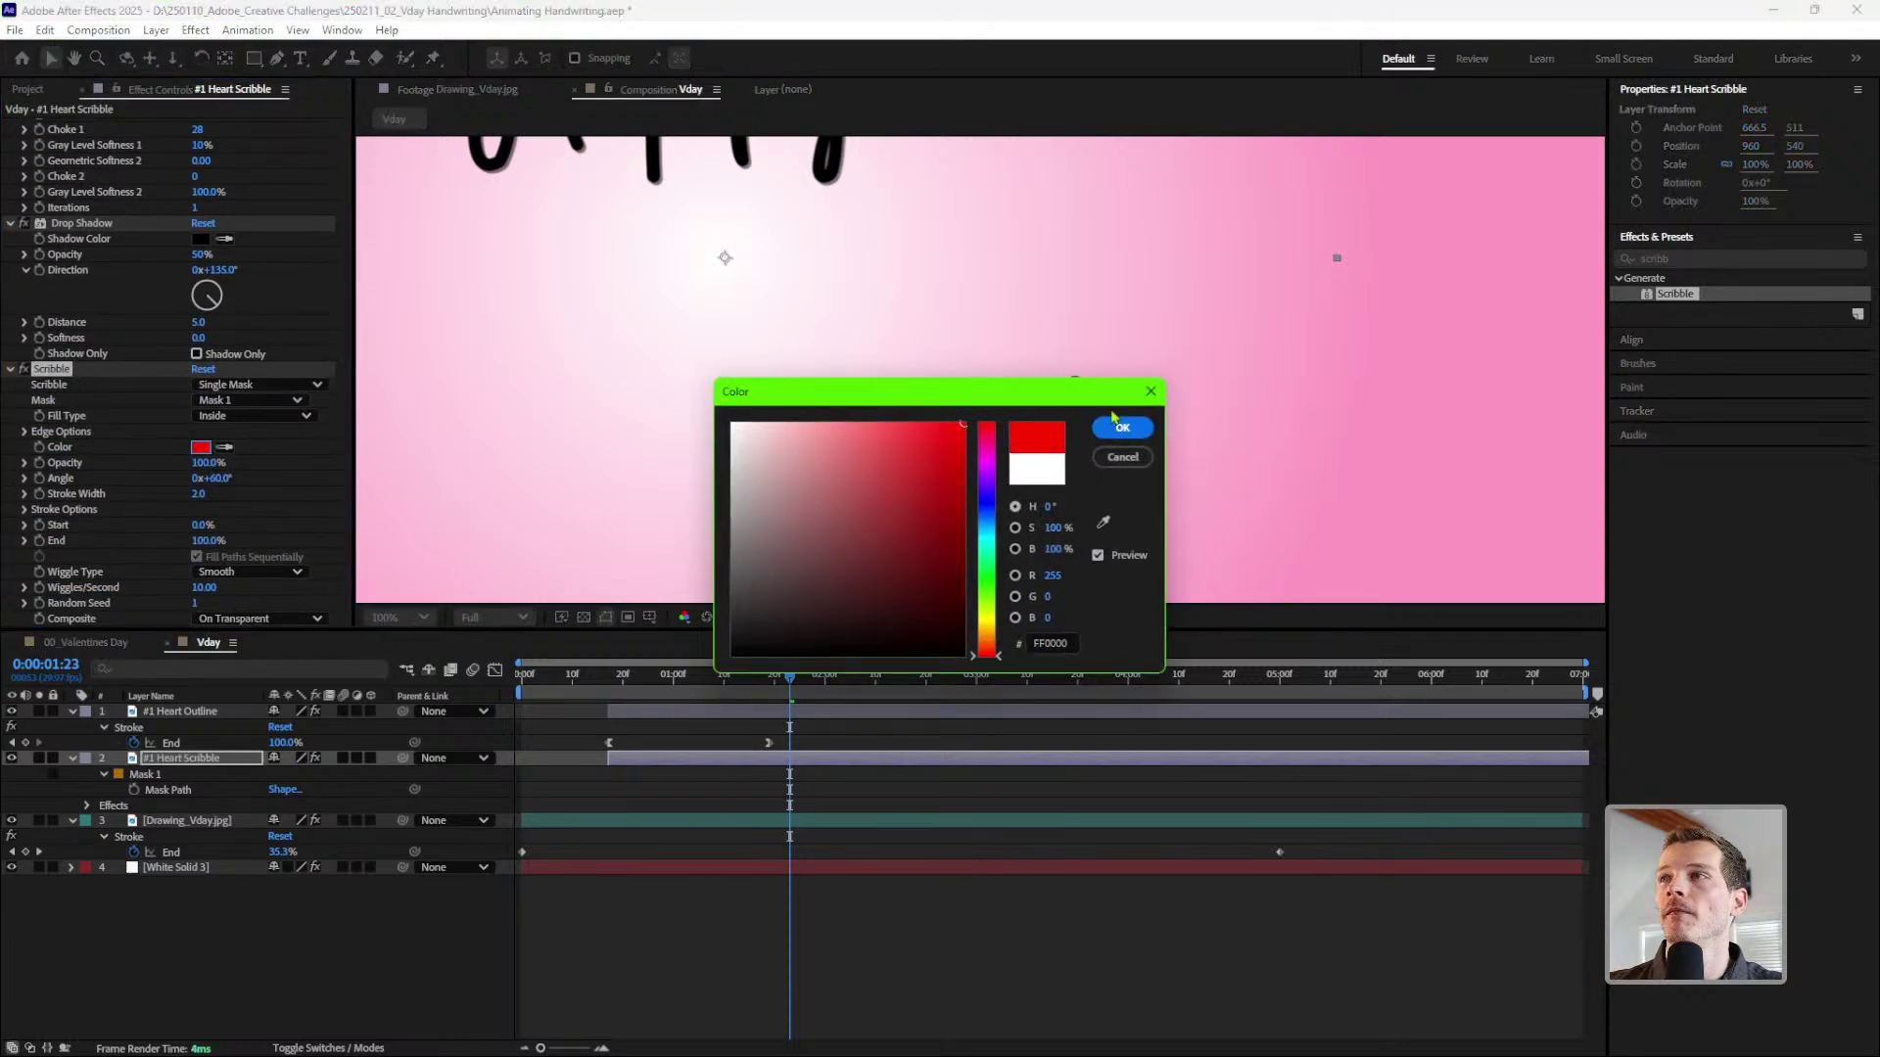
left_click(1118, 426)
key("comma")
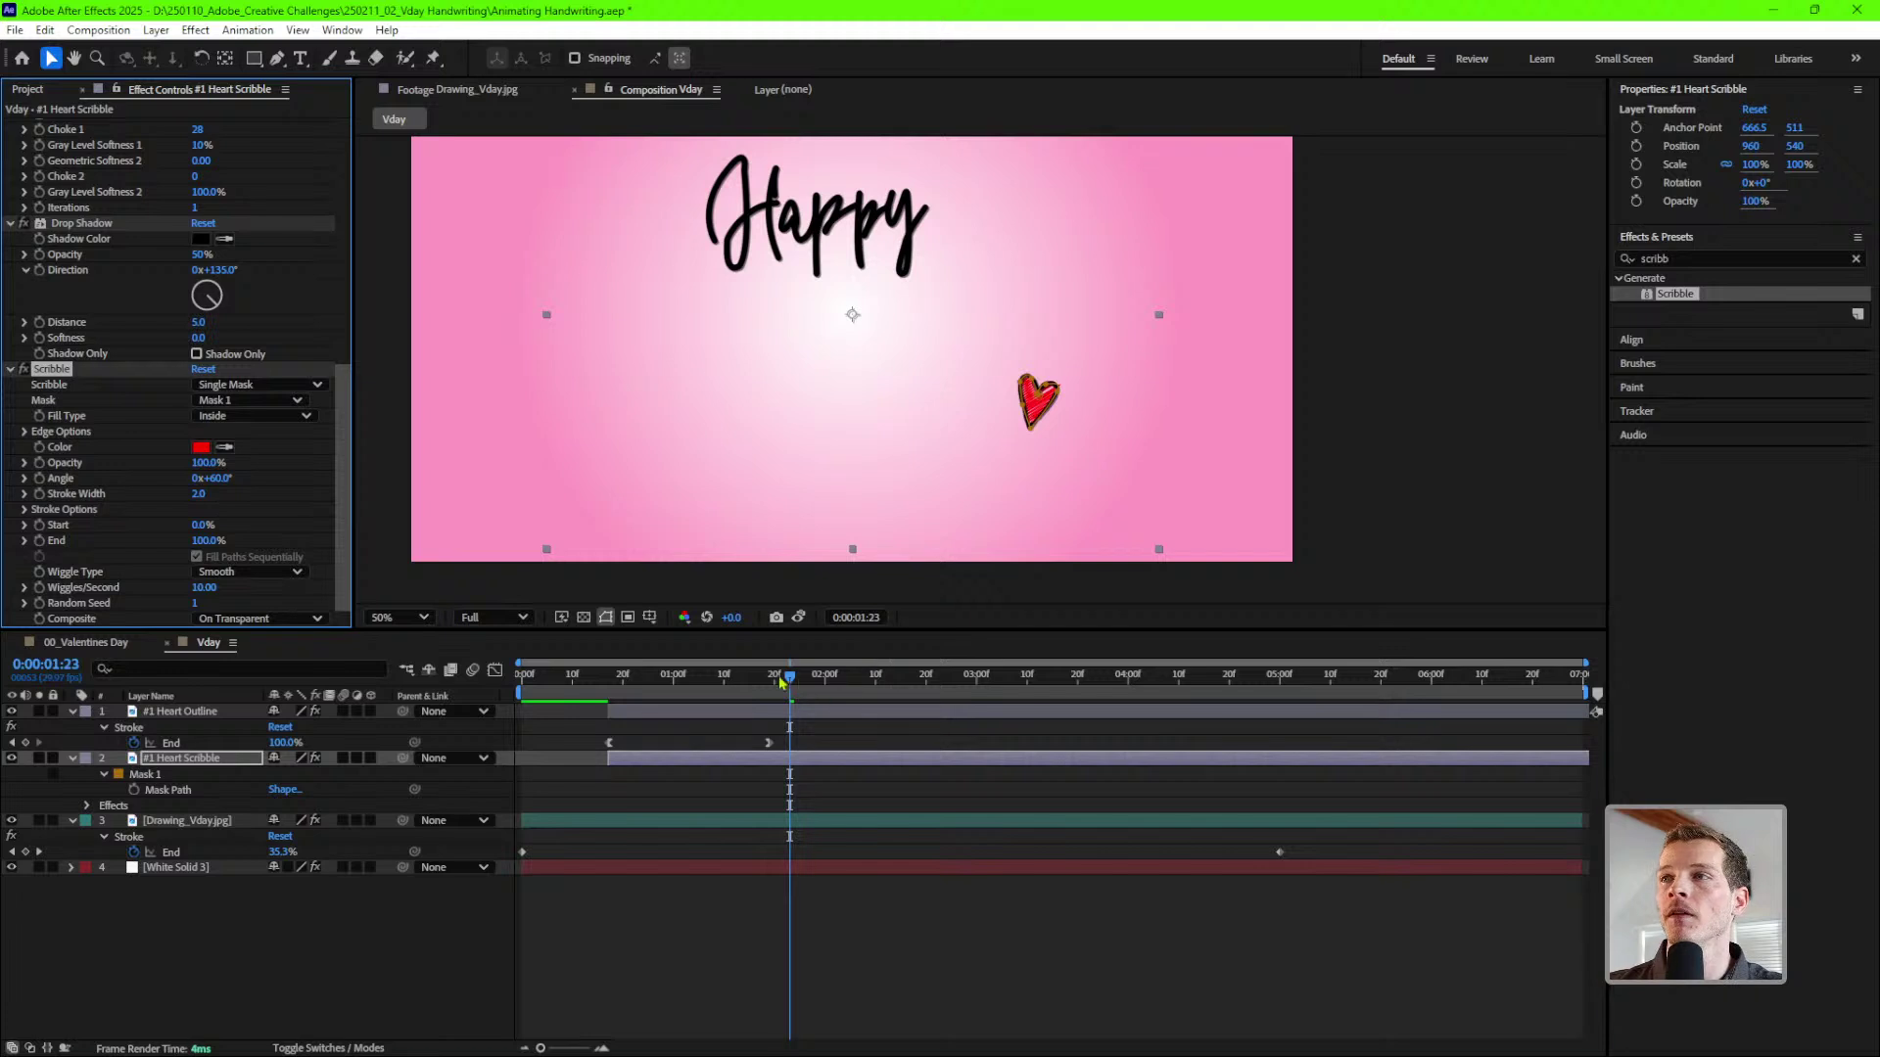
key("space")
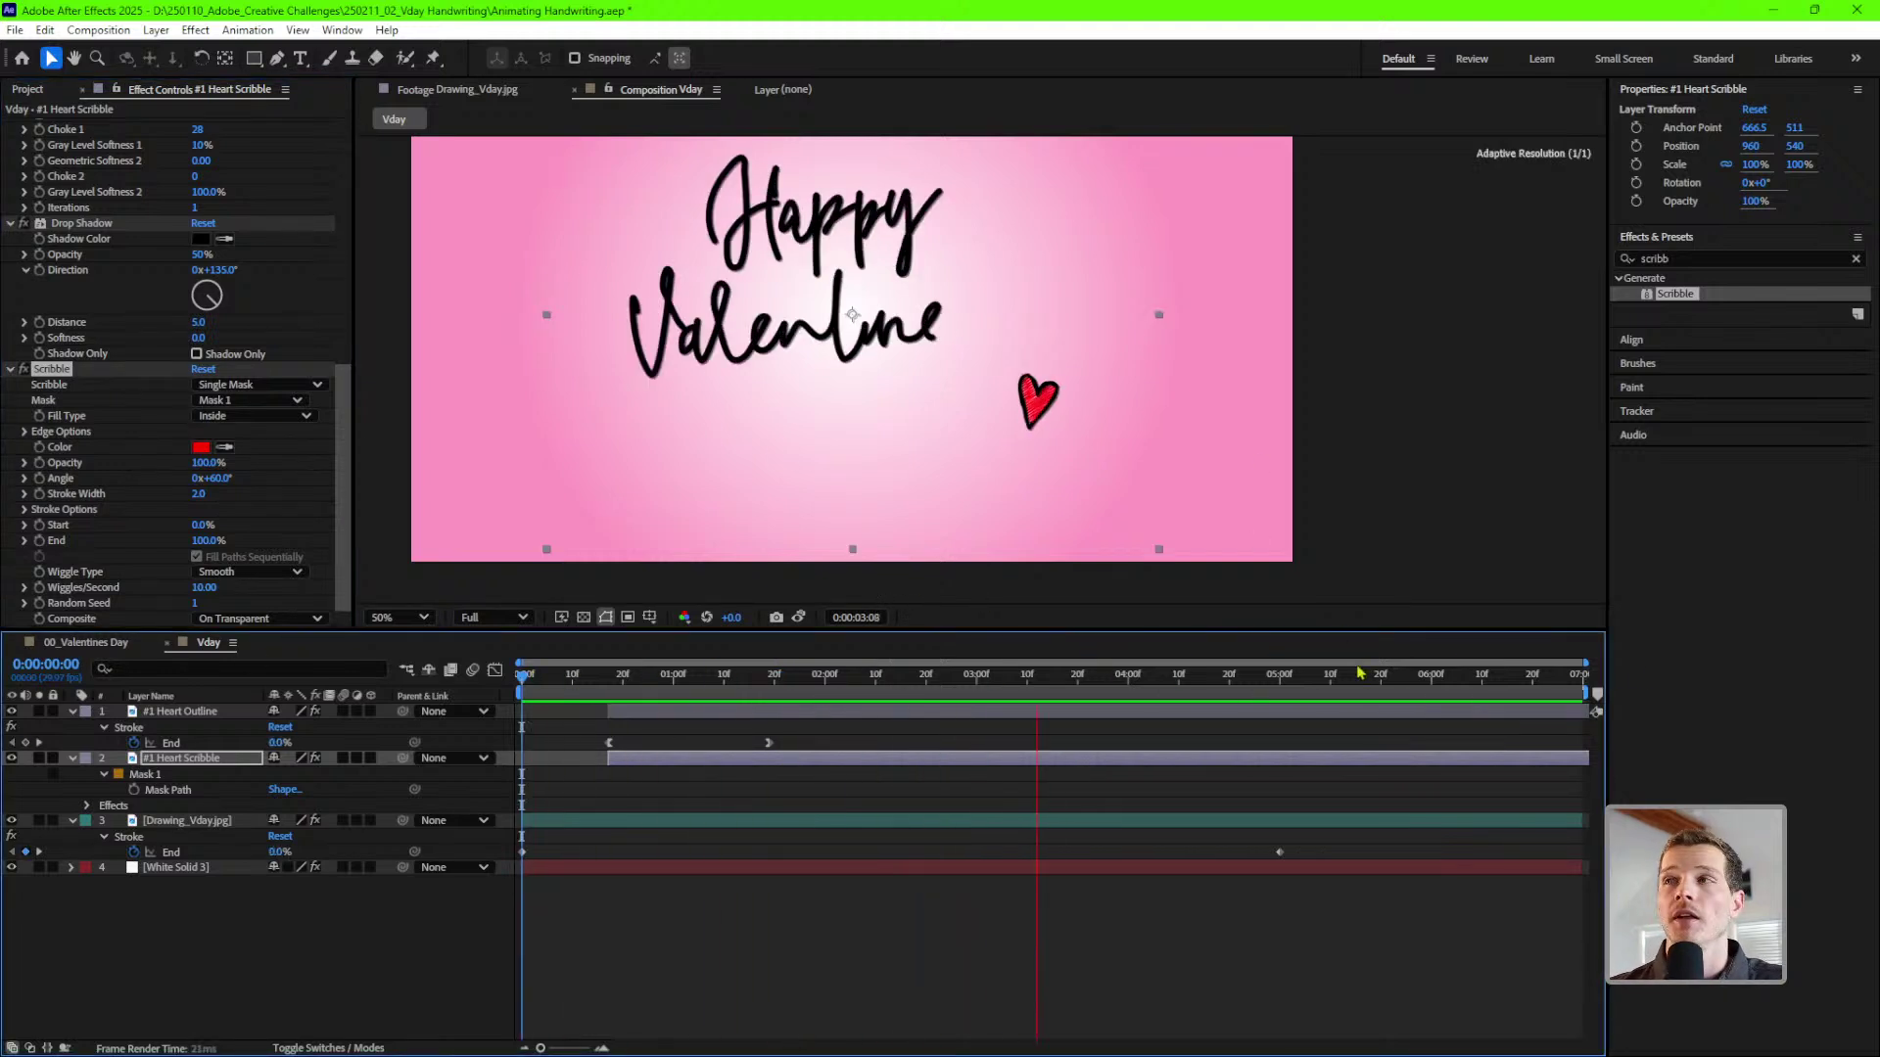
- Keyframe the Scribble effect's End at 100% on the #1 Heart Scribble layer at 0:00:01:15
left_click_drag(1092, 672, 749, 707)
left_click(749, 711)
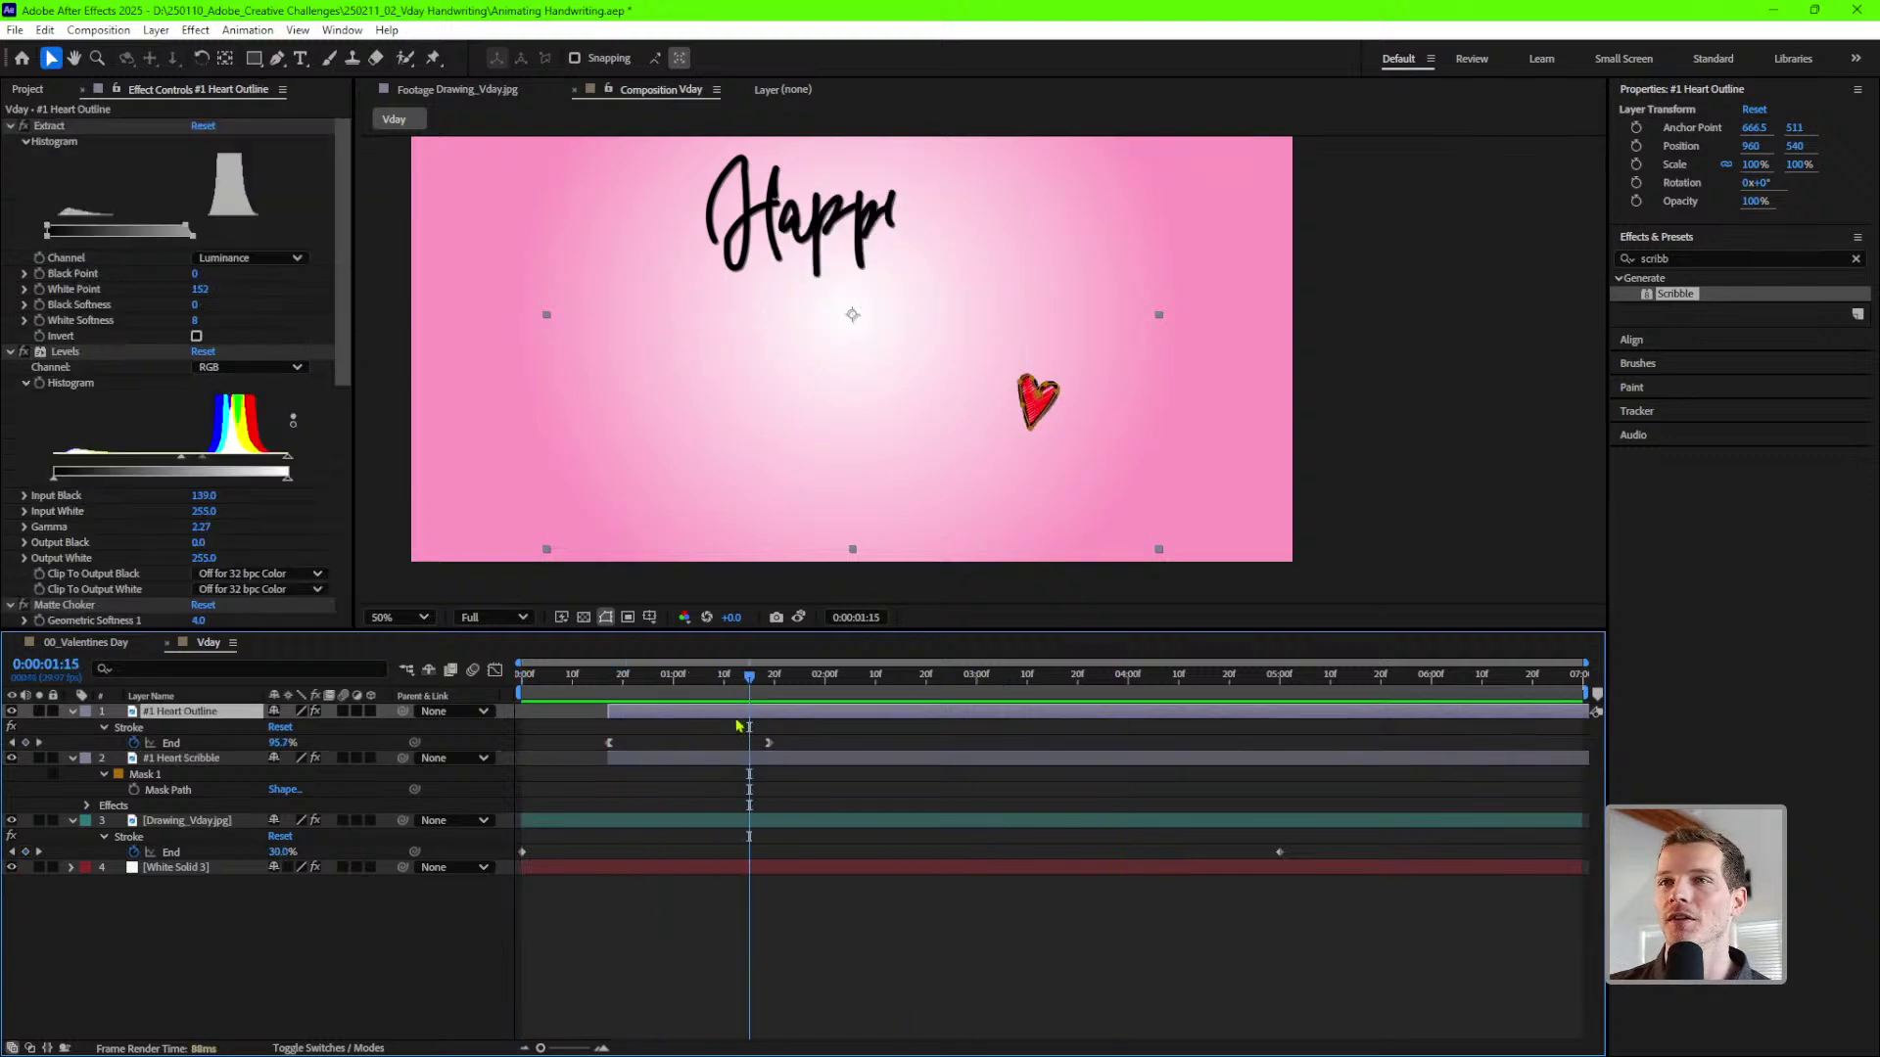
left_click(188, 760)
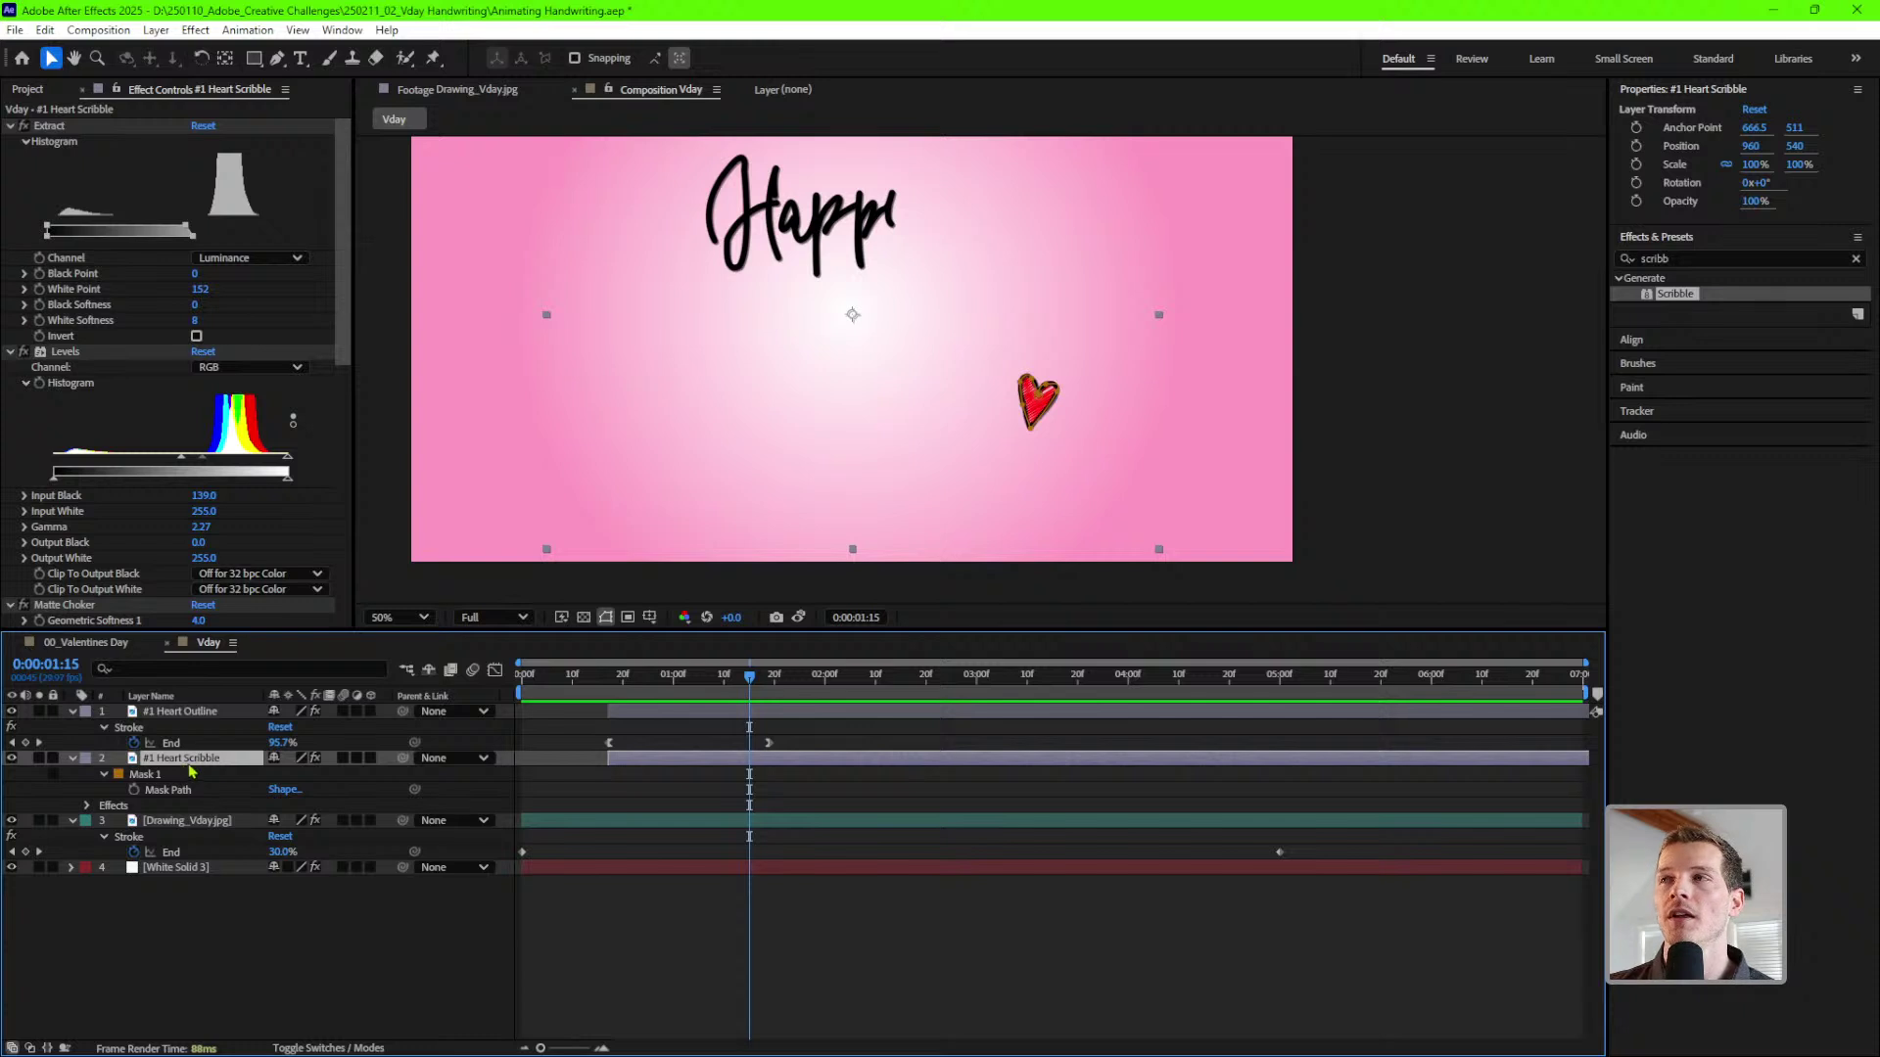
key("u")
key("u")
key("u")
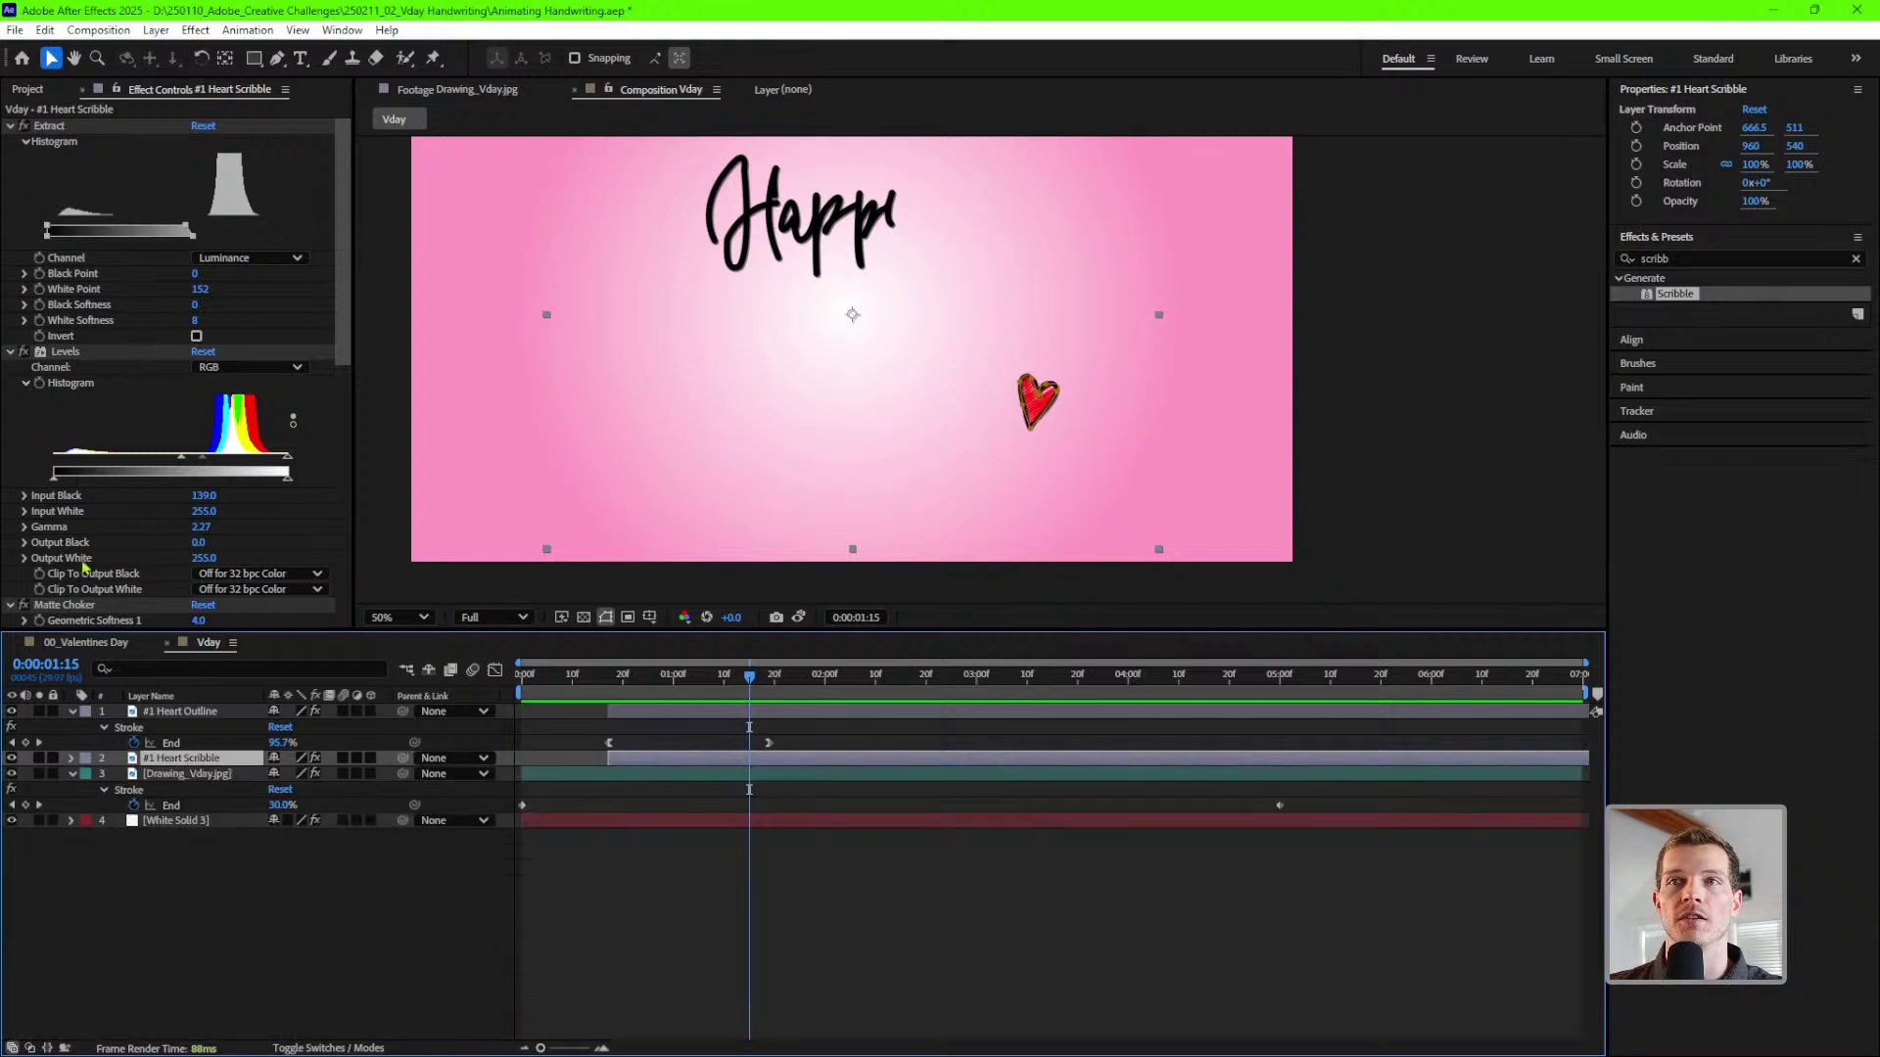
scroll(97, 563, "down", 1)
left_click_drag(342, 339, 340, 624)
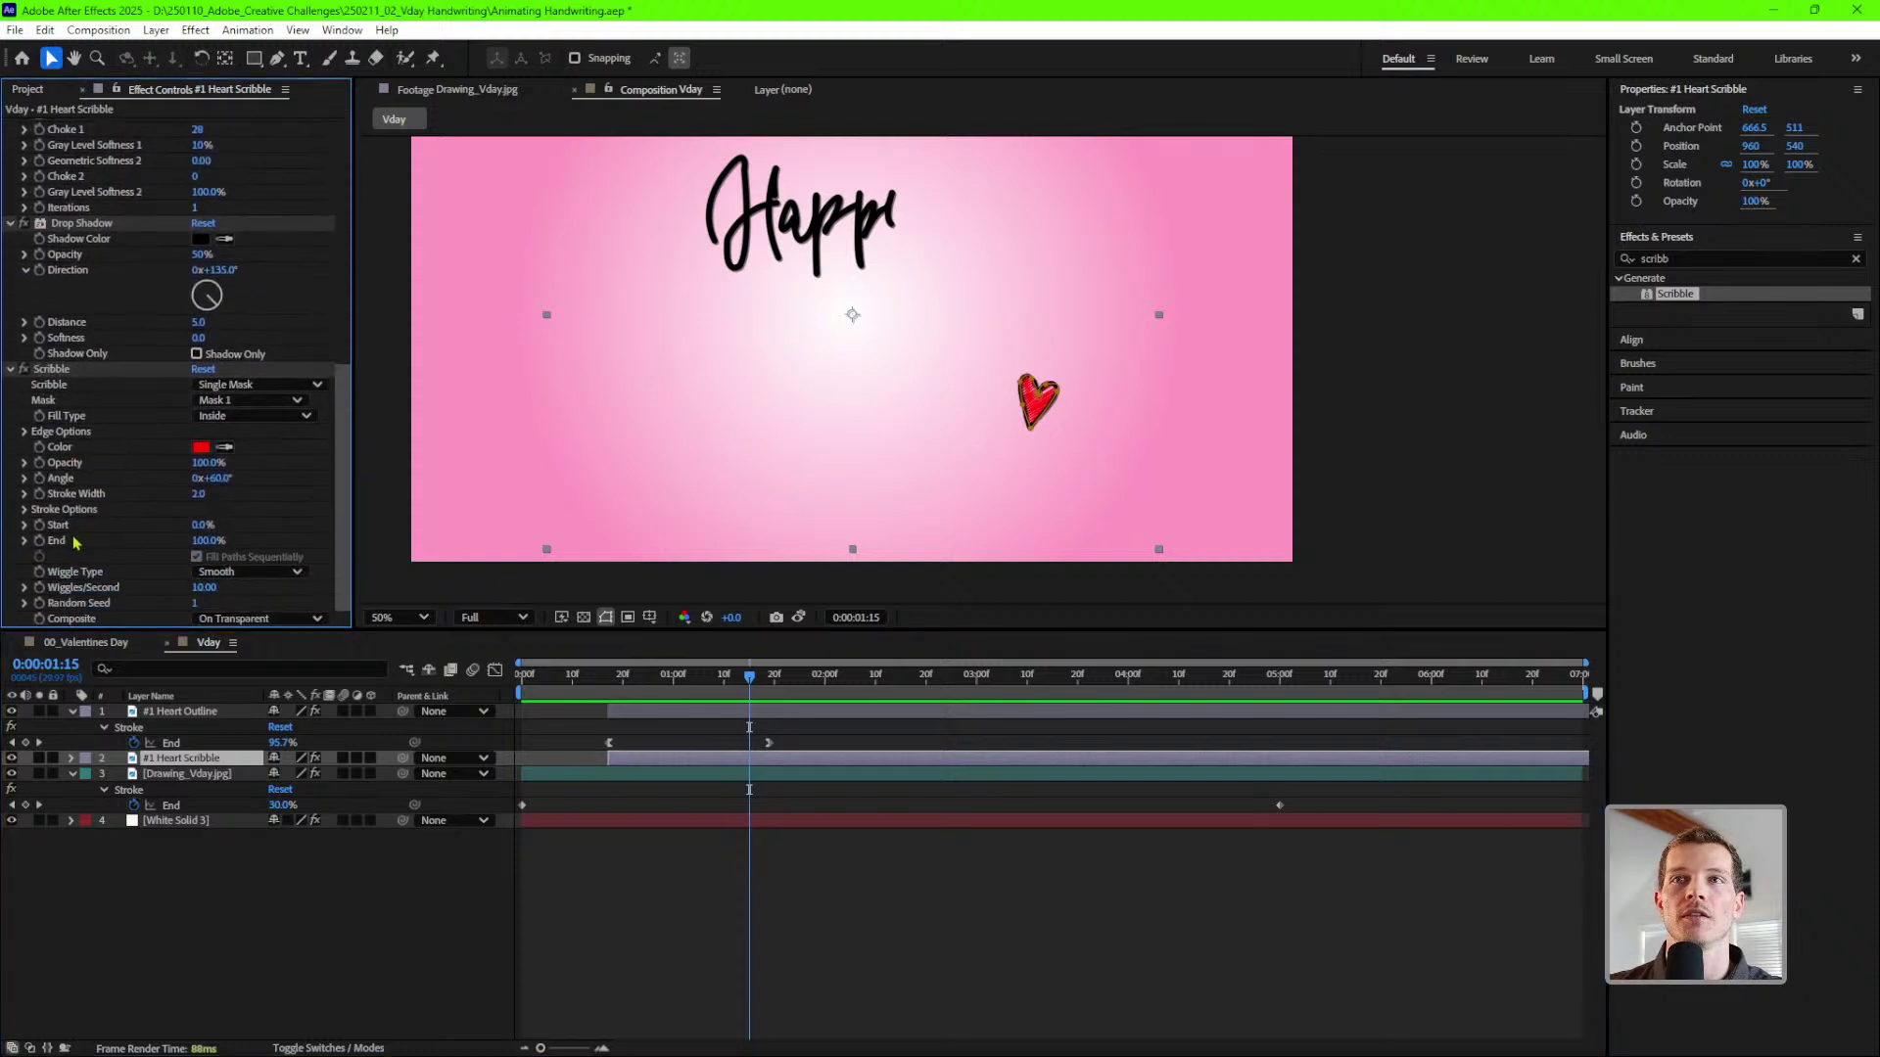
left_click(39, 540)
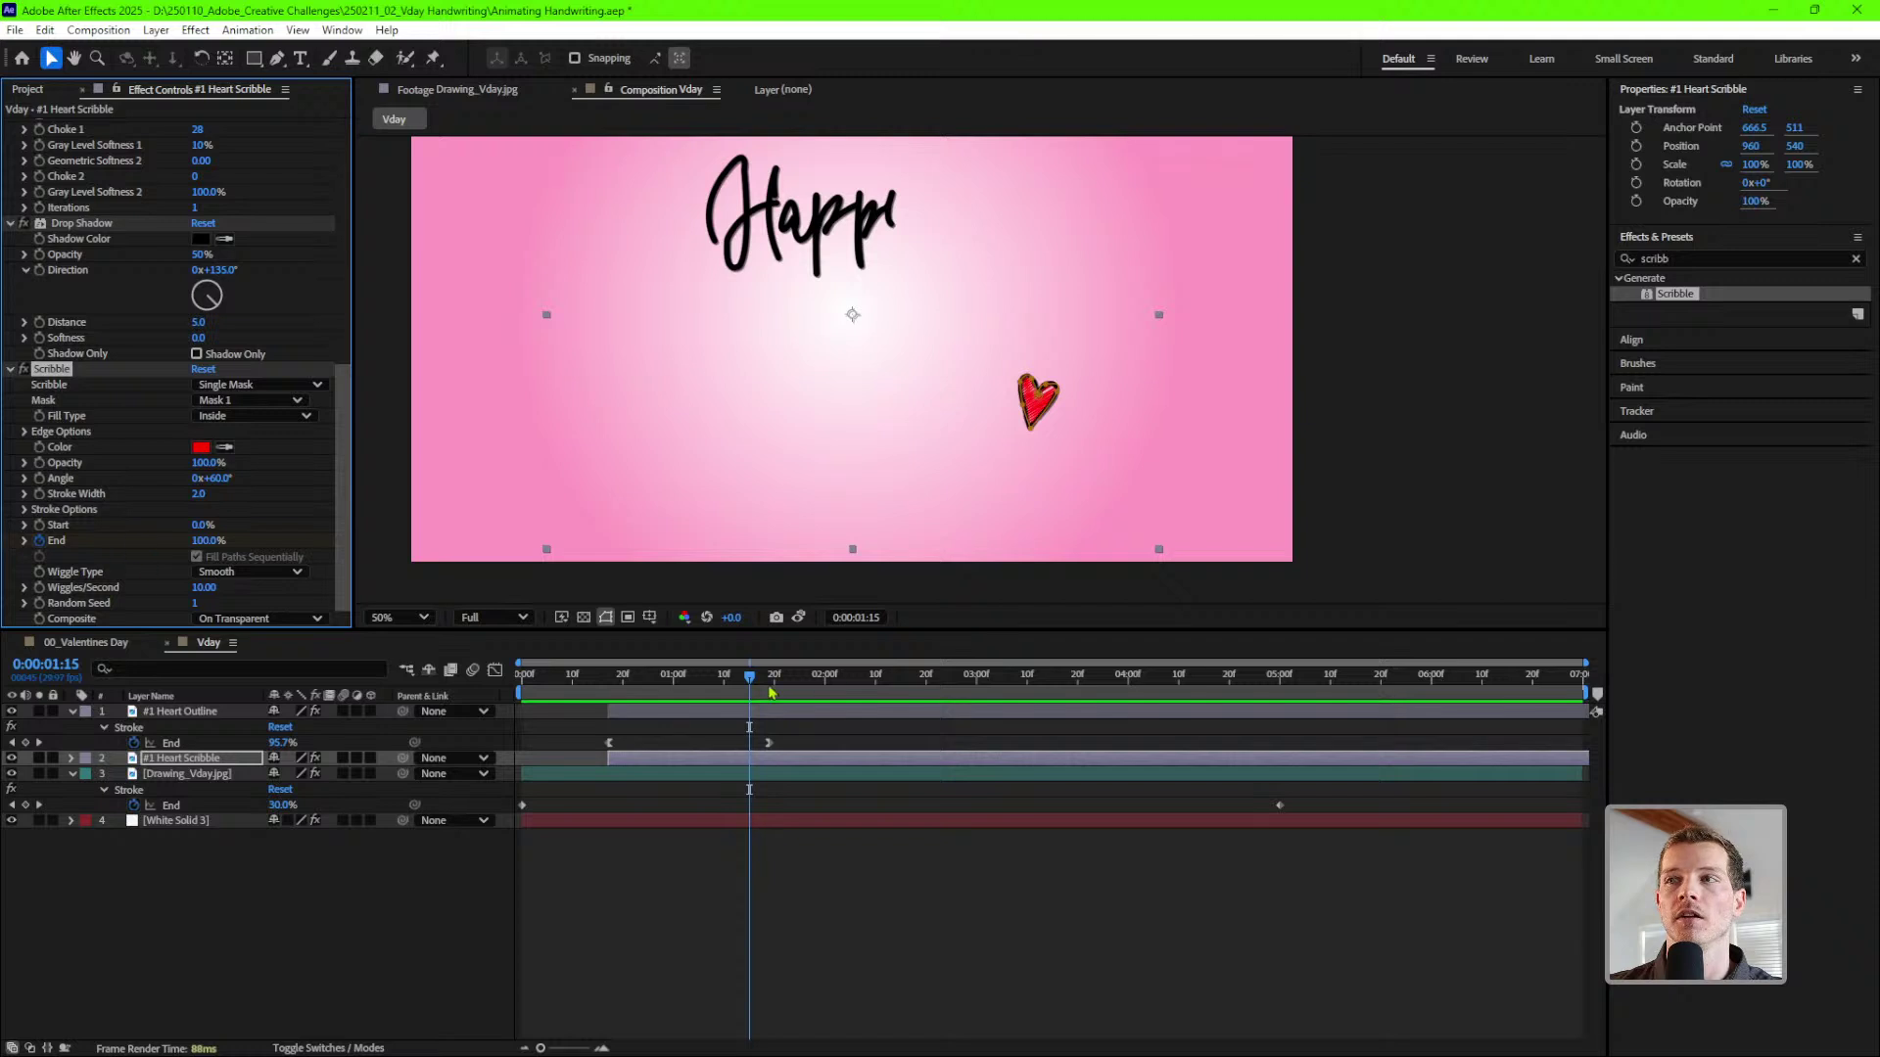
- Set the Scribble End to 0% at 0:00:01:04 and preview the heart filling in
left_click_drag(749, 678, 693, 681)
left_click_drag(205, 542, 98, 543)
left_click(890, 920)
key("space")
key("space")
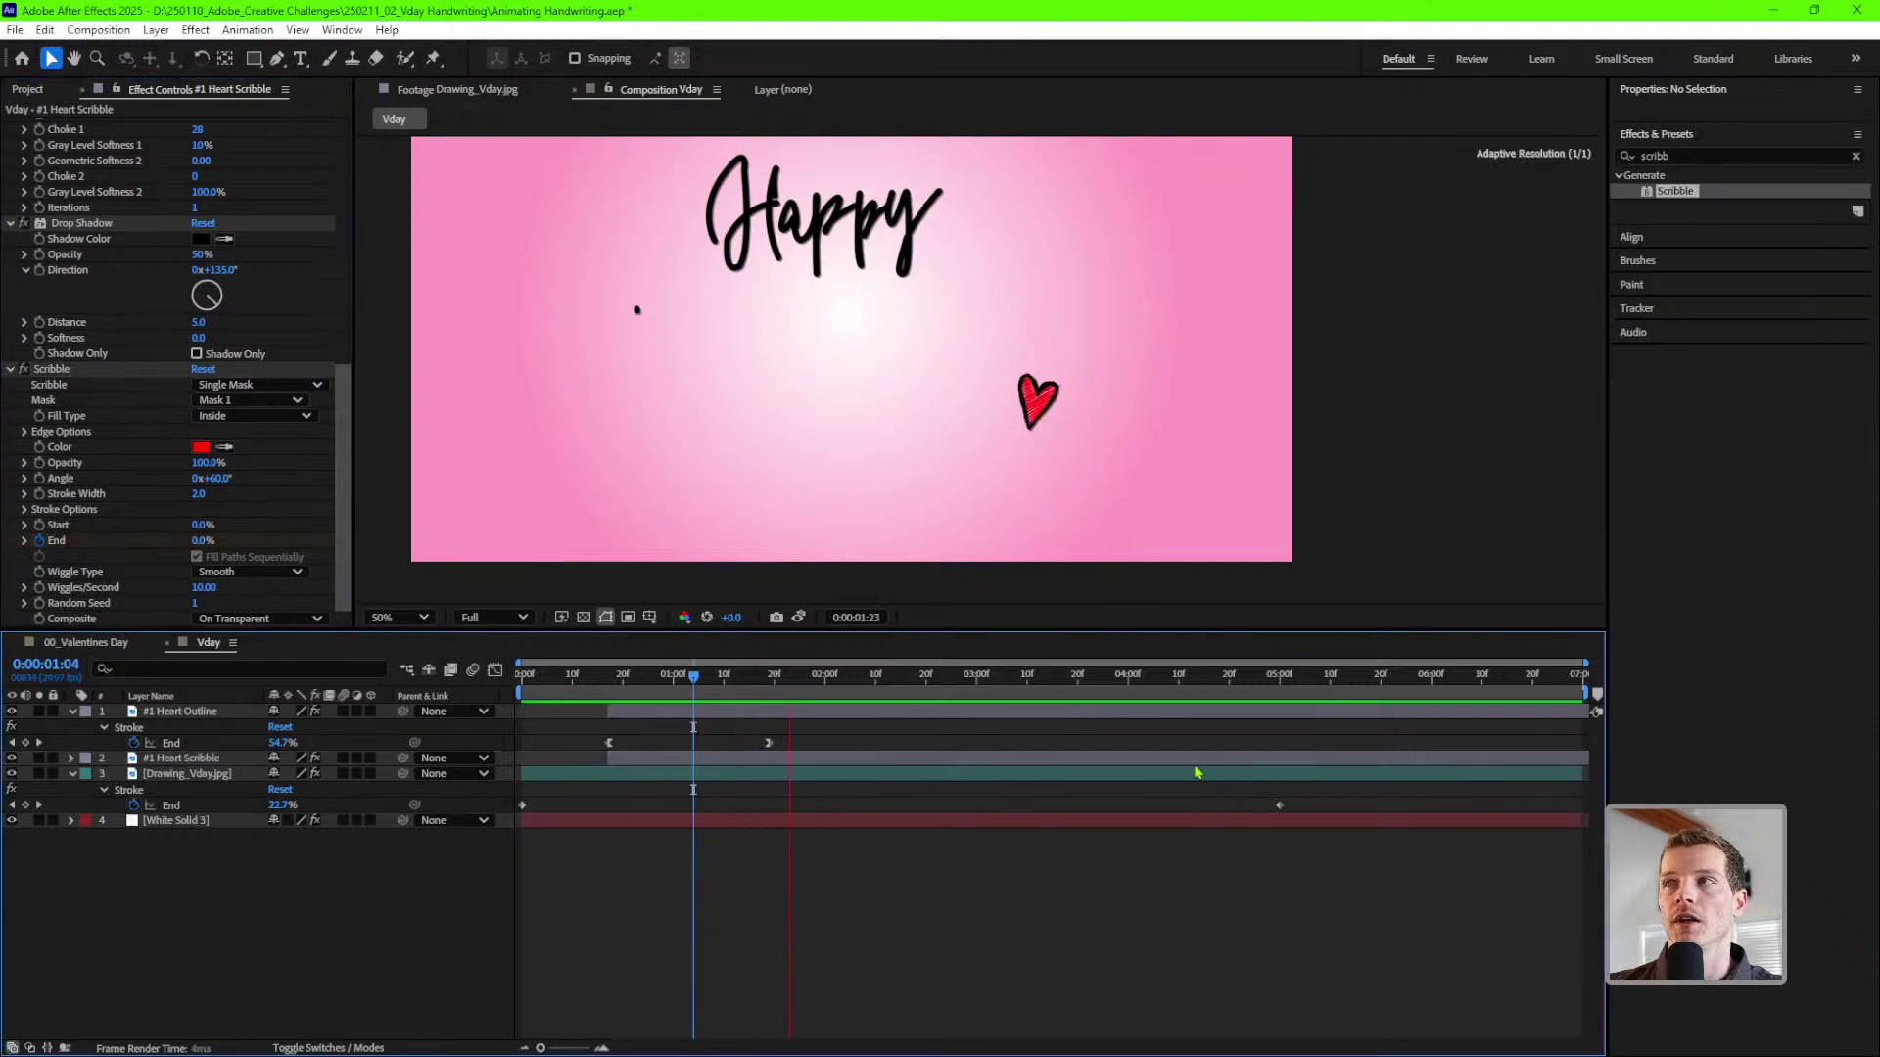